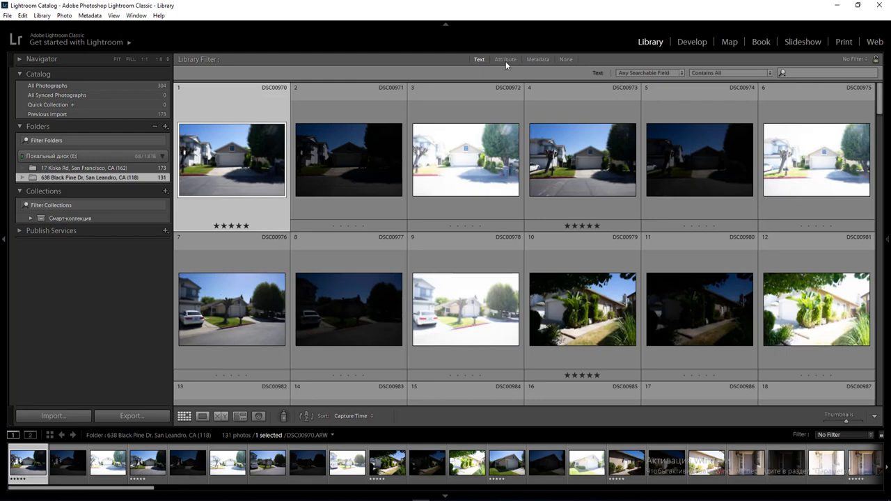
Filter the folder's photos by attribute to show only those with a rating equal to five stars.
left_click(505, 60)
left_click(688, 74)
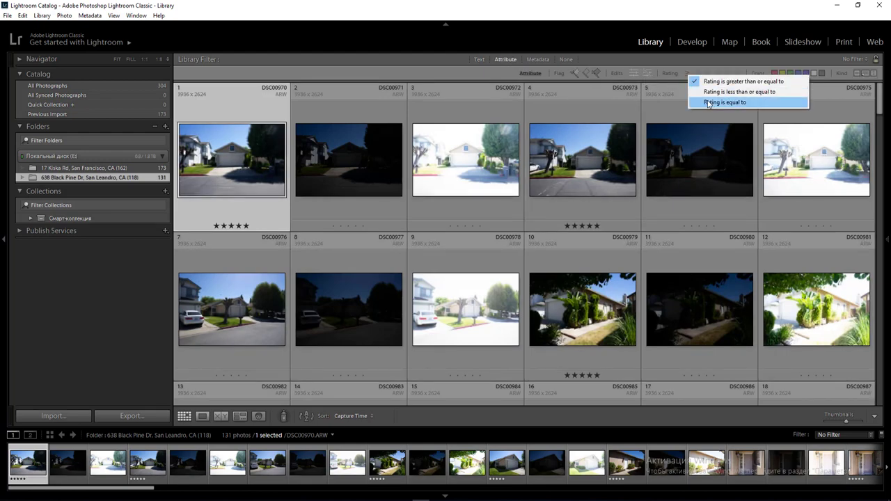
left_click(717, 105)
left_click(735, 73)
scroll(331, 235, "down", 7)
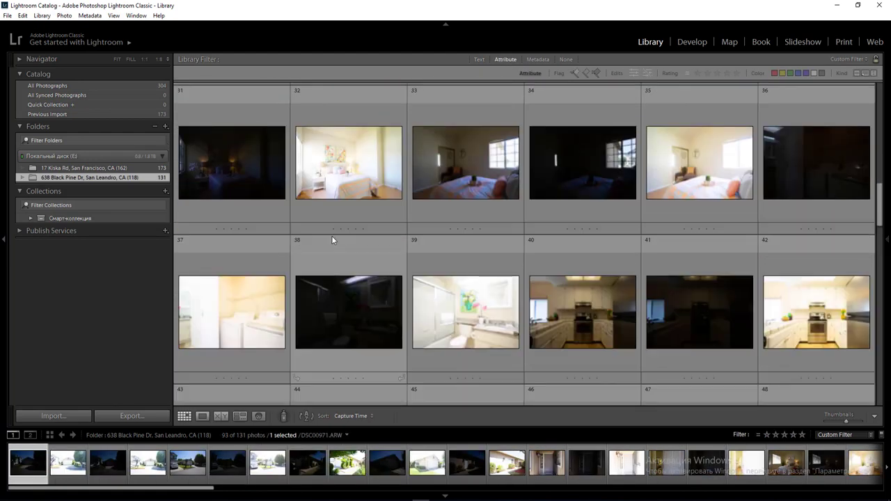
left_click(737, 74)
left_click(736, 74)
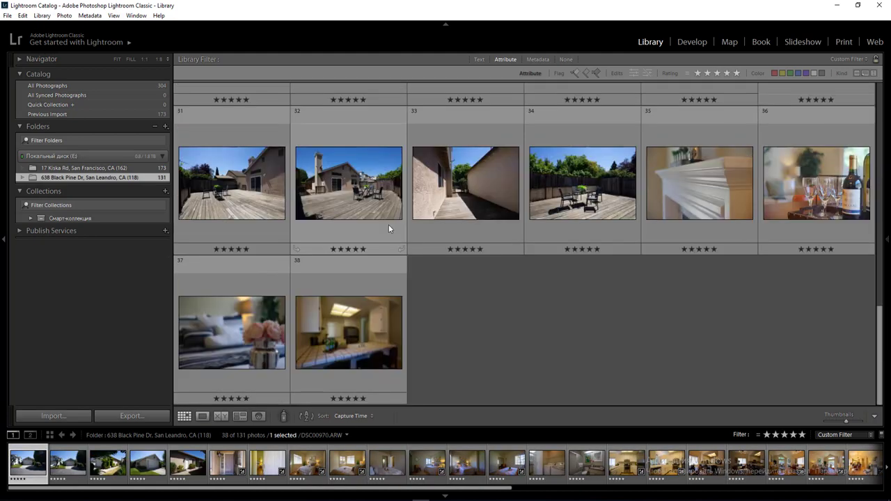
Select all the five-star photos and give them the Red color label.
key("j")
key("ctrl+a")
key("6")
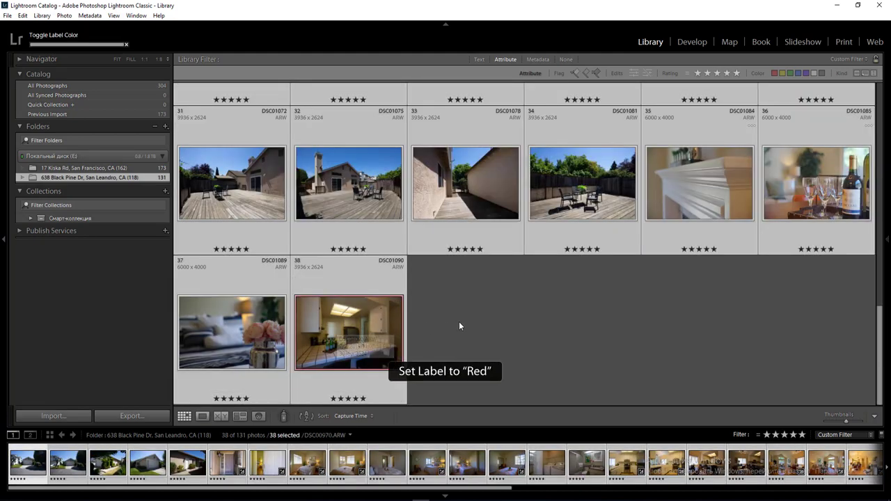
key("ctrl+d")
Apply the user preset "Real Estate 2" to all the filtered photos in the Library and clear the selection.
key("ctrl+a")
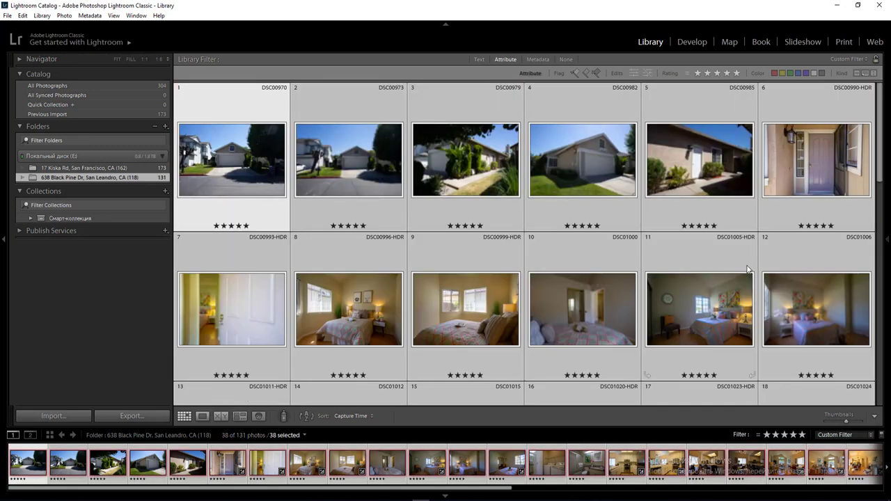
mouse_move(886, 213)
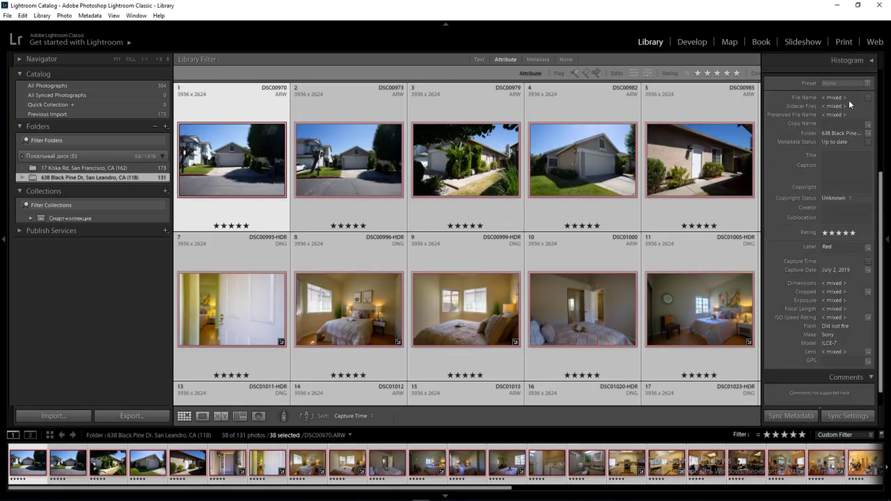
left_click(847, 84)
scroll(870, 181, "up", 5)
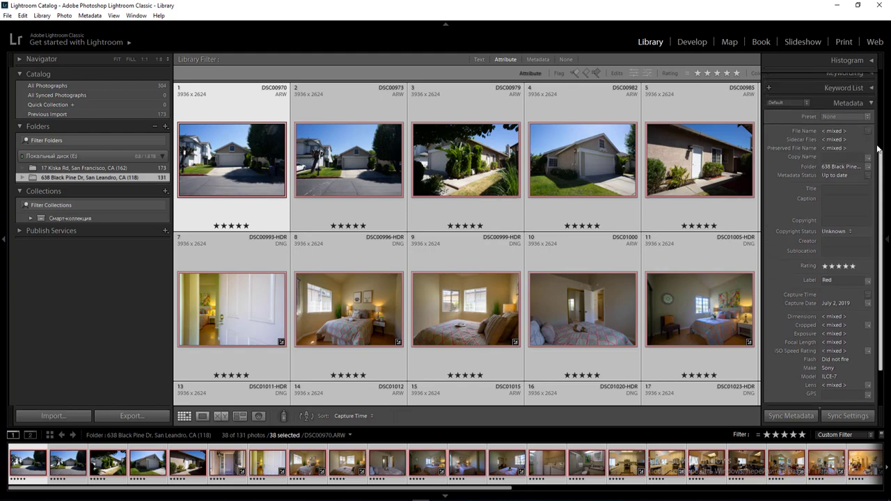
left_click(843, 90)
mouse_move(847, 207)
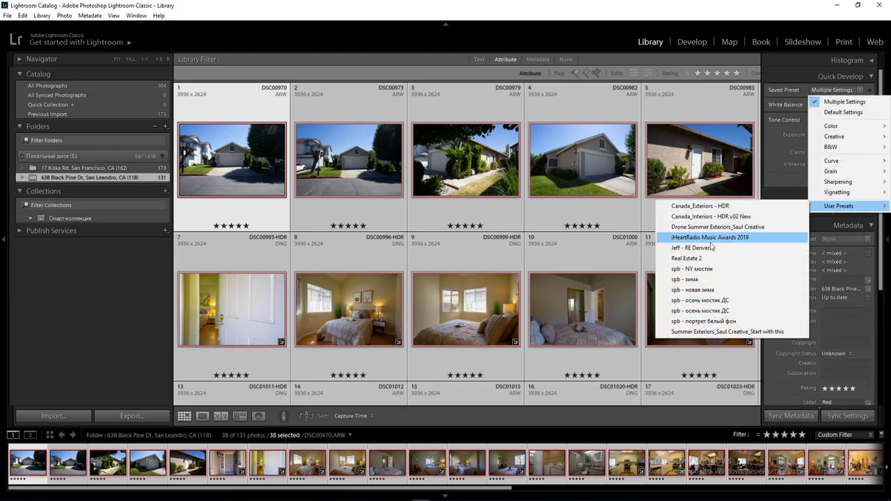
left_click(699, 259)
key("ctrl+shift+d")
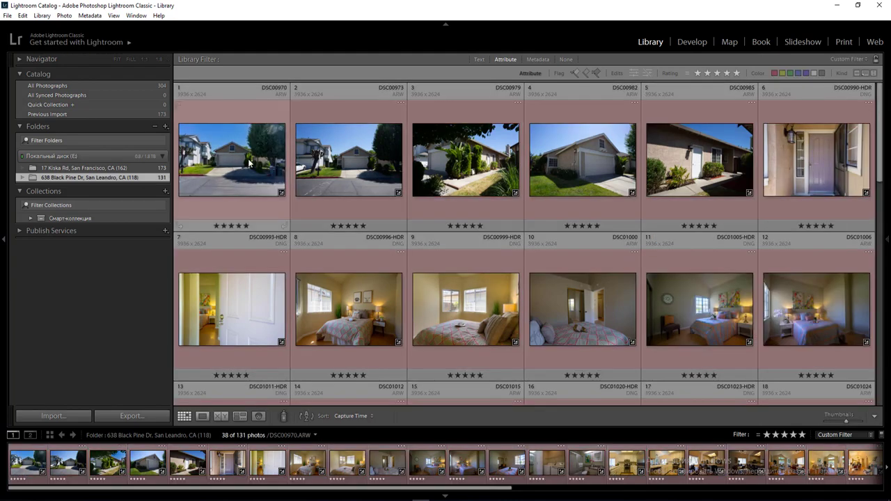
In Develop, adjust the first front-view photo to blue luminance +36, temperature 5600 and exposure +0.10.
left_click(692, 42)
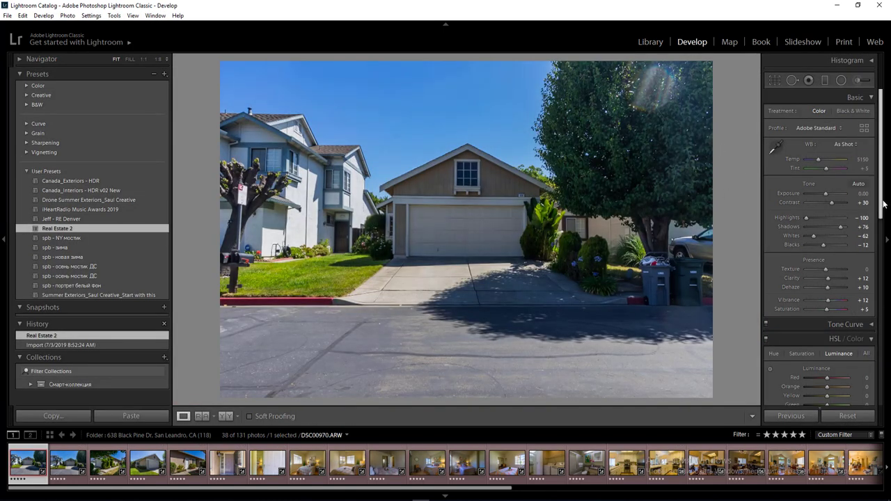
left_click_drag(883, 203, 871, 260)
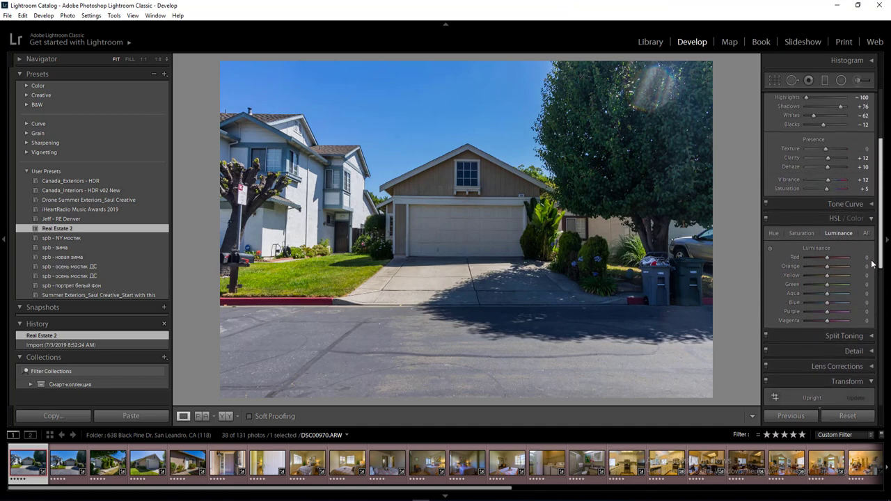
left_click(835, 304)
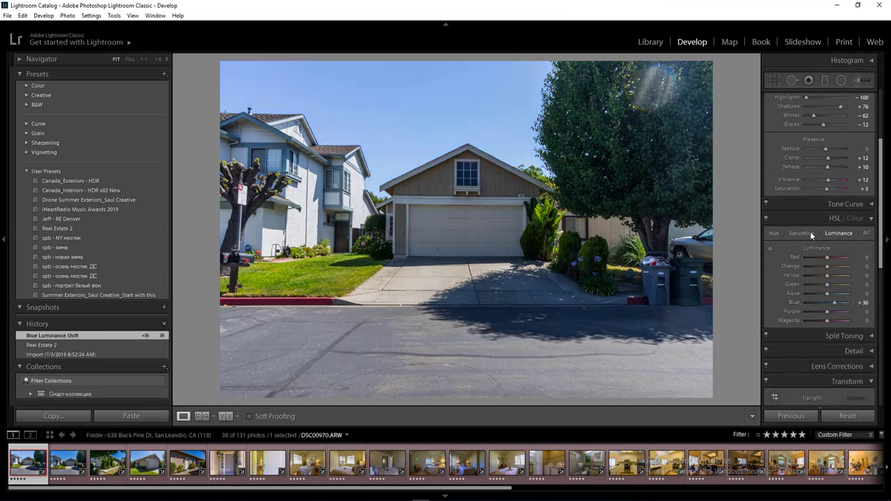
left_click_drag(881, 242, 879, 167)
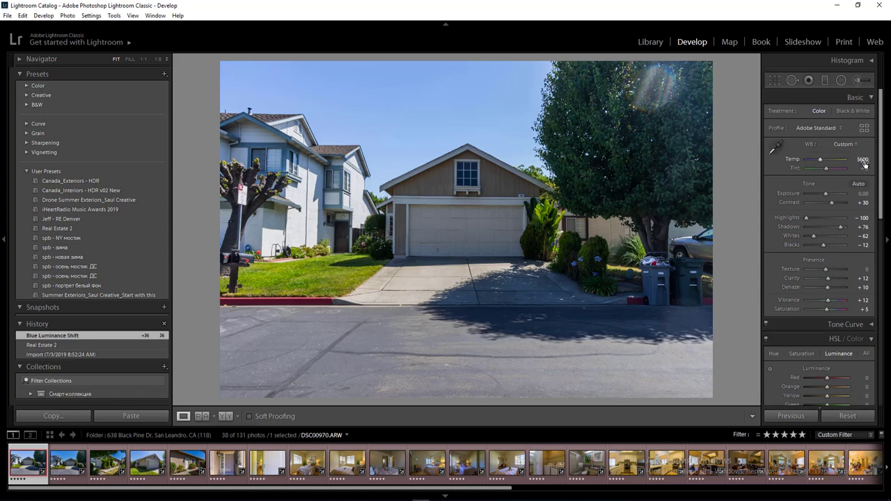
left_click_drag(864, 163, 866, 164)
Add a radial filter centered on the garage and driveway in the first front-view photo.
key("shift+m")
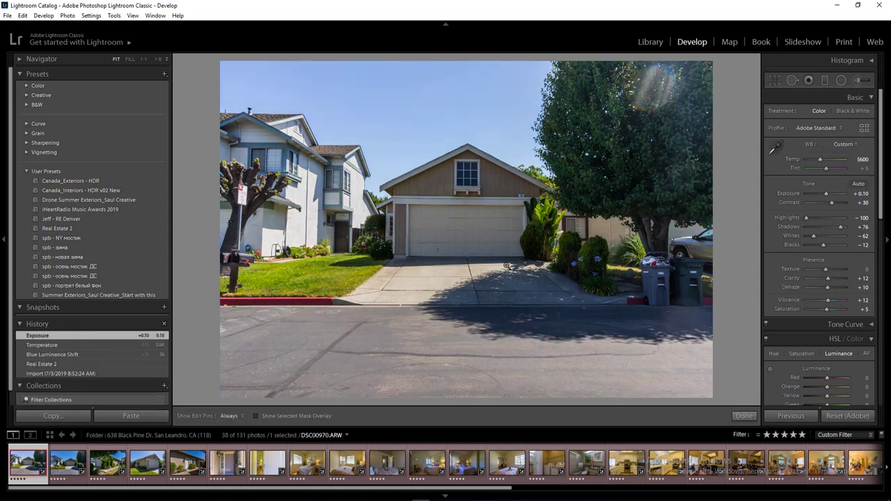
key("shift+m")
left_click_drag(492, 234, 705, 329)
key("shift+m")
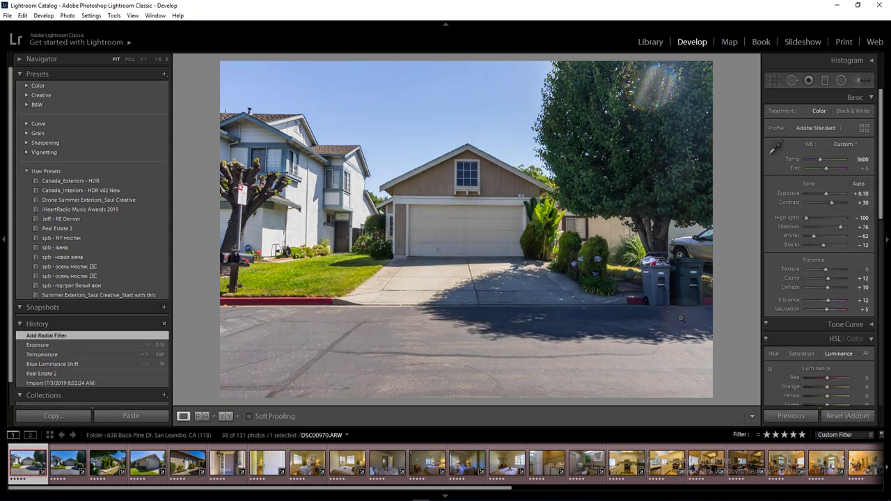
Synchronize the first photo's develop settings to the first five exterior photos.
left_click(188, 462, "shift")
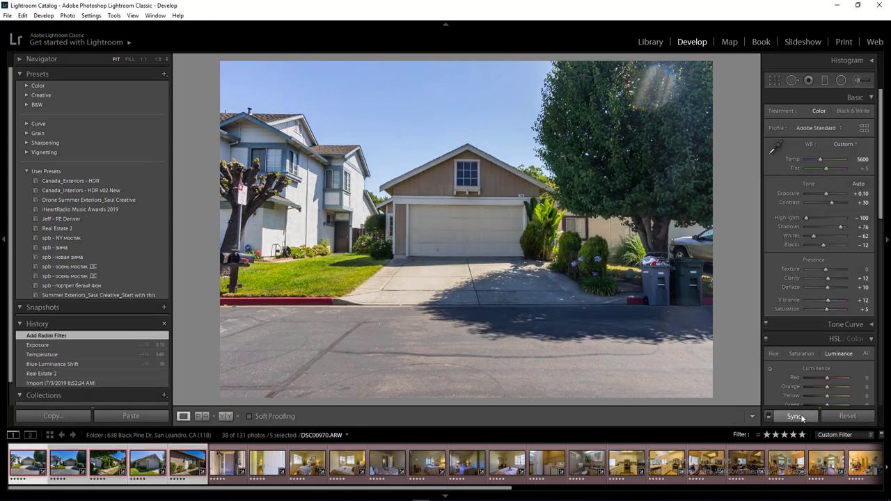
left_click(797, 417)
left_click(814, 480)
Compare the two front-view photos of the house and rate the second one, DSC00973, two stars.
left_click(230, 462)
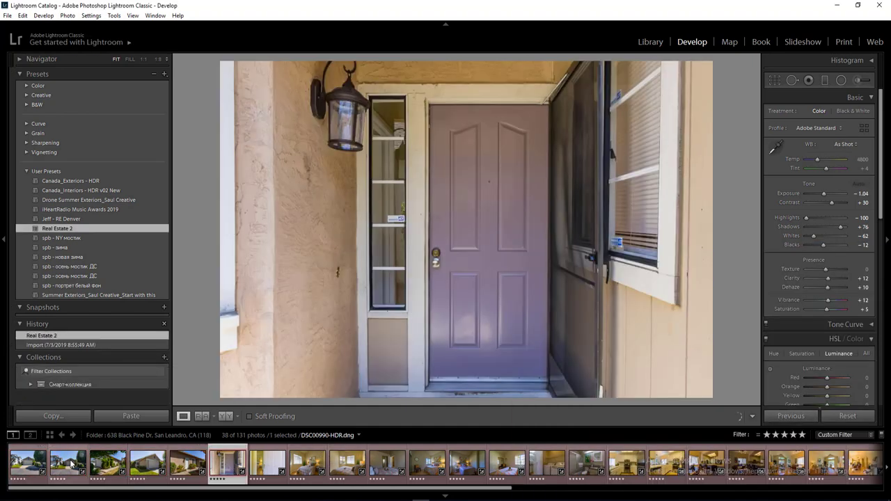
left_click(69, 463)
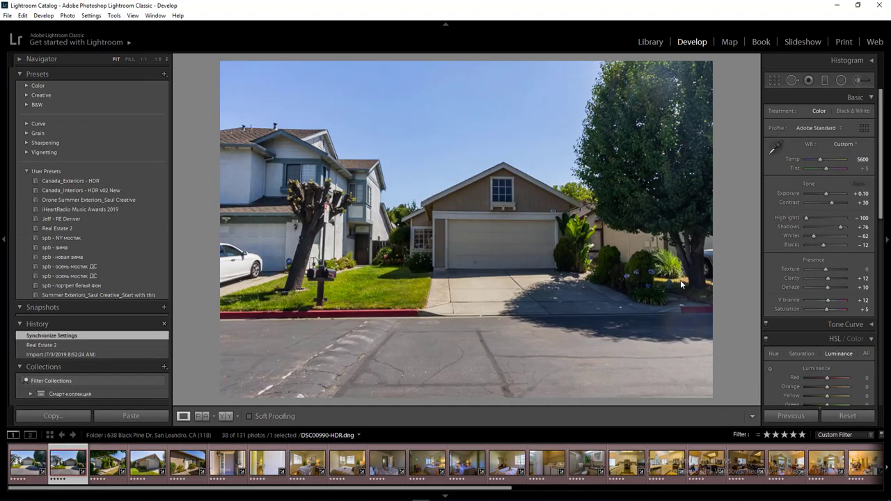
key("Left")
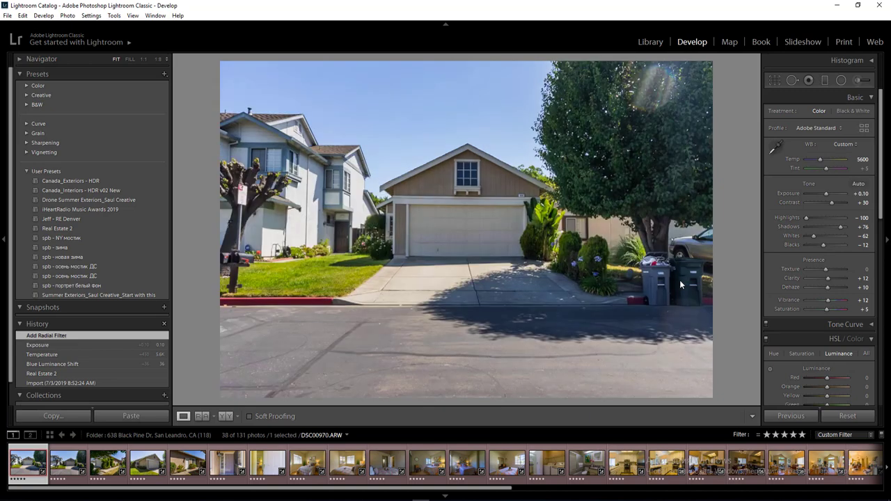
key("Right")
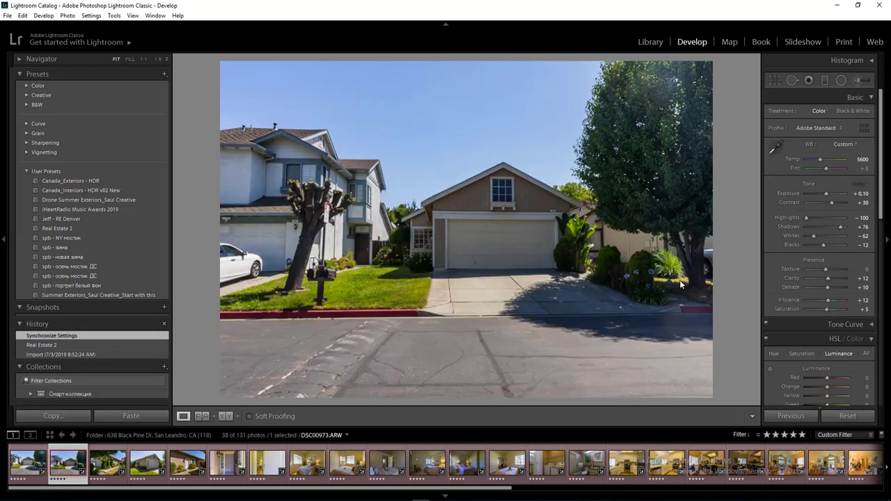
key("2")
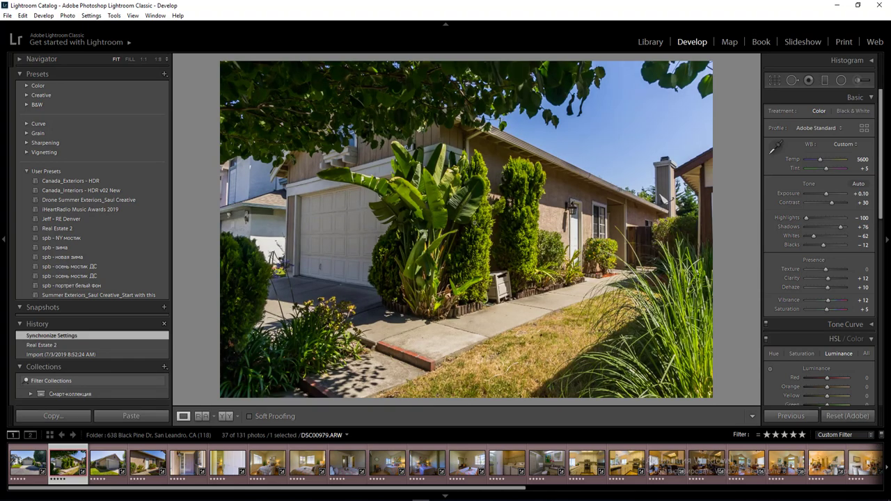
Add a radial filter over the plants and walkway in DSC00979 and move its center onto the large banana plant.
key("shift+m")
left_click_drag(442, 210, 651, 337)
left_click_drag(468, 202, 436, 215)
key("shift+m")
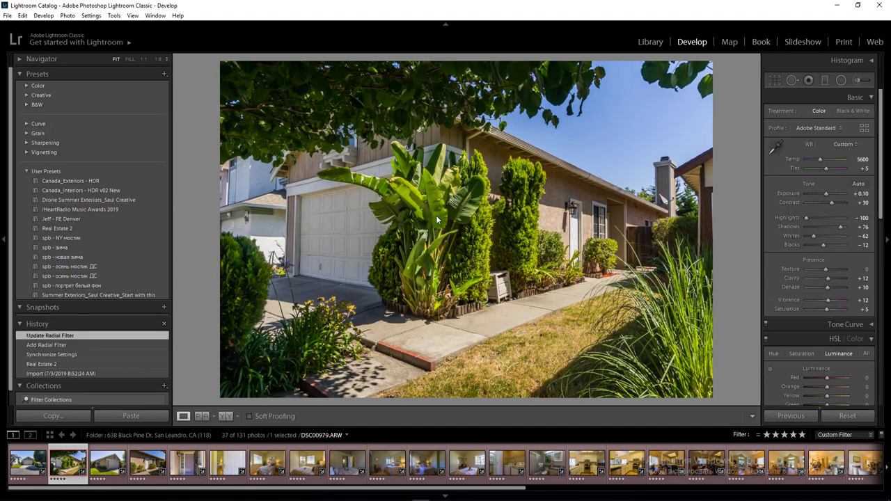
key("ctrl+z")
key("ctrl+z")
Apply the Vertical Upright perspective correction to exterior photos DSC00982, DSC00979 and DSC00970.
key("Right")
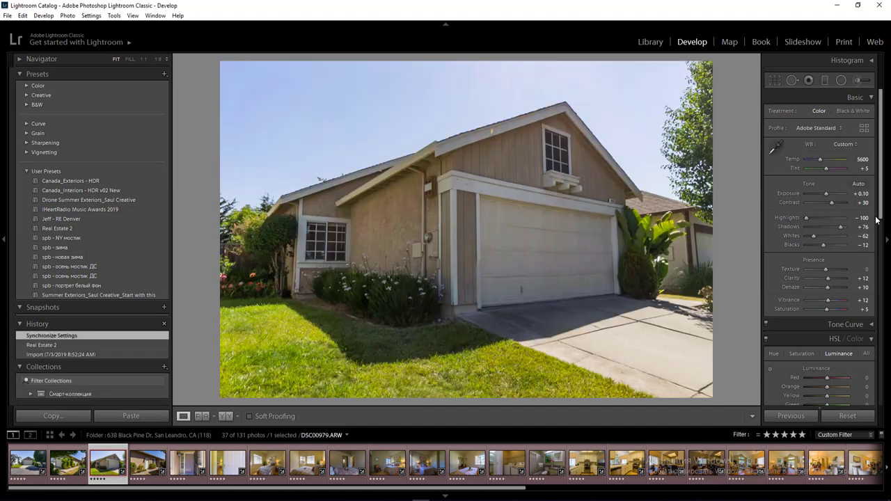
scroll(814, 235, "down", 5)
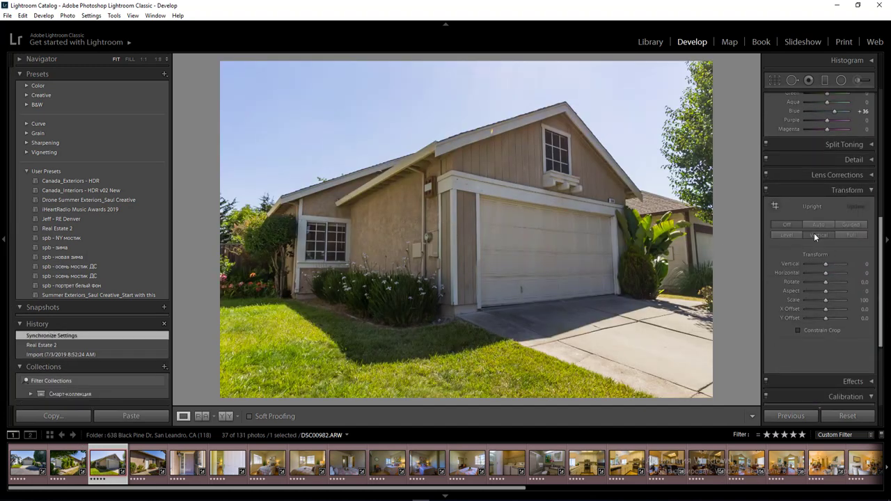
left_click(814, 236)
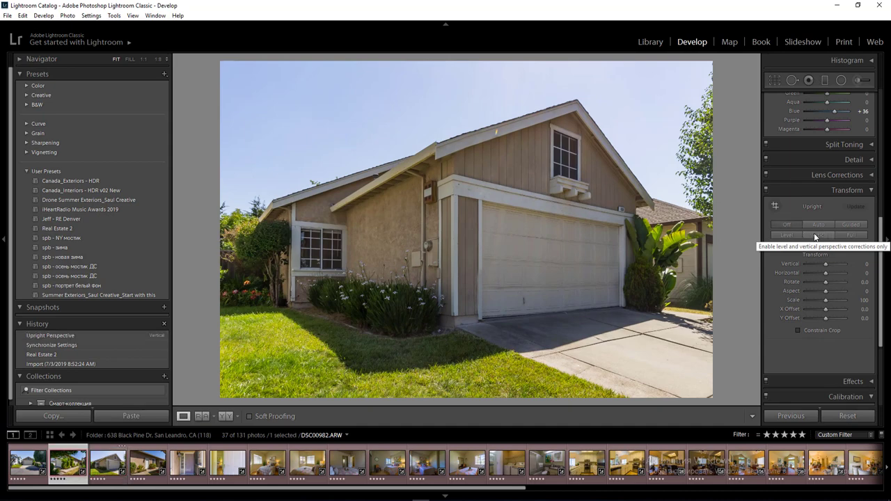
key("Left")
left_click(814, 236)
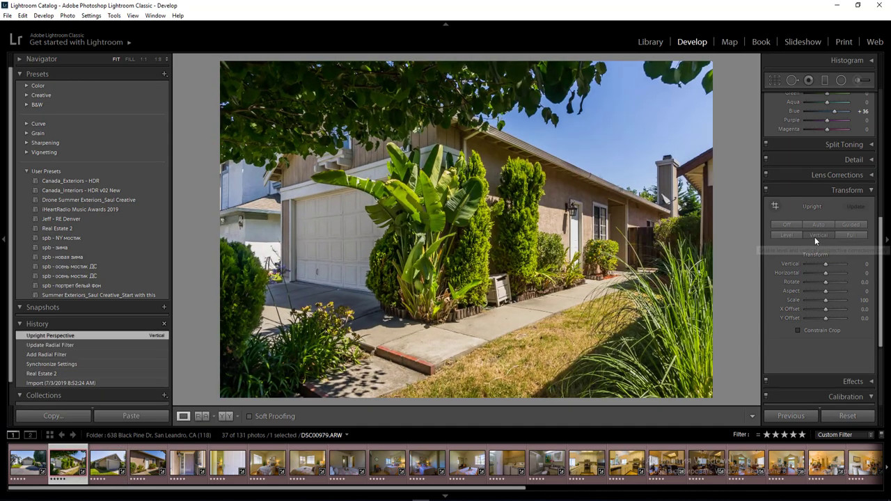
key("Left")
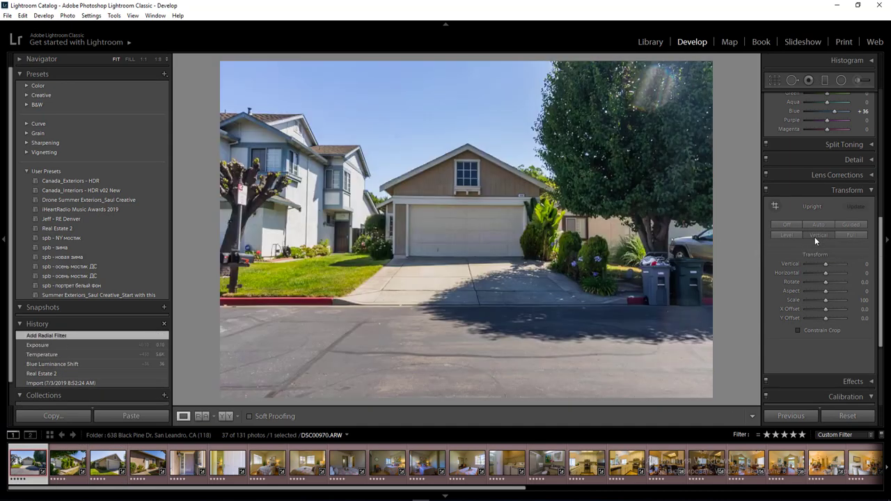
left_click(814, 237)
Try the Vertical Upright correction on side-door photo DSC00985 and switch it to Auto.
key("Right")
key("Right")
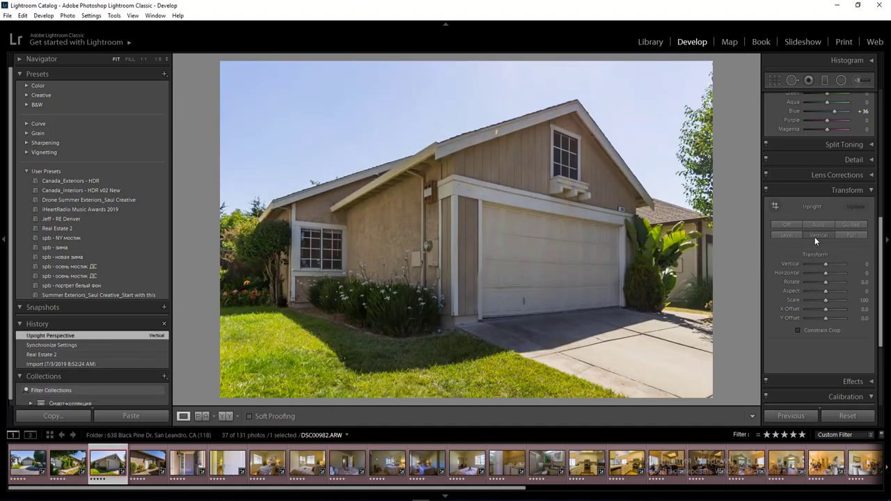
key("Right")
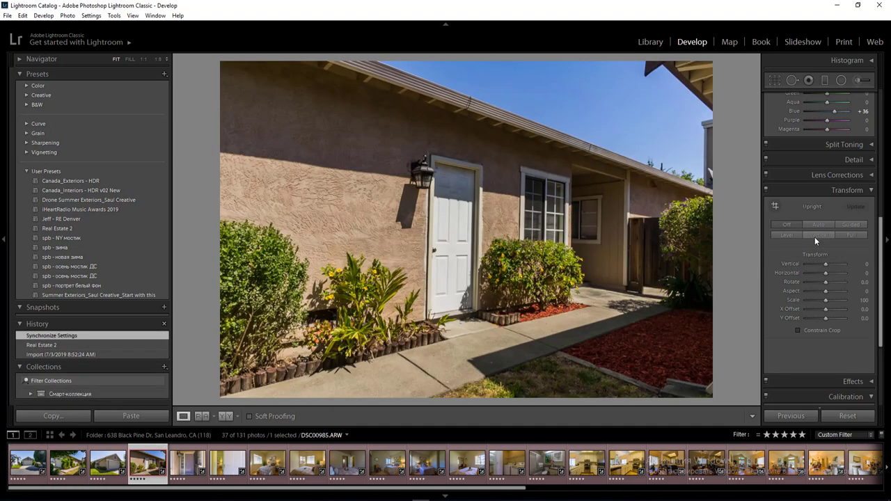
left_click(814, 236)
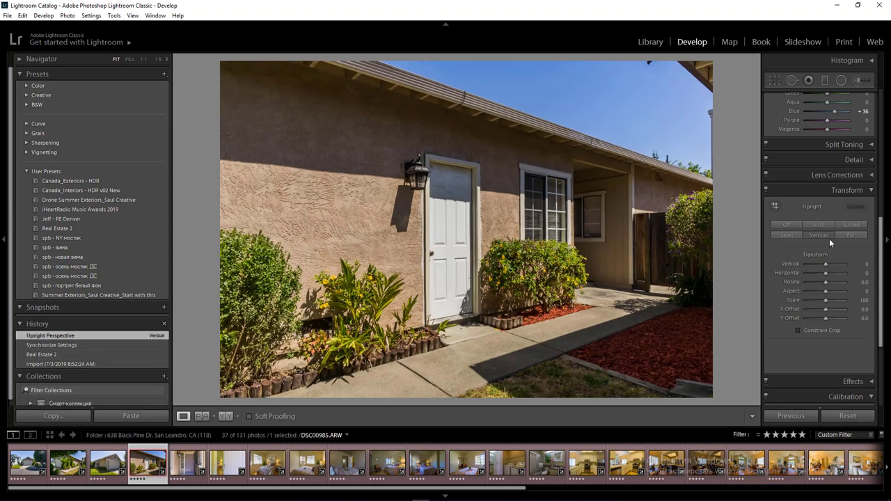
left_click(808, 224)
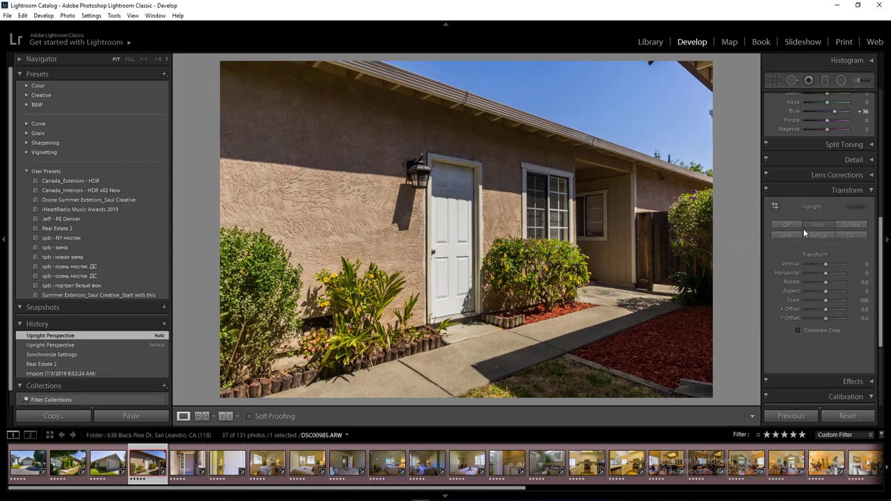
Add a wide radial filter centered on the white side door in DSC00985.
key("shift+m")
left_click_drag(470, 224, 784, 316)
key("shift+m")
Set the front-door photo DSC00990-HDR to exposure −1.34 and temperature 5250, and apply the Vertical Upright correction.
key("Right")
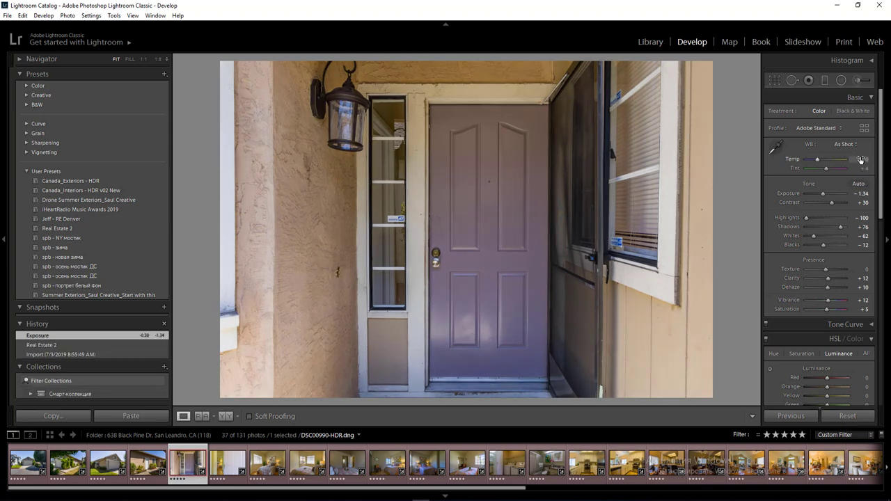
left_click_drag(860, 160, 866, 160)
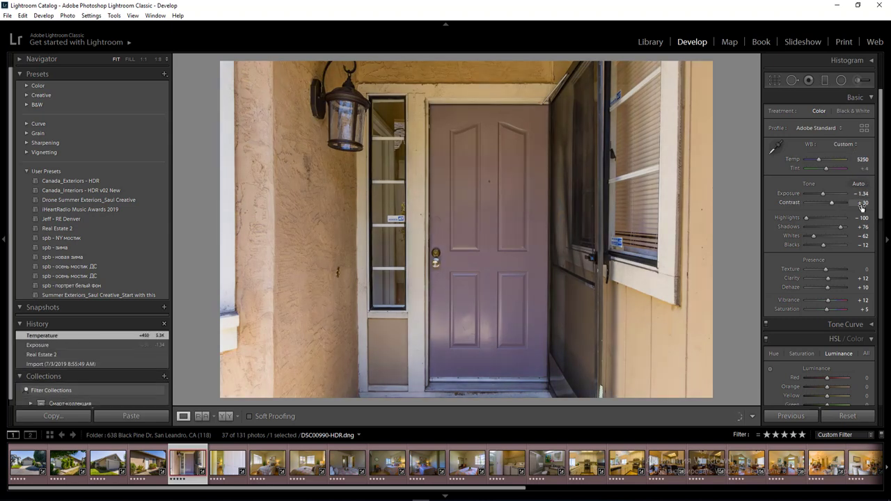
scroll(842, 265, "down", 5)
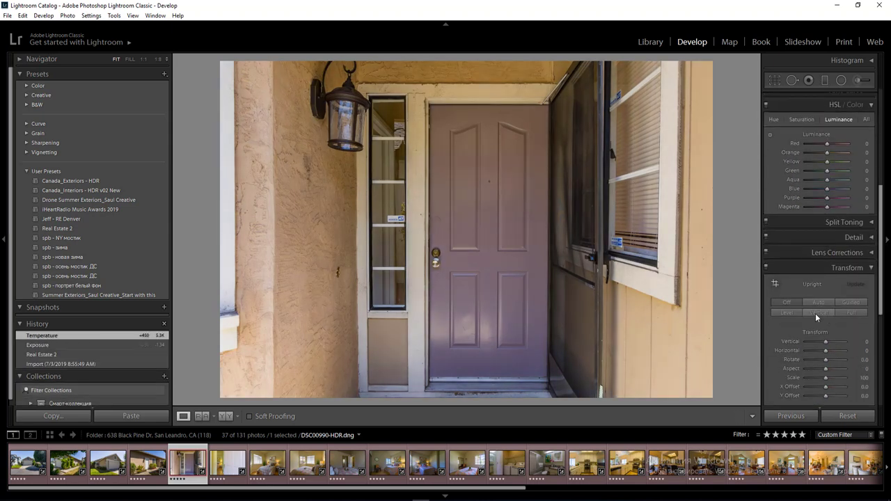
left_click(814, 311)
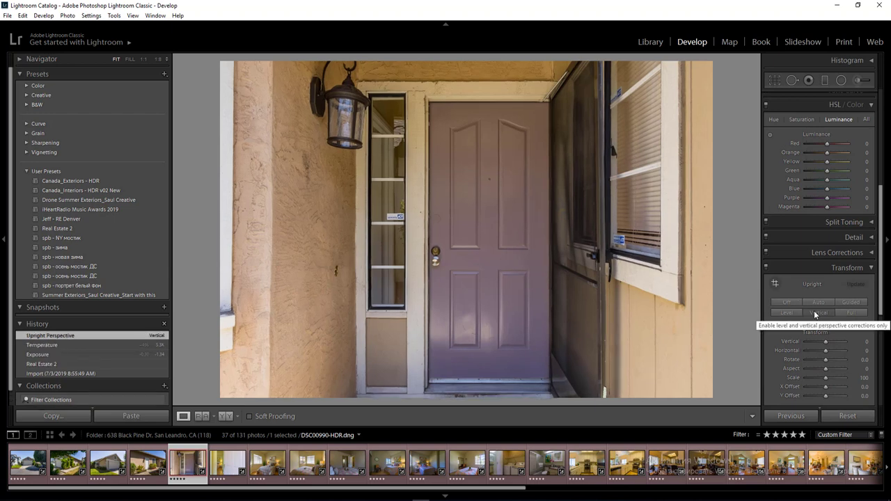
Add a large radial filter centered on the upper part of the front door in DSC00990-HDR.
key("shift+m")
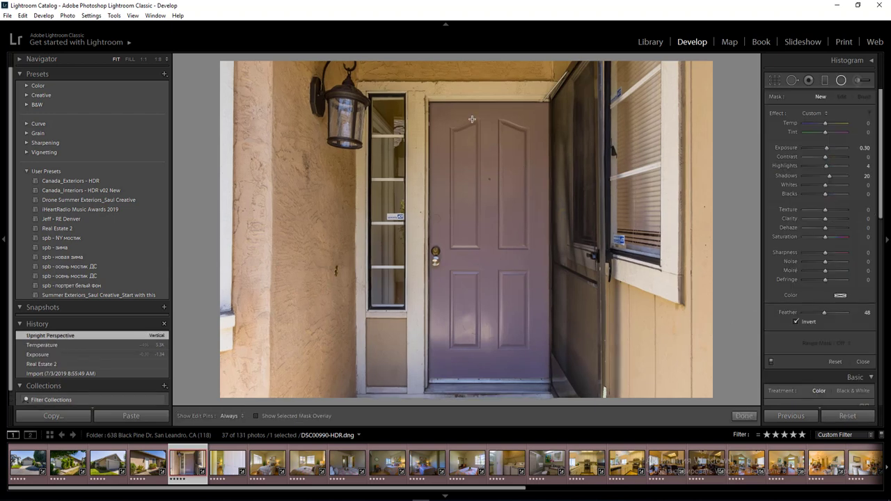
mouse_move(472, 120)
left_mouse_down()
mouse_move(746, 310)
mouse_move(748, 321)
left_mouse_up()
key("shift+m")
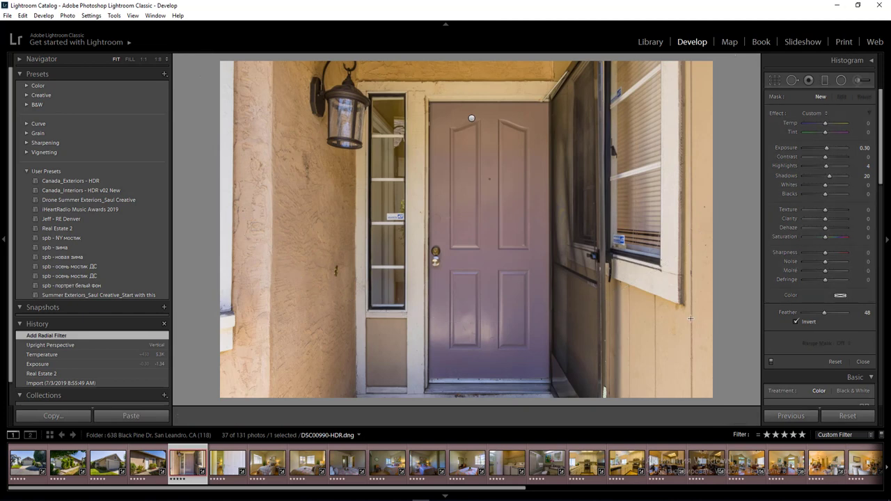
Set DSC00993-HDR to Auto white balance, temperature 4700, exposure −0.34 and yellow saturation −42.
key("Right")
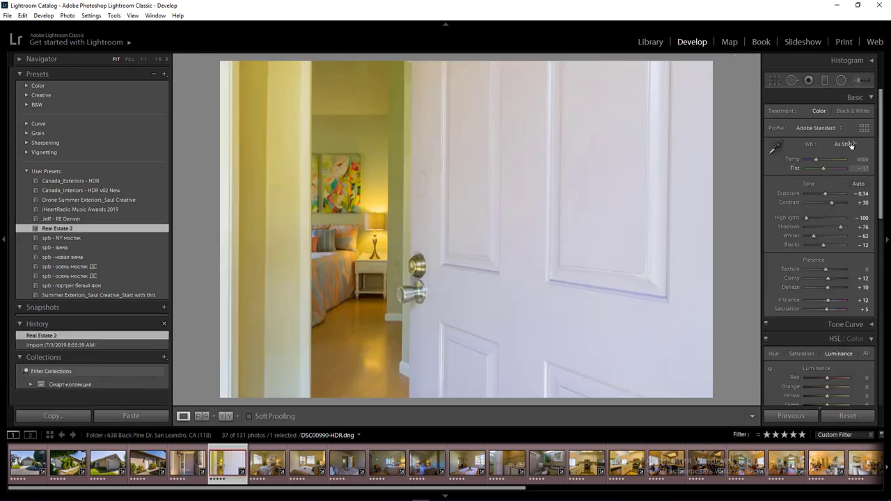
left_click(844, 144)
left_click(829, 167)
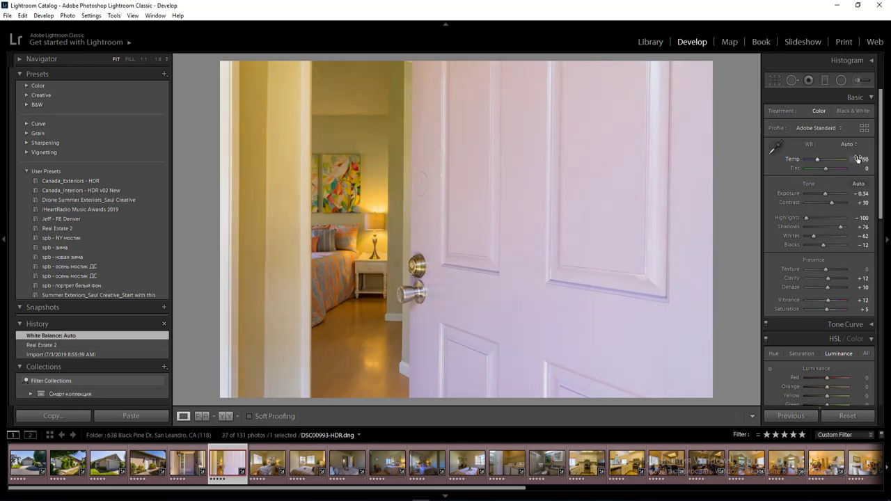
left_click(861, 158)
type("4700")
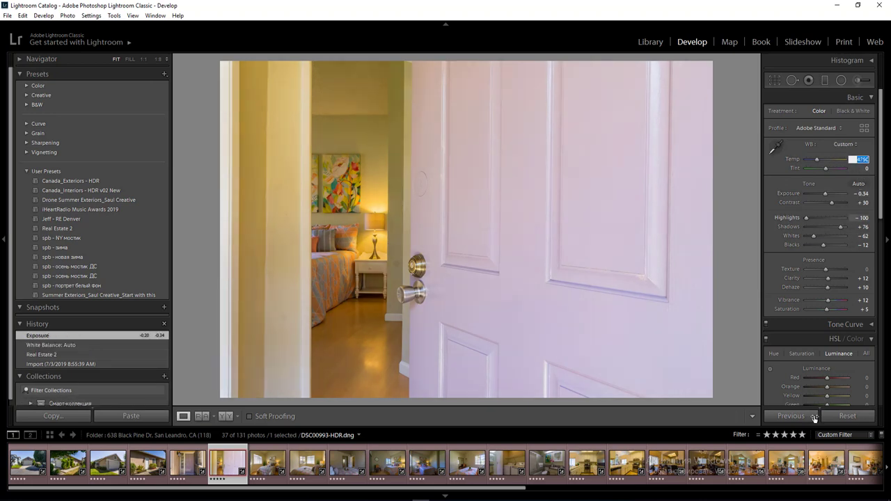
key("Return")
left_click(800, 353)
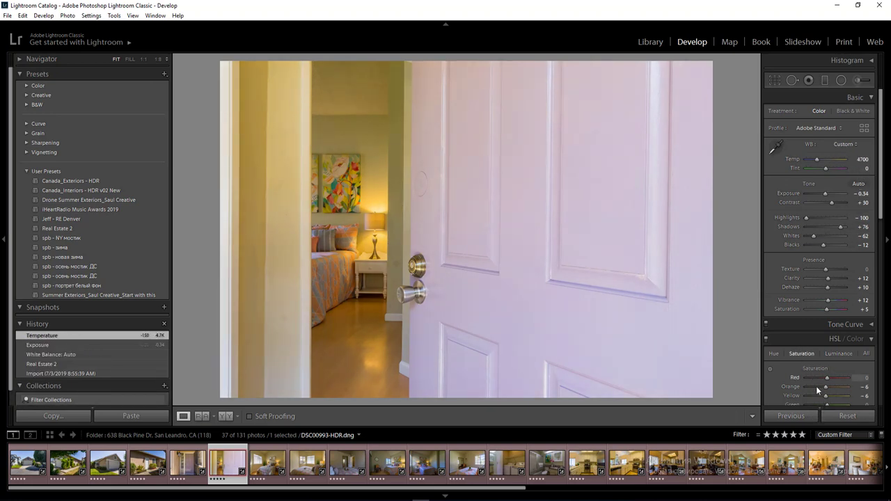
left_click_drag(817, 396, 817, 396)
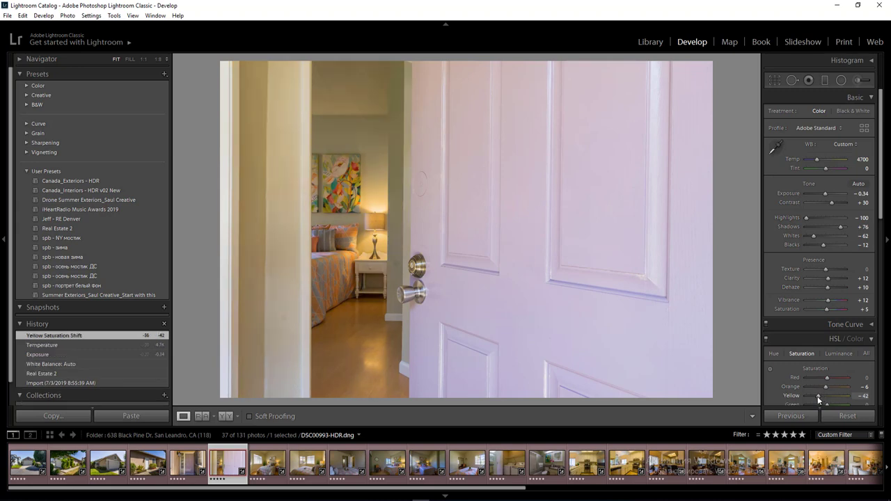
Add a tall radial filter over the bedroom doorway in DSC00993-HDR and raise its exposure to 0.60.
key("shift+m")
left_click_drag(351, 160, 443, 352)
key("Up")
key("Up")
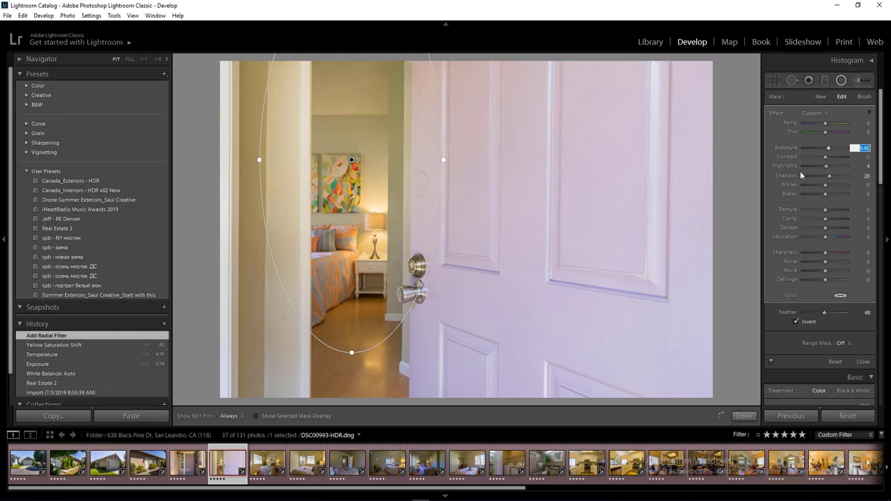
key("Return")
key("shift+m")
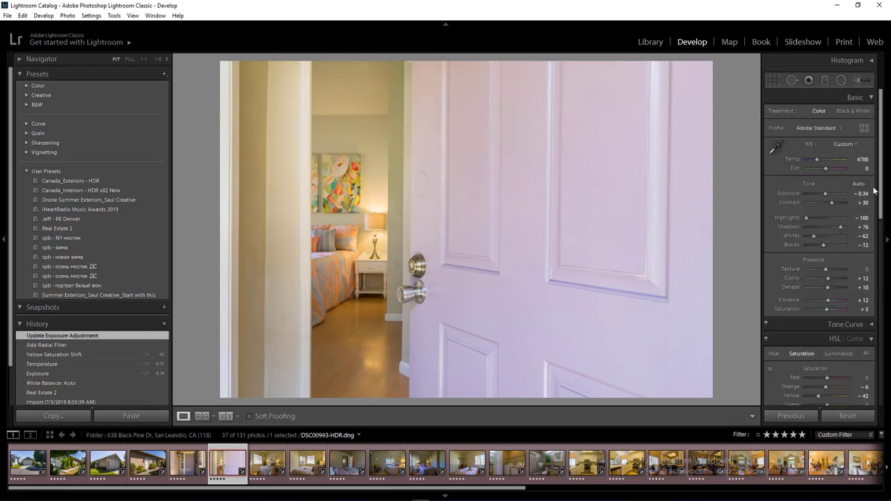
Reduce DSC00993-HDR's magenta saturation to −33 and purple saturation to −40.
scroll(852, 324, "down", 3)
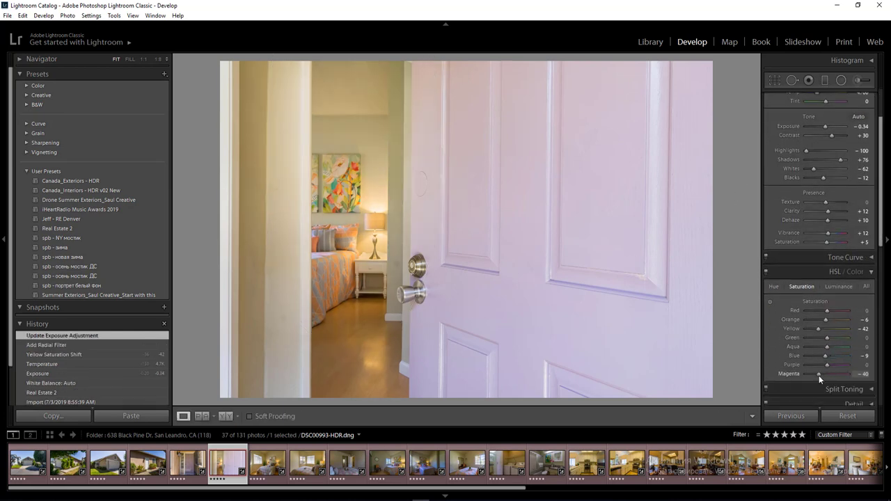
mouse_move(819, 375)
left_mouse_down()
mouse_move(835, 372)
mouse_move(817, 366)
left_mouse_up()
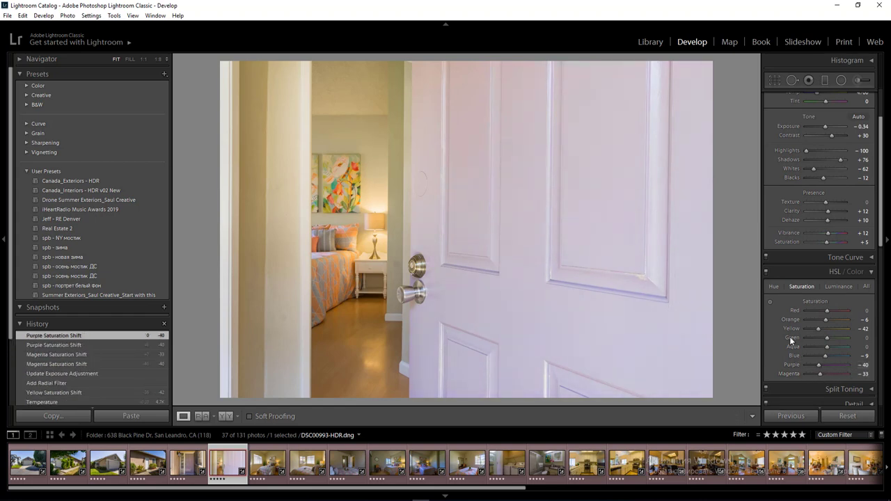
Set bedroom photo DSC00996-HDR to Auto white balance, temperature 4550, yellow saturation −27 and exposure +1.20.
key("Right")
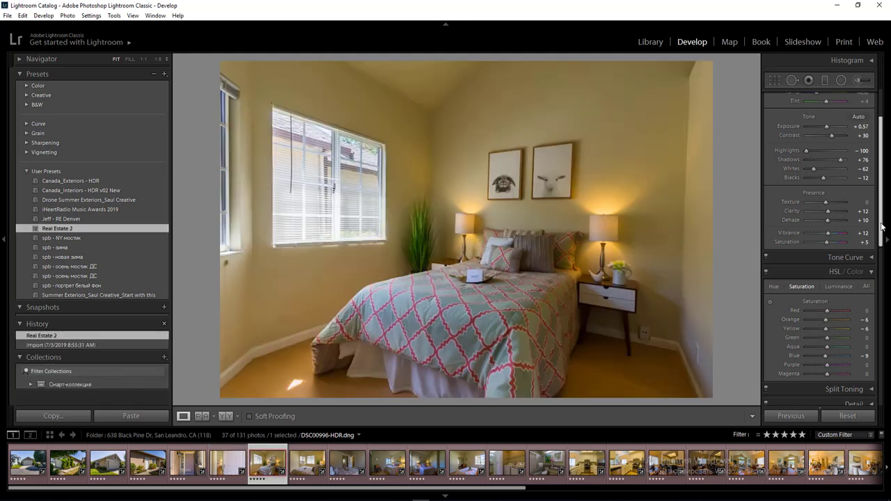
left_click_drag(880, 221, 885, 145)
left_click(852, 147)
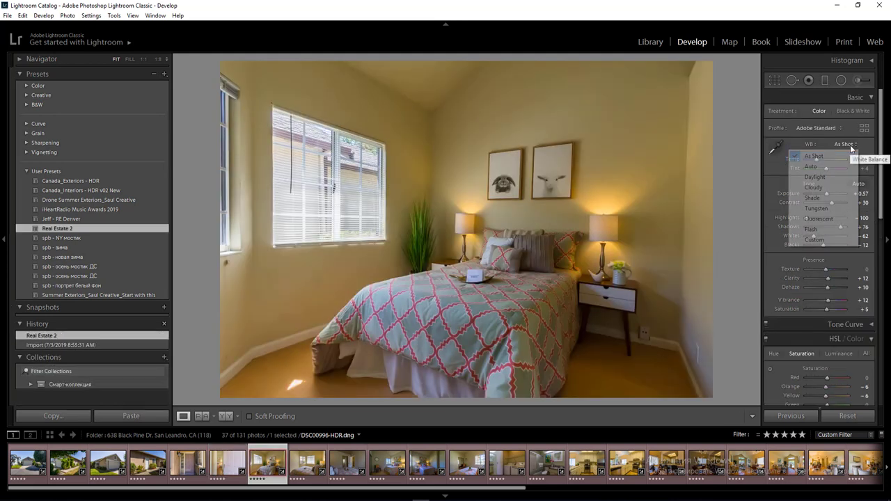
left_click(840, 168)
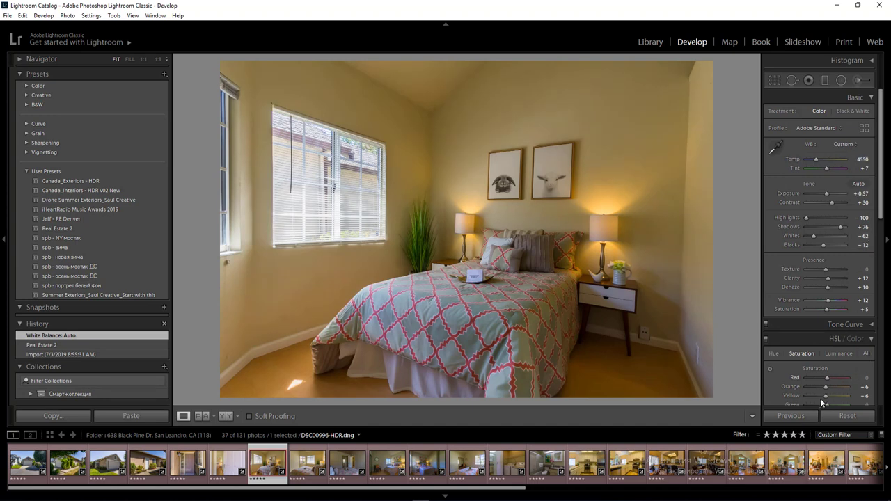
mouse_move(821, 401)
left_mouse_down()
mouse_move(812, 401)
mouse_move(822, 397)
left_mouse_up()
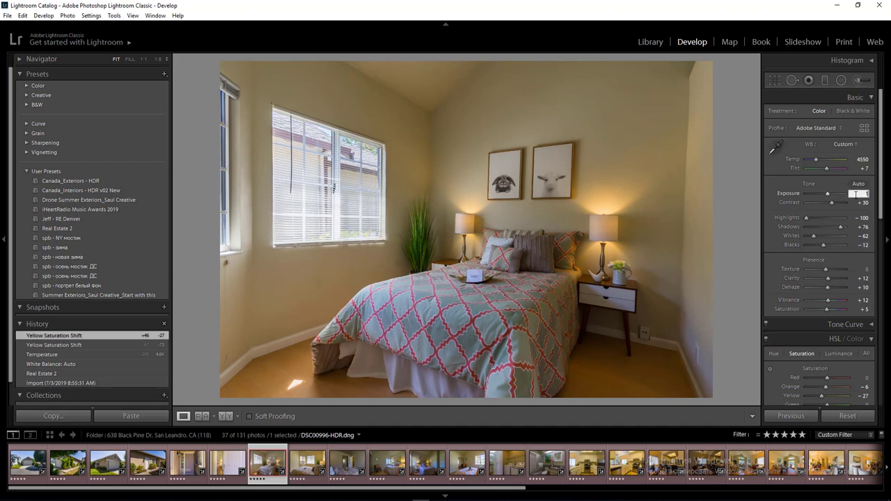
key("Return")
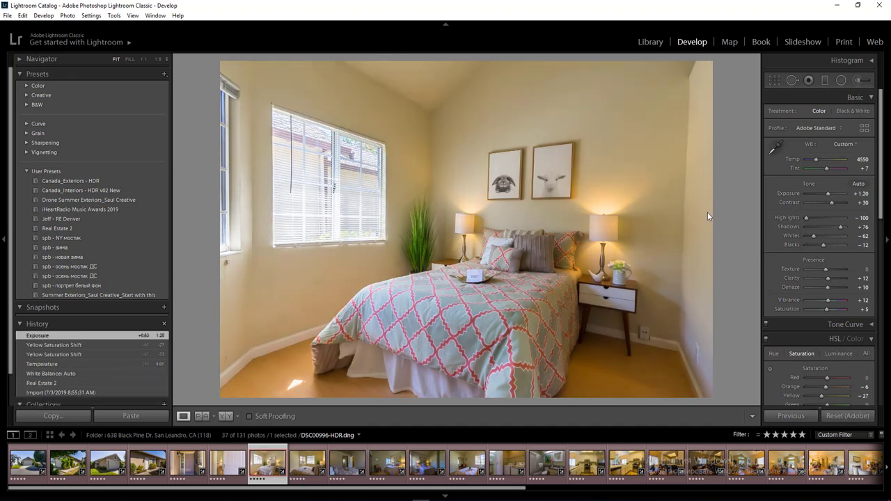
Add a large radial filter centered on the wall above the bedside lamp in DSC00996-HDR.
key("shift+m")
key("F11")
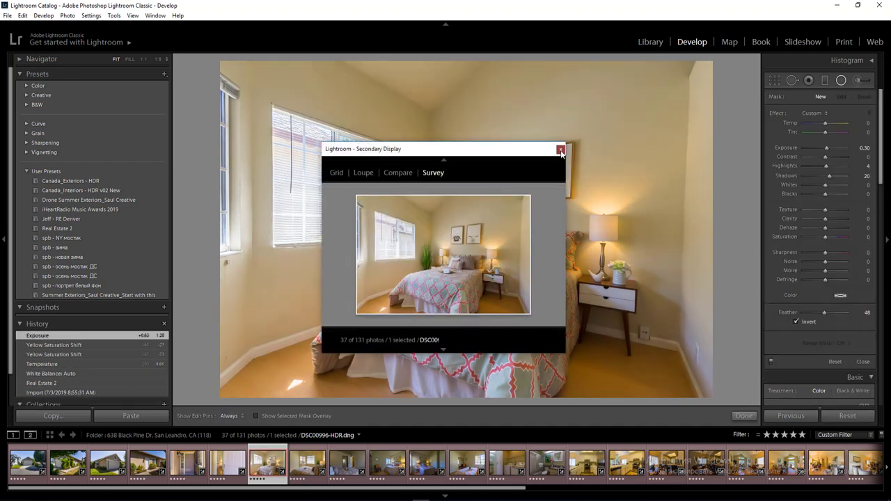
left_click(561, 152)
left_click_drag(631, 130, 843, 406)
Add a second radial filter around the window in DSC00996-HDR and set its exposure to −1.00.
left_click_drag(341, 200, 402, 265)
left_click(862, 148)
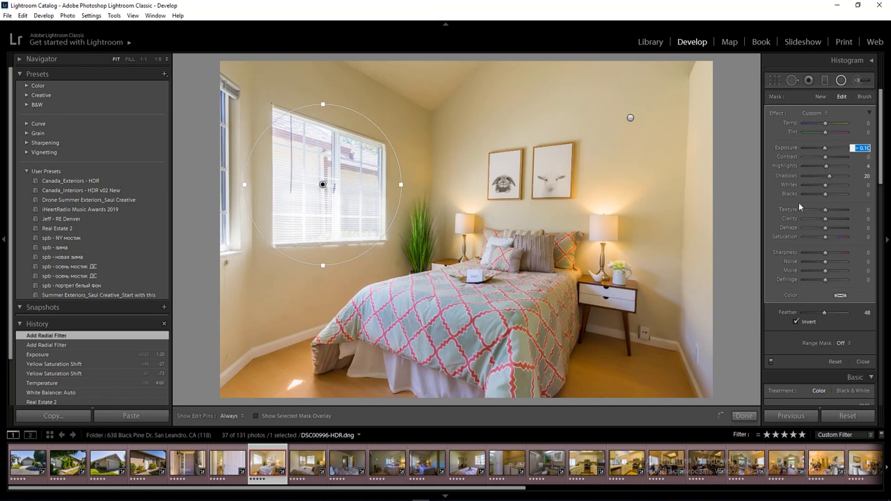
key("Down")
key("Down")
key("Down")
key("Down")
key("Down")
key("Down")
key("Down")
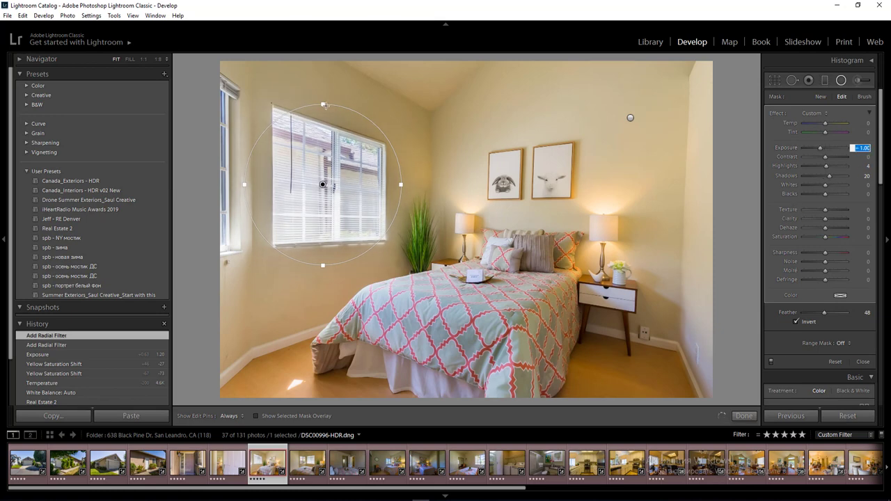
Shrink the window's radial filter to fit inside the frame and set its exposure to −1.30.
left_click_drag(324, 105, 325, 142)
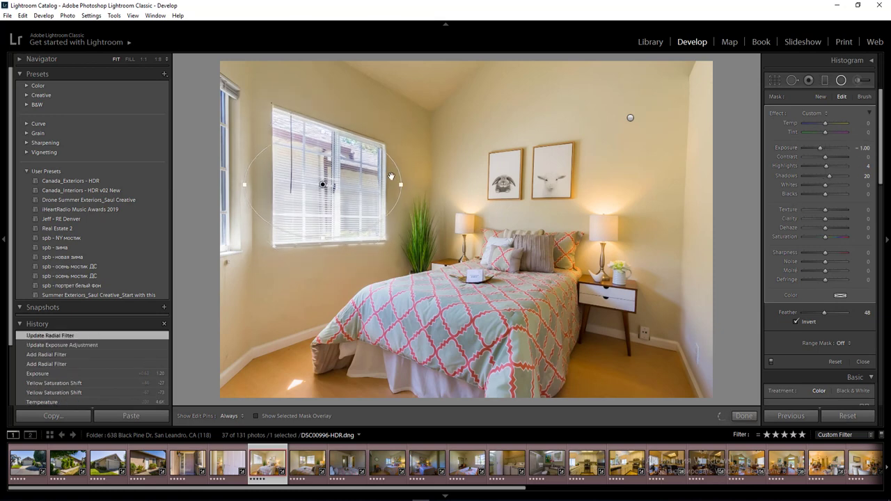
left_click_drag(396, 184, 380, 184)
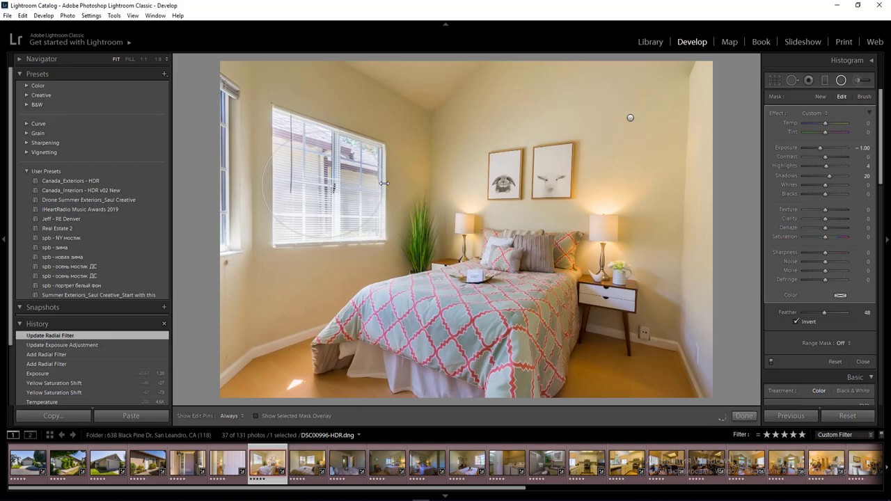
left_click(867, 149)
double_click(324, 187)
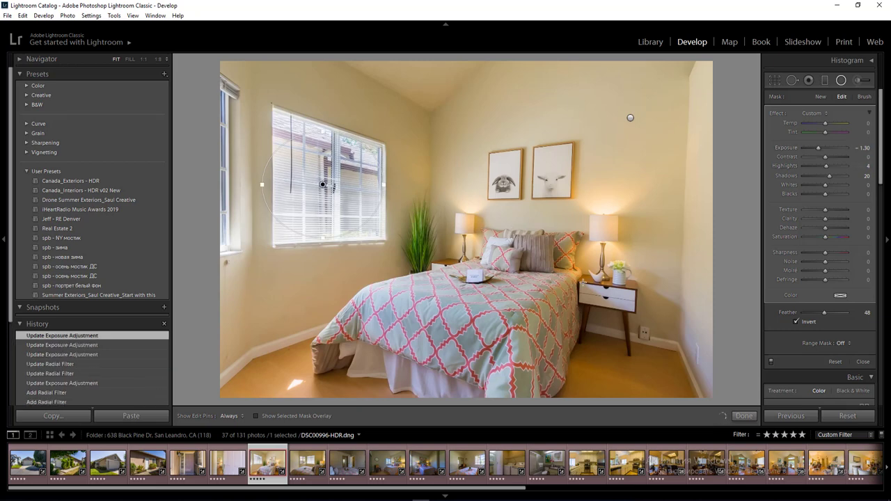
Try the Vertical Upright correction on DSC00996-HDR, switch it to Auto, and apply Auto Upright to DSC00999-HDR.
scroll(856, 342, "down", 5)
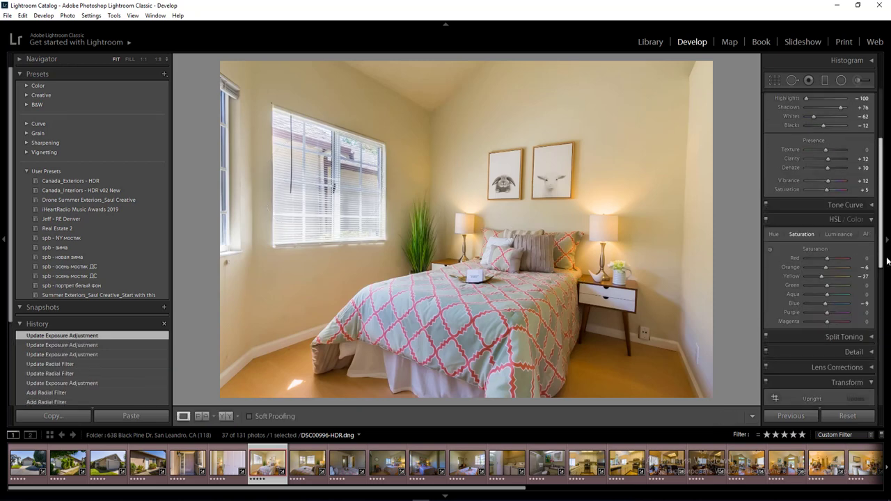
left_click(824, 309)
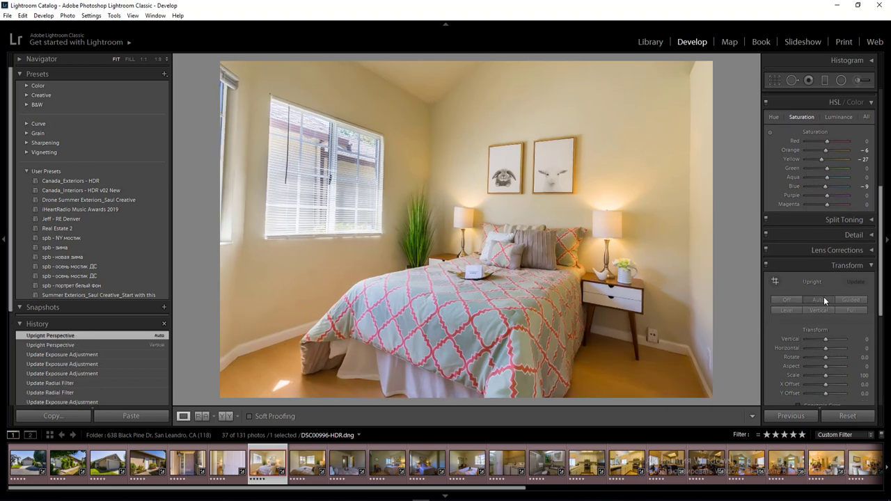
left_click(824, 300)
key("Right")
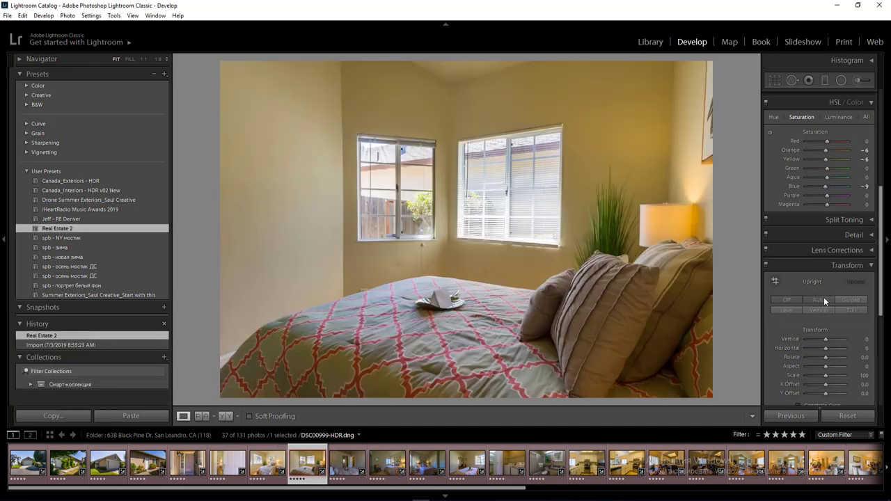
left_click(823, 297)
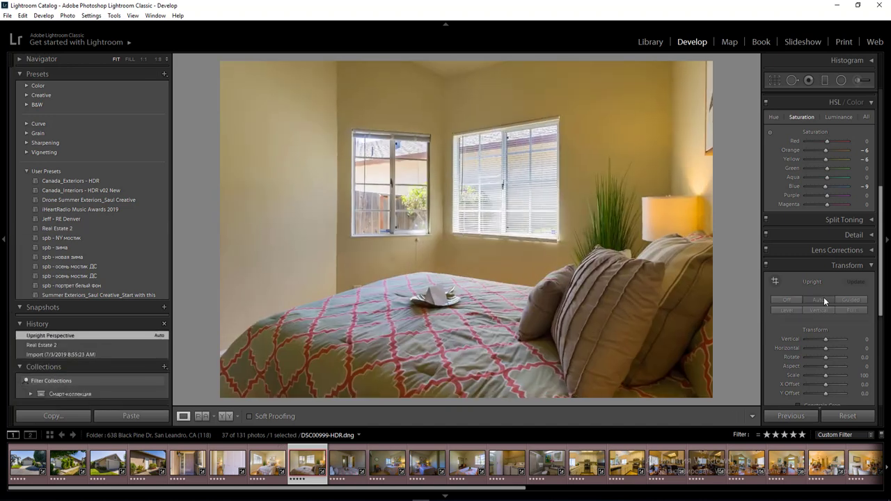
Synchronize the develop settings of DSC00996-HDR to the four bedroom photos that follow it.
key("shift+Left")
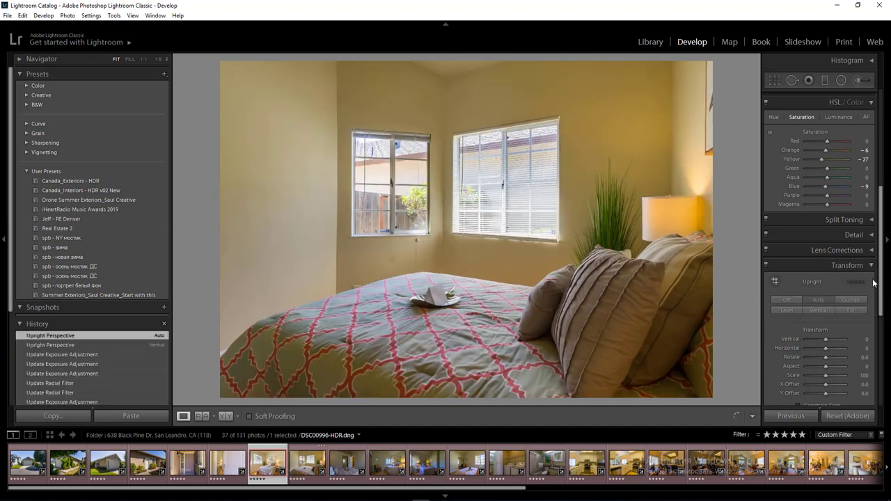
key("shift+Right")
key("shift+Right")
key("shift+Right")
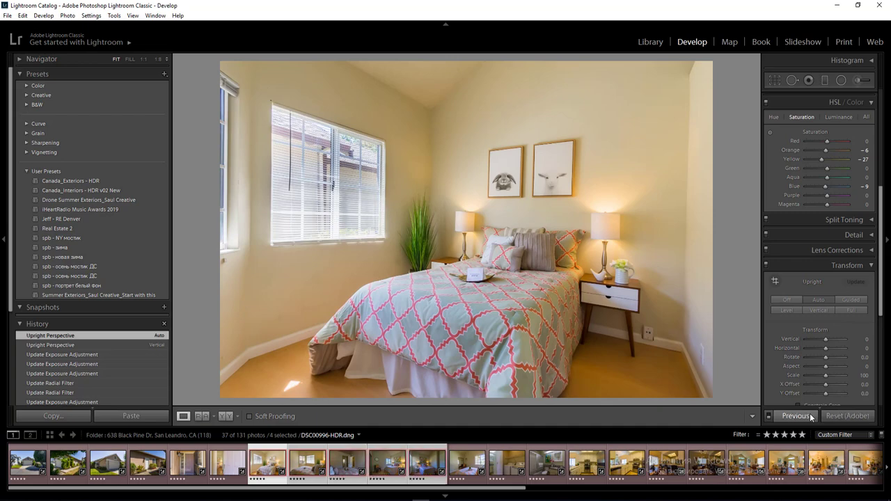
left_click(795, 415)
left_click(814, 479)
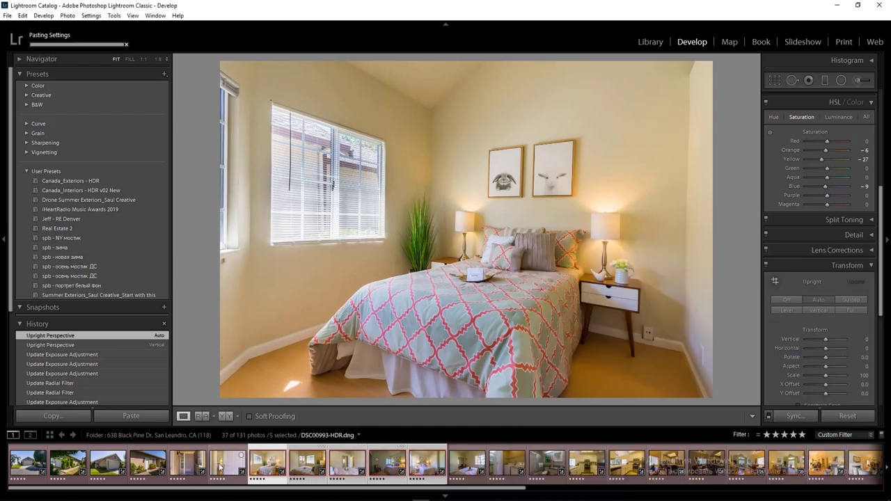
Set the exposure of bedroom photo DSC00999-HDR to +0.40 and collapse the module bar.
left_click(299, 465)
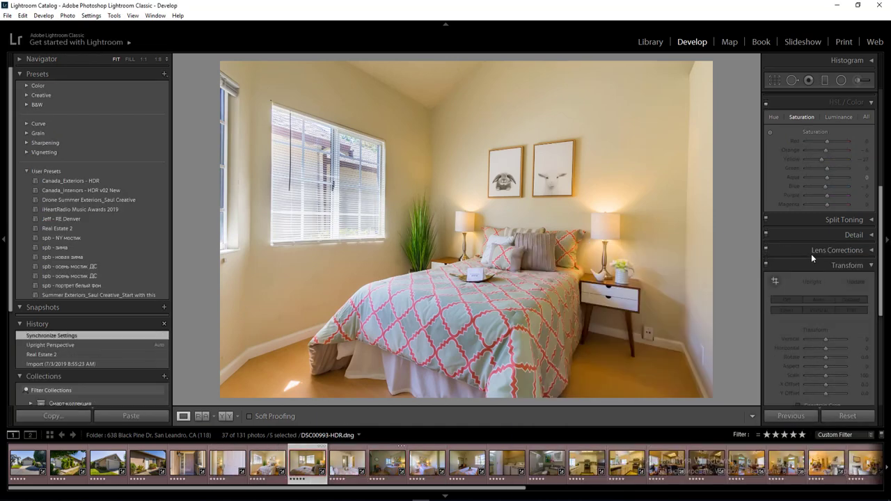
scroll(870, 230, "up", 3)
scroll(870, 219, "up", 1)
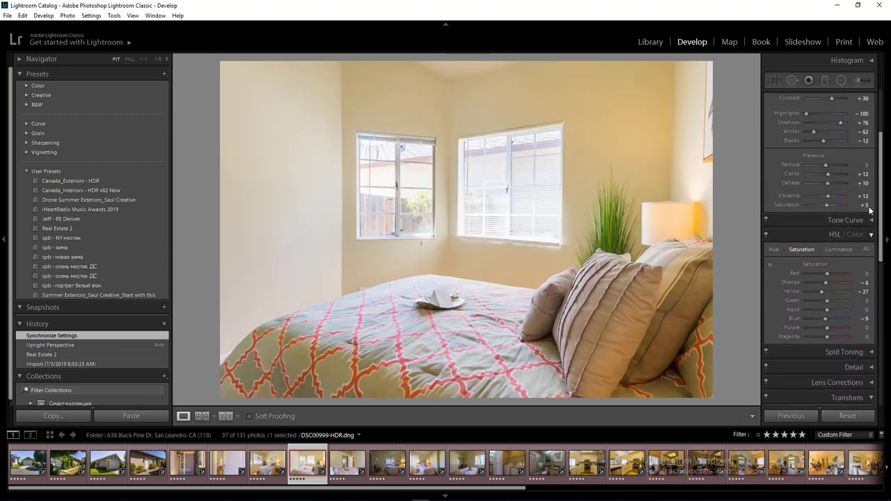
scroll(870, 132, "up", 2)
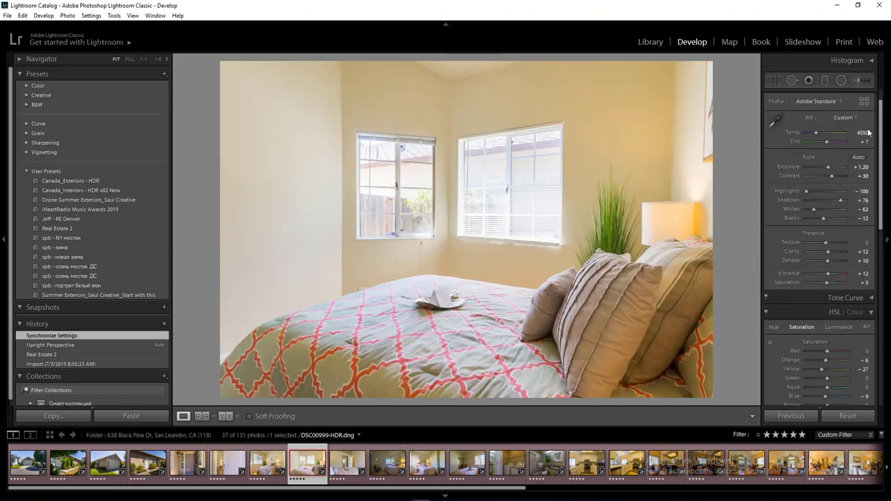
left_click(444, 26)
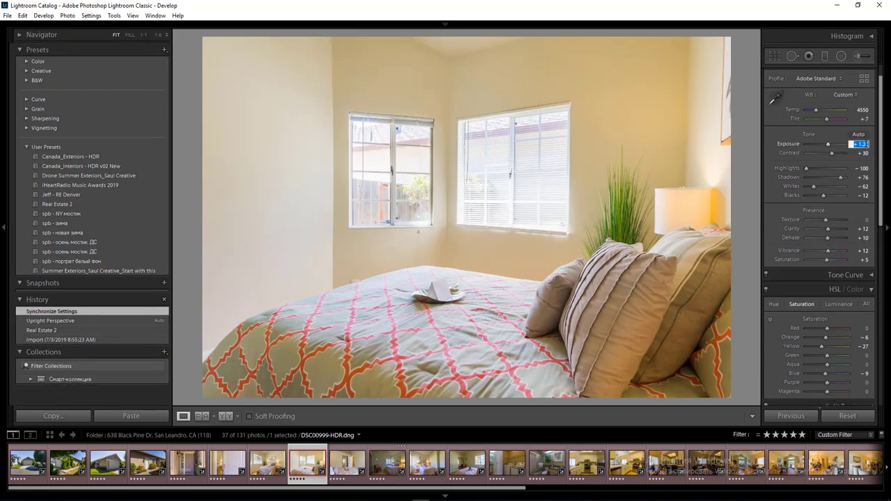
type("0.65")
key("Return")
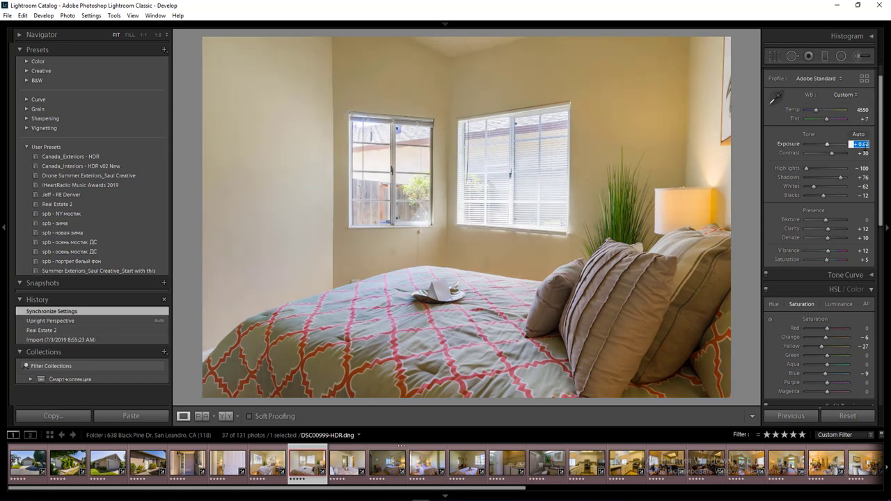
Add a radial filter over the right-hand pane of the large window with exposure −0.50 and highlights −37.
key("shift+m")
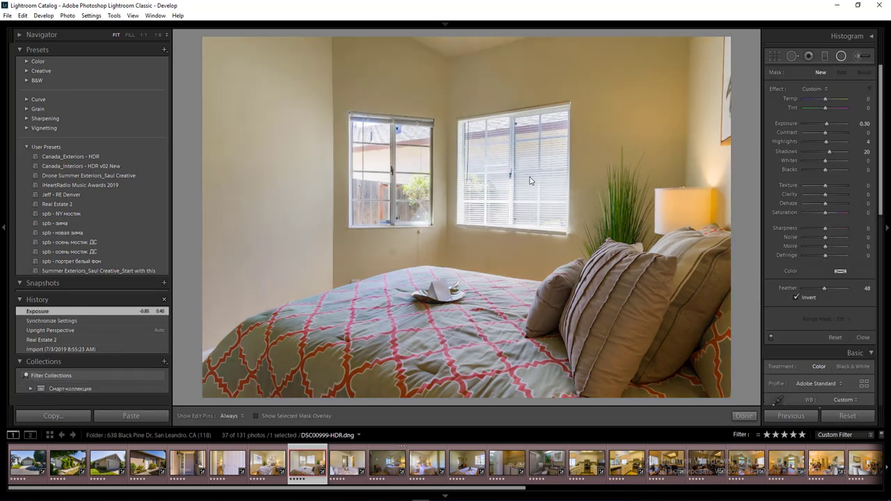
left_click_drag(538, 167, 569, 233)
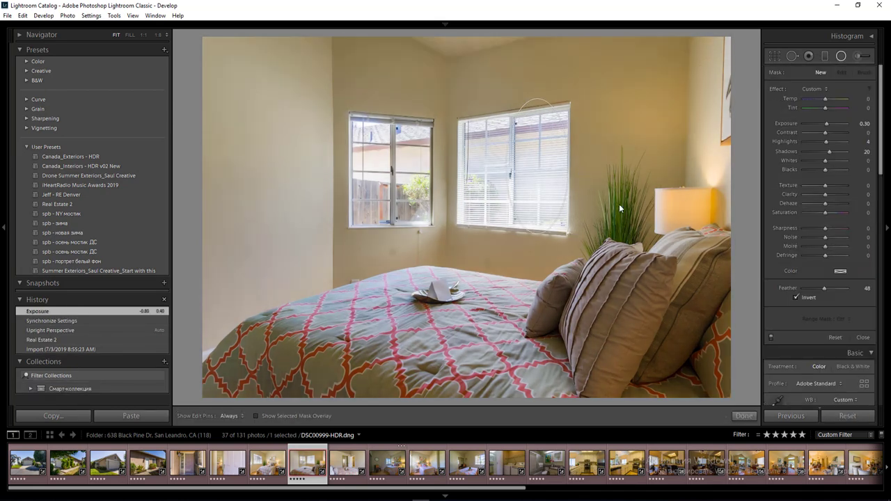
left_click_drag(860, 125, 837, 131)
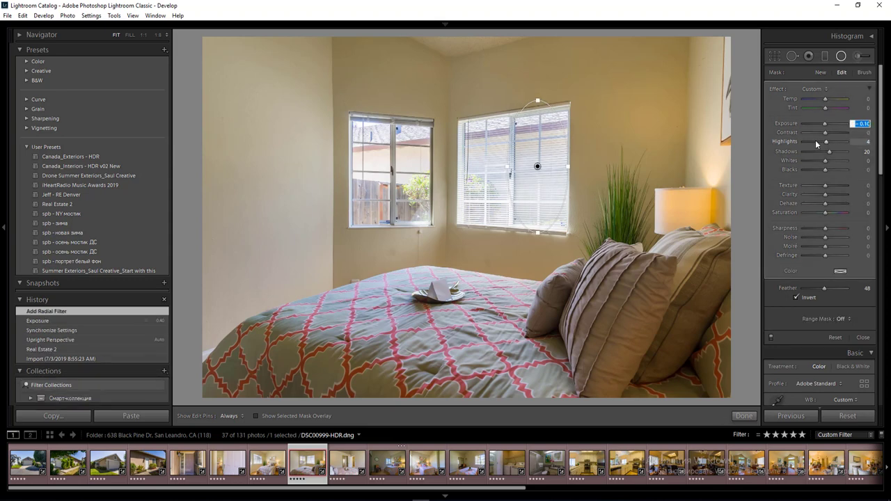
left_click(816, 142)
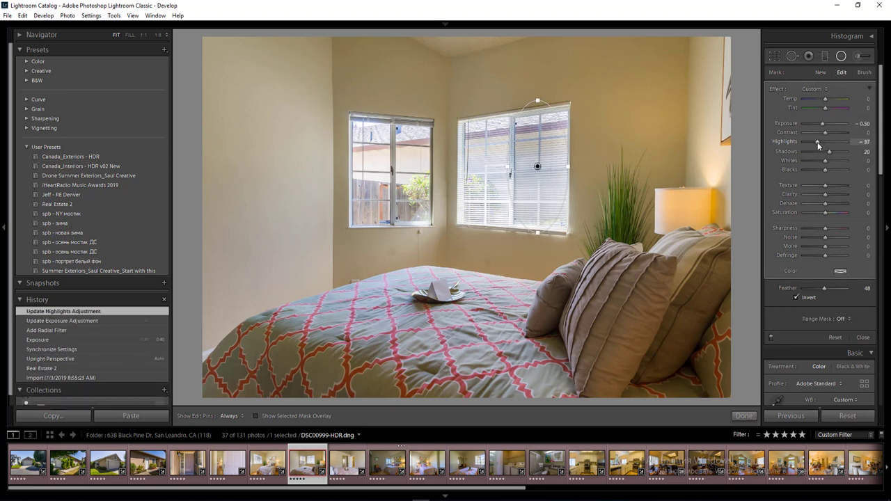
Duplicate the window's radial filter onto the left-hand pane of the same window and shrink it to fit.
right_click(537, 168)
left_click(553, 175)
left_click_drag(537, 168, 485, 169)
left_click_drag(487, 105, 486, 113)
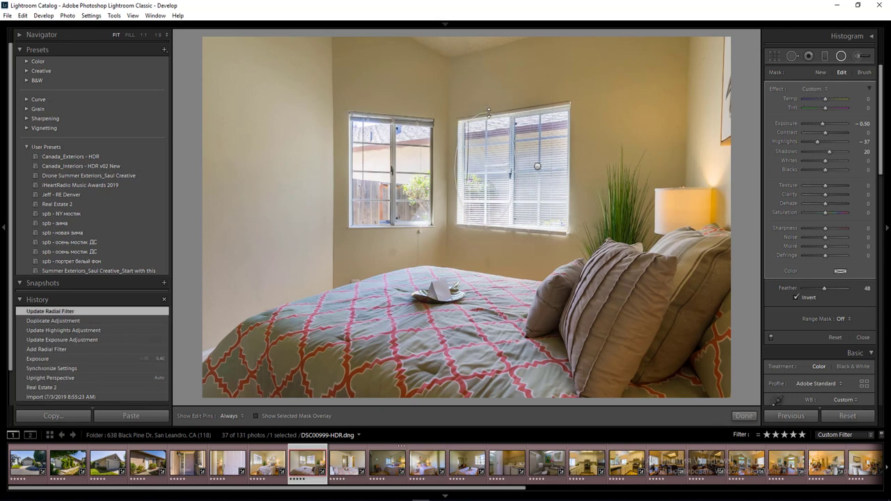
left_click_drag(512, 167, 510, 168)
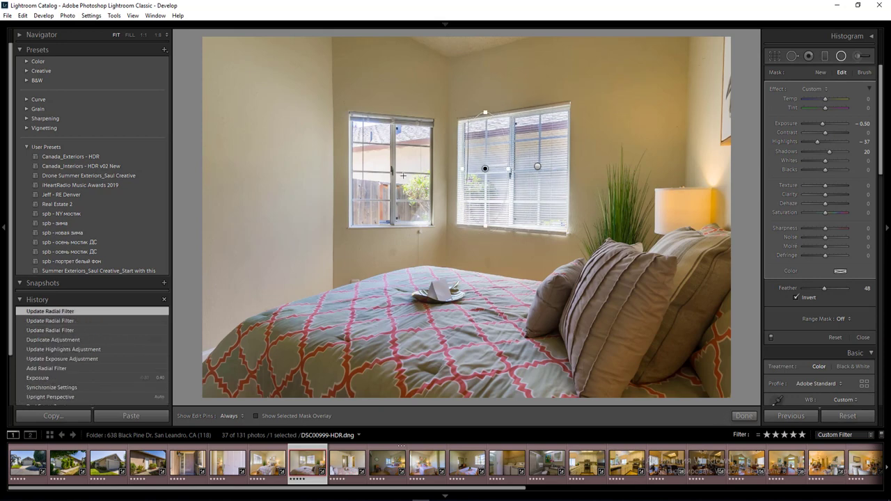
Add a radial filter with exposure −0.50 and highlights −24 to the smaller window's left pane and duplicate it onto its right pane.
left_click(376, 181)
left_click_drag(376, 195, 390, 222)
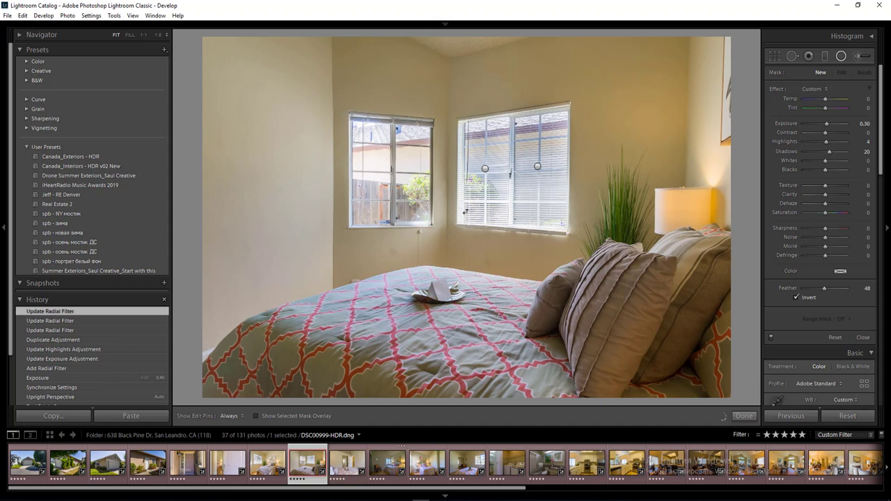
right_click(369, 176)
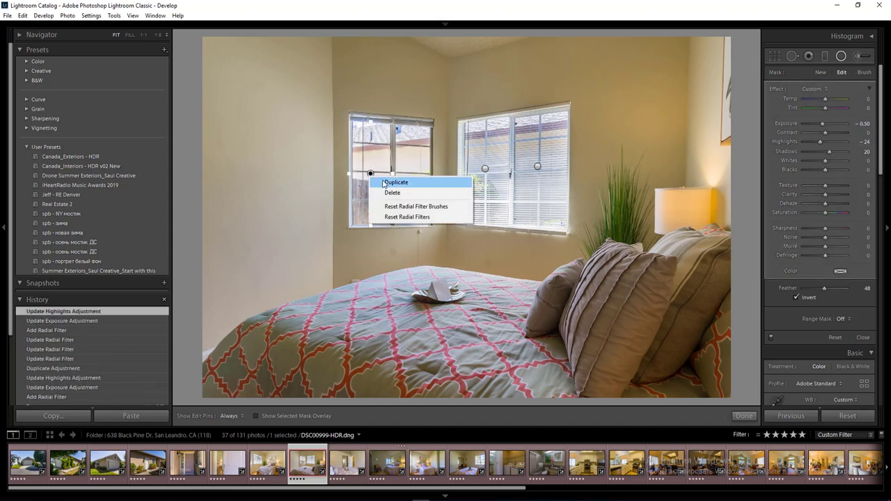
left_click(390, 183)
left_click_drag(370, 173, 431, 171)
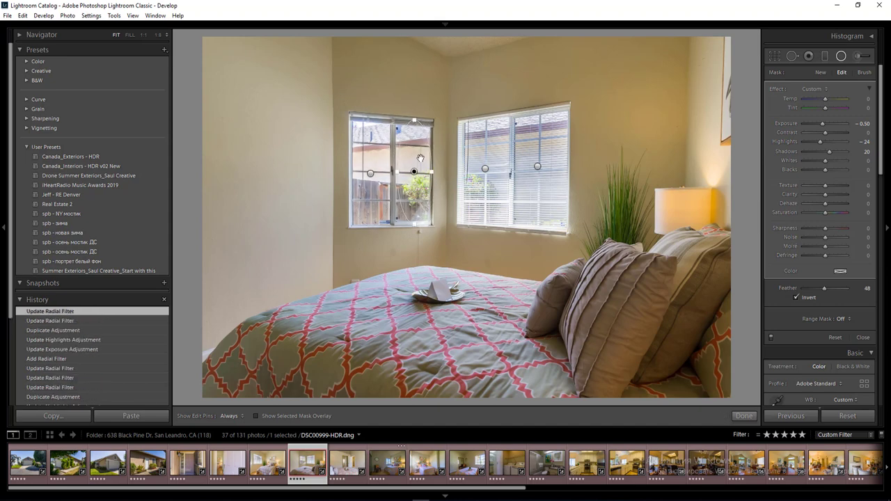
key("shift+m")
Try the Auto and Vertical Upright corrections on DSC01000.ARW and turn Upright off.
key("Right")
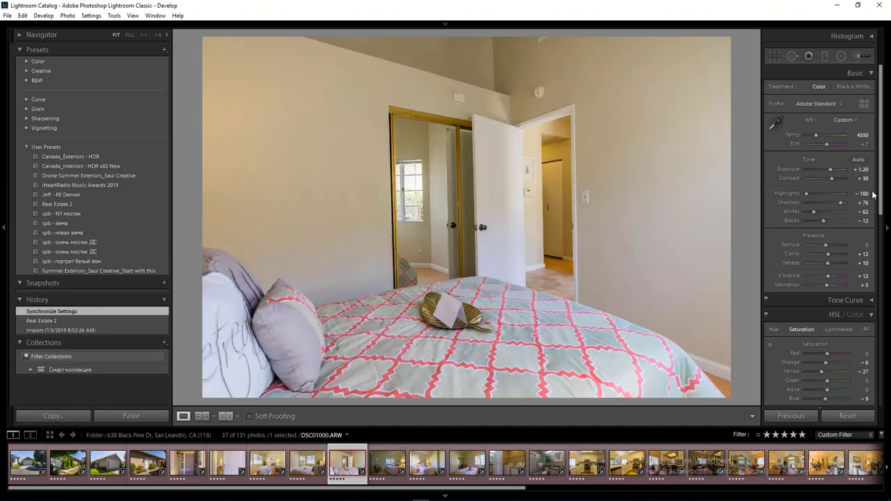
scroll(870, 202, "down", 5)
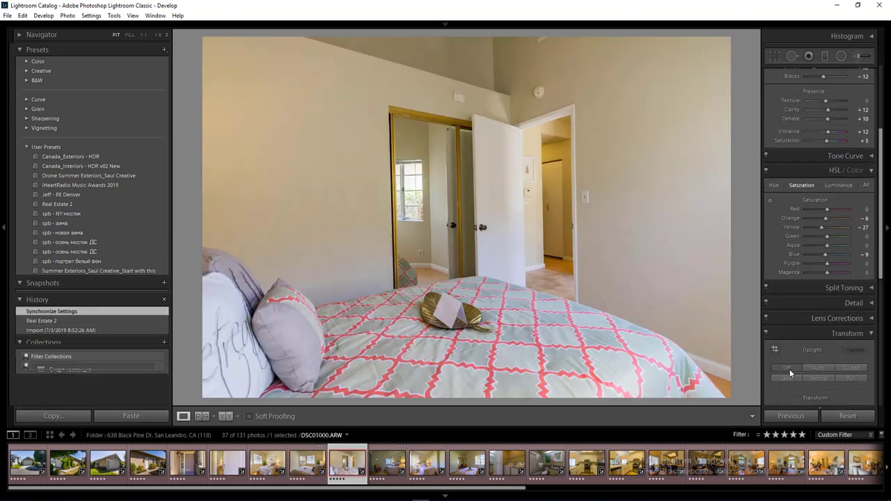
left_click(789, 369)
left_click(810, 368)
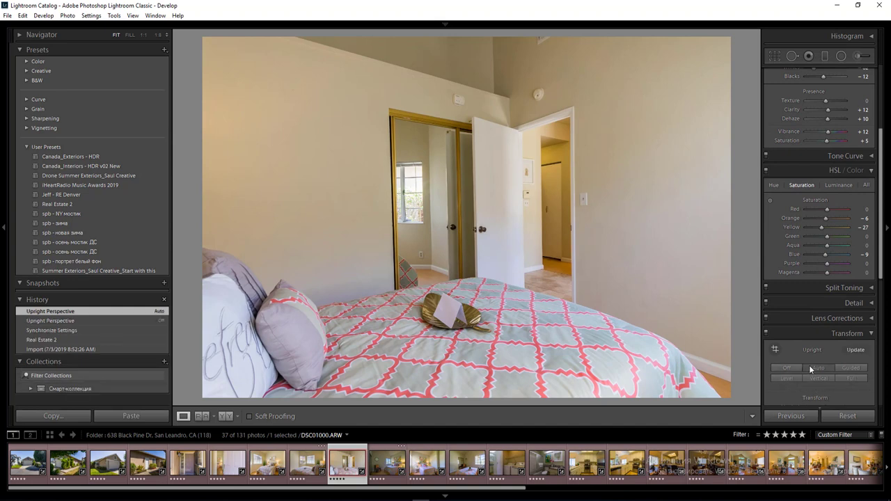
left_click(816, 378)
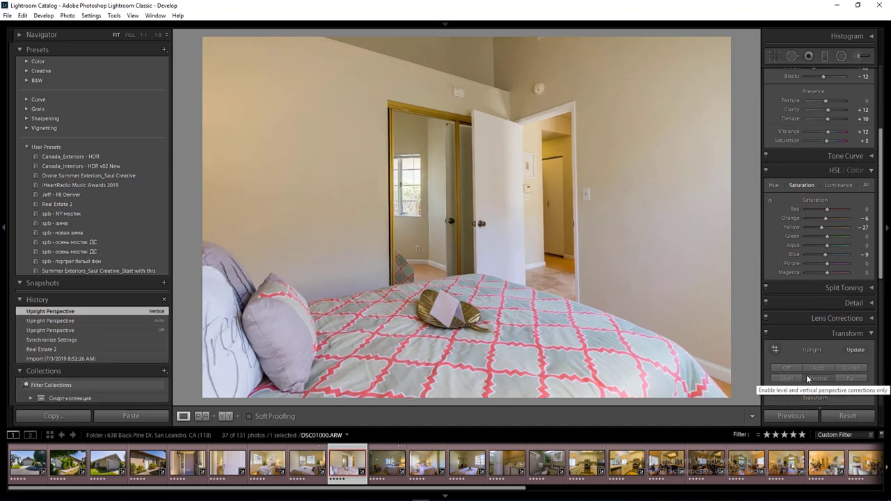
left_click(789, 367)
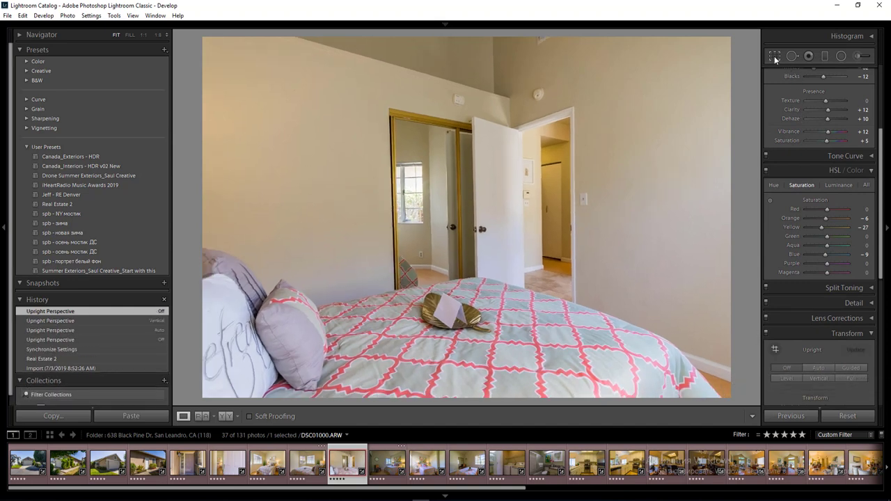
left_click(774, 57)
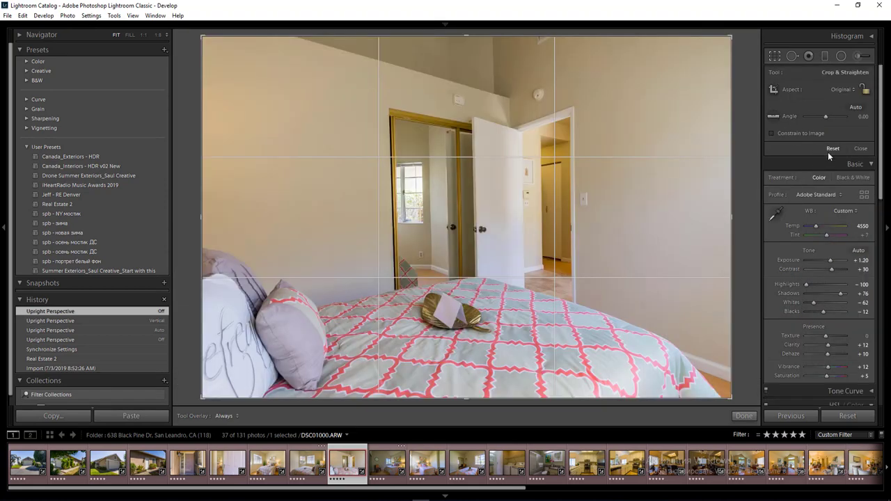
left_click(861, 149)
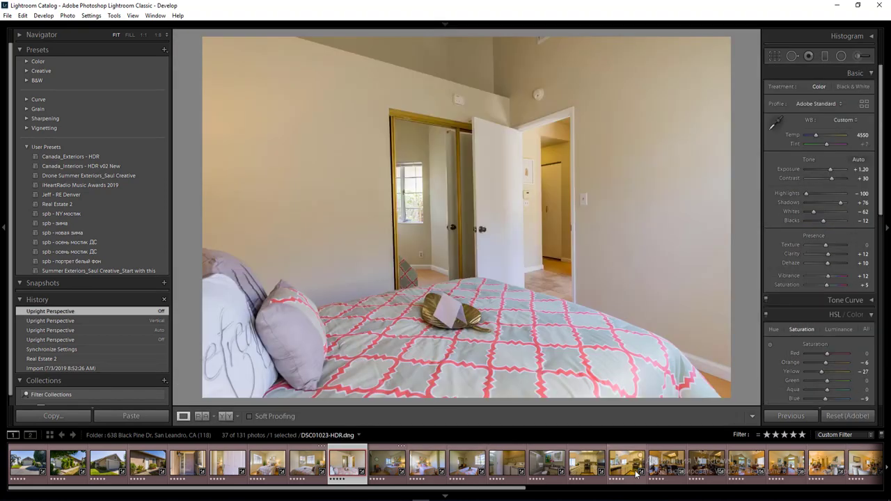
Synchronize the develop settings of DSC01000.ARW to the eight photos that follow it and reduce the selection to that photo.
left_click(666, 462, "shift")
left_click(796, 417)
key("Return")
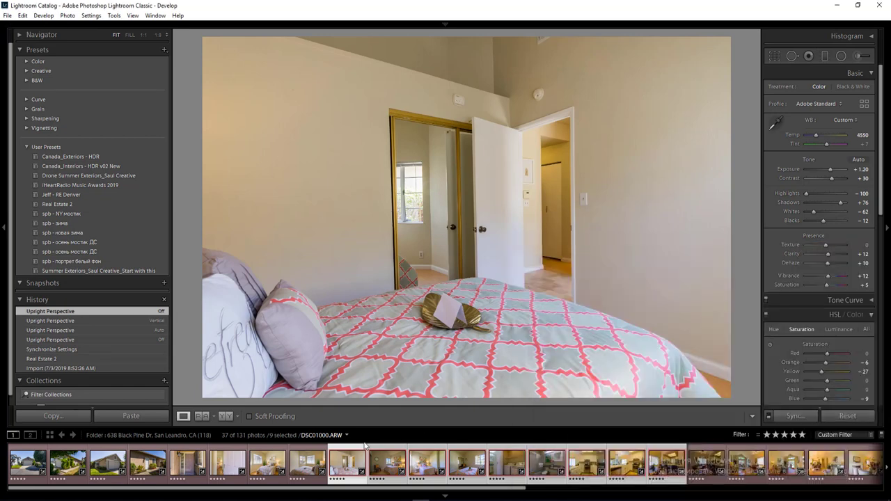
left_click(301, 470)
key("Right")
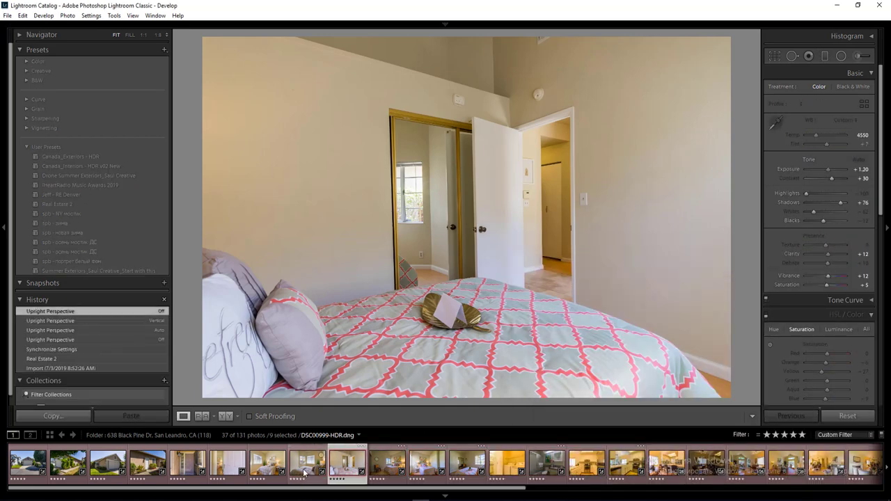
key("ctrl+shift+d")
Brighten DSC01000.ARW with large radial filters at exposure 0.30 over the left wall, right wall and upper middle of the room.
key("shift+m")
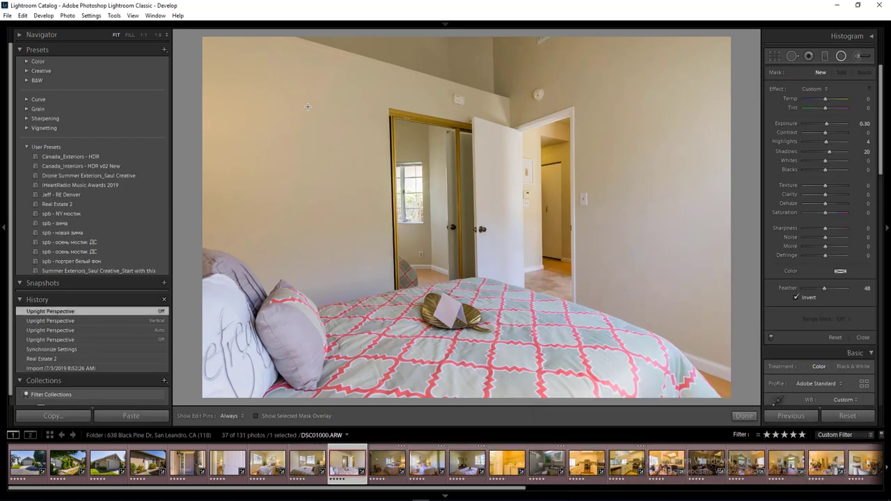
left_click_drag(290, 88, 476, 228)
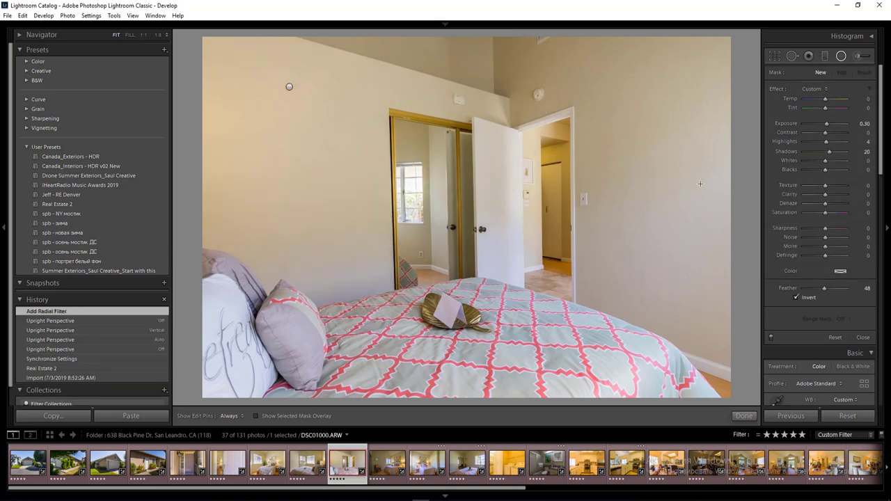
left_click_drag(646, 91, 736, 202)
left_click_drag(462, 45, 680, 124)
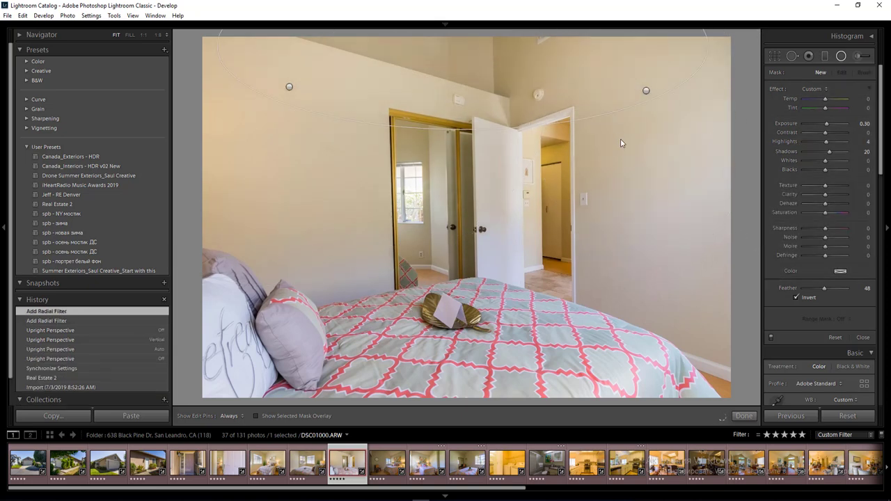
key("shift+m")
Set the exposure of bedroom photo DSC01005-HDR to +1.40.
key("Right")
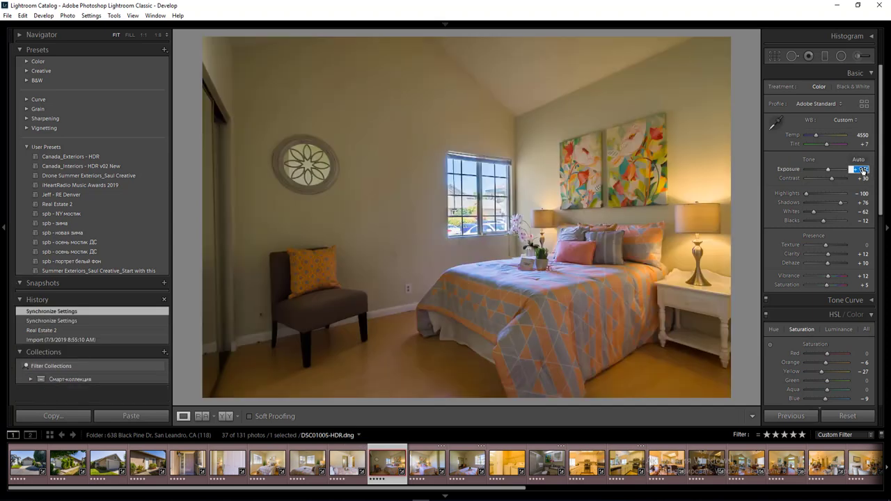
key("Up")
key("Up")
key("Return")
Add large radial filters with exposure 0.50 over the left wall near the round ornament and over the ceiling above the paintings.
key("shift+m")
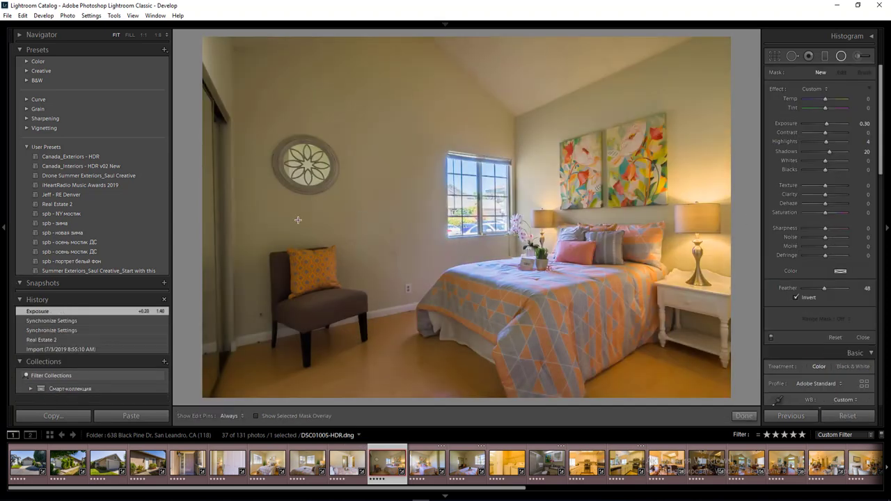
left_click_drag(262, 151, 464, 334)
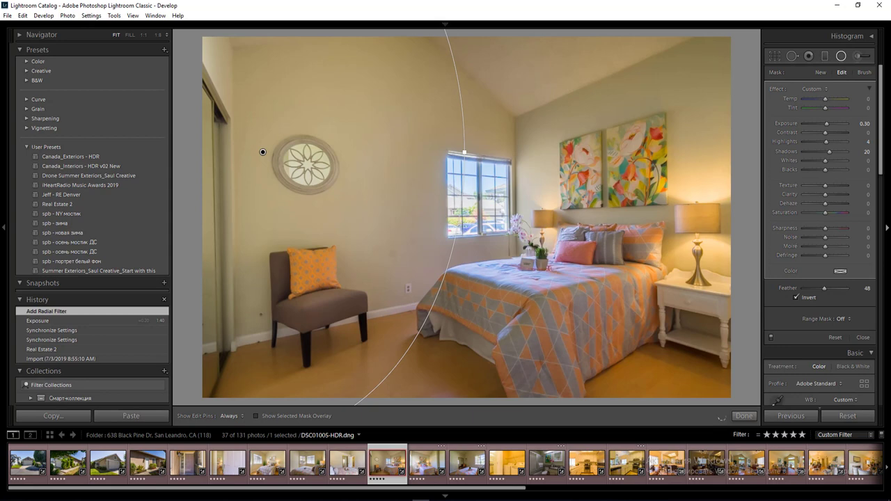
left_click(867, 124)
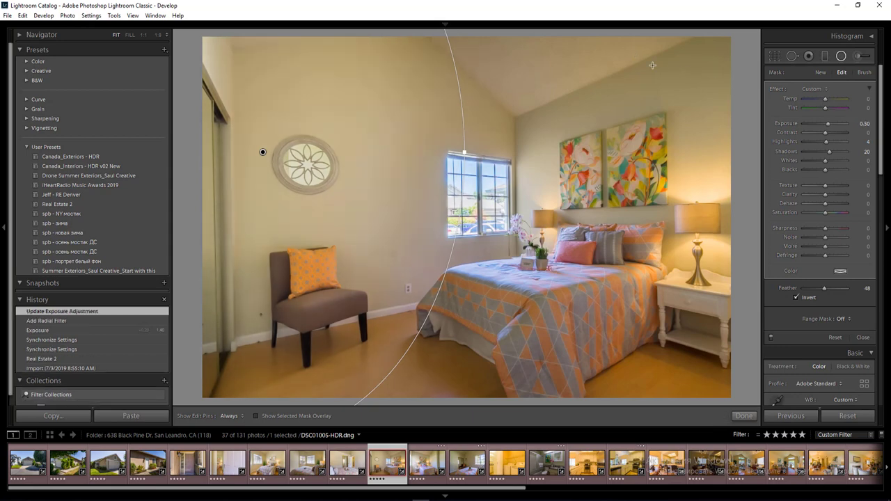
left_click_drag(625, 49, 844, 177)
left_click(862, 123)
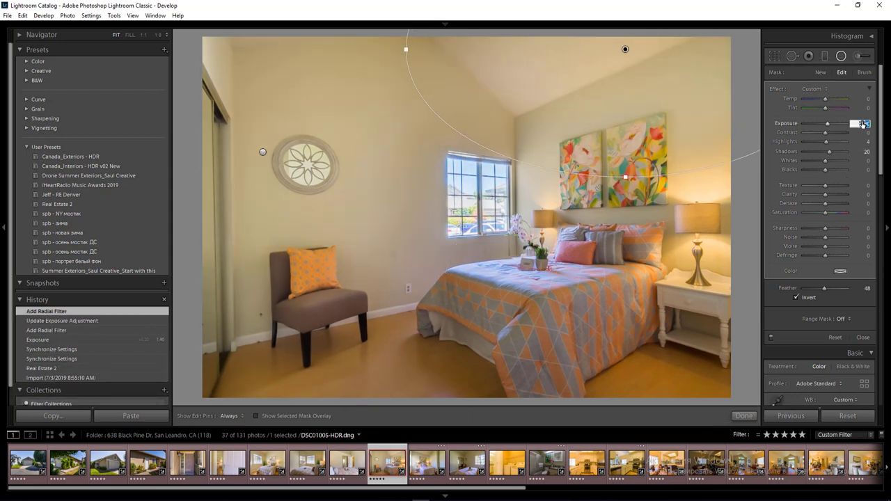
type("0.5")
key("Return")
Add a radial filter with a slightly negative exposure around the nightstand and set the photo's orange saturation to −7.
left_click_drag(697, 290, 854, 451)
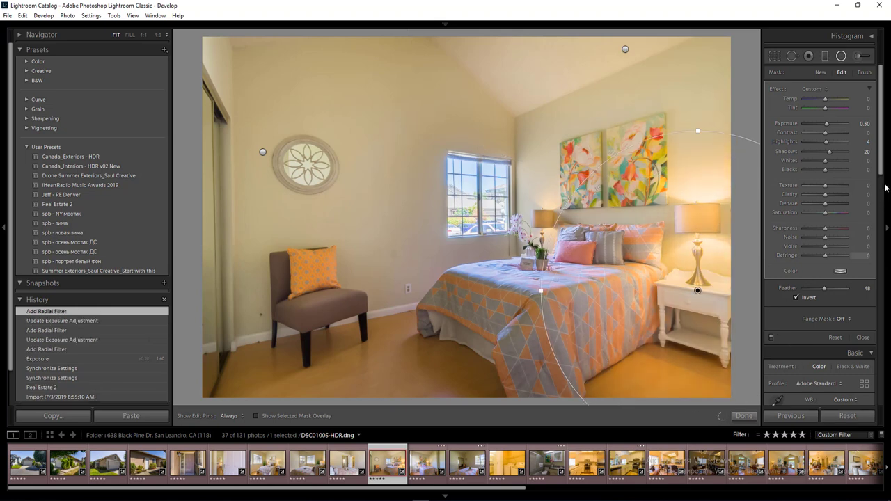
key("Return")
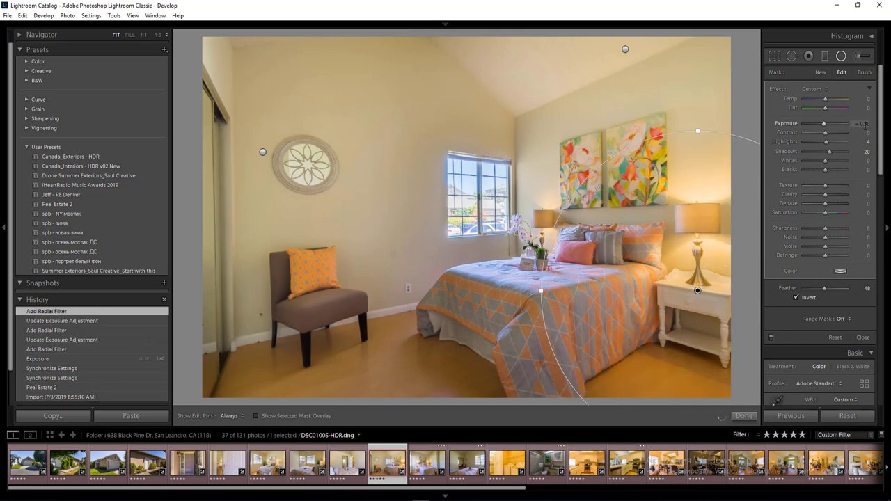
left_click(864, 338)
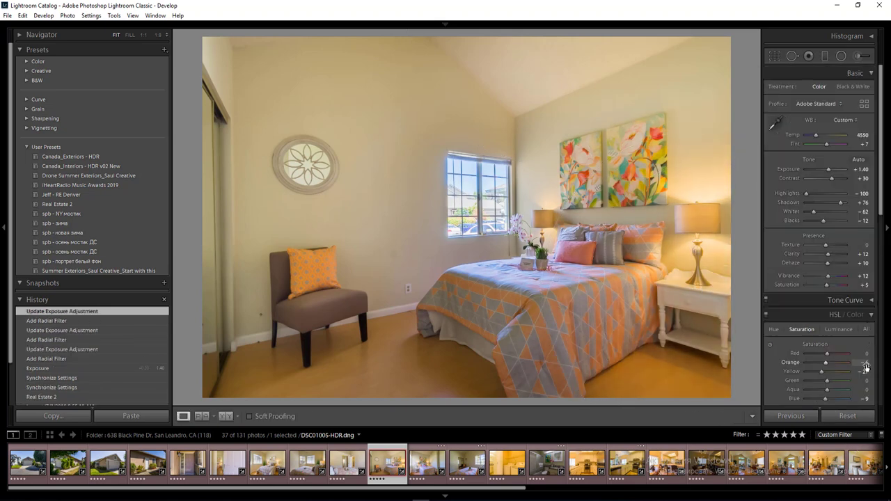
key("Return")
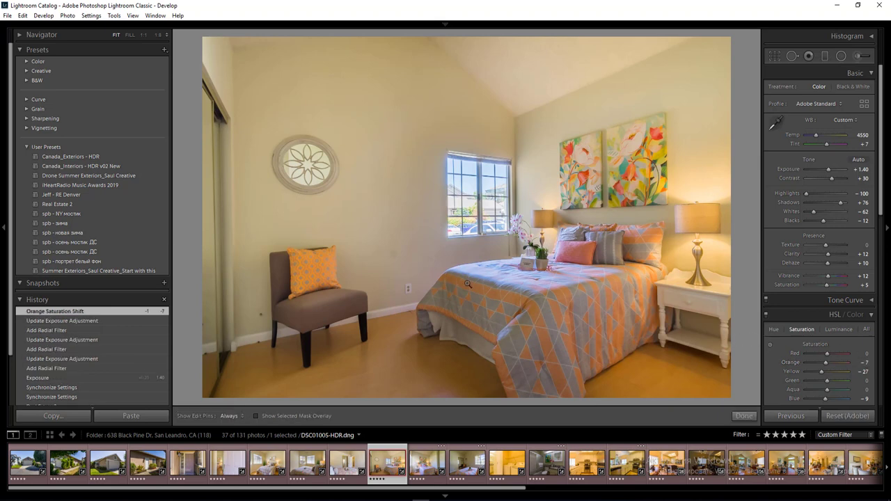
Add a radial filter over the bedroom window with exposure −0.40 and shadows 0.
key("shift+m")
left_click_drag(479, 197, 517, 240)
key("Down")
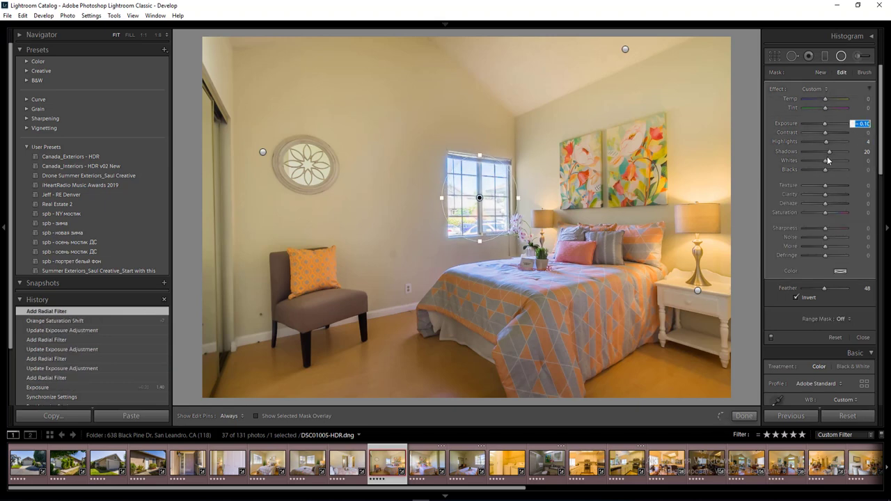
left_click(864, 152)
type("0")
Set the window filter's highlights to −6 and temperature to 10, and continue to photo DSC01006.ARW.
left_click(867, 142)
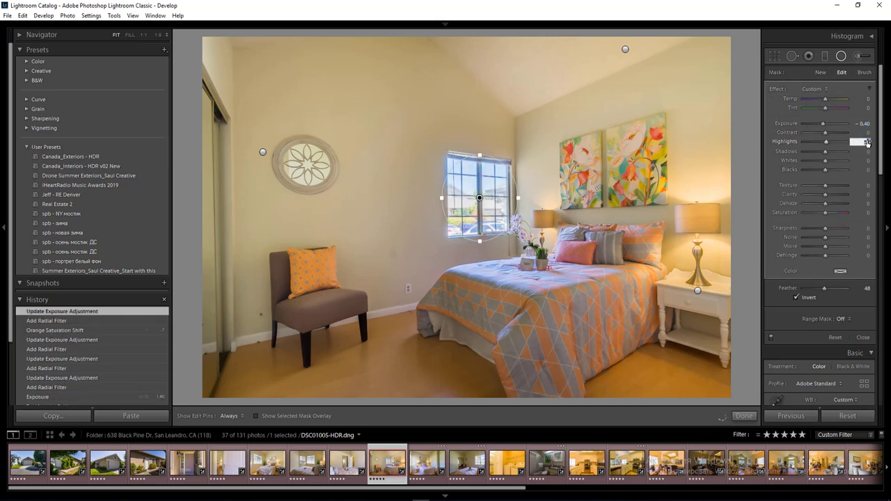
type("0")
key("Down")
key("Down")
key("Down")
key("Down")
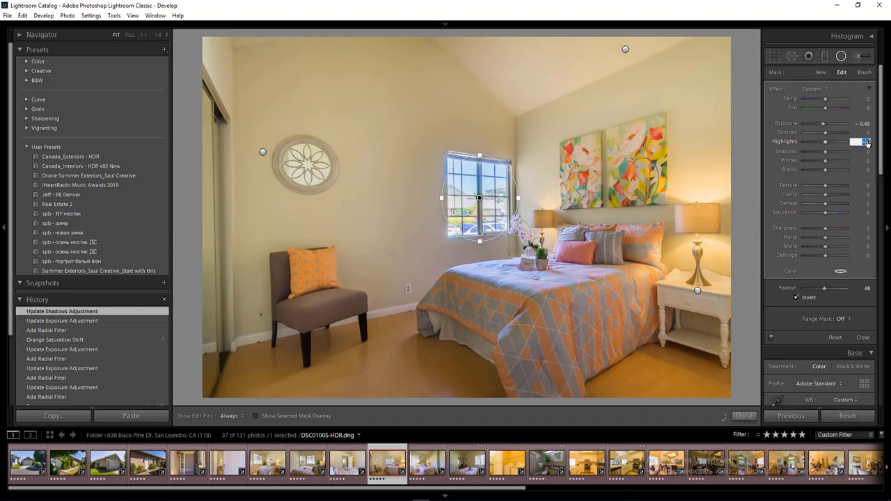
left_click(868, 99)
key("Return")
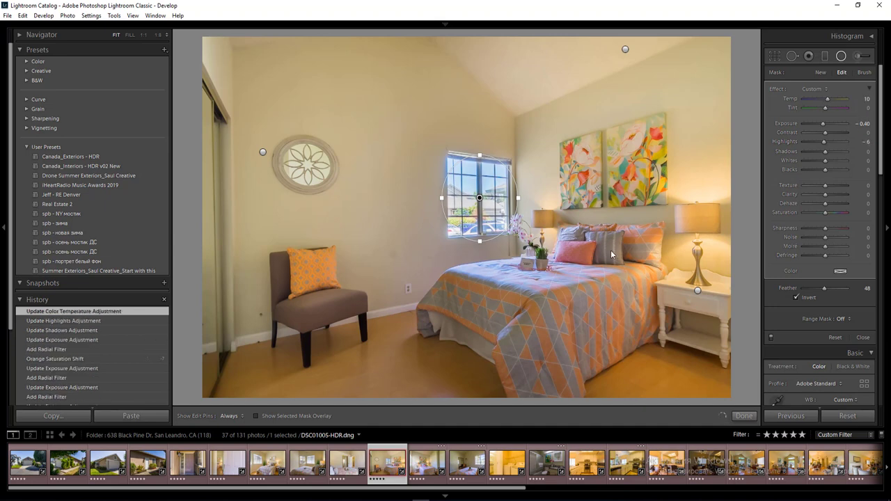
left_click(744, 416)
key("Right")
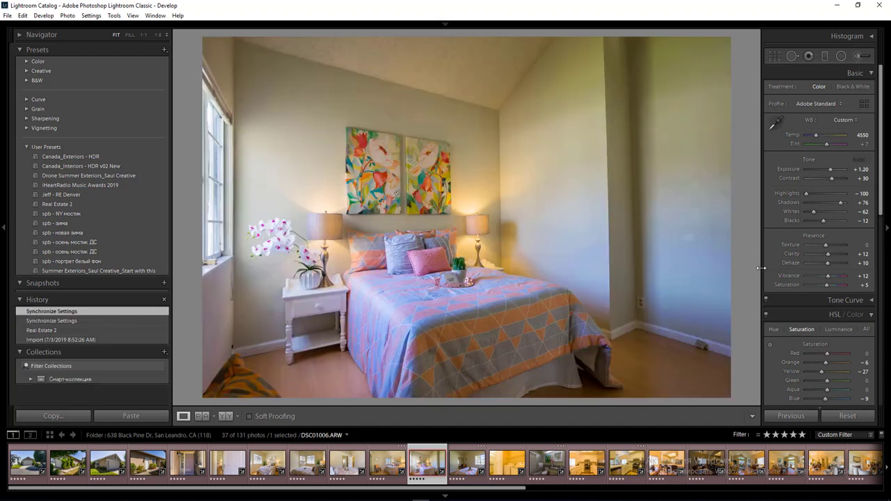
Add a large radial filter centered on the nightstand's flower pot with exposure −0.20 and temperature 15.
key("shift+m")
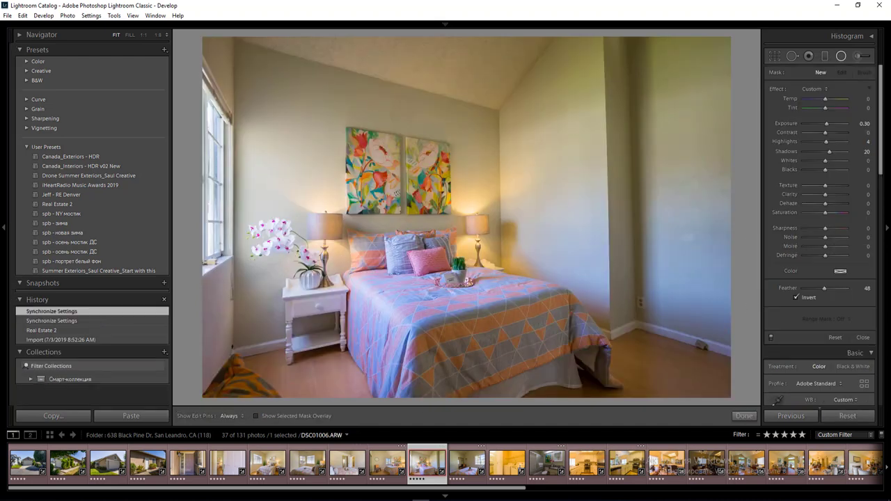
left_click_drag(293, 276, 552, 490)
left_click(865, 123)
type("0")
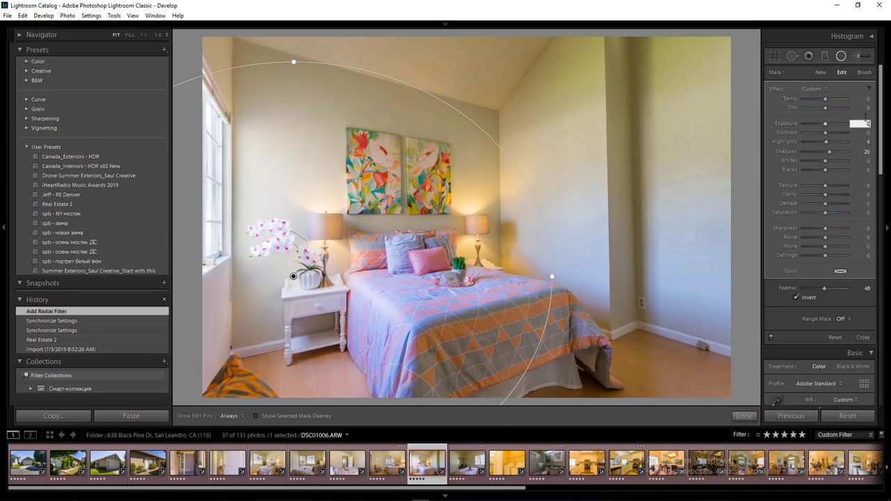
type("-0.2")
left_click(863, 99)
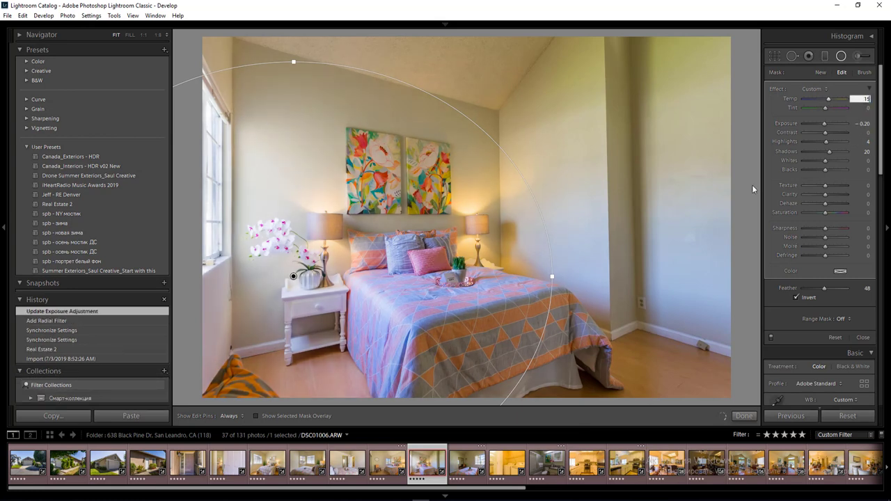
Add radial filters over the upper right wall with saturation −13 and over the lower right corner with exposure 0 and temperature 24.
mouse_move(601, 84)
left_mouse_down()
mouse_move(680, 186)
mouse_move(777, 268)
left_mouse_up()
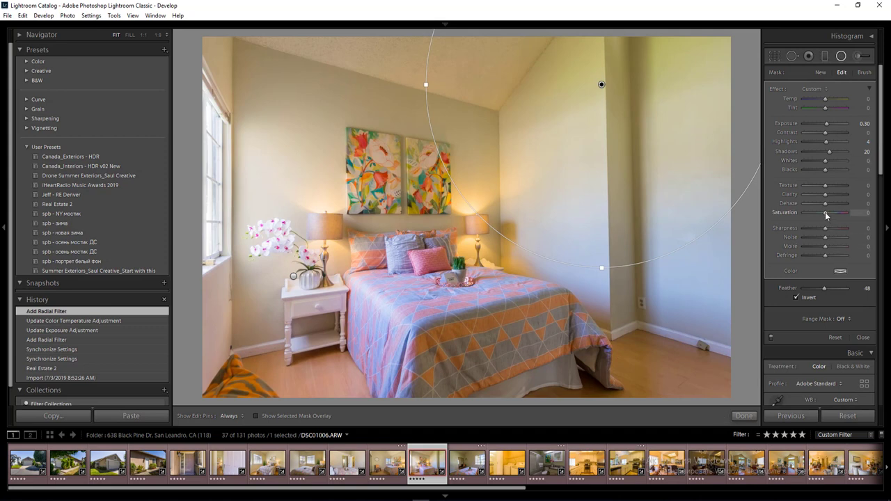
left_click_drag(824, 213, 824, 214)
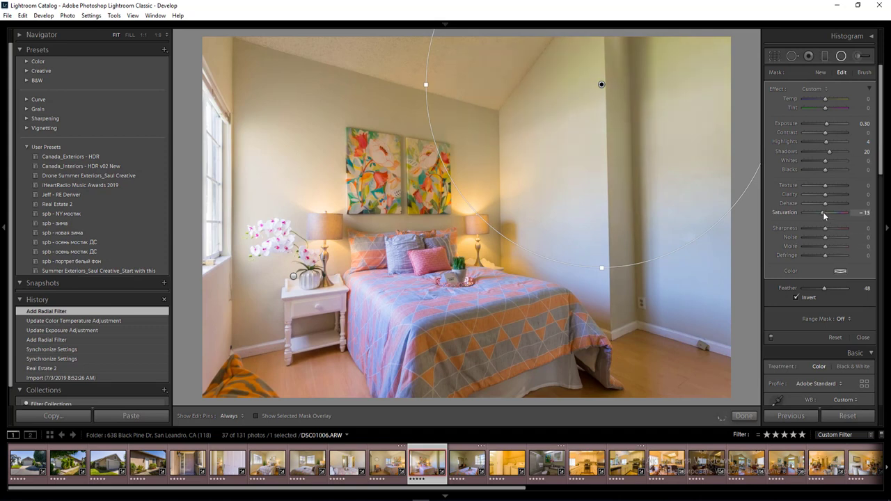
left_click(666, 312)
left_click_drag(667, 315, 512, 449)
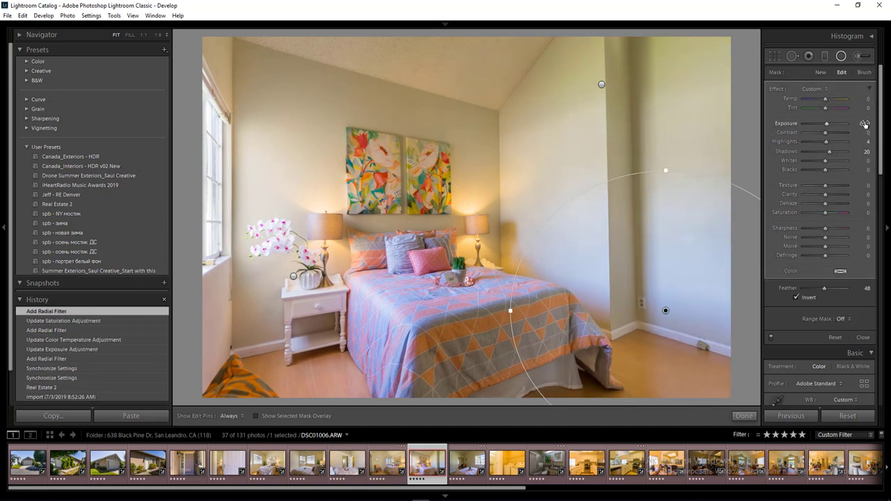
left_click(868, 99)
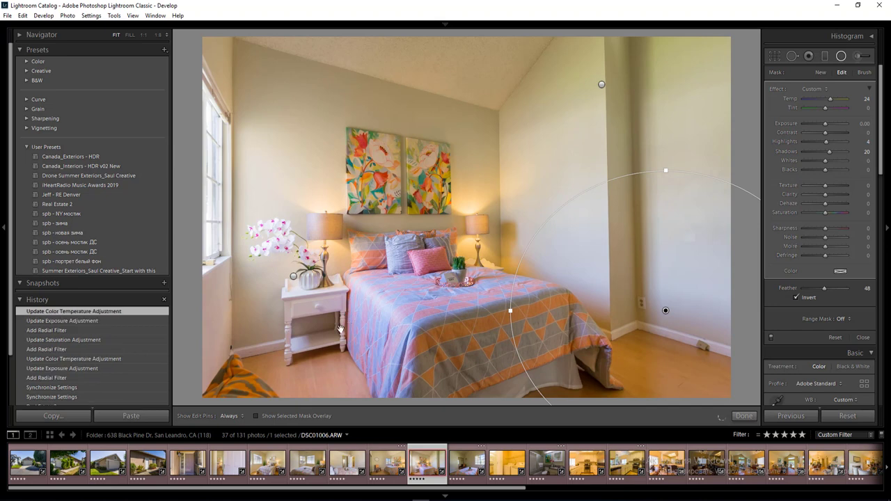
Add a radial filter around the nightstand and bed corner with exposure −0.80 and temperature 15, and continue to photo DSC01011-HDR.dng.
left_click_drag(337, 330, 485, 443)
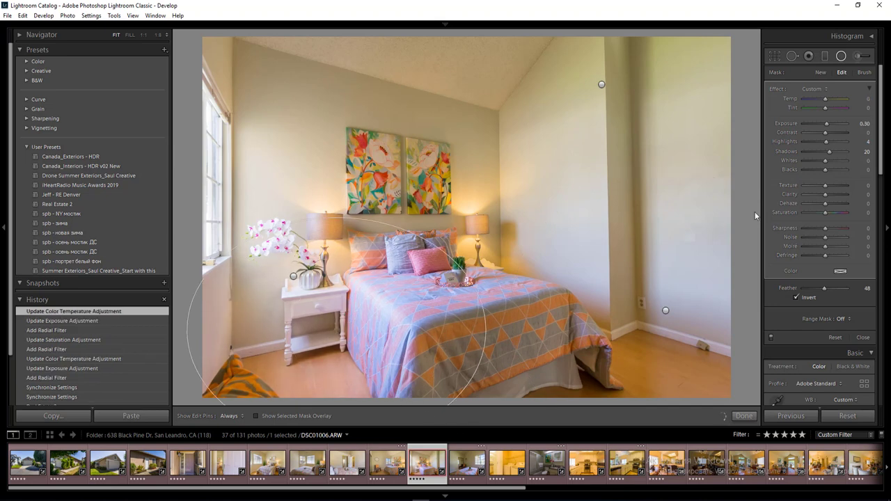
left_click(865, 124)
type("-0.8")
key("Return")
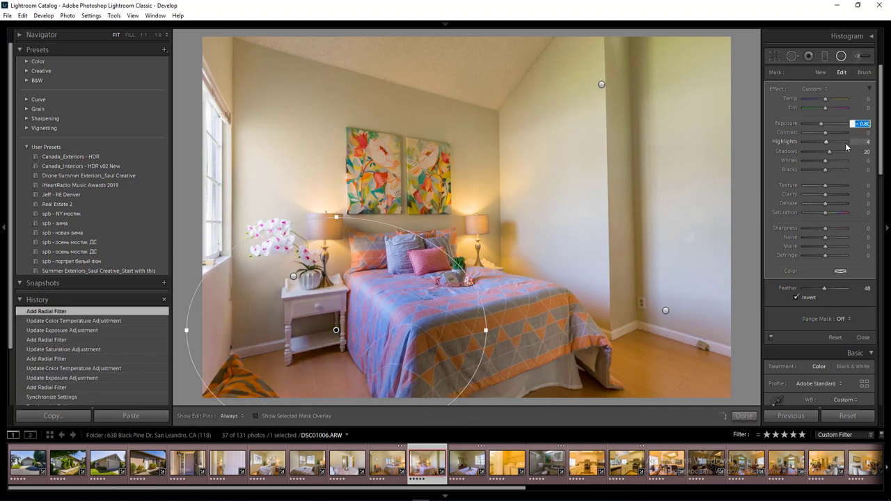
left_click(865, 99)
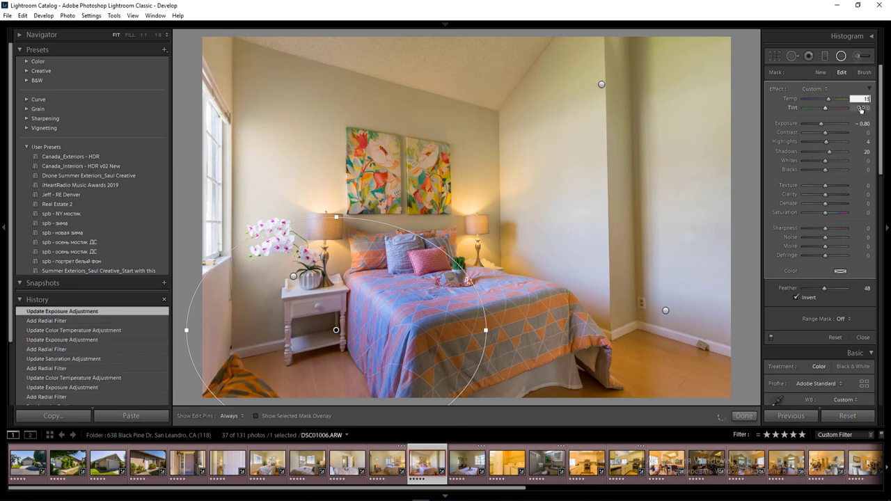
key("Return")
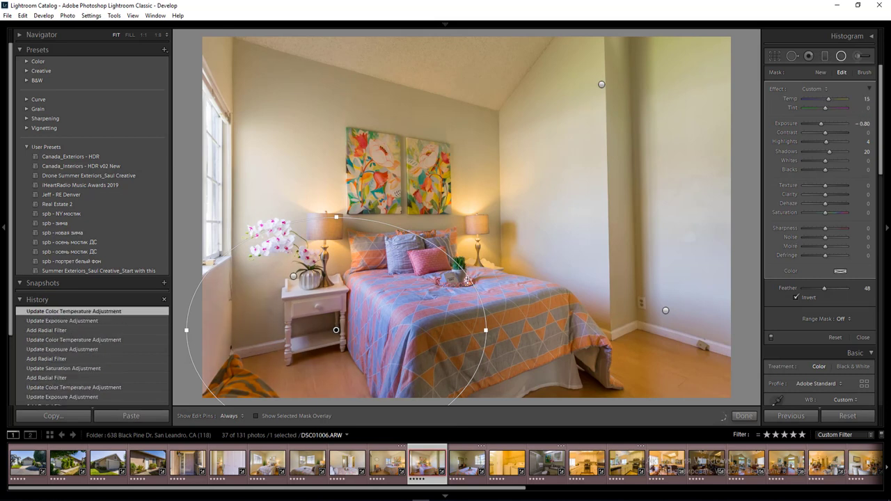
key("Return")
key("Right")
key("Right")
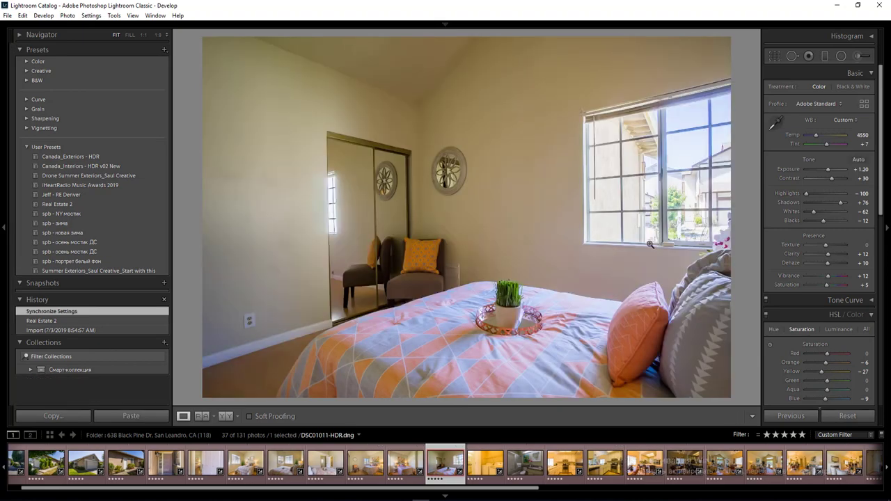
Add a large radial filter with exposure 0.30 over the left wall and shift it toward the mirrored closet.
key("shift+m")
left_click_drag(298, 125, 567, 343)
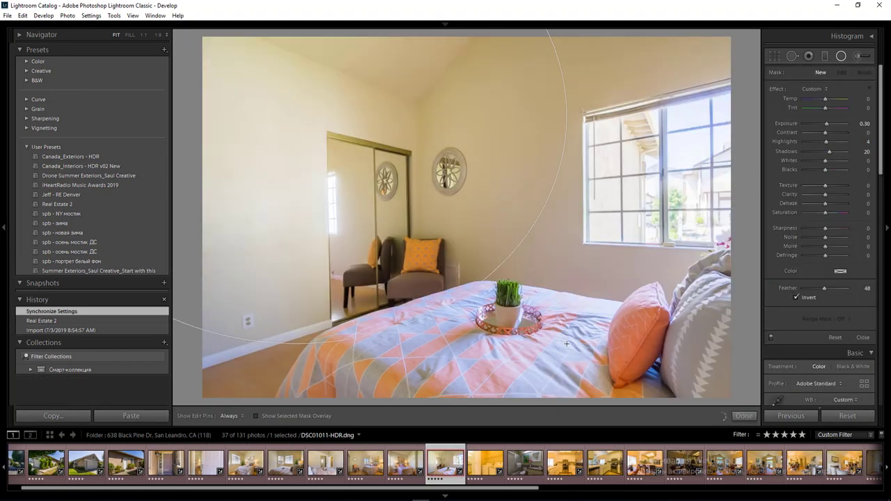
left_click_drag(421, 185, 456, 182)
Add a radial filter over the bedroom window with exposure −0.60 and highlights −24.
left_click_drag(662, 174, 764, 258)
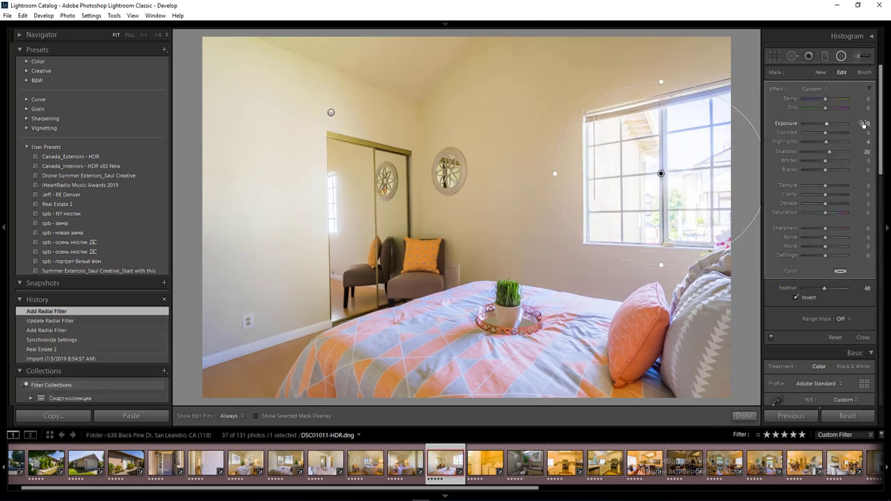
key("Down")
key("Down")
key("Down")
left_click_drag(825, 142, 819, 142)
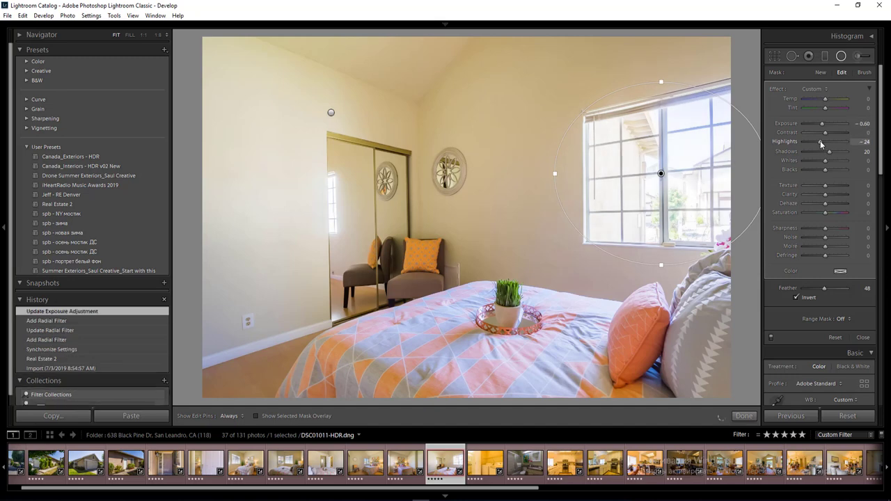
Set the window radial filter's exposure to −0.90 and its temperature to 15.
left_click(855, 125)
key("Down")
key("Down")
key("Down")
left_click(867, 99)
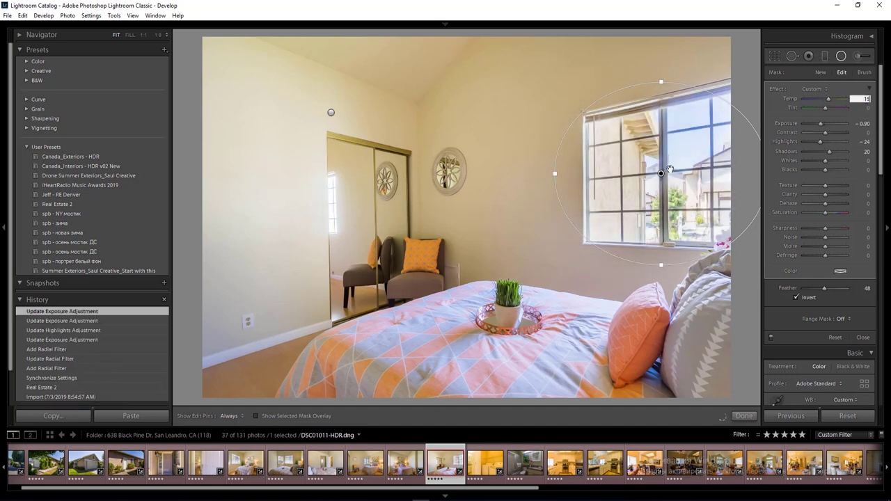
Shift the window radial filter slightly to the right and set its exposure to −1.00.
left_click_drag(669, 169, 682, 170)
left_click(864, 124)
key("Down")
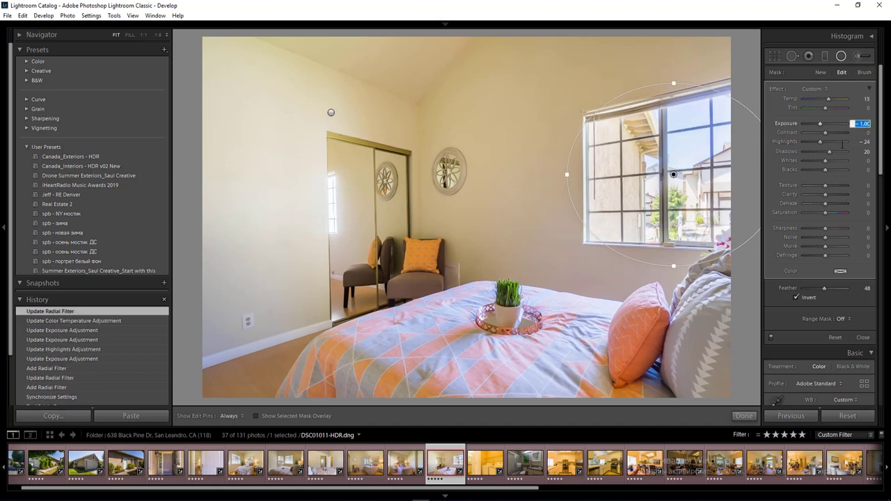
key("Return")
key("Return")
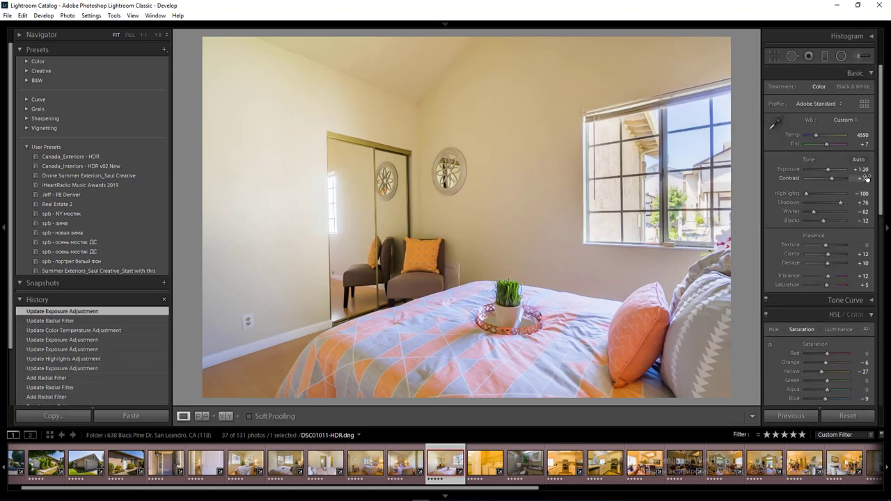
Set the overall exposure of the bedroom photo to 0.80.
left_click(865, 170)
type("0.8")
key("Return")
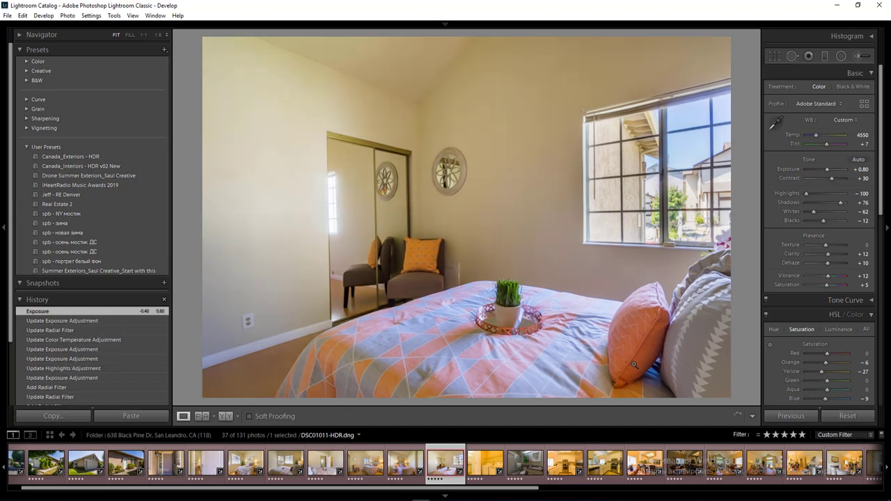
Add a radial filter around the orange pillow and bed with exposure −0.50 and temperature 20, and continue to photo DSC01012.ARW.
key("shift+m")
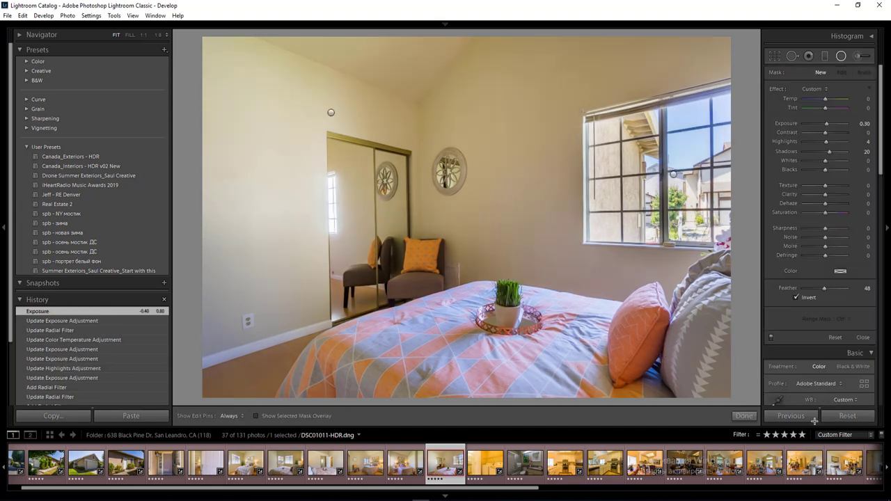
left_click_drag(602, 323, 805, 454)
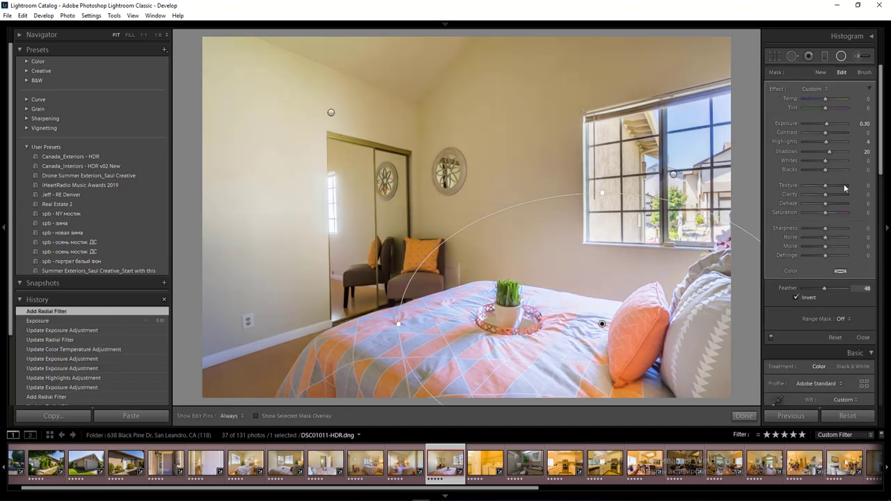
key("Down")
key("Down")
key("Down")
key("Down")
left_click(867, 103)
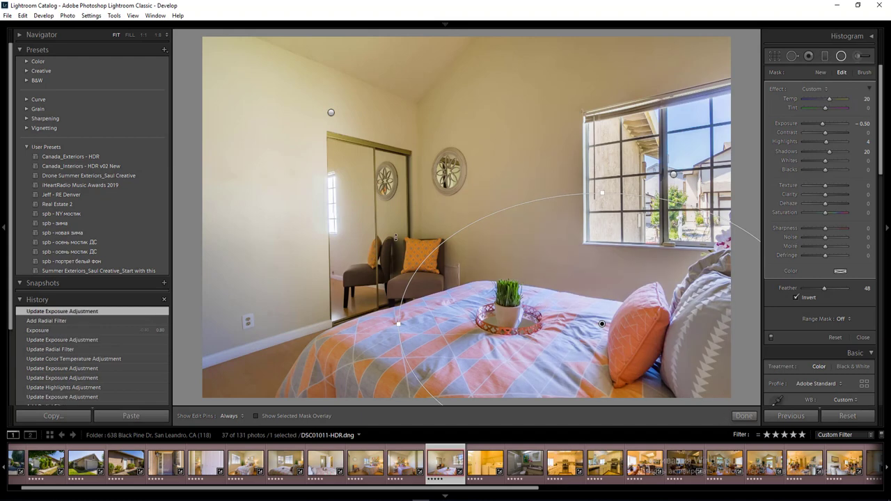
key("shift+m")
key("Right")
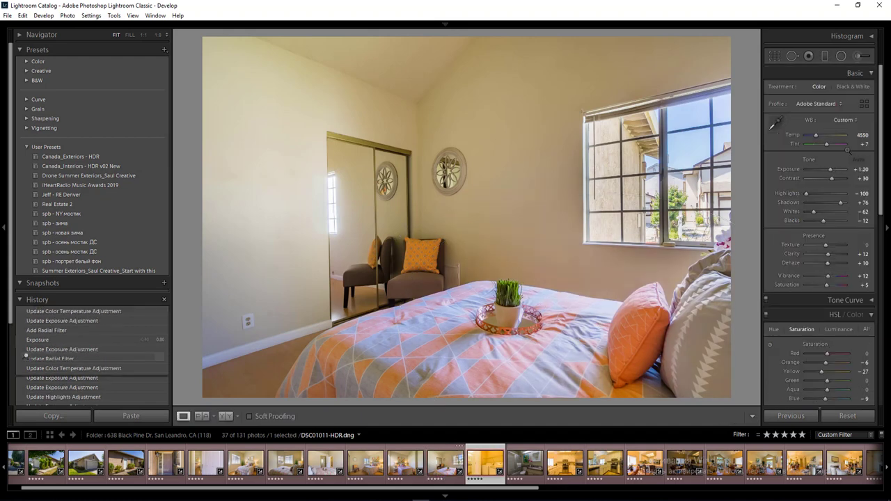
key("Right")
Set the laundry photo's white balance to Auto, yellow saturation to −56, orange saturation to −18 and exposure to 1.00.
left_click(846, 119)
left_click(837, 144)
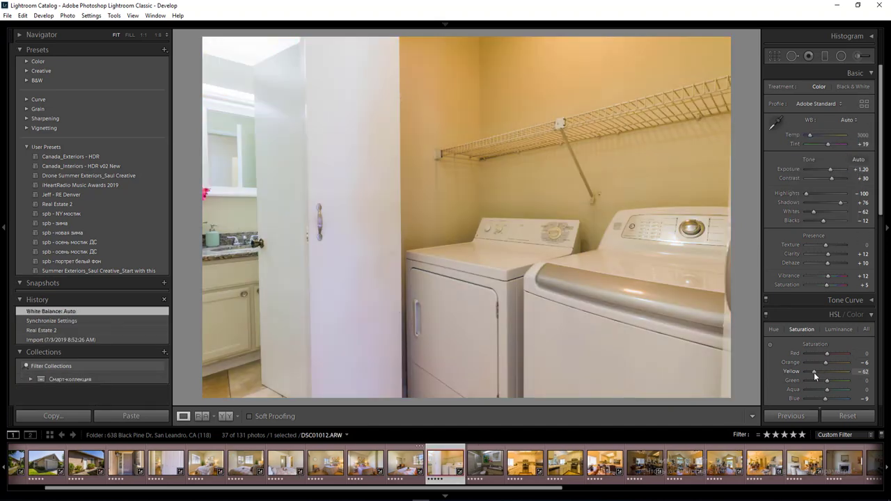
left_click_drag(814, 373, 822, 364)
left_click(819, 363)
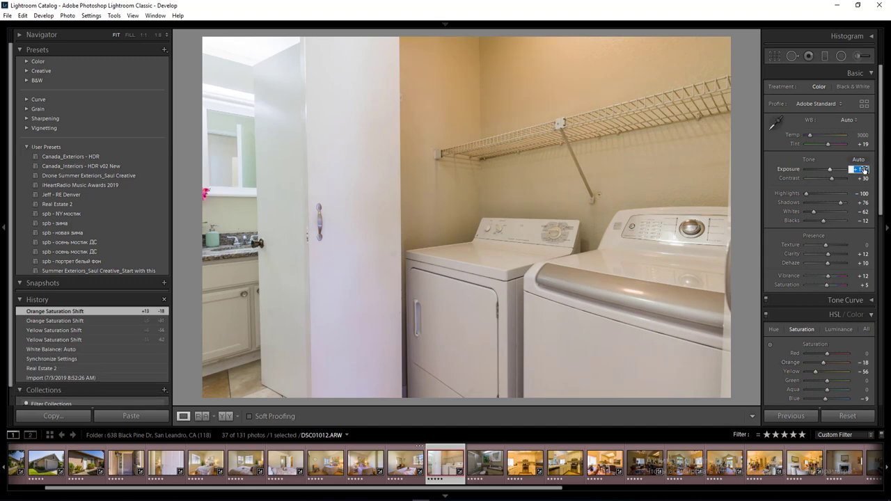
Add a large radial filter over the bathroom doorway and door with exposure −0.70 and a warmer temperature.
key("shift+m")
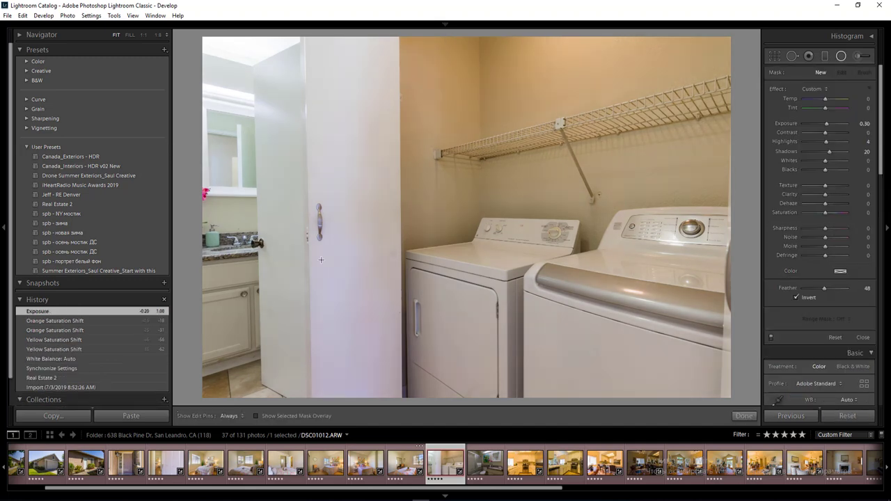
left_click_drag(248, 133, 418, 415)
left_click(861, 124)
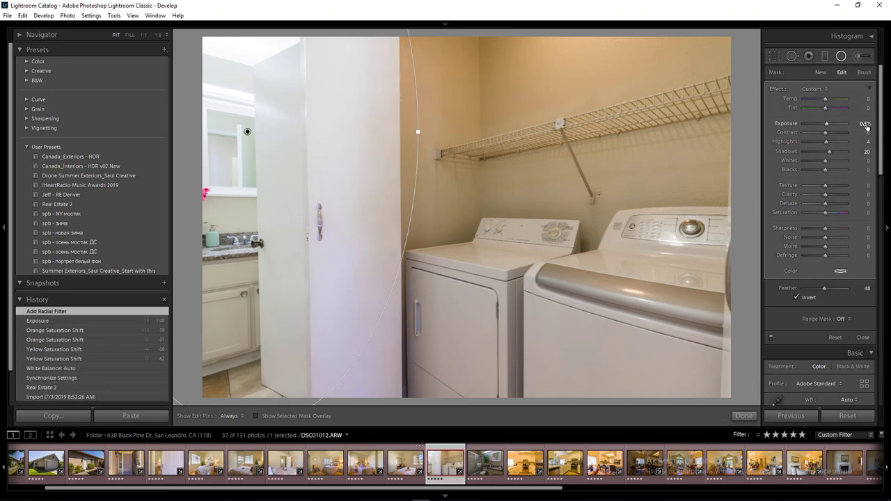
type("-0.7")
left_click(867, 100)
type("4")
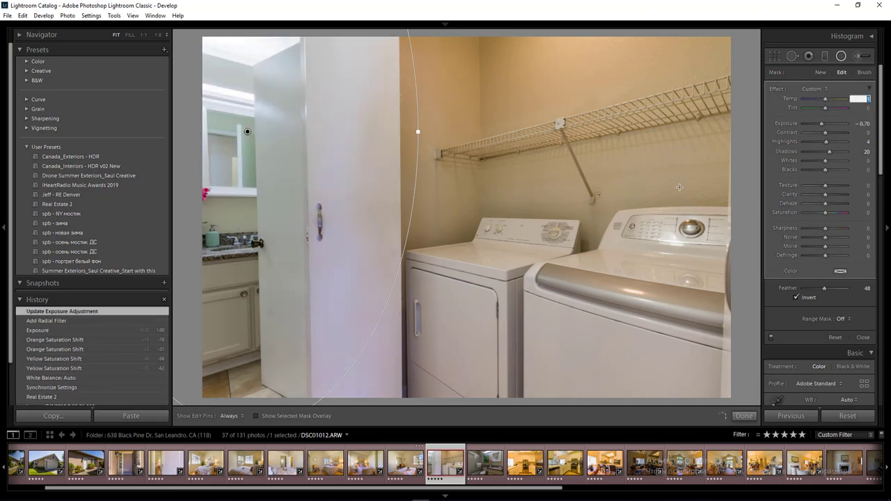
key("Return")
Add a large radial filter with exposure 0.30 over the laundry wall and shelf, and continue to photo DSC01015.ARW.
left_click_drag(630, 141, 832, 433)
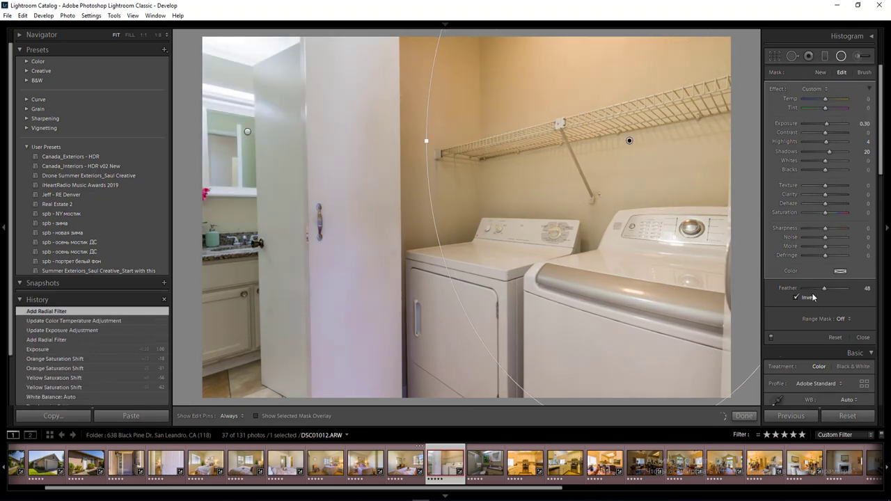
key("shift+m")
key("Right")
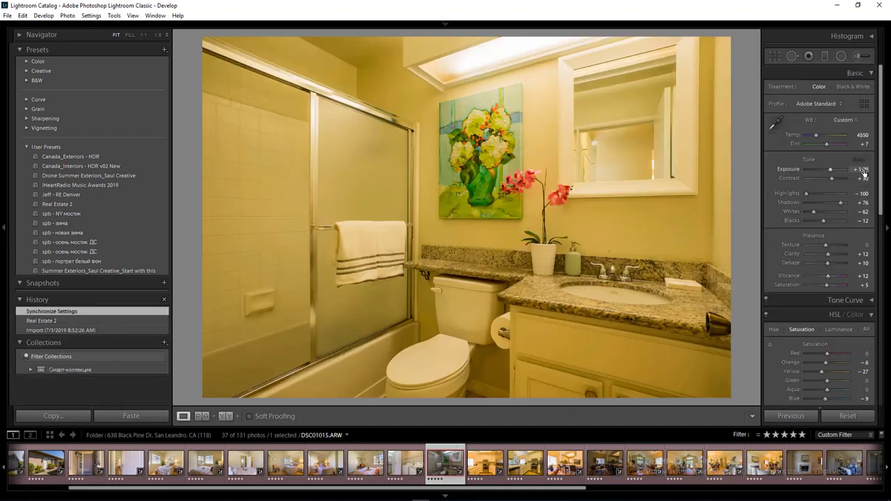
Set the bathroom photo's white balance to Auto and synchronize it to the ten photos that follow.
left_click(843, 120)
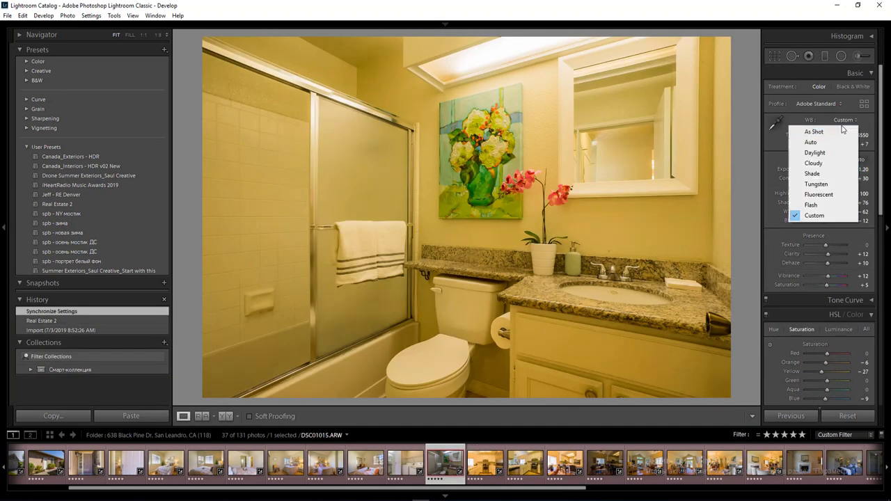
left_click(832, 143)
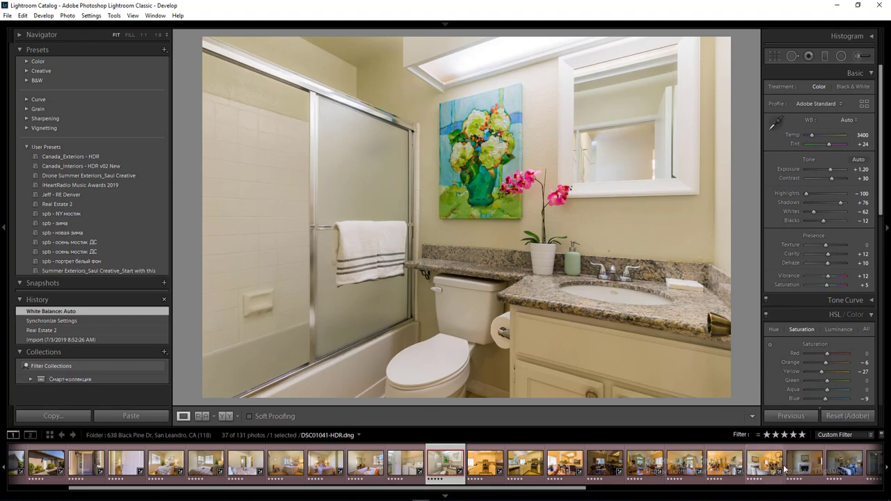
left_click(842, 471, "shift")
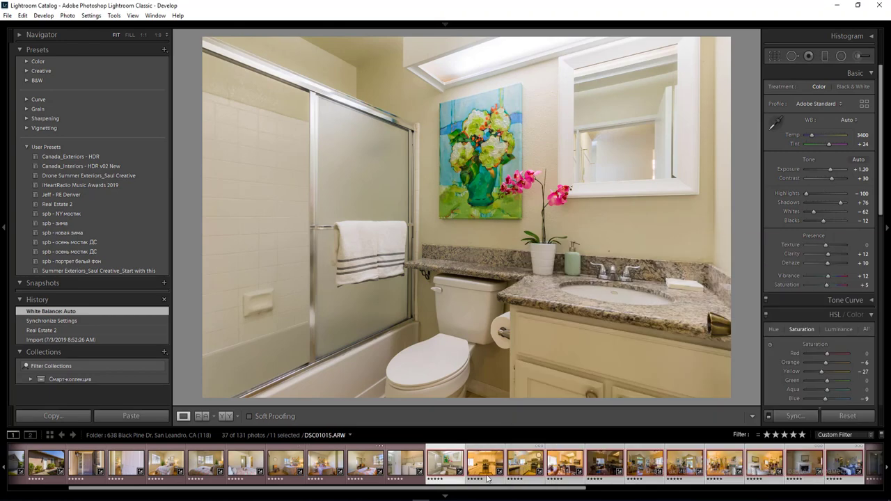
key("Left")
key("Right")
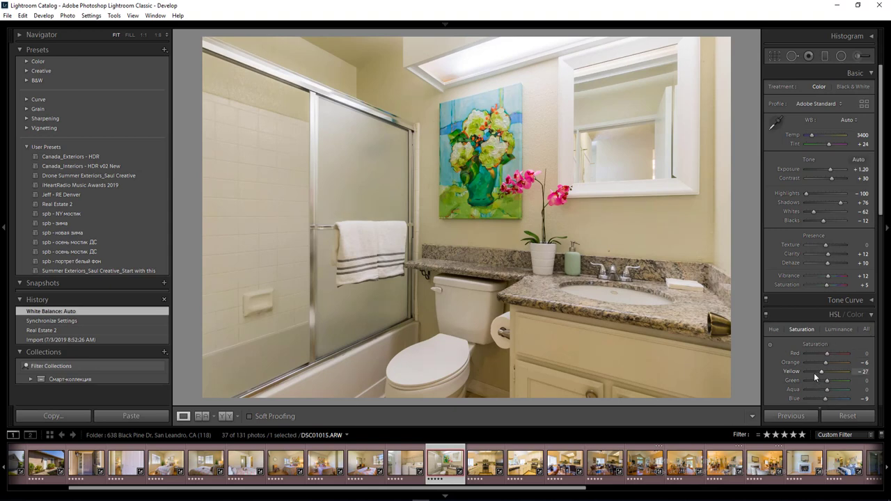
Set the bathroom photo's yellow saturation to −47.
left_click_drag(814, 373, 818, 373)
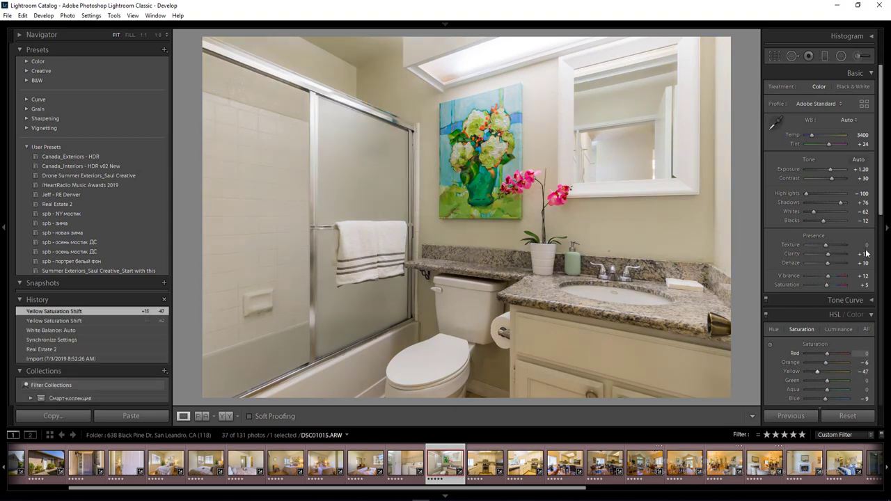
Set the bathroom photo's temperature to 3600, add a large radial filter with exposure 0.30 over the vanity, and continue to DSC01020-HDR.dng.
left_click(862, 170)
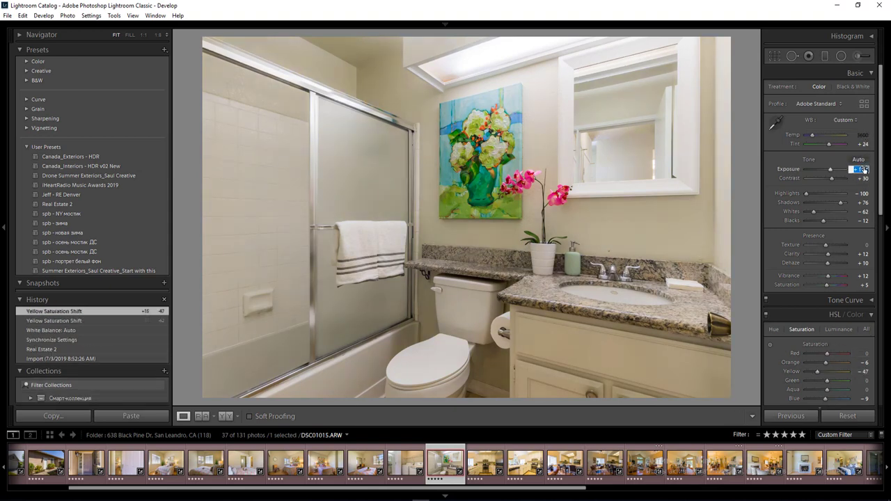
key("shift+m")
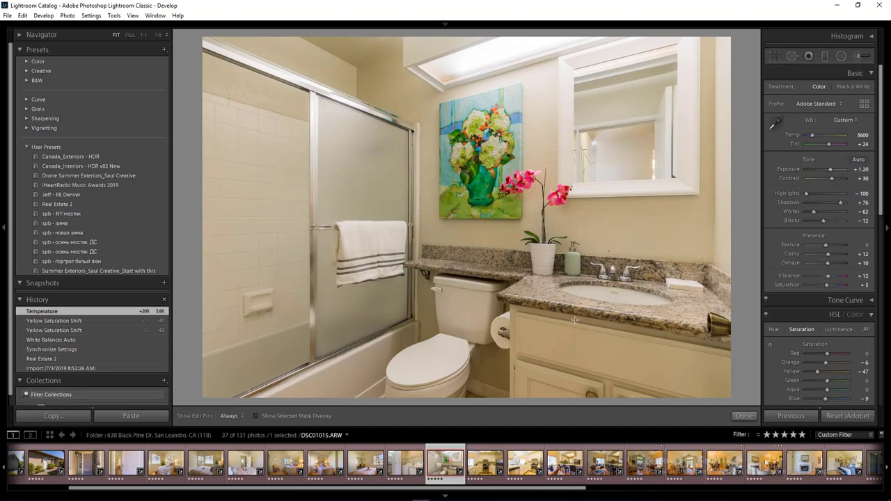
mouse_move(560, 316)
left_mouse_down()
mouse_move(672, 408)
mouse_move(829, 487)
left_mouse_up()
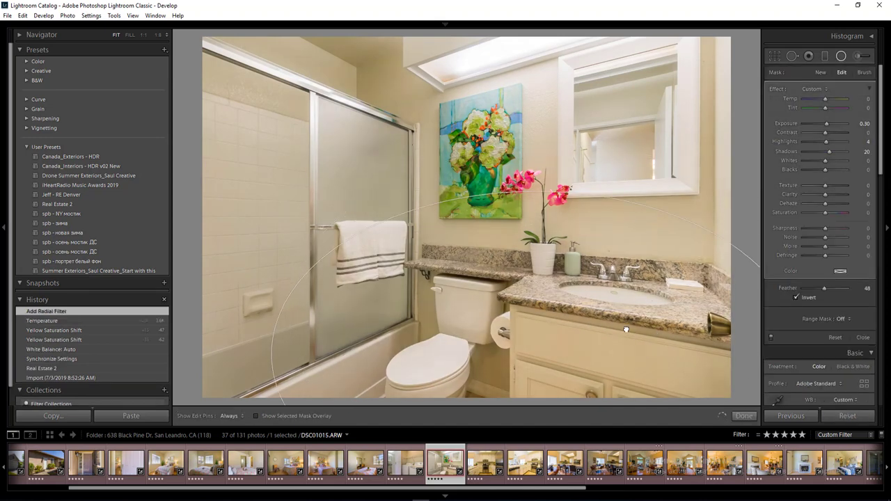
key("shift+m")
key("Right")
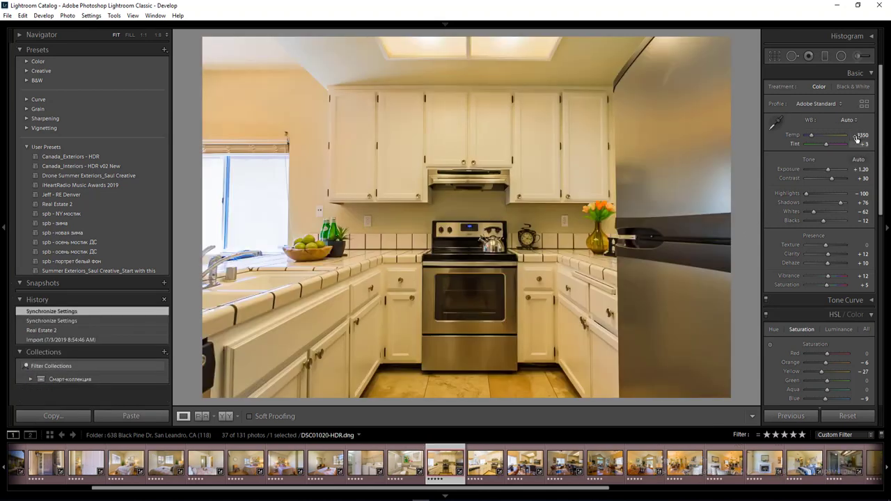
Set the kitchen photo's yellow saturation to −71 and orange saturation to −27.
left_click(812, 373)
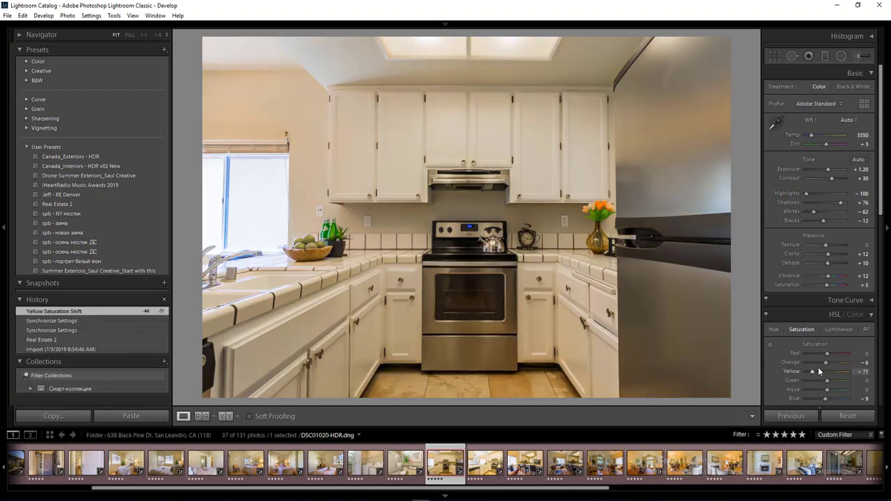
left_click(820, 363)
left_click_drag(818, 364, 819, 363)
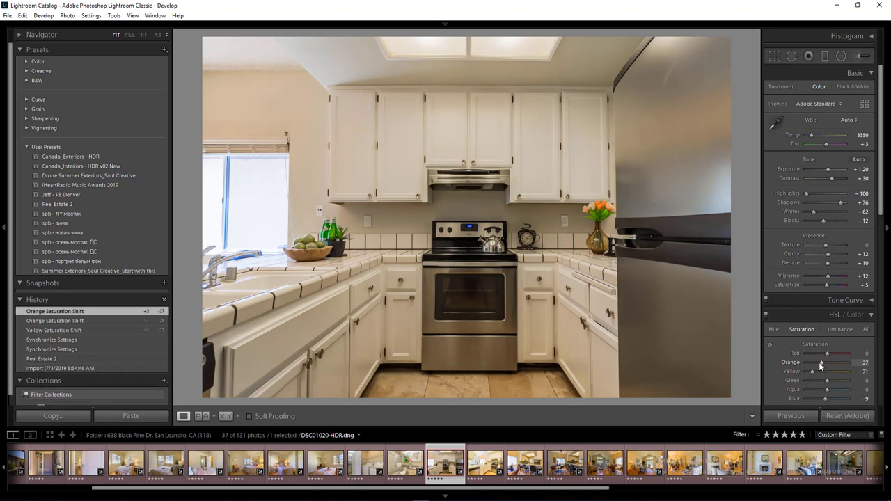
Add a radial filter with exposure 0.30 centred on the stove and another over the window with exposure −0.80 and temperature 15.
key("shift+m")
left_click_drag(696, 473, 679, 484)
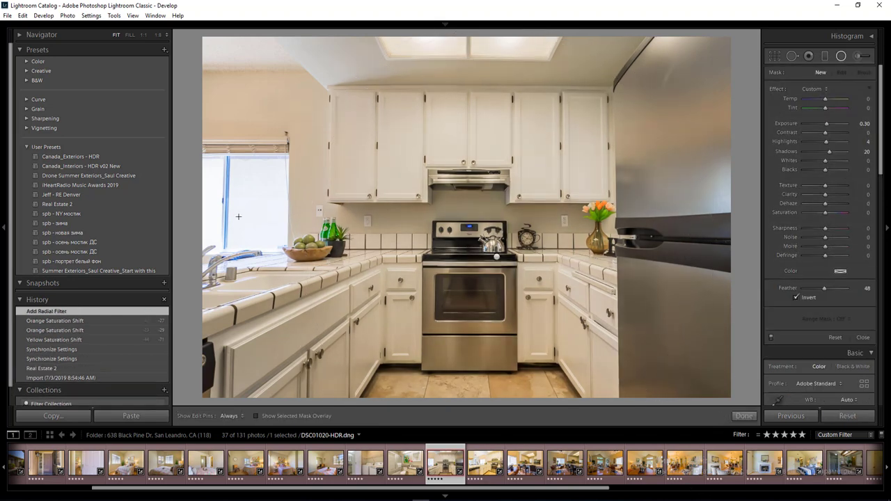
left_click_drag(215, 208, 308, 304)
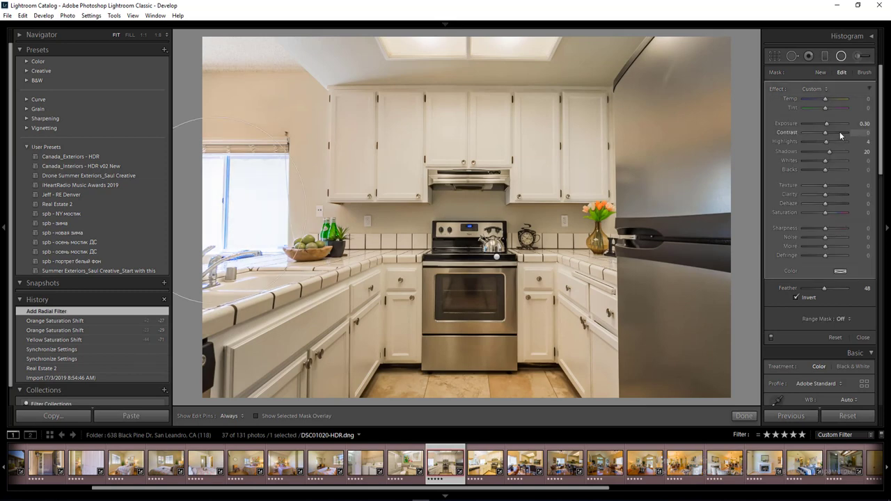
left_click(862, 123)
type("-0.8")
left_click(865, 98)
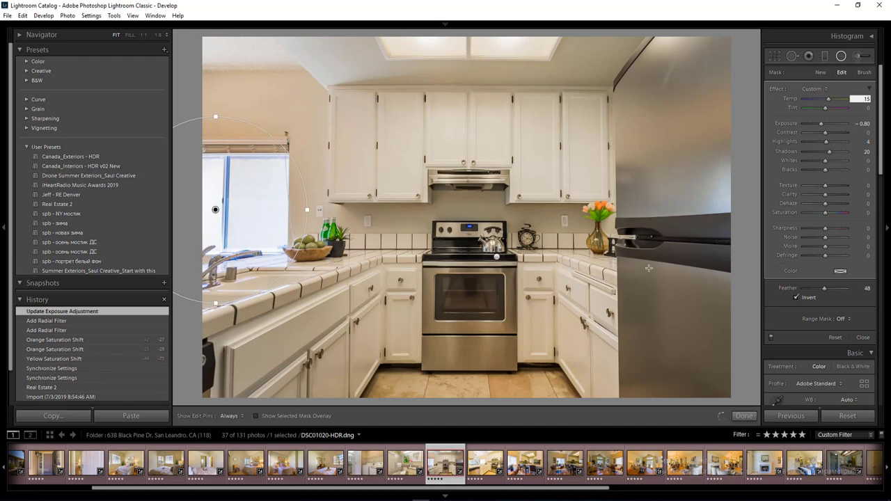
key("Return")
key("Return")
Try the Vertical and Auto Upright corrections on the kitchen photo and turn Upright off again.
left_click_drag(883, 172, 889, 249)
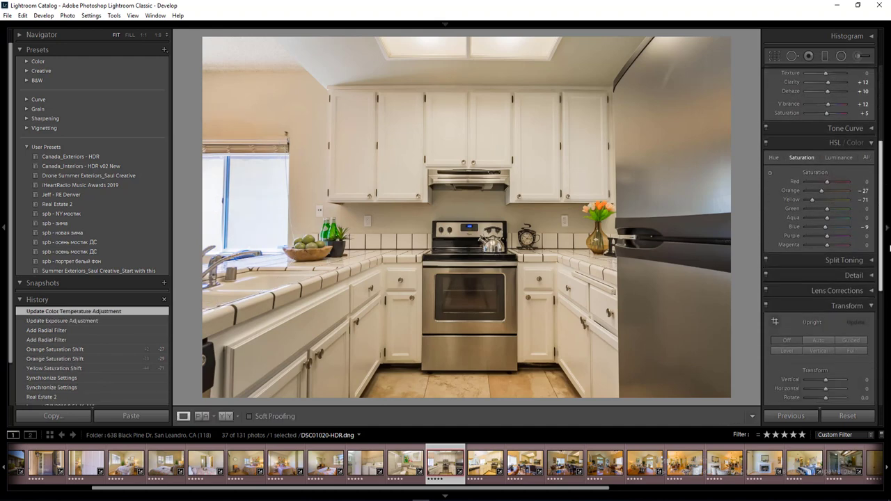
left_click(819, 348)
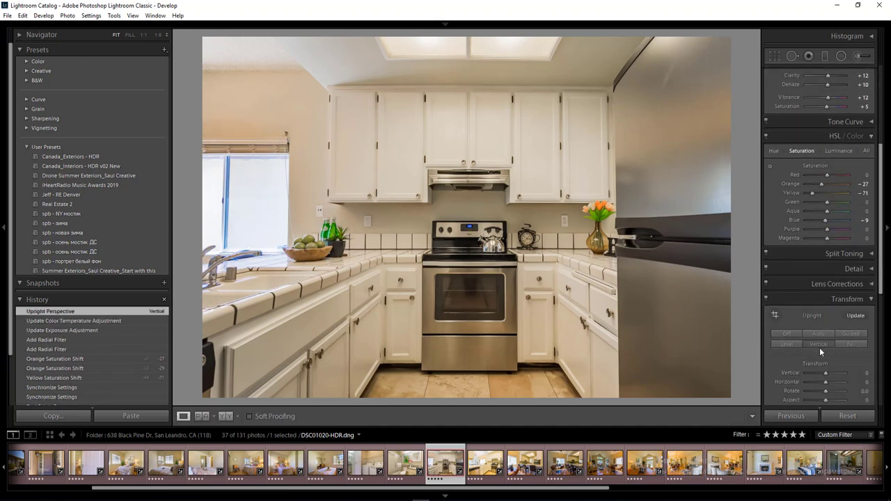
left_click(821, 334)
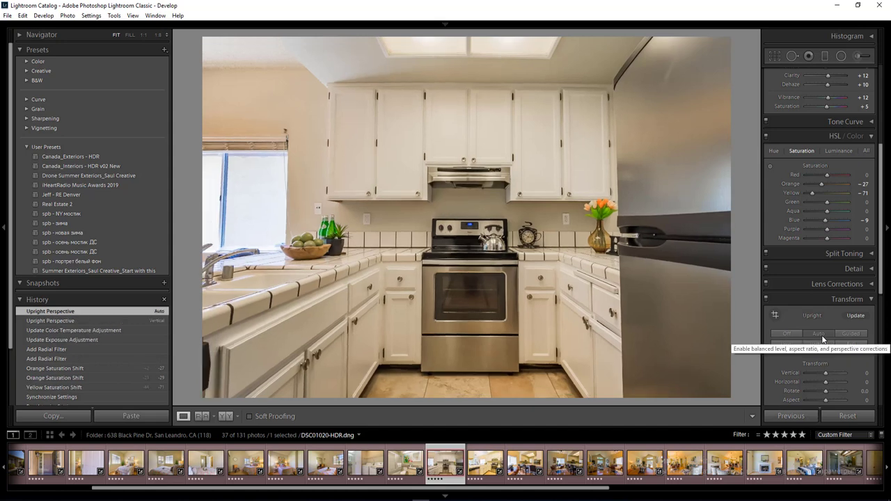
left_click(786, 334)
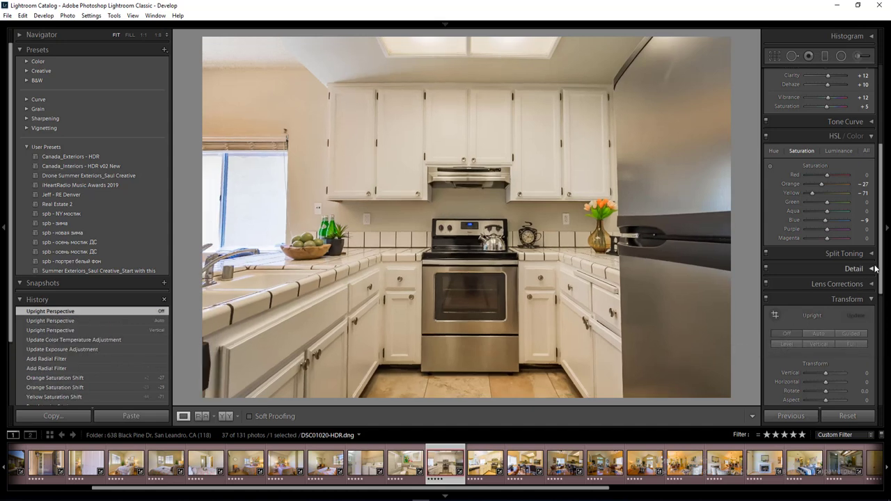
Synchronize the settings of DSC01020-HDR.dng to the second kitchen photo, DSC01023-HDR.dng.
scroll(880, 274, "up", 5)
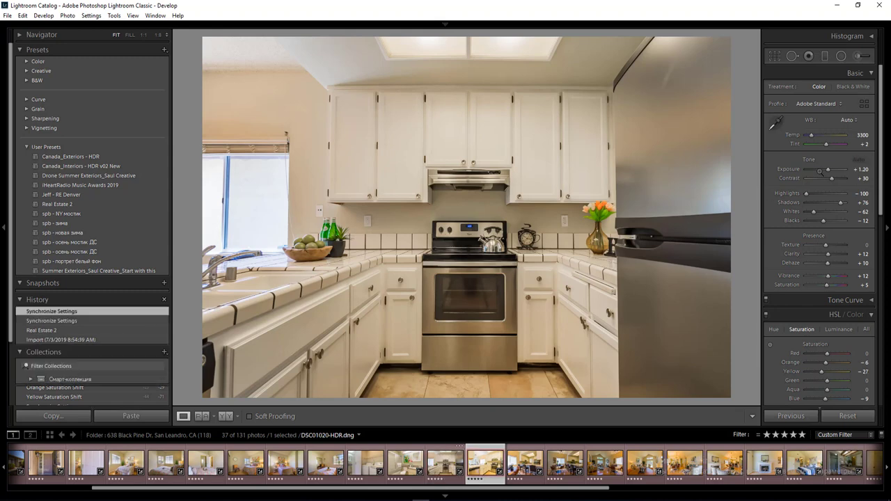
key("Left")
key("shift+Right")
key("shift+Right")
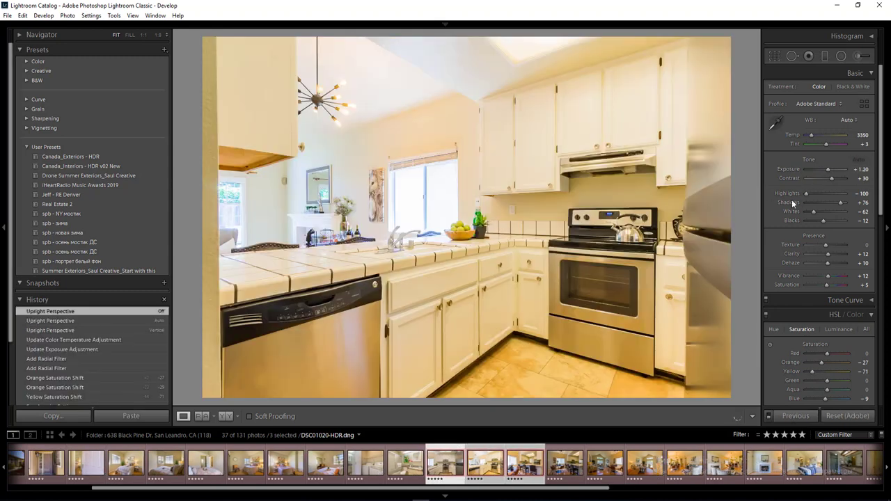
key("shift+Left")
left_click(801, 416)
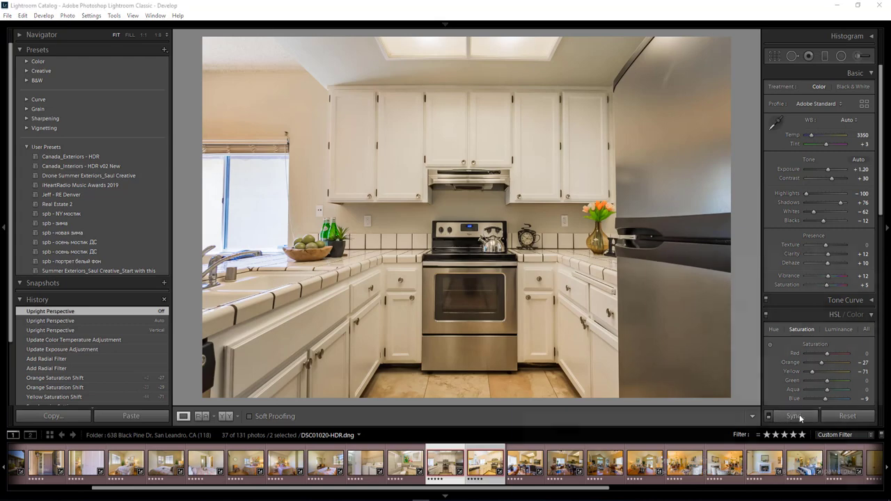
key("Return")
Set the exposure of DSC01023-HDR.dng to +0.40.
left_click(517, 472)
left_click(491, 469)
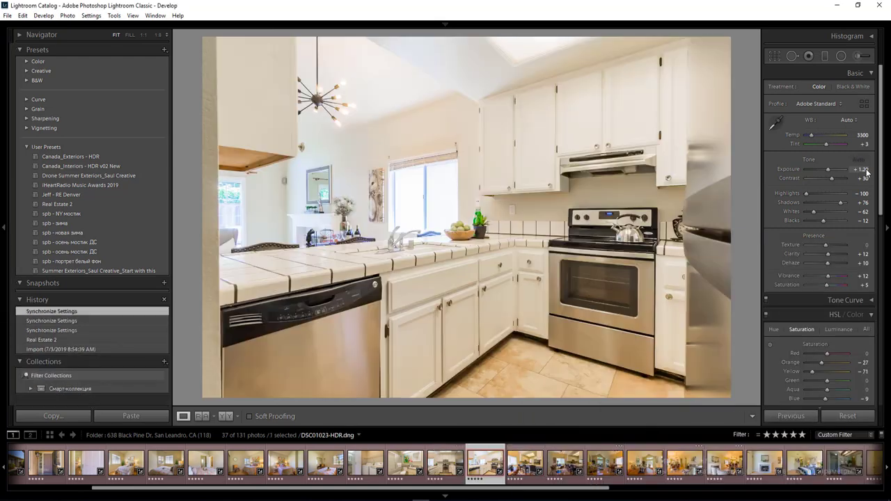
left_click(865, 171)
key("Down")
key("Down")
key("Down")
key("Down")
key("Down")
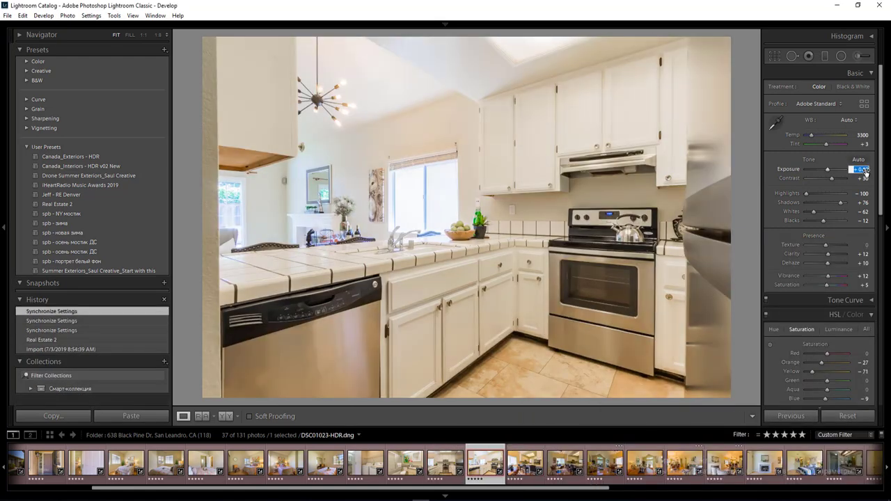
key("Down")
key("Down")
key("Down")
key("Return")
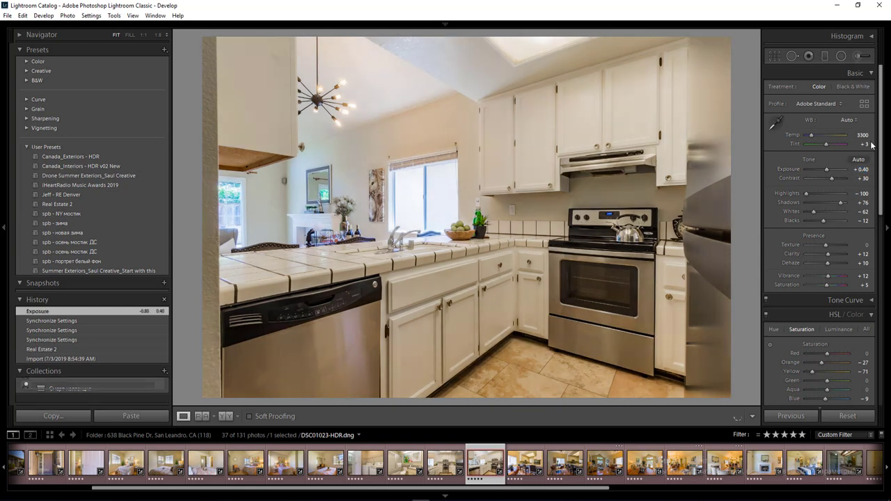
Add a large radial filter with exposure 0.30 centred on the oven and another over the dining area with exposure −0.60 and temperature 15.
key("shift+m")
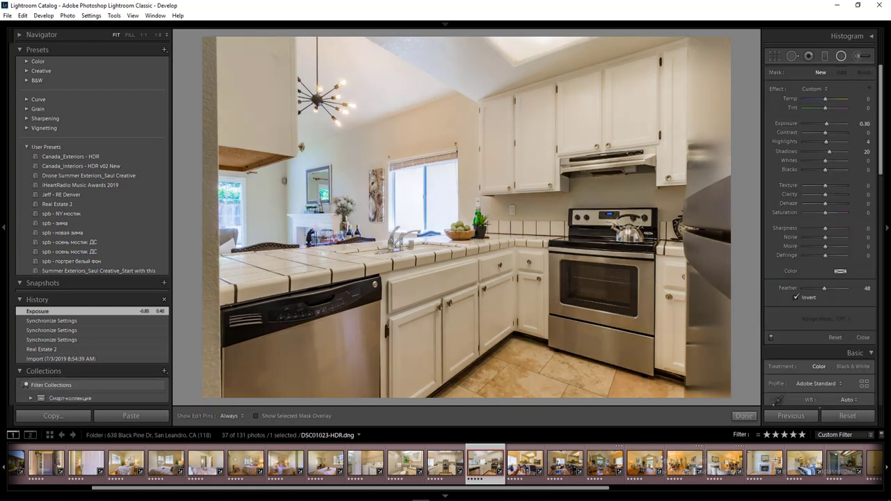
left_click_drag(611, 285, 776, 460)
left_click_drag(300, 144, 516, 306)
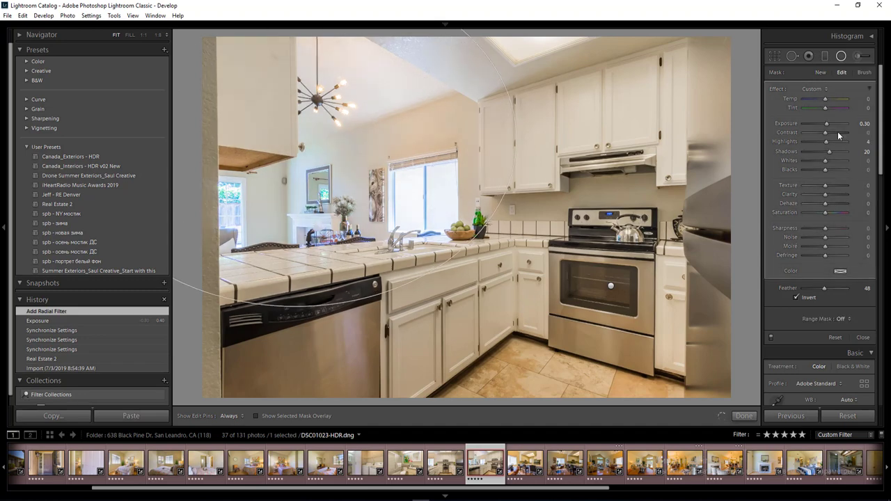
left_click(864, 124)
key("Down")
key("Down")
key("Down")
key("Down")
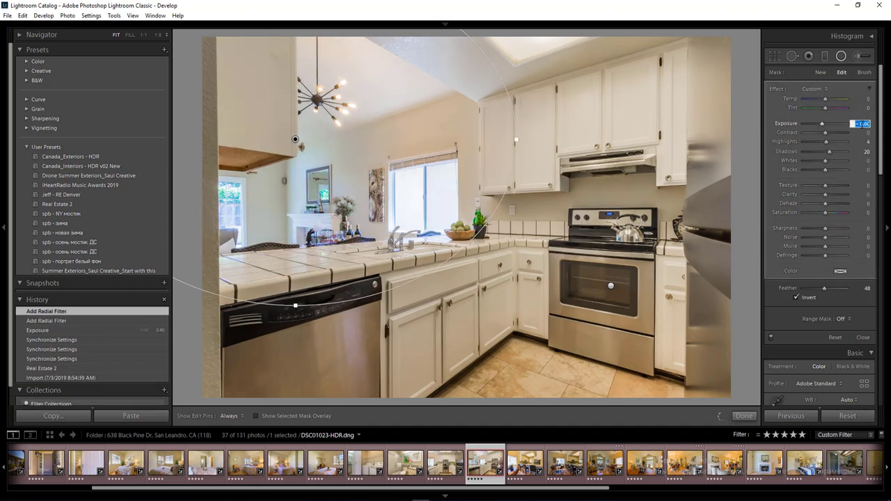
left_click(863, 98)
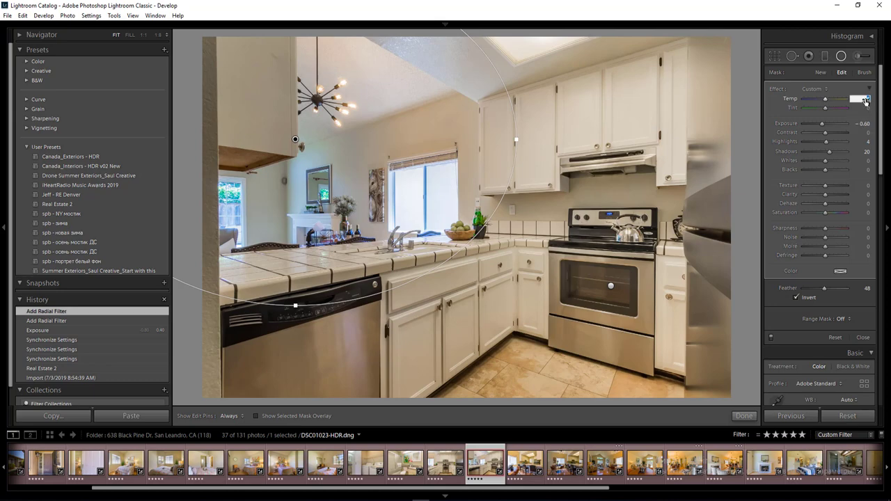
type("15")
key("Return")
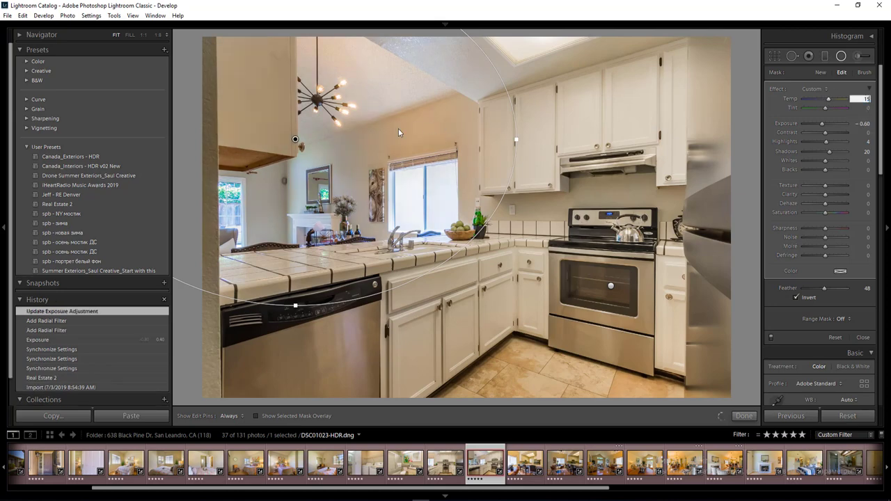
left_click(744, 415)
Set the second kitchen photo's luminance noise reduction to 79 and sharpening amount to 23.
left_click(267, 146)
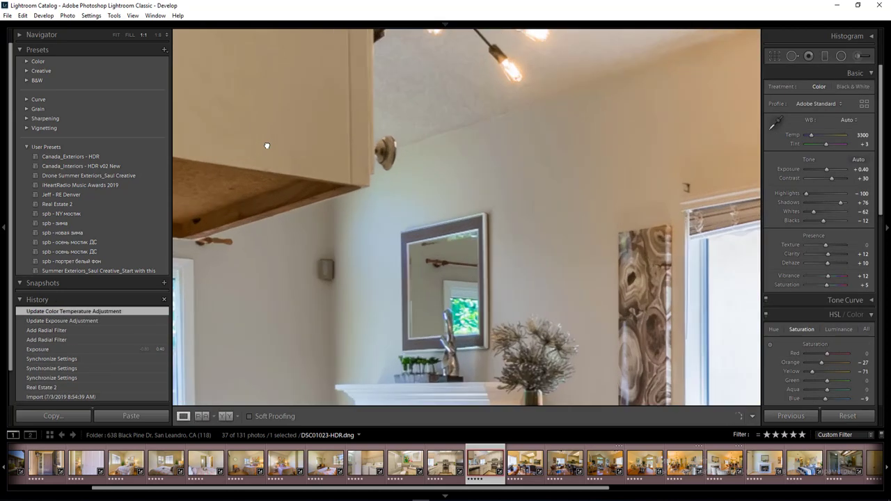
left_click(266, 145)
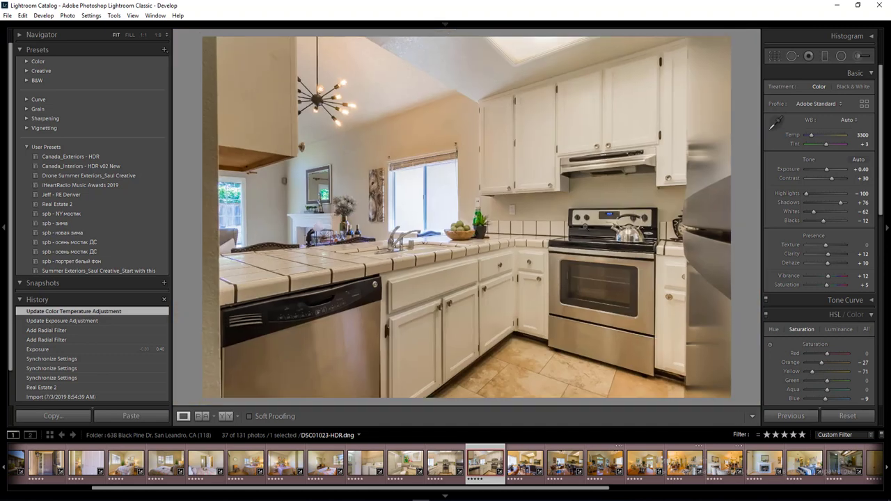
left_click_drag(879, 206, 886, 279)
left_click(855, 281)
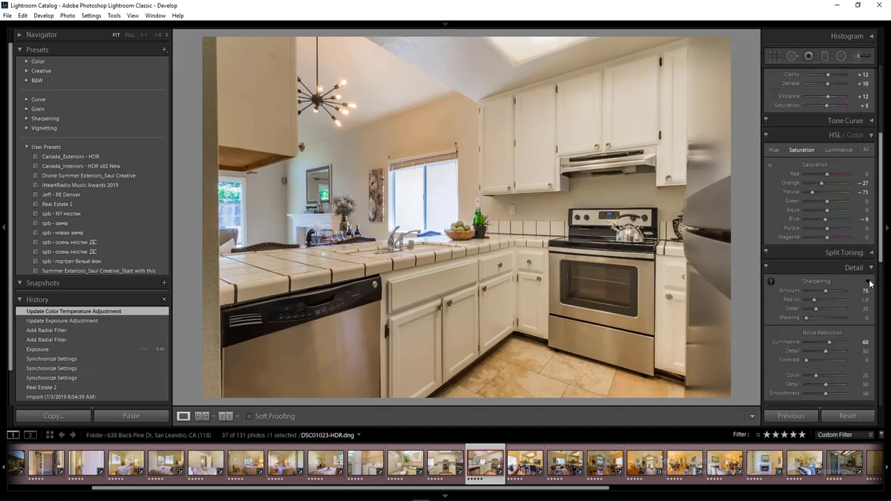
left_click(836, 343)
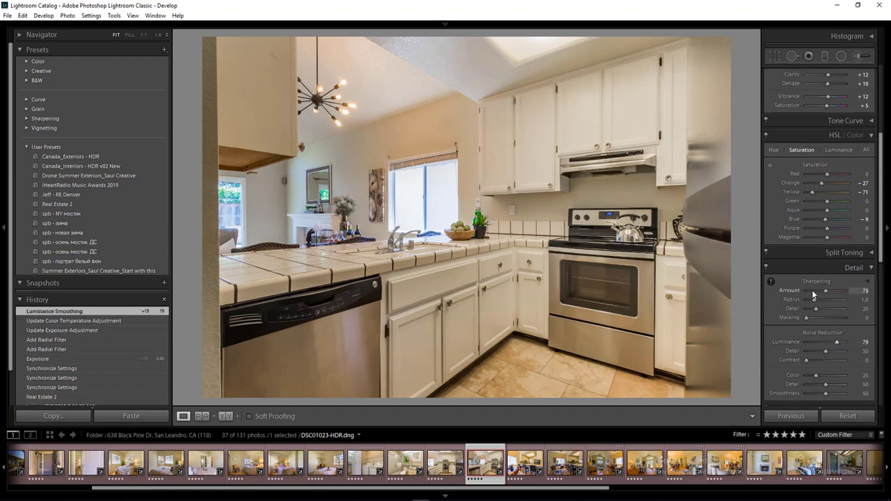
left_click(811, 291)
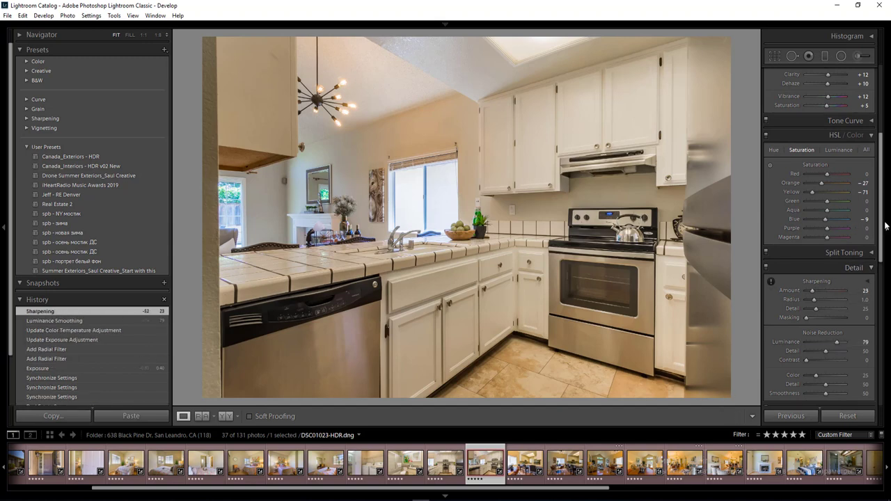
Add a narrow radial filter over the distant glass door with exposure −0.70 and temperature 35.
scroll(881, 230, "up", 5)
key("shift+m")
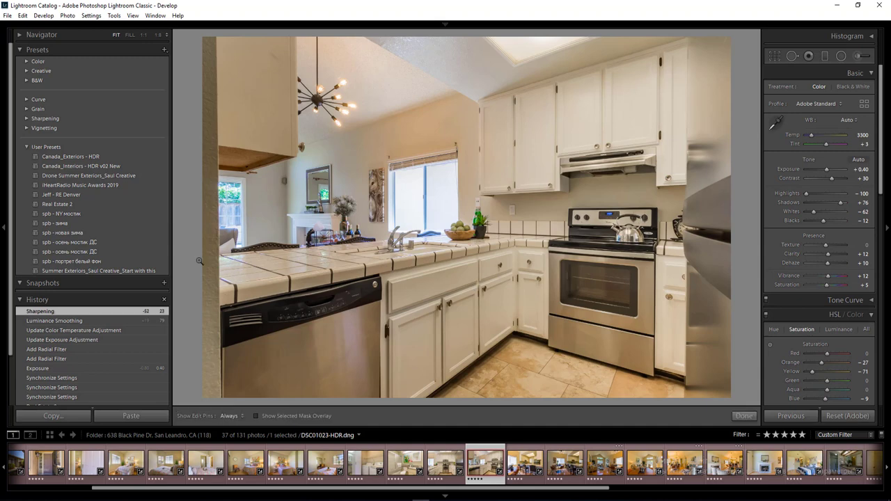
left_click_drag(229, 208, 248, 249)
left_click(867, 99)
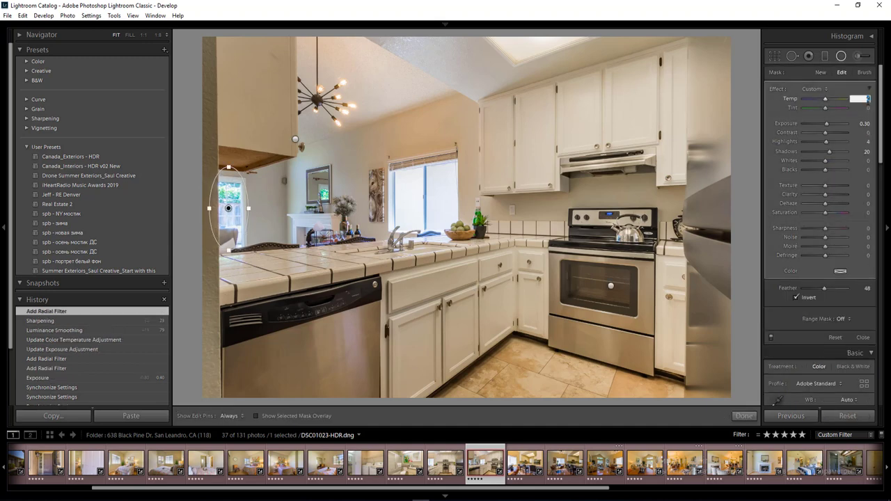
left_click(866, 124)
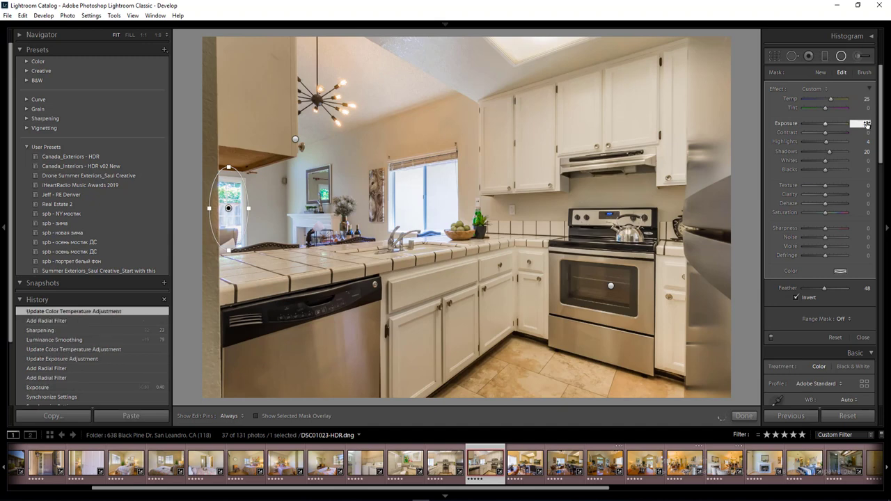
type("-0.7")
key("Return")
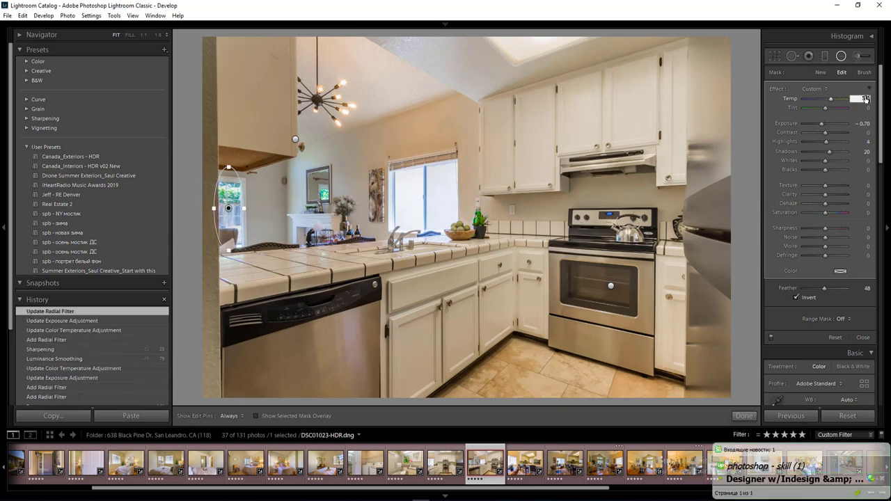
key("Return")
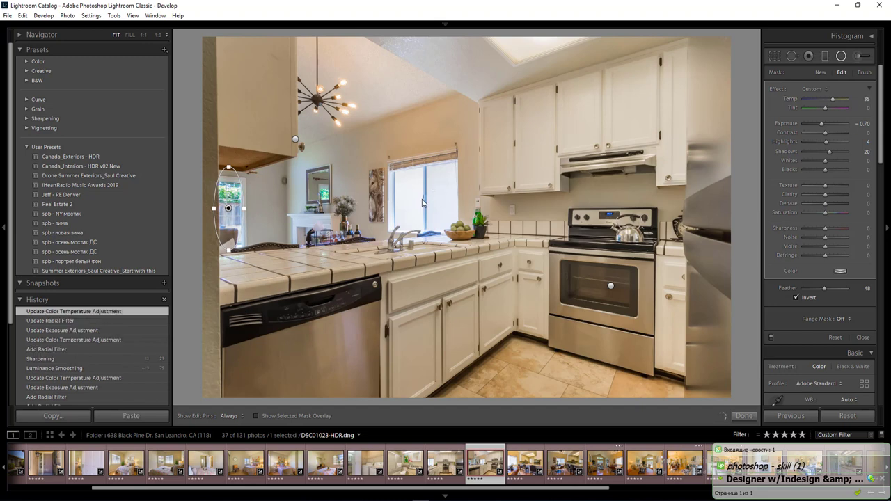
Add a radial filter over the kitchen window with exposure −0.50 and temperature 35.
left_click_drag(420, 198, 465, 240)
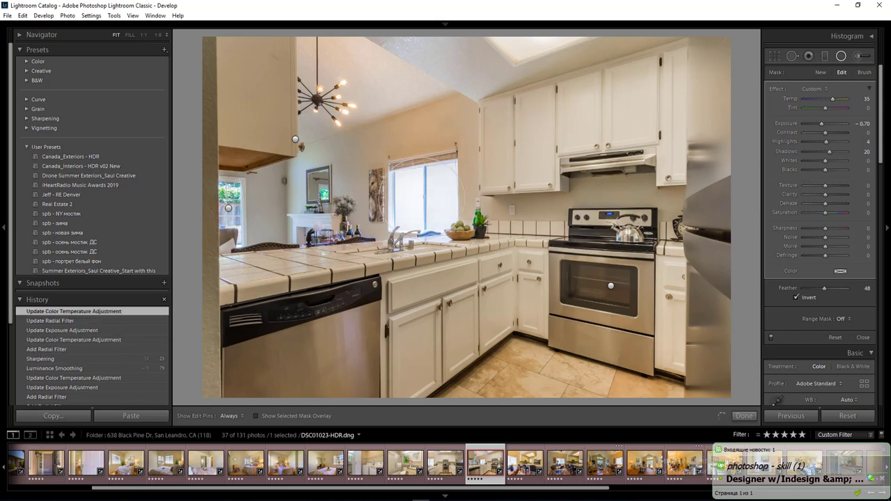
left_click(864, 124)
type("-0.5")
key("Return")
left_click(864, 99)
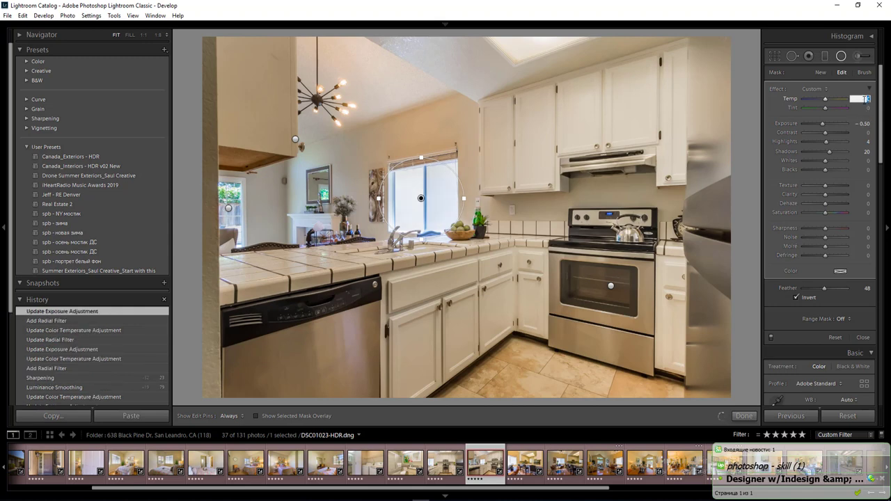
key("Return")
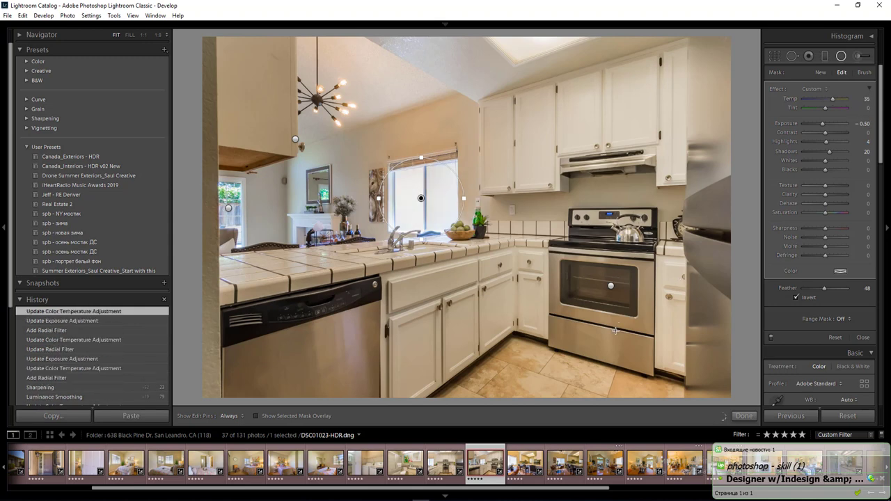
Set the orange saturation to −33 and synchronize the kitchen photo's settings to the six photos that follow it.
key("shift+m")
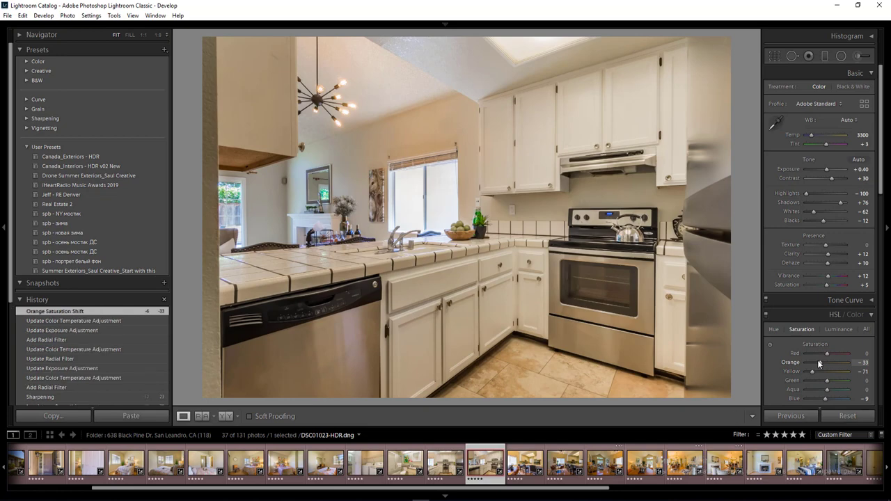
left_click(724, 465, "shift")
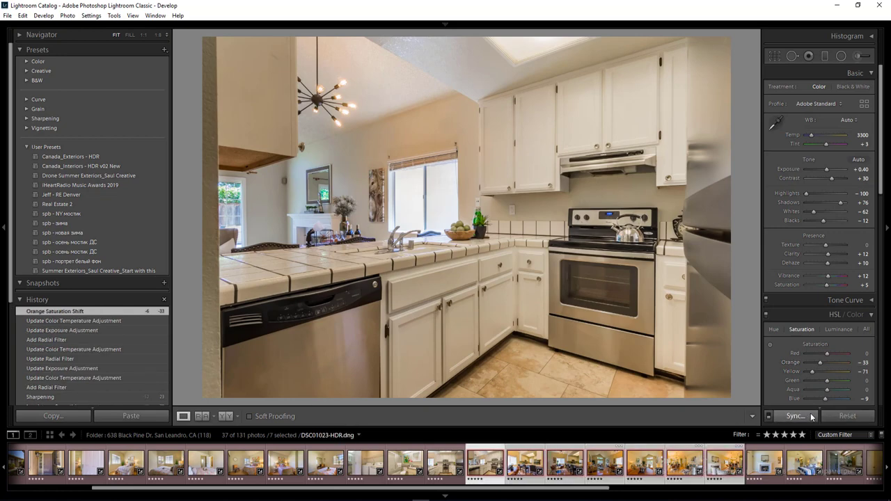
left_click(811, 416)
key("Return")
left_click(445, 467)
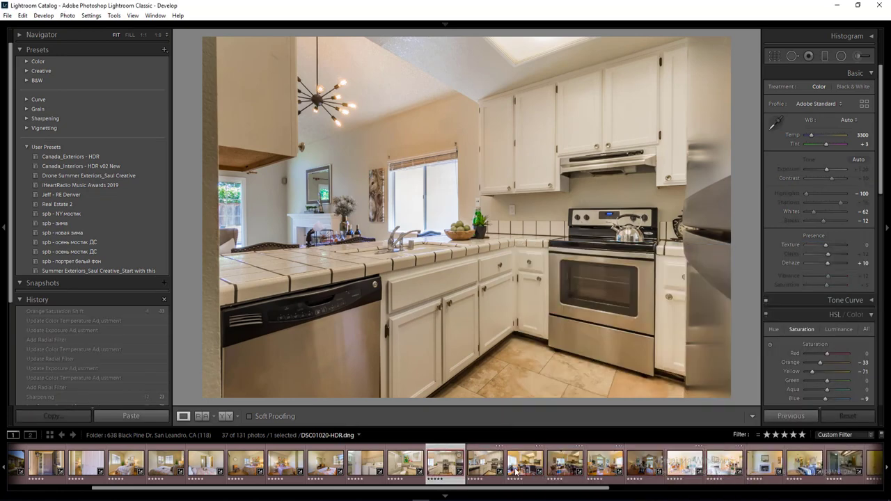
Set the exposure of DSC01024.ARW to +1.00.
left_click(519, 470)
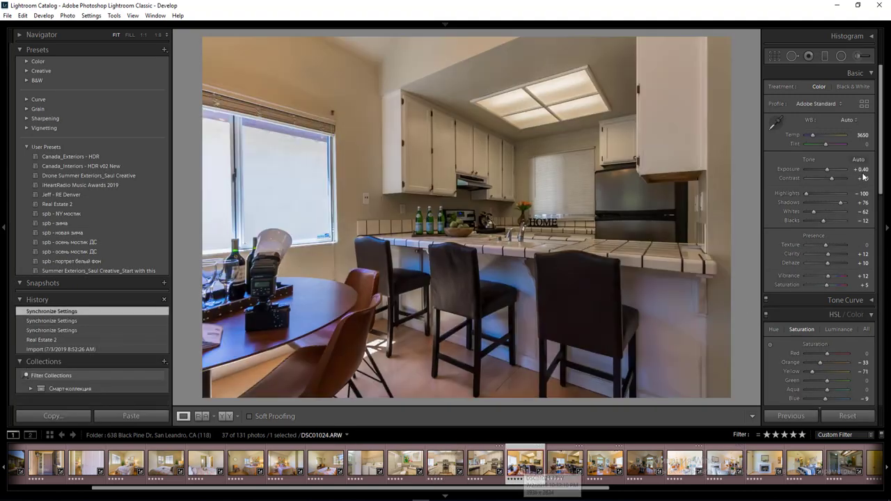
left_click(863, 170)
type(",8")
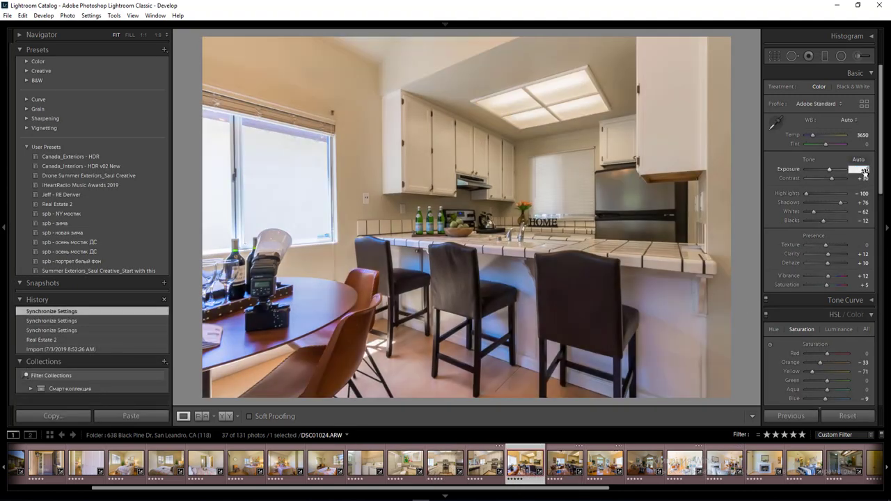
type("1")
key("Return")
Add a large radial filter with exposure 0.30 over the kitchen and another over the window with exposure −0.70 and temperature 13.
key("shift+m")
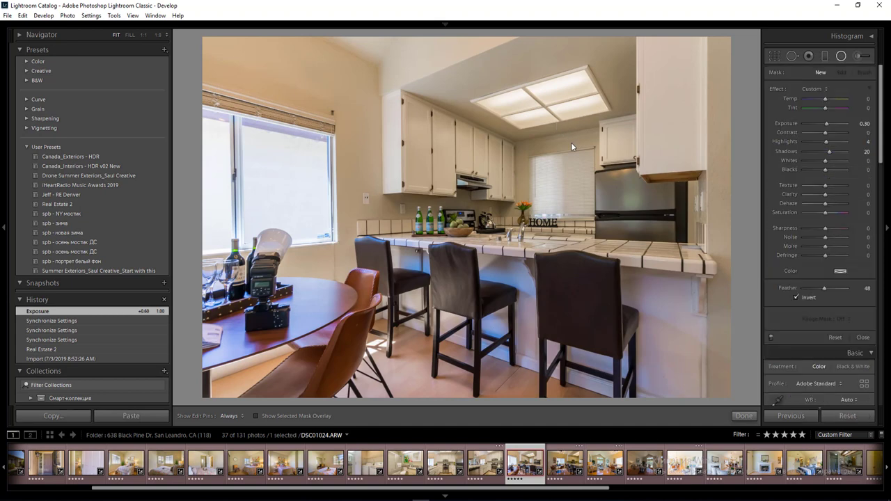
left_click_drag(571, 144, 362, 286)
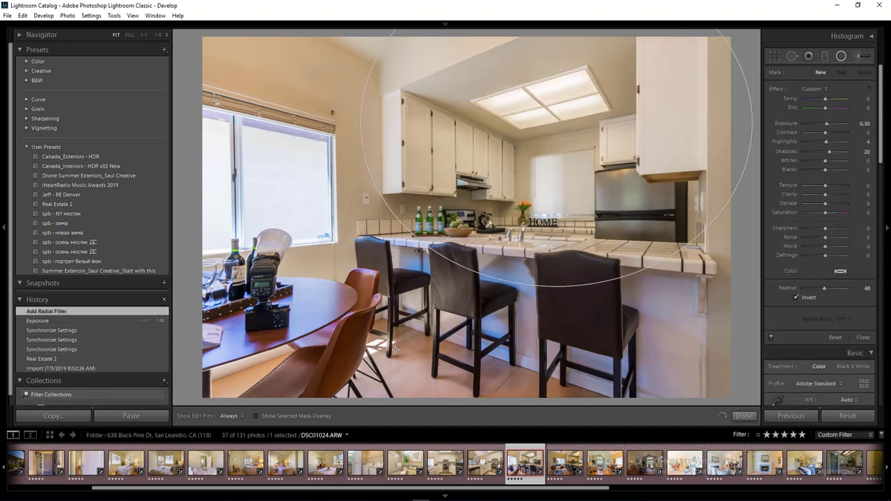
left_click_drag(336, 242, 325, 241)
left_click(867, 124)
type("0")
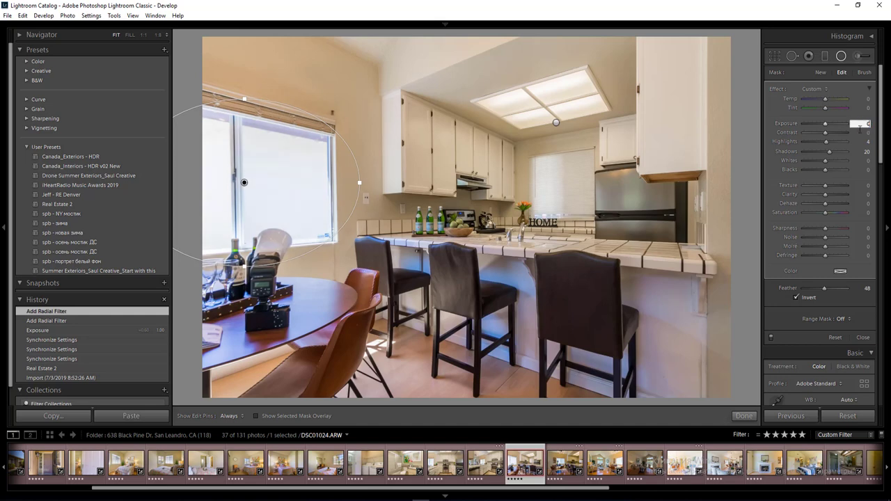
key("Down")
key("Down")
key("Down")
key("Down")
key("Down")
key("Down")
left_click(867, 99)
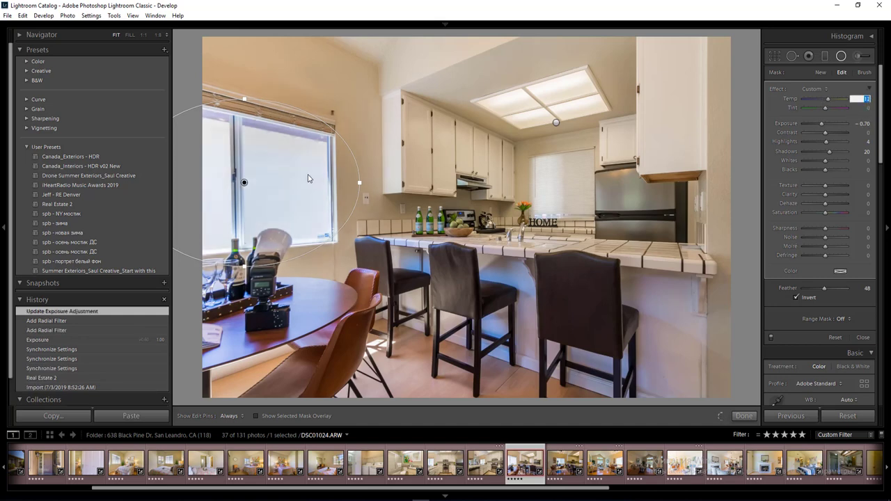
key("Return")
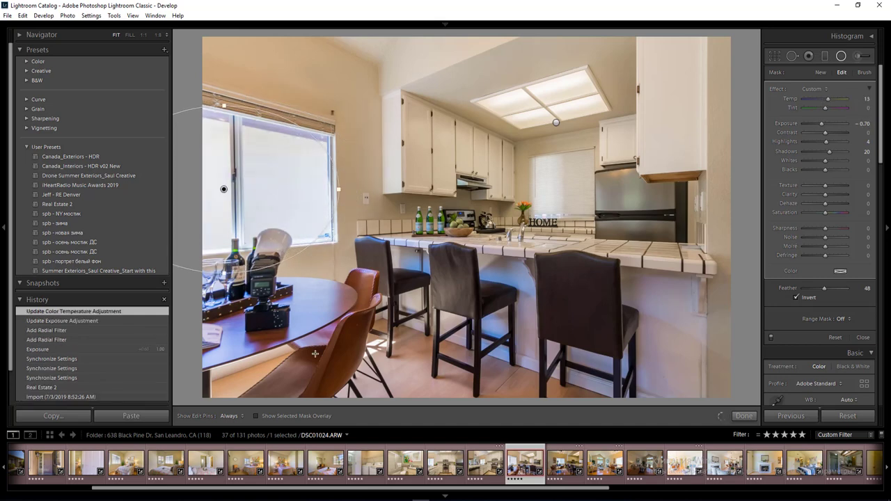
Add a wide radial filter centred on the brown dining chair with exposure −0.90 and adjust its color temperature.
left_click_drag(295, 362, 603, 215)
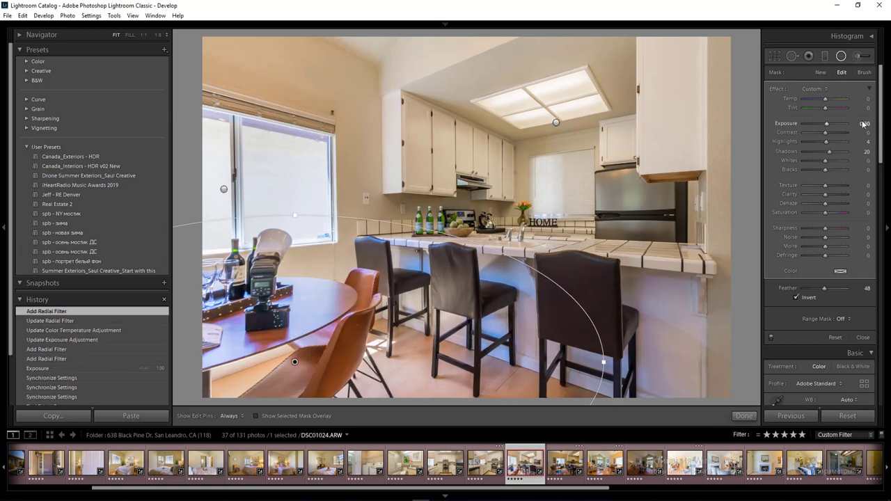
type("-0.9")
key("Tab")
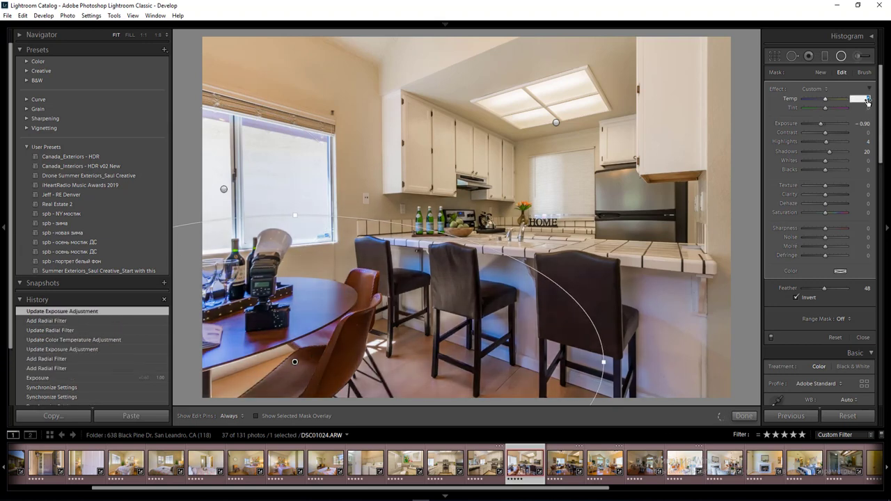
double_click(492, 309)
key("shift+m")
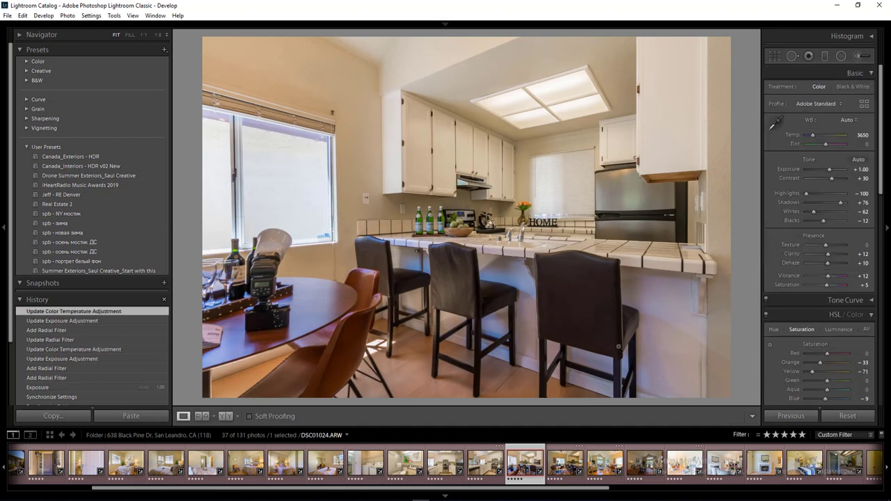
Add a small radial filter over the refrigerator with exposure 1.00.
scroll(885, 208, "down", 4)
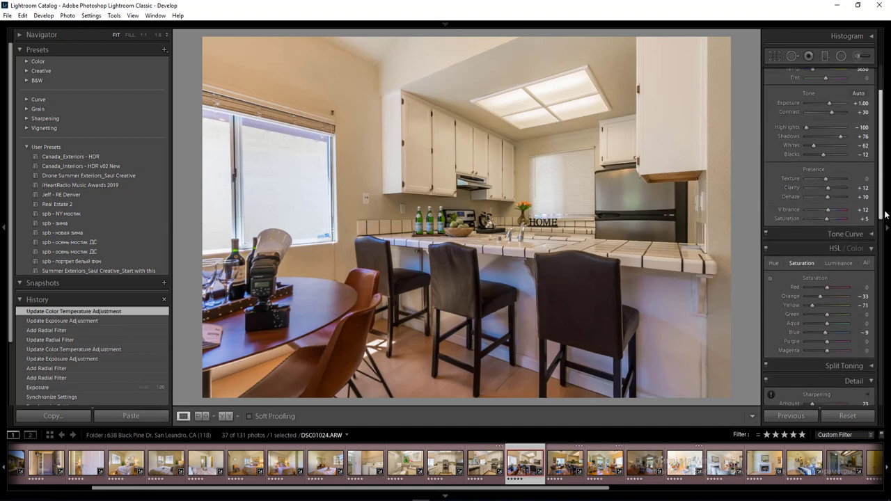
scroll(885, 214, "up", 1)
key("shift+m")
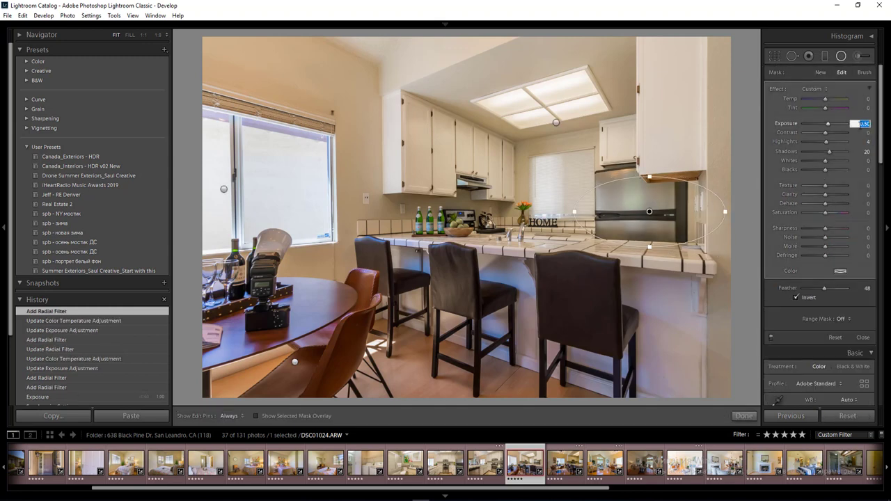
type("1")
key("Return")
key("shift+m")
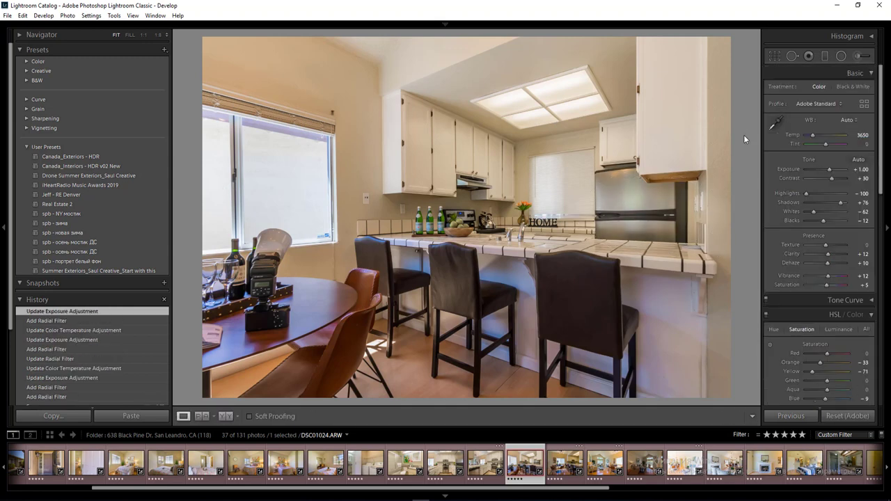
Create a virtual copy of DSC01024.ARW.
key("Right")
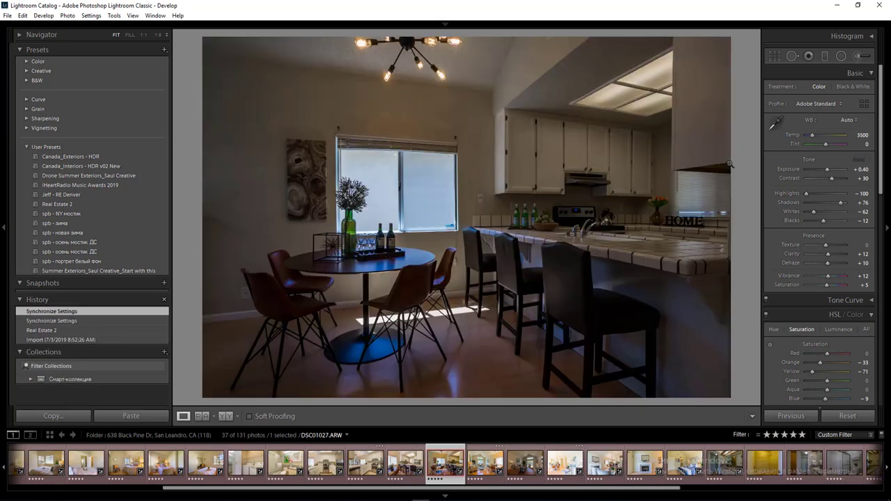
key("Left")
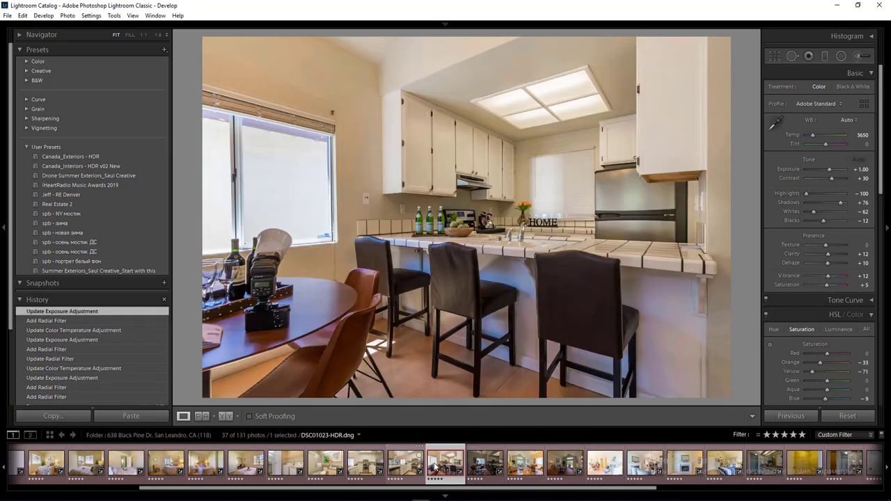
right_click(436, 464)
left_click(494, 340)
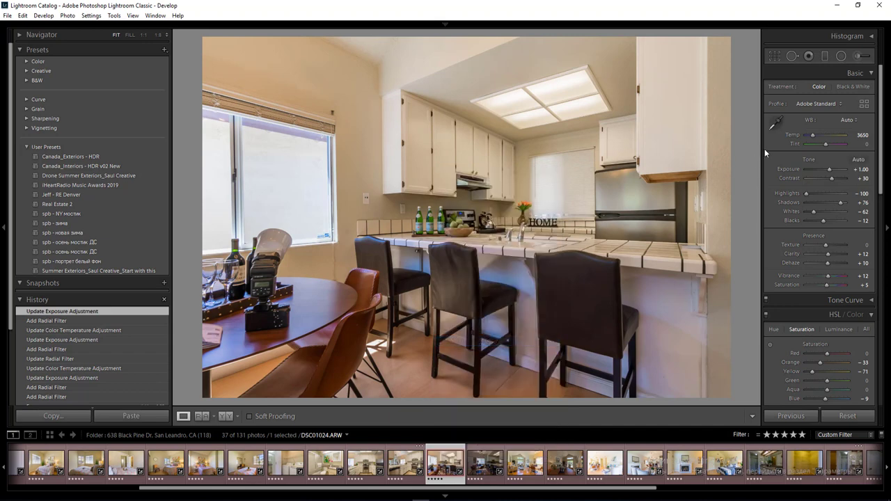
Sample the virtual copy's white balance from the wall below the counter and set its orange saturation to −42.
left_click(777, 124)
left_click(521, 282)
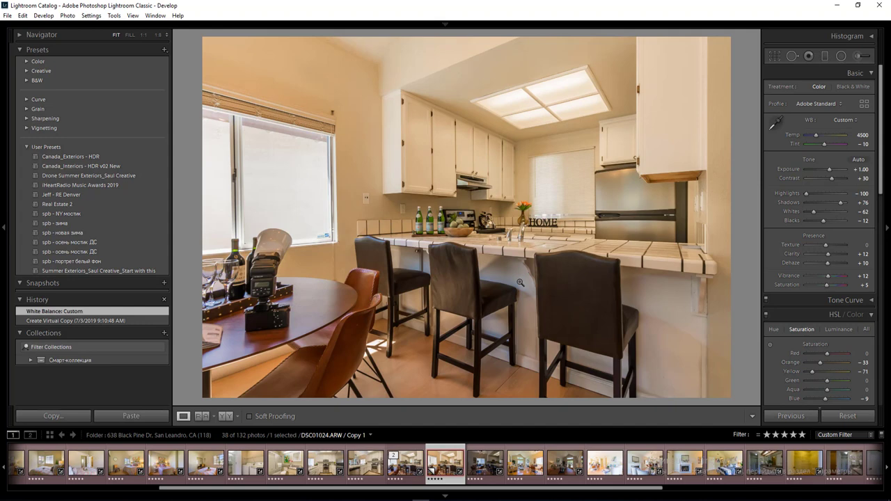
left_click_drag(813, 363, 818, 366)
Synchronize the virtual copy's settings to DSC01027.ARW and set that photo's exposure to +1.30.
key("Right")
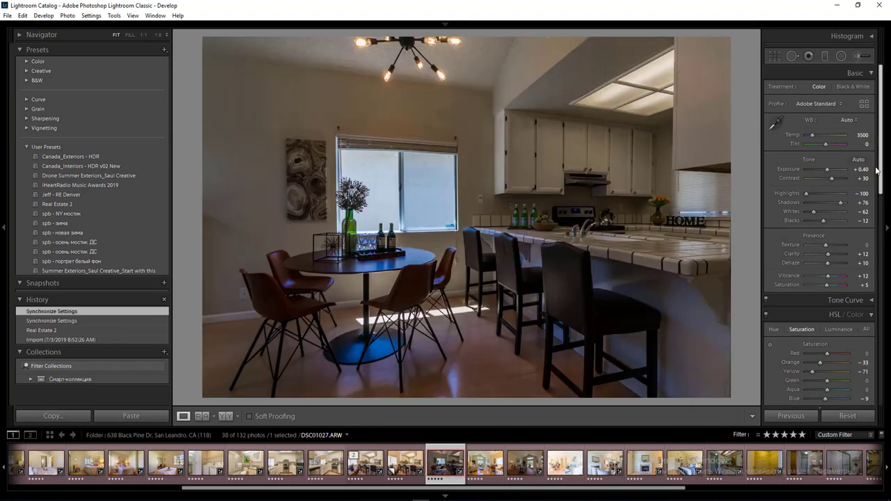
key("shift+Left")
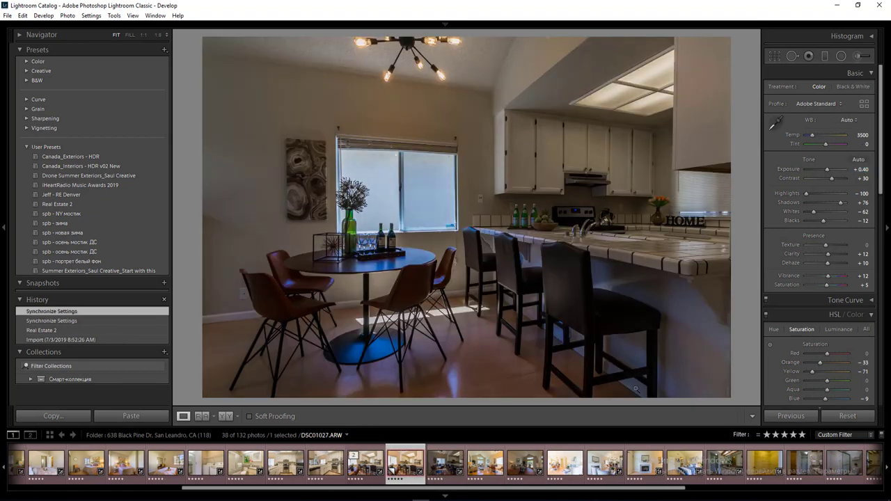
left_click(796, 416)
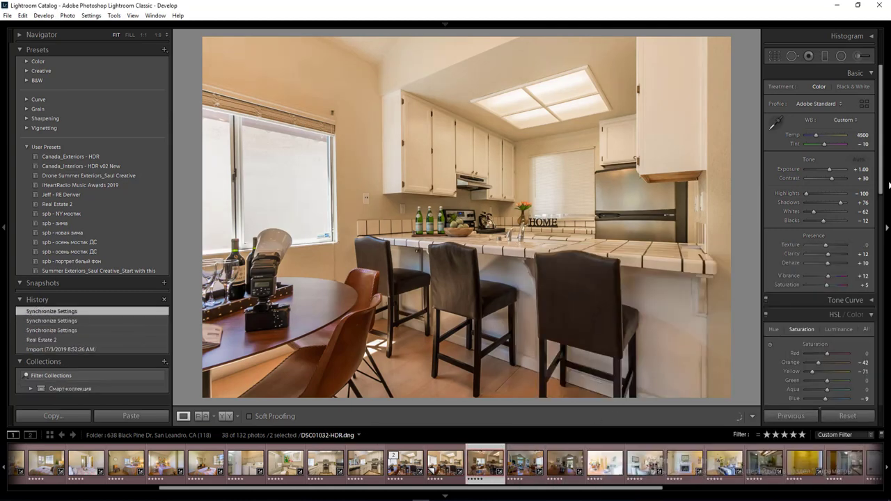
left_click(861, 169)
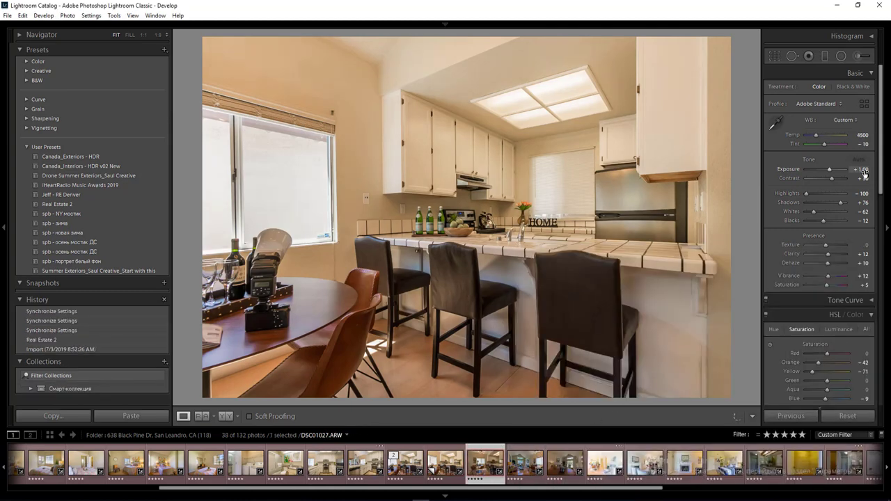
type("1.3")
key("Return")
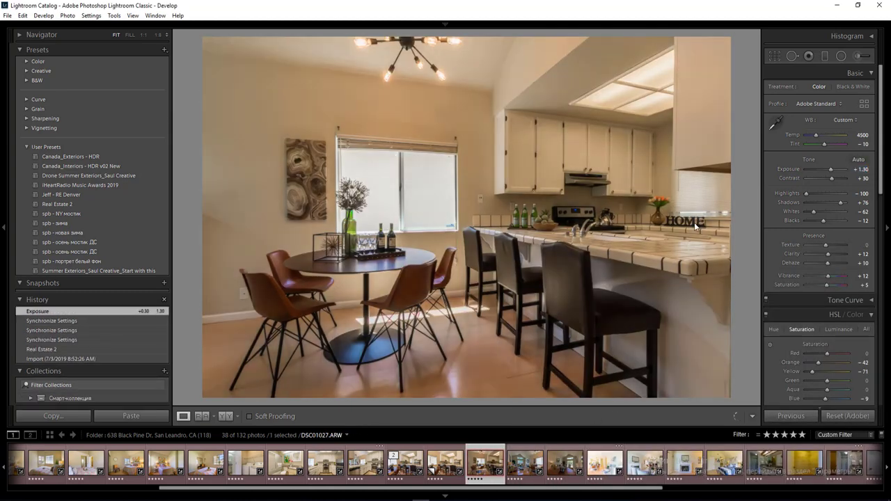
Add a large radial filter over the kitchen cabinets with exposure 0.80 and another over the upper wall beside the chandelier.
key("shift+m")
left_click_drag(611, 161, 770, 338)
left_click(862, 124)
type("0.8")
key("Return")
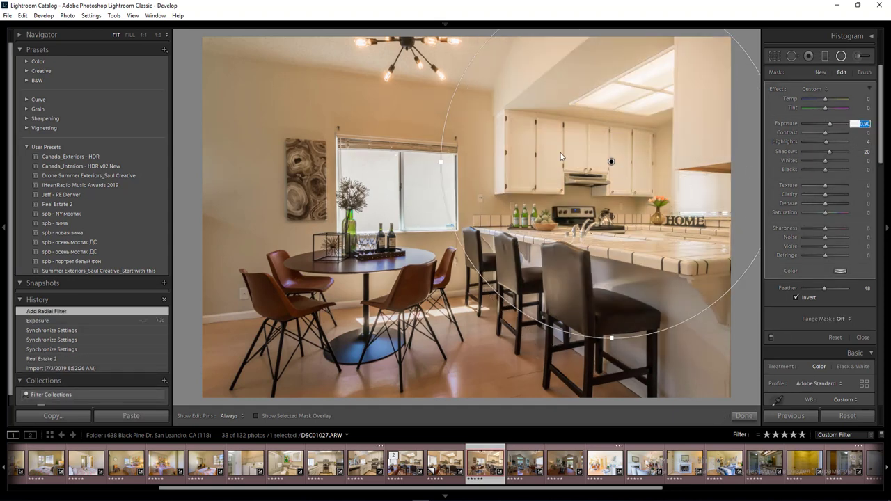
left_click_drag(306, 53, 559, 152)
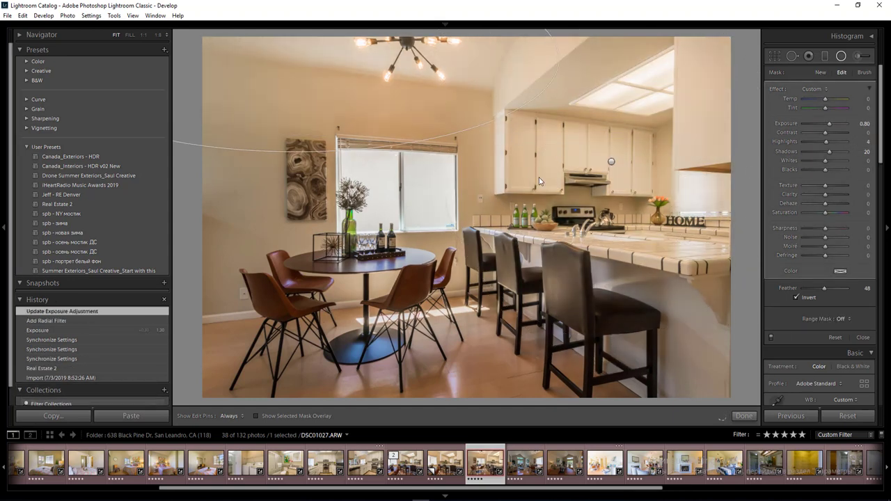
key("shift+m")
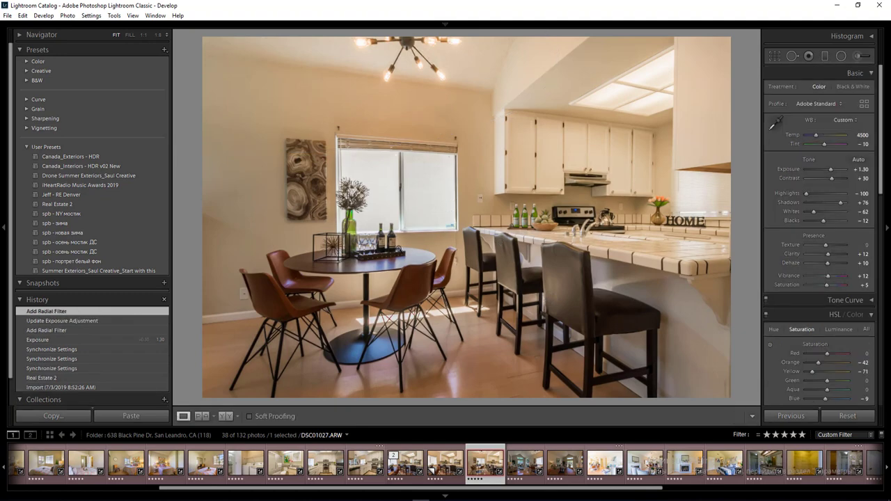
Set the exposure of DSC01027.ARW to +1.40.
left_click(397, 249)
left_click(395, 249)
left_click(427, 59)
left_click(426, 58)
key("Return")
Add a radial filter with exposure 0.30 over the bar stools and set the photo's overall exposure to +1.20.
key("shift+m")
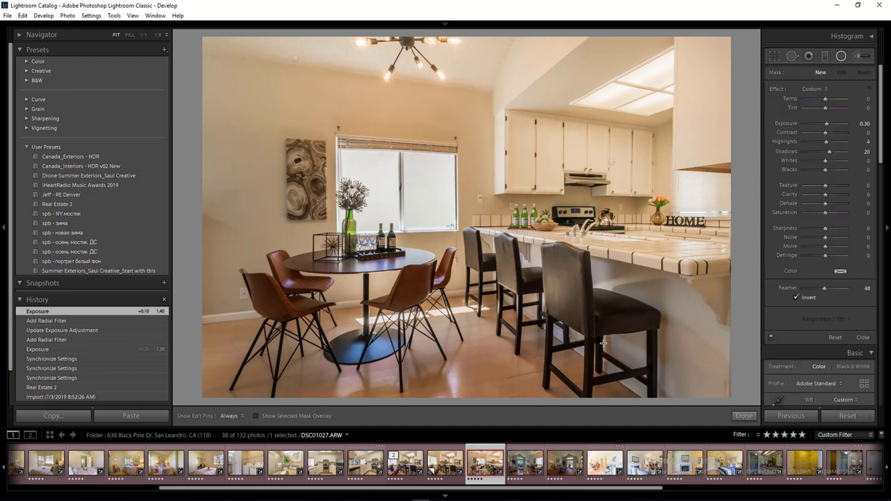
left_click_drag(603, 342, 759, 445)
key("shift+m")
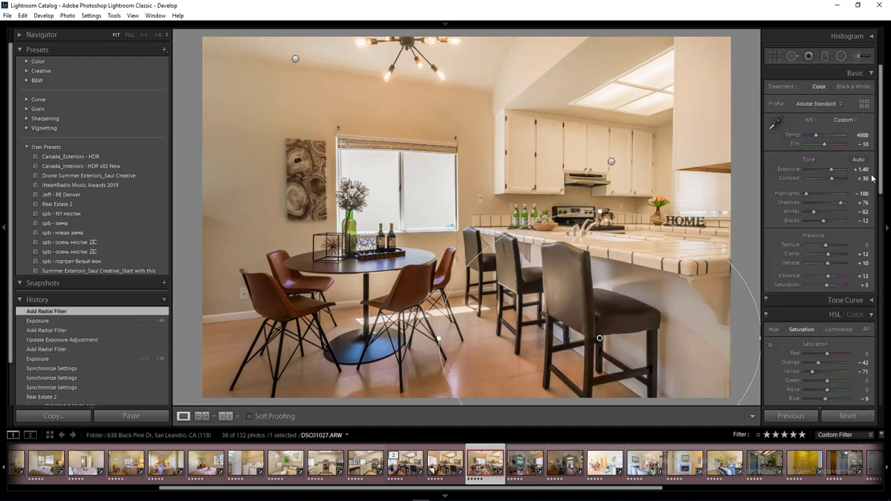
key("Down")
key("Return")
Set the colour temperature of DSC01032-HDR.dng to 4350 and its exposure to +0.60.
key("Right")
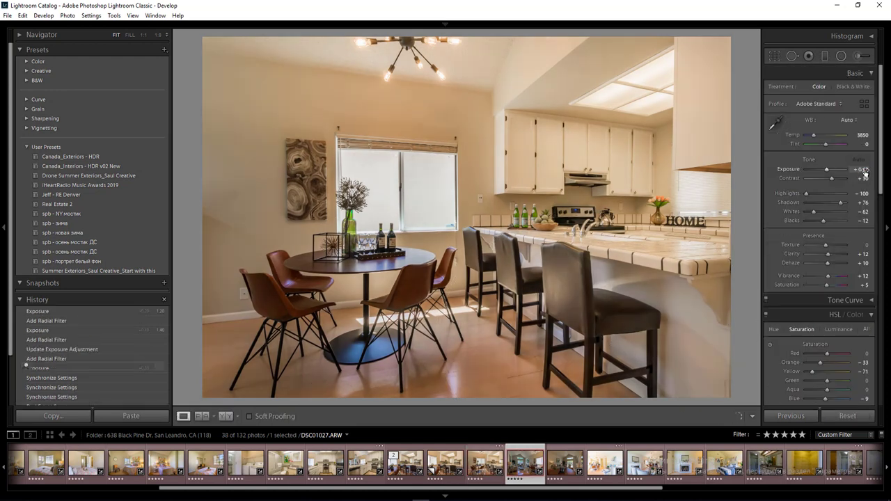
left_click(863, 170)
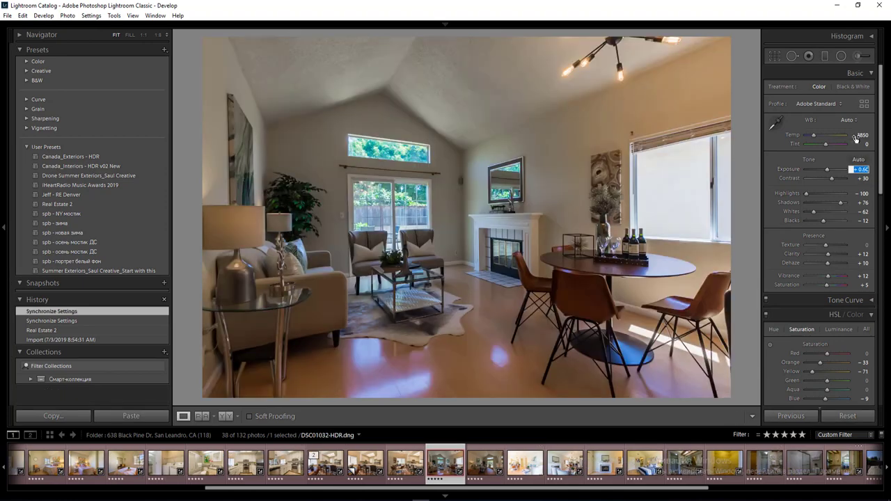
key("Up")
left_click(856, 137)
key("Up")
key("Up")
key("Up")
key("Up")
key("Up")
key("Up")
key("Up")
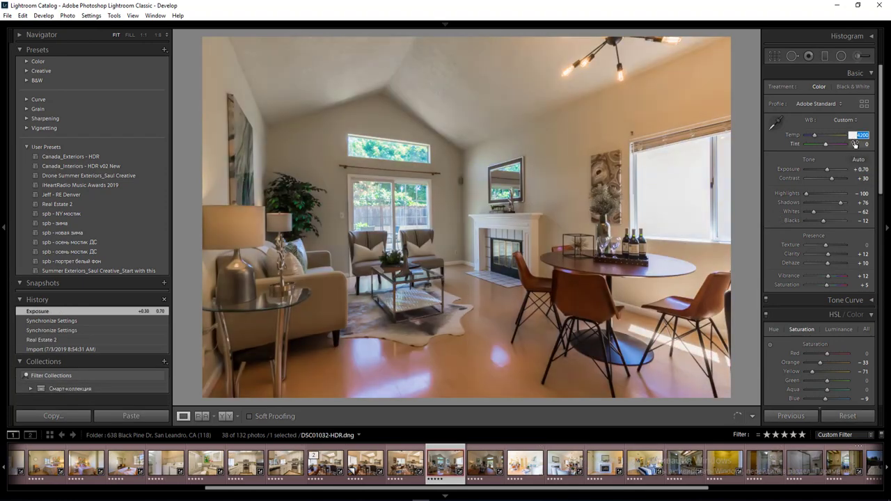
type("4350")
key("Return")
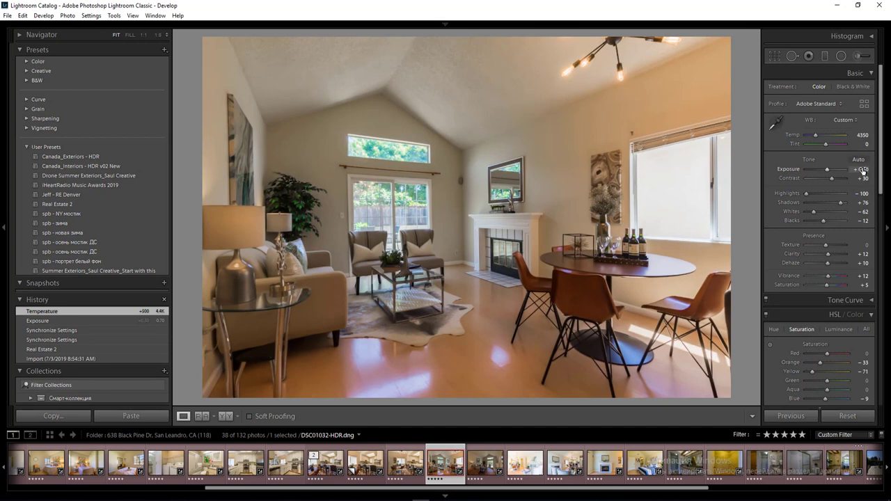
key("Return")
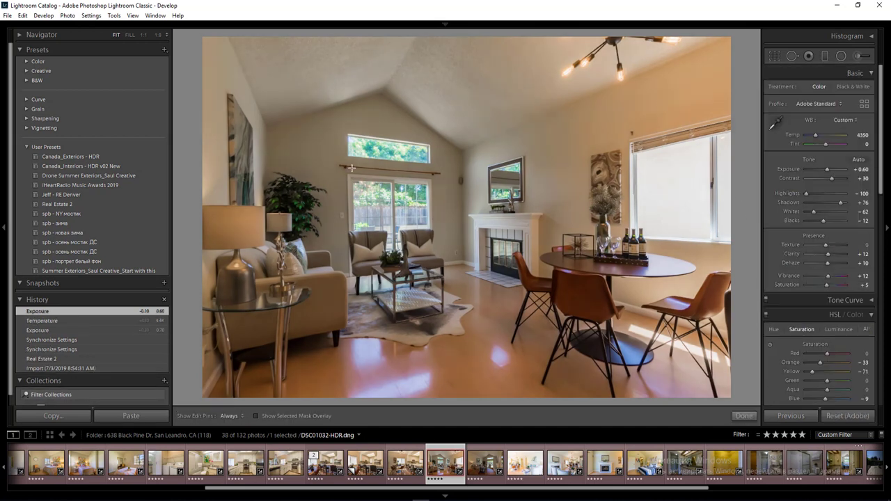
Add a large radial filter over the living room's back wall with exposure -0.20 and temperature 19, and shift it upward.
key("shift+m")
left_click_drag(390, 175, 632, 387)
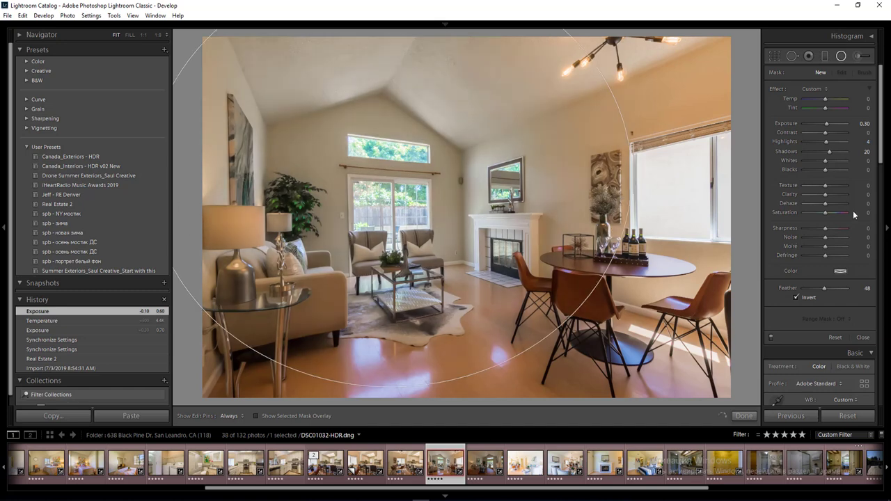
left_click(867, 126)
type("-0.2")
key("Return")
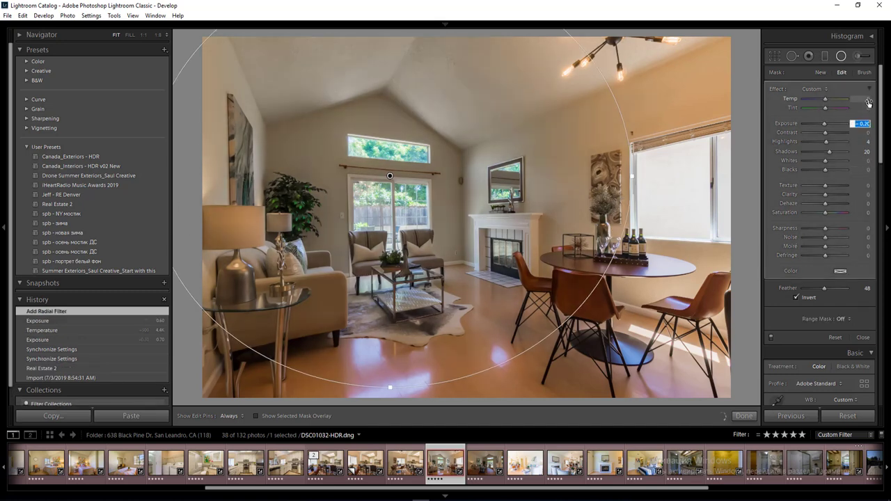
left_click(867, 103)
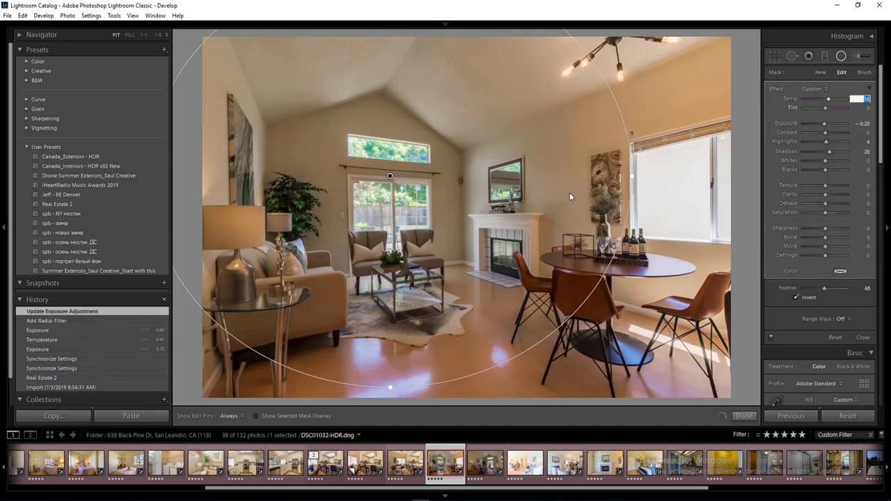
type("19")
key("Return")
left_click_drag(471, 285, 467, 240)
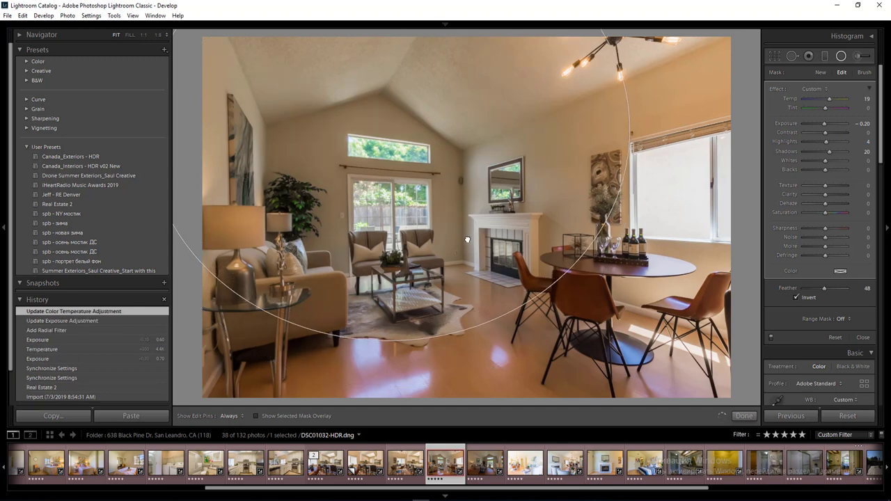
Add a radial filter around the large window beside the dining table with temperature 8 and slightly reduced saturation.
left_click(698, 131)
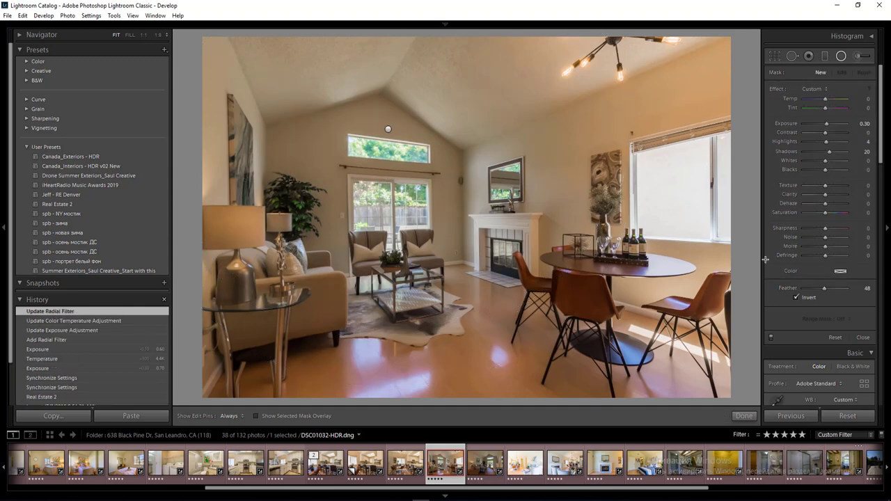
left_click_drag(765, 259, 804, 300)
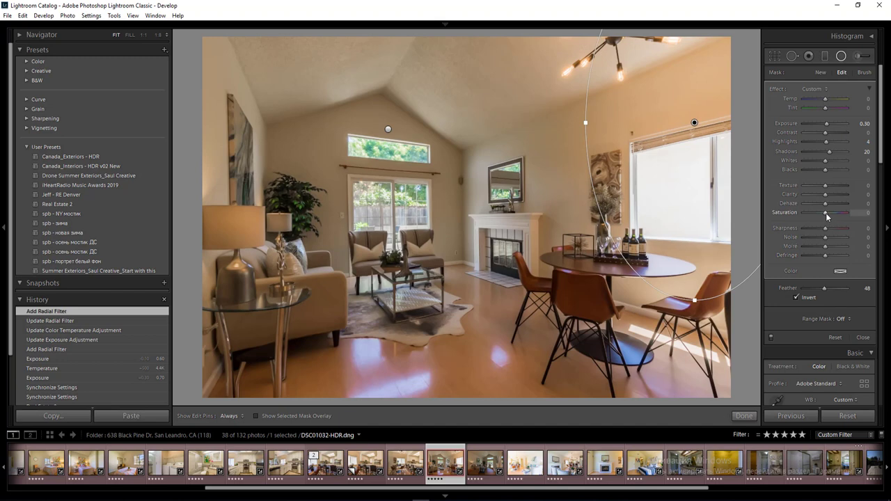
left_click_drag(822, 216, 821, 216)
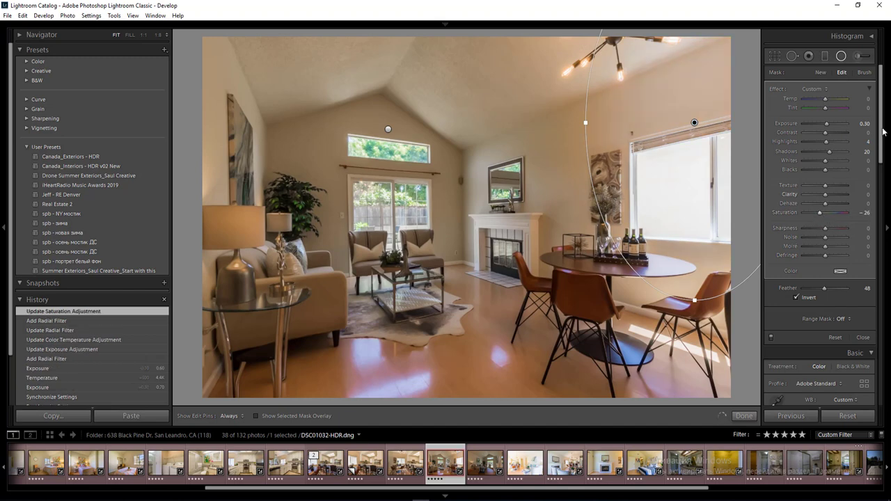
left_click(867, 98)
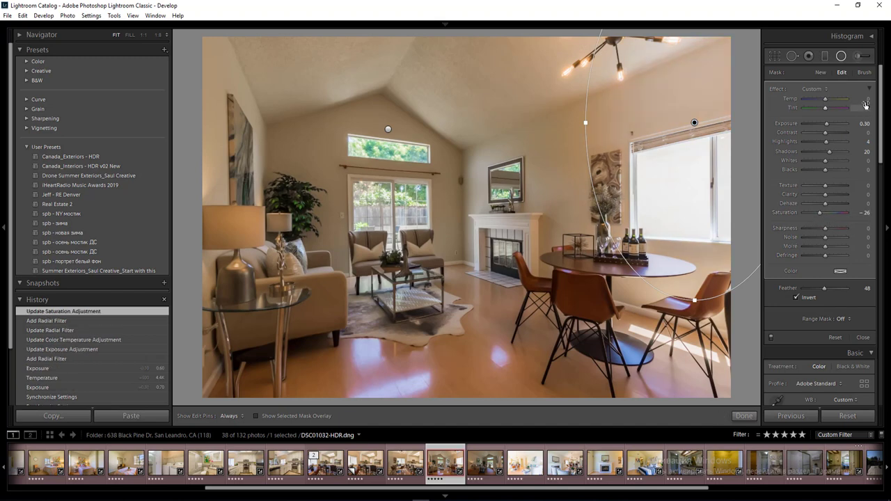
left_click(863, 212)
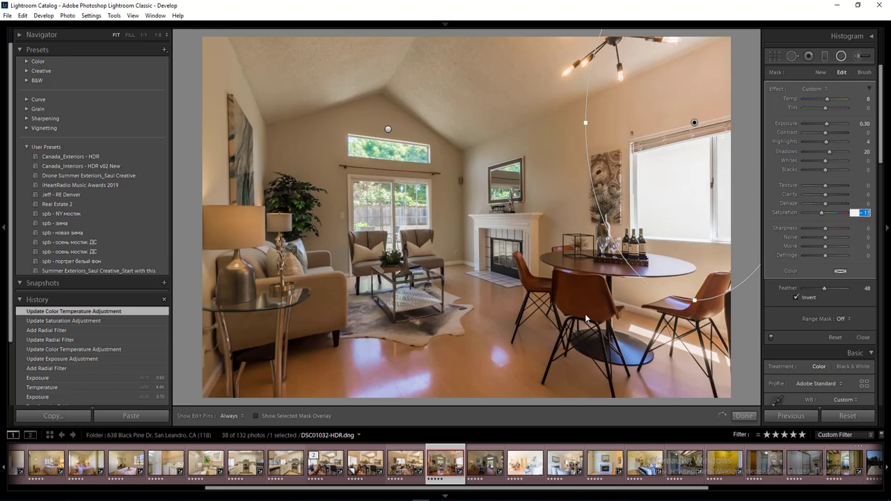
Add radial filters with exposure 0.30 over the dining chairs, the glass side table, the plant corner, the ceiling and the fireplace.
left_click_drag(587, 319, 682, 413)
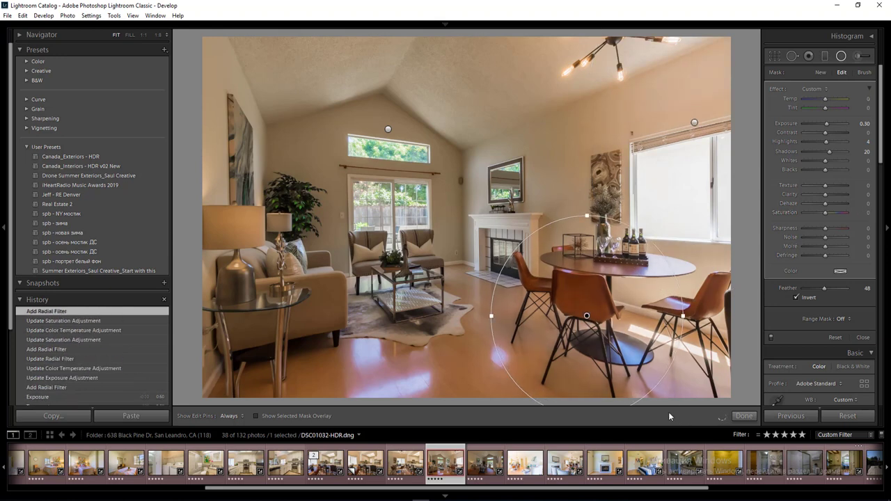
key("Return")
key("shift+m")
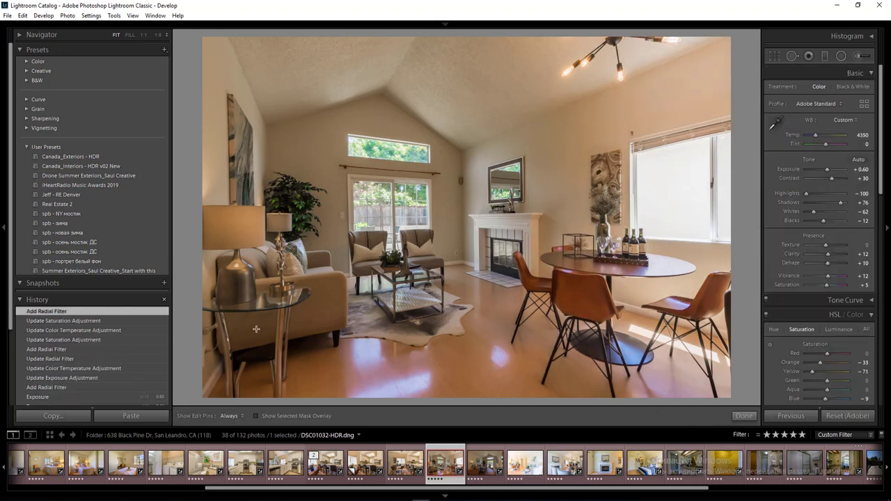
key("shift+m")
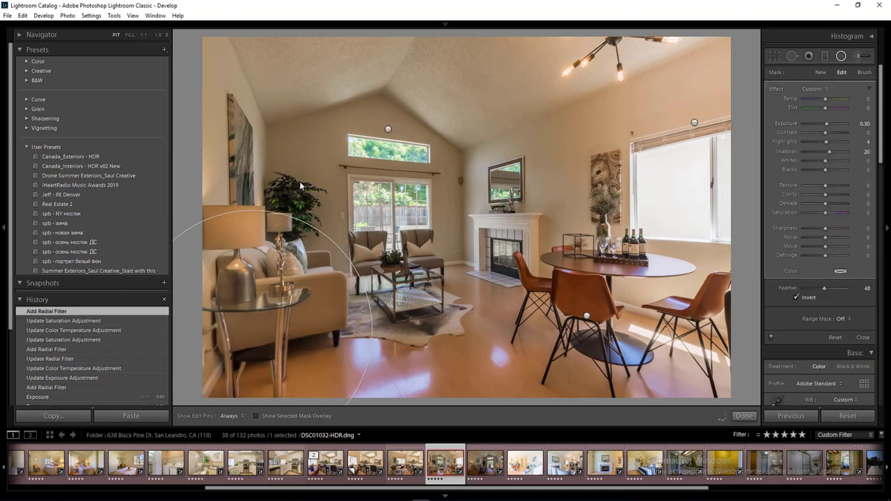
left_click_drag(291, 182, 357, 292)
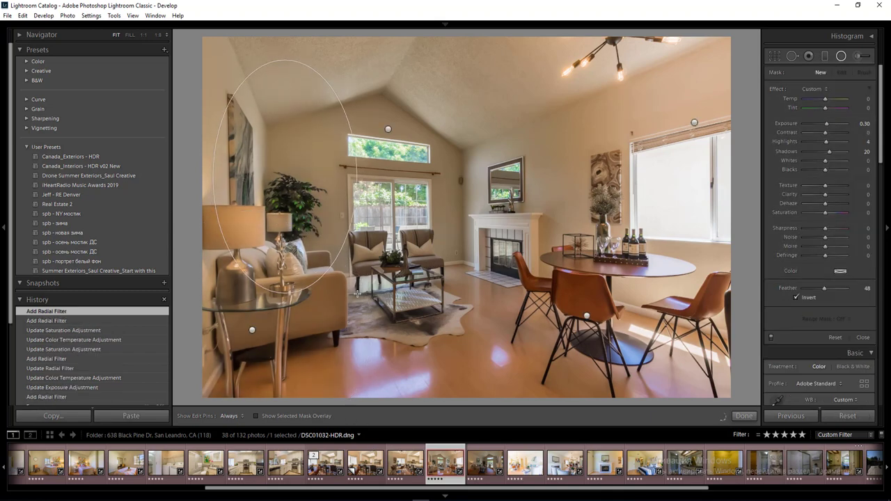
left_click_drag(487, 81, 569, 161)
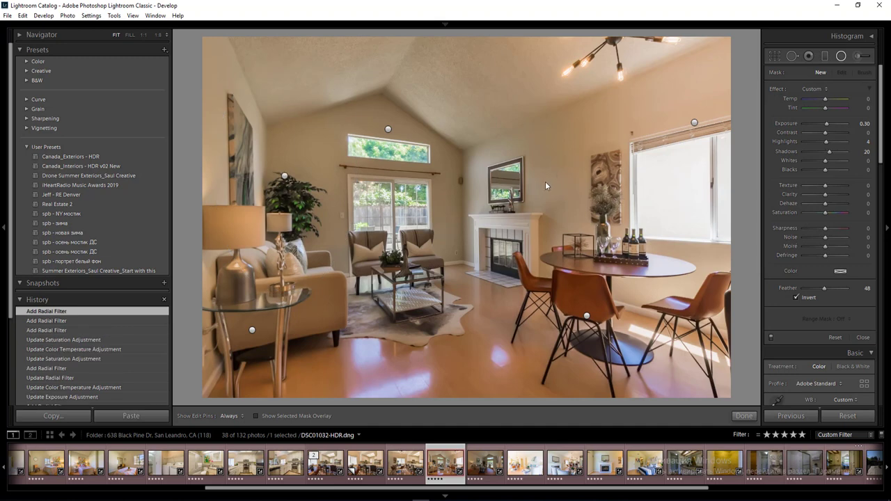
left_click_drag(514, 206, 563, 285)
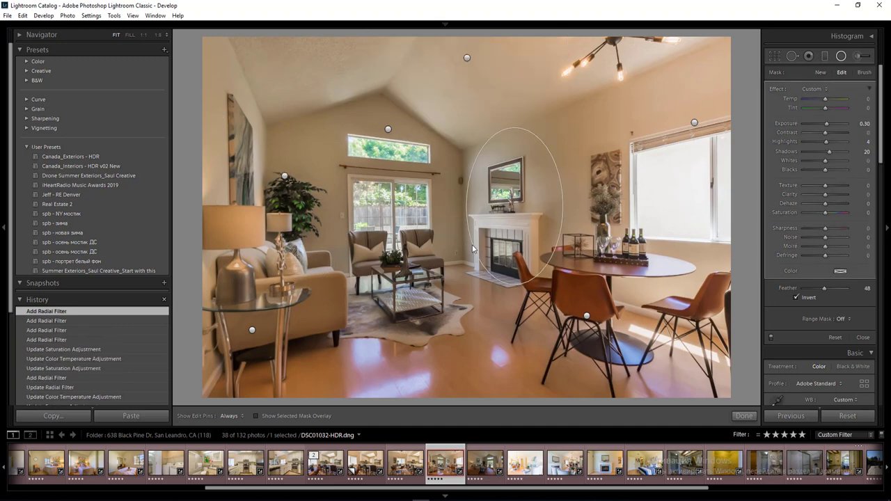
Add a small radial filter over the left pane of the patio door with exposure -0.20 and temperature 15.
left_click(375, 204)
left_click_drag(375, 211, 391, 240)
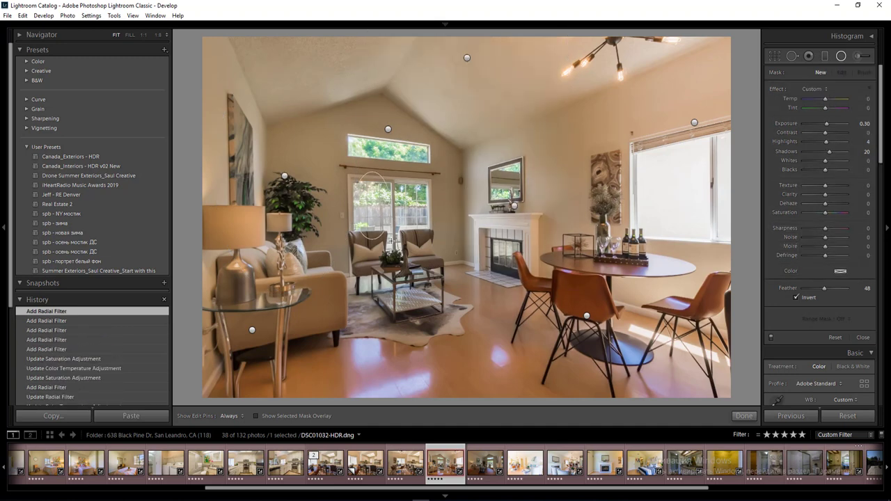
left_click(862, 99)
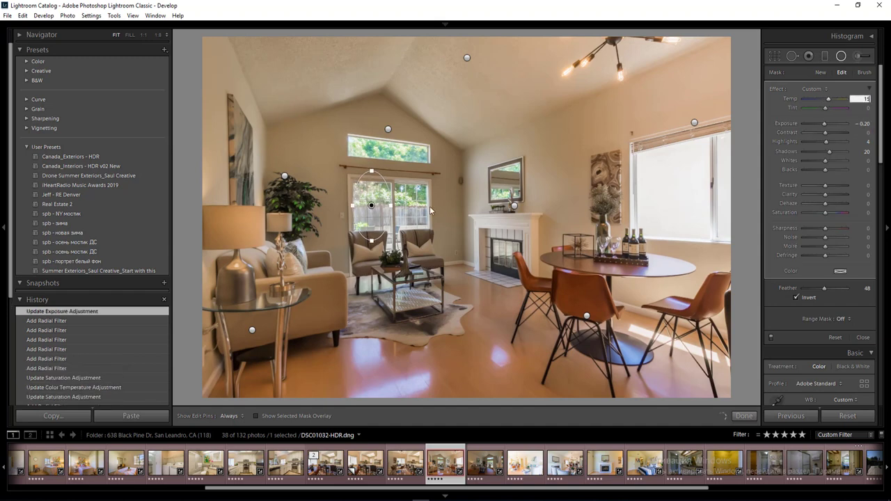
Add a small radial filter over the right pane of the patio door with exposure -0.50 and temperature 15.
left_click_drag(412, 205, 429, 240)
left_click(863, 125)
type("-0.5")
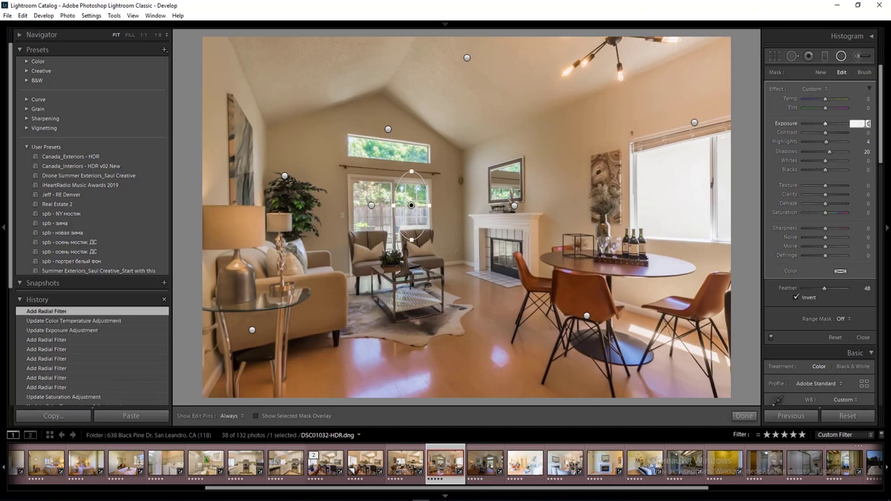
key("Return")
left_click(868, 99)
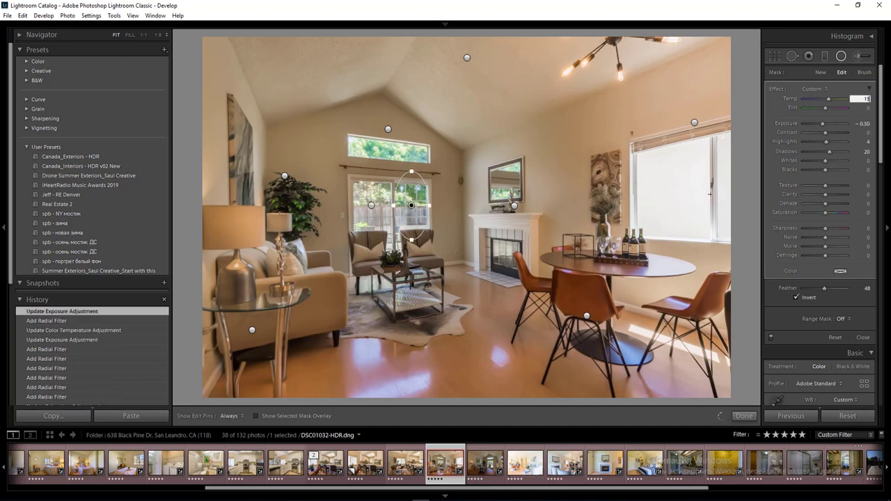
key("shift+m")
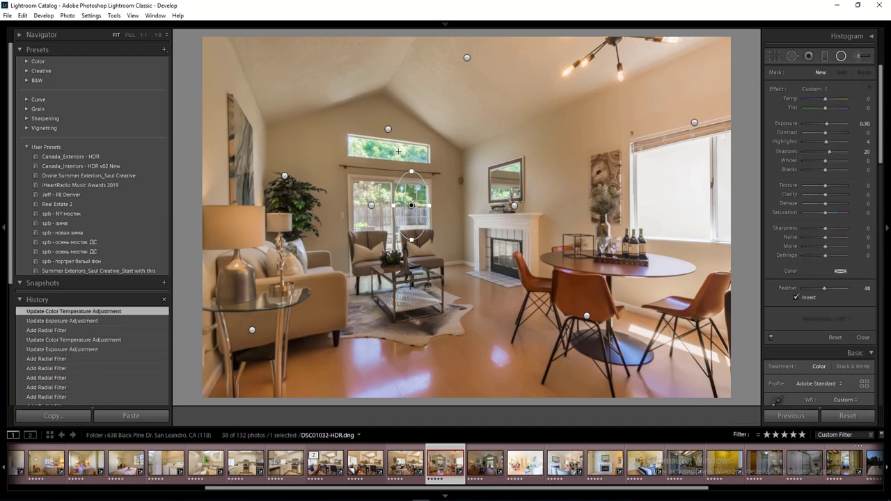
Create a virtual copy of DSC01032-HDR.dng and set its white balance by sampling the floor in front of the dining table.
right_click(445, 466)
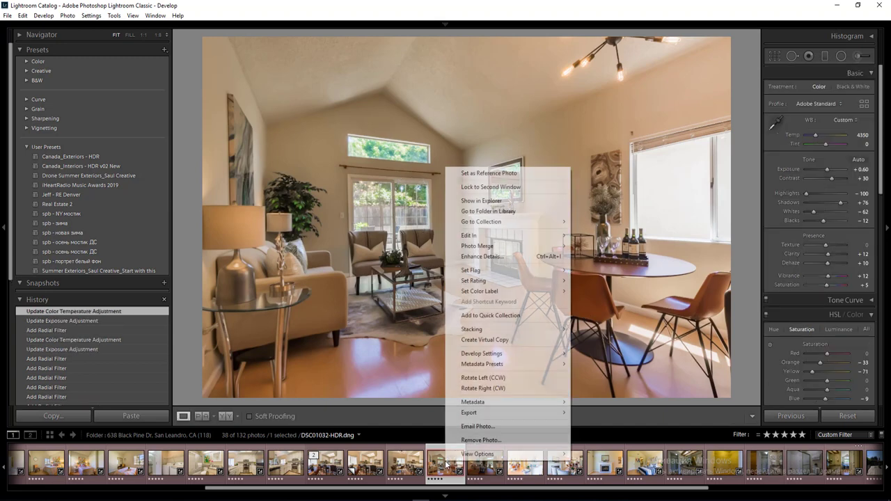
left_click(515, 341)
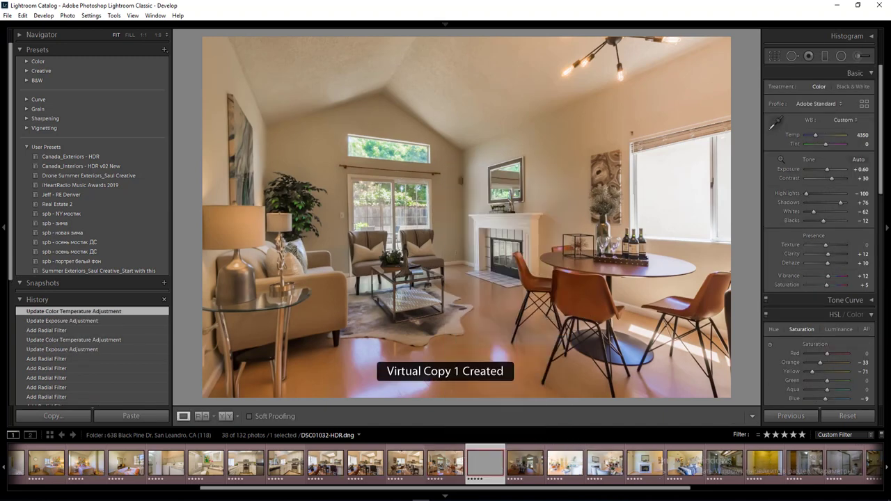
left_click(775, 123)
left_click(499, 359)
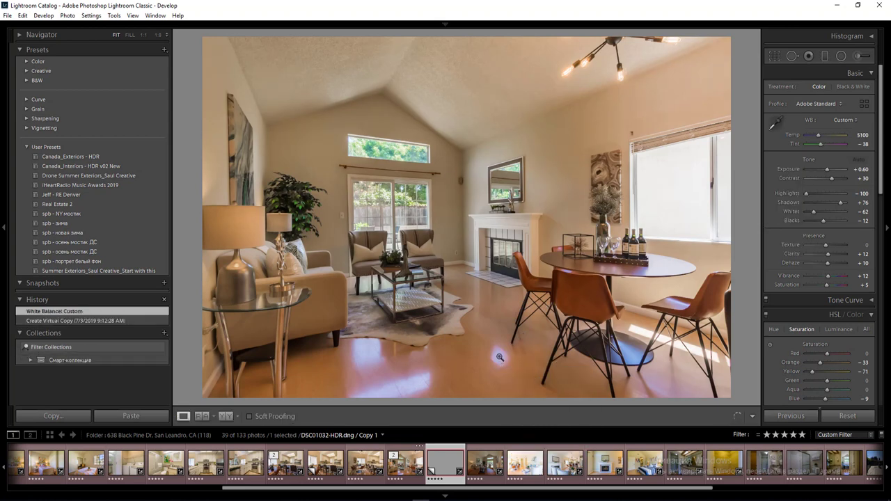
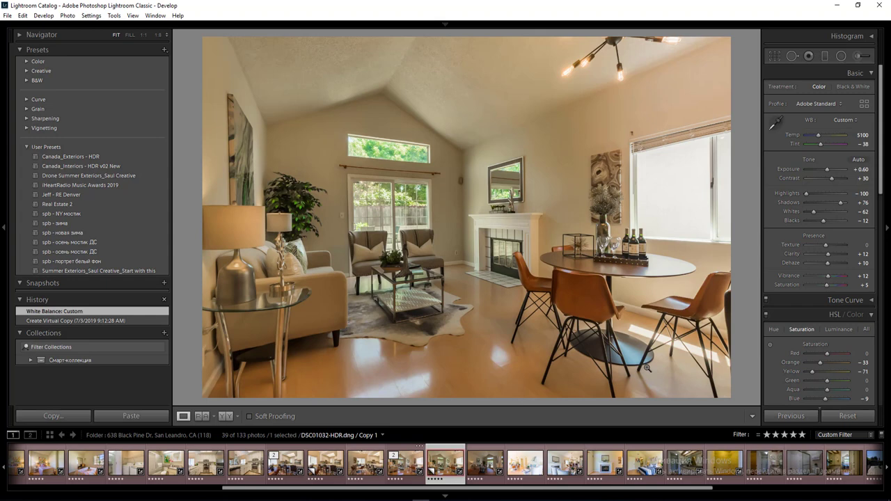
Synchronize the virtual copy's settings to DSC01035-HDR.dng, leaving out local adjustments, spot removal and crop.
key("Right")
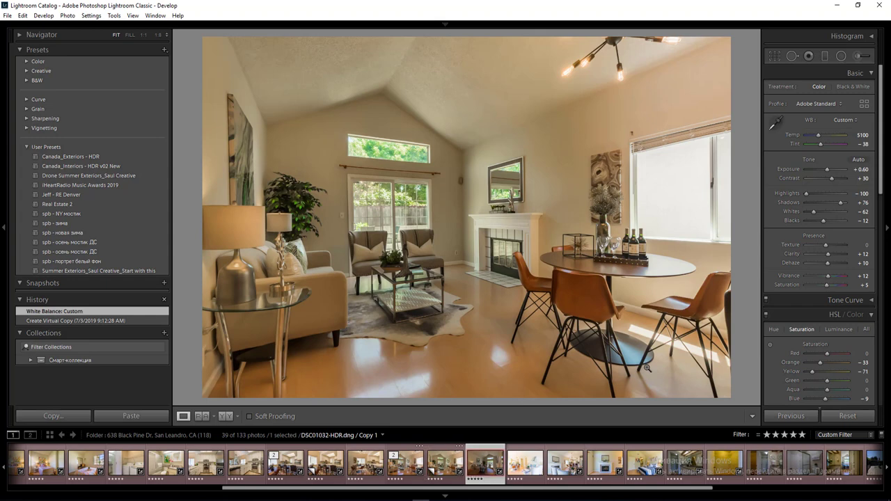
key("Right")
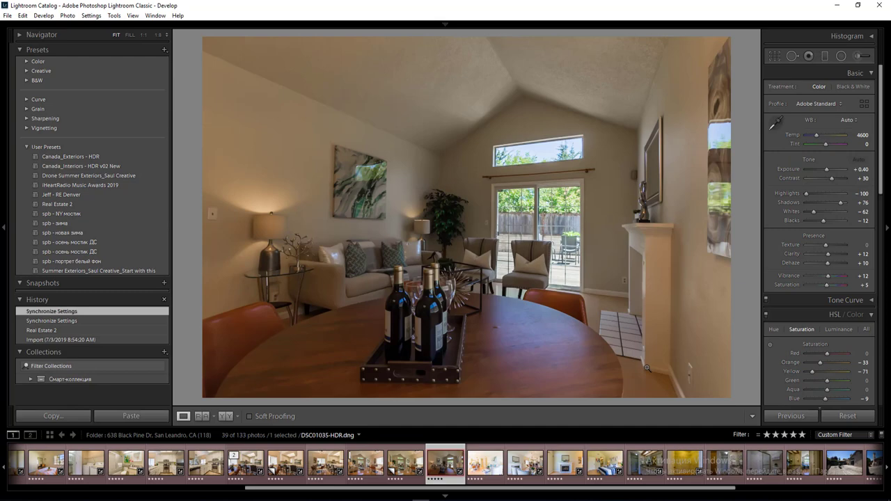
key("Left")
key("shift+Right")
left_click(801, 418)
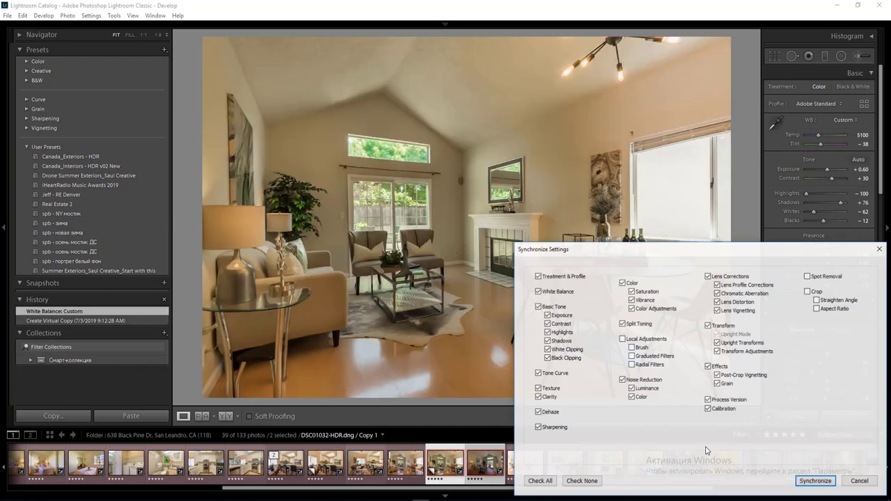
key("Return")
Switch to DSC01035-HDR.dng and set its exposure to +1.40.
left_click(526, 466)
key("Left")
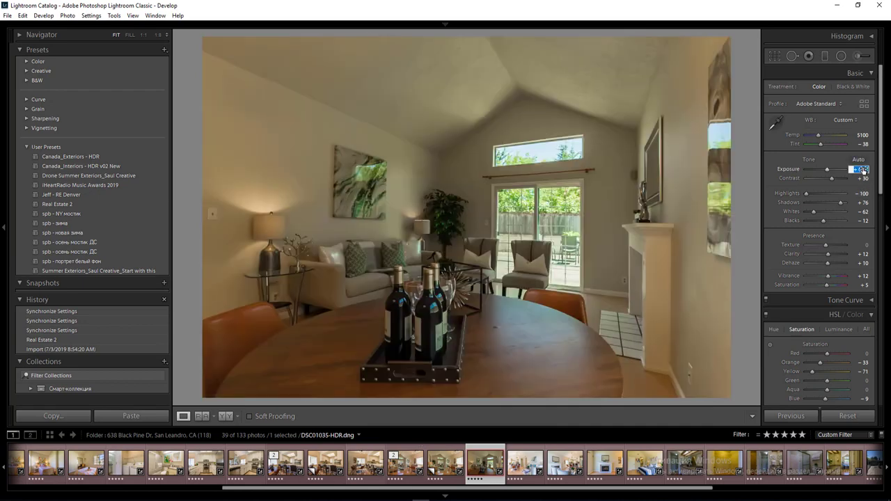
type("1.4")
key("Return")
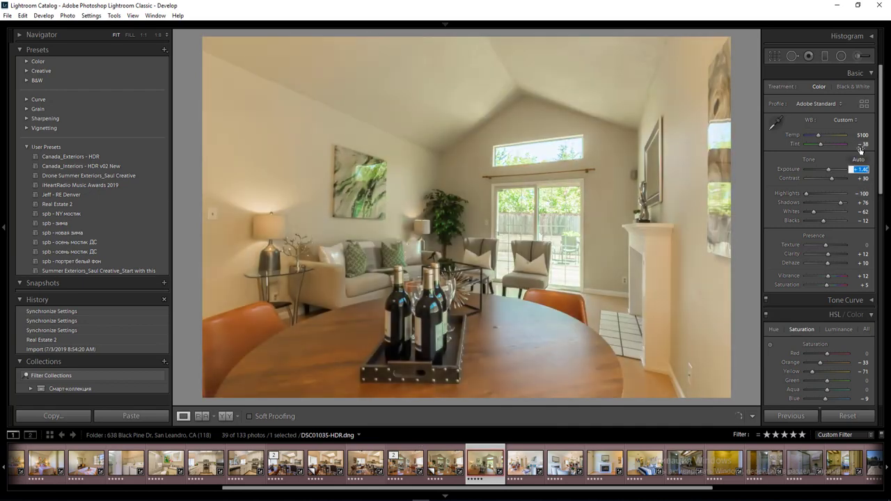
Try an Auto white balance with temperature 4850, followed by one sampled from the fireplace hearth tiles.
left_click(845, 120)
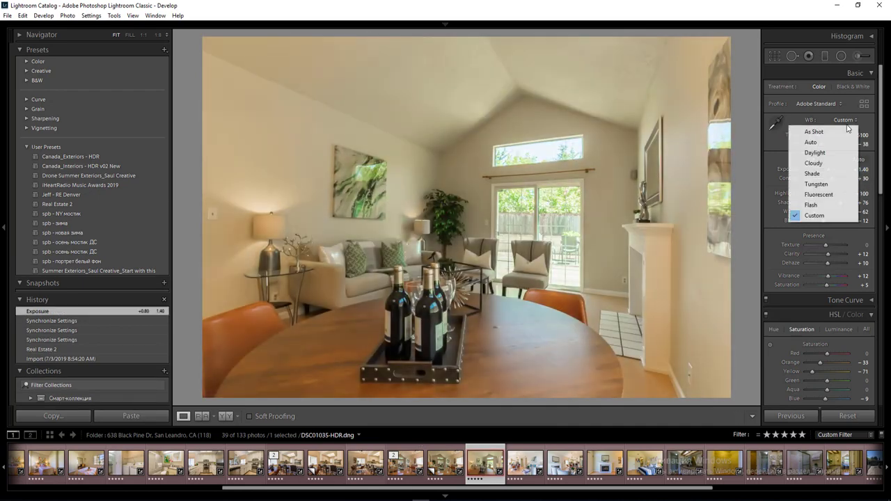
left_click(835, 141)
left_click(863, 136)
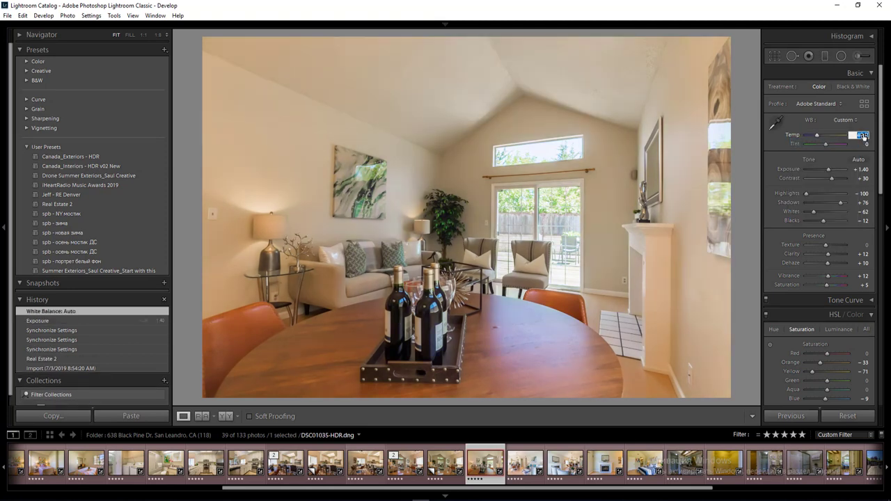
key("Return")
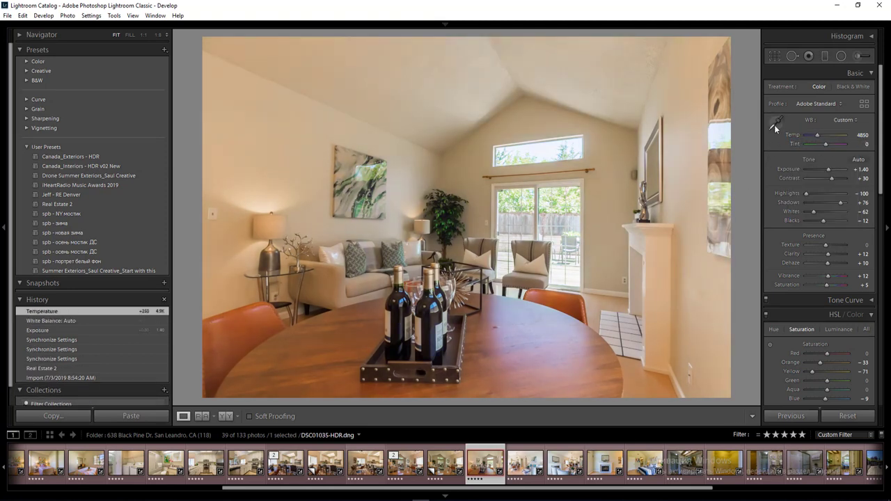
left_click(776, 124)
left_click(605, 339)
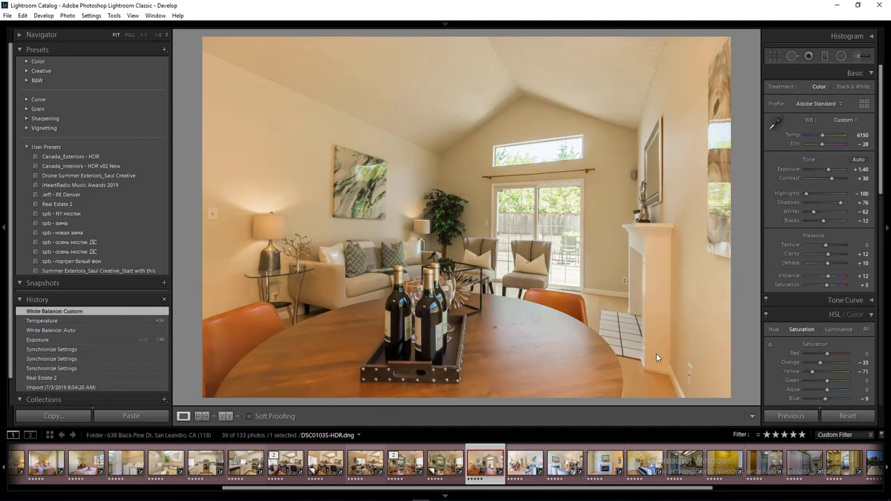
Set the orange saturation to -24 and apply Auto tone settings to DSC01035-HDR.dng.
left_click(813, 363)
left_click_drag(812, 362, 821, 363)
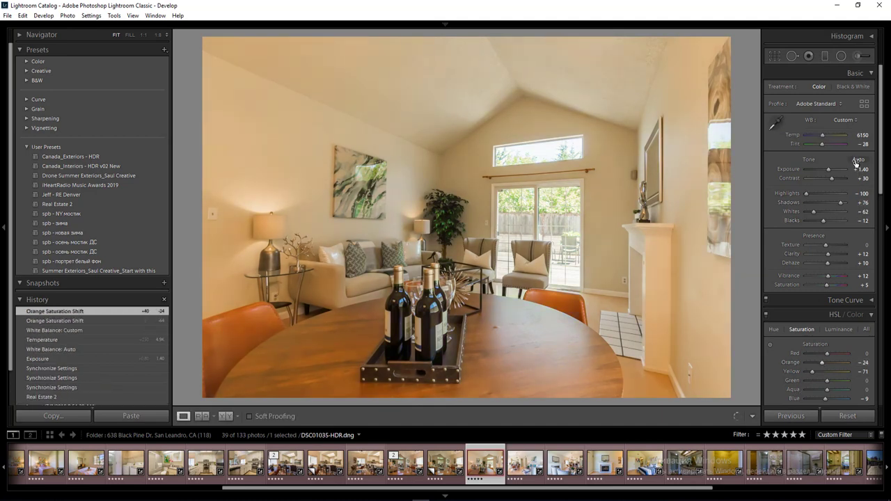
left_click(859, 159)
Set the white balance to Auto and adjust the temperature to 4750.
left_click(854, 121)
left_click(832, 143)
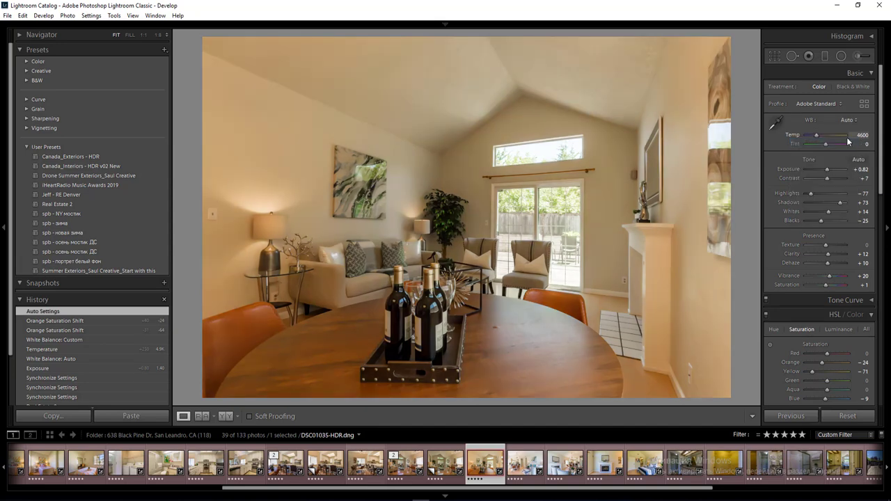
left_click_drag(859, 139, 859, 139)
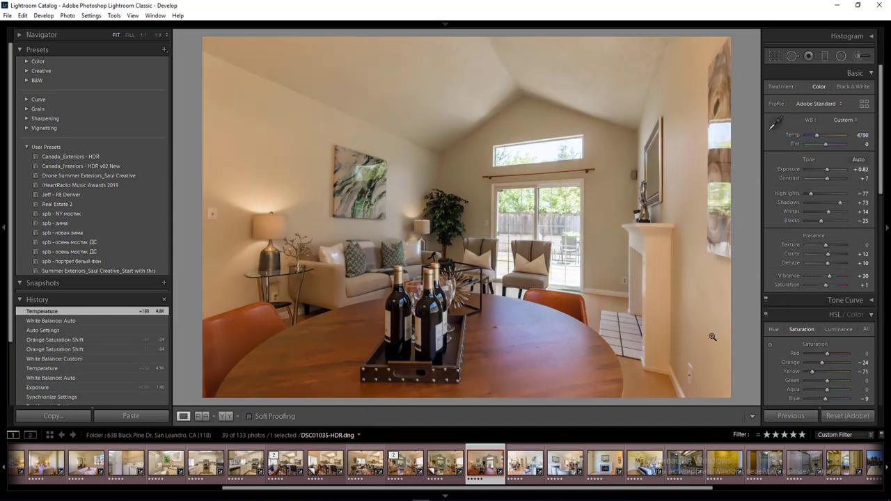
Add a large radial filter centred on the table lamp, adjust its exposure, and add another over the wall beside the fireplace.
key("shift+m")
left_click_drag(279, 223, 488, 299)
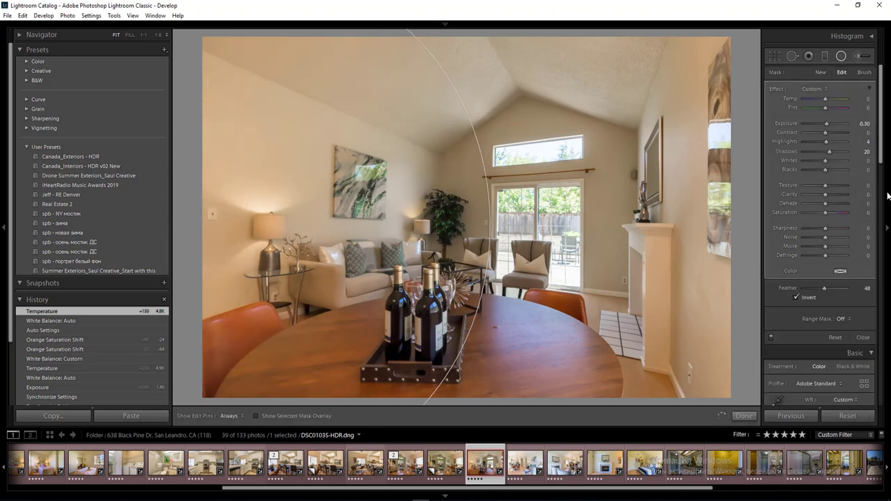
left_click(866, 124)
left_click_drag(694, 218, 787, 437)
left_click(862, 337)
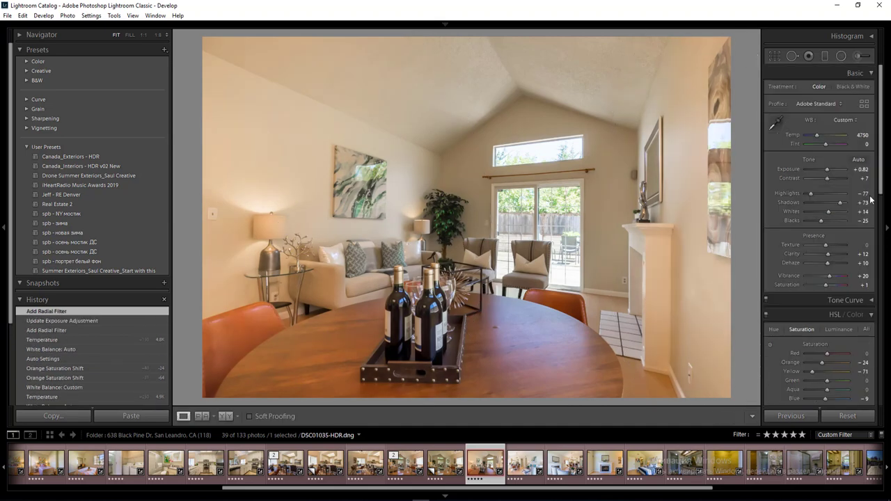
Lower the photo's overall exposure to +0.62.
key("Down")
key("Down")
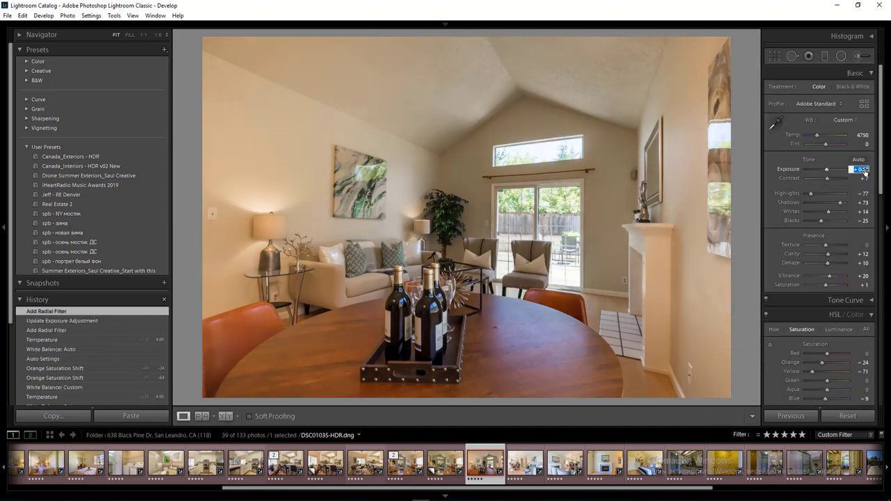
key("Return")
Add a wide radial filter over the vaulted ceiling and close the filter tool.
key("shift+m")
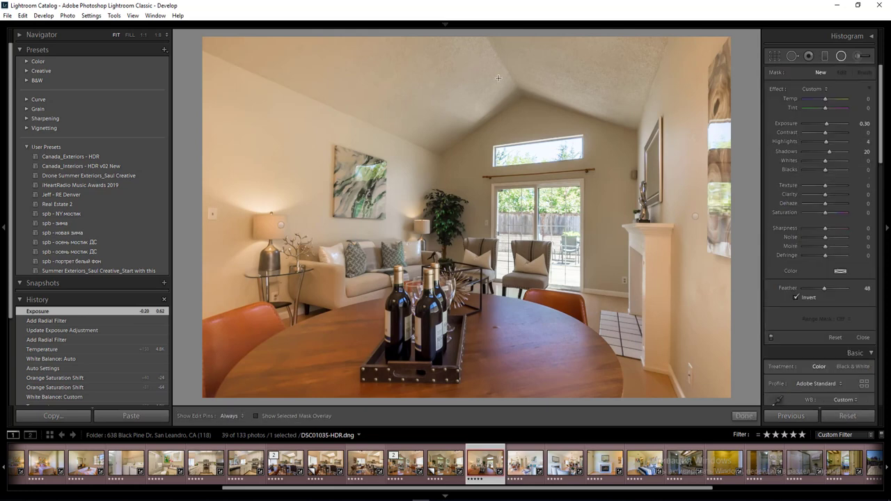
left_click_drag(680, 165, 689, 171)
key("shift+m")
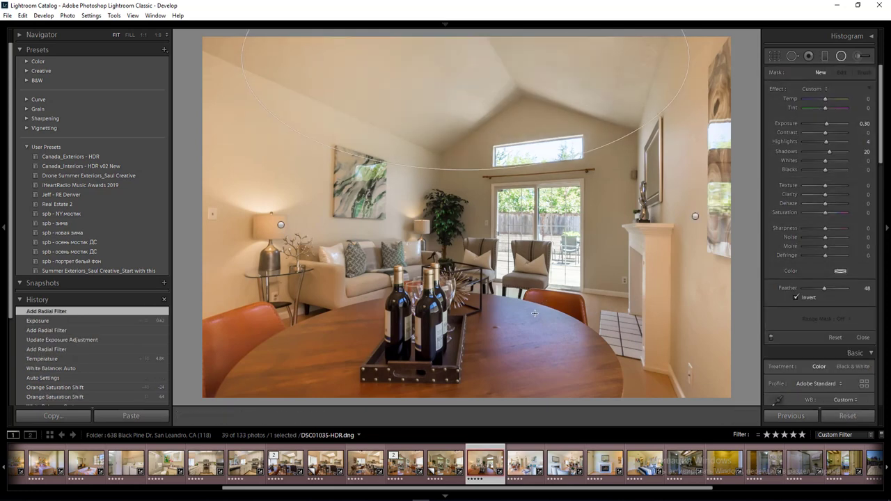
Create a virtual copy of DSC01035-HDR.dng and set its exposure to -0.60.
right_click(487, 466)
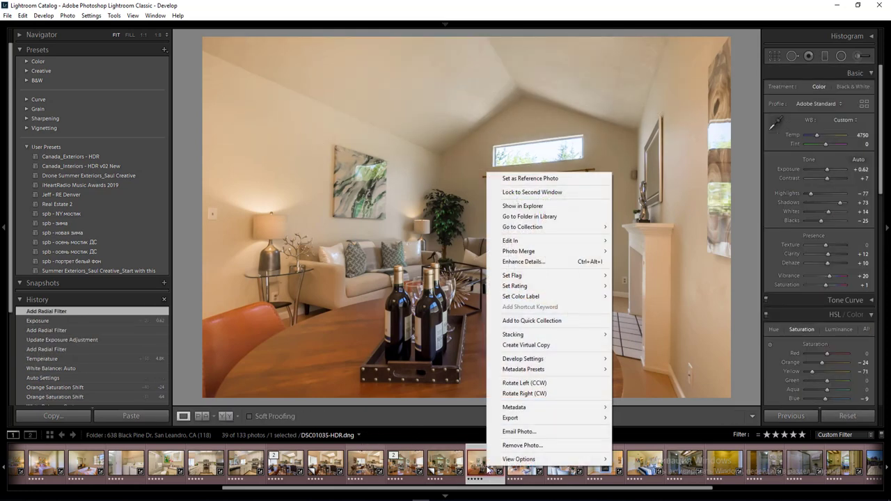
left_click(550, 343)
left_click(857, 169)
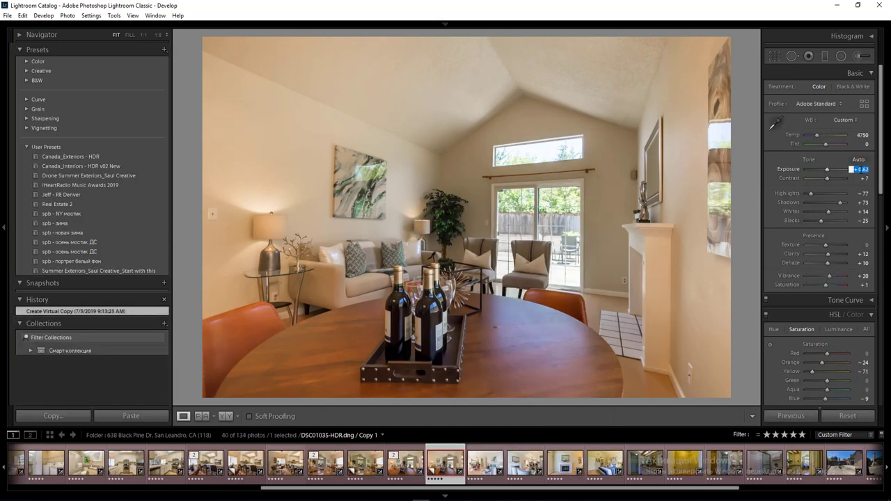
key("Down")
key("Down")
key("Down")
key("Down")
key("Down")
Set the virtual copy's white balance temperature to 5450.
left_click(863, 135)
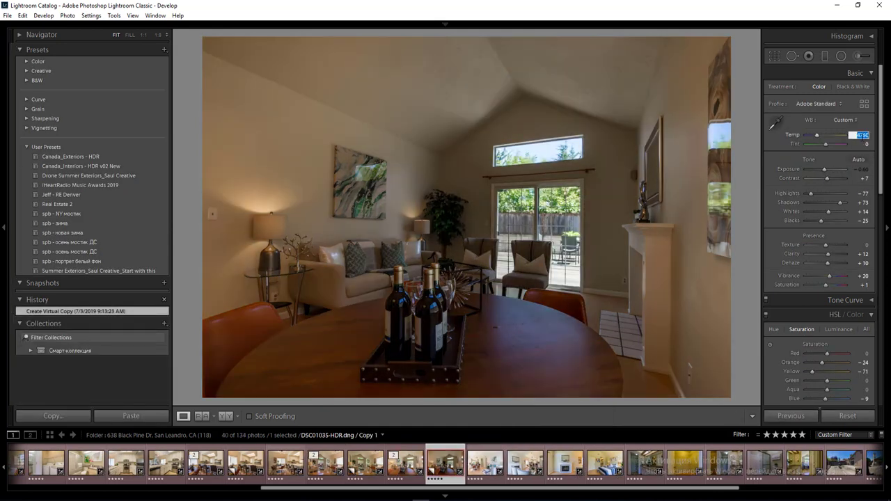
key("Up")
key("Up")
key("Up")
key("Up")
key("Up")
key("Up")
key("Up")
key("Up")
key("Up")
key("Up")
key("Up")
key("Up")
key("Up")
key("Up")
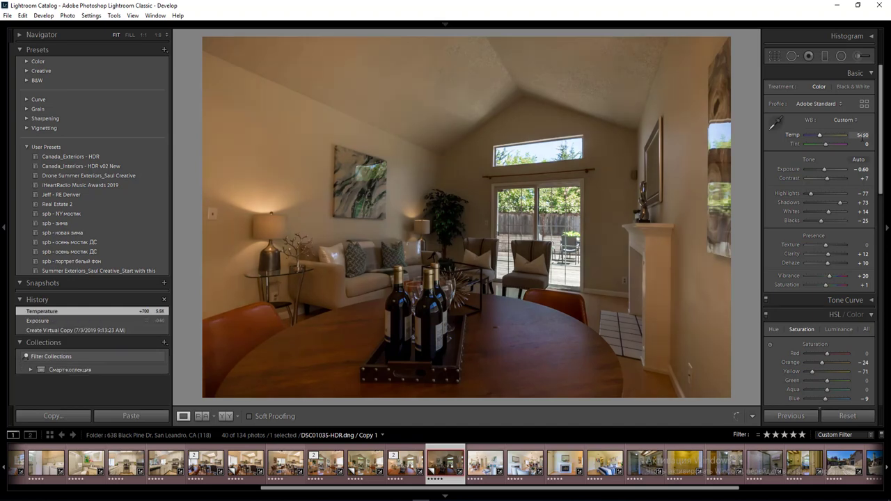
Create a second virtual copy of the original DSC01035-HDR.dng and set its white balance by sampling the tabletop.
key("Left")
key("Right")
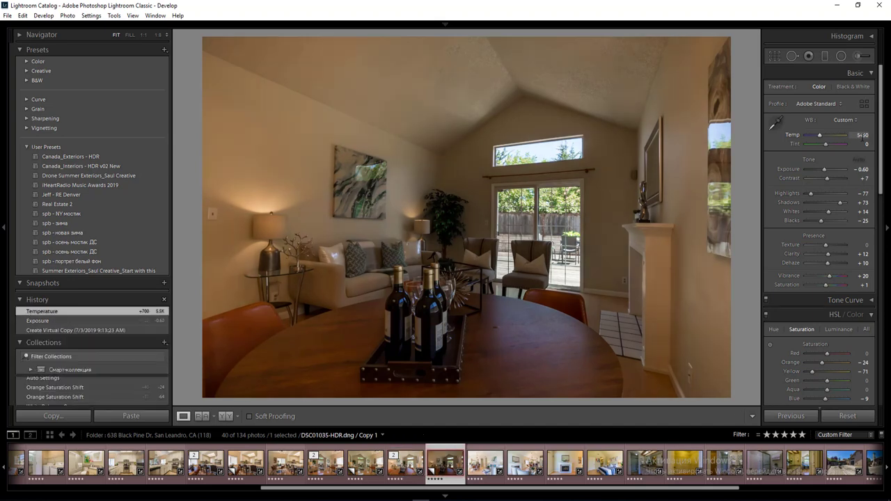
key("Left")
right_click(442, 465)
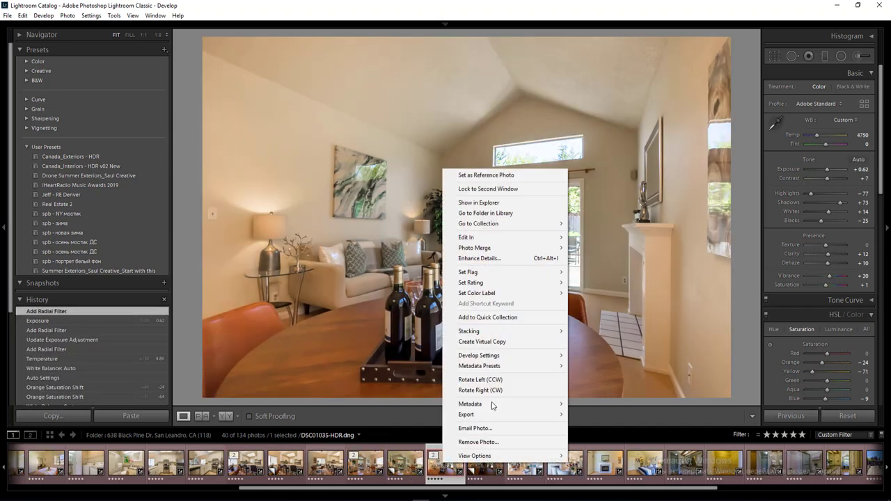
left_click(528, 341)
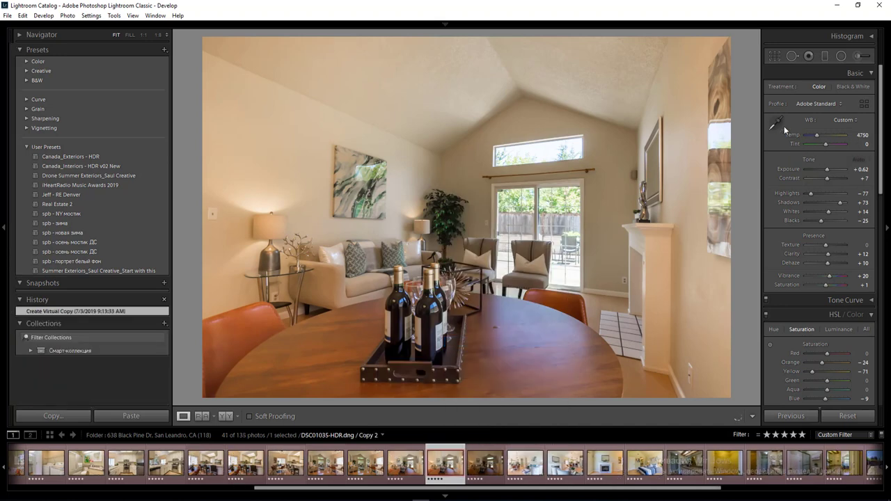
left_click(774, 123)
left_click(545, 317)
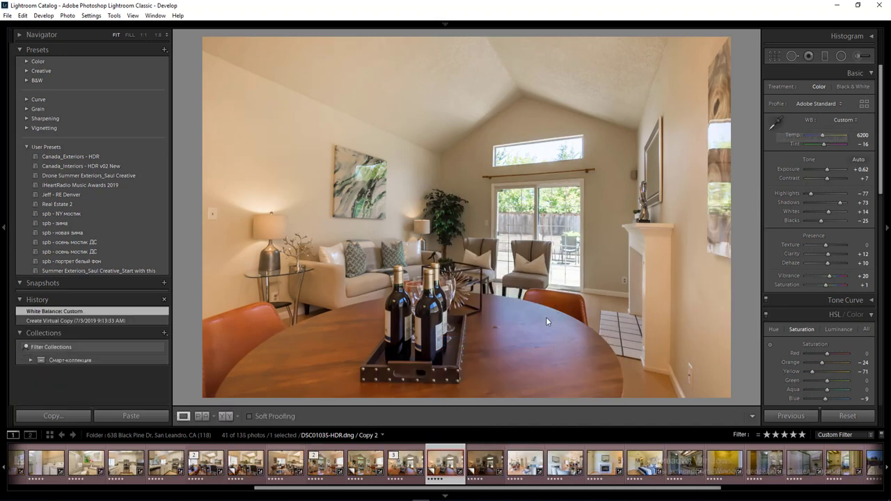
Go to DSC01038-HDR.dng, set its white balance to Auto and apply Auto tone settings.
key("Right")
key("Right")
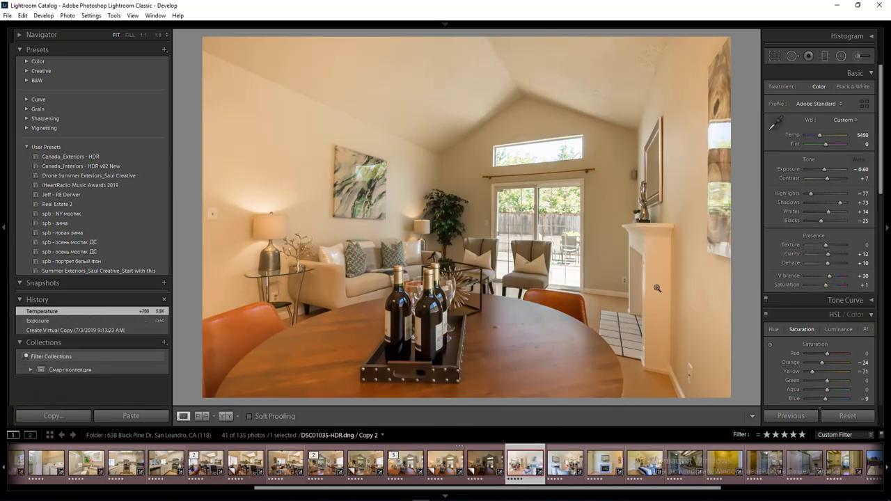
left_click(847, 119)
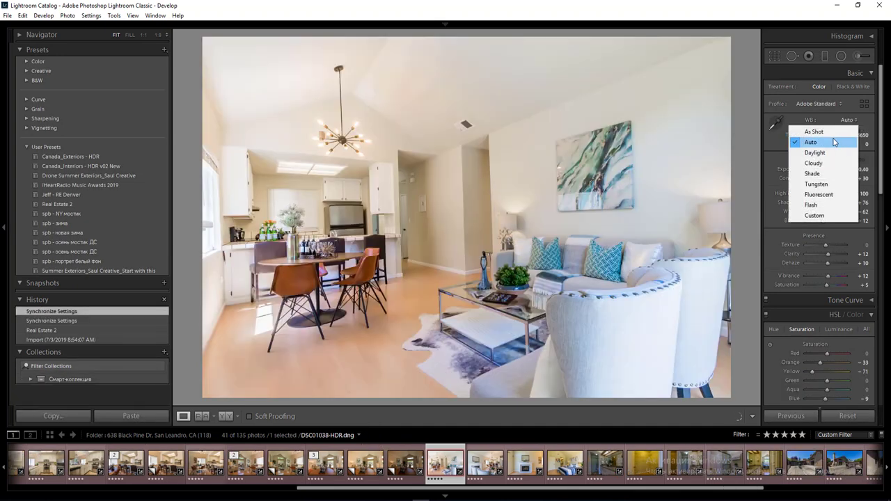
left_click(845, 141)
left_click(858, 161)
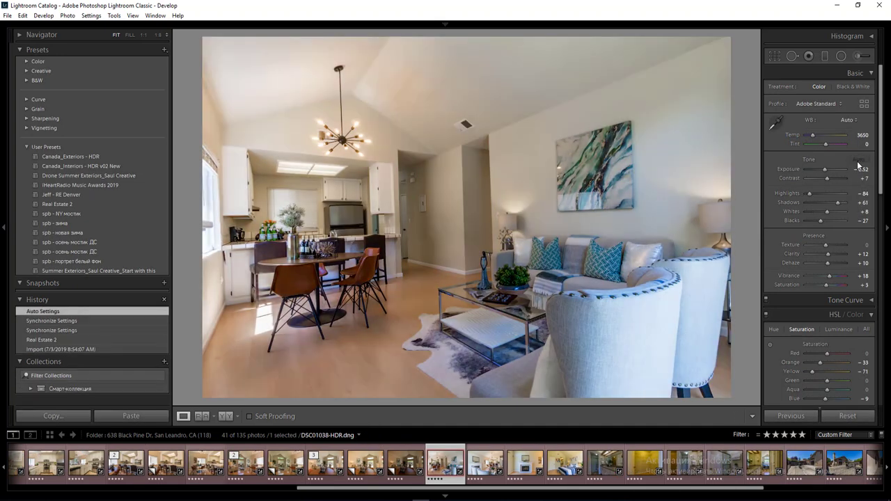
Set the orange saturation to -36 and the yellow saturation to -51.
left_click_drag(818, 370, 818, 370)
left_click_drag(819, 362, 816, 371)
Set the exposure to -0.42 and apply the Vertical Upright perspective correction.
left_click_drag(867, 173, 881, 309)
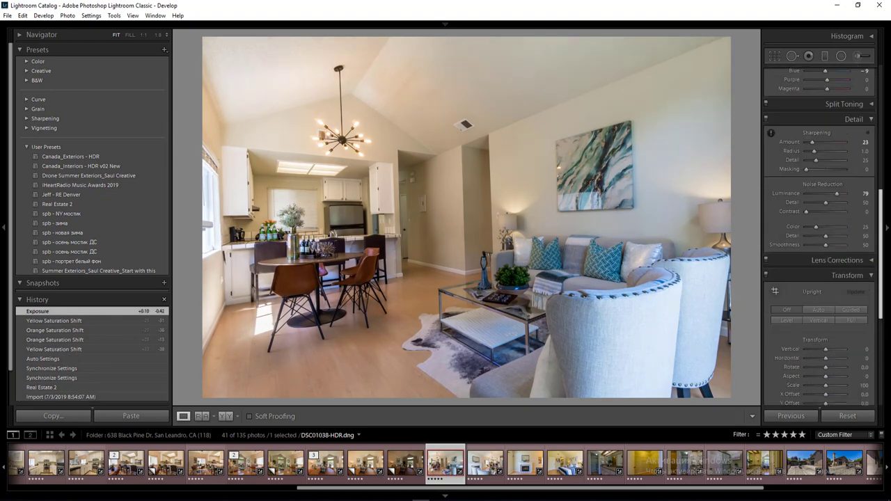
left_click(819, 318)
left_click_drag(881, 311, 889, 169)
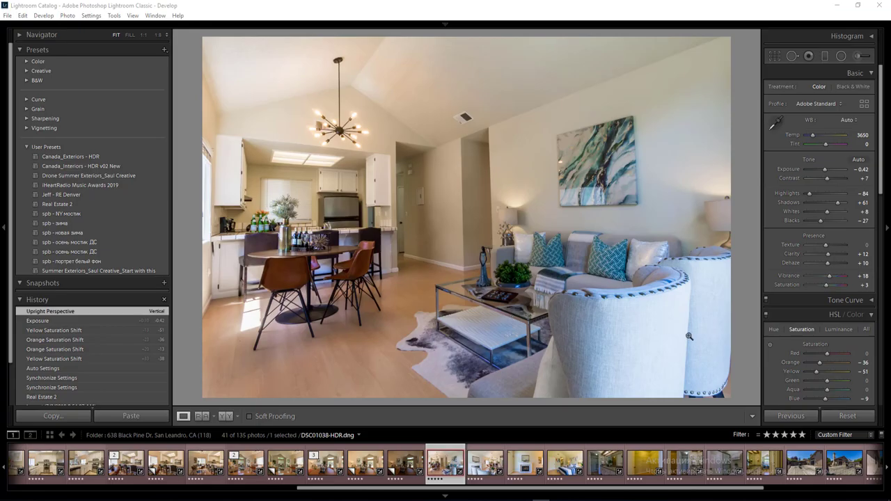
Add a radial filter over the foreground armchairs with exposure -0.70 and temperature 40.
left_click(840, 56)
left_click_drag(666, 330, 519, 193)
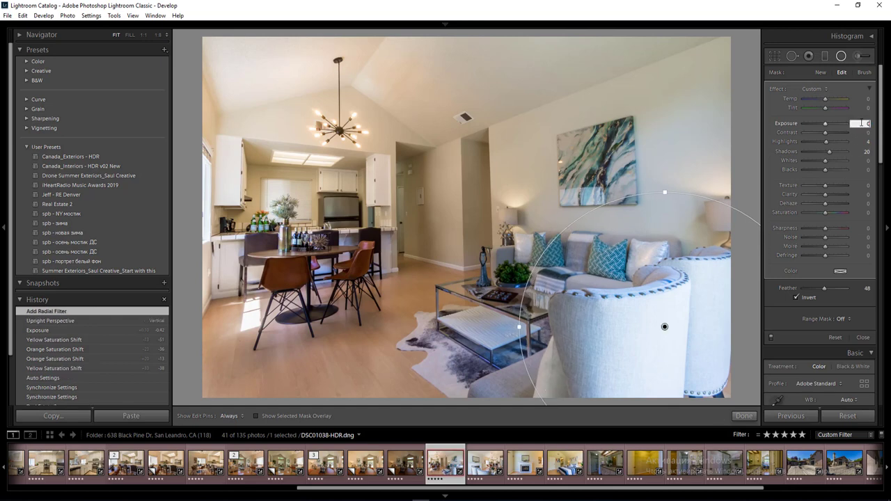
type("-0.1")
key("Return")
left_click(866, 99)
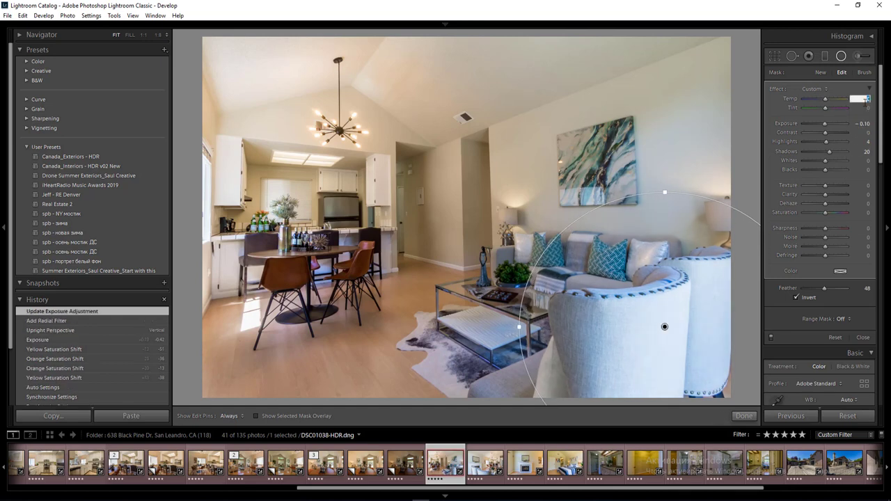
left_click(863, 123)
type("-0.7")
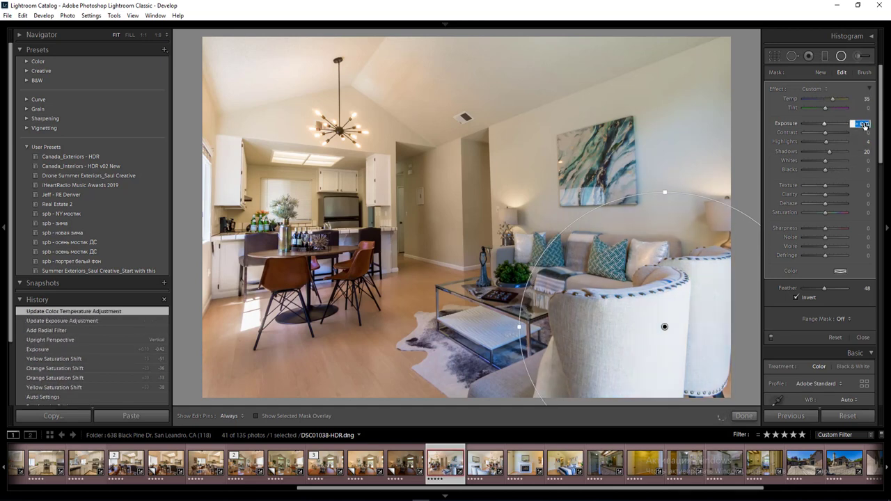
key("Return")
left_click(865, 99)
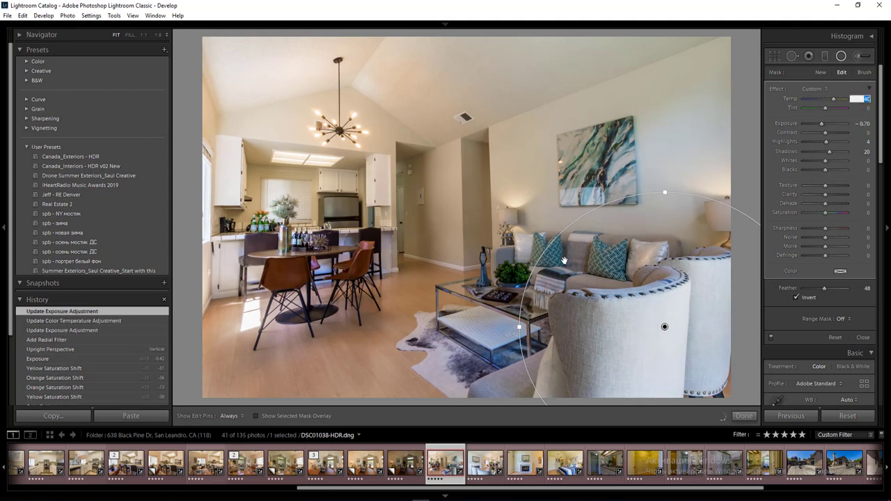
type("40")
key("Return")
key("Return")
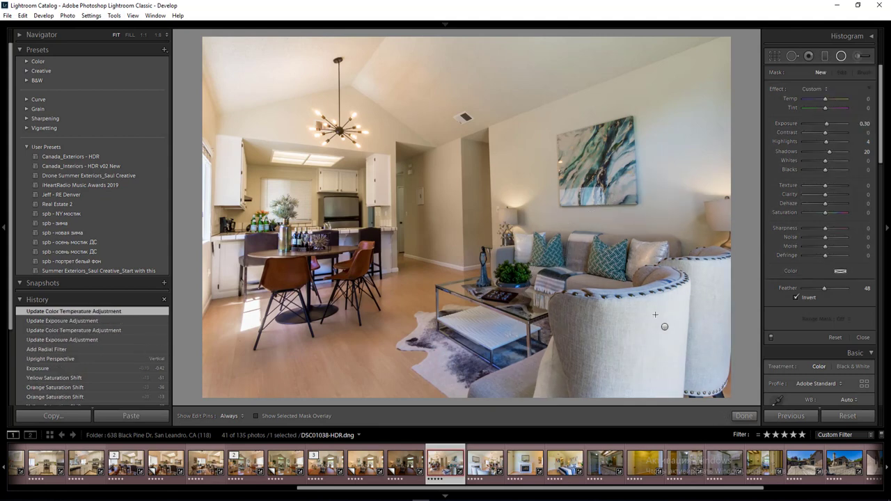
Add a horizontal elliptical radial filter over the sofa and coffee table with exposure 0.80.
left_click_drag(554, 262, 681, 322)
left_click(865, 125)
key("Up")
key("Up")
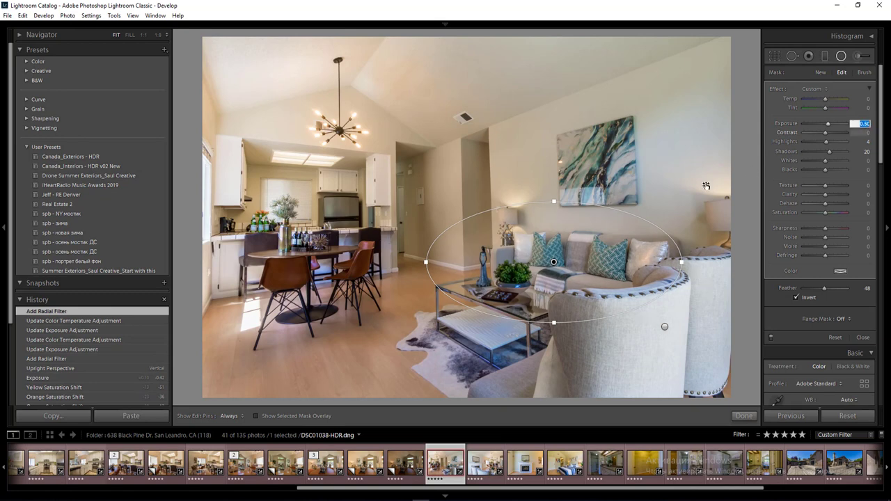
key("Up")
key("Up")
key("Up")
key("Return")
Add an upright elliptical radial filter over the hallway entrance with exposure 0.70.
left_click_drag(441, 203, 502, 292)
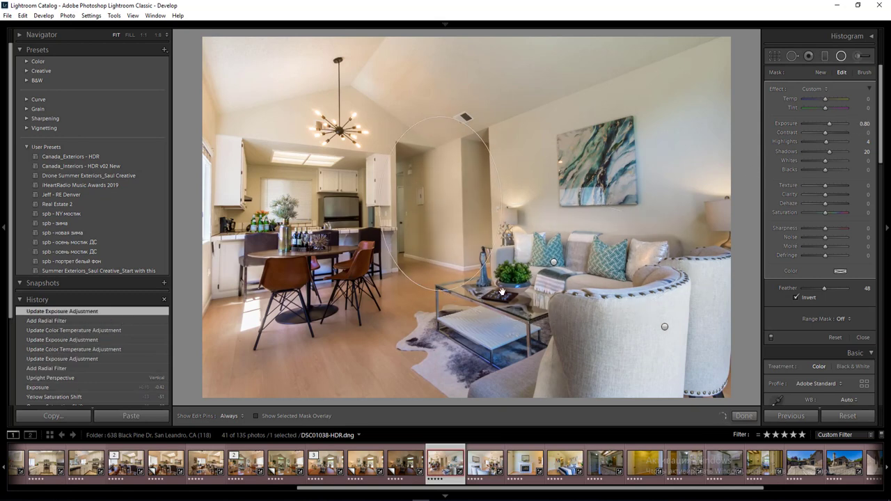
left_click(863, 124)
type("0.7")
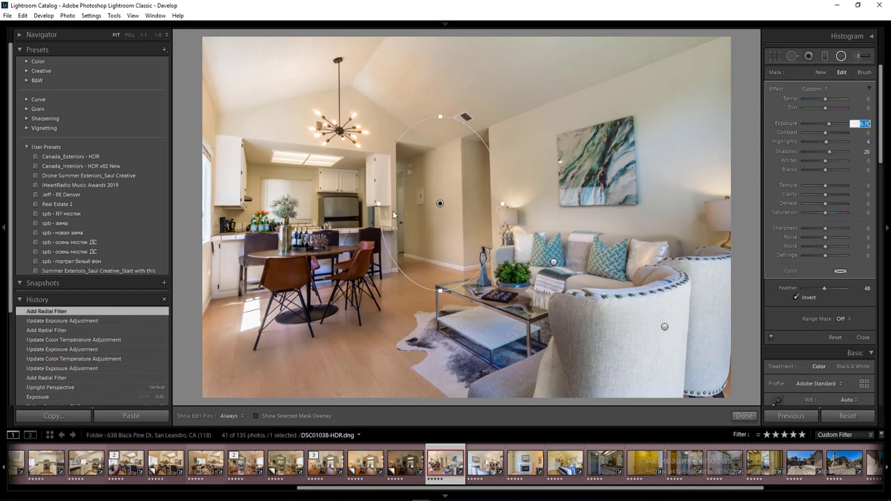
Add an elliptical radial filter with exposure 0.30 over the kitchen counter and centre it above the dining table.
key("Return")
left_click_drag(331, 211, 407, 301)
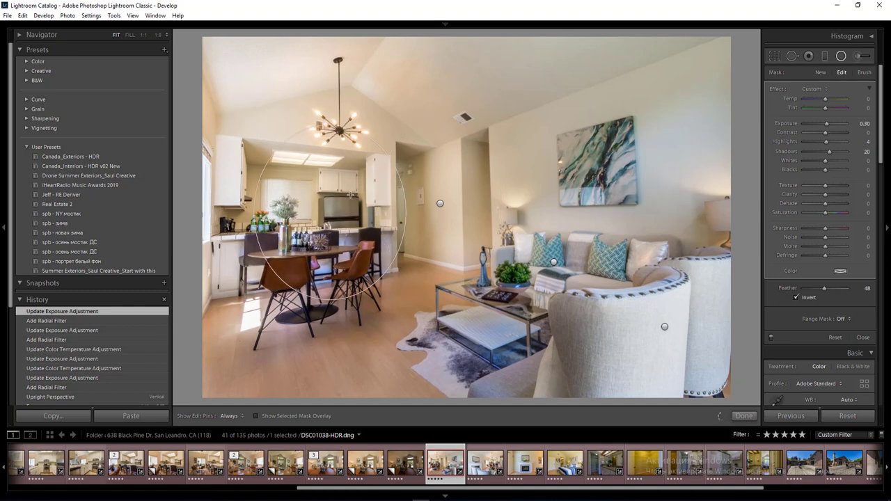
mouse_move(352, 196)
left_mouse_down()
mouse_move(359, 223)
mouse_move(356, 214)
left_mouse_up()
Add a new wide radial filter with exposure 0.30 over the ceiling and upper part of the artwork wall.
left_click(820, 73)
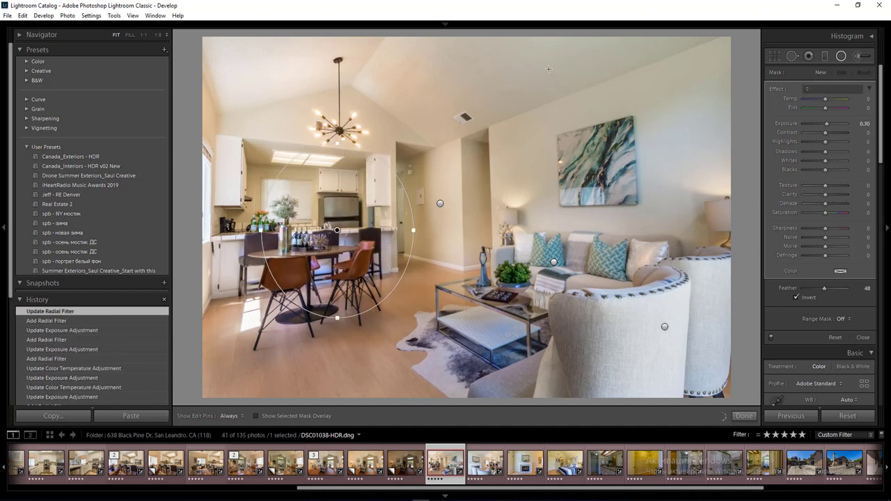
left_click_drag(540, 59, 781, 164)
left_click(333, 349)
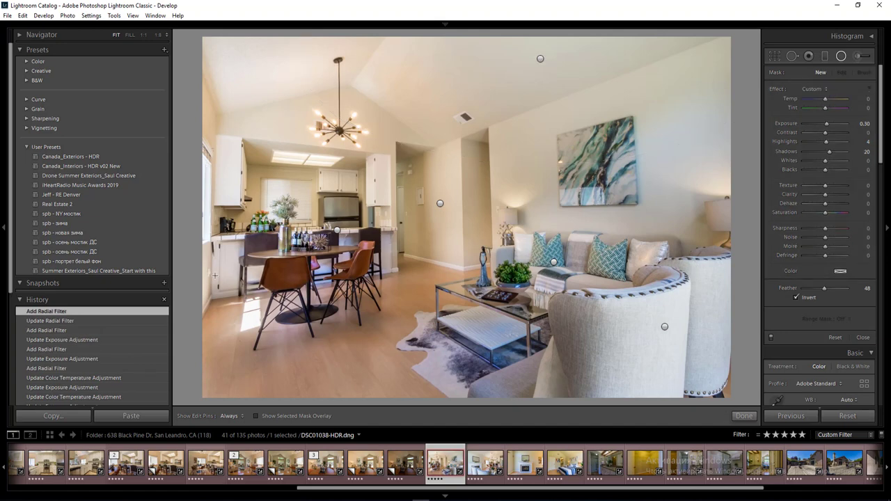
Add a large radial filter over the sunlit floor beside the dining chairs with exposure -0.10 and temperature 15, and finish the local edits.
left_click_drag(215, 275, 380, 430)
left_click_drag(215, 275, 231, 296)
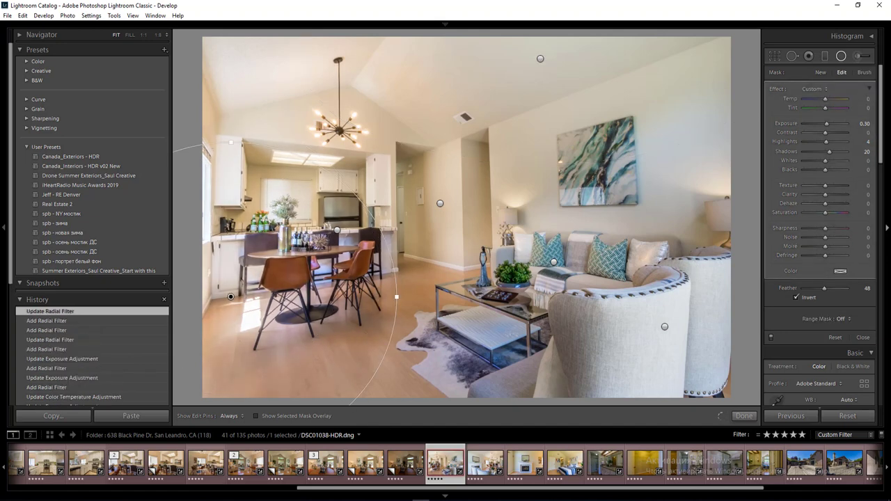
left_click(860, 99)
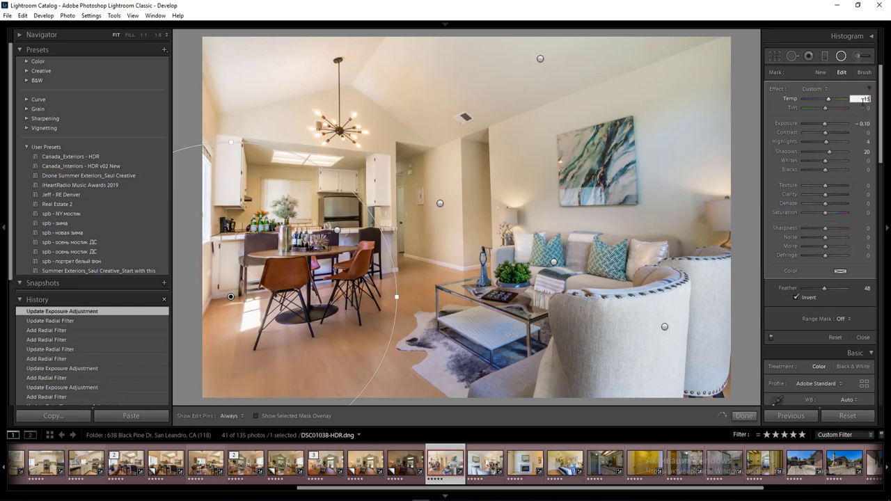
type("-15")
key("Return")
left_click(744, 415)
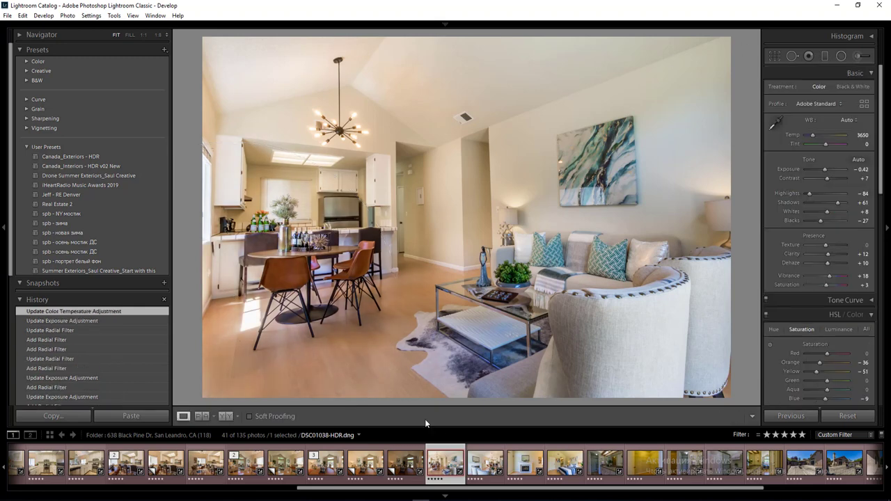
Synchronize the living room photo's settings to DSC01041-HDR.dng and open that photo.
left_click(485, 467, "ctrl")
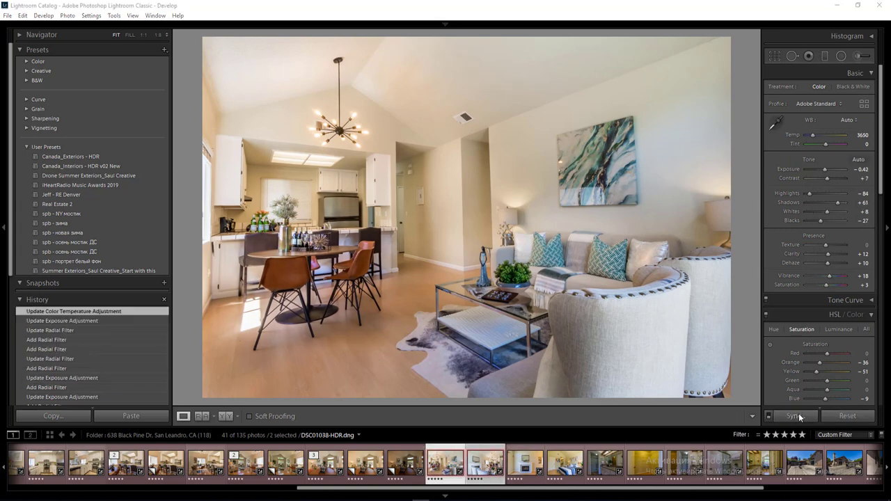
left_click(526, 469)
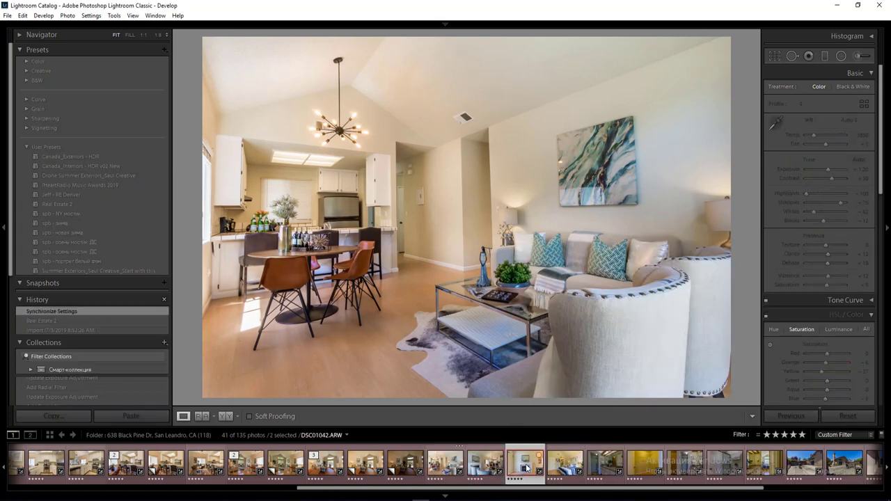
key("Left")
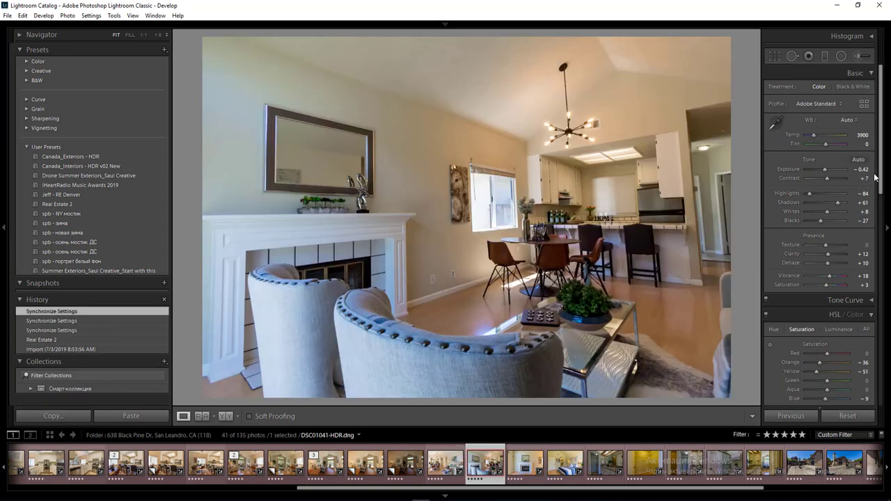
Turn off the Upright perspective correction on DSC01041-HDR.dng and set its temperature to 4050 and exposure to -0.10.
scroll(874, 177, "down", 5)
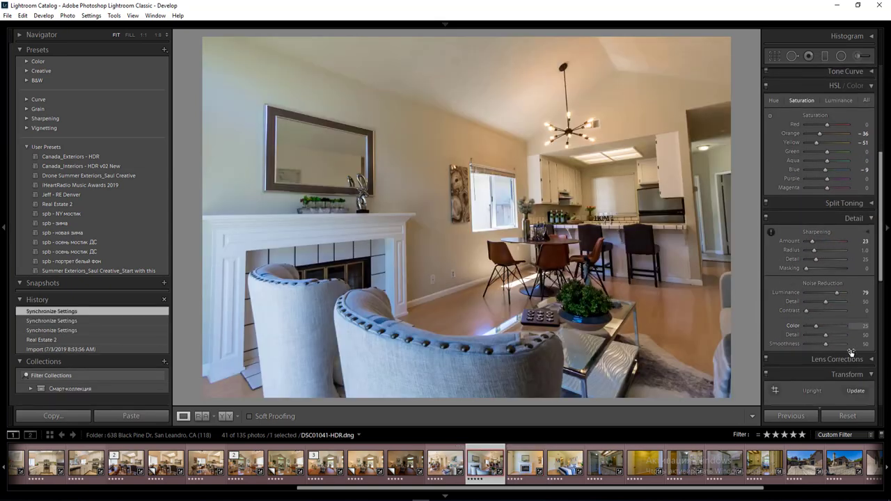
left_click_drag(881, 267, 881, 186)
left_click(786, 309)
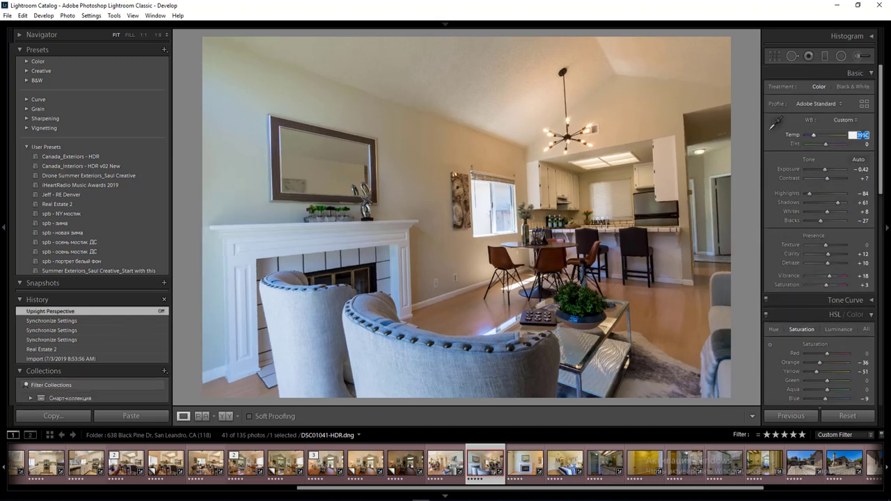
left_click(866, 171)
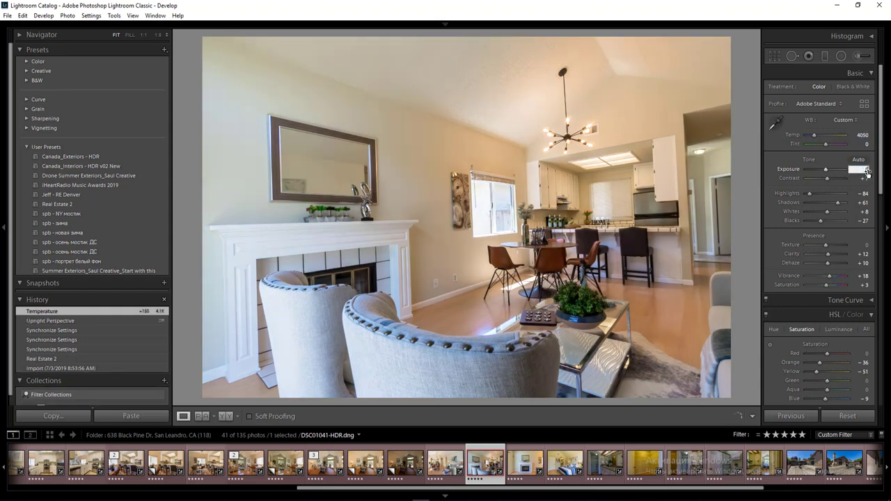
key("Return")
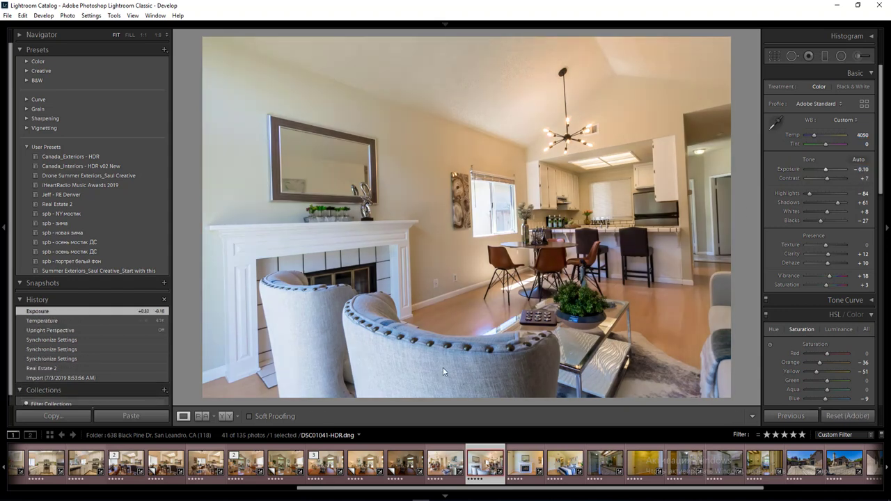
Add a large radial filter over the two foreground armchairs with exposure -0.10 and a warmer temperature.
key("shift+m")
mouse_move(279, 350)
left_mouse_down()
mouse_move(431, 272)
mouse_move(540, 189)
left_mouse_up()
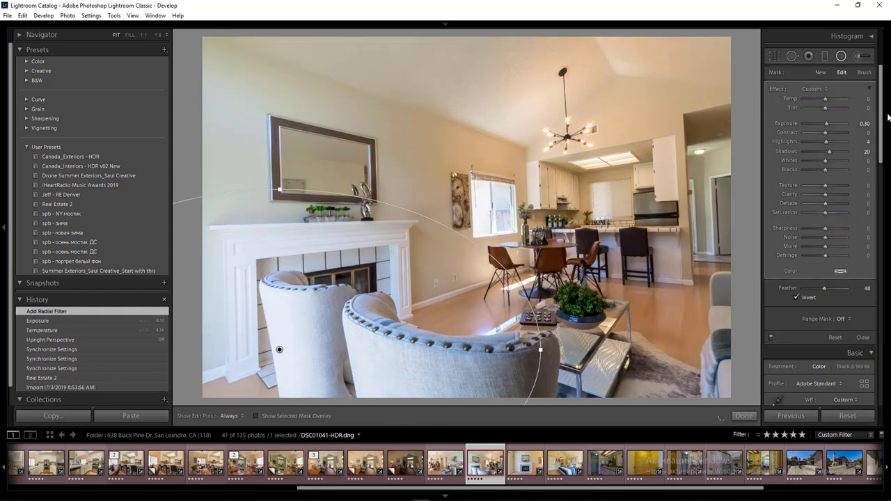
left_click(865, 124)
type("-0.1")
left_click(867, 99)
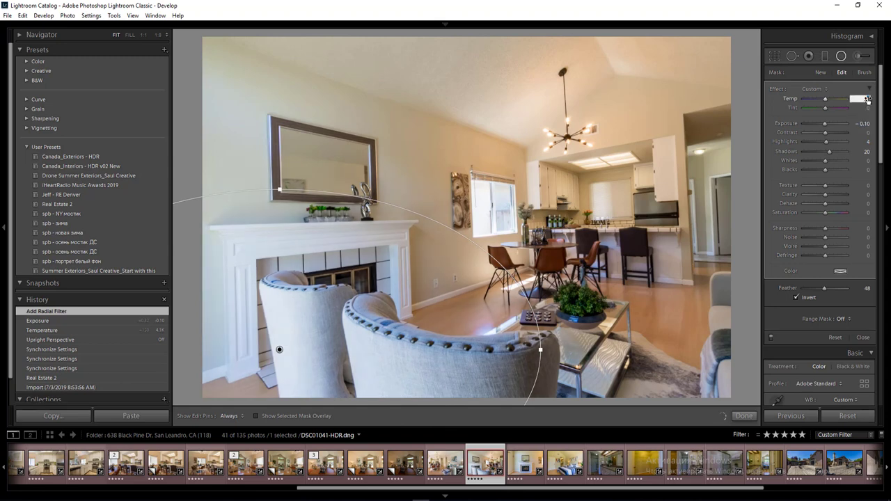
key("Return")
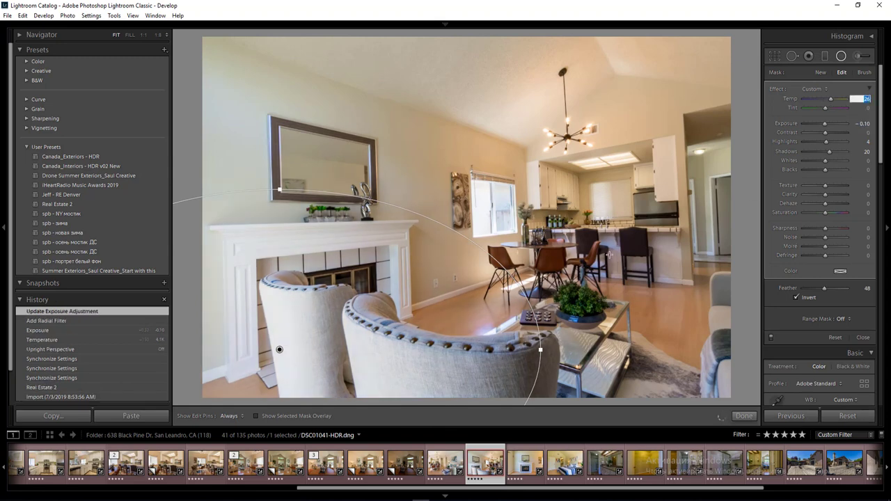
key("Return")
Add two radial filters with exposure 0.30, one over the kitchen bar and one over the vaulted ceiling, and finish the local edits.
left_click(661, 255)
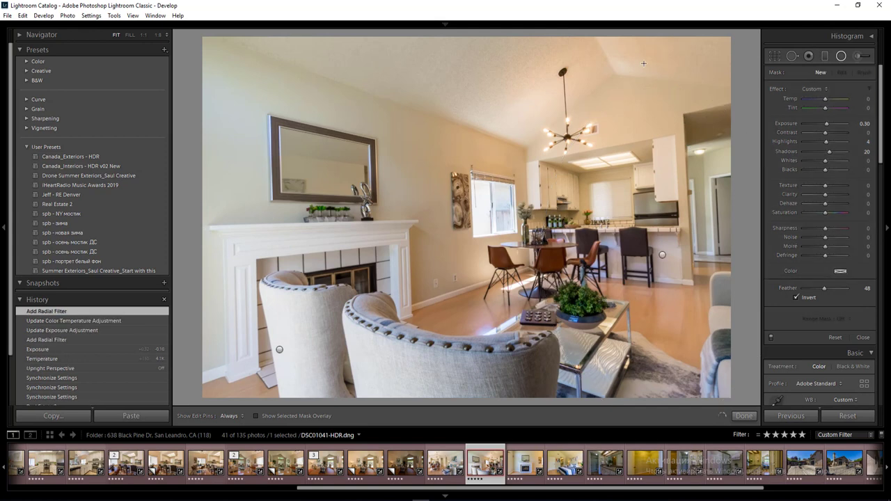
left_click_drag(796, 181, 814, 213)
key("Return")
key("Return")
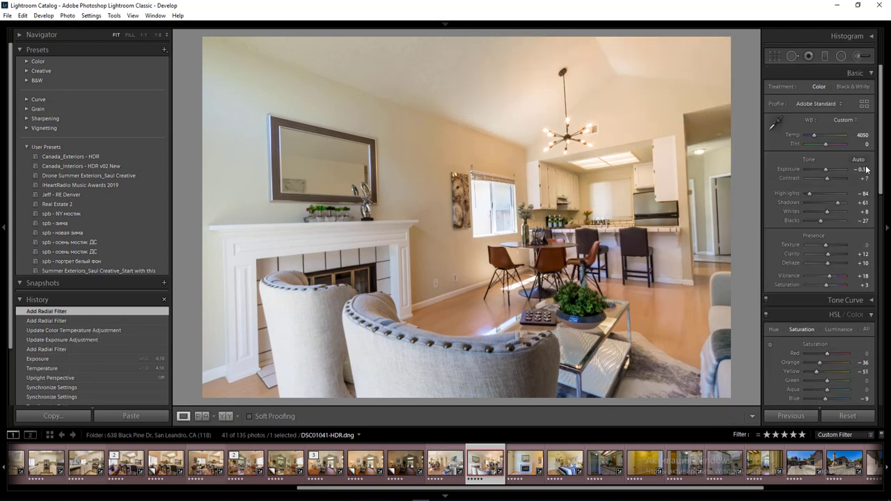
Set the overall exposure of DSC01041-HDR.dng to -0.30.
key("Down")
key("Return")
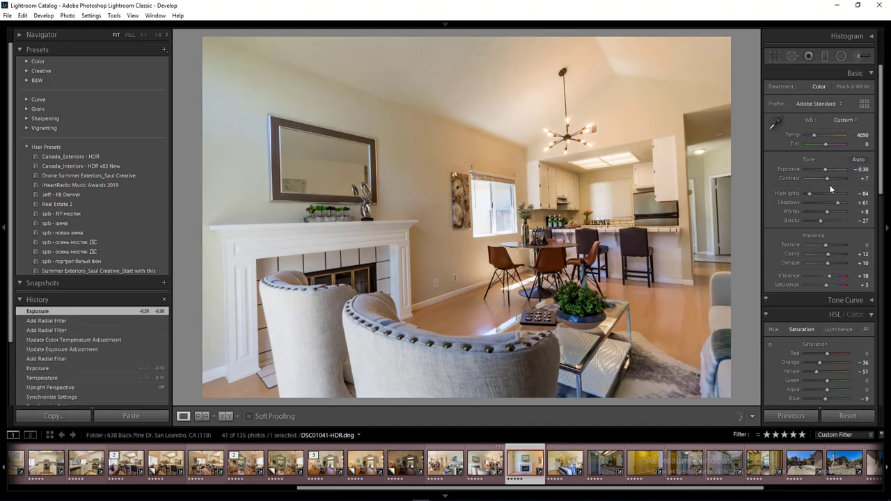
Open the fireplace photo DSC01042.ARW and set its yellow saturation to -47 and blue saturation to -49.
key("Right")
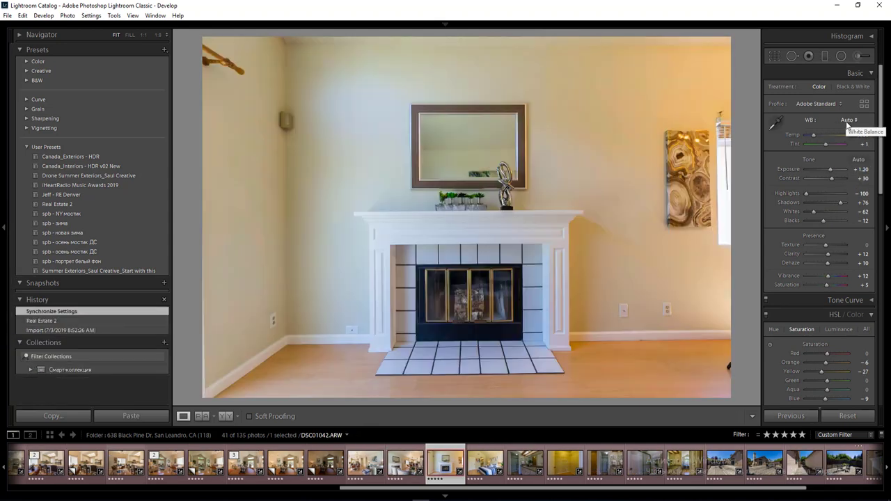
left_click_drag(822, 372, 818, 374)
left_click_drag(881, 193, 889, 266)
scroll(826, 260, "up", 3)
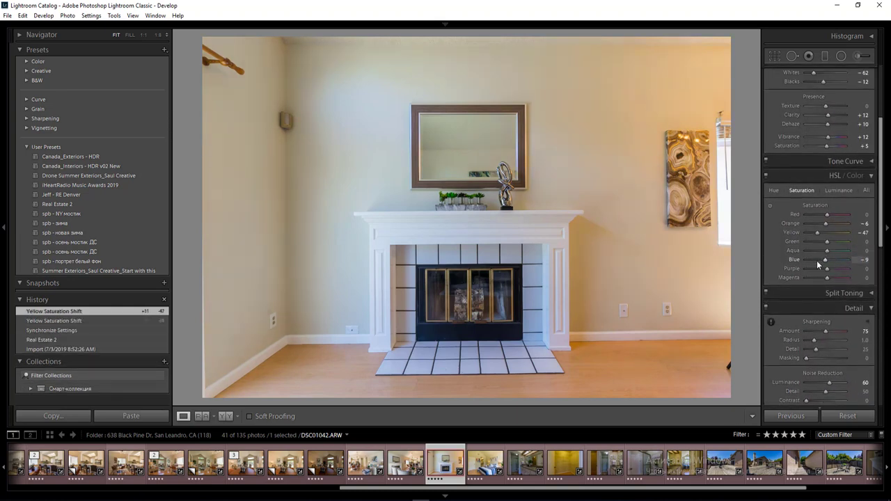
left_click_drag(817, 262, 816, 260)
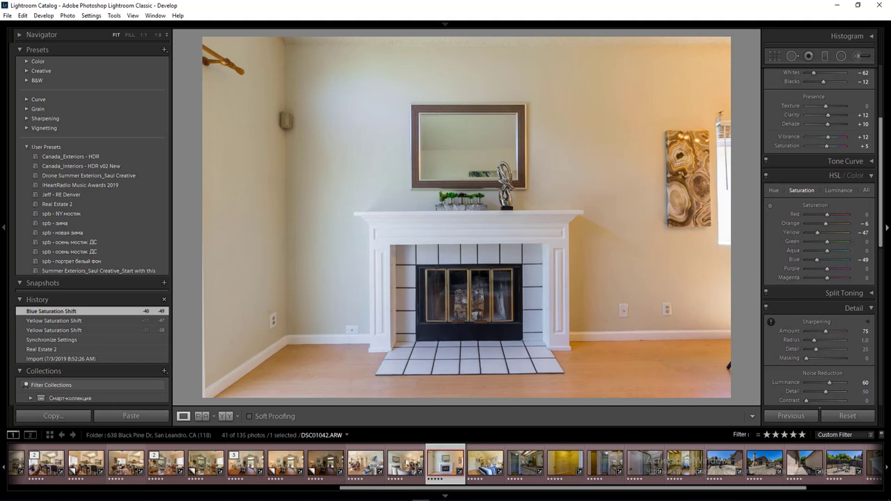
left_click_drag(882, 220, 874, 148)
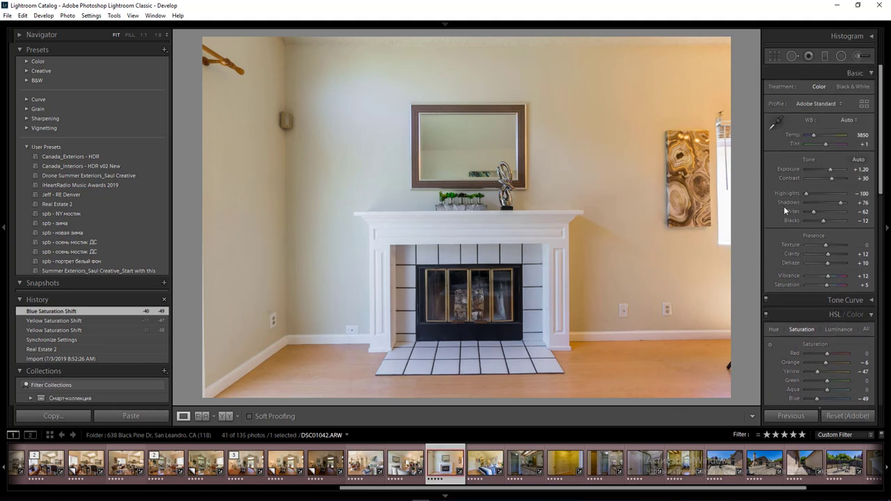
Add a large radial filter around the wall art beside the window, set its exposure to 0 and lower its saturation.
key("shift+m")
mouse_move(665, 139)
left_mouse_down()
mouse_move(578, 299)
mouse_move(592, 315)
left_mouse_up()
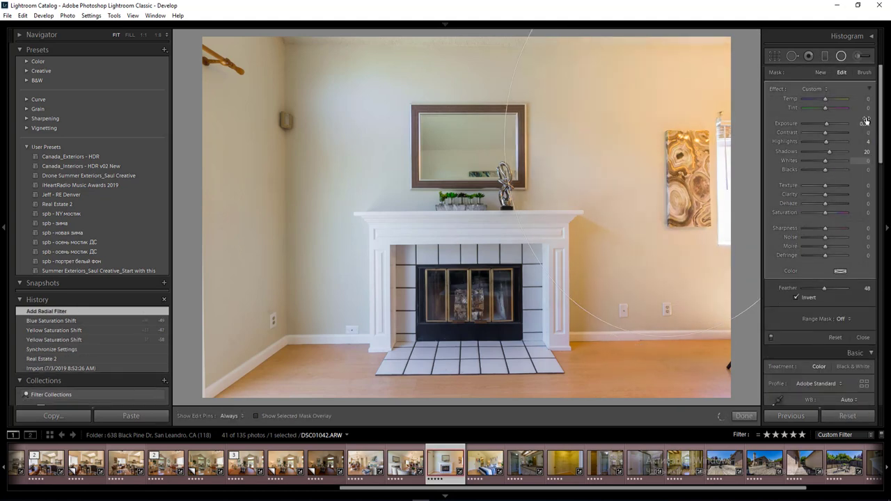
left_click(863, 124)
key("Return")
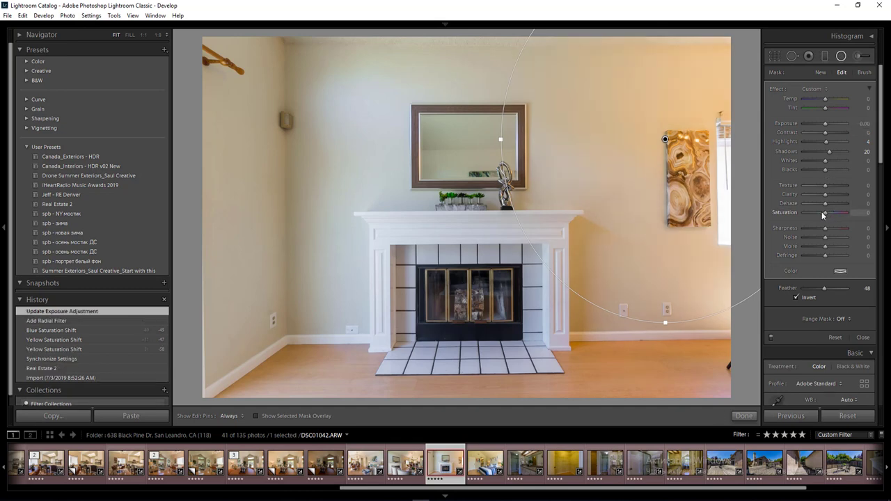
Add a large radial filter over the left wall of the fireplace photo with exposure 0 and temperature 15.
left_click(257, 158)
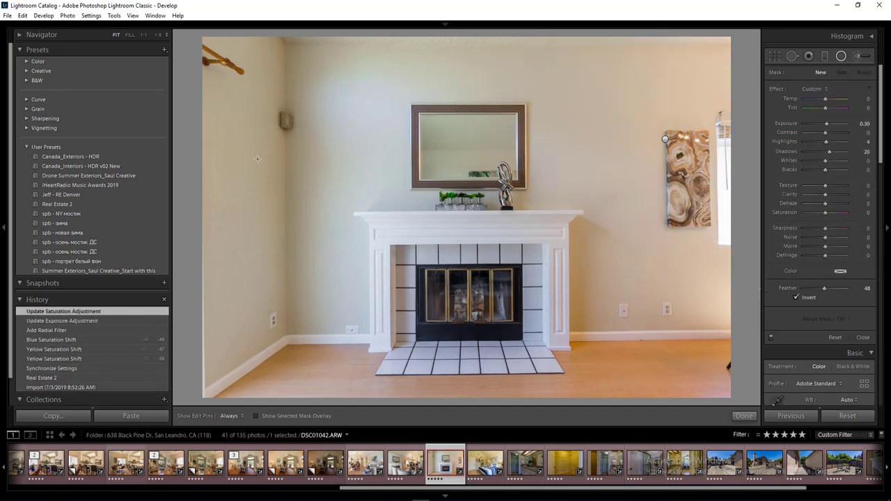
left_click_drag(419, 352, 453, 392)
left_click(862, 124)
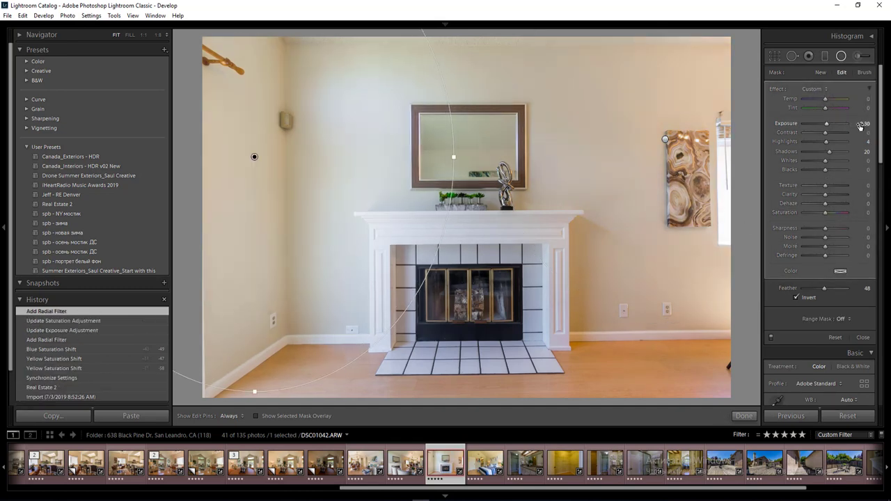
type("0")
left_click(867, 99)
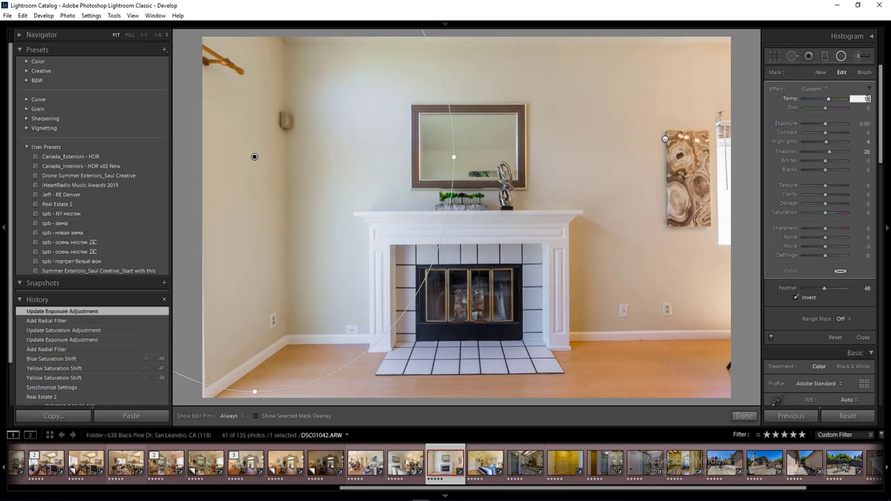
type("15")
key("Return")
key("Return")
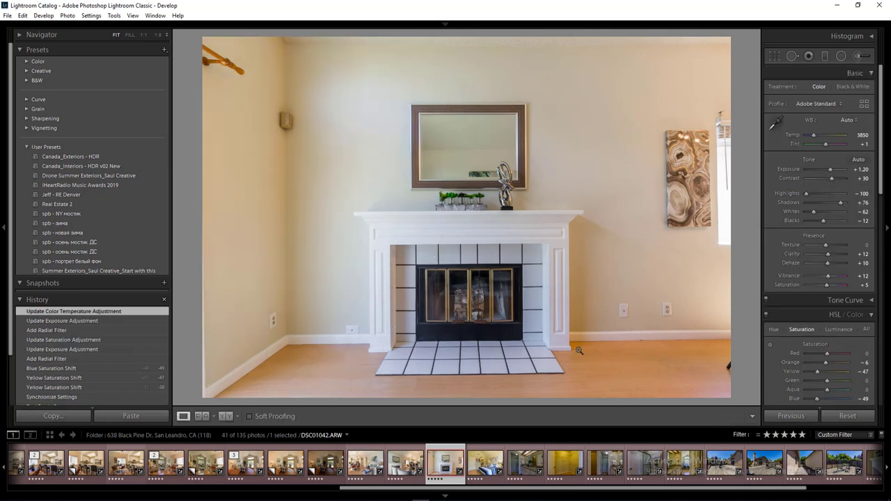
Add a radial filter over the floor in the photo's lower-left corner and set its exposure to −0.40.
key("shift+m")
left_click_drag(283, 362, 464, 247)
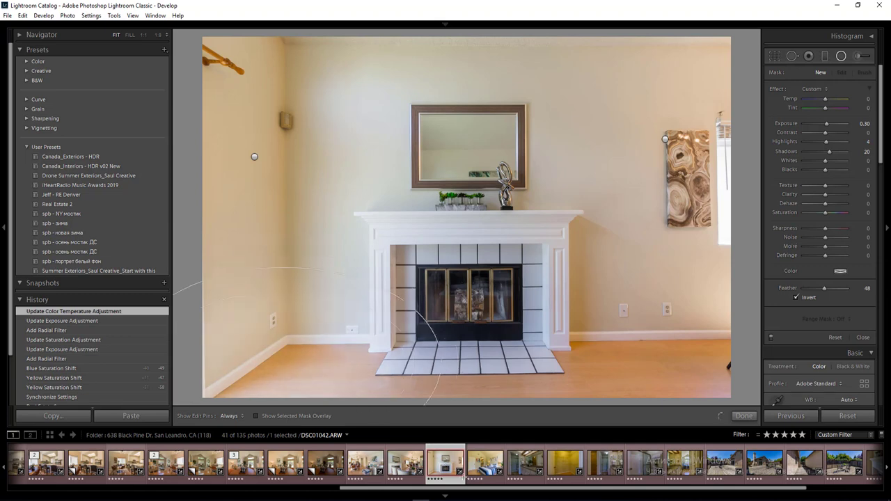
key("Down")
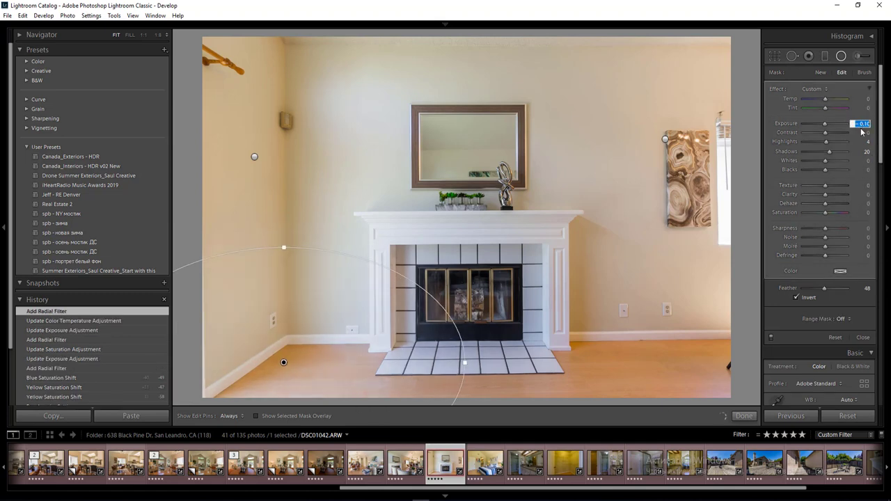
key("Up")
key("Return")
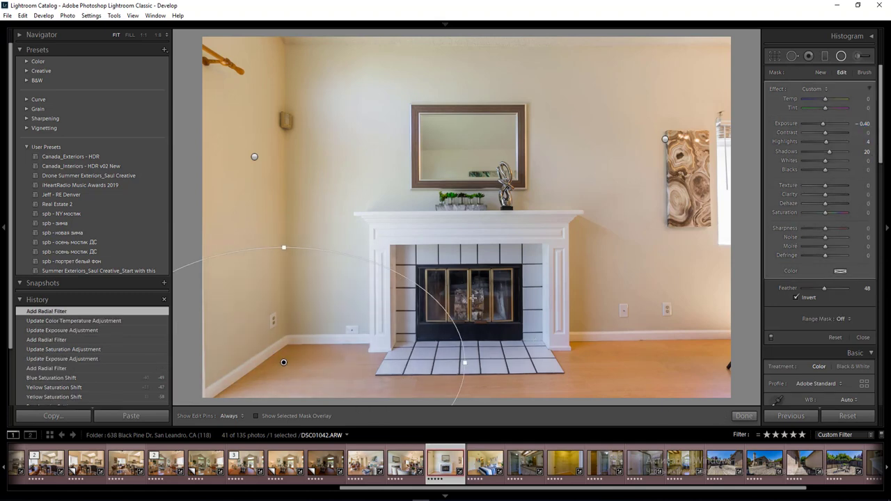
key("shift+m")
Go to the bedroom photo and set its yellow saturation to −49 and orange saturation to −22.
key("Right")
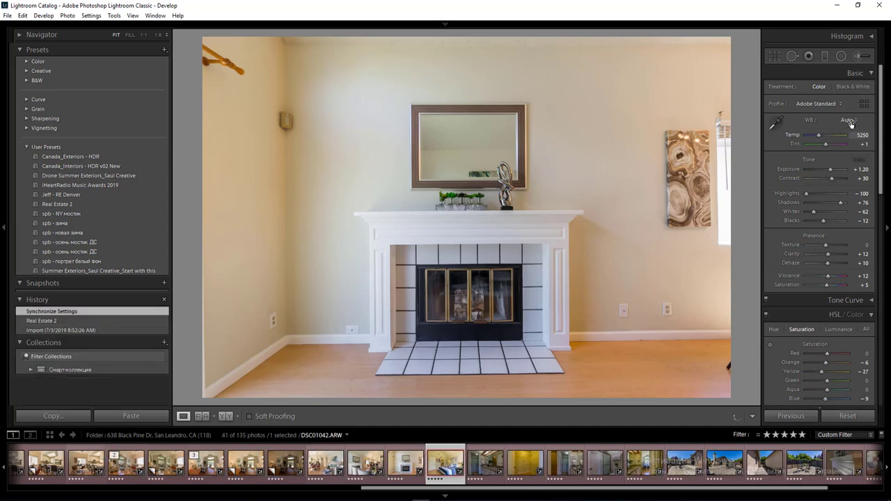
left_click_drag(814, 372, 822, 363)
left_click(822, 364)
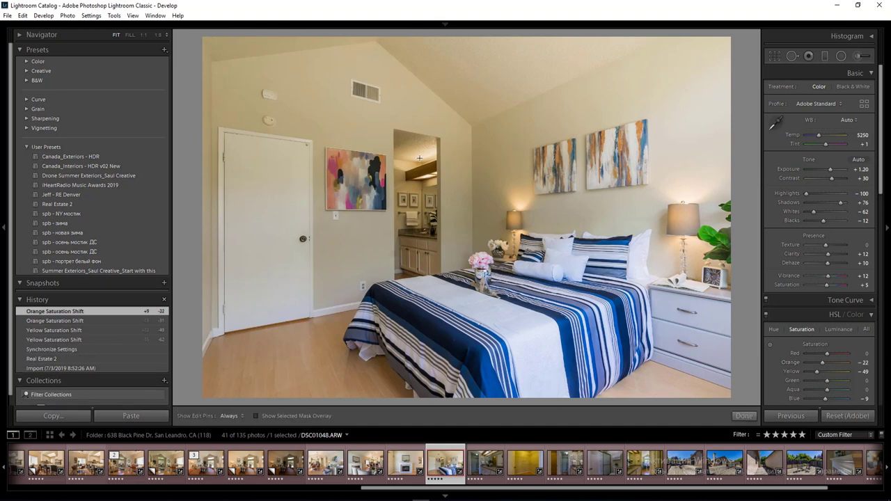
Add a large radial filter over the bedroom's door wall and a smaller one over the bathroom doorway, both with exposure 0.30.
key("shift+m")
mouse_move(373, 126)
left_mouse_down()
mouse_move(522, 245)
mouse_move(584, 318)
left_mouse_up()
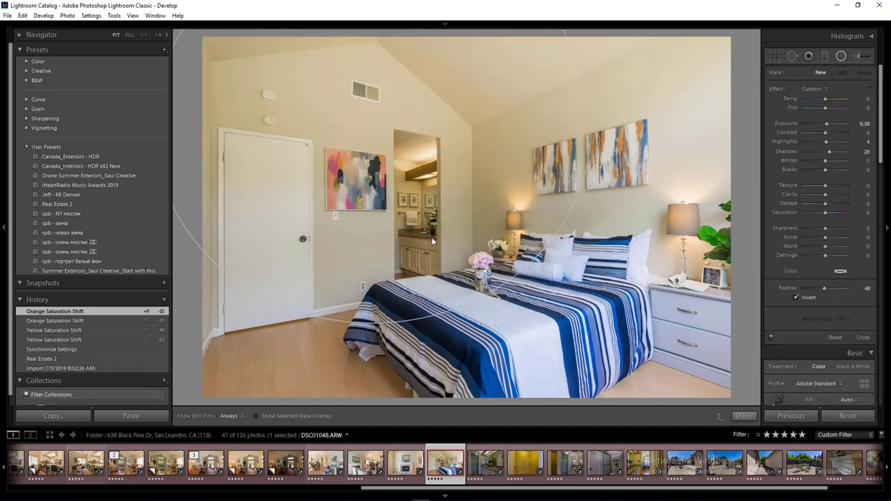
left_click_drag(410, 199, 470, 280)
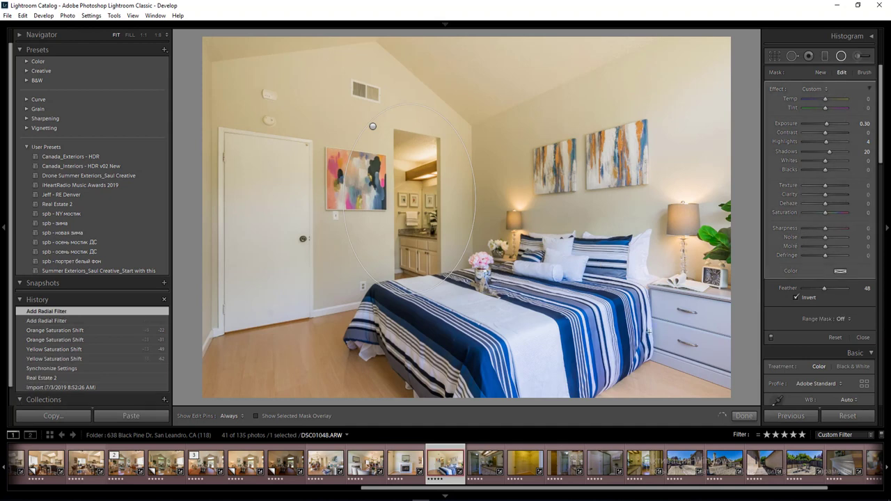
Add a radial filter centred on the bed with exposure −0.20 and temperature 22.
left_click_drag(615, 320, 615, 320)
left_click_drag(775, 417, 831, 471)
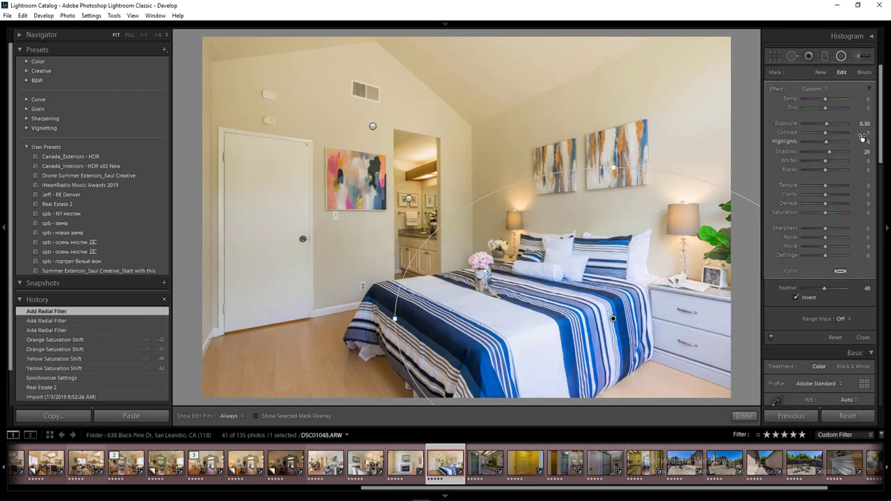
key("Down")
left_click(866, 100)
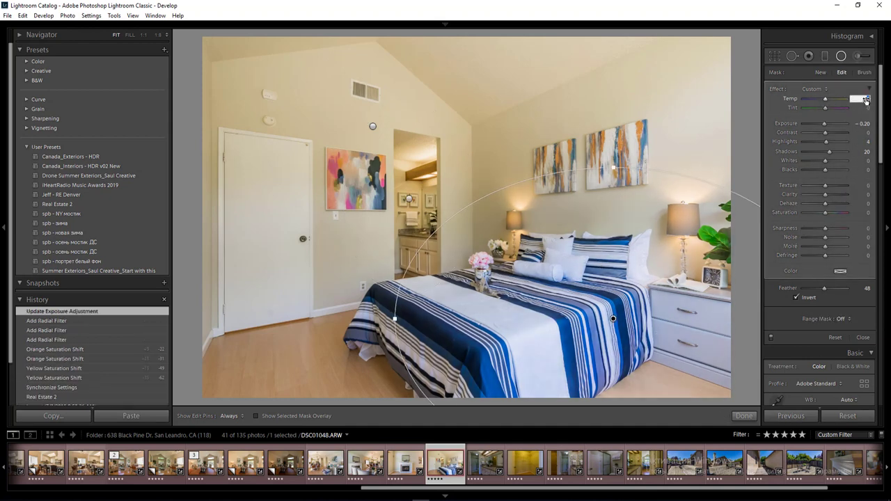
key("Up")
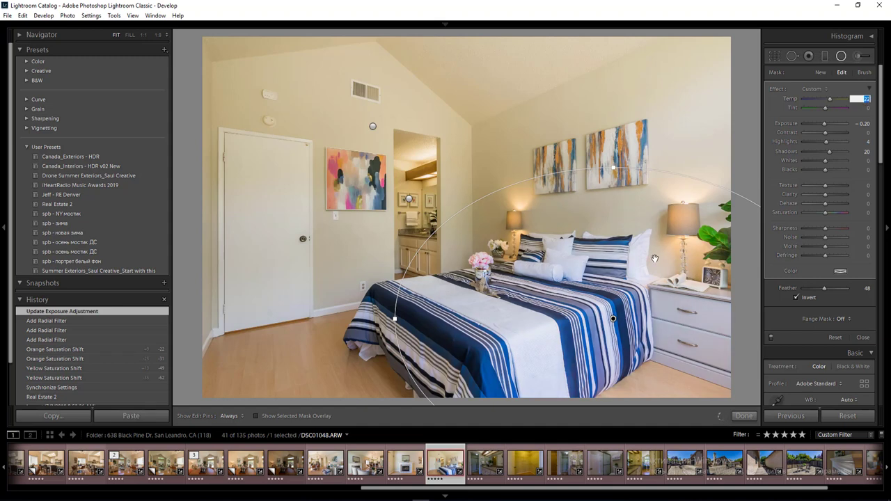
Shift the bed's radial filter down and to the left, and set its exposure to −0.50.
left_click_drag(630, 281, 607, 315)
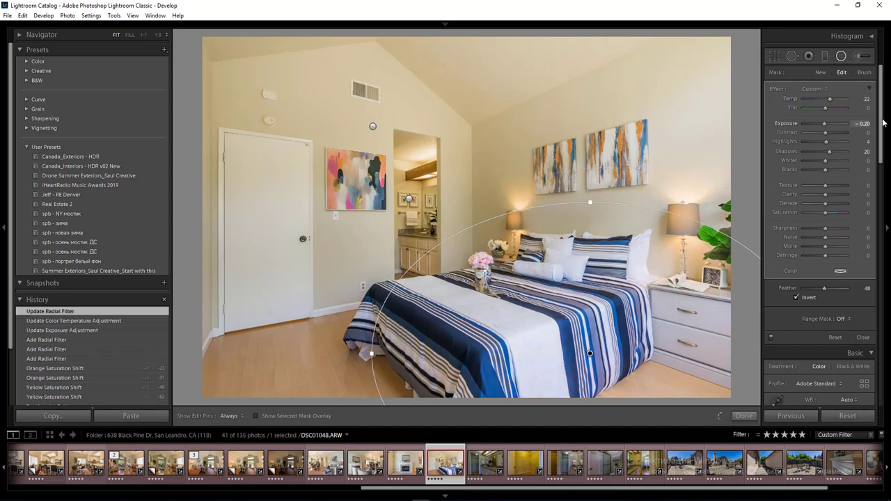
key("Return")
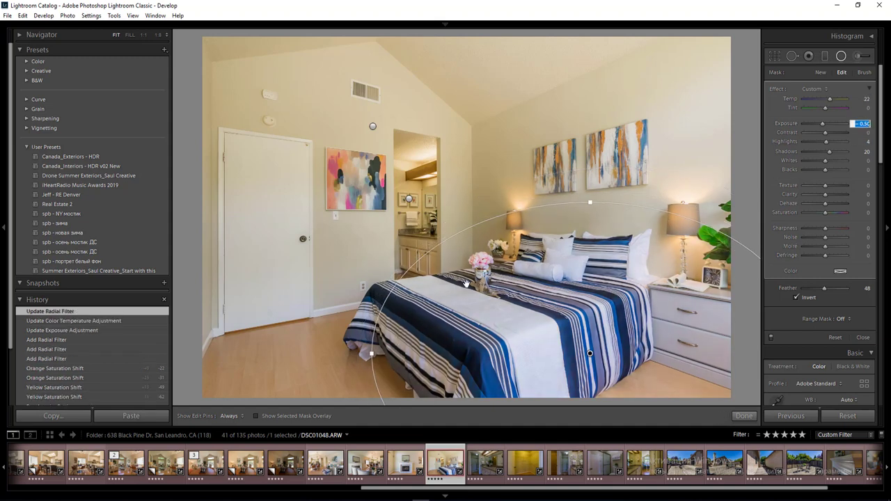
key("Return")
left_click(841, 57)
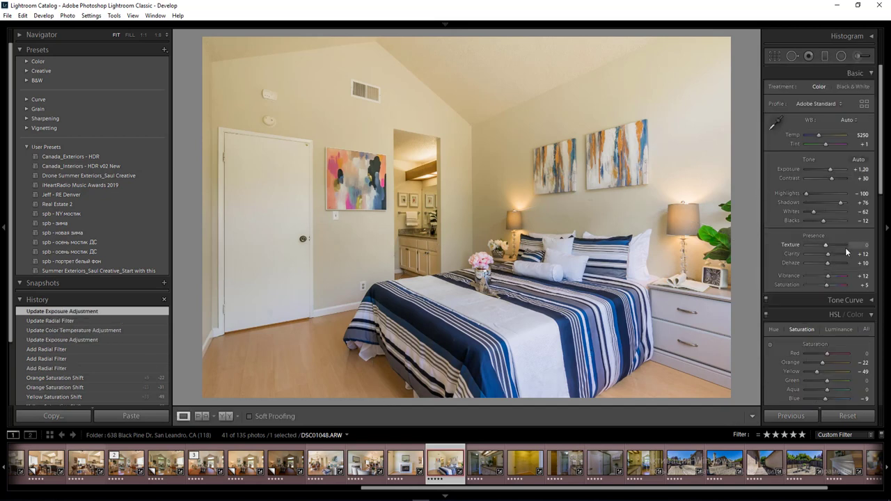
Set the bedroom photo's temperature to 5150, yellow saturation to −53 and orange saturation to −29.
key("Return")
left_click_drag(816, 372, 820, 362)
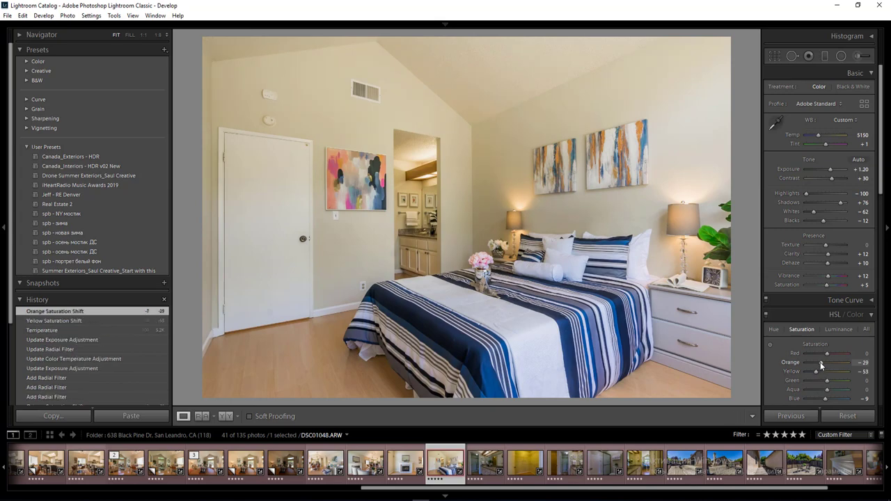
On the bathroom photo, set exposure to +1.40, temperature to 3400, yellow saturation to −42 and orange saturation to −24.
key("Right")
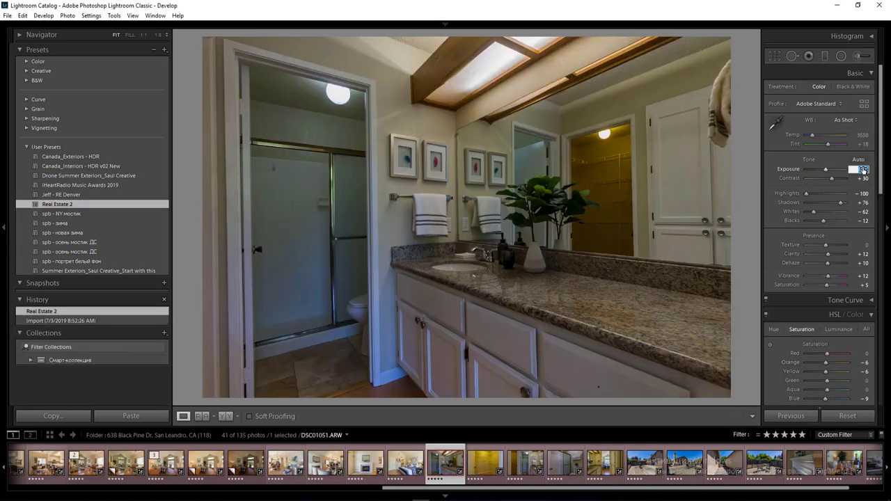
type("1,4")
key("Return")
left_click(863, 136)
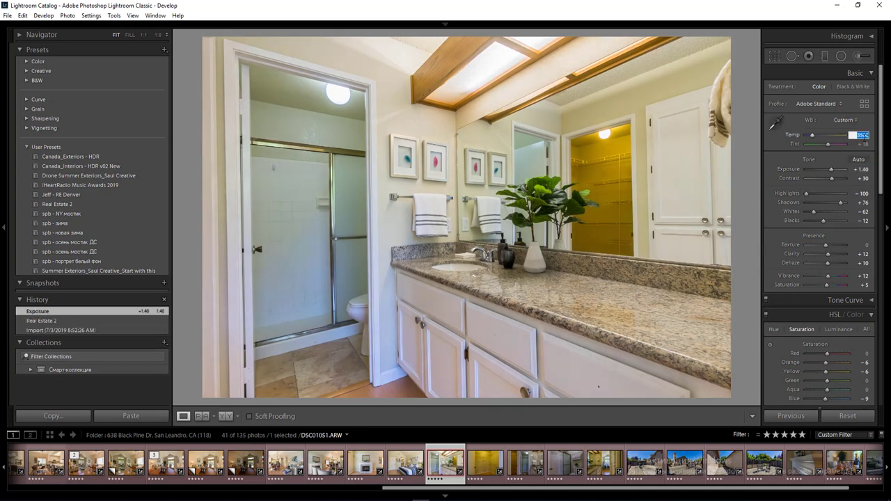
type("3400")
key("Return")
left_click_drag(825, 371, 821, 367)
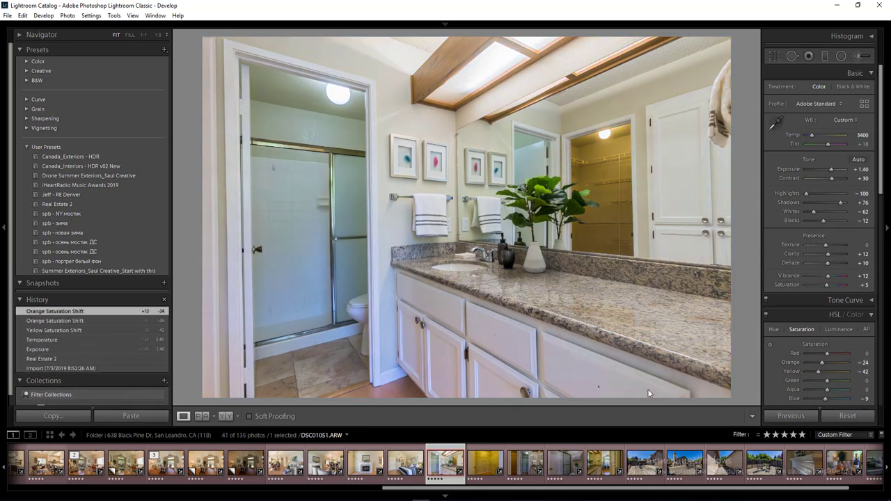
Add a radial filter over the shower room floor with exposure −0.40 and temperature 15.
key("shift+m")
left_click_drag(329, 365, 573, 215)
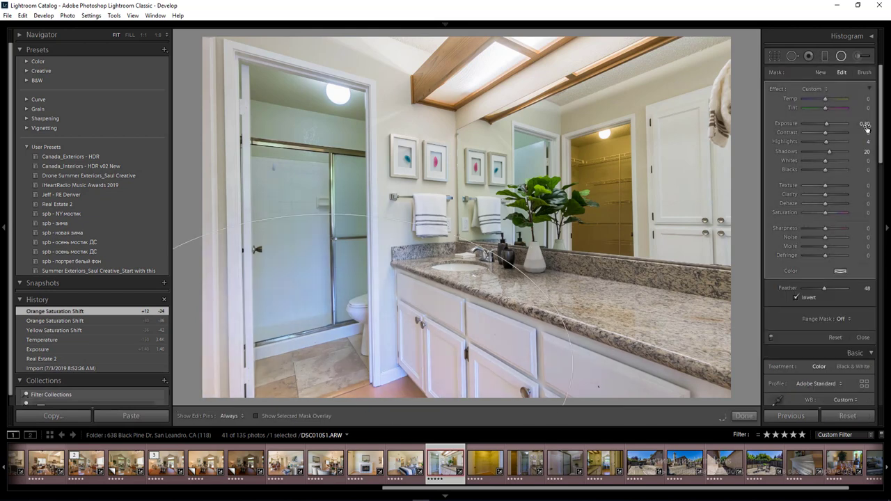
left_click(865, 125)
type("-0.4")
left_click(867, 99)
type("15")
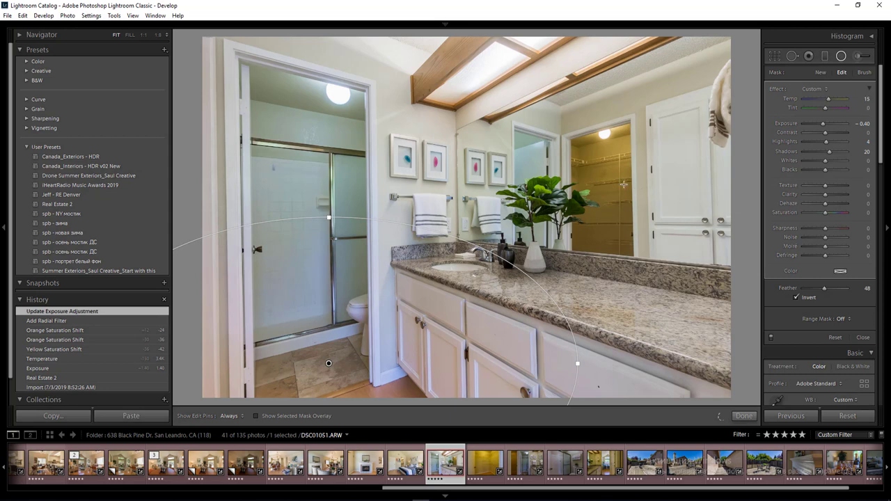
Cover the closet's mirror reflection with a slightly left-shifted radial filter at saturation −41, and set the photo's blue saturation to −42.
left_click_drag(605, 194, 649, 271)
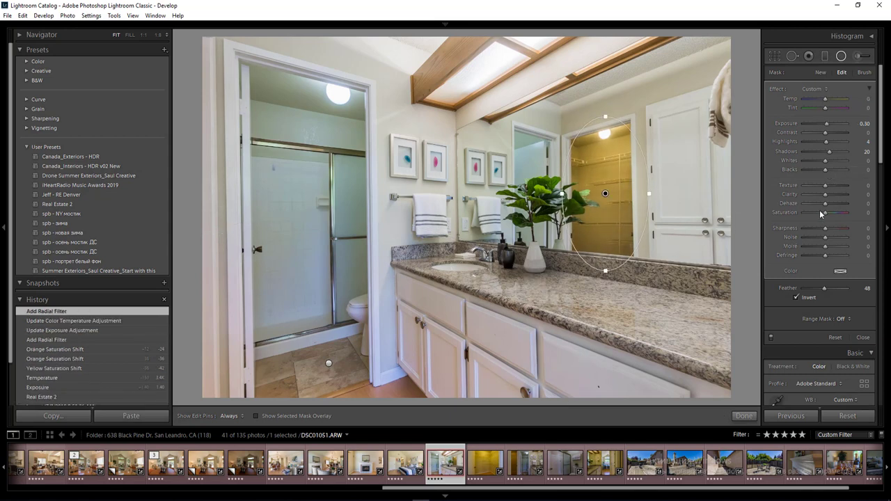
left_click_drag(816, 213, 817, 213)
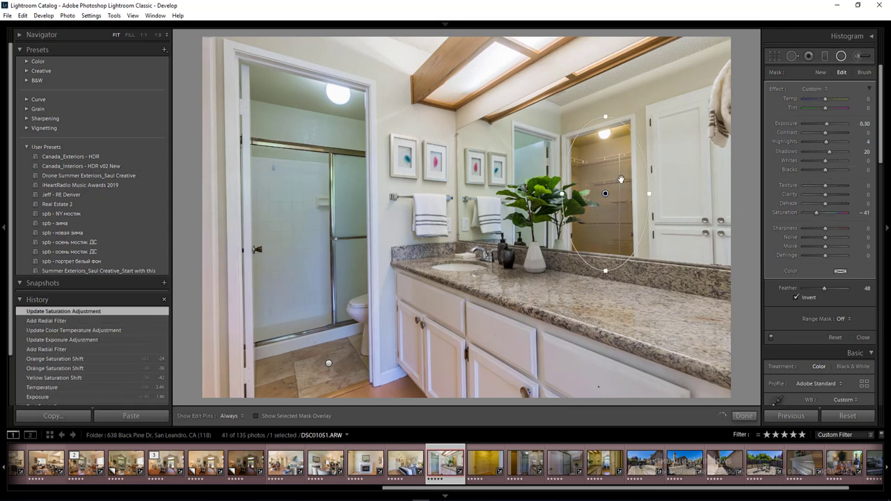
left_click_drag(618, 180, 611, 180)
key("shift+m")
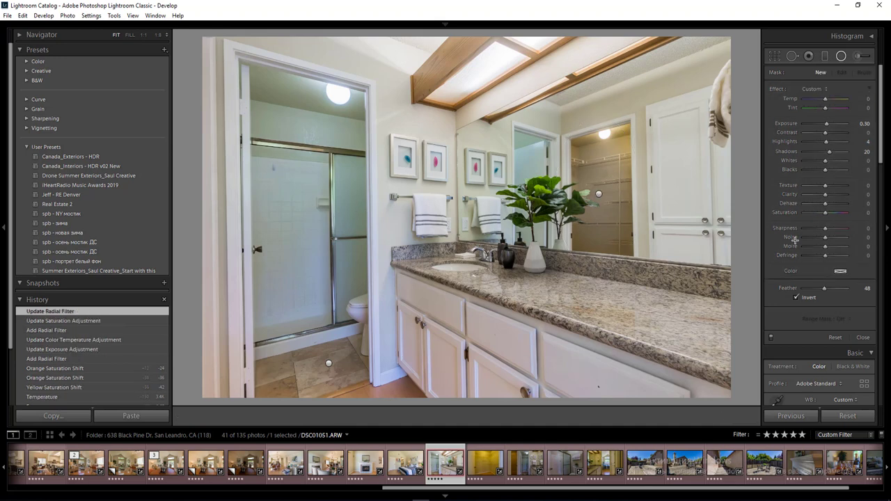
left_click_drag(820, 399, 819, 400)
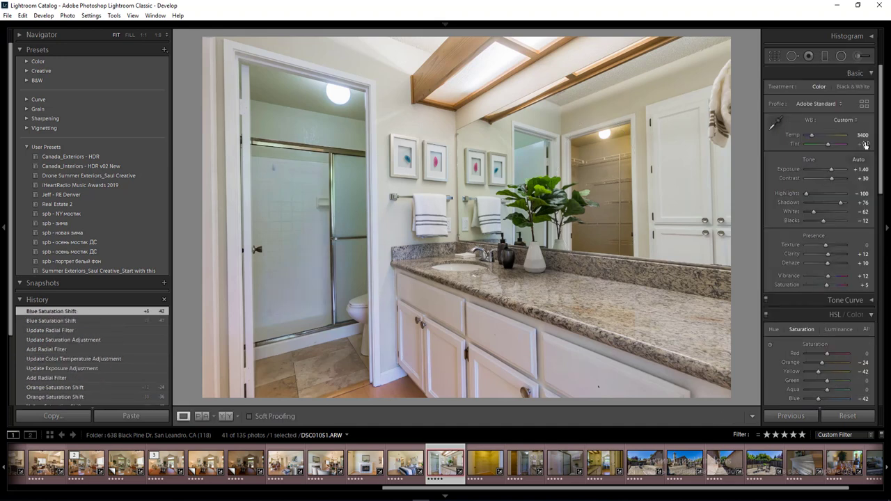
On the yellow closet photo, apply Auto white balance and set the yellow saturation to −87.
key("Right")
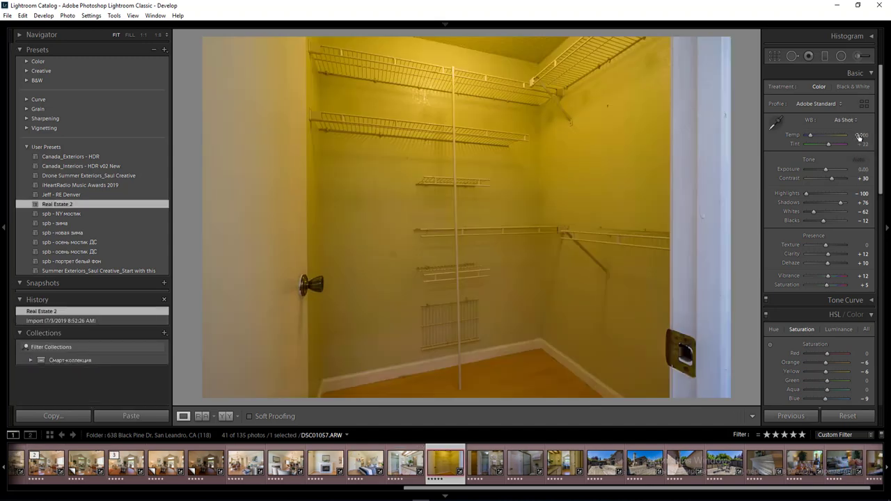
left_click(849, 119)
left_click(834, 144)
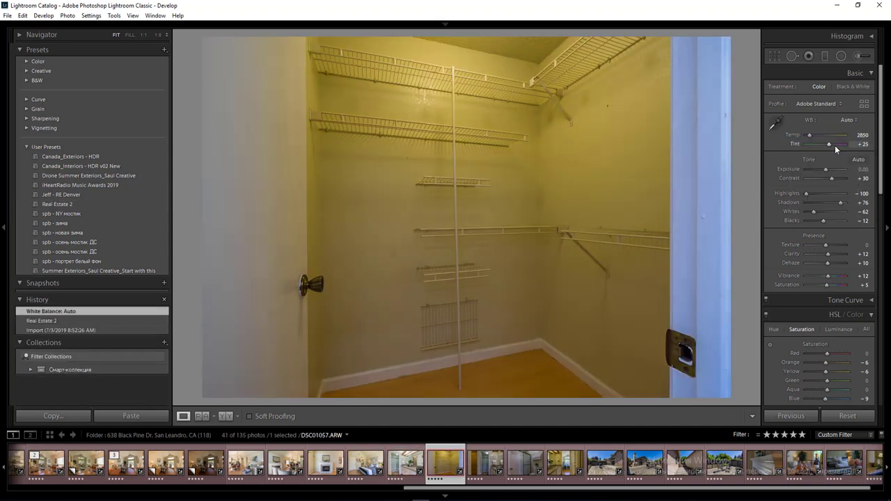
left_click(808, 373)
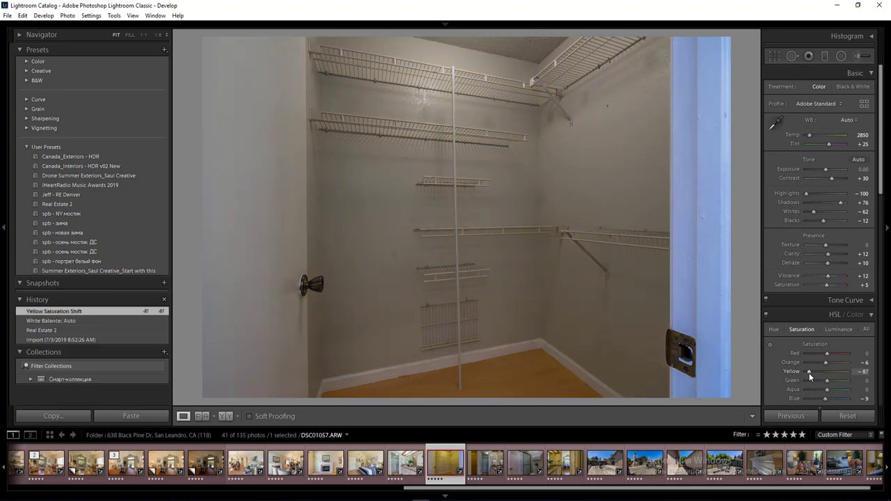
Sample the closet wall as the neutral white balance target and set the orange saturation to −27.
left_click(774, 124)
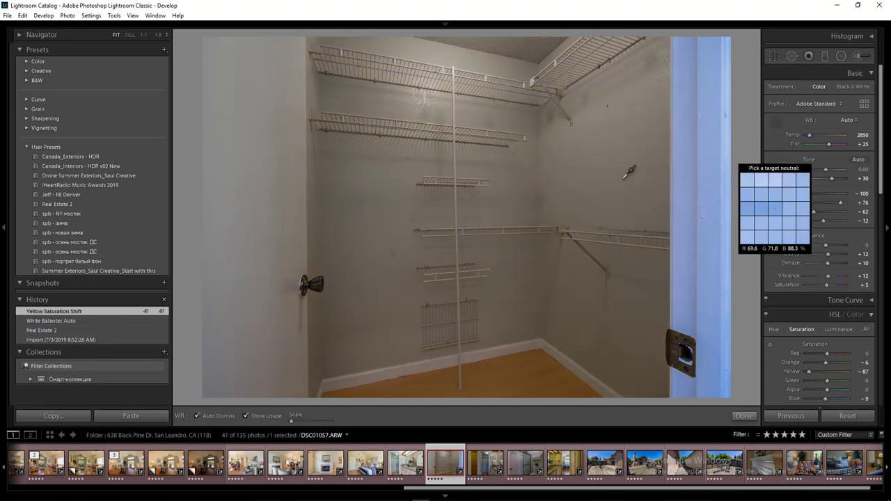
left_click(537, 194)
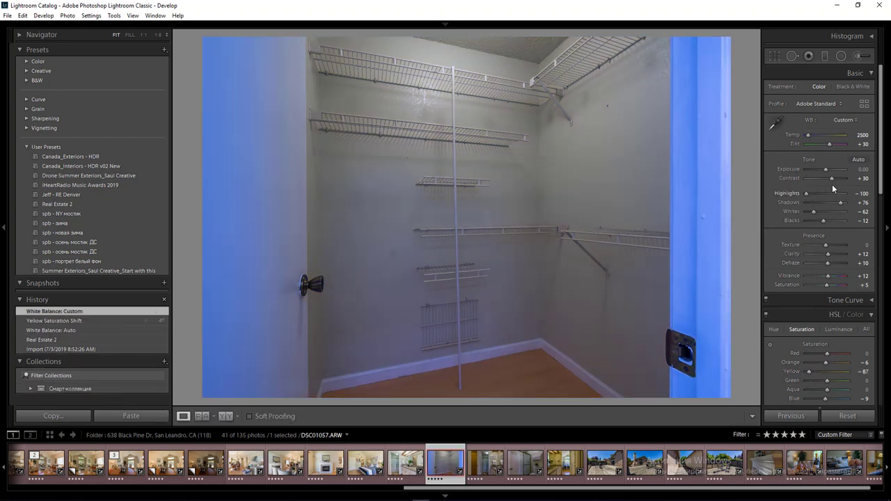
left_click_drag(825, 367, 809, 369)
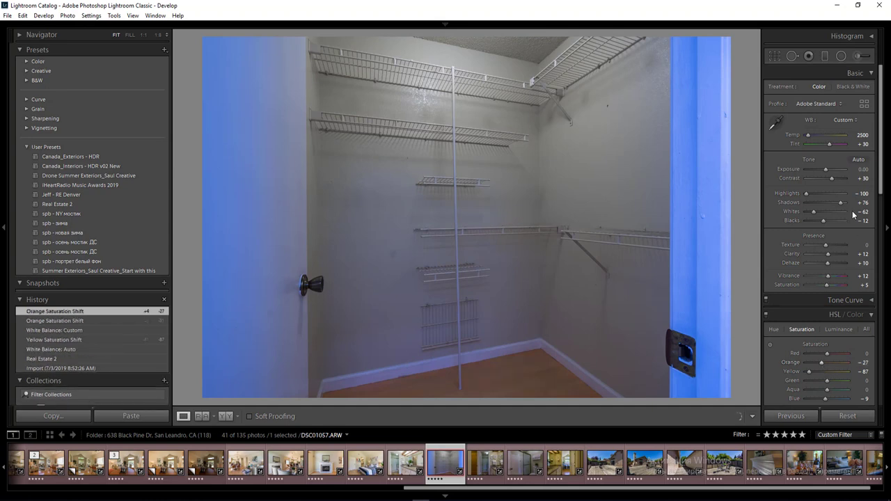
On the empty closet photo, set the exposure to +1.00, blue saturation to −58 and temperature to 2950.
type("1")
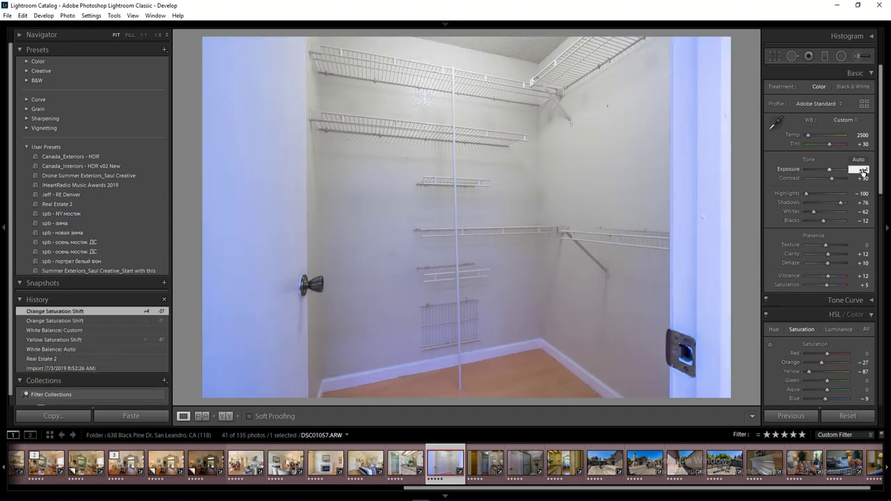
left_click_drag(880, 162, 888, 195)
left_click(816, 322)
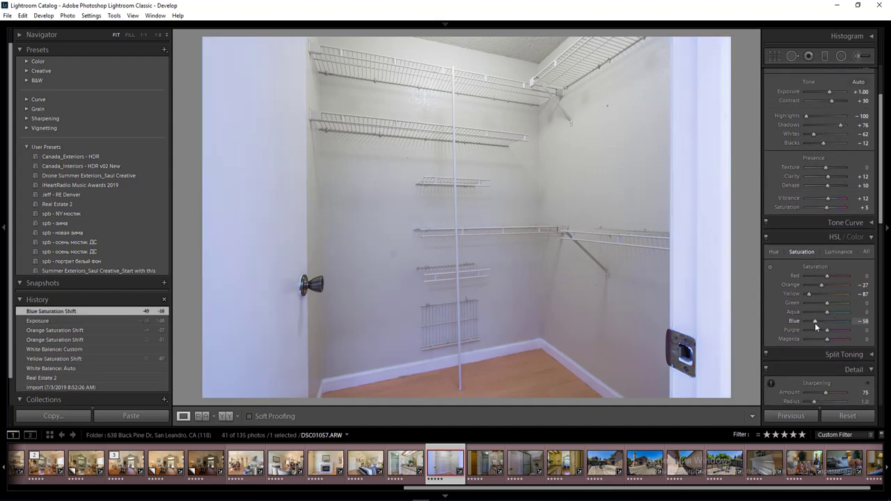
left_click_drag(877, 230, 877, 160)
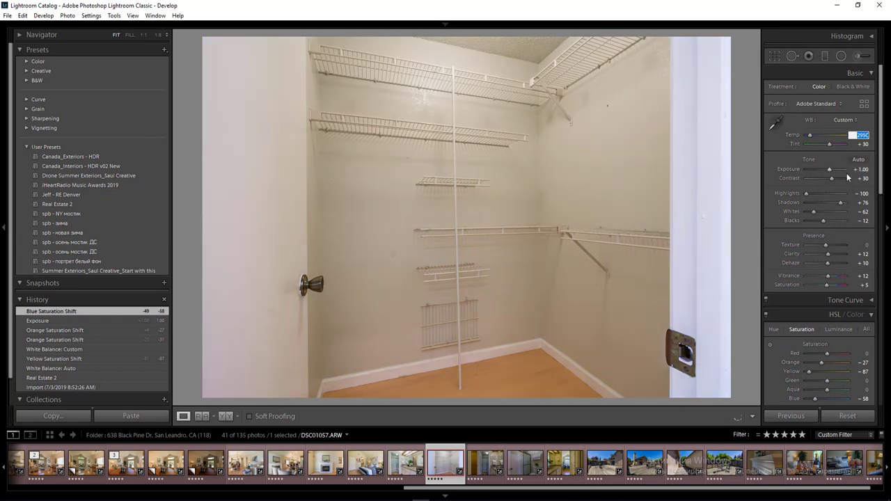
key("Return")
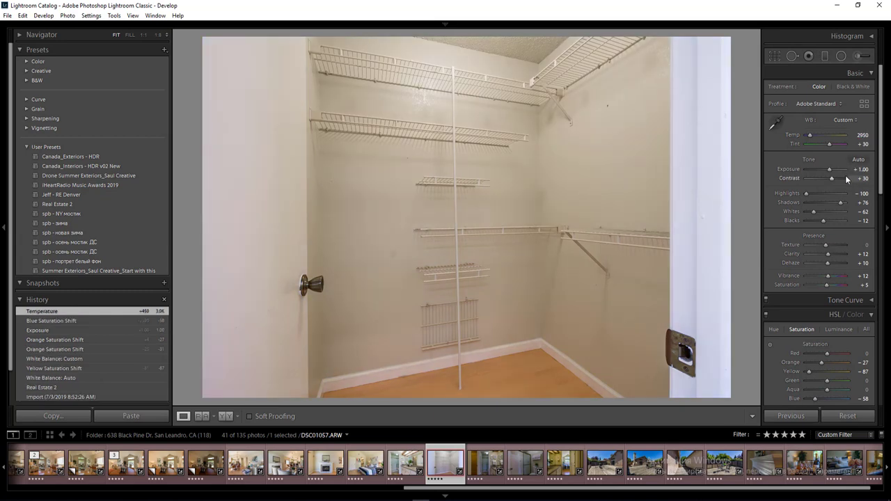
On the next photo, with the yellow closet doorway and sink, set the exposure to +1.40 and the temperature to 3450.
key("Right")
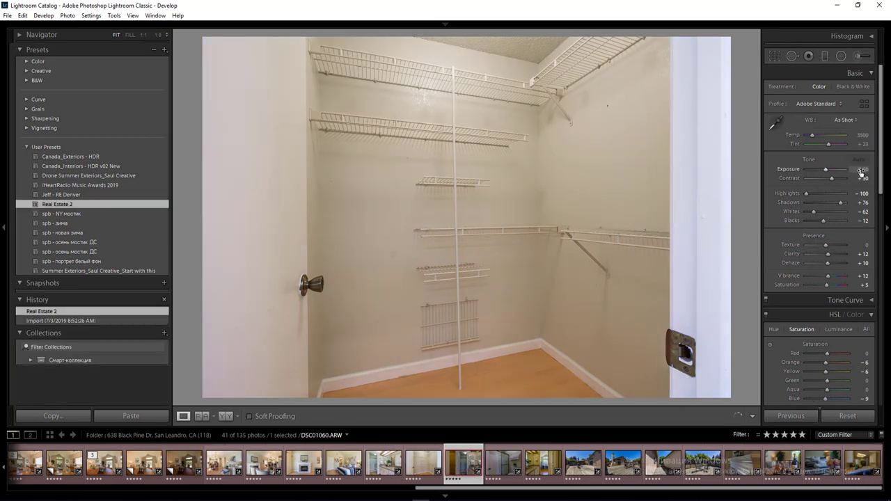
type("1.4")
key("Return")
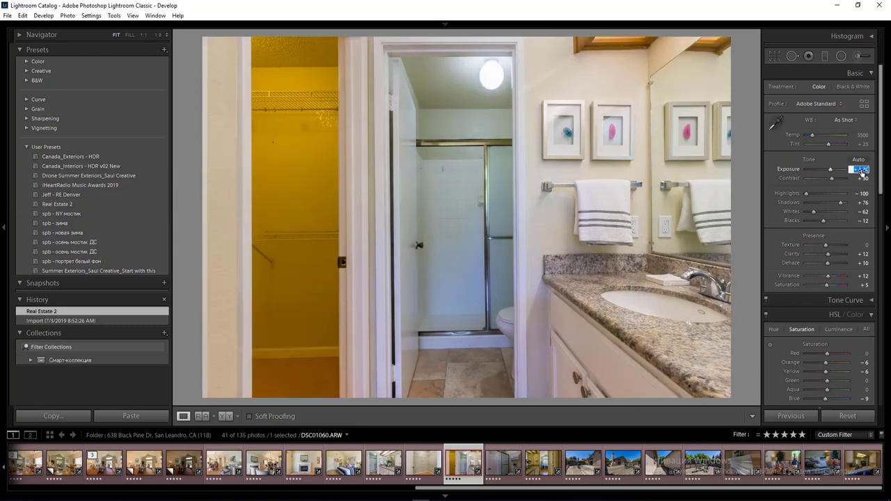
left_click(863, 136)
type("3450")
key("Return")
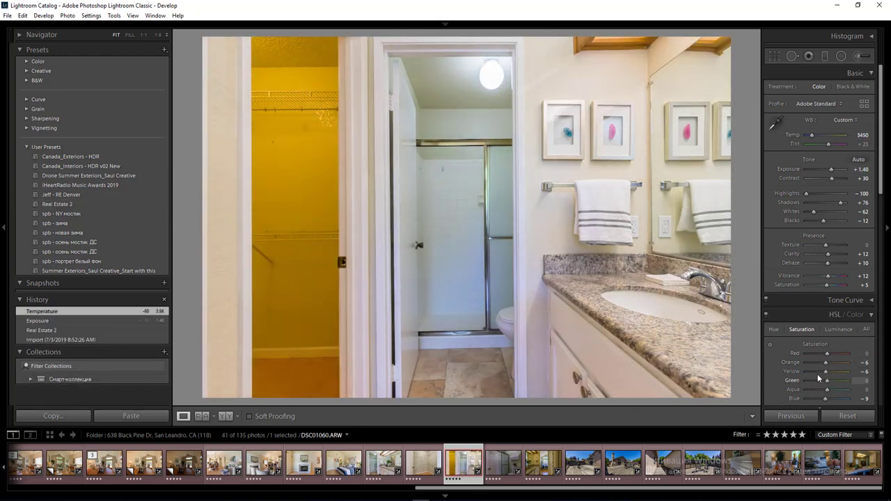
Set the photo's saturation to −64 for yellow, −16 for orange and −51 for blue.
mouse_move(825, 371)
left_mouse_down()
mouse_move(813, 372)
mouse_move(823, 362)
left_mouse_up()
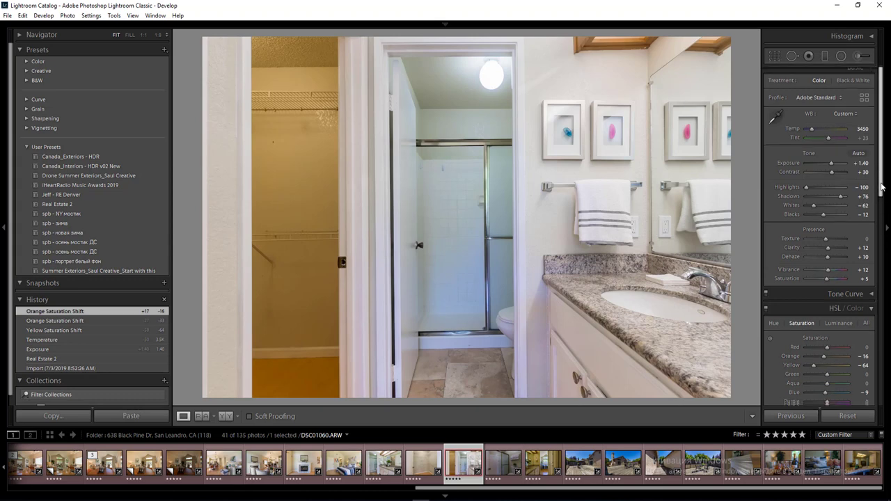
scroll(822, 258, "down", 5)
left_click(817, 246)
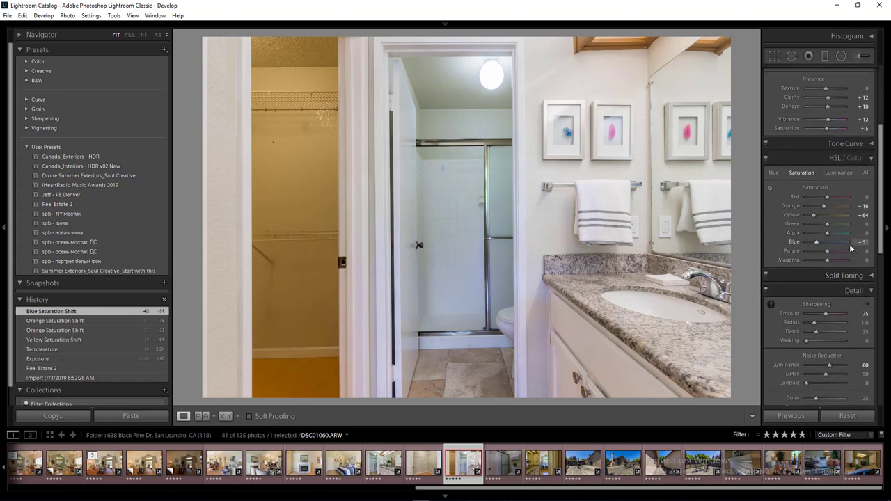
Warm the closet and sink photo to a temperature of 3700.
scroll(881, 209, "up", 5)
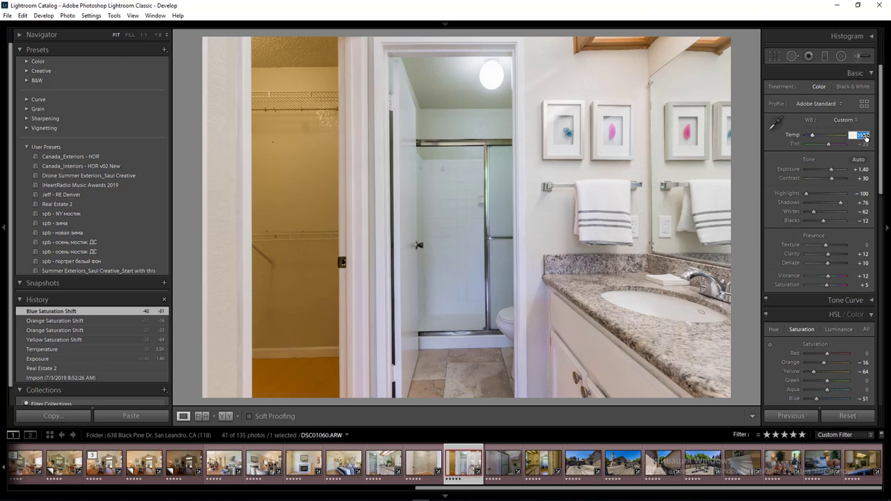
type("3700")
key("Return")
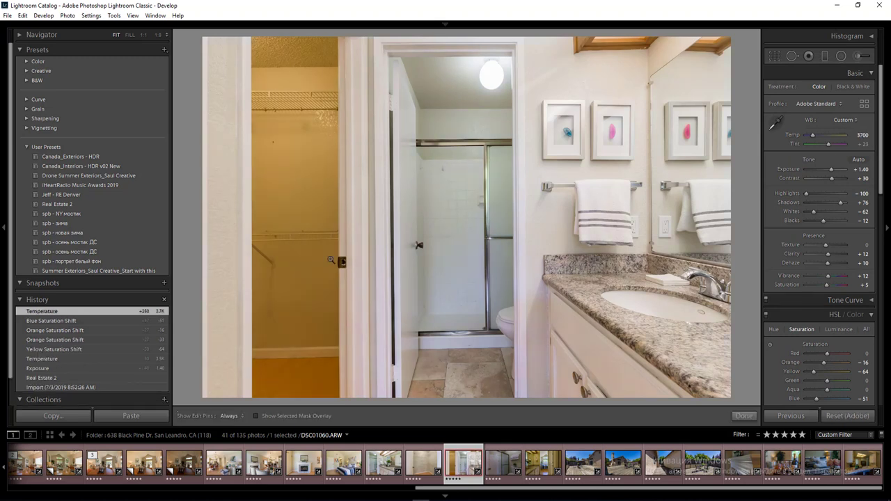
Cover the yellow closet doorway with a radial filter at saturation −48, narrowed slightly and shifted upward.
key("shift+m")
left_click_drag(333, 390, 346, 389)
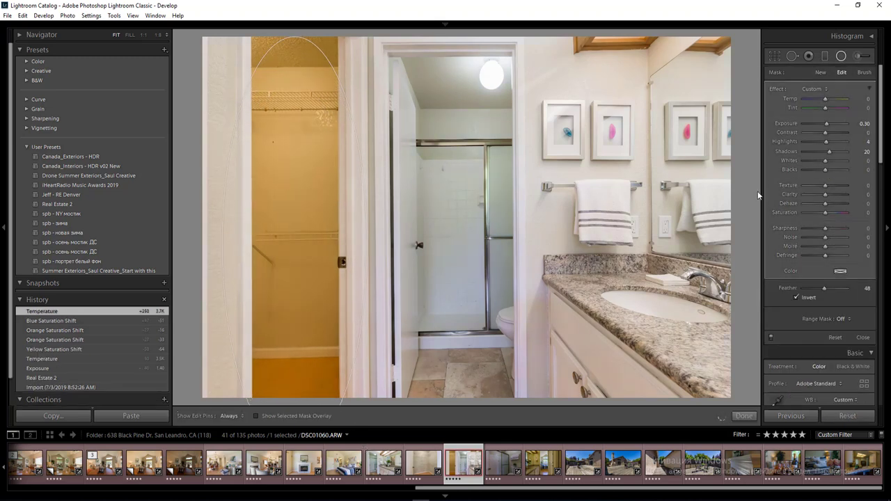
left_click(815, 213)
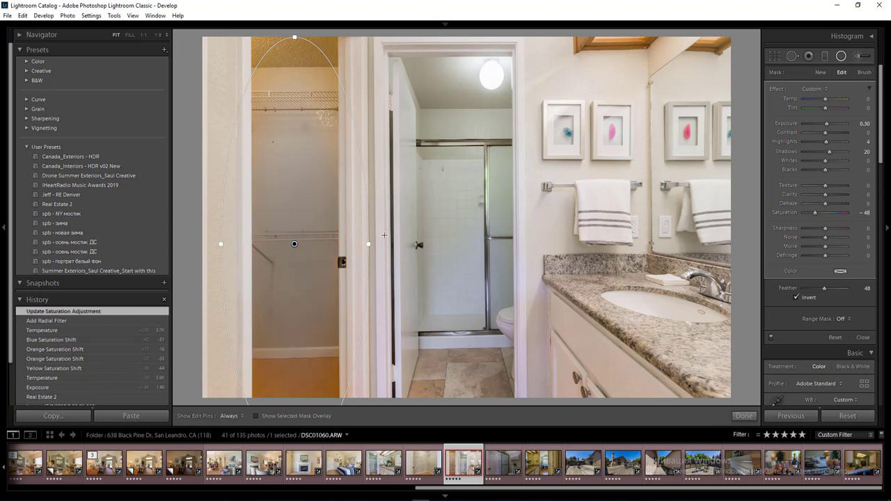
left_click_drag(367, 244, 361, 244)
left_click_drag(308, 214, 314, 166)
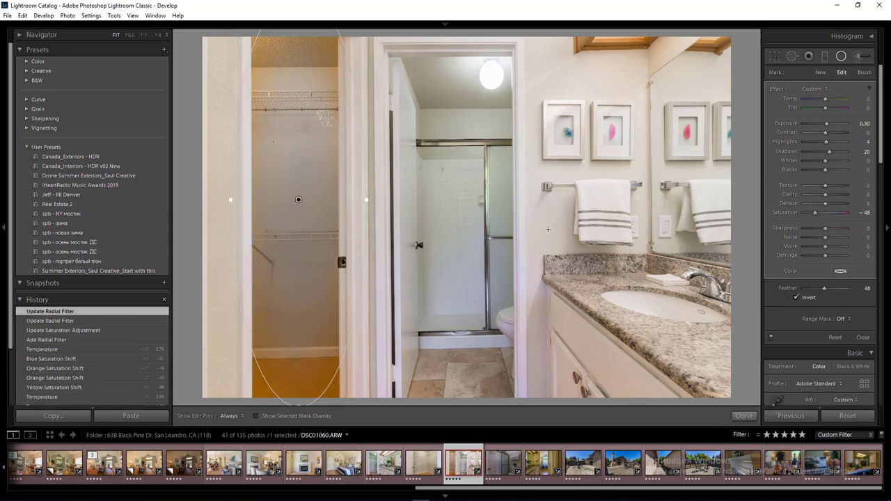
left_click(688, 237)
key("Escape")
On the next photo, with the shower and toilet, set the exposure to +1.40 and the temperature to 3900.
key("Right")
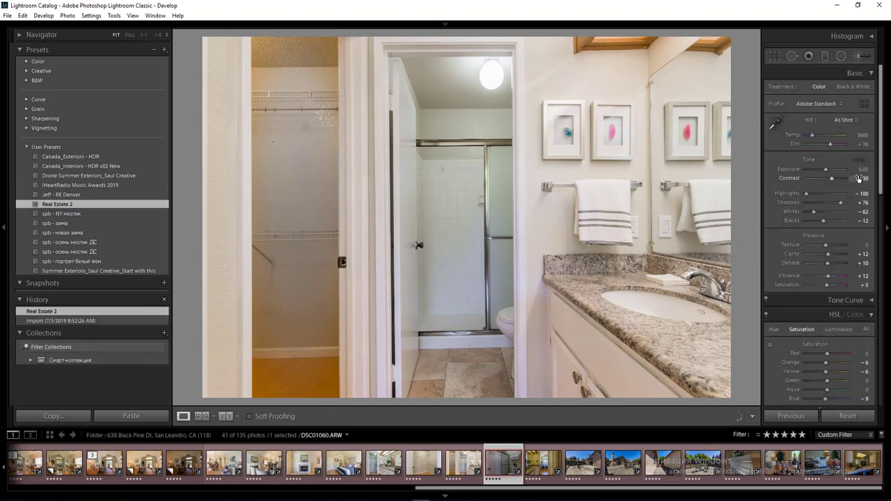
key("Up")
key("Up")
key("Up")
key("Up")
key("Up")
key("Up")
key("Up")
key("Up")
key("Up")
key("Up")
key("Up")
key("Up")
key("Up")
key("Up")
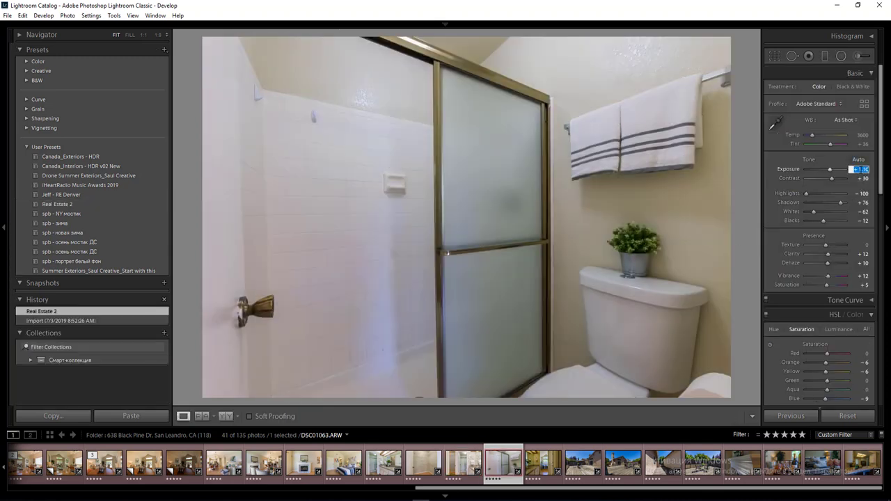
left_click(861, 136)
key("Up")
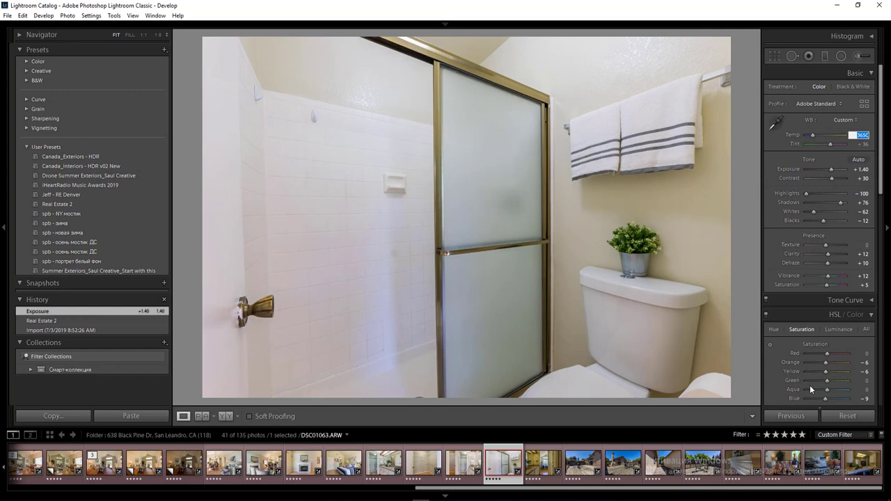
Set the shower photo's yellow saturation to −64, orange saturation to −20 and exposure to +1.20.
left_click(813, 371)
left_click(817, 363)
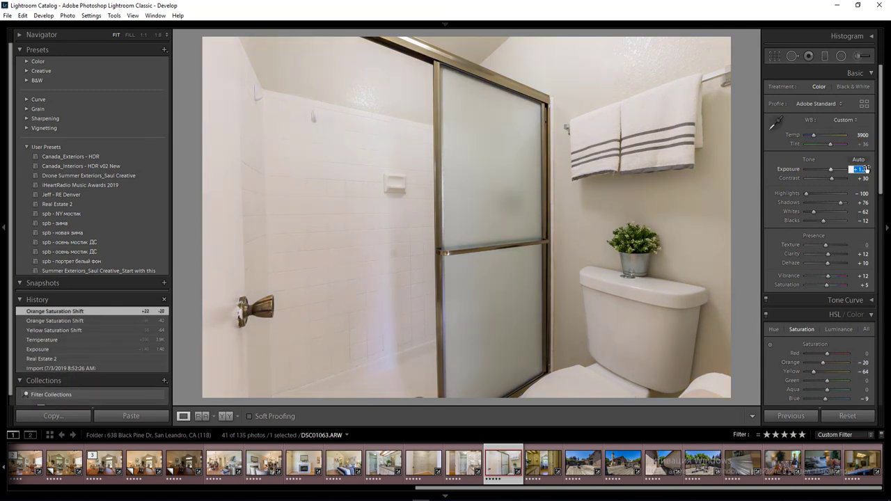
key("Return")
Add a large radial filter with exposure 0.30 centred on the toilet, and set the photo's overall exposure to 1.
key("shift+m")
left_click_drag(657, 271, 727, 400)
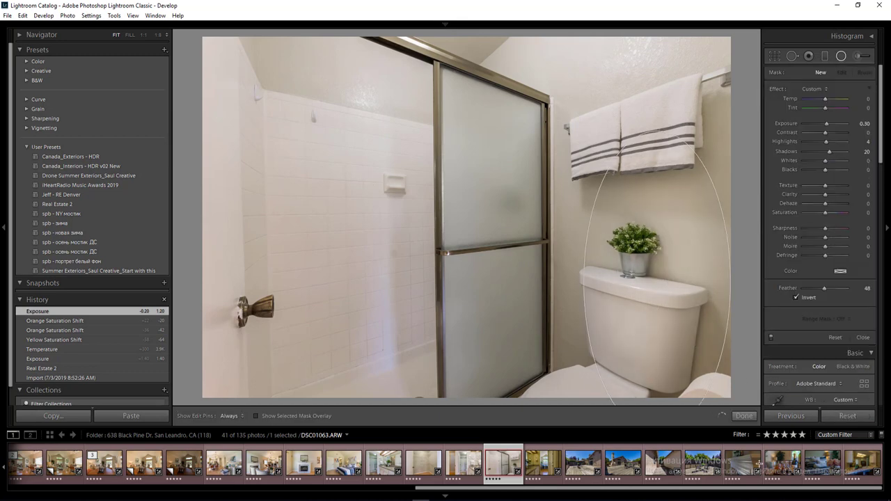
left_click_drag(758, 464, 804, 496)
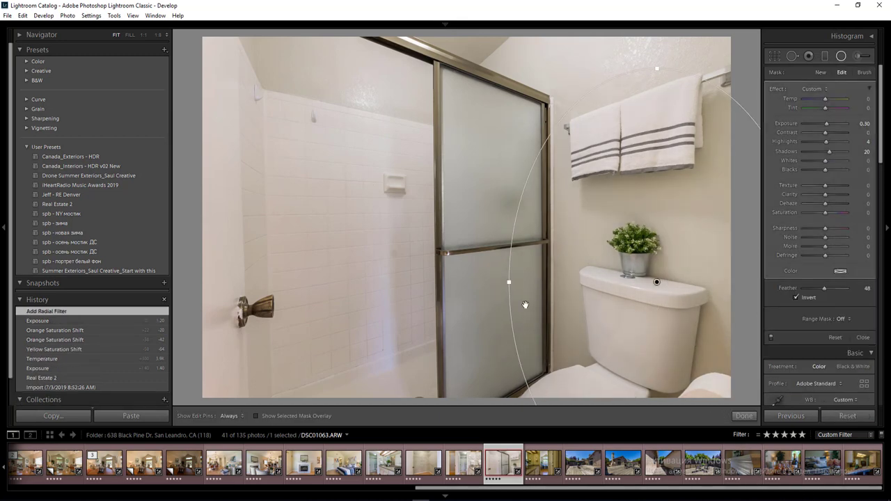
key("shift+m")
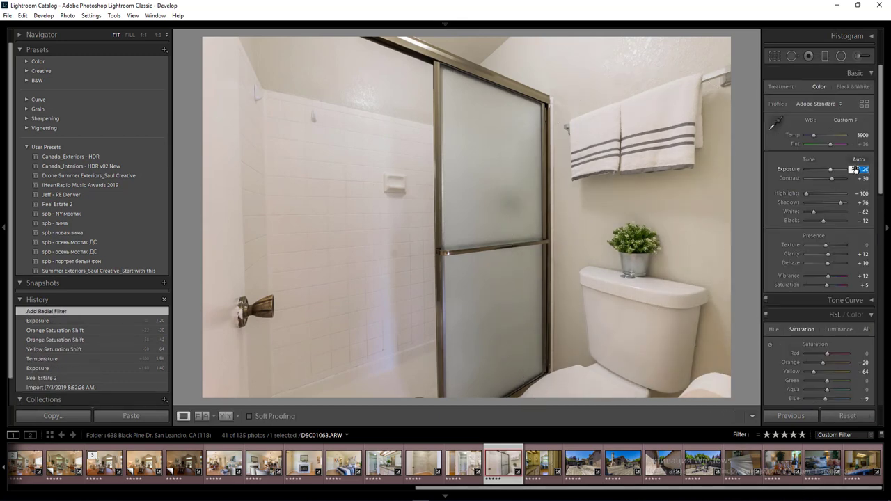
type("1")
key("Return")
On the next photo, with the vanity and bedroom view, set the exposure to +1.27 and the temperature to 3850.
key("Right")
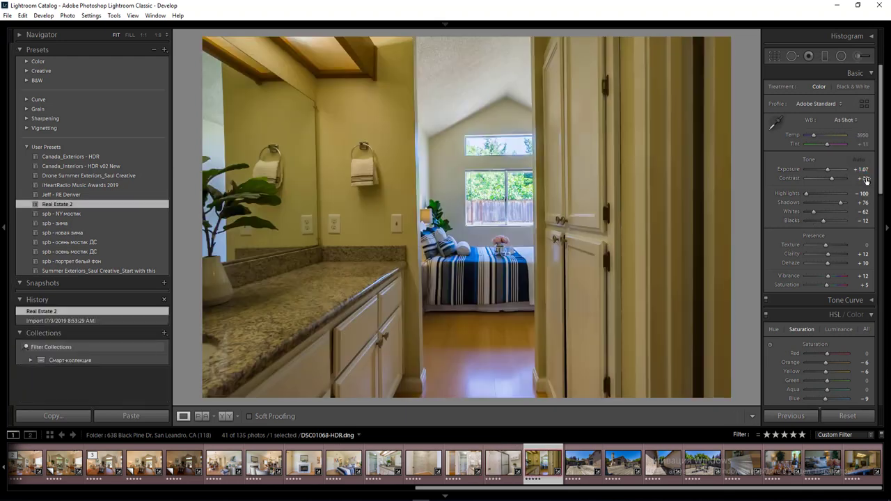
key("Up")
key("Up")
left_click(861, 136)
key("Down")
key("Down")
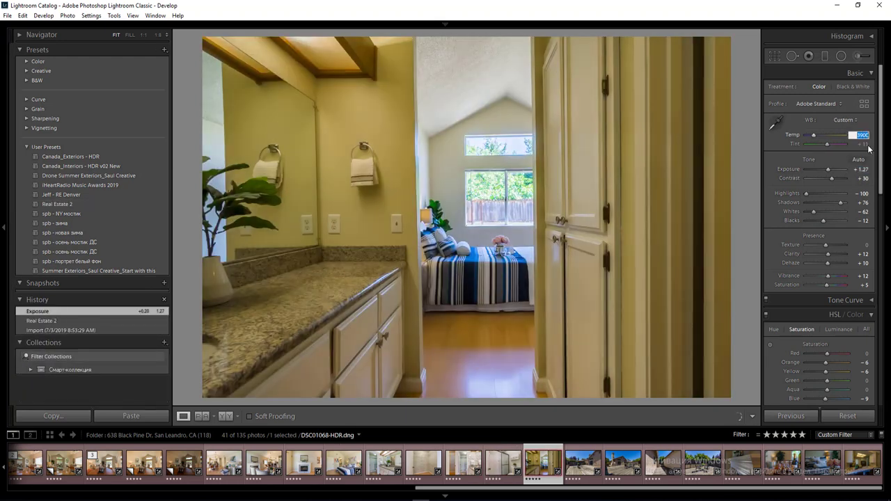
key("Return")
Set the vanity photo's yellow saturation to −42 and orange saturation to −9.
left_click(816, 373)
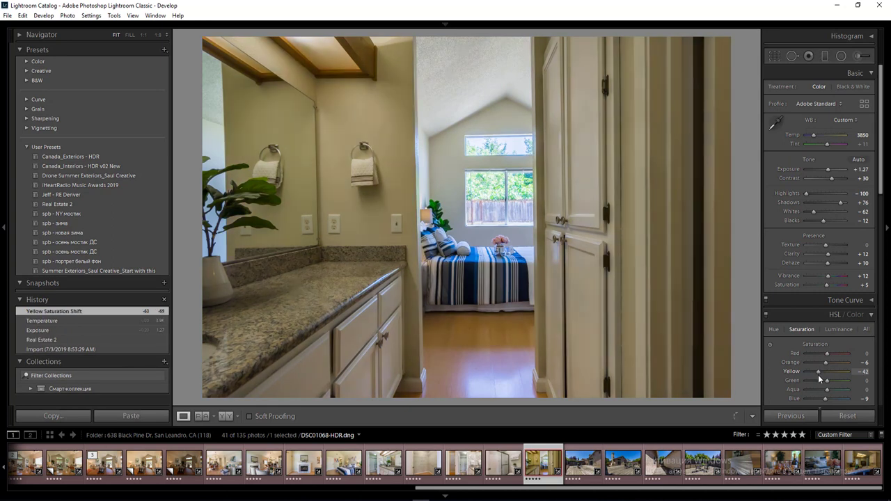
left_click(821, 364)
left_click(825, 364)
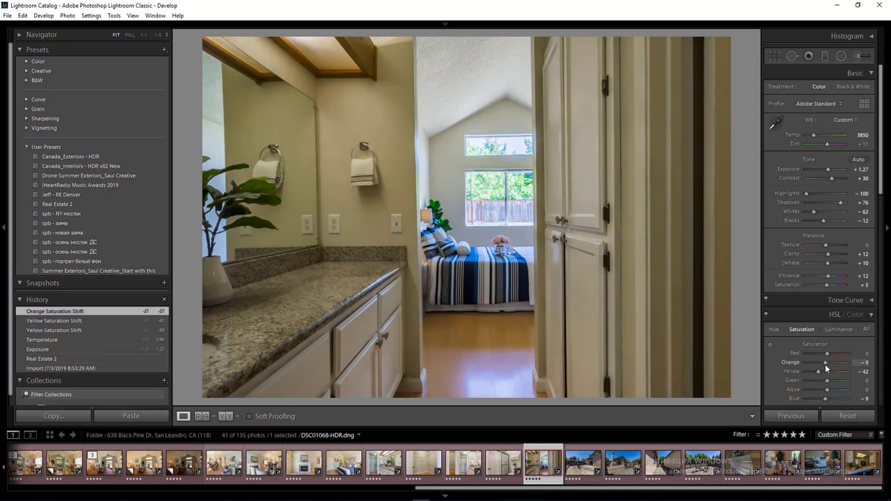
Add a large radial filter over the mirror and granite counter with exposure 0.70.
key("shift+m")
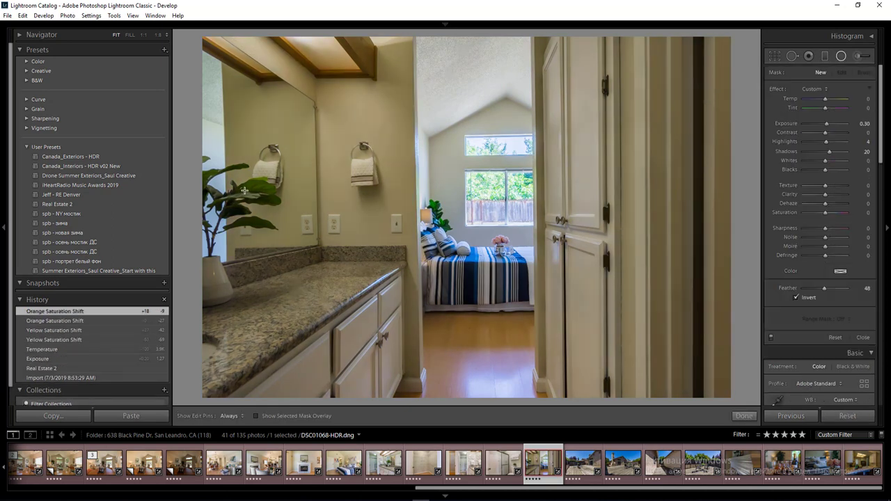
left_click_drag(246, 209, 438, 390)
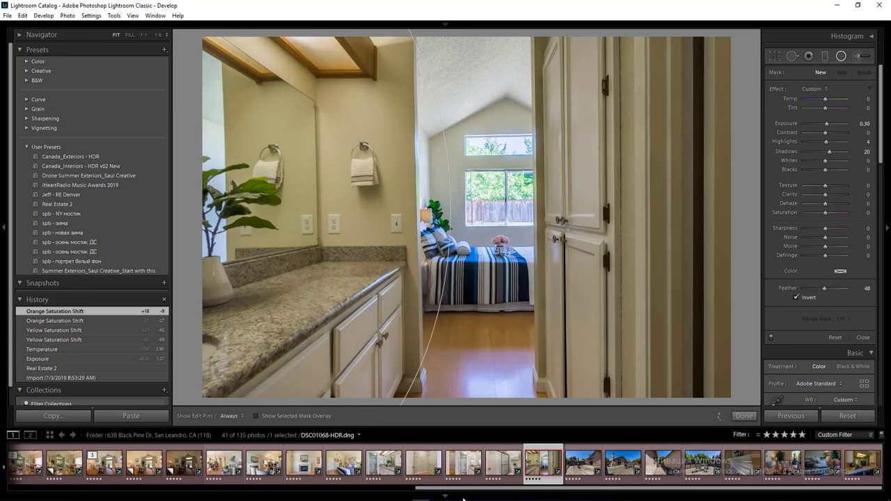
left_click(865, 124)
type("0.7")
key("Return")
Add a second radial filter over the tall white cabinets with exposure 0.80 and slightly reduced saturation, and finish editing the filters.
mouse_move(700, 194)
left_mouse_down()
mouse_move(710, 234)
mouse_move(846, 488)
left_mouse_up()
left_click_drag(676, 203, 650, 192)
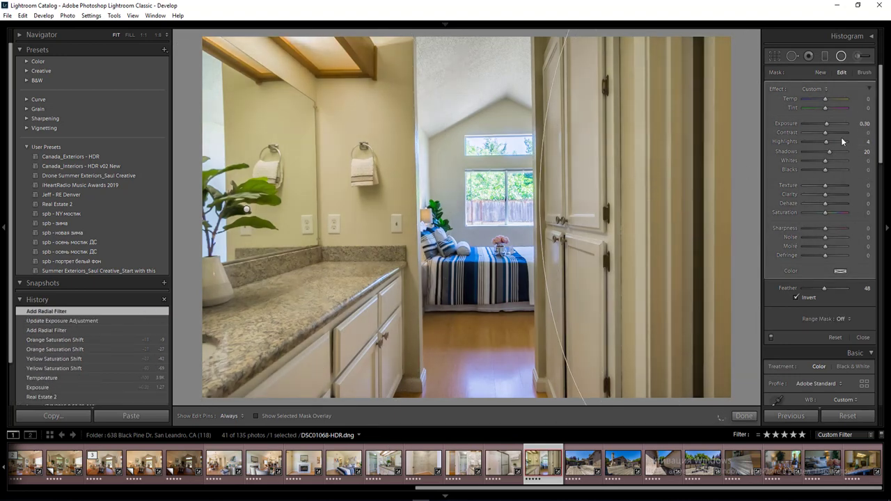
left_click(858, 126)
key("Up")
key("Up")
key("Up")
key("Up")
key("Up")
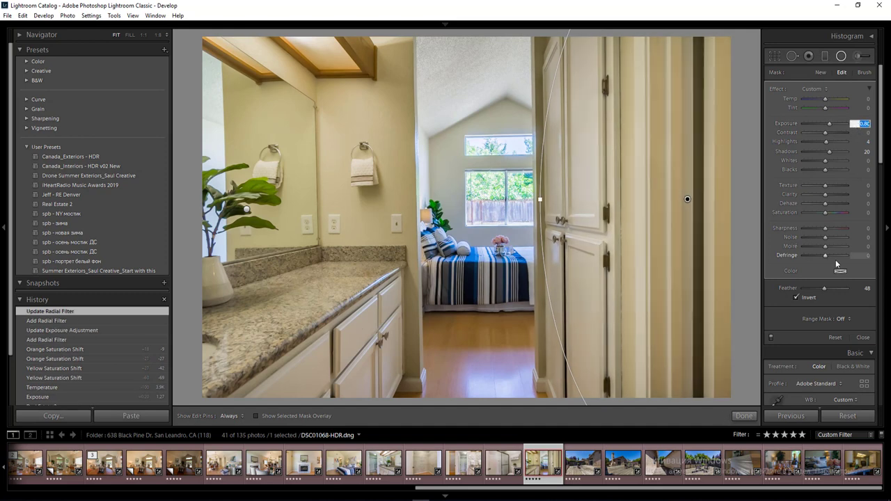
left_click_drag(825, 213, 822, 214)
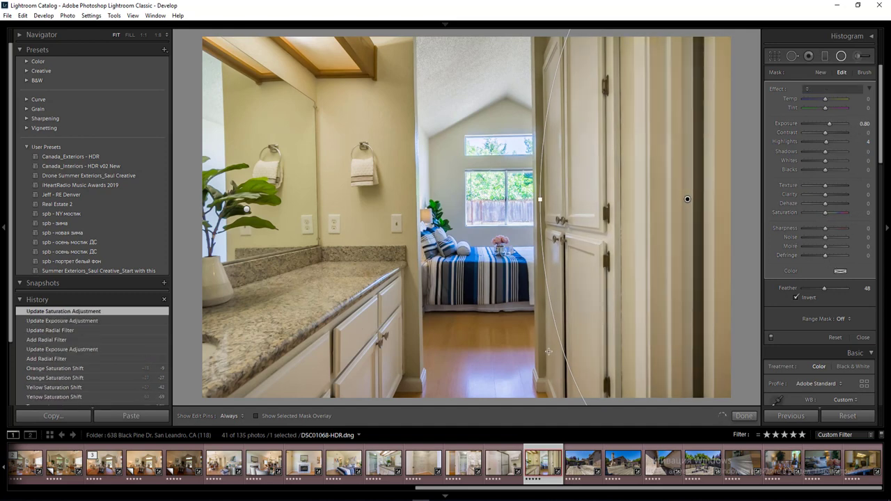
left_click(744, 416)
Create a virtual copy of the vanity photo and set the copy's exposure to 0 and temperature to 4800.
right_click(541, 467)
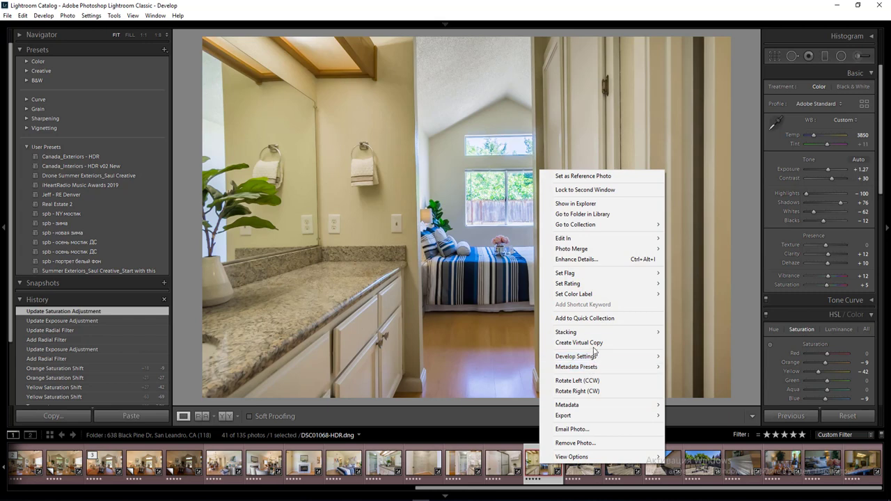
left_click(593, 341)
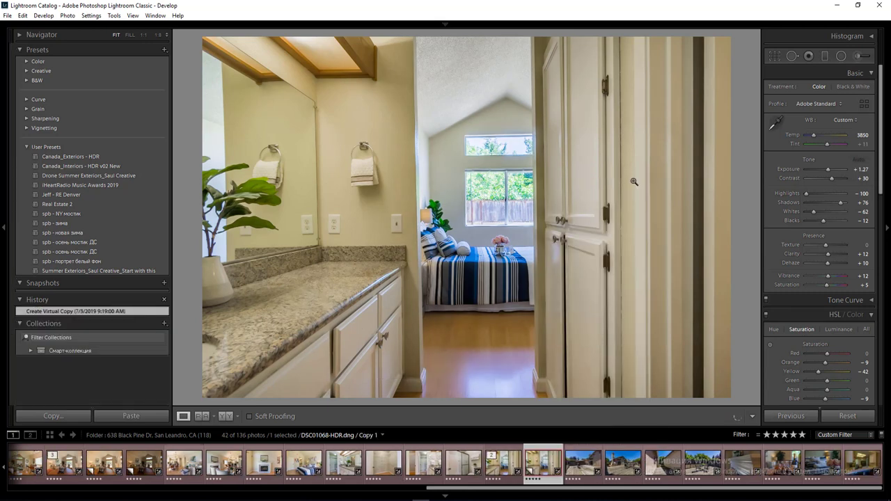
left_click(861, 171)
type("0")
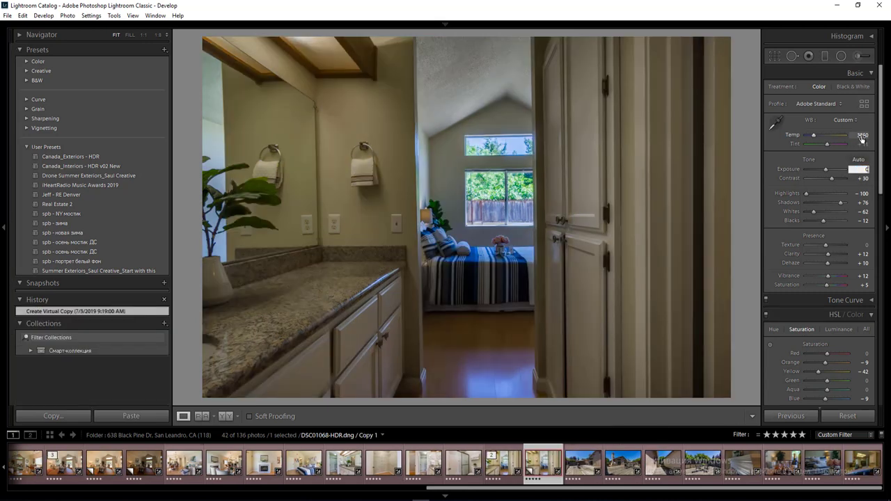
left_click(862, 137)
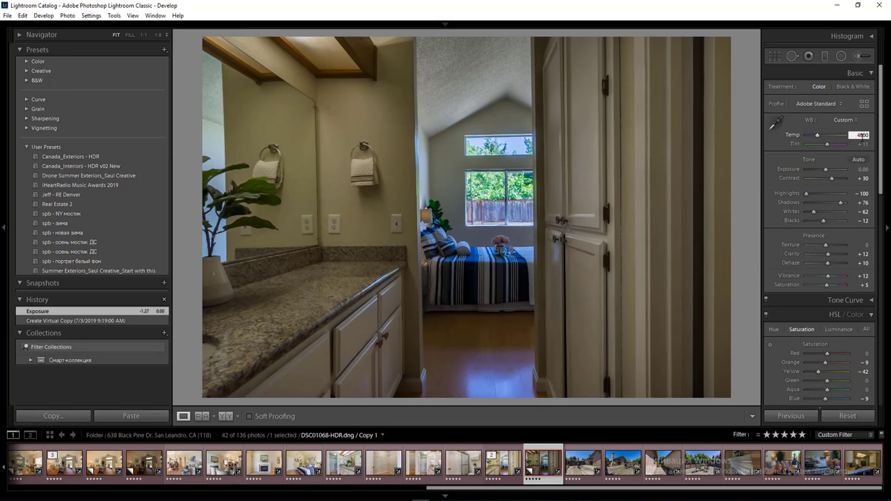
key("Return")
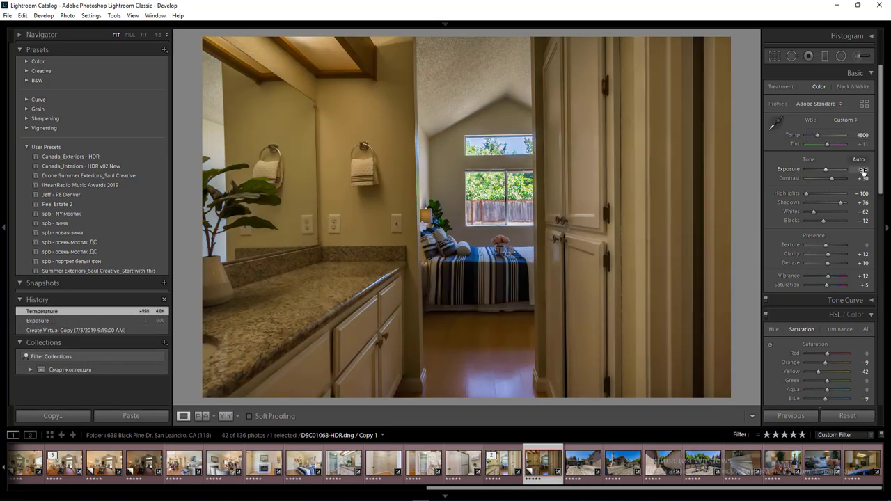
Create a second virtual copy of the original vanity photo, sample its white balance from the floor and set the temperature to 6600.
left_click(502, 462)
right_click(503, 465)
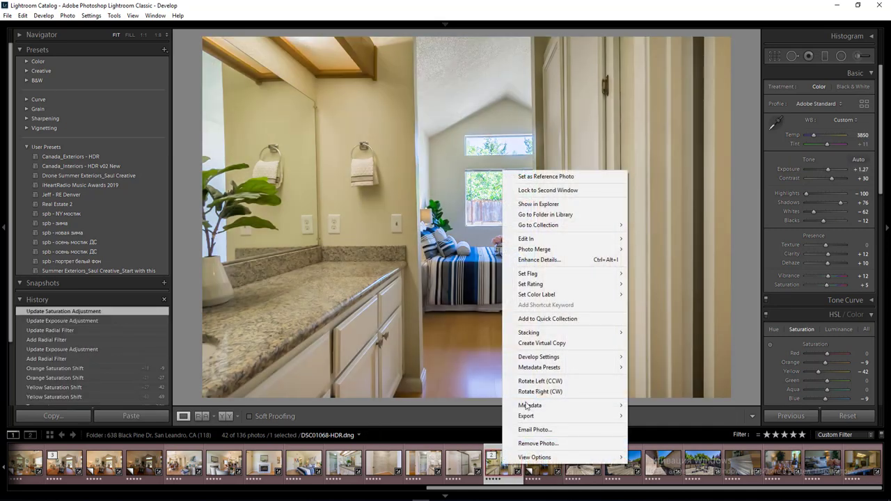
left_click(541, 342)
left_click(774, 124)
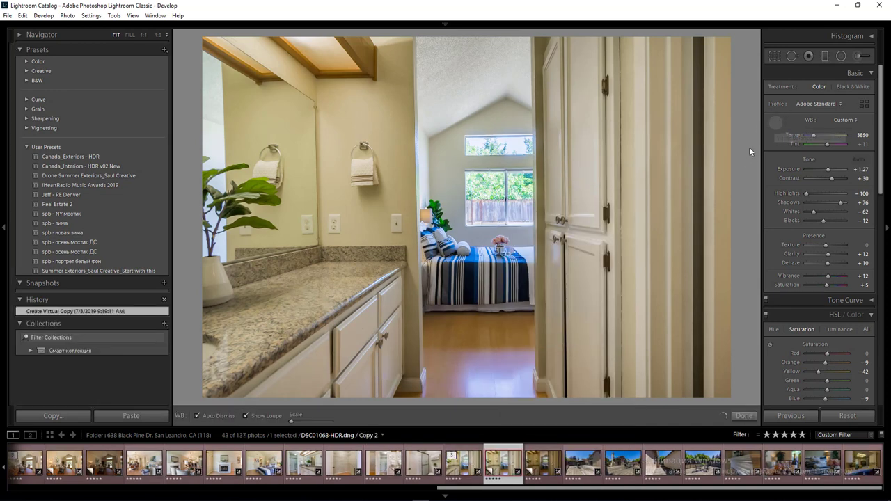
left_click(490, 379)
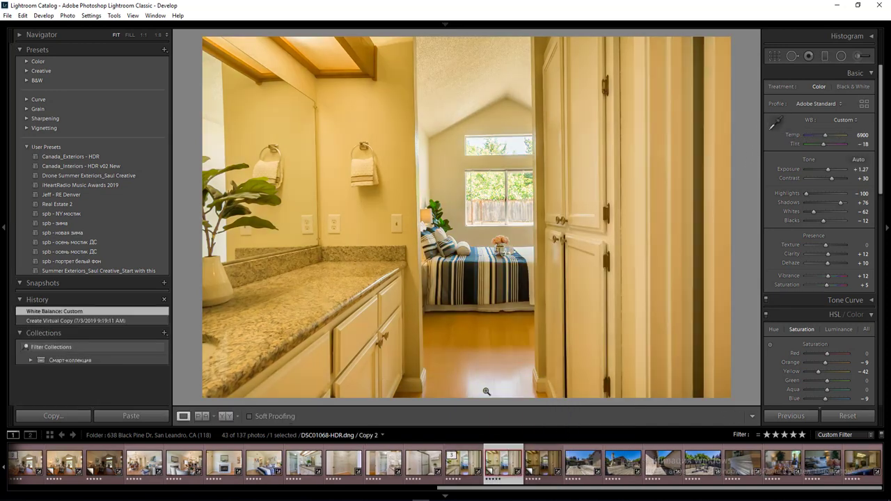
left_click(862, 136)
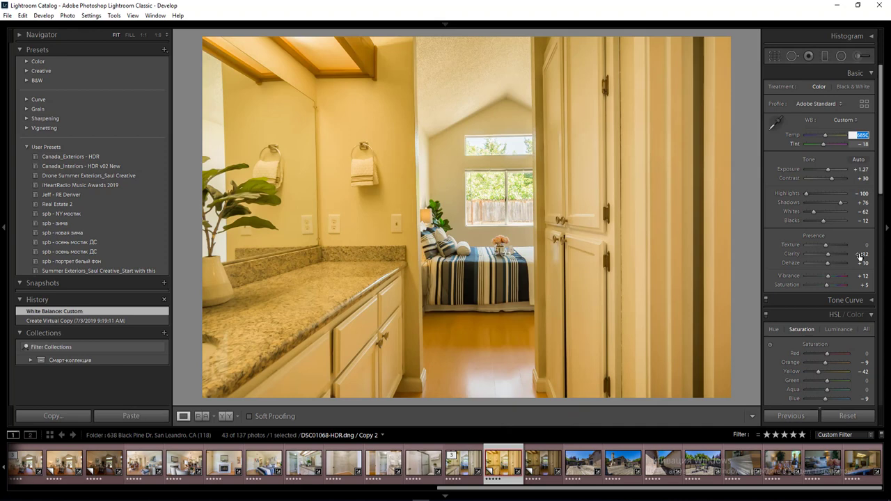
Set the second vanity copy's orange saturation to −42 and yellow saturation to −76.
left_click(820, 362)
left_click(819, 363)
left_click(810, 371)
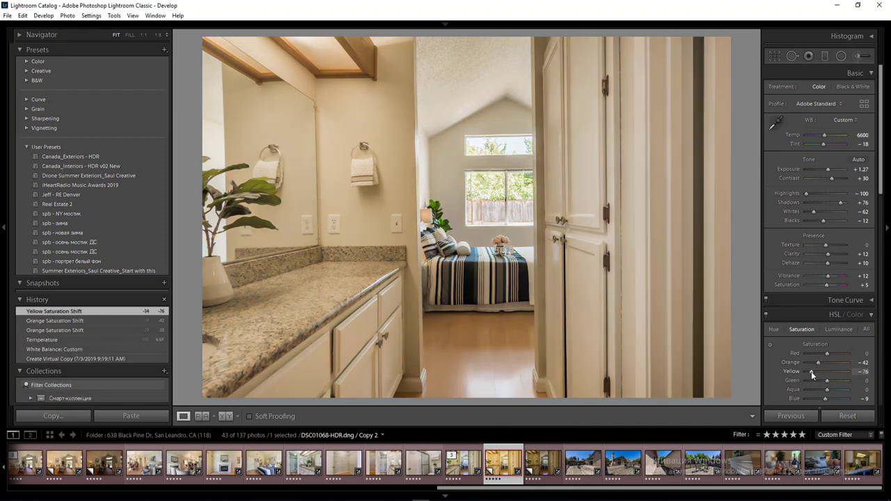
left_click_drag(811, 371, 811, 371)
Synchronize the develop settings of the front exterior photo with the garage to the four backyard photos.
key("Right")
key("Right")
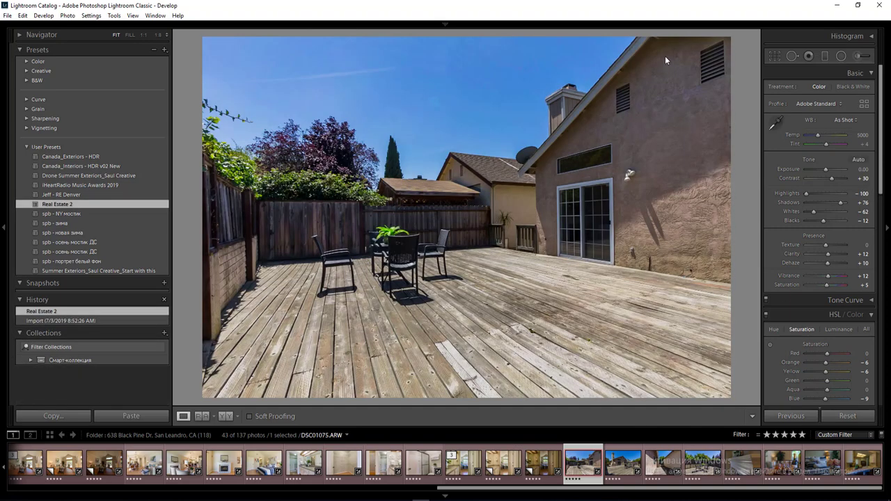
left_click_drag(577, 493, 153, 494)
left_click(102, 463)
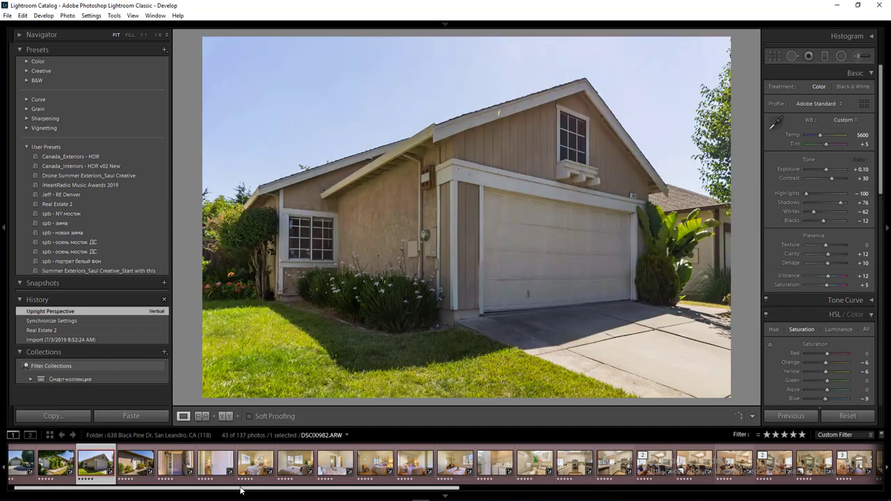
left_click_drag(241, 490, 650, 494)
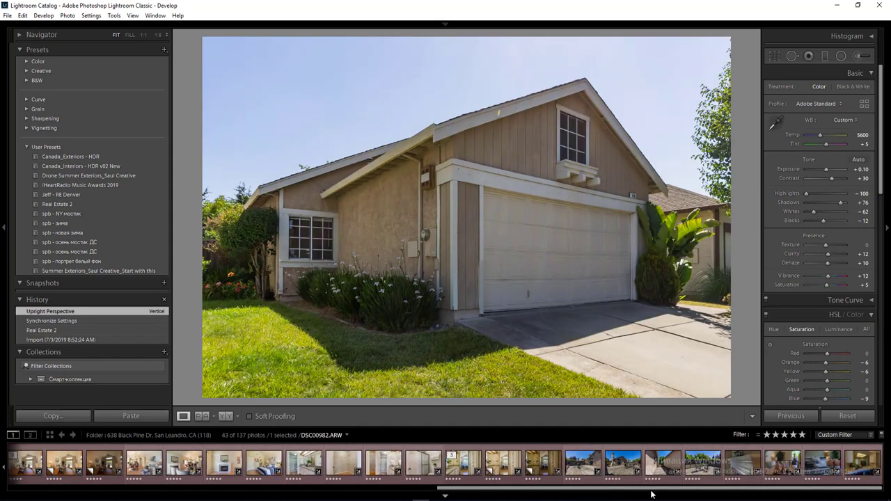
left_click(584, 470, "ctrl")
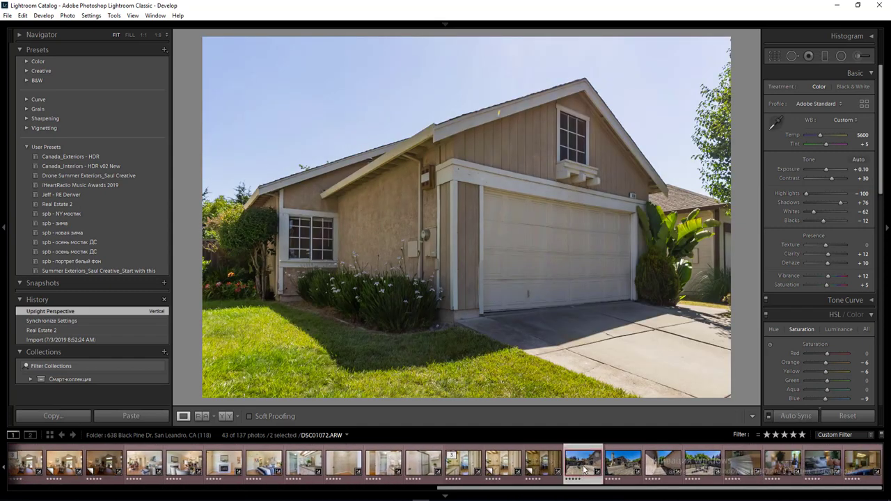
left_click(702, 463, "shift")
left_click(791, 419)
left_click(811, 479)
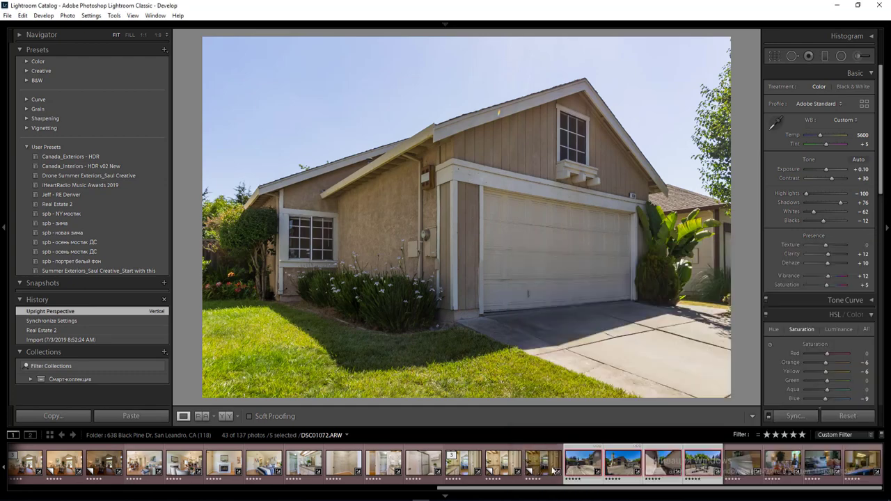
Set the first backyard deck photo's blue luminance to +29 and exposure to +0.30.
left_click(545, 470)
left_click(583, 463)
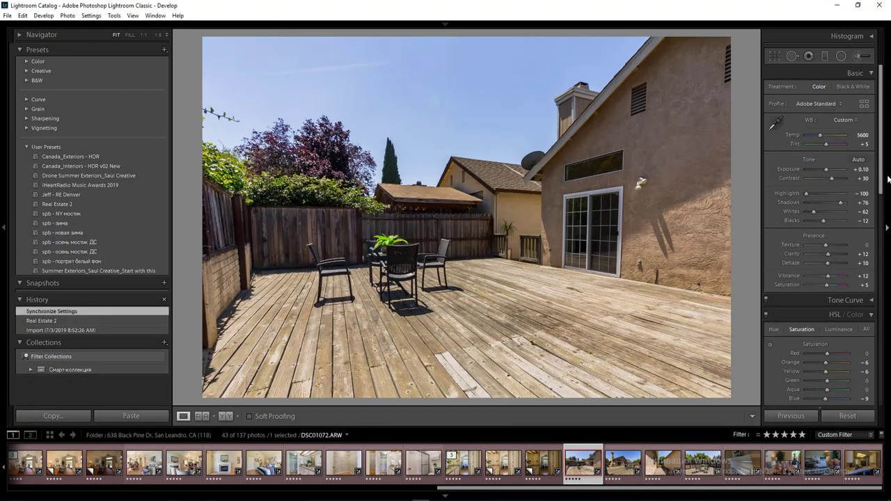
scroll(880, 184, "down", 2)
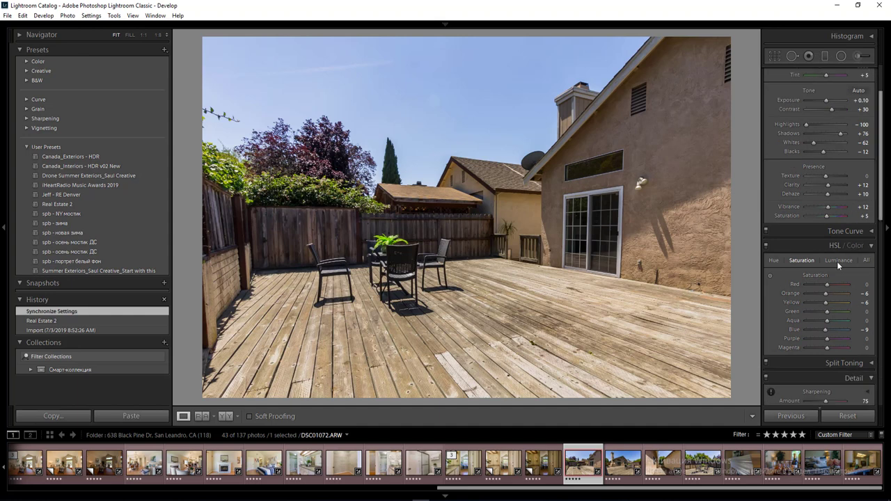
left_click_drag(833, 334, 833, 333)
scroll(878, 215, "up", 2)
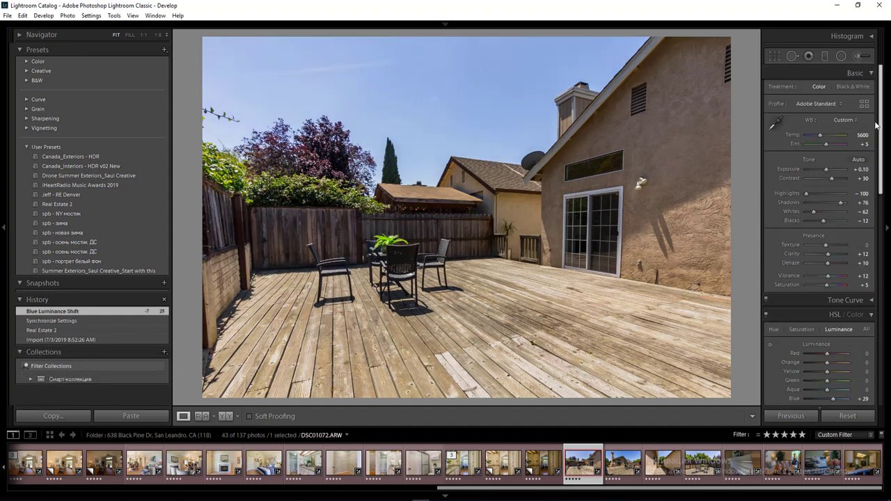
Add a large radial filter with exposure 0.30 around the deck table and fence, and synchronize this photo's settings to the other three backyard photos.
key("shift+m")
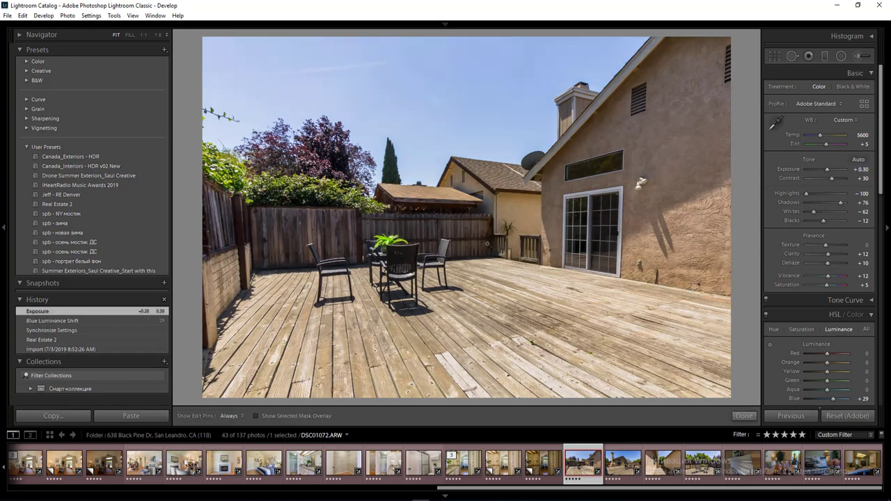
left_click_drag(415, 233, 638, 321)
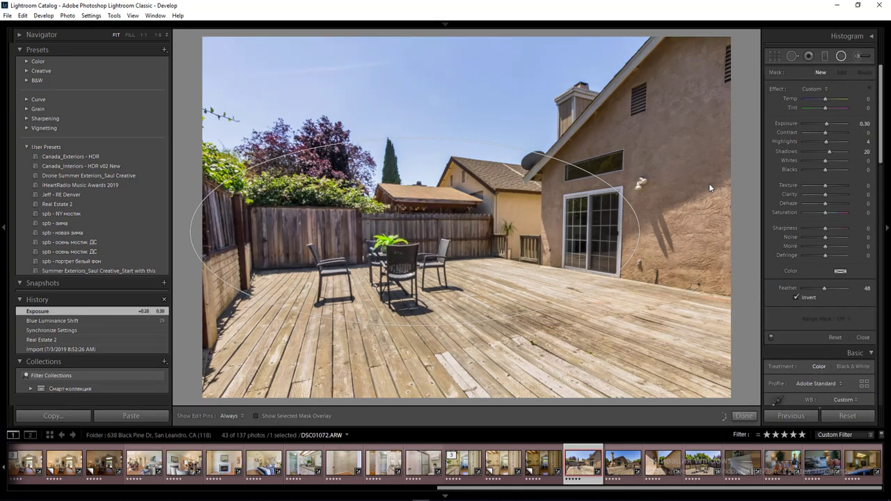
left_click(700, 468, "shift")
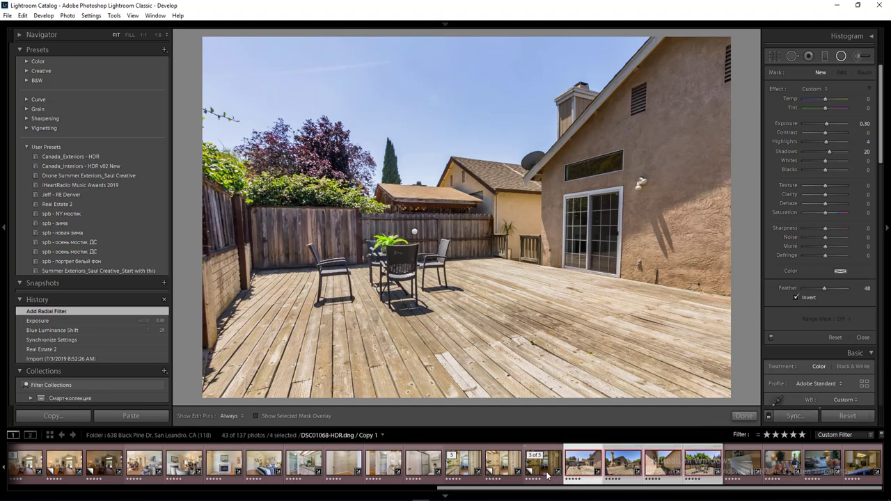
left_click(791, 417)
left_click(812, 480)
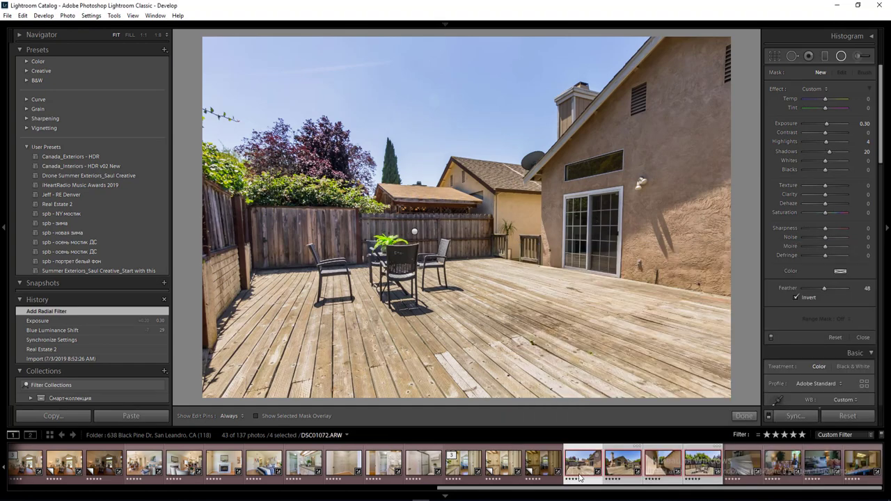
Add two radial filters with exposure 0.30 to the chimney house photo, one over the sky and one over the house wall and deck.
left_click(544, 475)
key("Right")
key("Right")
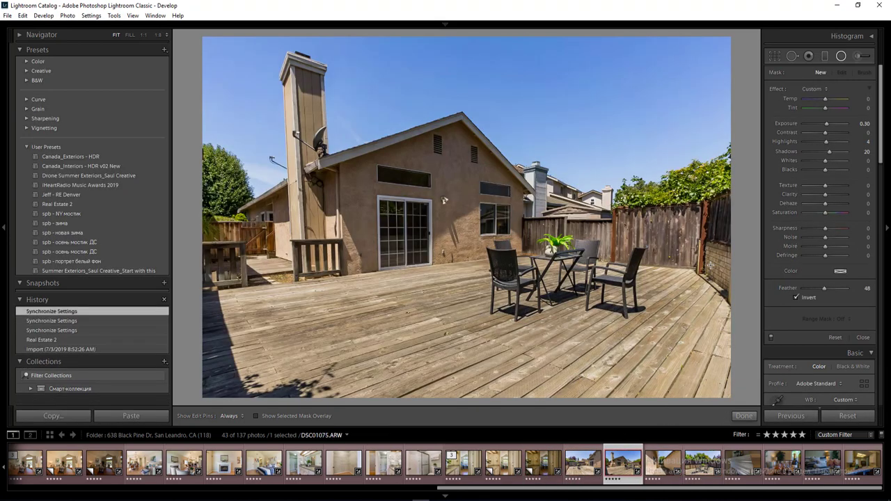
key("shift+m")
left_click_drag(430, 66, 546, 131)
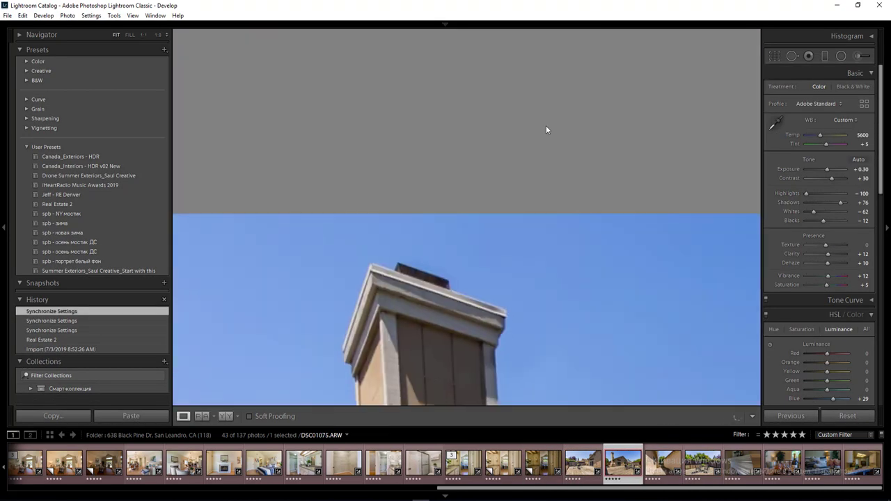
left_click(546, 130)
key("shift+m")
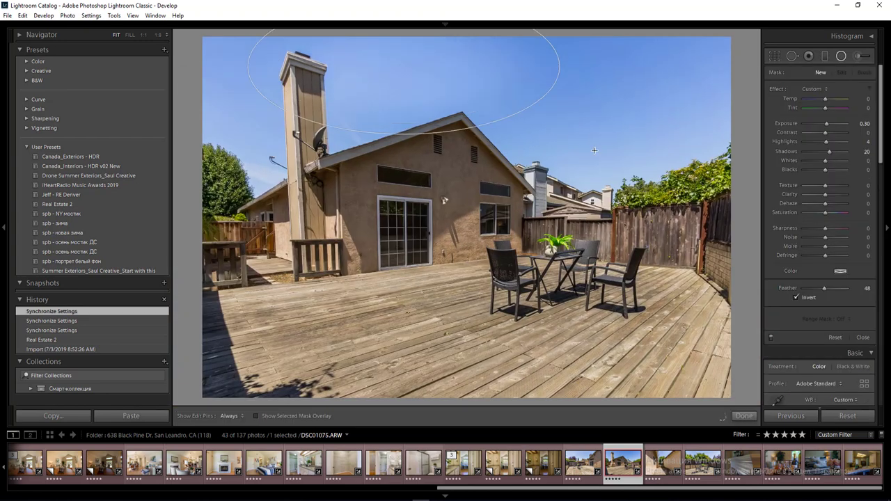
left_click_drag(594, 150, 658, 195)
key("Return")
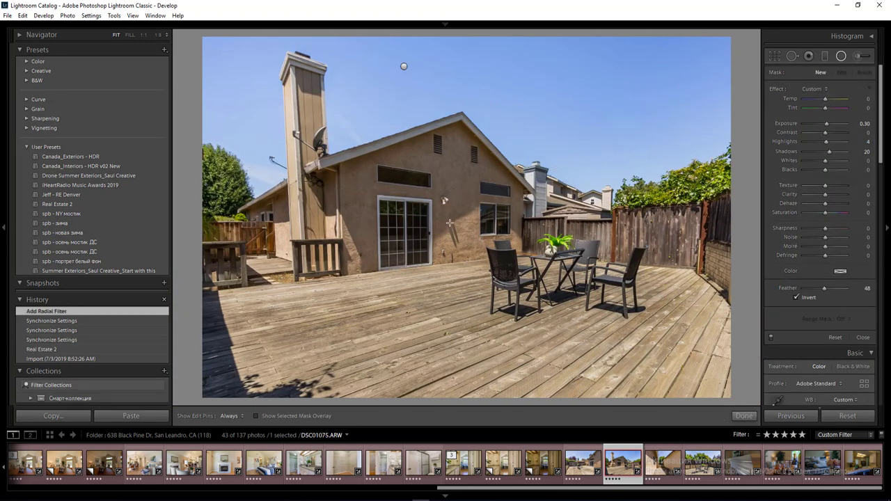
left_click_drag(449, 223, 597, 310)
key("shift+m")
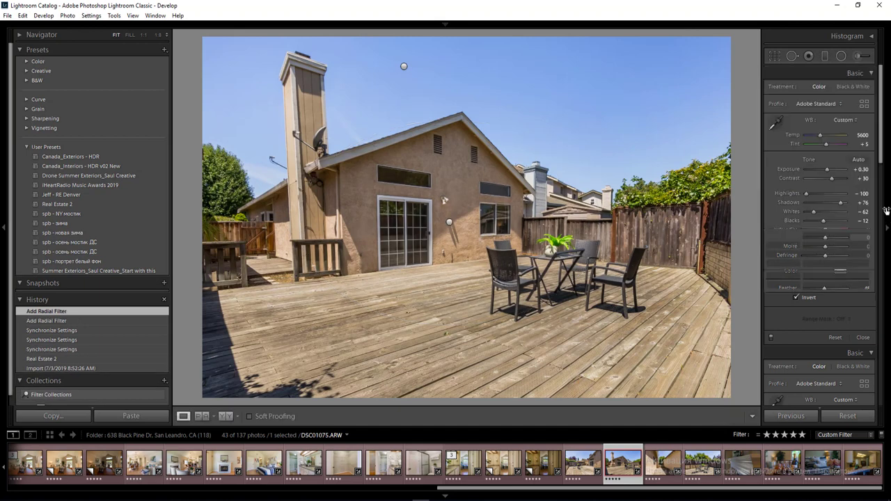
Set the chimney house photo's temperature to 5700, try the Auto Upright correction and switch Upright back off.
left_click(861, 136)
type("5700")
key("Return")
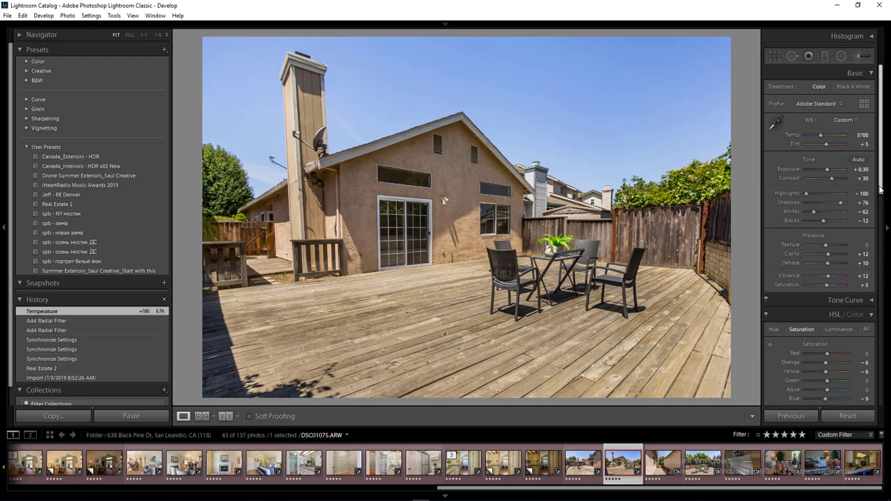
scroll(869, 278, "down", 10)
left_click(817, 335)
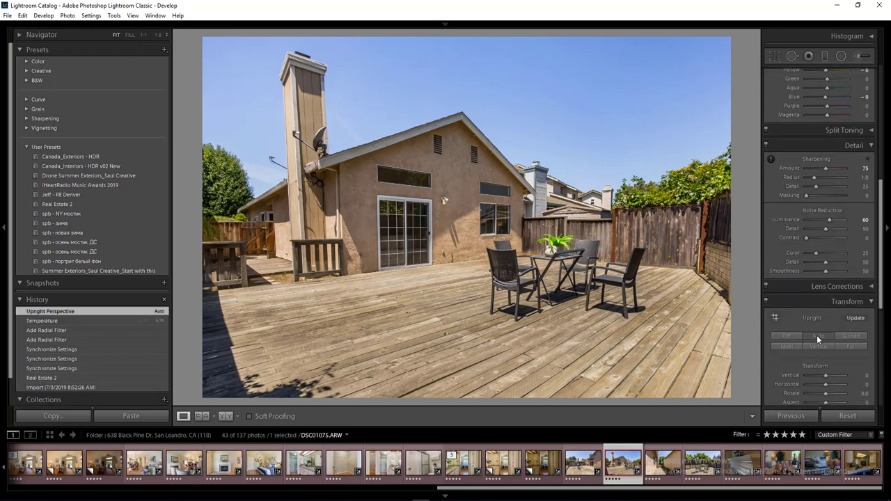
left_click(791, 333)
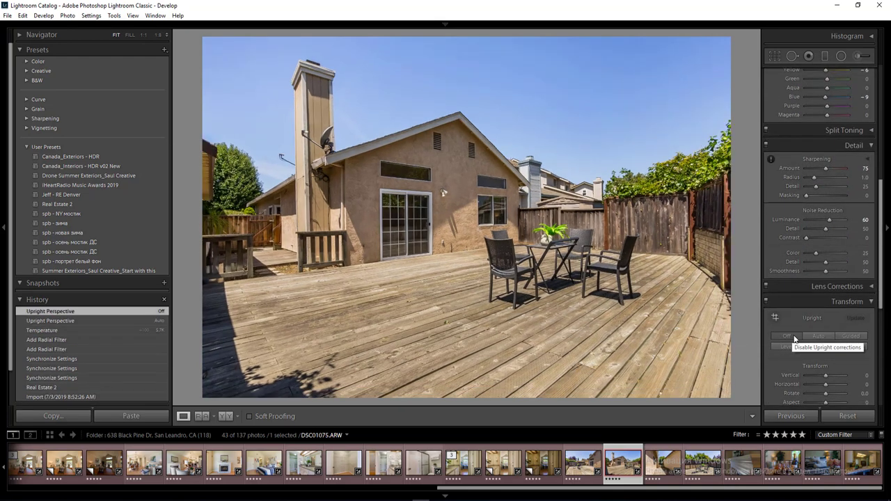
Apply Auto Upright to the side passage photo and add a radial filter with exposure 0.80 over the tree and gate between the walls.
left_click(811, 338)
key("Right")
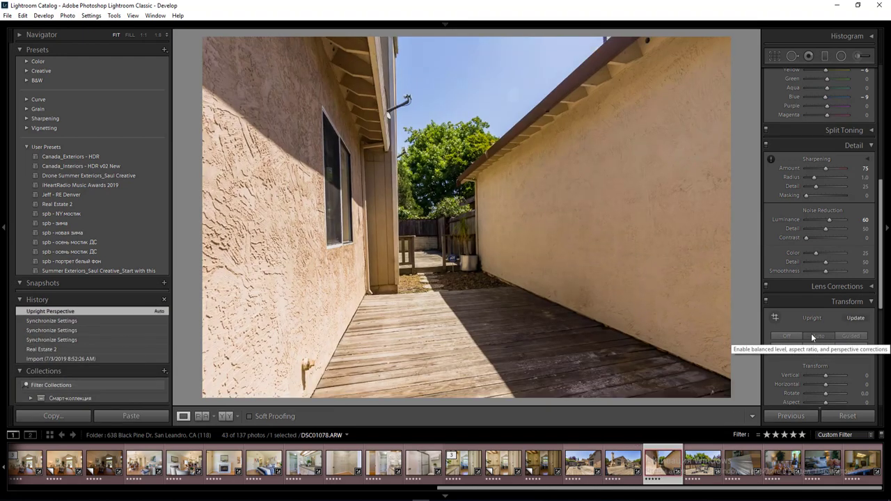
key("Right")
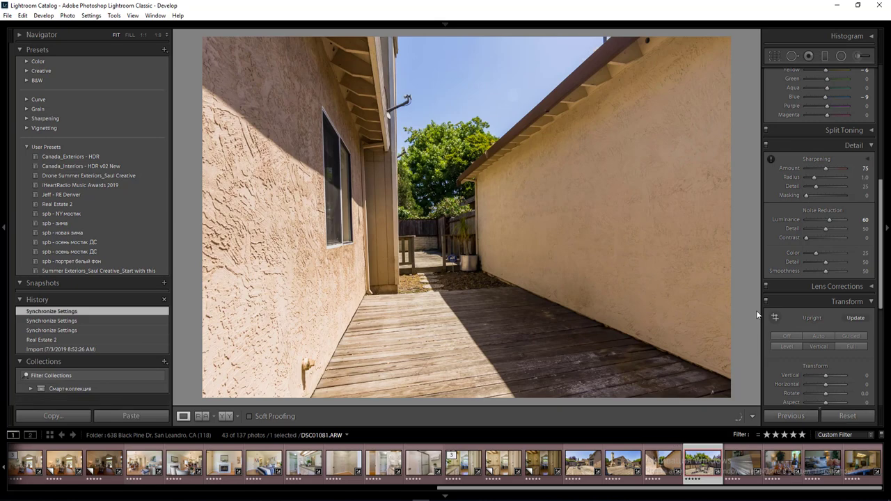
key("Left")
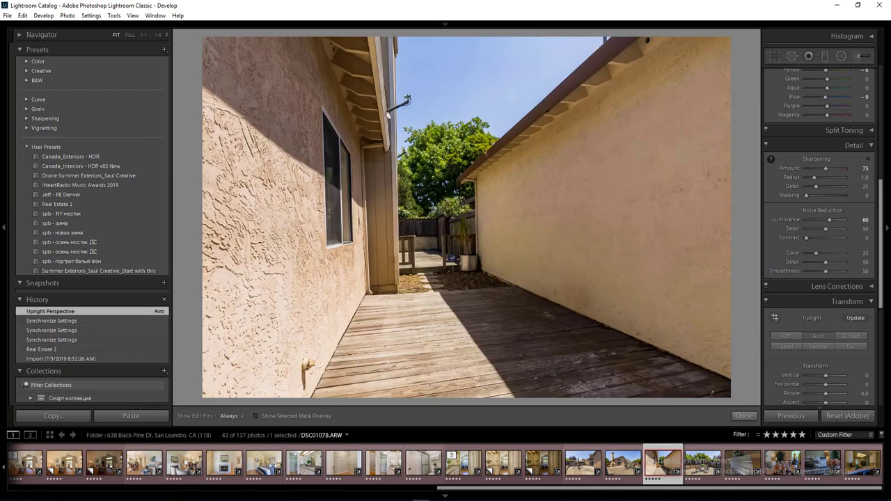
key("shift+m")
left_click_drag(436, 217, 496, 302)
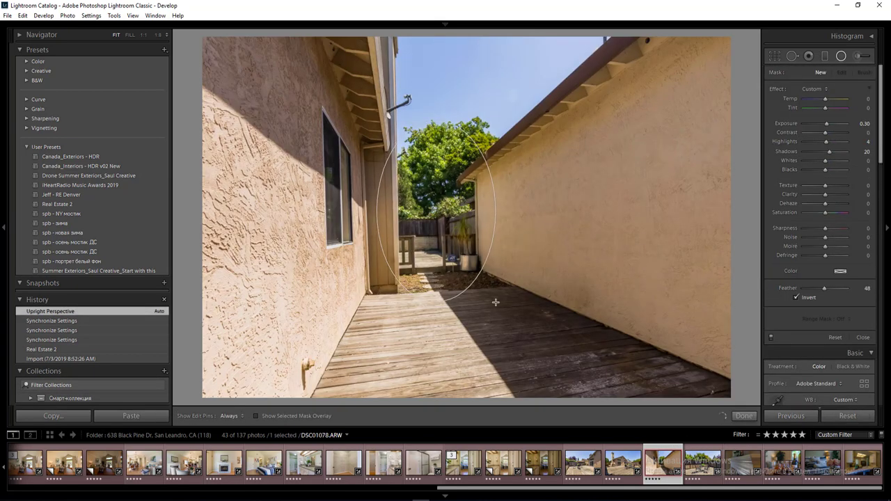
left_click(863, 124)
key("Up")
key("Up")
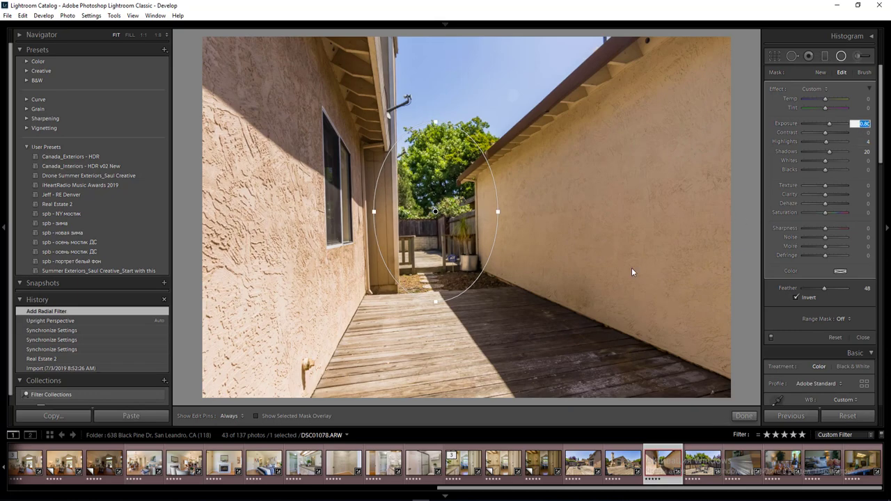
key("shift+m")
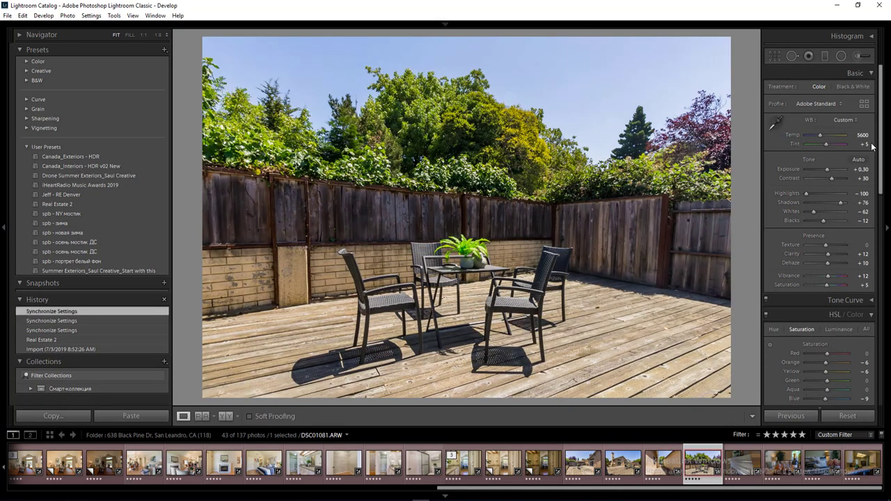
Set the patio furniture photo's temperature to 5750 and exposure to +0.50.
left_click(862, 135)
key("Up")
key("Up")
key("Up")
left_click(862, 169)
key("Up")
key("Up")
key("Return")
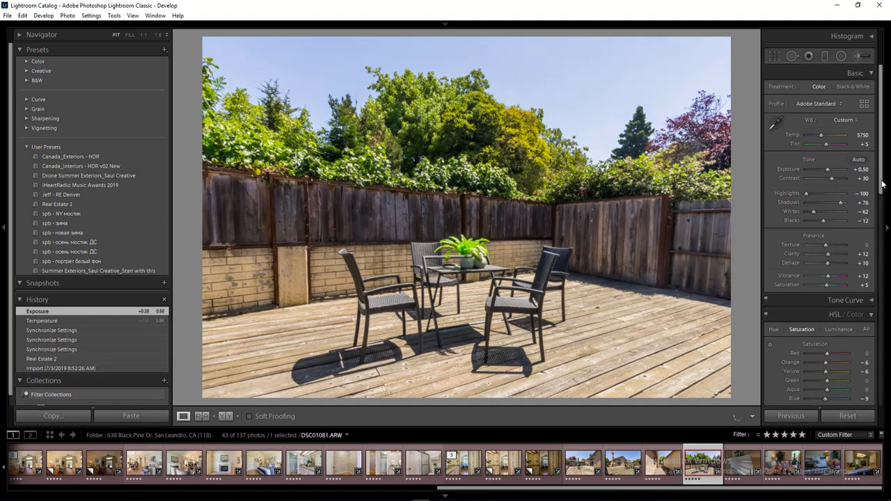
Switch off Upright correction for the patio furniture photo and go to the fireplace mantel close-up.
left_click_drag(879, 185, 882, 245)
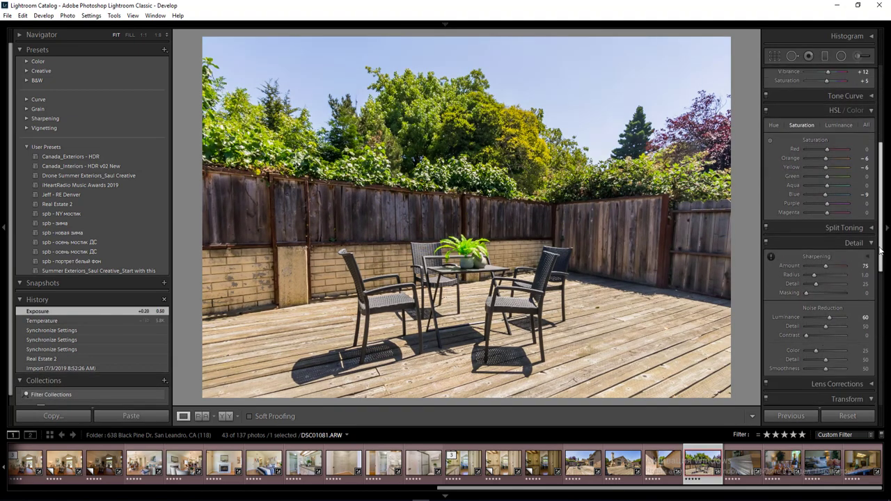
left_click(867, 243)
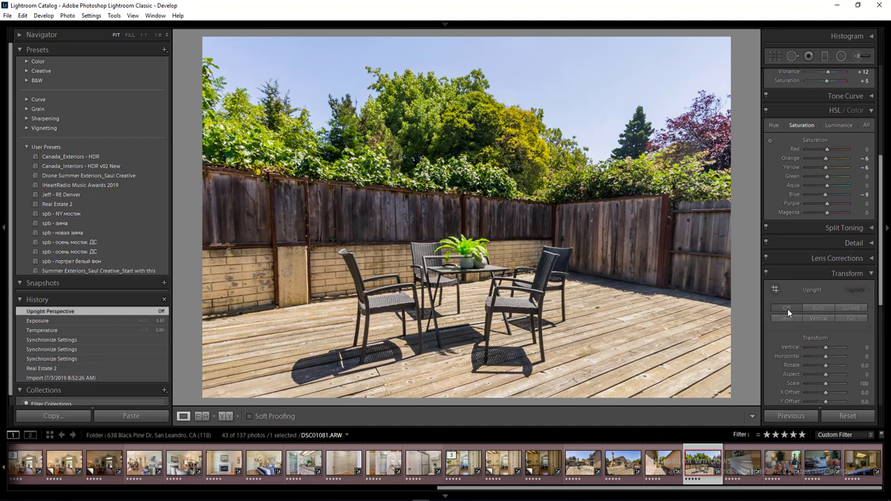
key("Right")
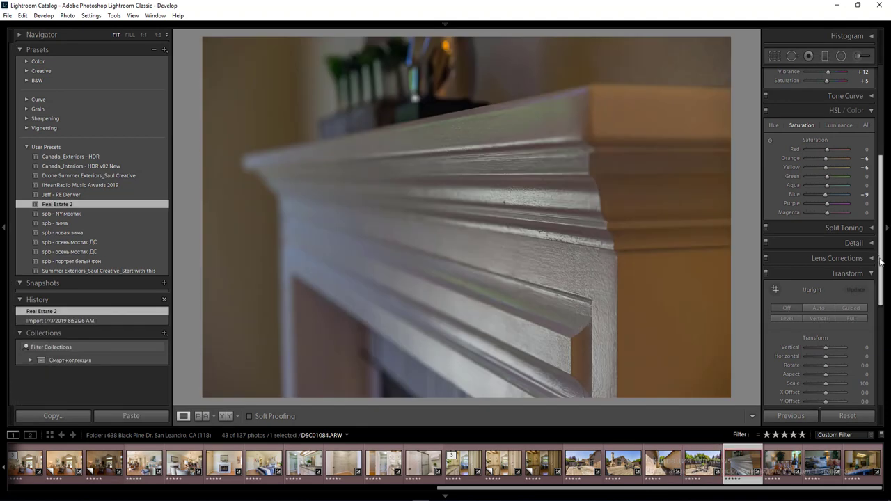
Apply automatic white balance and tone to the mantel close-up and set its yellow saturation to −38.
left_click_drag(880, 245, 879, 154)
left_click(838, 121)
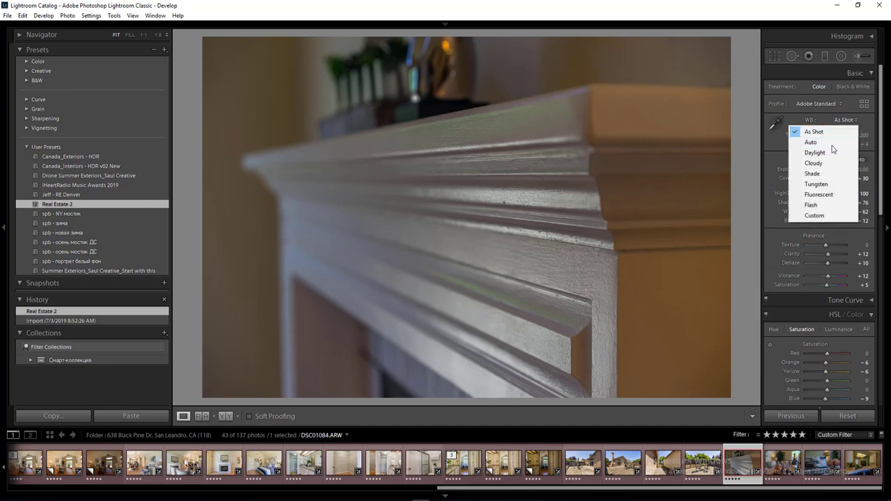
left_click(831, 143)
left_click(862, 161)
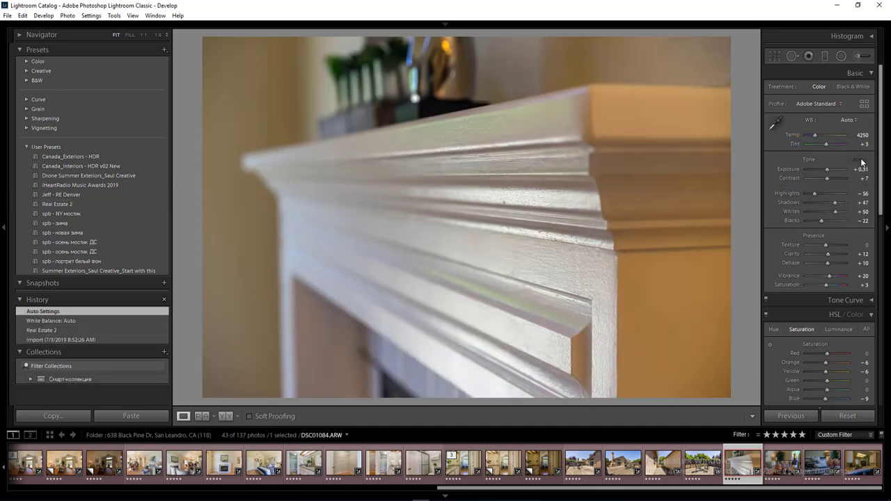
left_click_drag(826, 371, 818, 372)
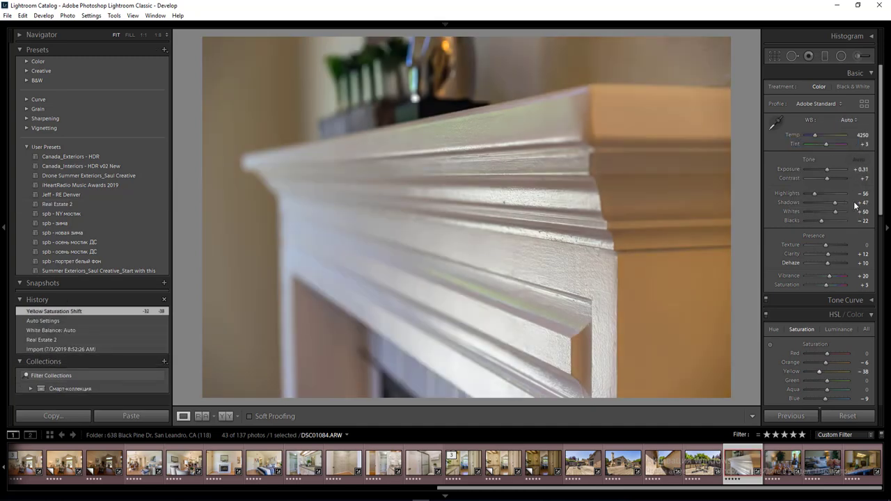
Set the mantel photo's exposure to +0.81 and orange saturation to about −29, and go to the wine glasses photo.
left_click(860, 170)
key("Up")
key("Up")
key("Up")
key("Up")
key("Up")
key("Return")
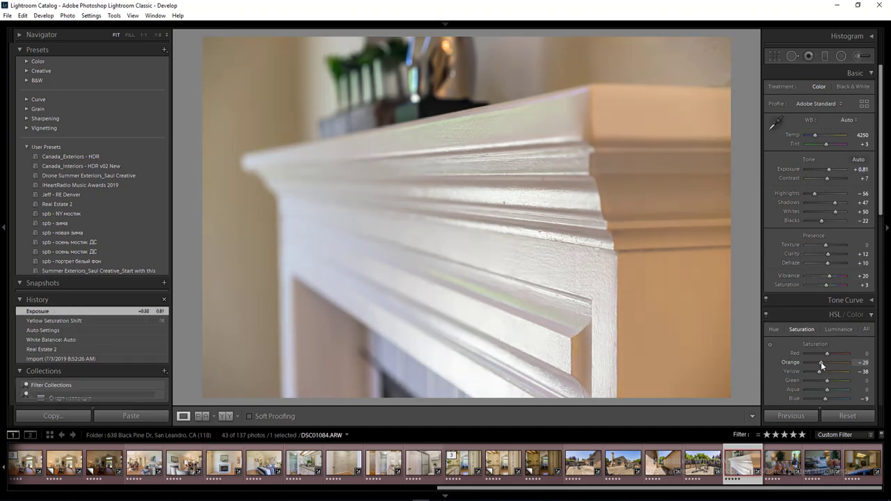
key("Right")
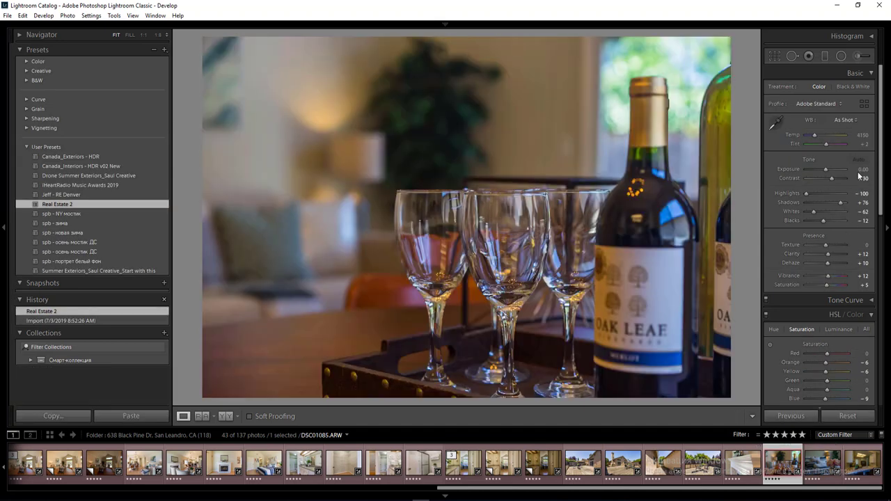
Apply automatic tone and white balance to the wine glasses photo, with temperature 4400 and yellow saturation −53.
key("ctrl+u")
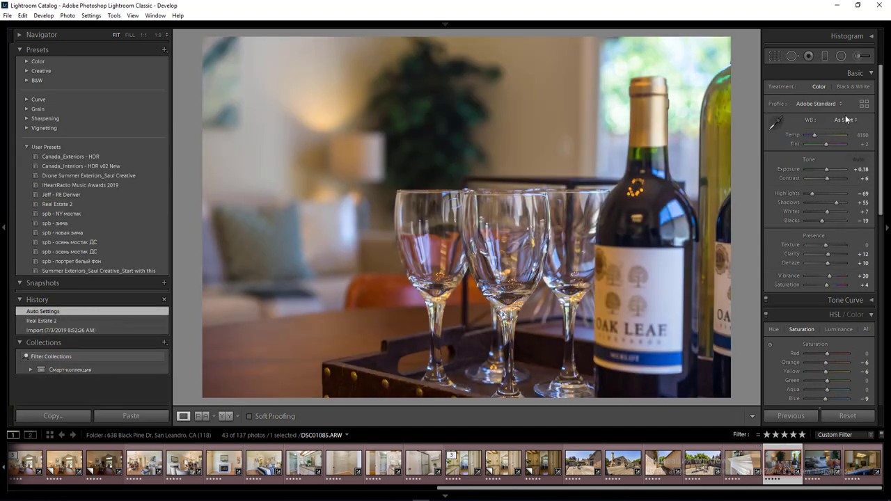
left_click(844, 120)
left_click(828, 145)
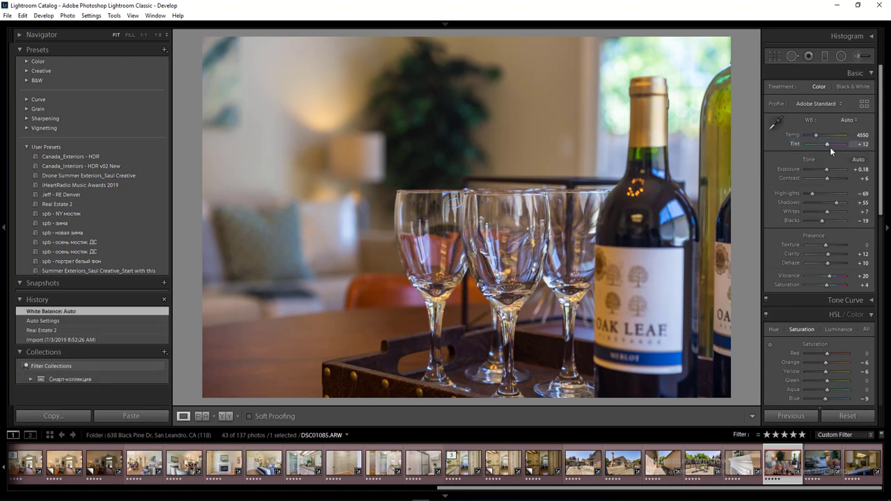
left_click(861, 136)
type("4400")
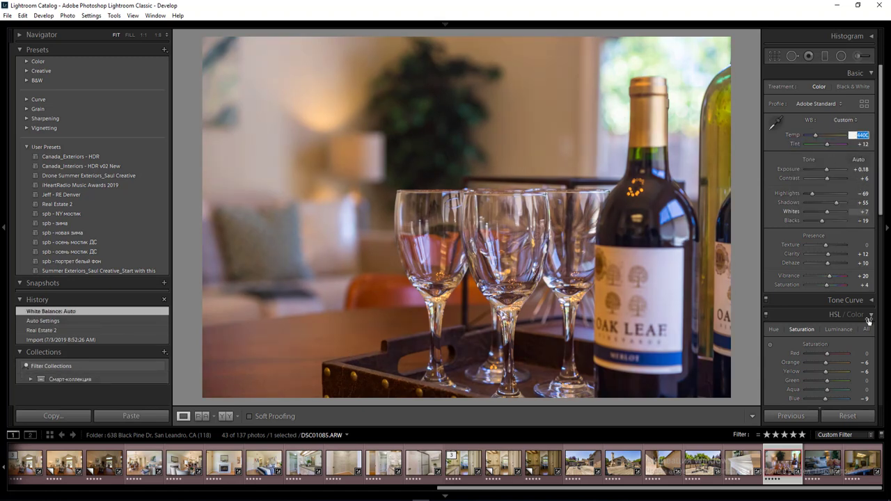
left_click_drag(826, 372, 816, 373)
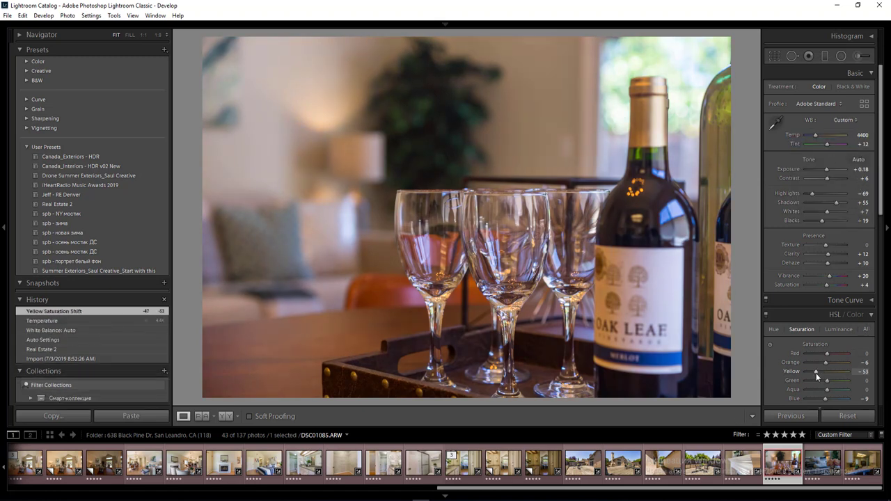
Set the wine glasses photo's exposure to +0.68, temperature to 4350 and orange saturation to −33, and go to the bedroom flowers photo.
left_click(863, 170)
key("Up")
key("Up")
key("Up")
key("Up")
key("Up")
left_click(863, 136)
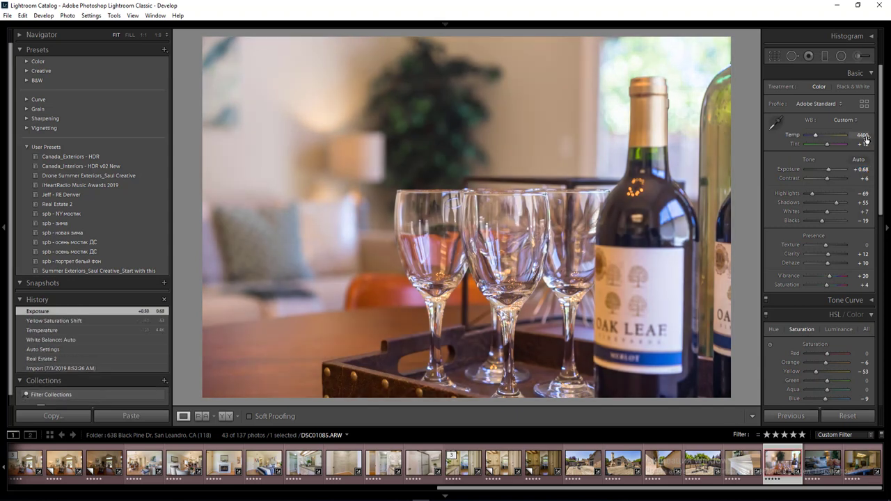
key("Down")
left_click(818, 363)
left_click_drag(817, 362, 820, 361)
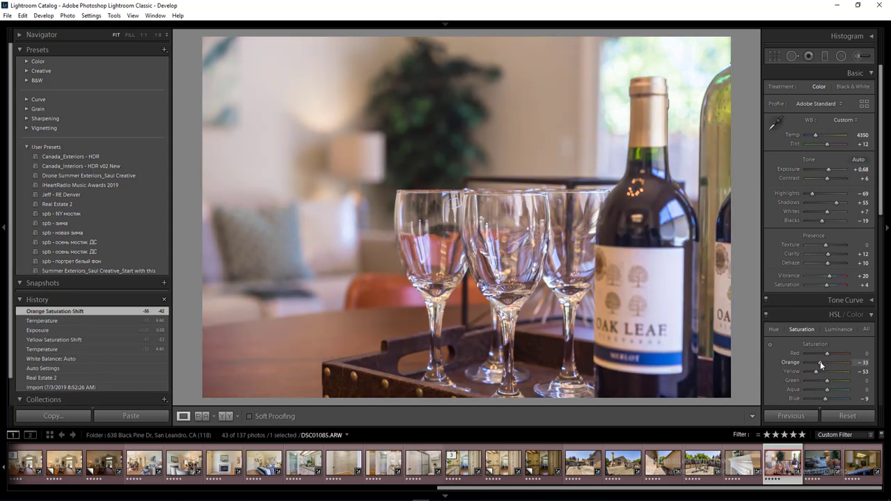
key("Right")
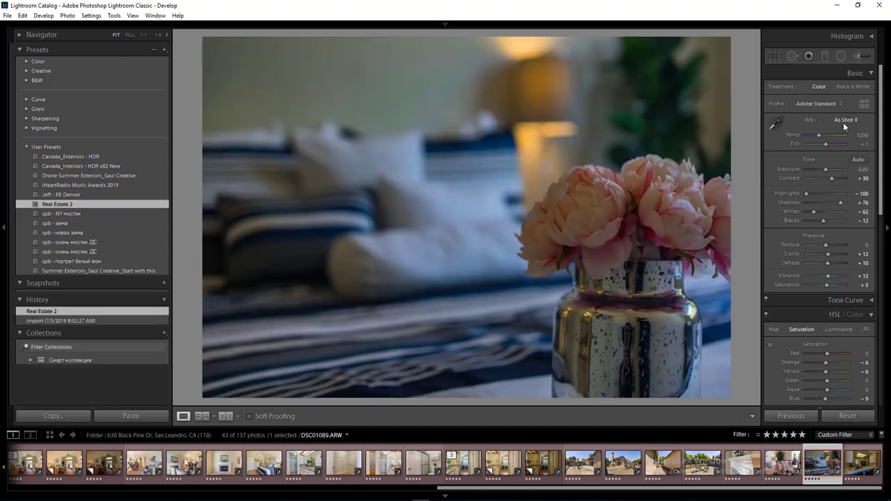
Apply automatic white balance and tone to the bedroom flowers photo, with exposure +0.81 and yellow saturation −40.
left_click(843, 122)
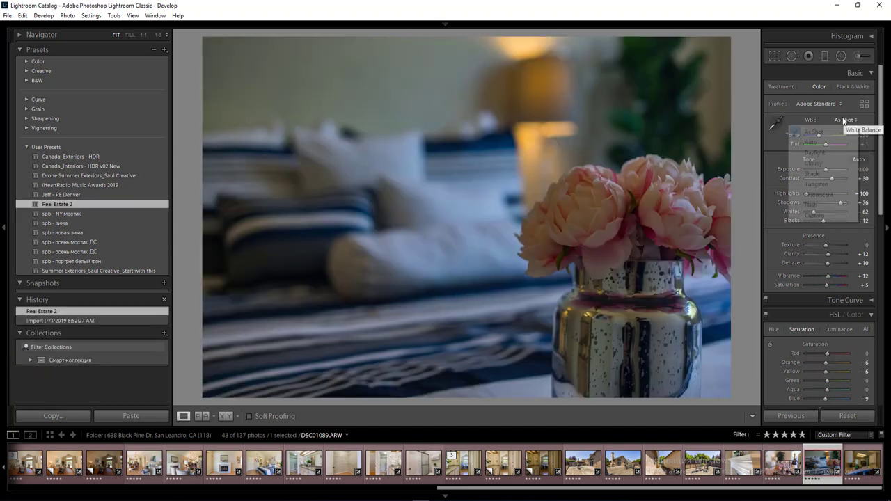
left_click(824, 138)
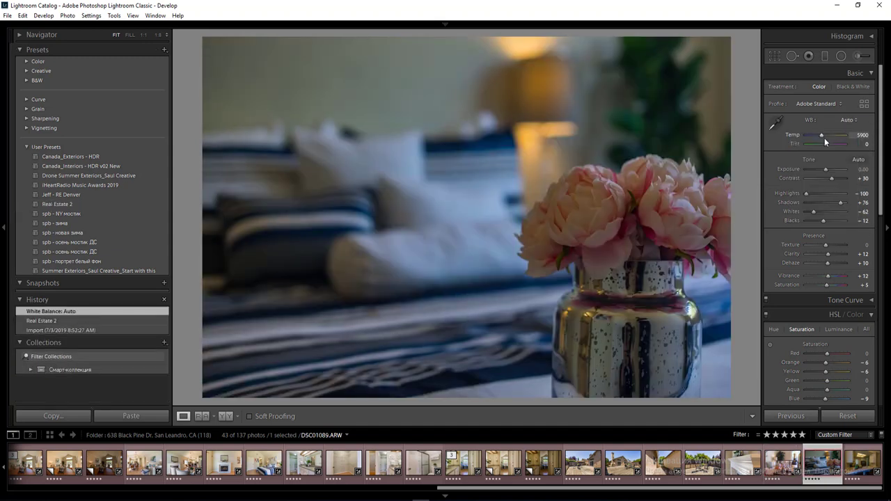
left_click(858, 159)
left_click(861, 170)
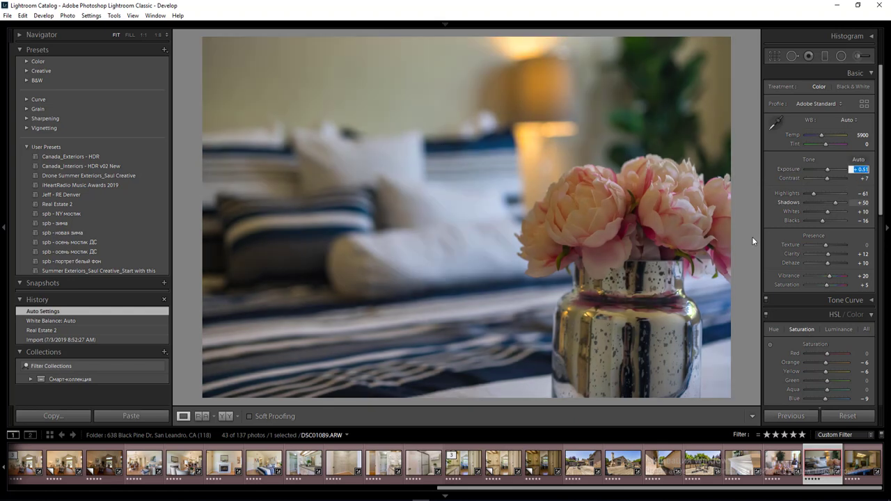
key("Up")
key("Up")
key("Up")
left_click(818, 372)
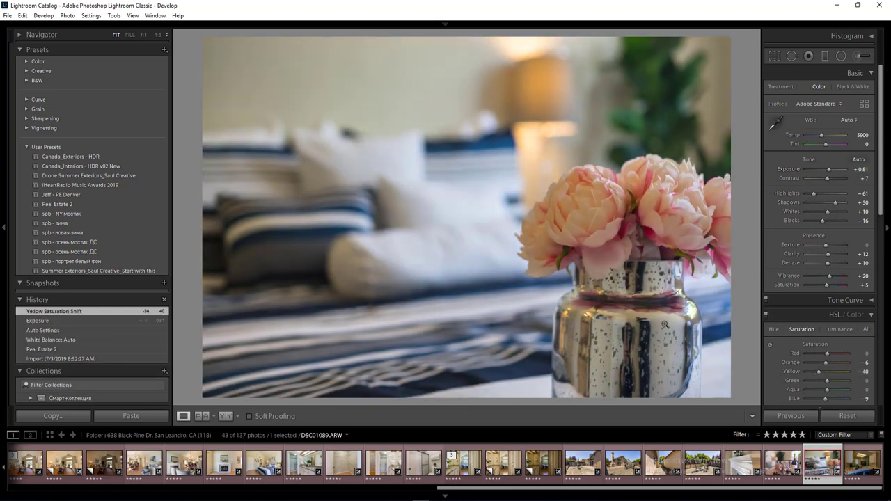
Draw a radial filter around the pink flowers and vase, and go to the kitchen photo.
key("shift+m")
left_click_drag(643, 192, 788, 293)
key("shift+m")
key("Right")
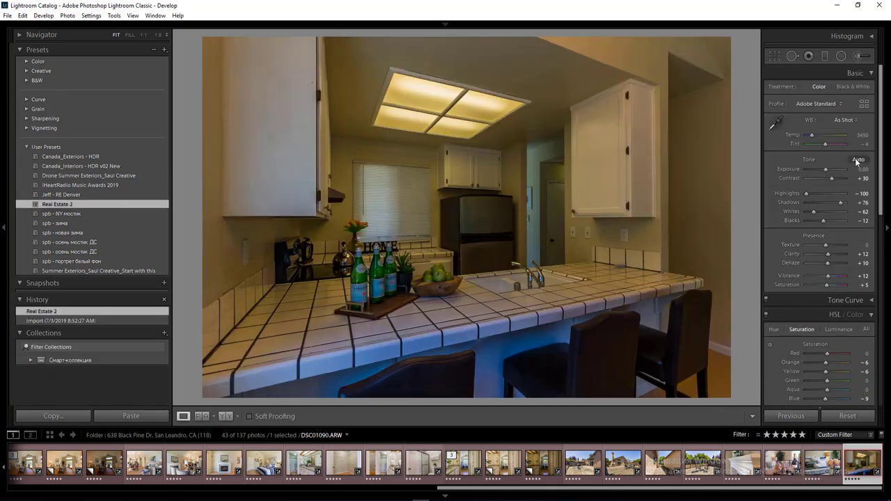
Apply automatic tone and white balance to the kitchen photo and set its temperature to 3350.
left_click(856, 160)
left_click(845, 120)
left_click(835, 142)
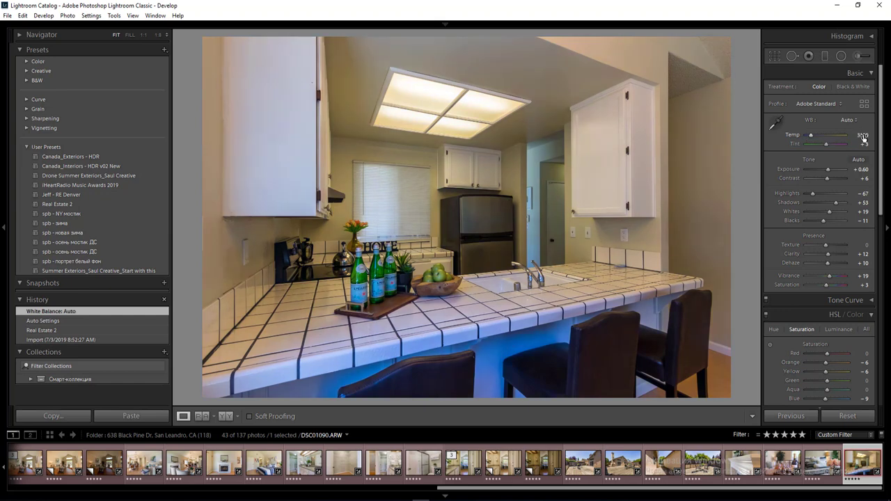
left_click(863, 136)
key("Up")
key("Up")
key("Up")
key("Up")
Set the kitchen photo's exposure to +1.00, yellow saturation to −40 and orange saturation to −27.
left_click(863, 171)
key("Up")
key("Up")
key("Up")
key("Up")
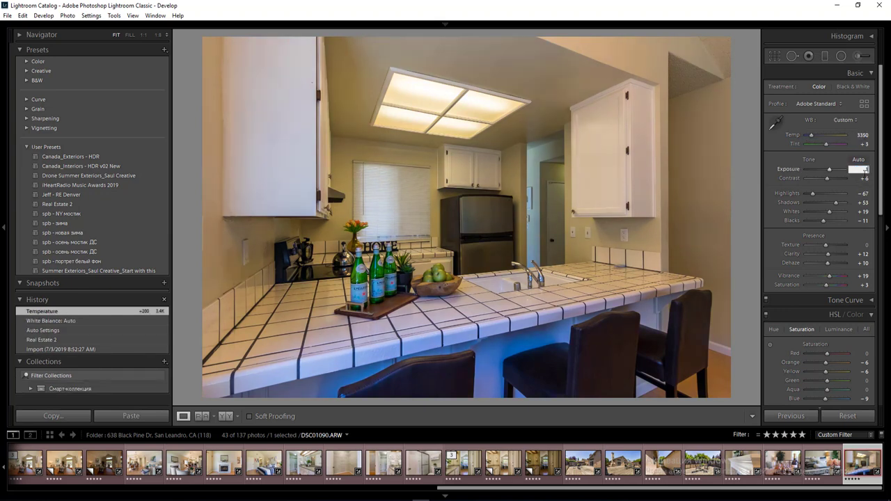
type("1")
key("Return")
left_click_drag(826, 371, 822, 365)
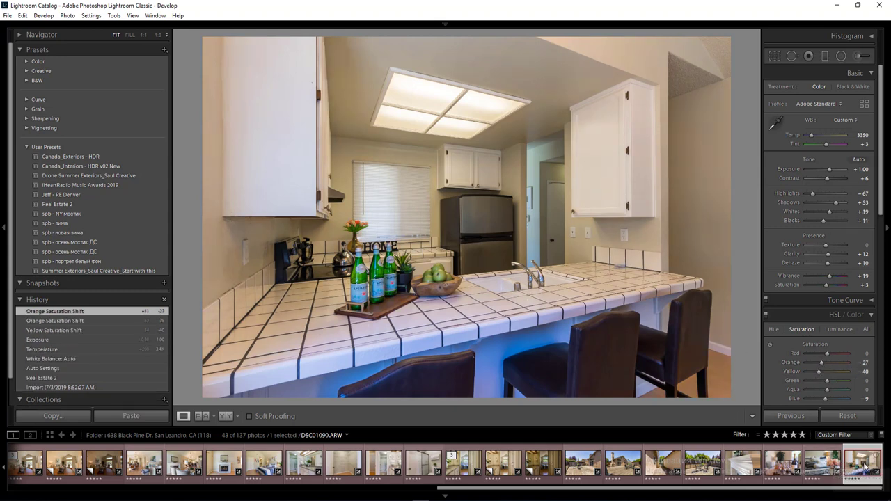
Set the kitchen photo's blue saturation to −53 to tone down the cast under the counter.
right_click(863, 465)
left_click(882, 172)
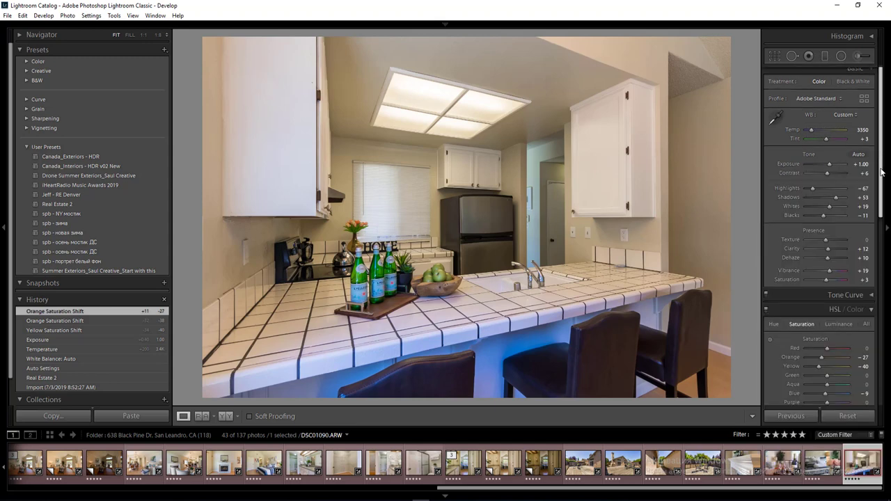
scroll(881, 172, "down", 4)
left_click_drag(825, 264, 817, 270)
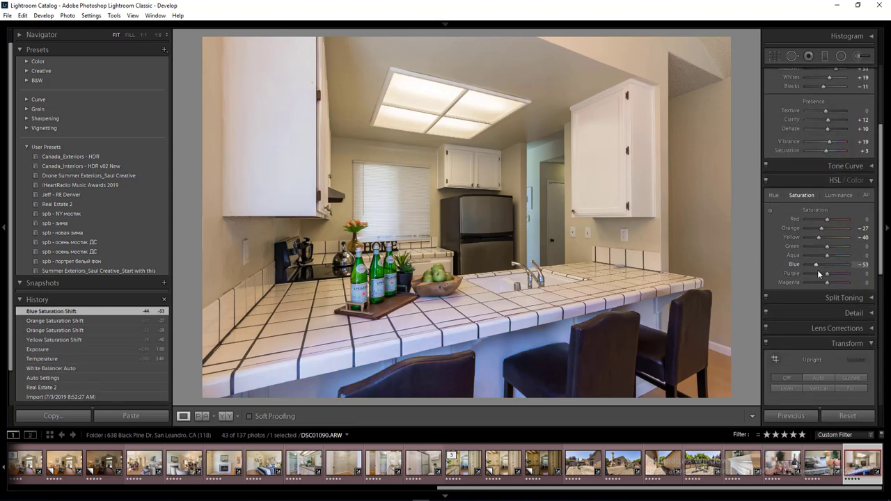
Create a virtual copy of the kitchen photo and sample its white balance from the wall below the counter.
right_click(853, 466)
left_click(837, 345)
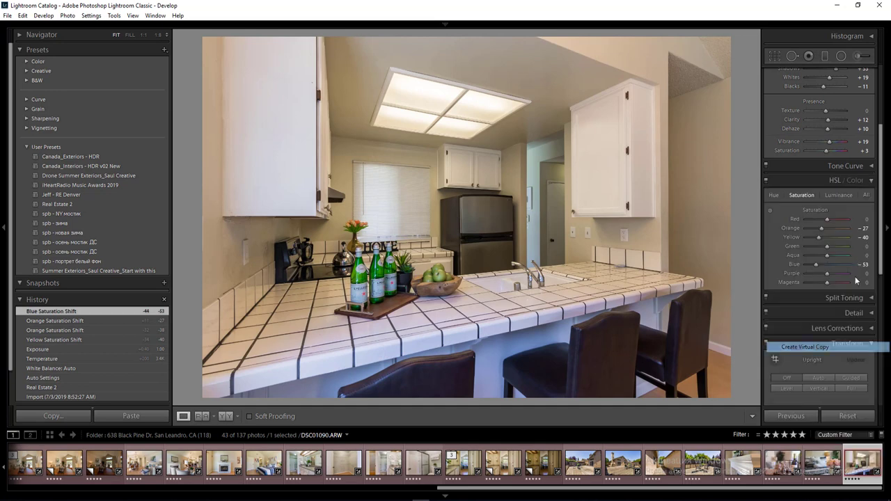
left_click_drag(880, 192, 881, 120)
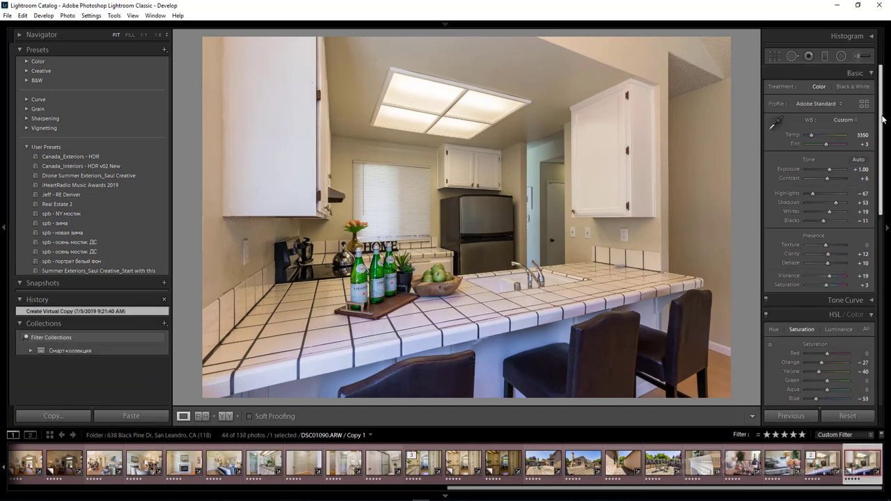
left_click(775, 123)
left_click(521, 342)
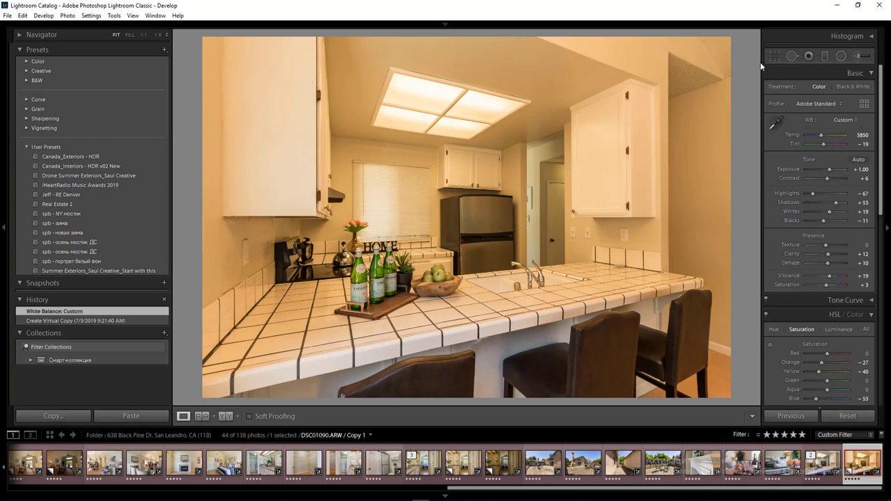
Select all filtered photos in the Library and start an export into the subfolder 04 - after.
mouse_move(610, 27)
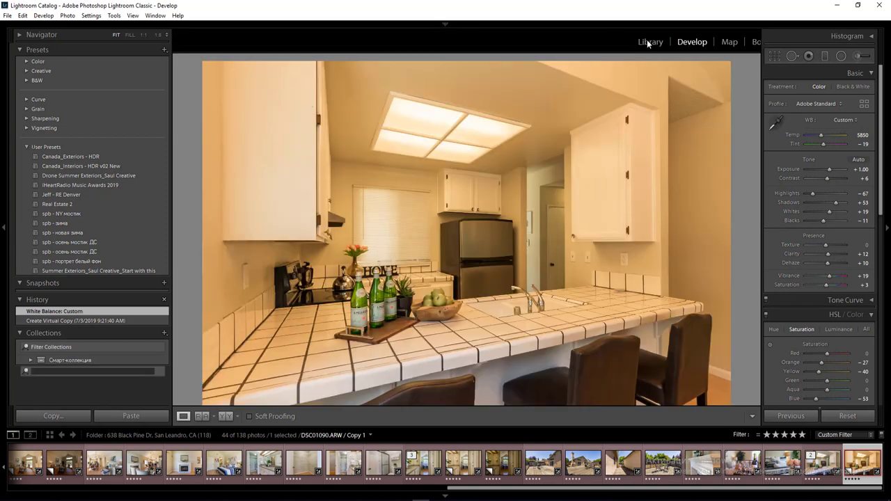
left_click(647, 41)
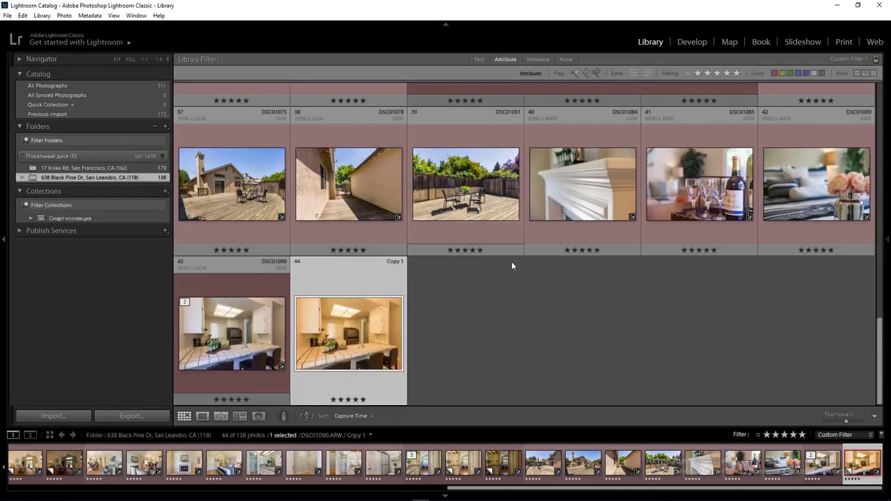
key("ctrl+a")
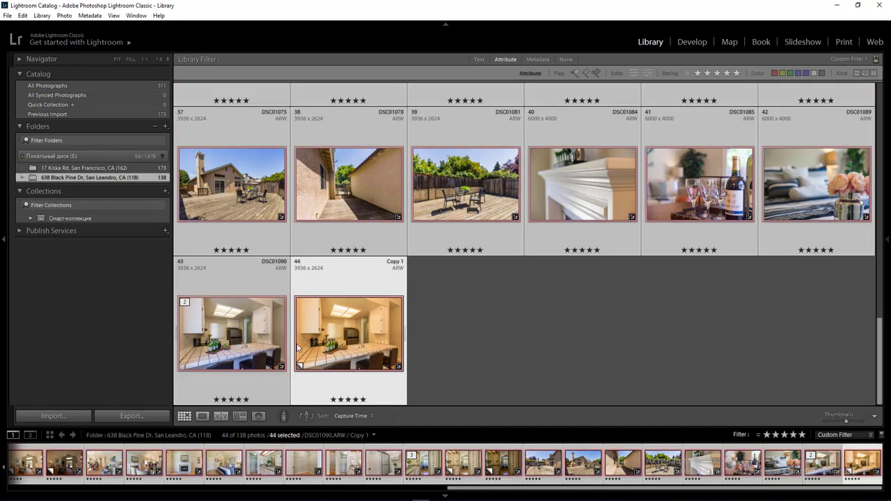
left_click(129, 416)
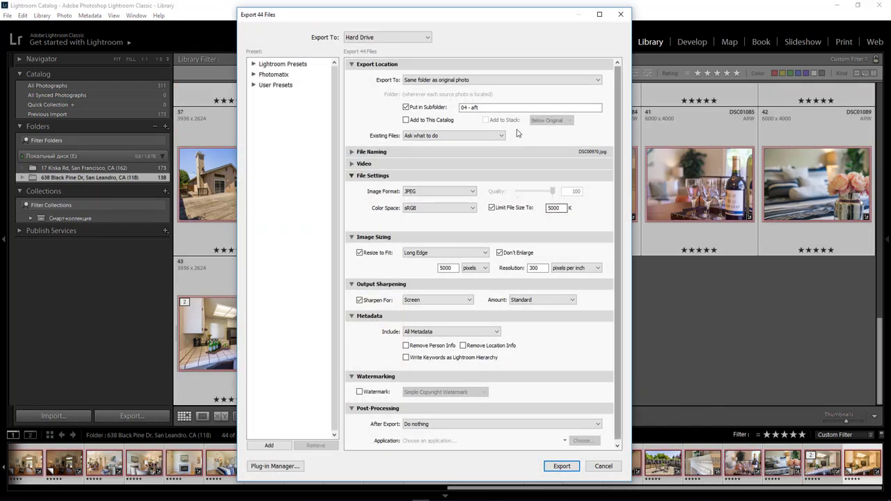
left_click(519, 107)
left_click(520, 107)
type("er")
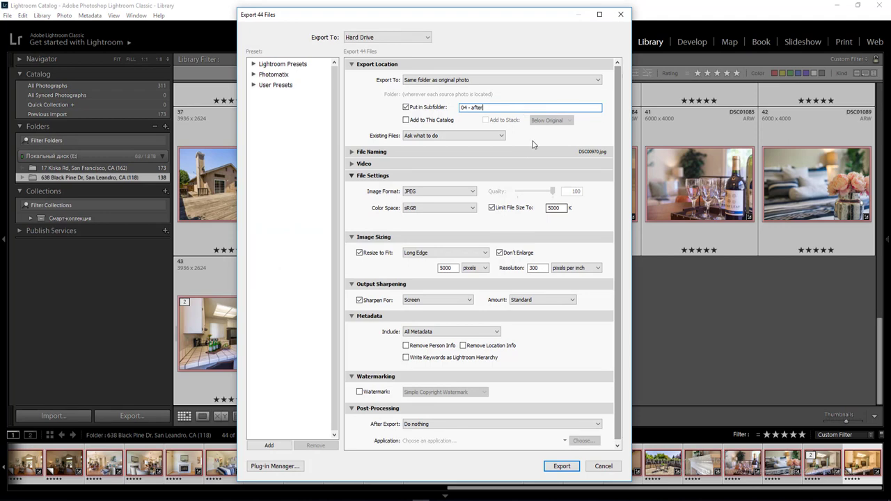
Disable the file size limit, resizing and output sharpening, and export the selected photos as JPEG.
left_click(491, 207)
left_click(359, 252)
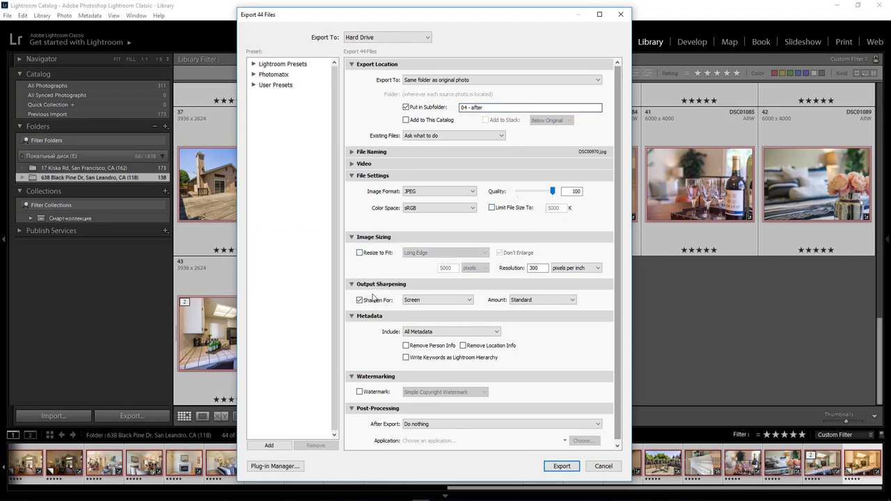
left_click(372, 298)
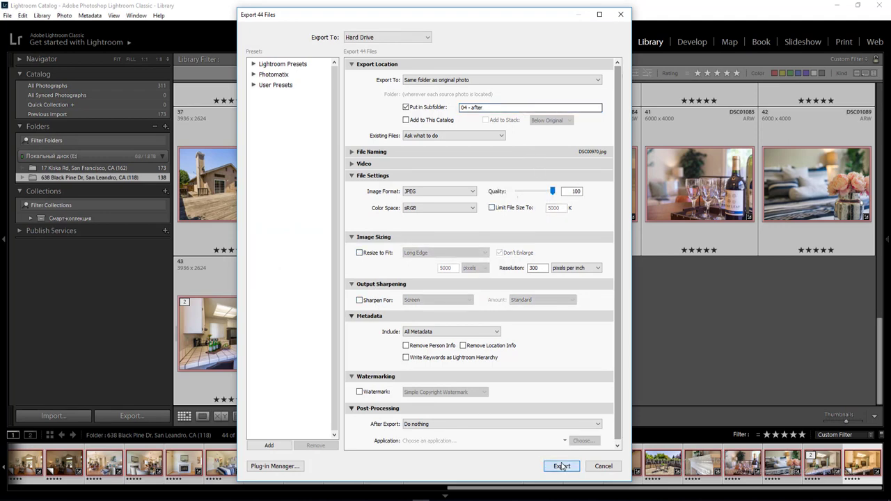
left_click(562, 465)
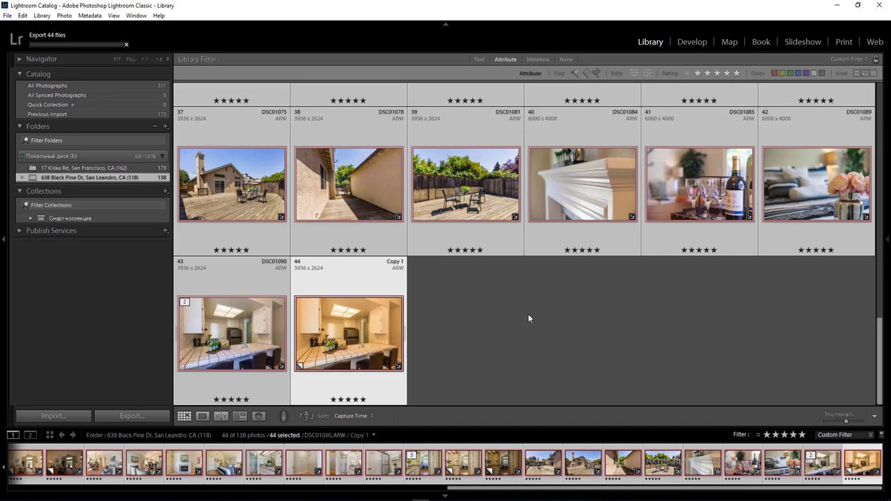
Export the selected photos in DNG format into the subfolder 02 - DNG.
left_click(129, 416)
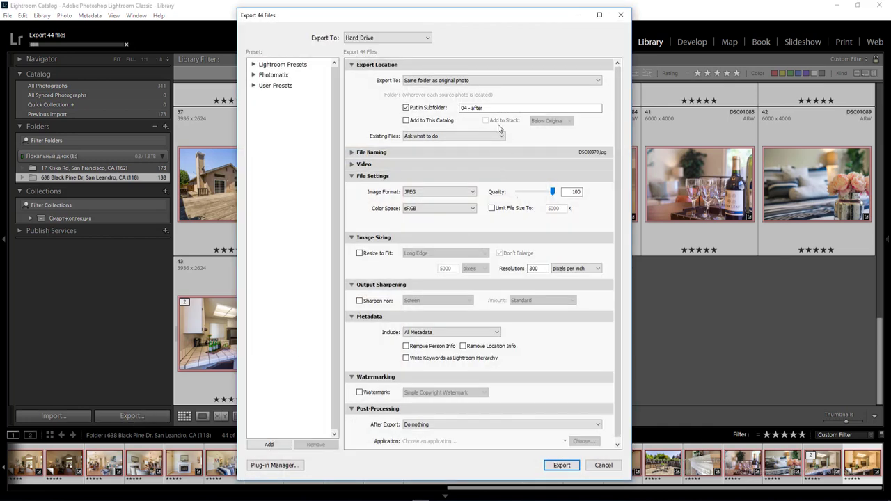
left_click(495, 110)
type("02 - DNG")
left_click(409, 193)
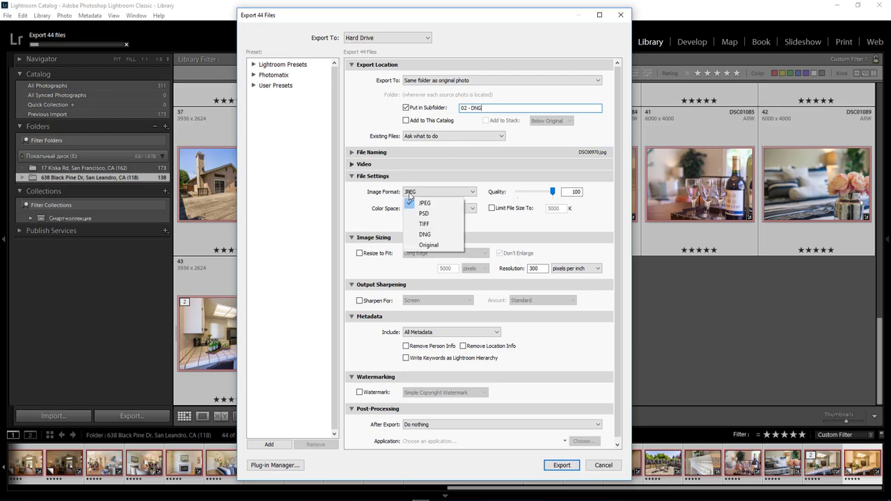
left_click(435, 235)
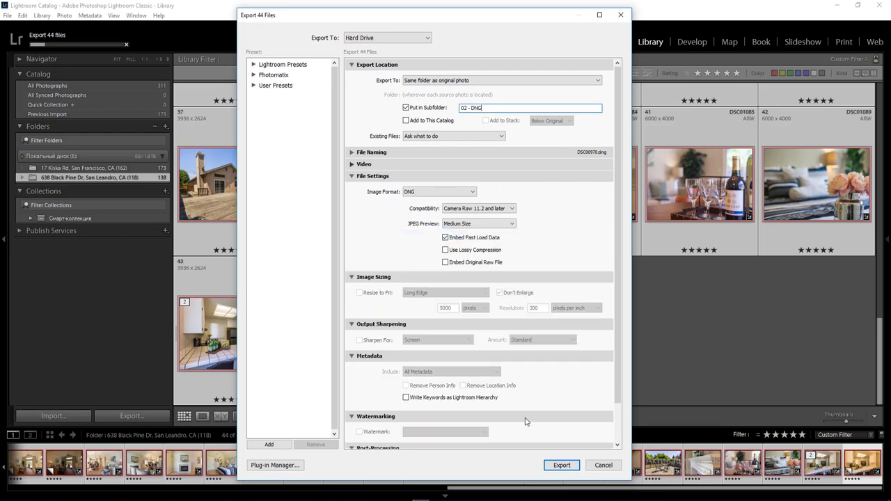
left_click(567, 471)
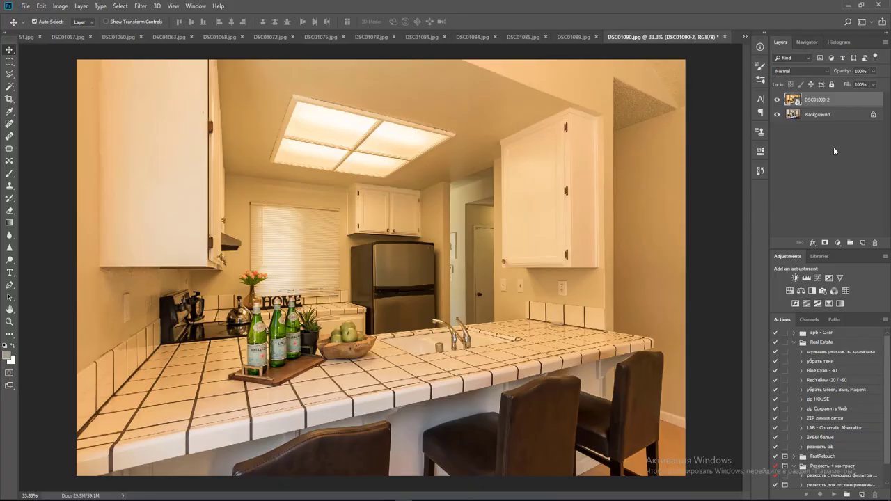
Switch to Photoshop, add a black mask to the warm DSC01090-2 layer and duplicate the masked layer.
left_click(825, 243, "alt")
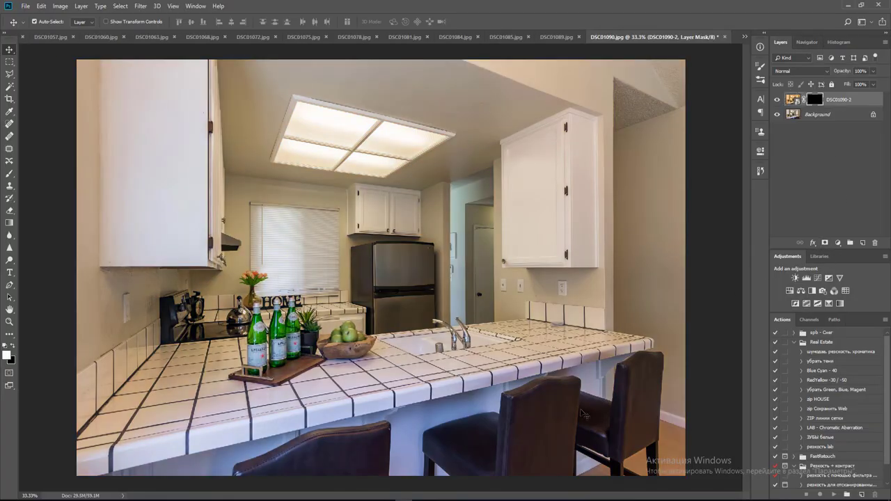
key("ctrl+z")
key("ctrl+z")
key("ctrl+j")
Delete the layer mask of the lower DSC01090-2 layer and set that layer's opacity to 42%.
left_click(820, 119)
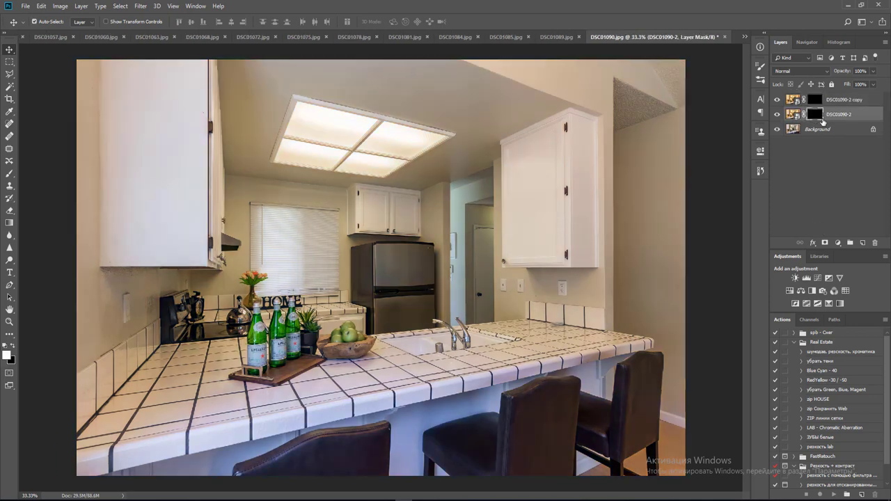
right_click(813, 119)
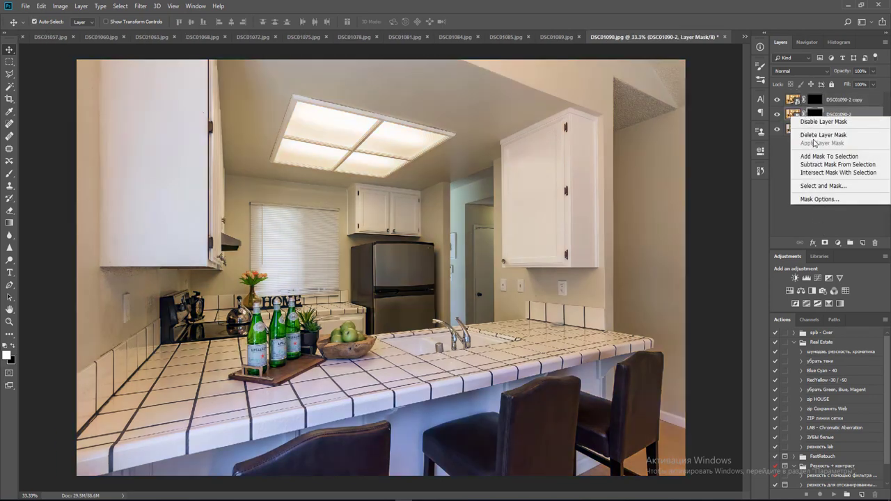
left_click(825, 133)
left_click(872, 71)
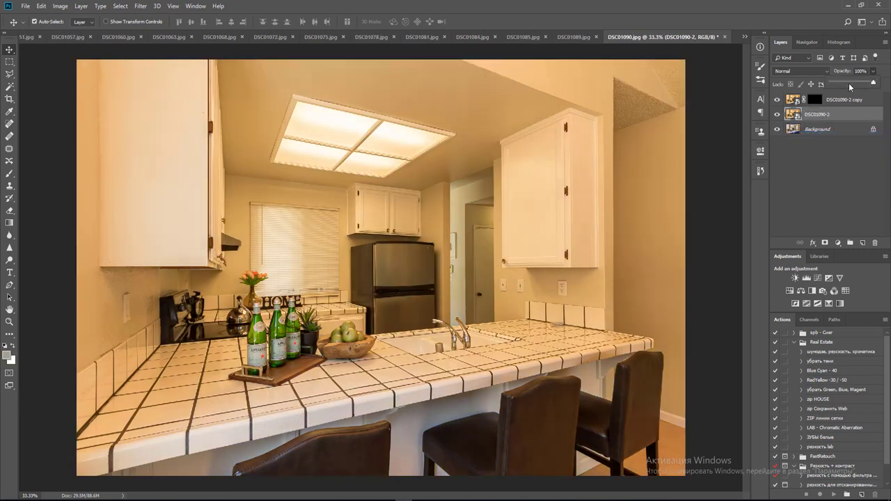
left_click(849, 83)
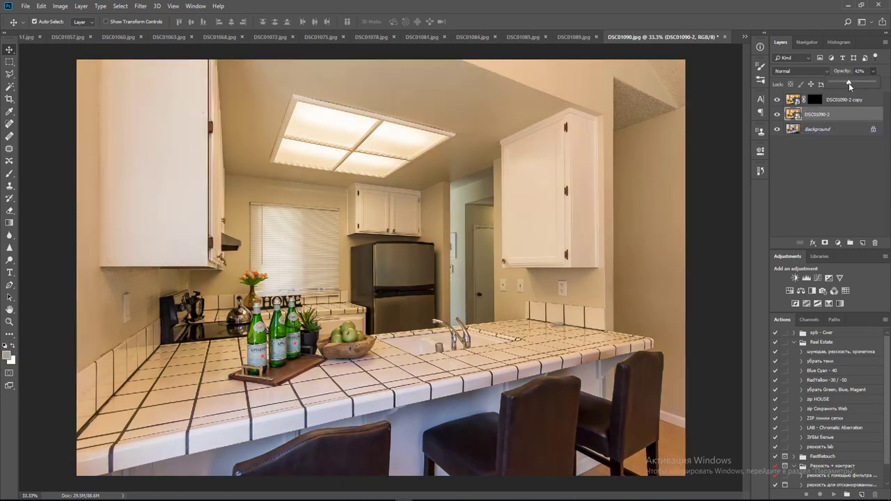
Paint white at 46% brush opacity on the upper copy's mask over the chairs, the counter front and the hallway opening.
left_click(815, 101)
key("b")
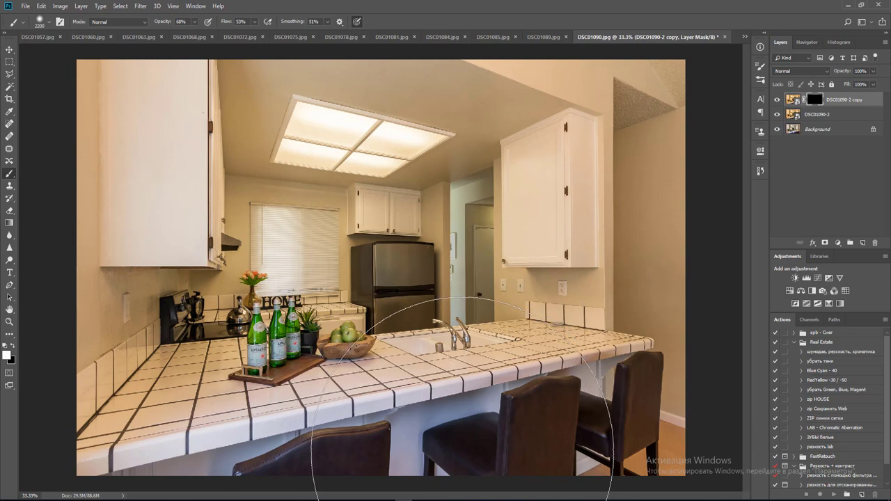
key("ctrl+minus")
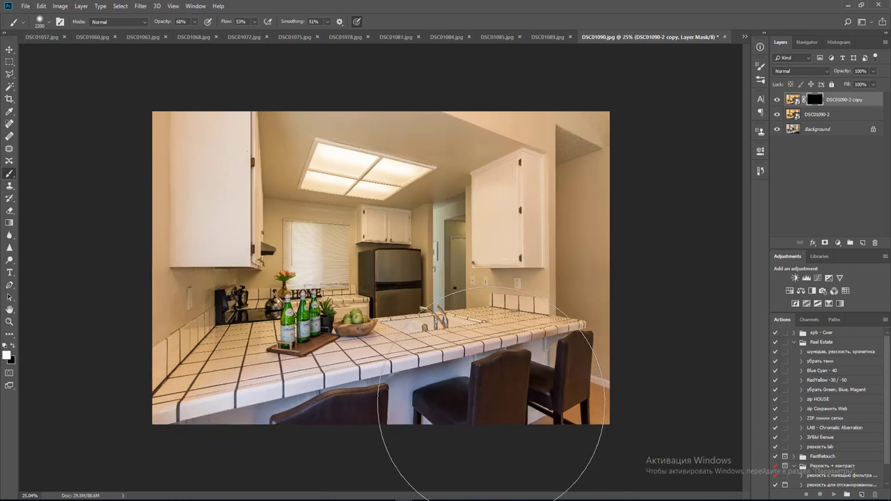
left_click(195, 21)
left_click(398, 125)
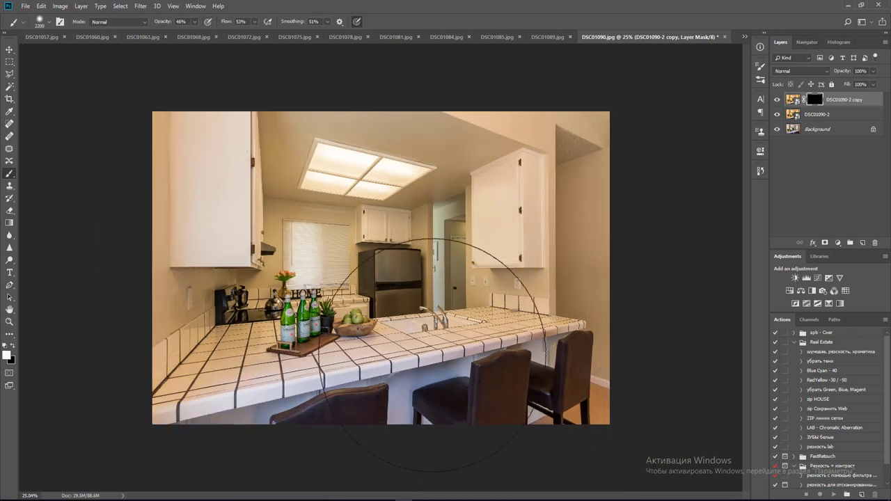
key("bracketleft")
key("bracketleft")
key("bracketleft")
key("bracketleft")
key("bracketleft")
key("bracketleft")
key("bracketleft")
key("bracketleft")
key("bracketleft")
key("bracketleft")
key("bracketleft")
key("bracketleft")
mouse_move(533, 391)
left_mouse_down()
mouse_move(398, 416)
mouse_move(332, 449)
left_mouse_up()
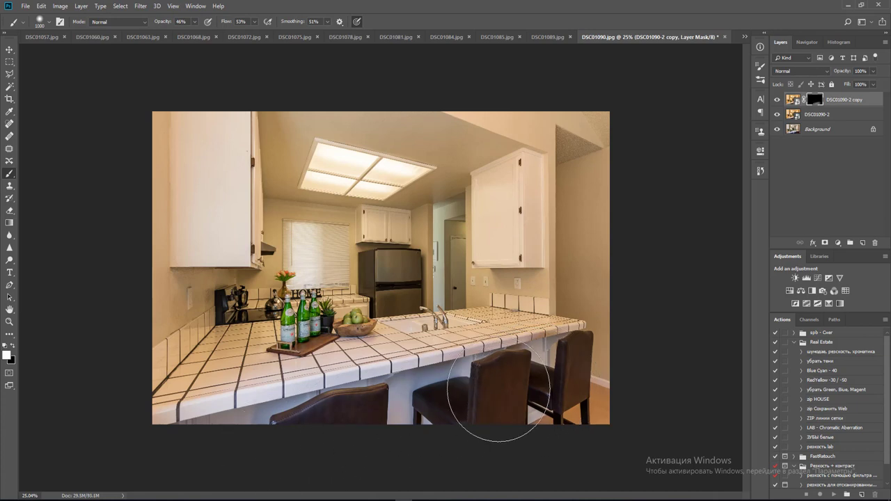
left_click_drag(499, 402, 291, 438)
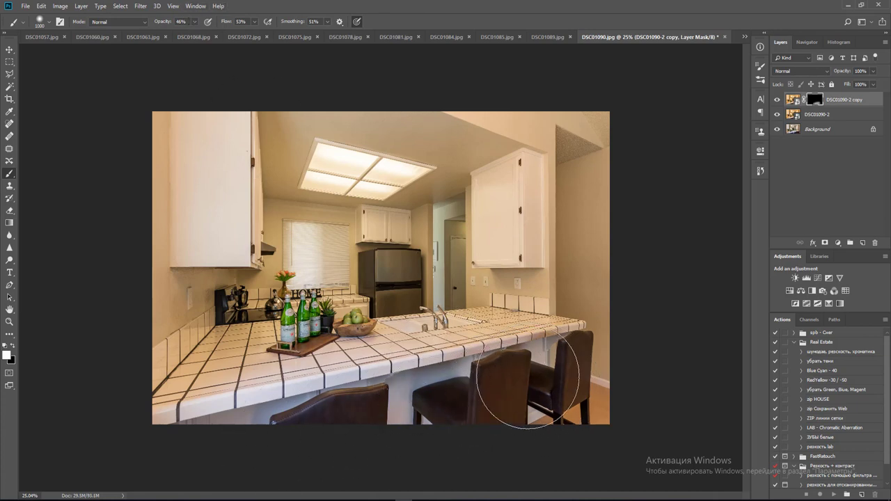
left_click_drag(142, 450, 517, 378)
left_click_drag(463, 240, 432, 287)
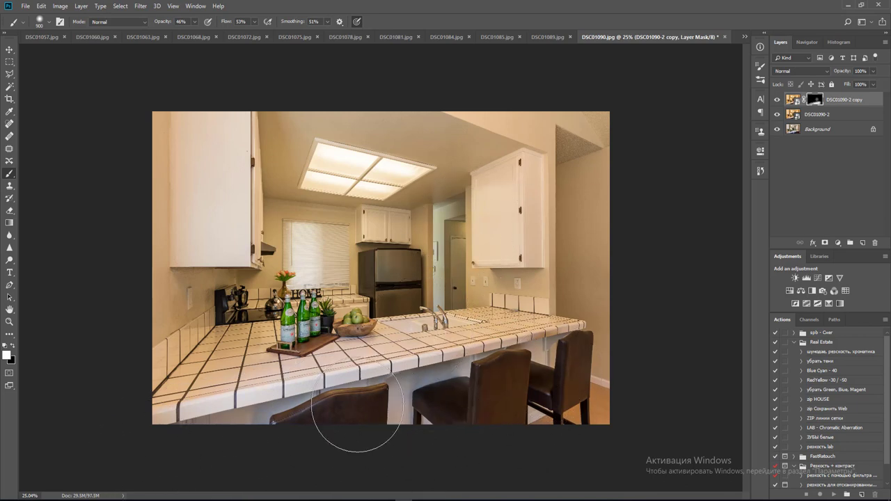
Merge the layers, play the RedYellow -30 / -50 action and merge its layer at 71% opacity.
key("ctrl+shift+e")
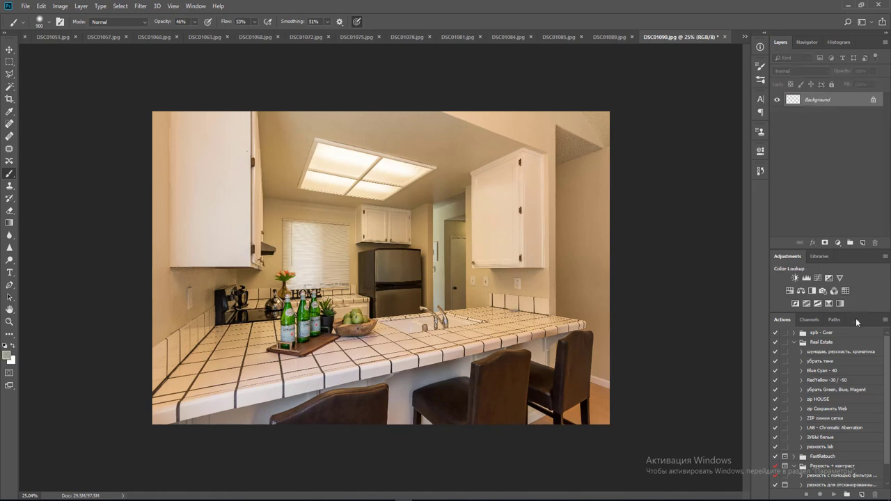
left_click(850, 382)
left_click(833, 494)
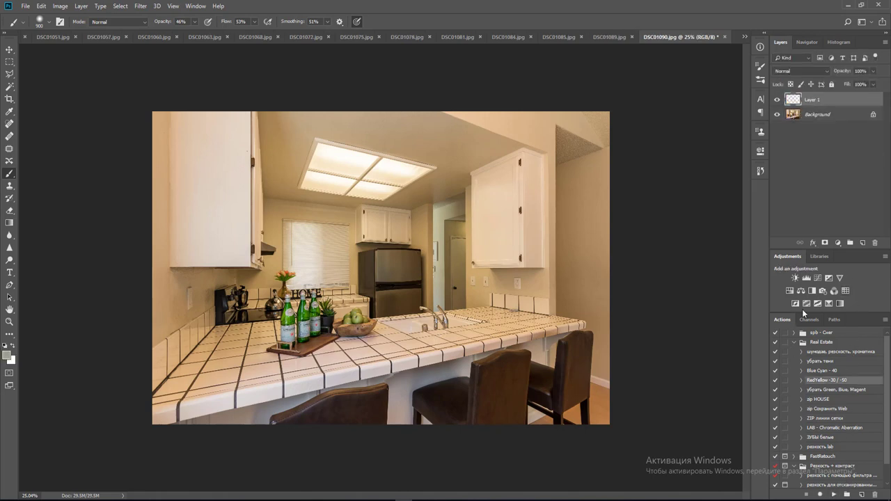
left_click(873, 72)
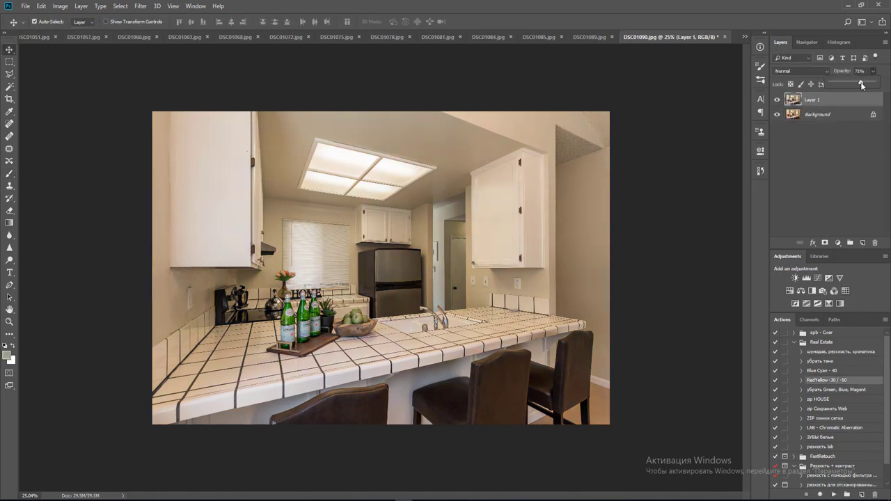
key("ctrl+shift+e")
Brighten the kitchen photo by lowering the white input point in a Levels adjustment and merge it into the background.
scroll(728, 261, "up", 3)
scroll(728, 261, "down", 1)
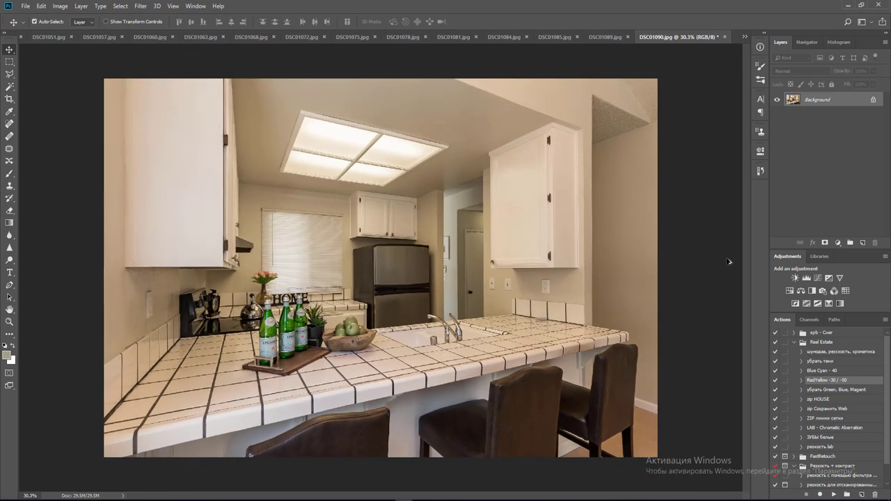
left_click(809, 278)
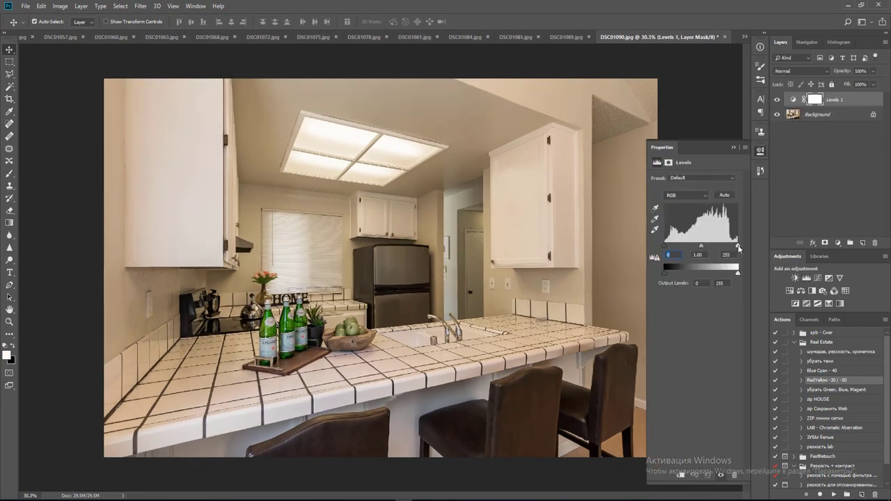
left_click_drag(739, 248, 733, 249)
key("ctrl+shift+e")
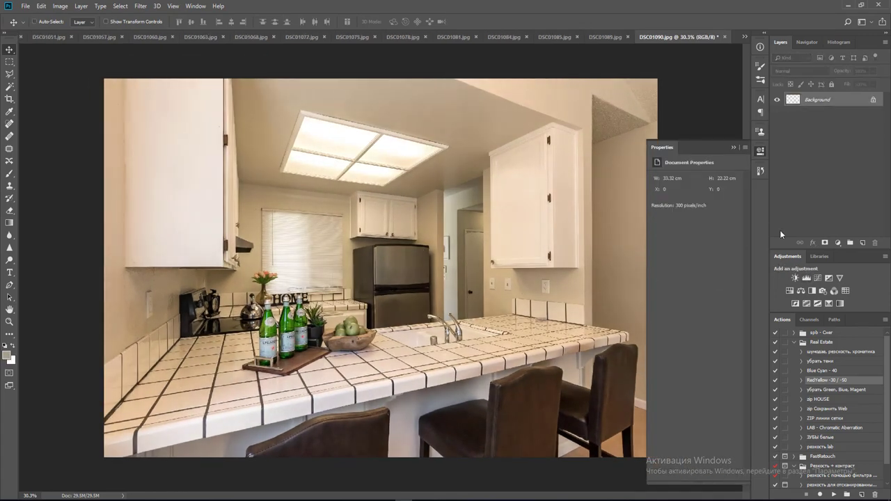
scroll(651, 119, "up", 8)
scroll(650, 119, "down", 8)
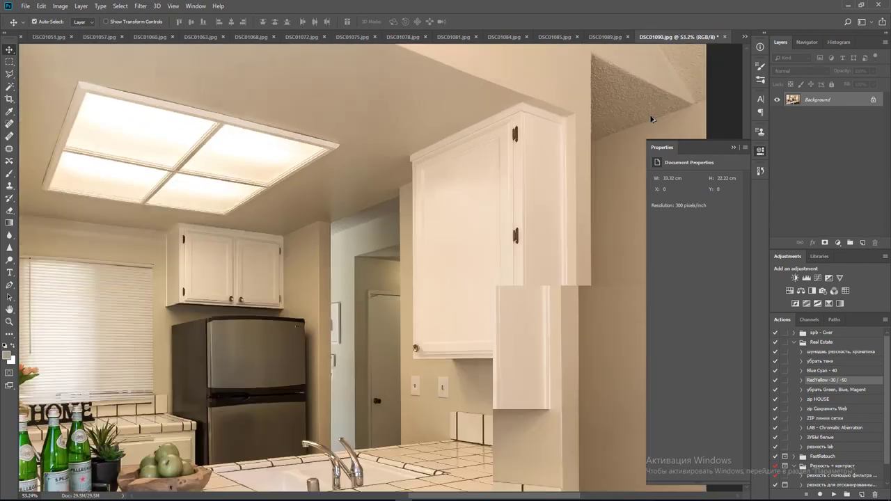
left_click(763, 151)
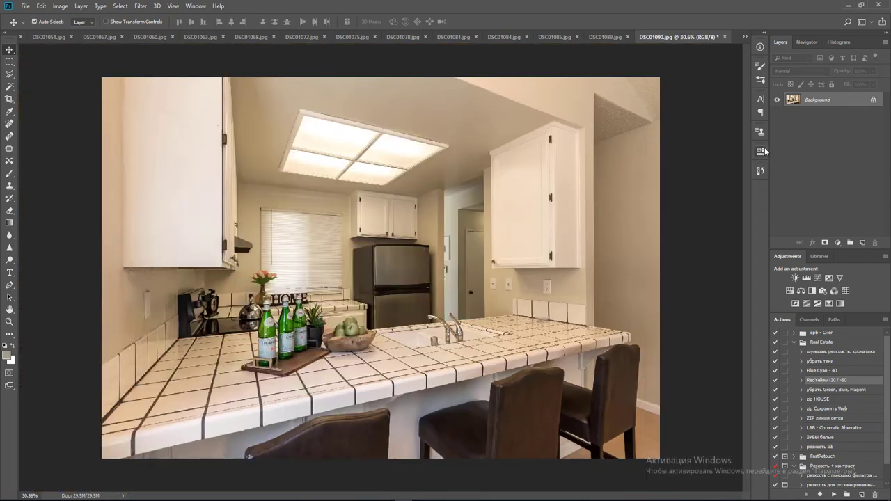
Show the rulers and place a vertical guide about 2 cm outside the photo's left edge.
left_click(9, 235)
key("v")
key("ctrl+r")
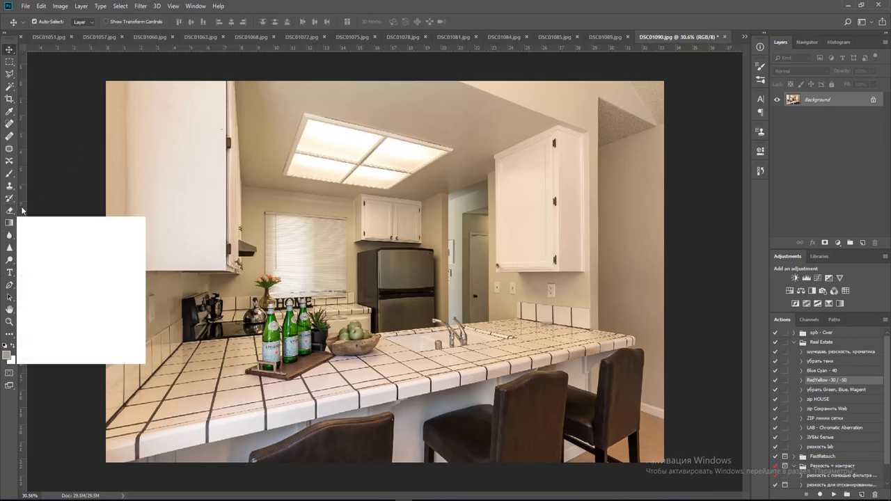
left_click_drag(21, 207, 72, 234)
Add another Levels adjustment with the white input point at about 236 and merge it into the background.
left_click(806, 277)
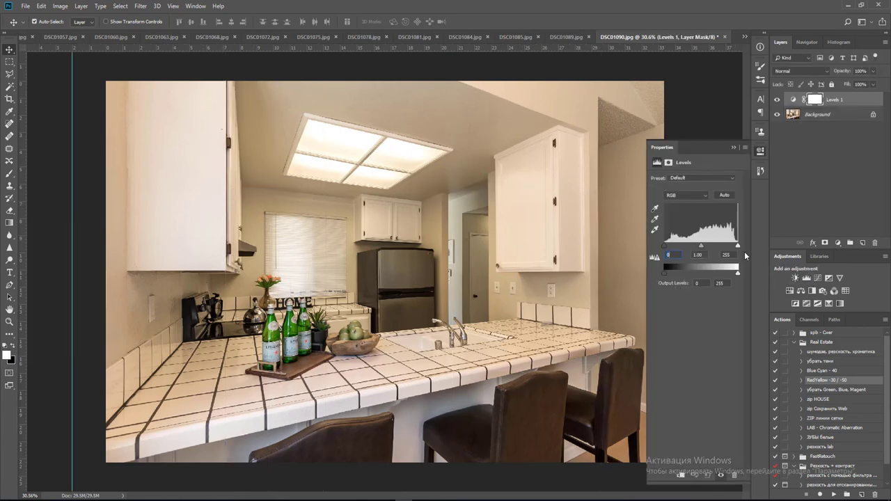
left_click_drag(738, 248, 735, 251)
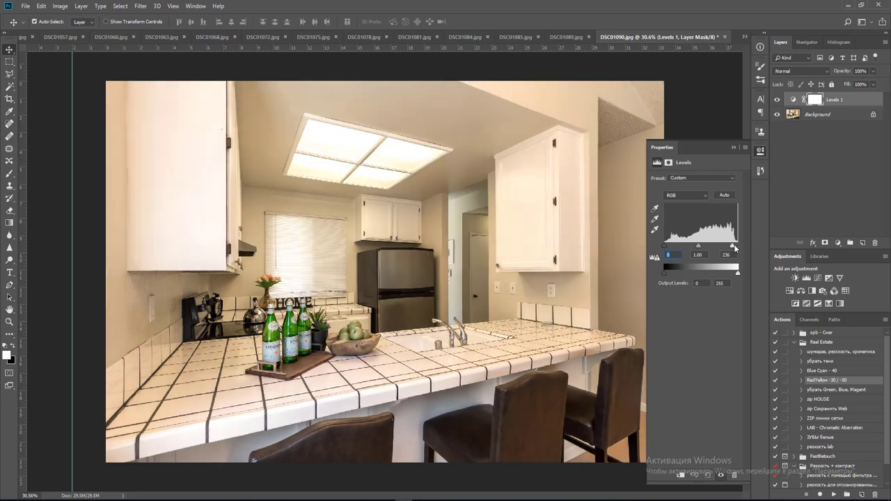
key("ctrl+e")
Try the убрать тени action on the kitchen photo, and delete the three layers it adds.
left_click(822, 363)
left_click(845, 495)
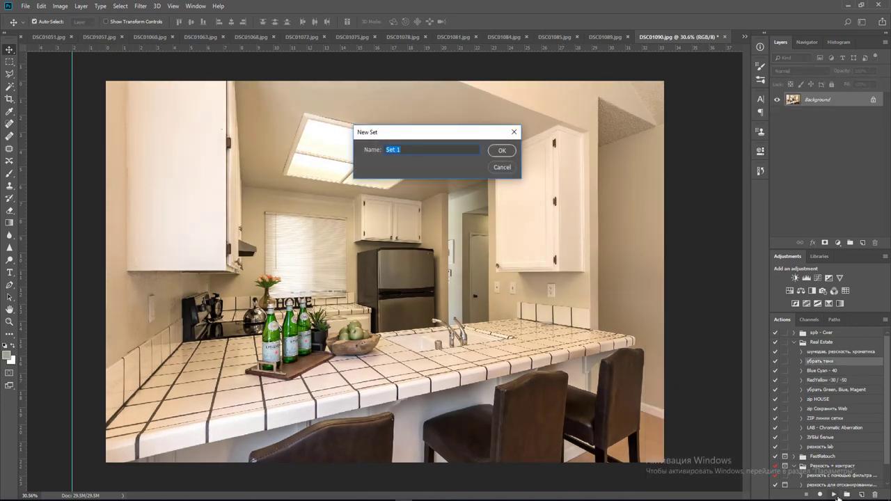
key("Escape")
left_click(834, 495)
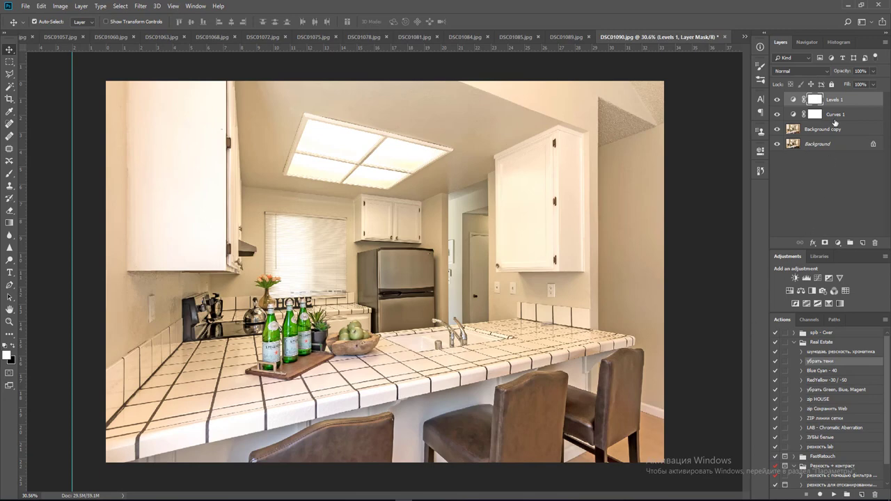
left_click(836, 125)
left_click(855, 102)
key("Delete")
key("Delete")
key("Delete")
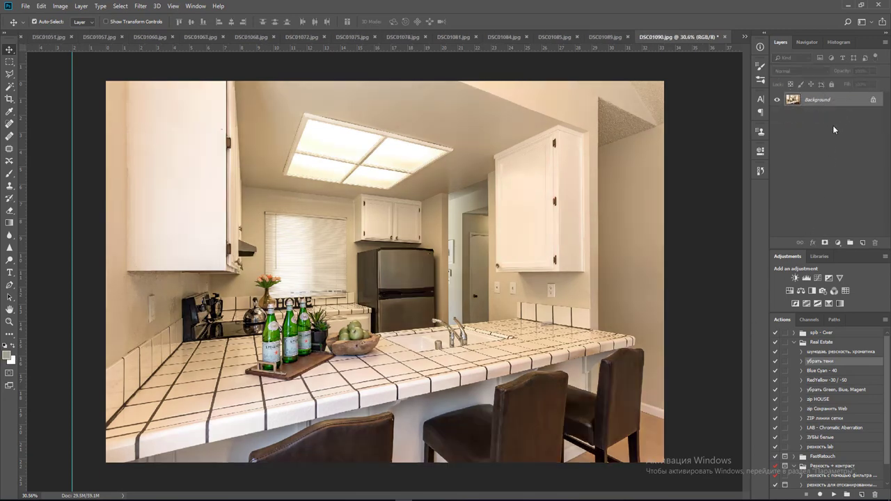
Close the kitchen photo, saving it as a baseline JPEG at quality 12.
key("ctrl+w")
key("Return")
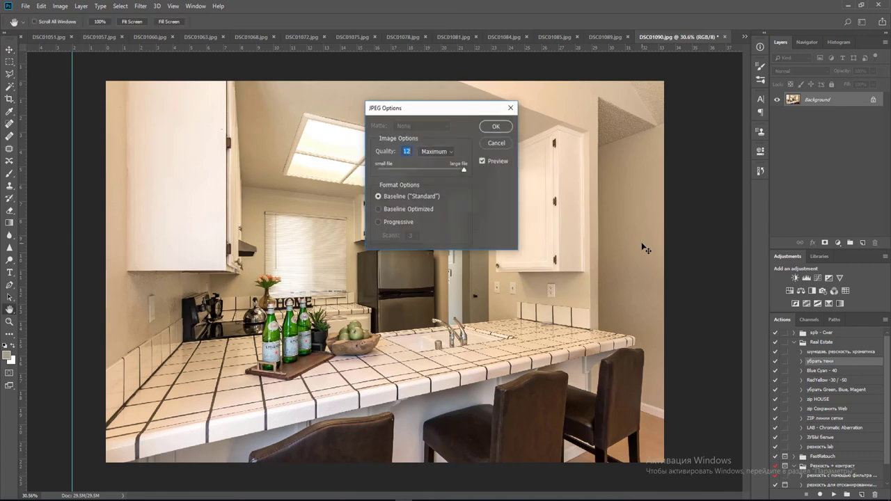
key("Return")
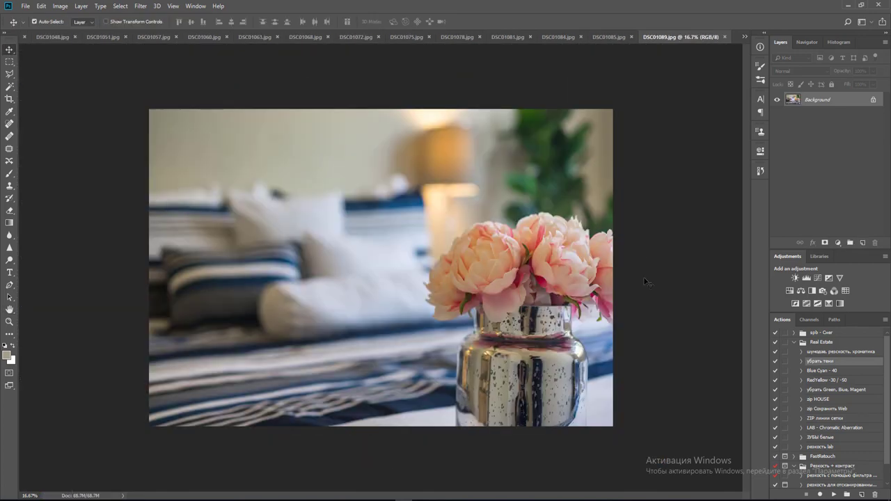
Lower the white input point of the peony vase photo with a Levels adjustment and merge it down.
left_click(806, 278)
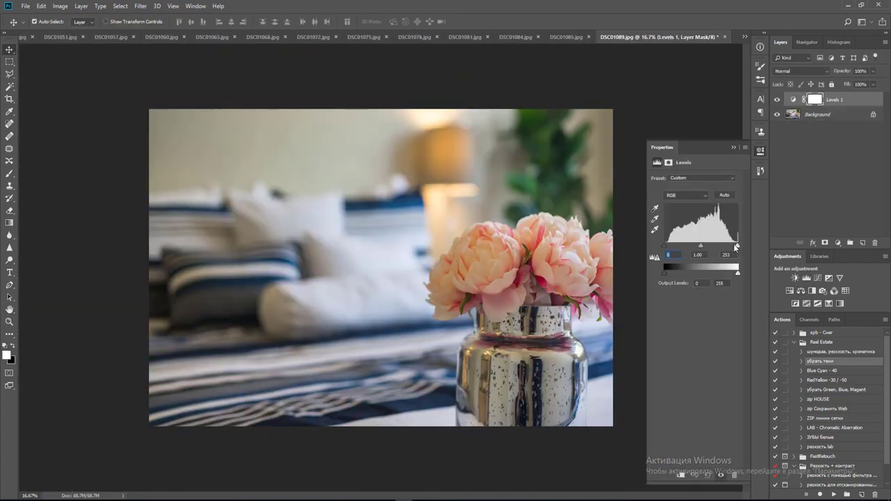
left_click_drag(736, 247, 732, 249)
key("ctrl+e")
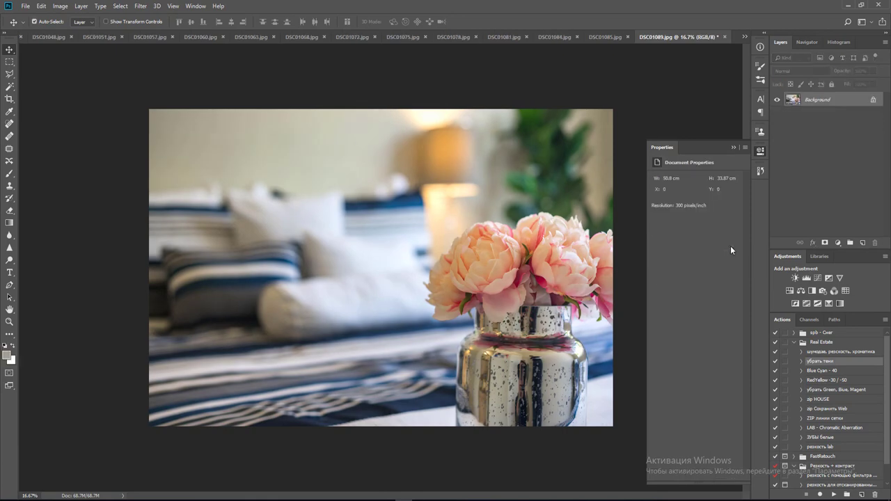
Close the peony vase photo and save its changes as JPEG.
key("ctrl+w")
key("Return")
key("Return")
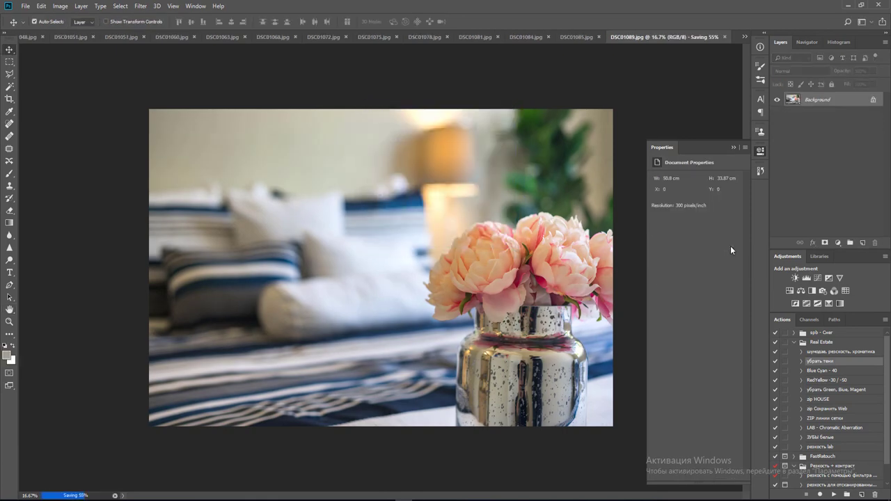
Brighten the wine bottle photo with Levels at white input 231 and apply the RedYellow -30 / -50 action, merging its layer down at lowered opacity.
left_click(806, 280)
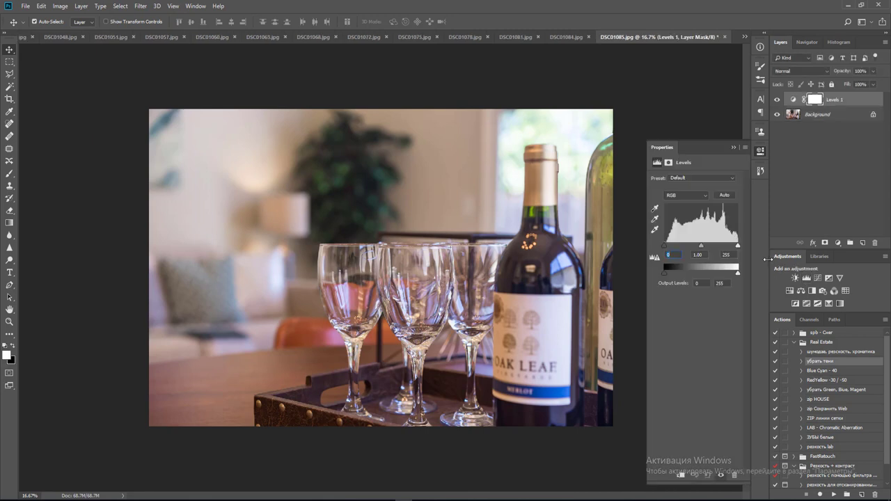
left_click_drag(738, 245, 731, 246)
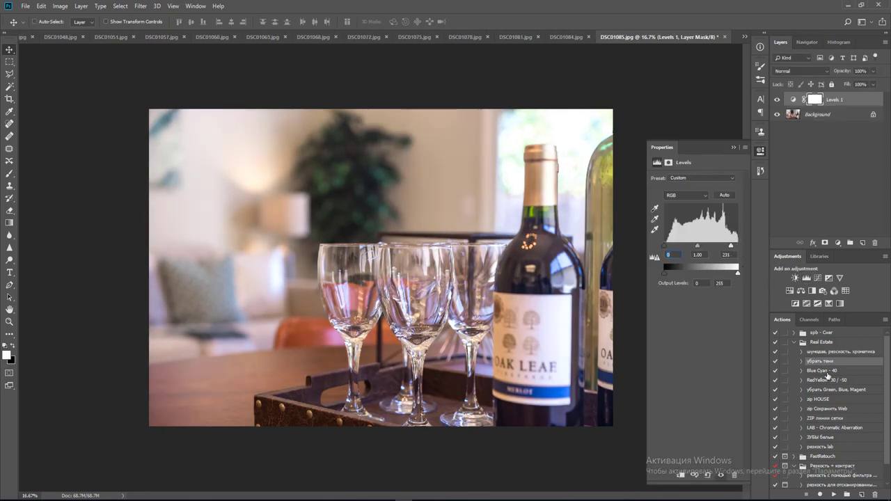
left_click(828, 380)
left_click(835, 494)
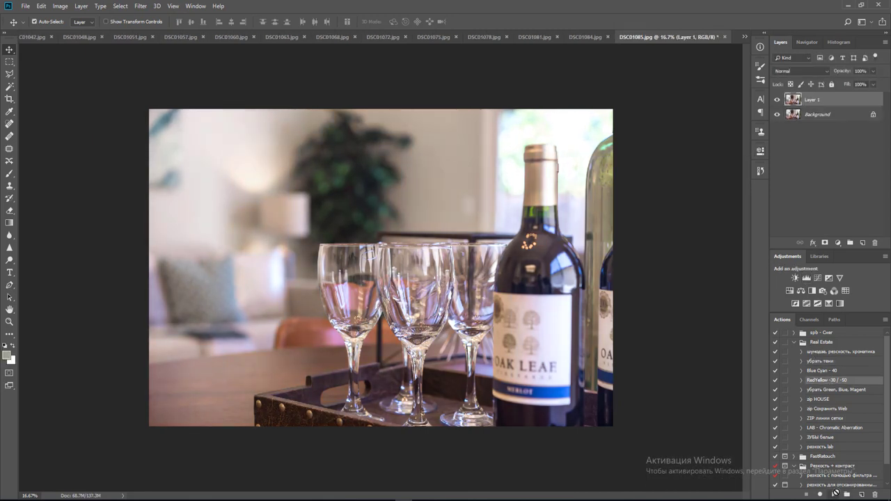
left_click_drag(874, 71, 861, 83)
key("ctrl+e")
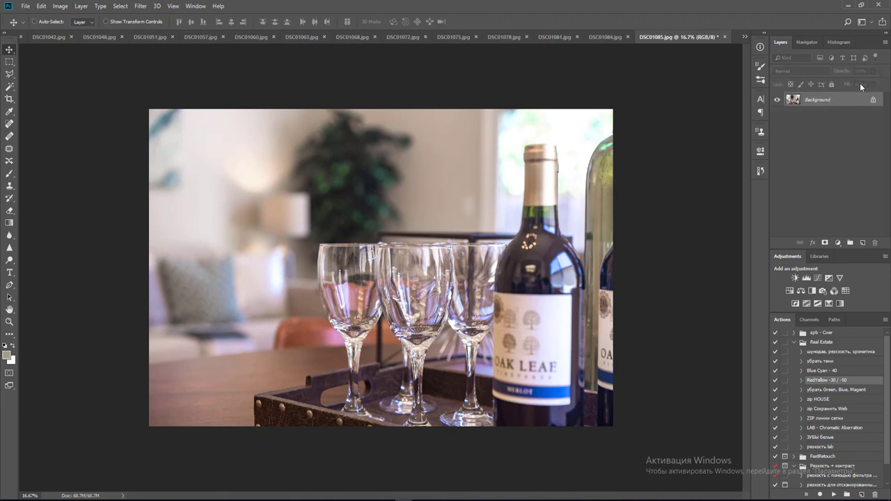
Close the wine bottle photo, saving it as a baseline JPEG at quality 12.
key("ctrl+w")
key("space")
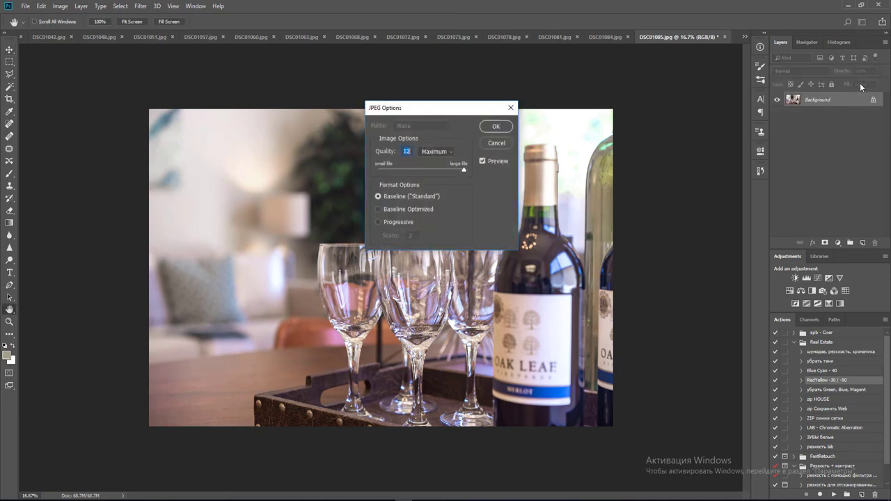
key("Return")
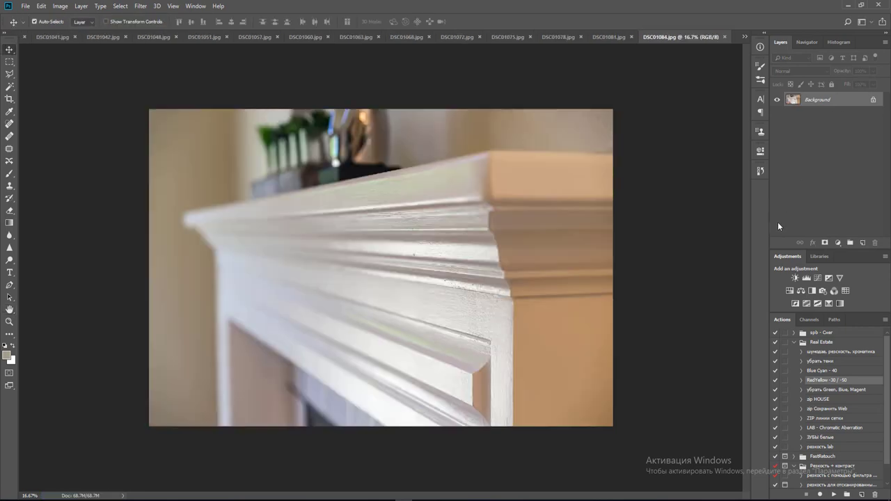
Apply the RedYellow -30 / -50 action to the fireplace mantel photo, set its Levels white input to 233 and merge down.
left_click(830, 494)
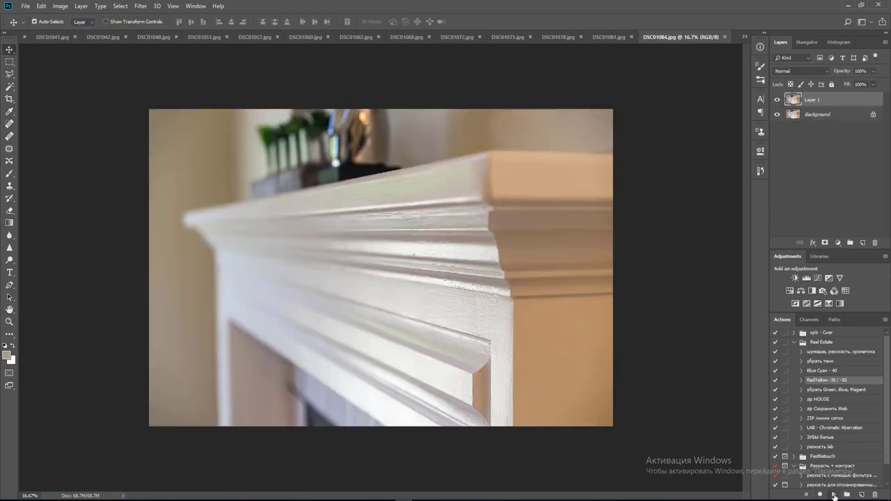
left_click(805, 278)
left_click_drag(738, 246, 732, 247)
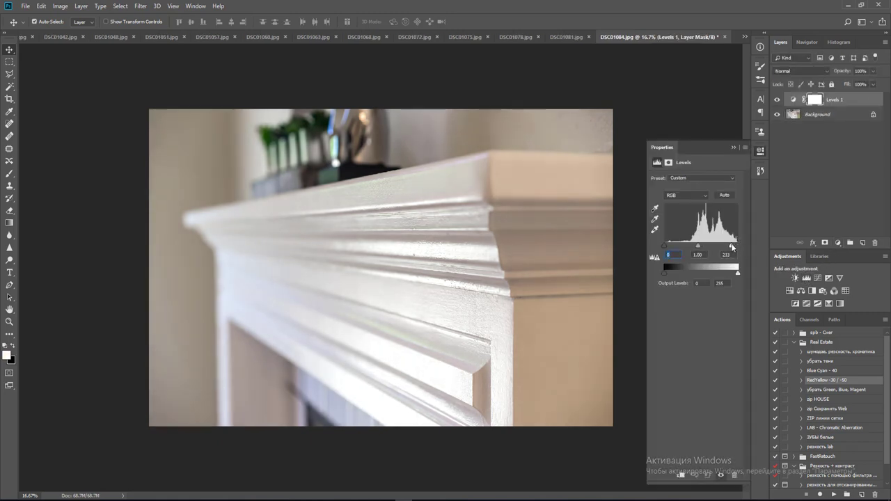
key("ctrl+e")
Close the fireplace mantel photo, saving it as a baseline JPEG at quality 12.
key("ctrl+w")
key("space")
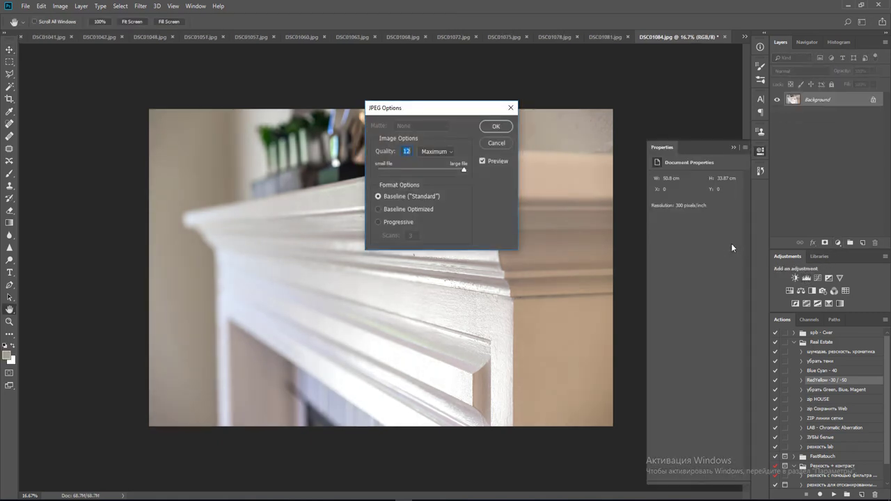
key("Return")
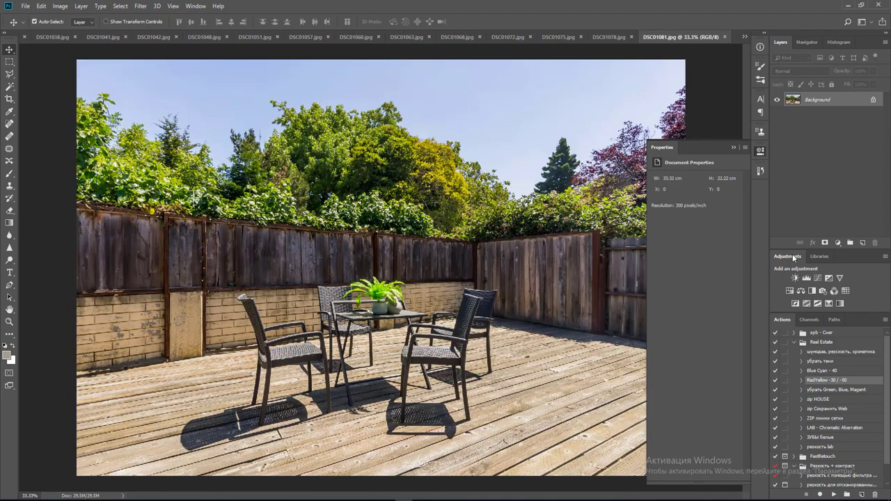
Merge a Levels adjustment with white input 236 into the fenced deck photo and close it with its changes saved as JPEG.
left_click(806, 278)
left_click_drag(738, 246, 733, 247)
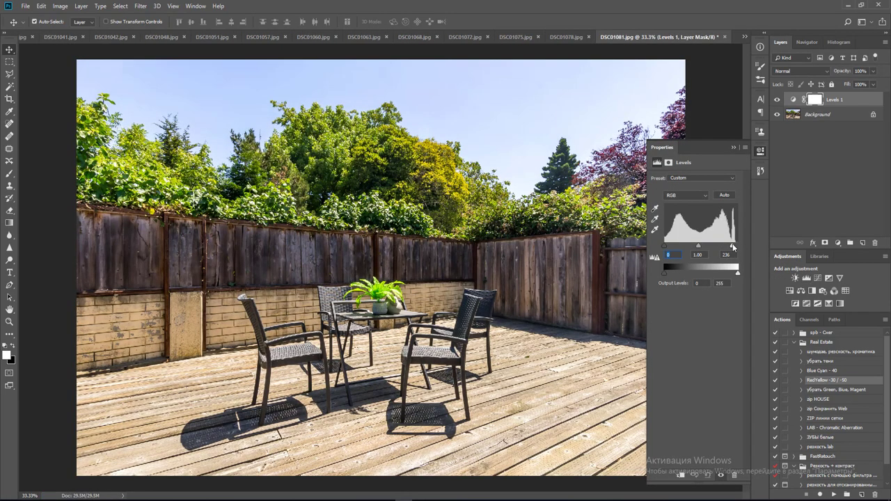
key("F2")
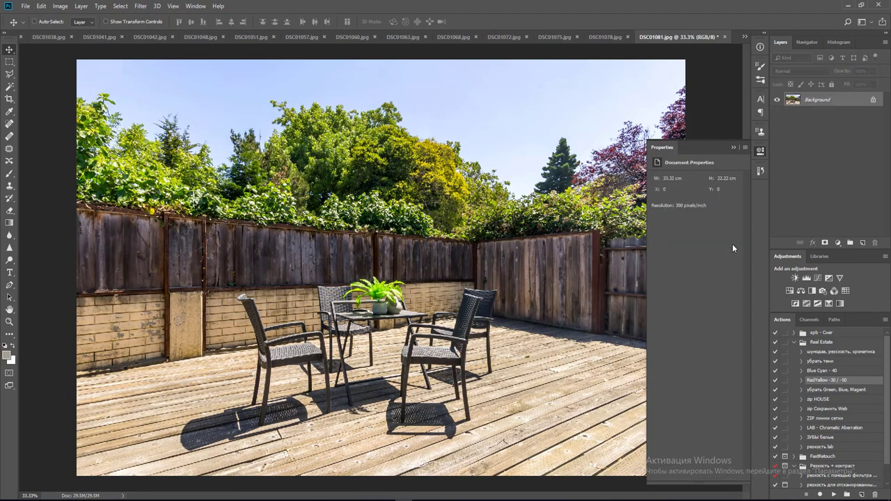
key("Return")
Lower the white input point of the side-yard walkway photo with a Levels adjustment and merge it down.
left_click(805, 278)
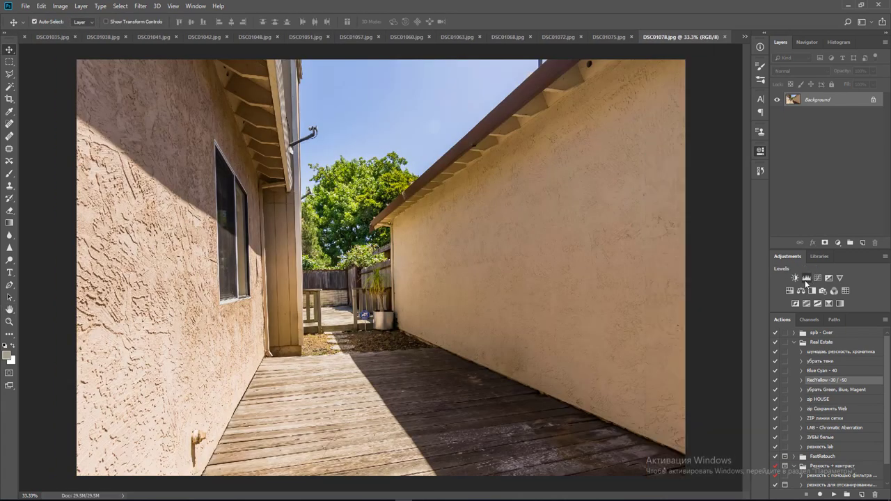
left_click_drag(737, 247, 732, 250)
key("Delete")
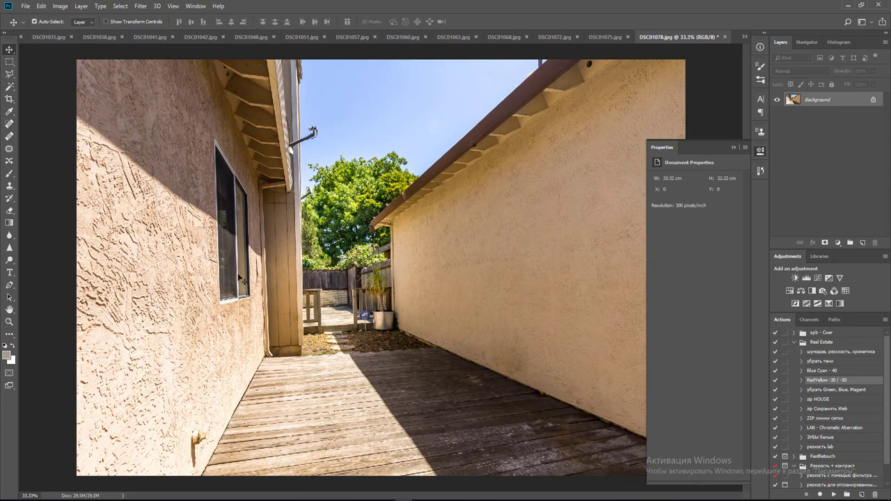
Show the rulers and place a vertical guide at about 7.4 cm, beside the side-yard window.
left_click(9, 247)
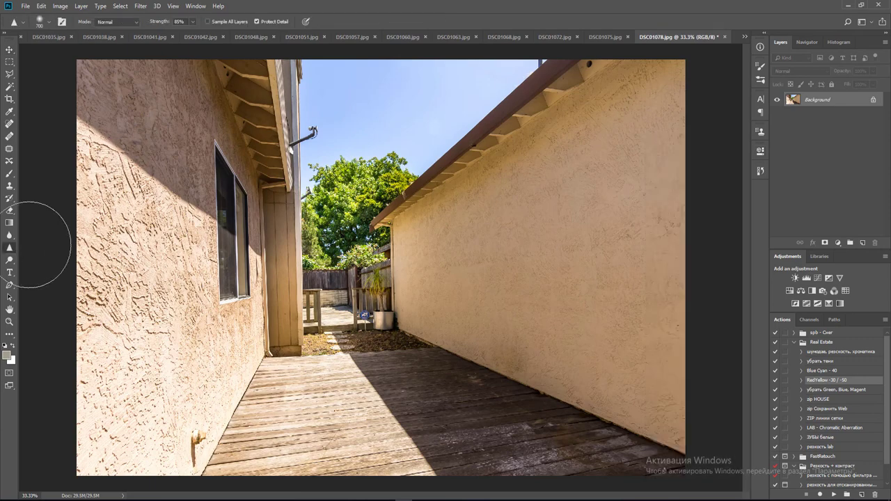
key("v")
key("ctrl+r")
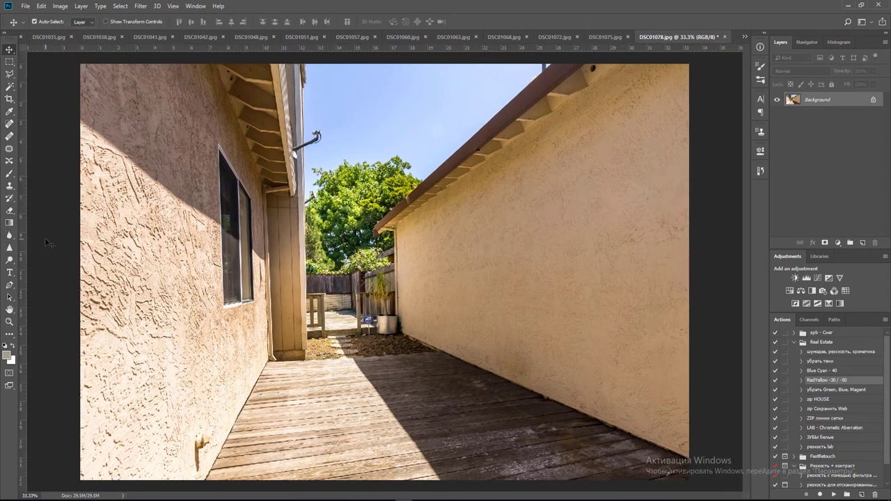
left_click_drag(25, 238, 215, 258)
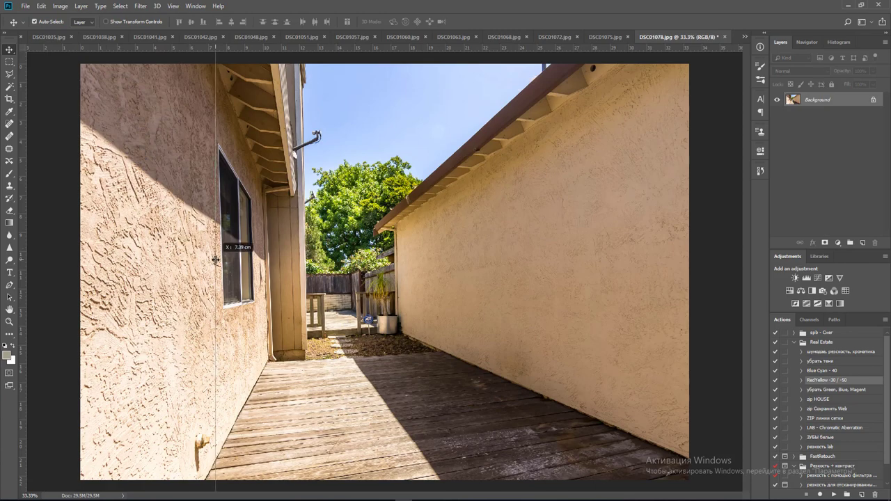
Duplicate the side-yard photo's background, widen the copy's lower edge in perspective to straighten the window against the guide, and merge it down.
key("ctrl+j")
key("ctrl+t")
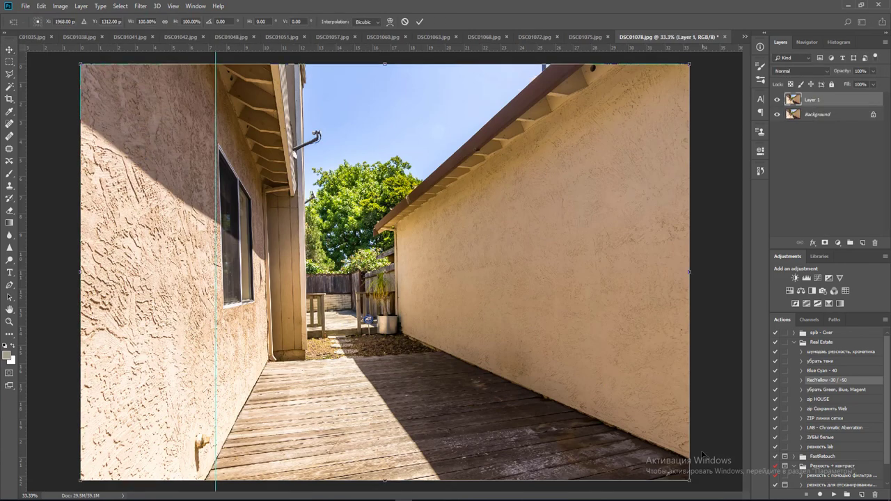
left_click_drag(693, 482, 708, 481)
key("Return")
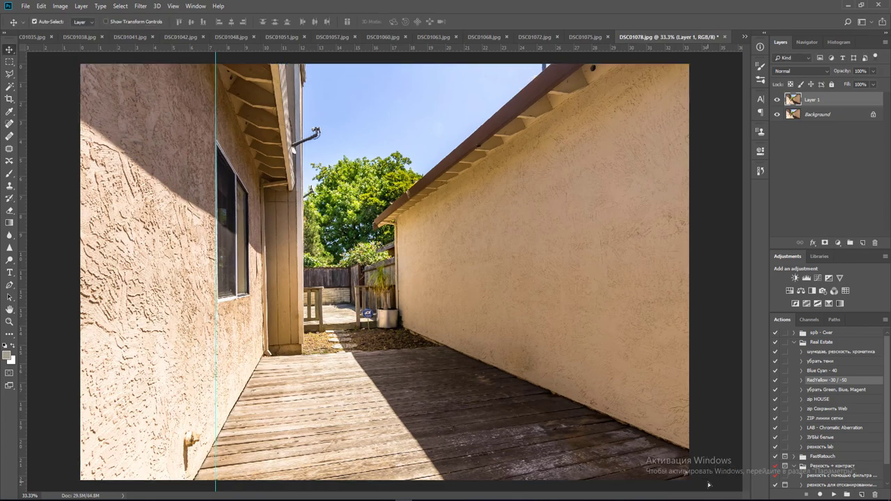
key("ctrl+e")
Save the side-yard photo as JPEG and close it.
key("ctrl+s")
key("Return")
key("ctrl+w")
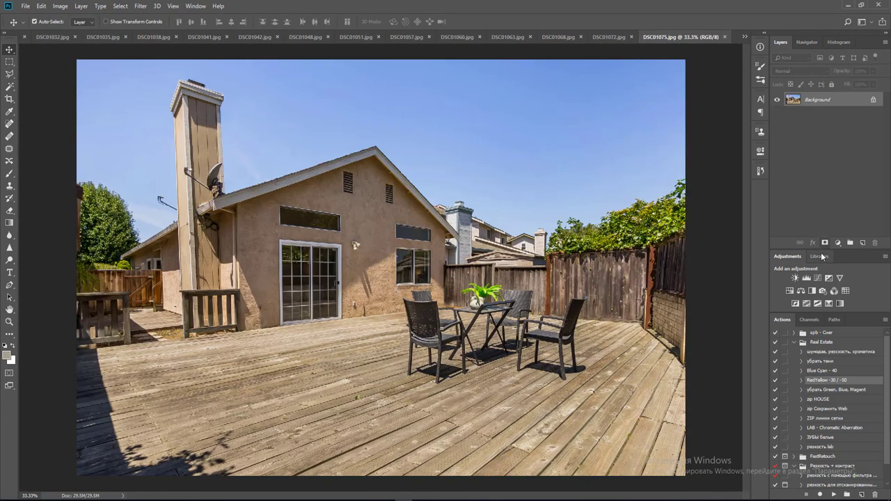
Set the Levels white input to 225 on the backyard photo with the chimney, and merge the adjustment down.
left_click(805, 278)
left_click_drag(739, 248, 728, 247)
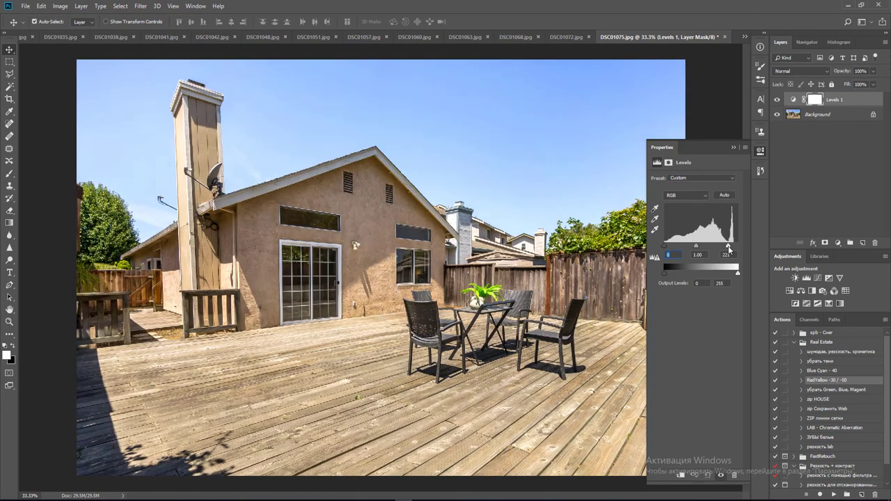
key("ctrl+e")
left_click(761, 153)
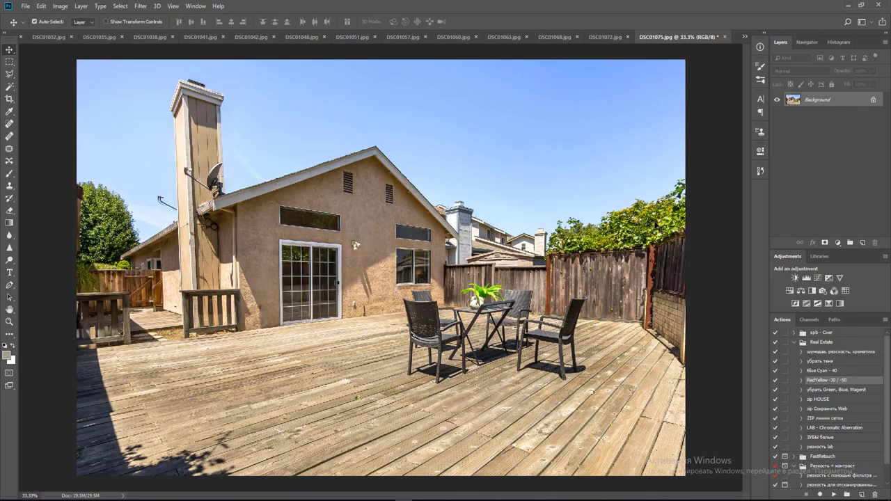
Show the rulers and place a vertical guide along the chimney's left edge.
left_click(10, 272)
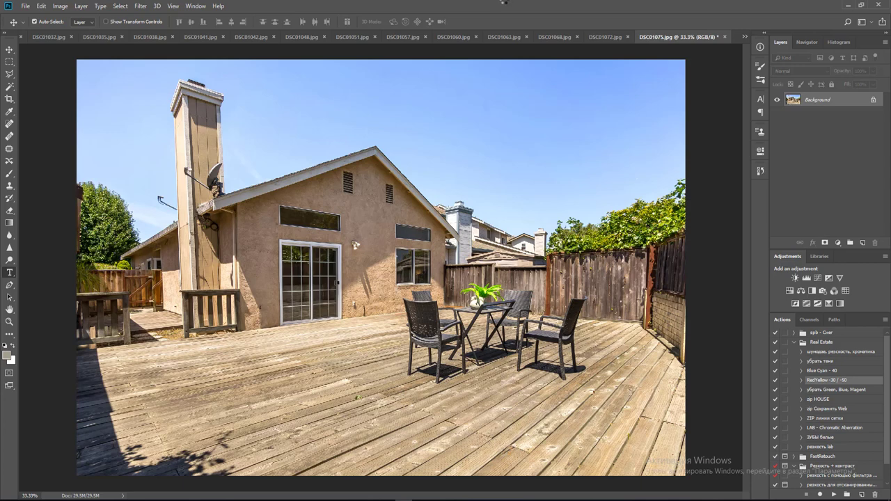
key("v")
key("ctrl+r")
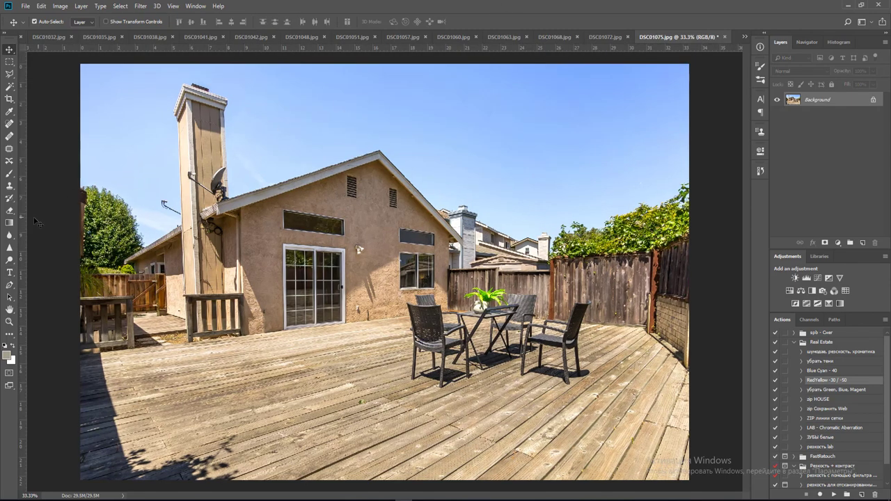
left_click_drag(24, 221, 175, 207)
Duplicate the backyard photo's background, widen the copy's lower edge in perspective by about 3.3° to straighten the chimney, and merge it down.
key("ctrl+j")
key("ctrl+t")
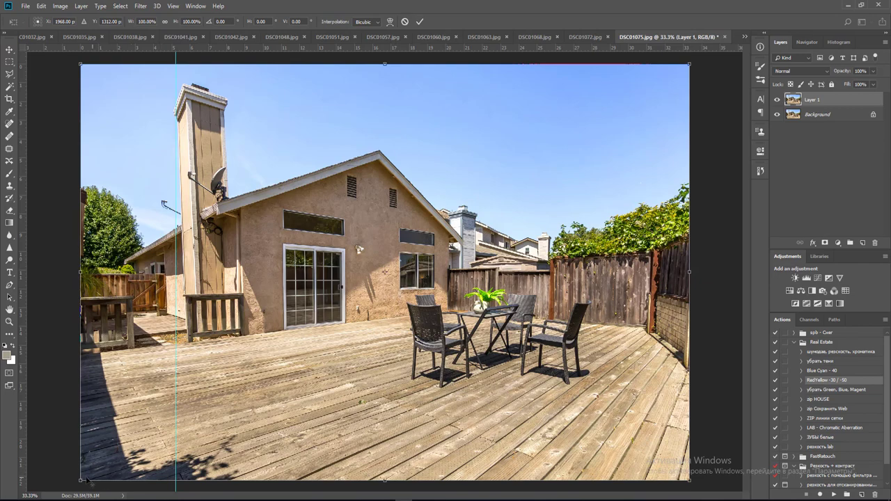
left_click_drag(80, 480, 58, 482)
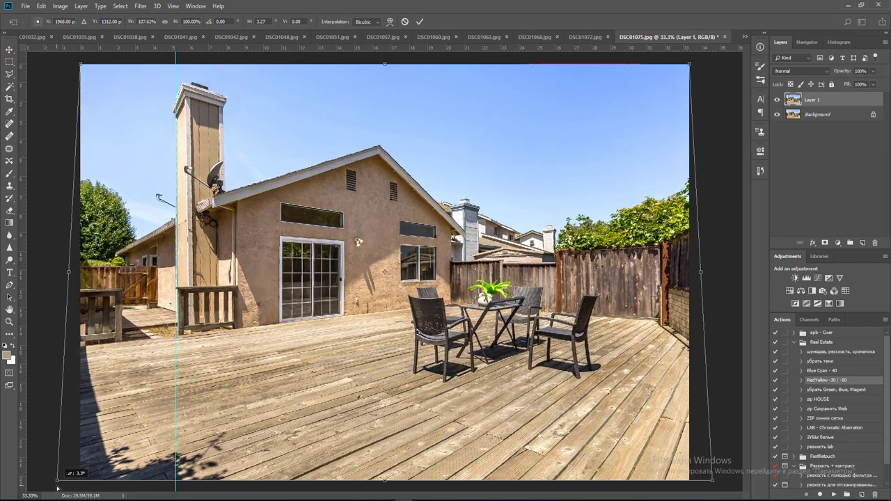
key("Return")
key("ctrl+e")
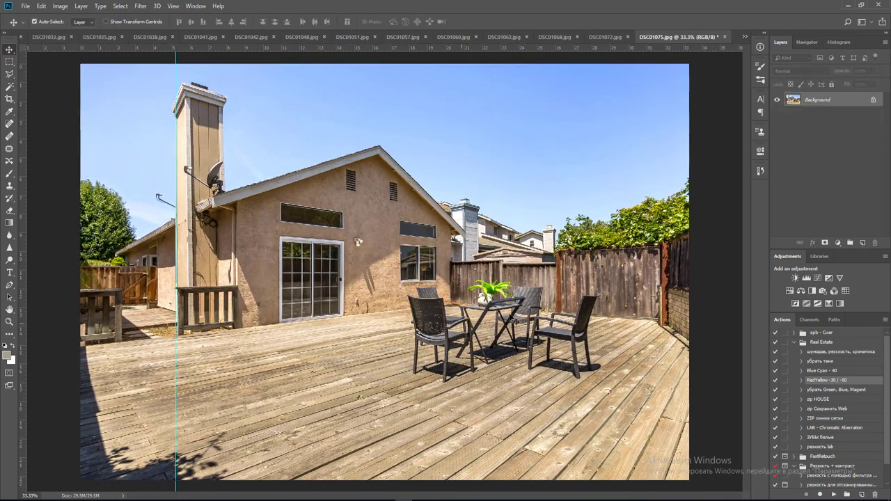
Close the backyard chimney photo, saving it as a baseline JPEG at quality 12.
key("ctrl+w")
key("Return")
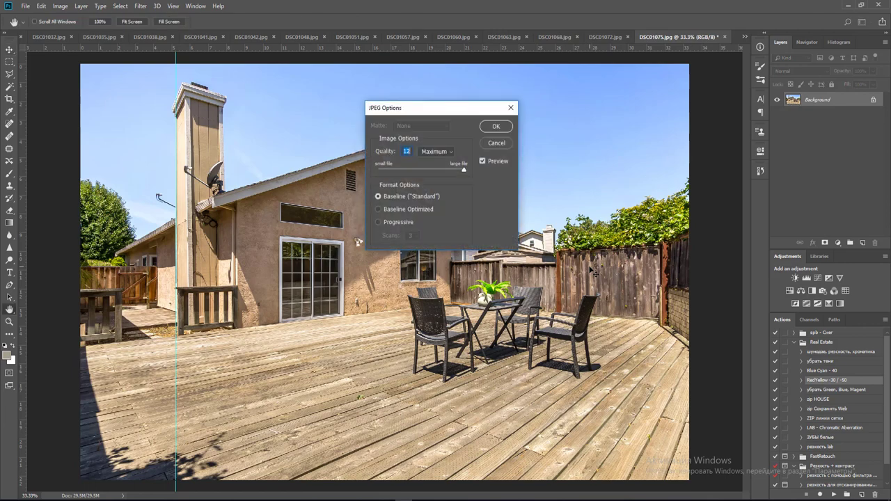
key("Return")
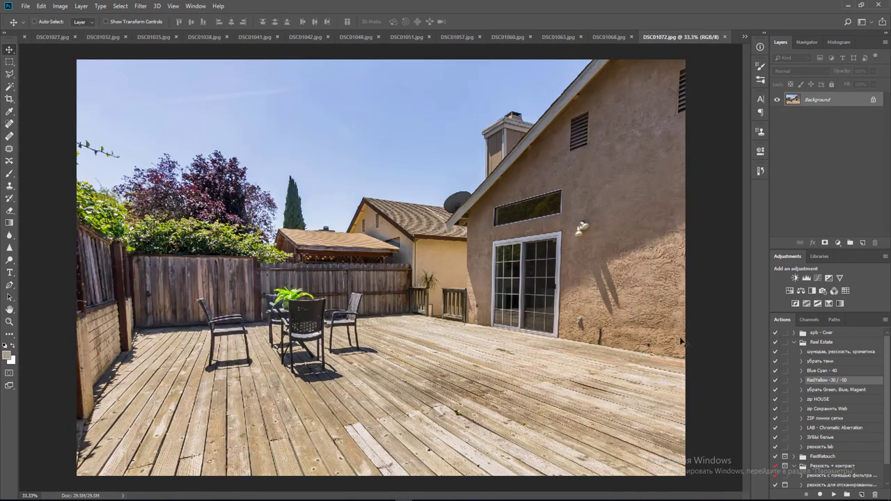
Duplicate the background of the deck photo with the sliding door, and place a vertical guide near the door's right edge.
key("ctrl+j")
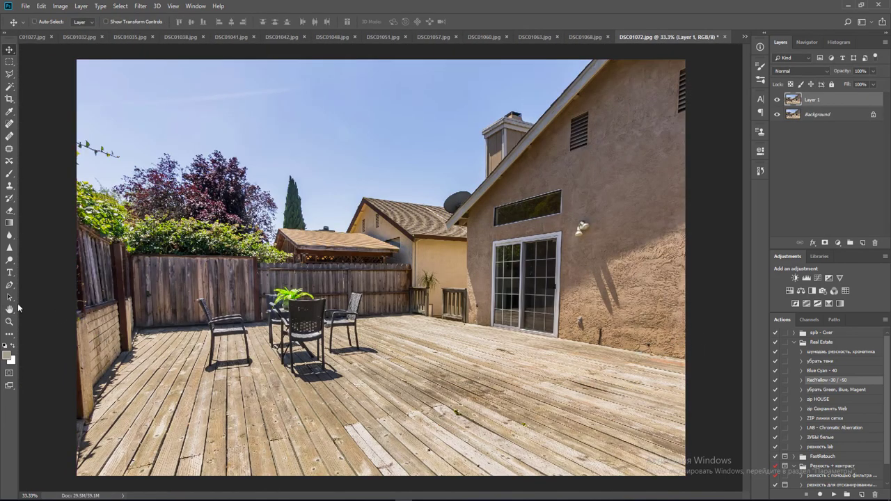
key("ctrl+r")
left_click_drag(22, 307, 574, 285)
Widen the duplicate's lower edge in perspective by about 3.3° to straighten the sliding door, and merge it down.
key("ctrl+t")
left_click_drag(693, 484, 713, 487)
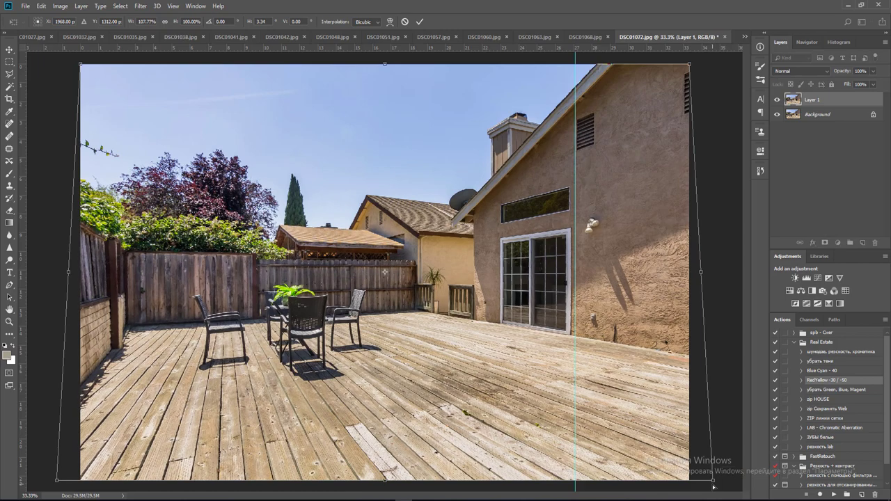
key("Return")
key("ctrl+e")
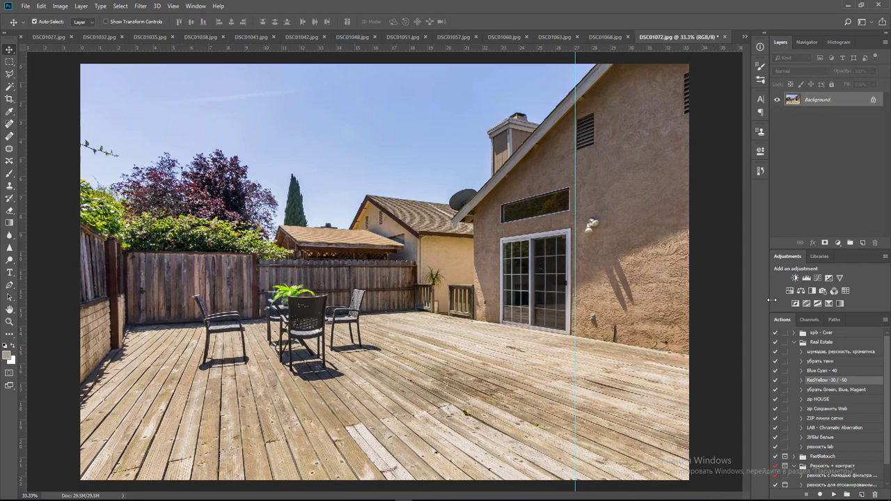
Set the Levels white input to 234 on the sliding door deck photo and merge the adjustment down.
left_click(805, 277)
left_click_drag(738, 247, 731, 247)
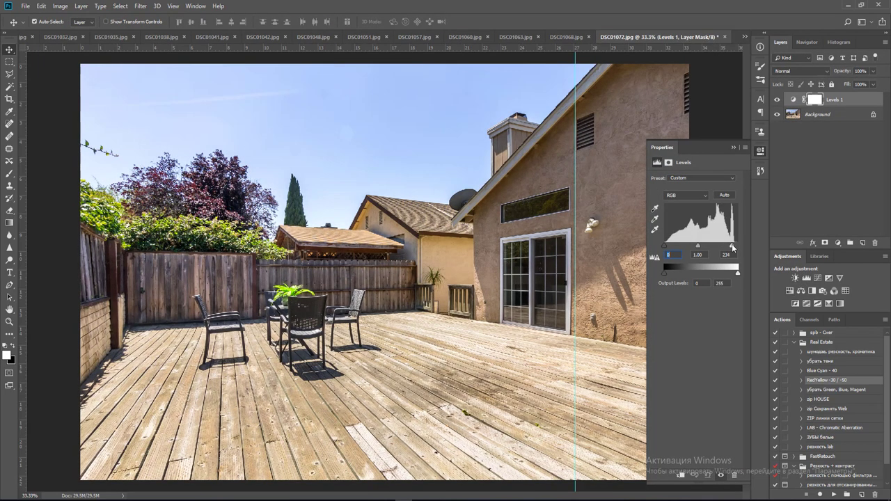
key("ctrl+e")
Save the sliding door deck photo as JPEG and close it.
key("ctrl+s")
key("Return")
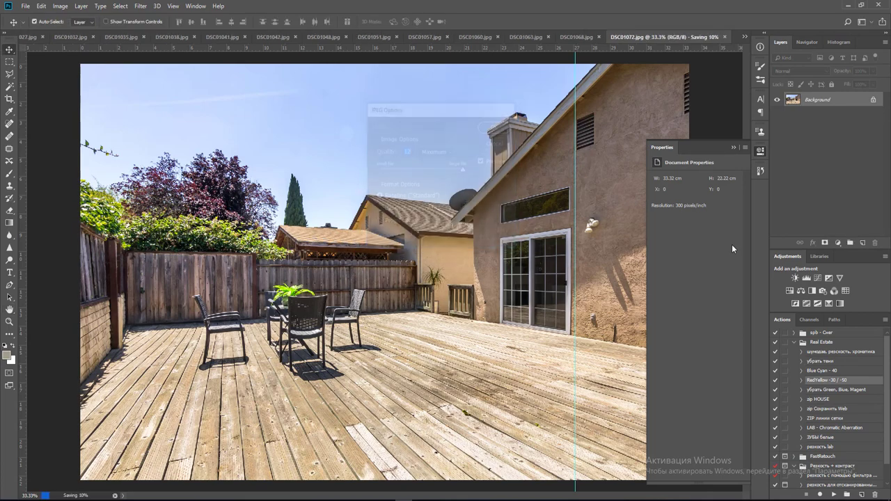
key("ctrl+w")
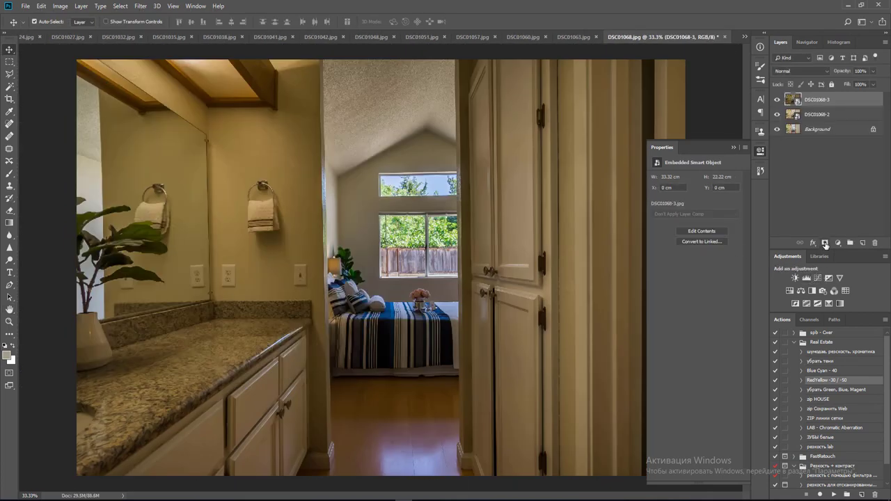
Add black layer masks that hide both the DSC01068-3 and DSC01068-2 layers.
left_click(825, 243, "alt")
key("alt+bracketleft")
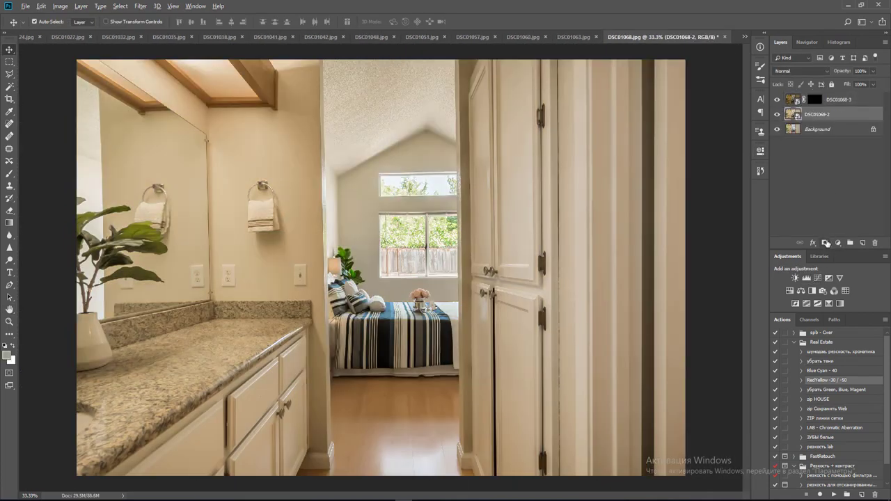
left_click(825, 243, "alt")
Paint white on DSC01068-2's mask to reveal the warmer exposure over the bedroom seen through the doorway.
key("b")
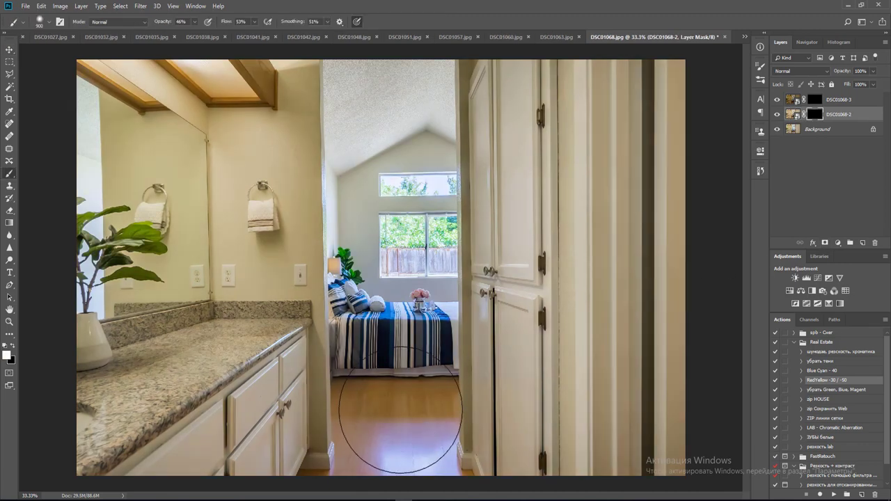
scroll(403, 414, "down", 1)
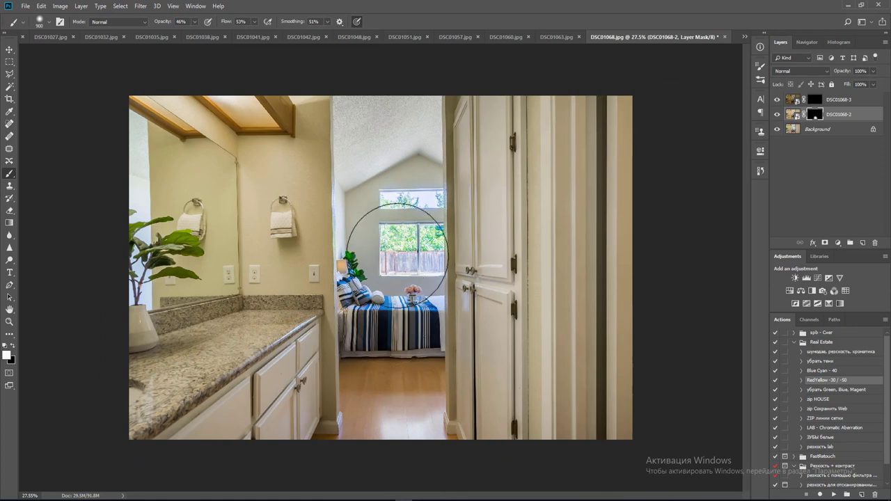
mouse_move(397, 253)
left_mouse_down()
mouse_move(378, 268)
mouse_move(378, 388)
mouse_move(368, 269)
mouse_move(372, 489)
left_mouse_up()
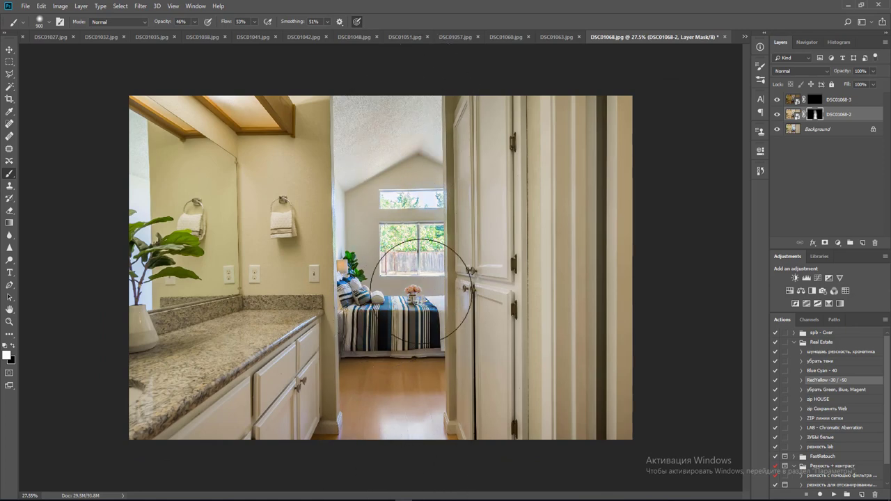
On DSC01068-3's mask, outline both panes of the large bedroom window with the Polygonal Lasso, fill them white, and deselect.
left_click(814, 101)
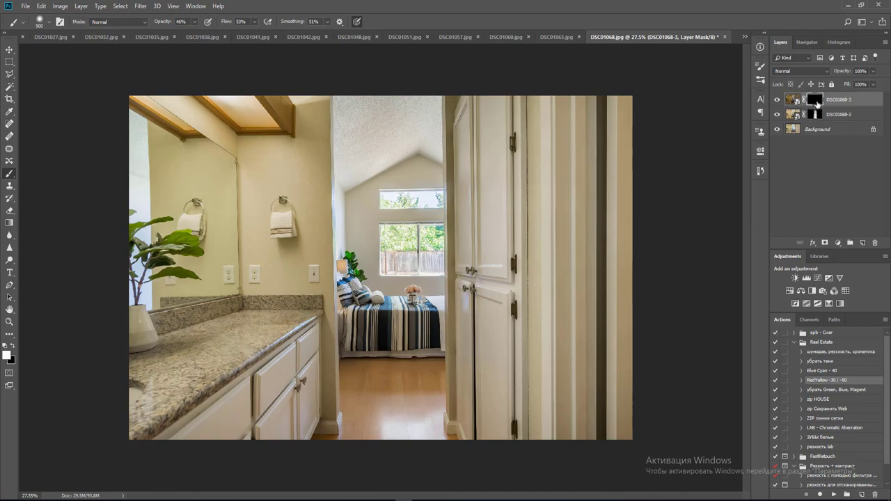
left_click(817, 103, "shift")
left_click(816, 103, "shift")
key("l")
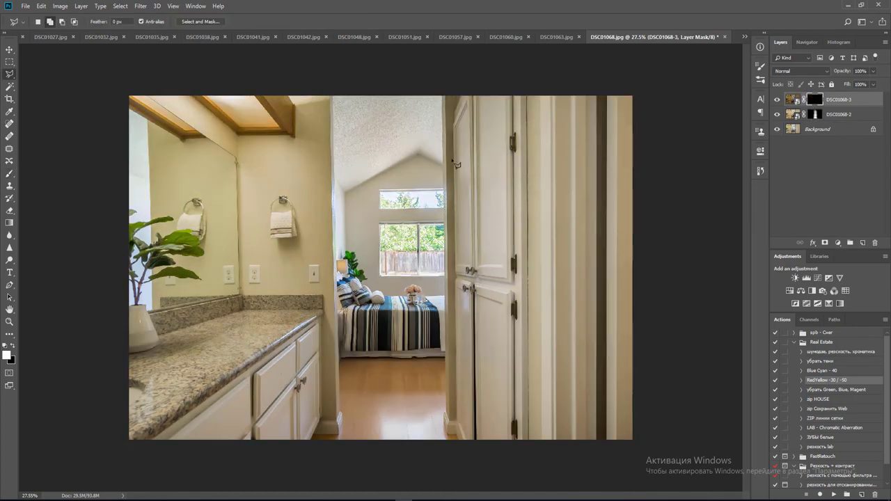
scroll(407, 248, "up", 10)
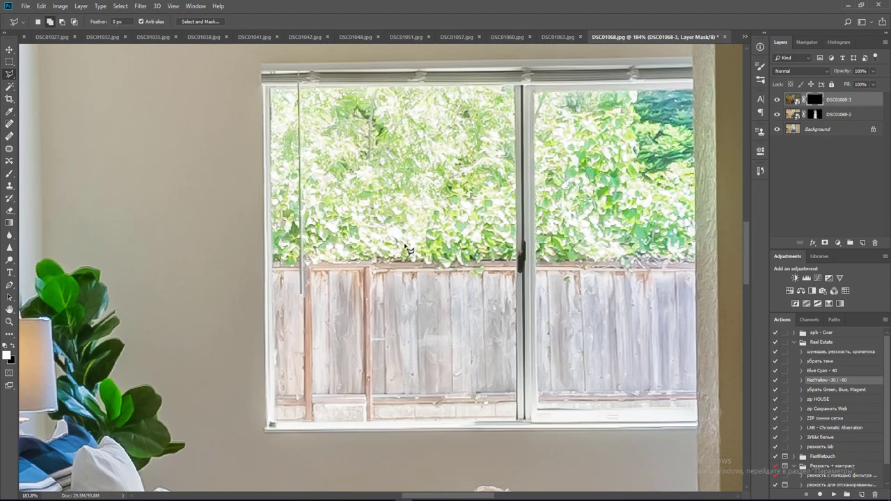
left_click(270, 89)
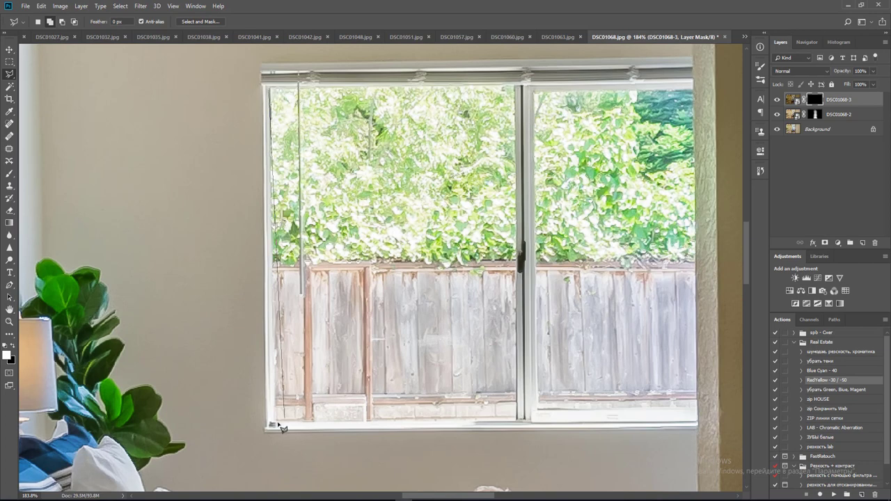
left_click(271, 423)
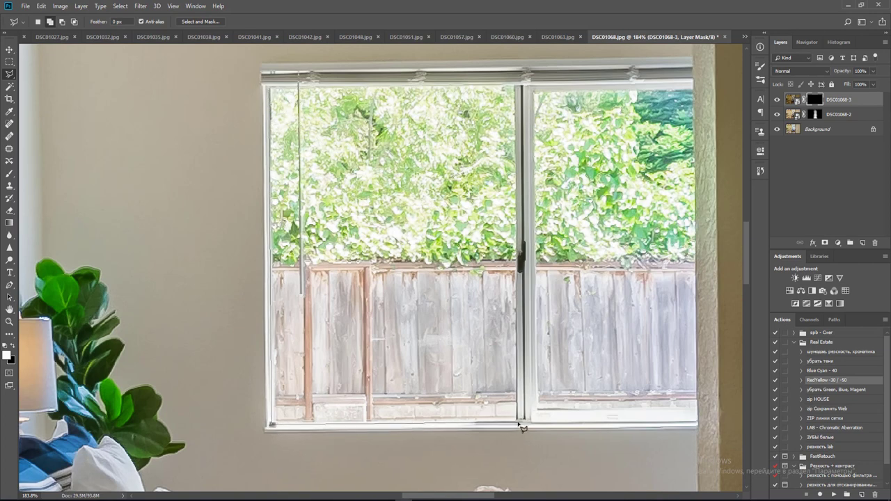
left_click(518, 421)
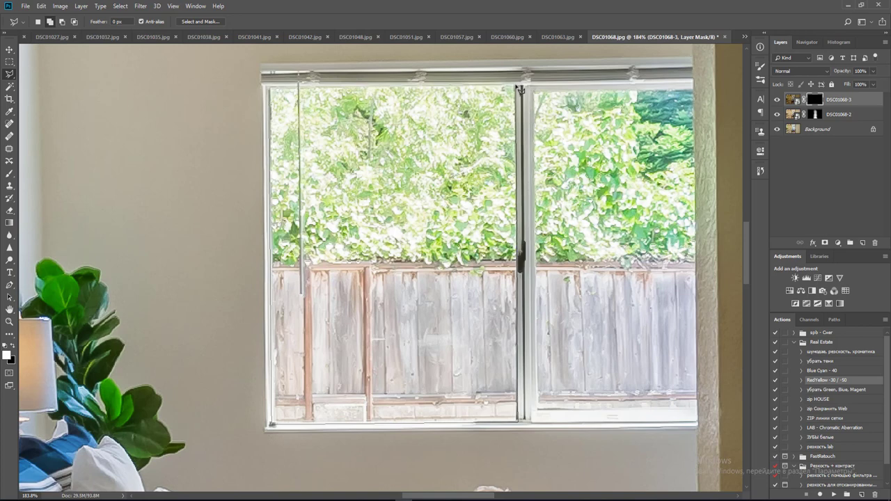
double_click(516, 86)
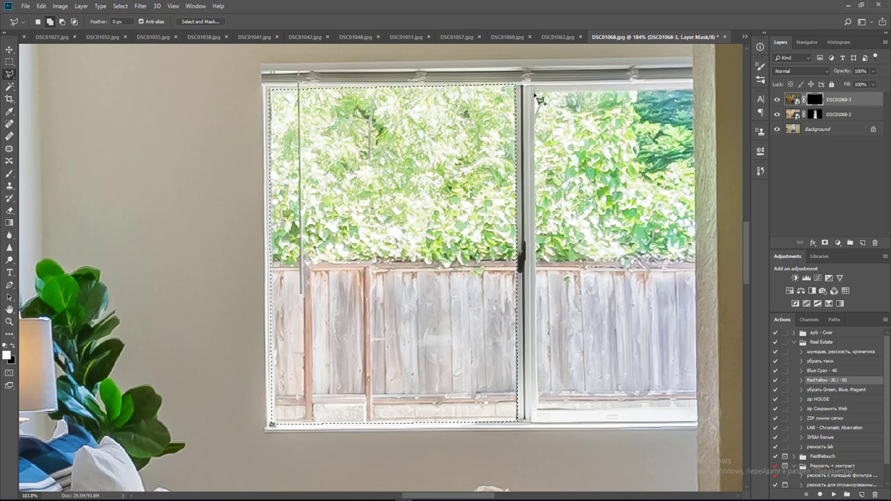
left_click(533, 94, "shift")
left_click(534, 422)
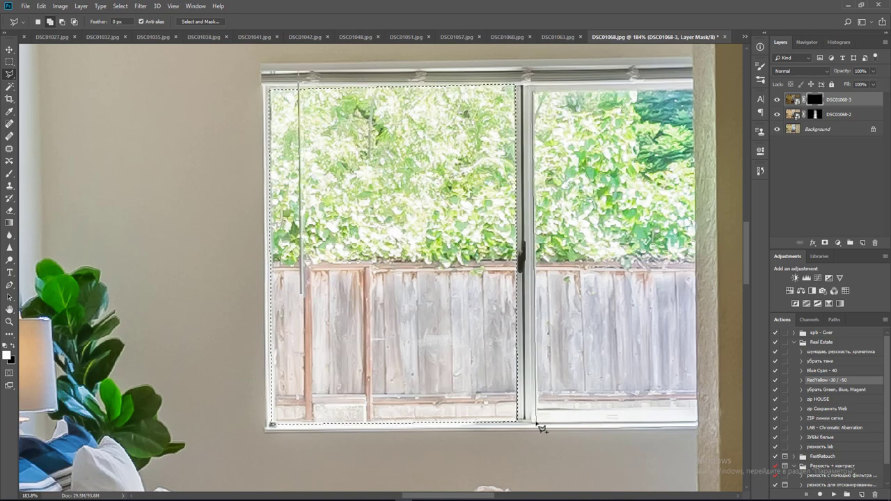
left_click(698, 423)
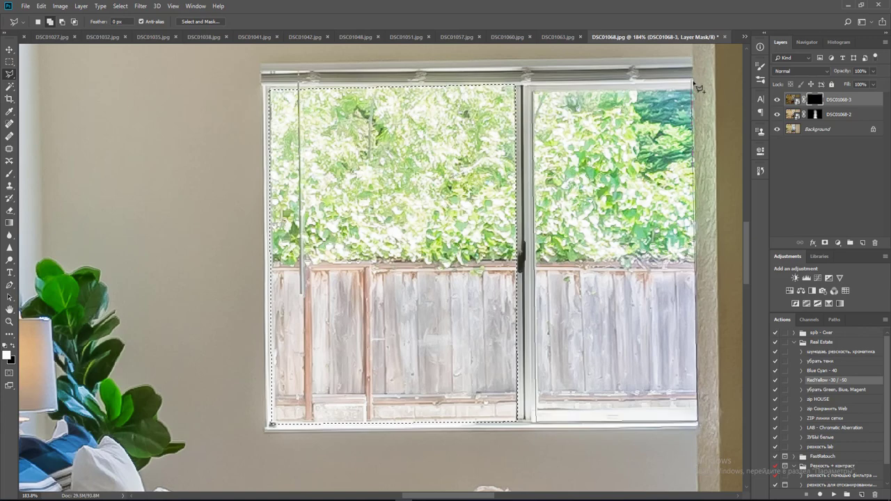
double_click(694, 89)
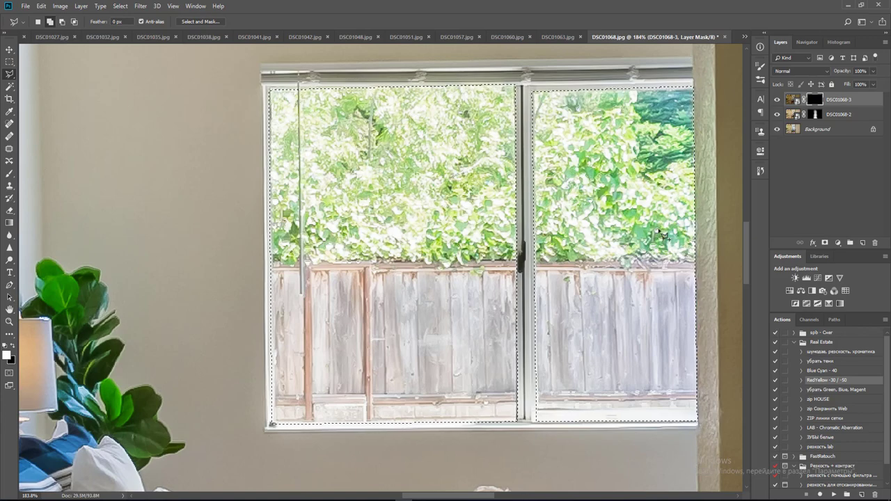
key("alt+BackSpace")
key("m")
left_click(235, 199)
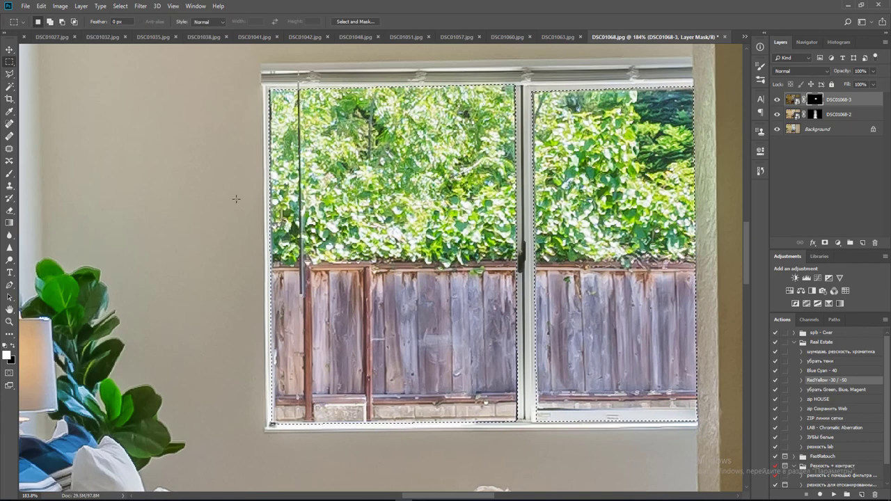
Outline the small upper bedroom window with the Polygonal Lasso and fill it white on DSC01068-3's mask.
left_click_drag(432, 163, 362, 410)
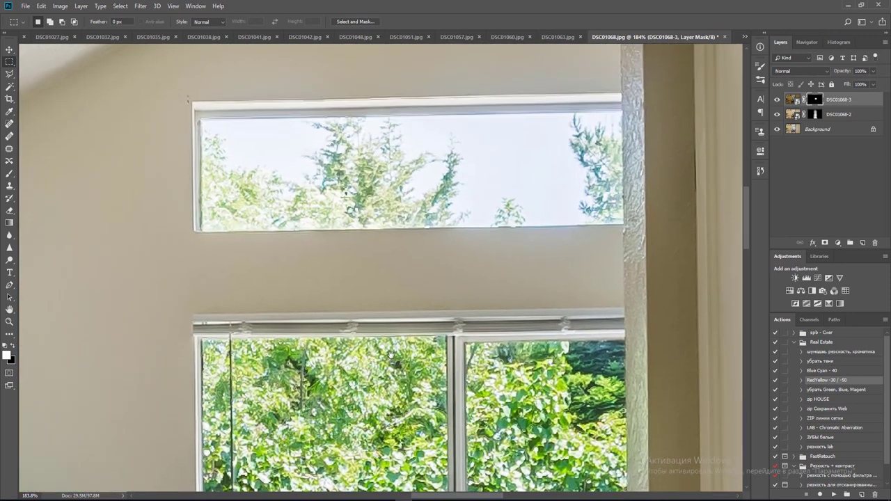
key("l")
left_click(202, 121)
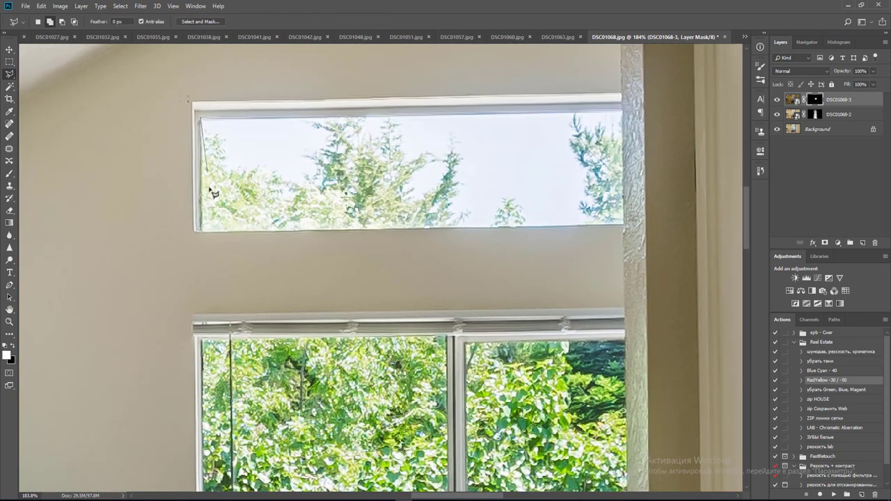
left_click(216, 231)
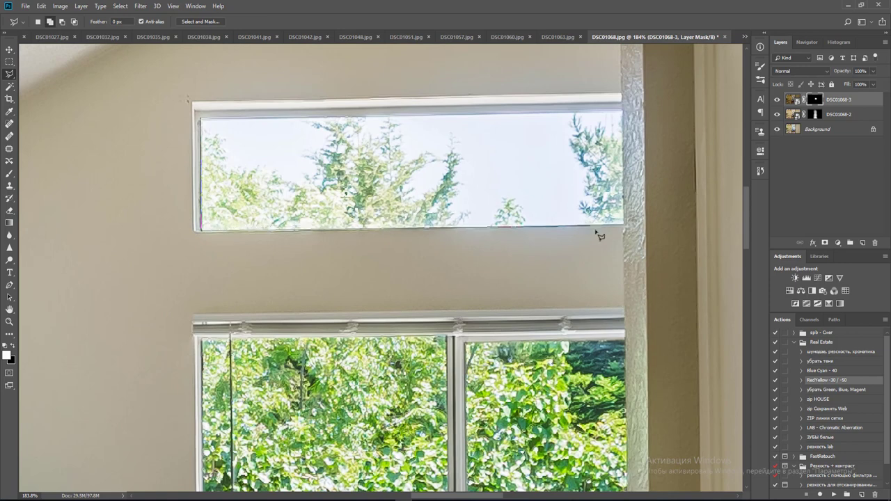
left_click(624, 226)
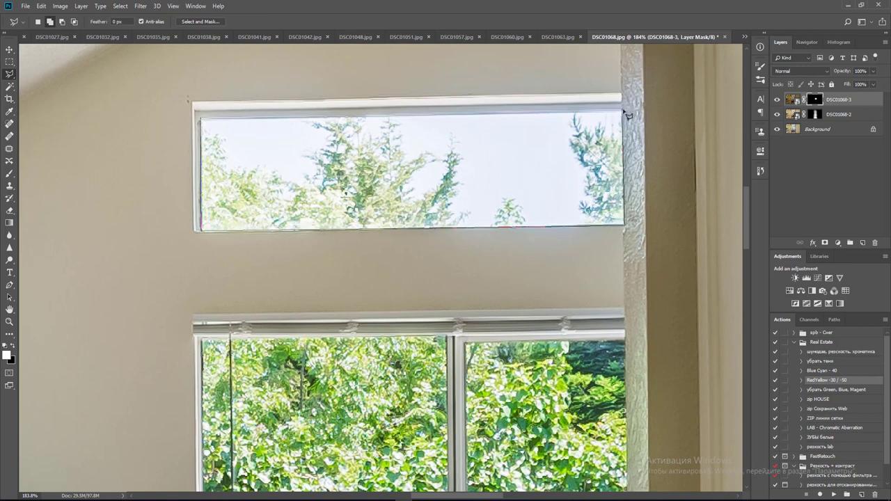
double_click(624, 111)
key("alt+BackSpace")
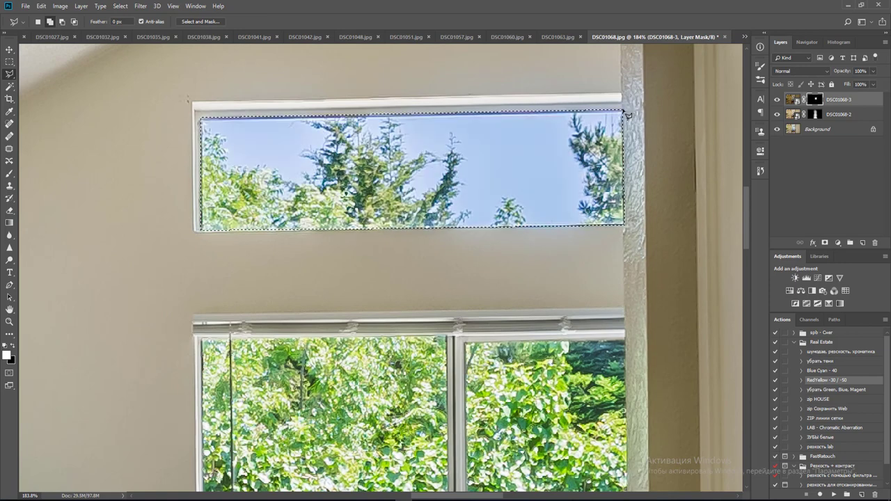
key("ctrl+0")
key("m")
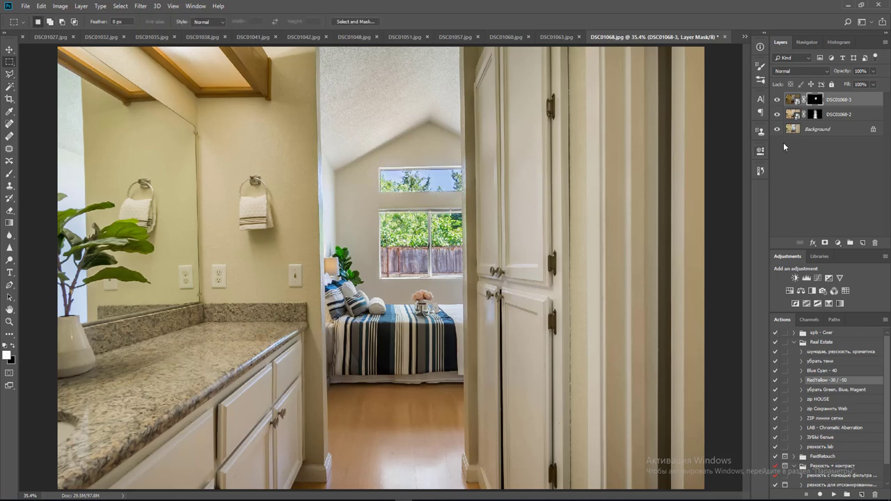
Merge the DSC01068-2 layer with the background, keeping DSC01068-3 separate.
left_click(839, 120)
left_click(836, 132, "shift")
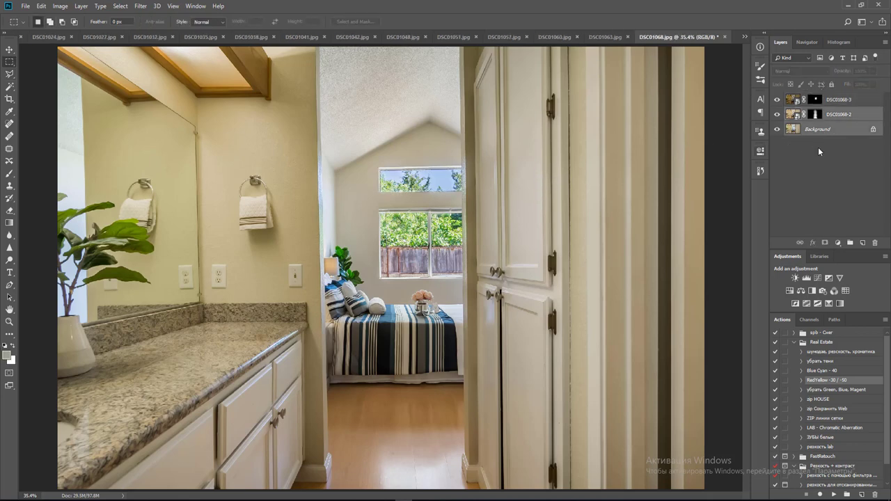
key("ctrl+e")
Run the RedYellow -30 / -50 action on the background, reduce the corrected copy's opacity, and merge all layers.
key("v")
left_click(832, 494)
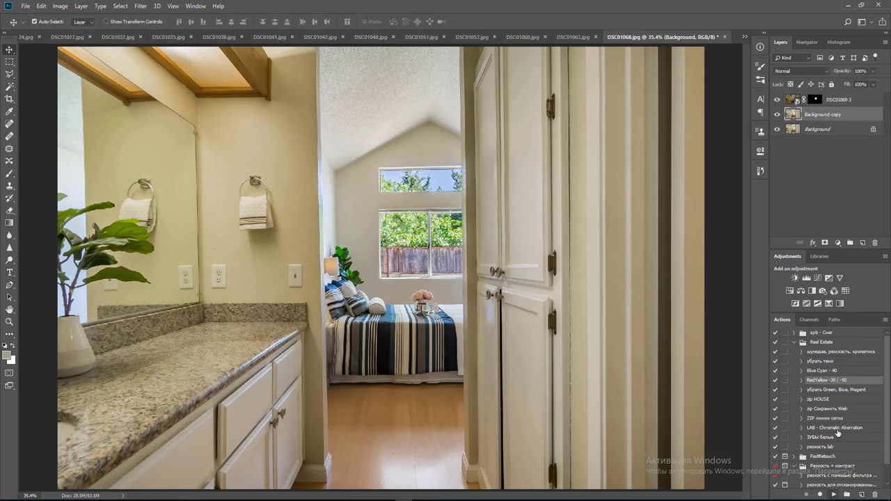
left_click(874, 71)
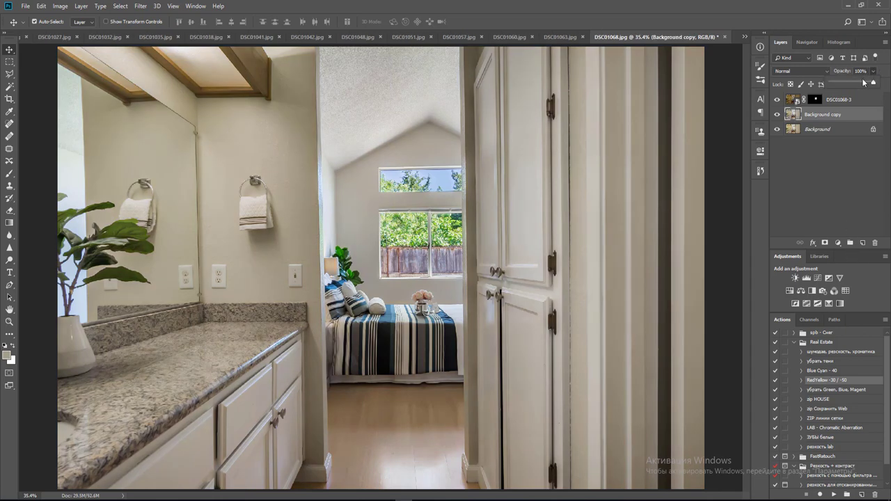
key("ctrl+shift+e")
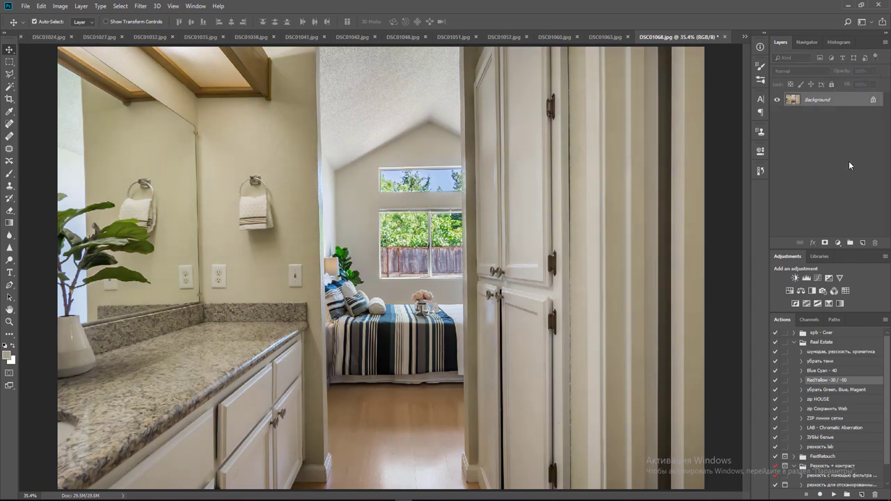
Brighten the vanity photo with a Levels adjustment by slightly lowering the white input, and merge it down.
left_click(807, 277)
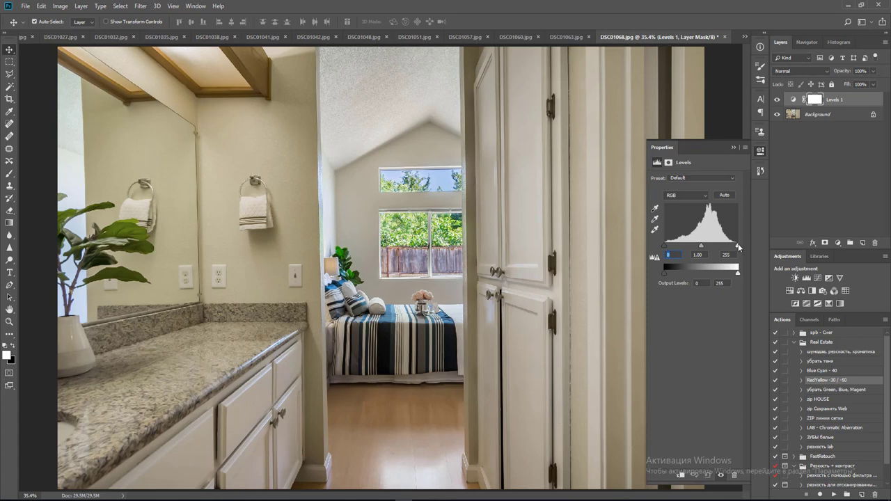
left_click_drag(737, 246, 732, 246)
key("ctrl+shift+e")
left_click(761, 153)
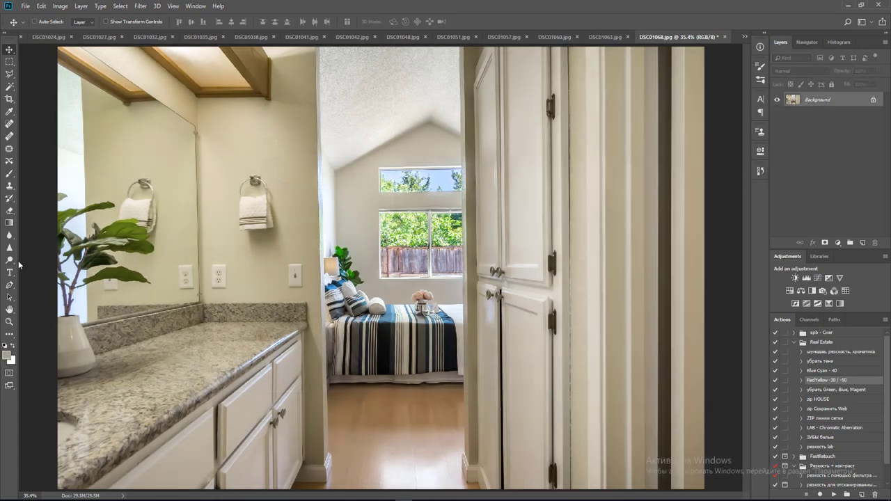
Place vertical guides along the mirror's right edge and beside the right edge of the tall cabinet.
key("ctrl+r")
left_click_drag(22, 257, 198, 258)
left_click_drag(23, 277, 573, 266)
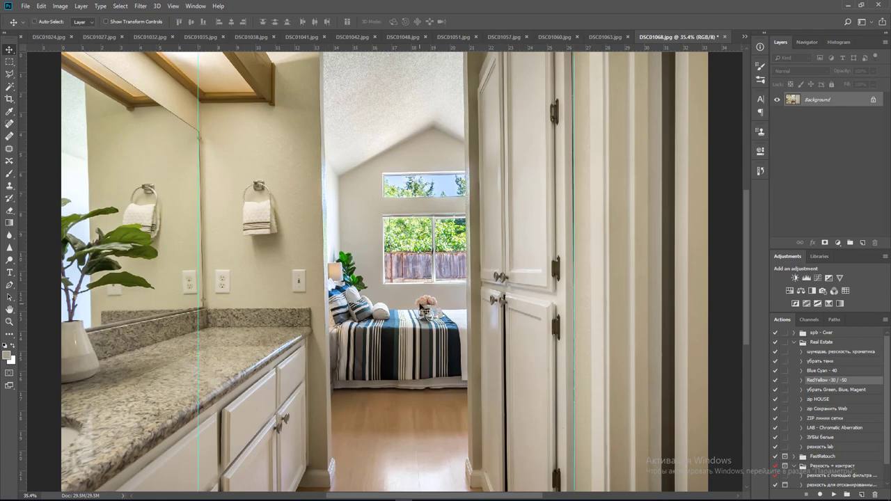
Duplicate the background, skew the duplicate's lower-left corner outward by about 0.8° to straighten the mirror edge, and merge it down.
key("ctrl+j")
key("ctrl+t")
key("ctrl+0")
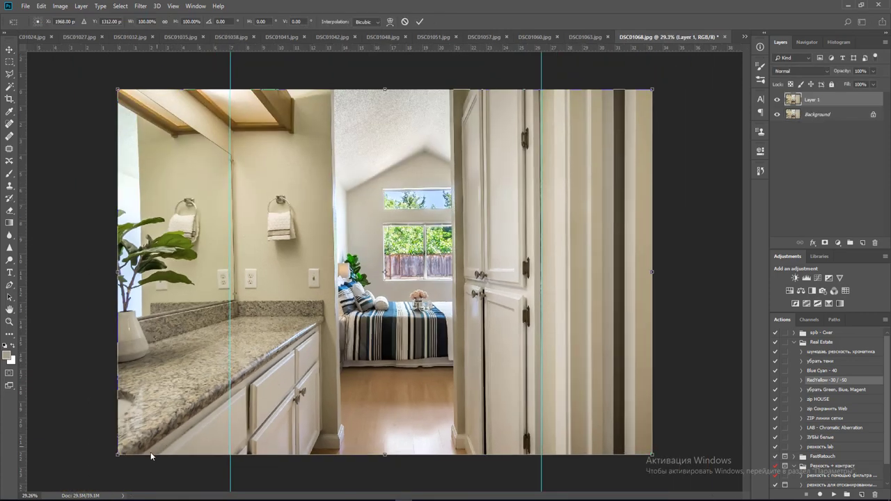
left_click_drag(118, 457, 110, 457)
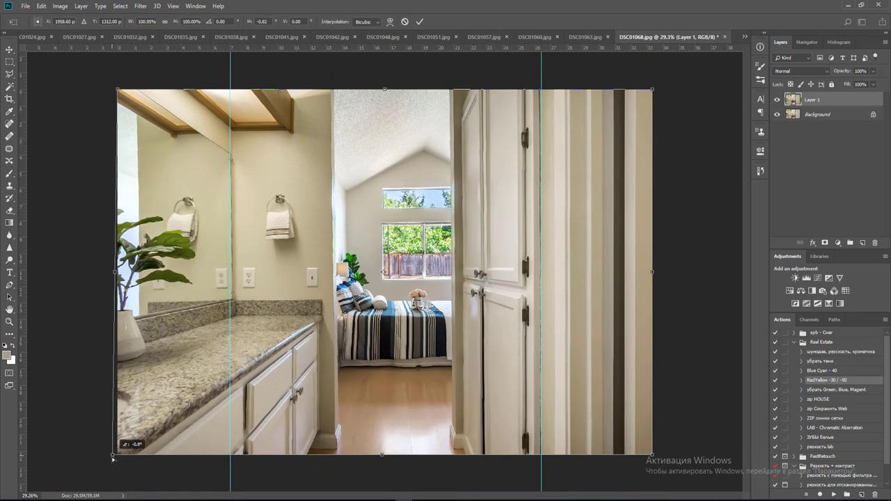
key("Return")
key("ctrl+e")
Close the vanity photo DSC01068, saving its changes as JPEG.
key("ctrl+w")
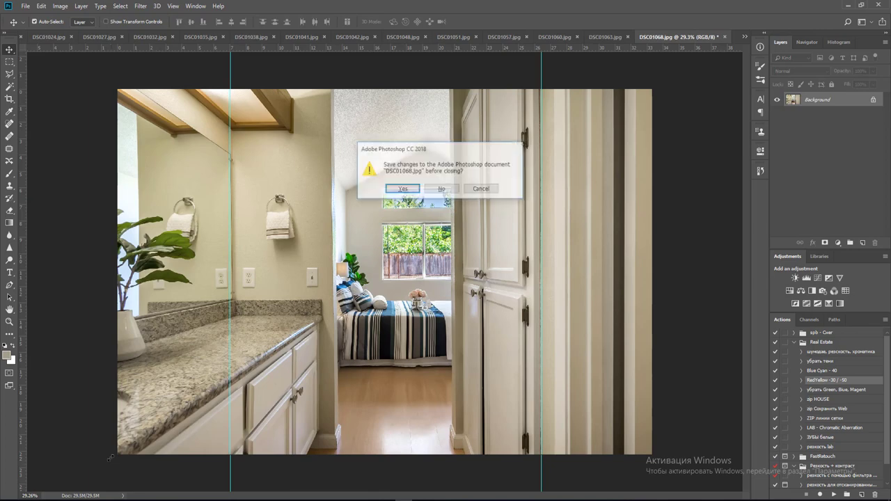
key("space")
key("Return")
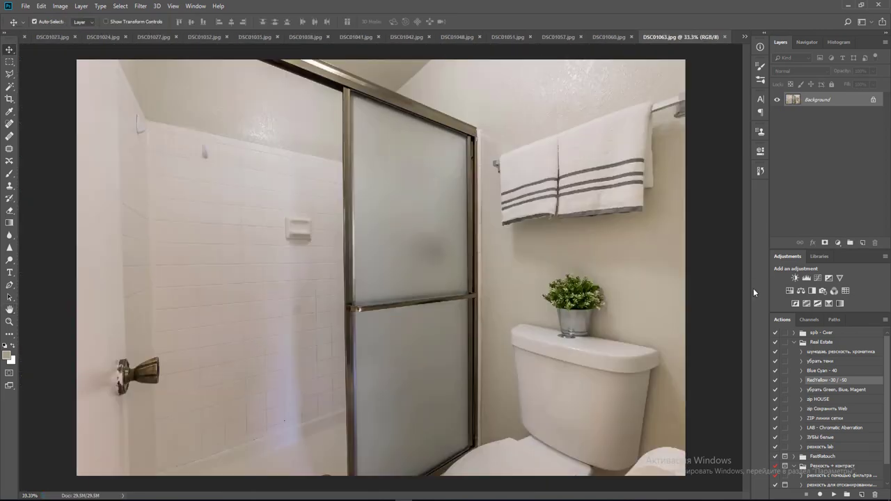
Run the RedYellow -30 / -50 action on the shower photo DSC01063 and add a white mask to the corrected layer.
left_click(834, 494)
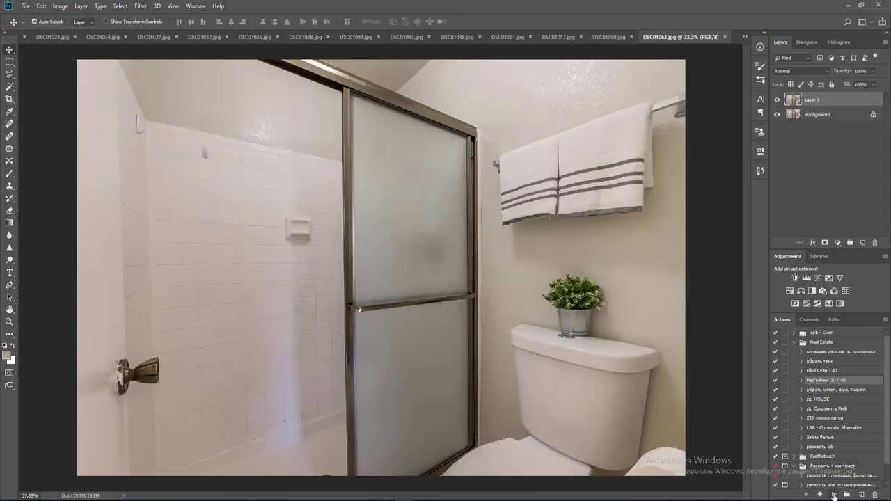
left_click(824, 243)
Paint the plant back to its original green on the mask with a 250 px brush at 76% opacity and 82% flow, then merge down.
key("b")
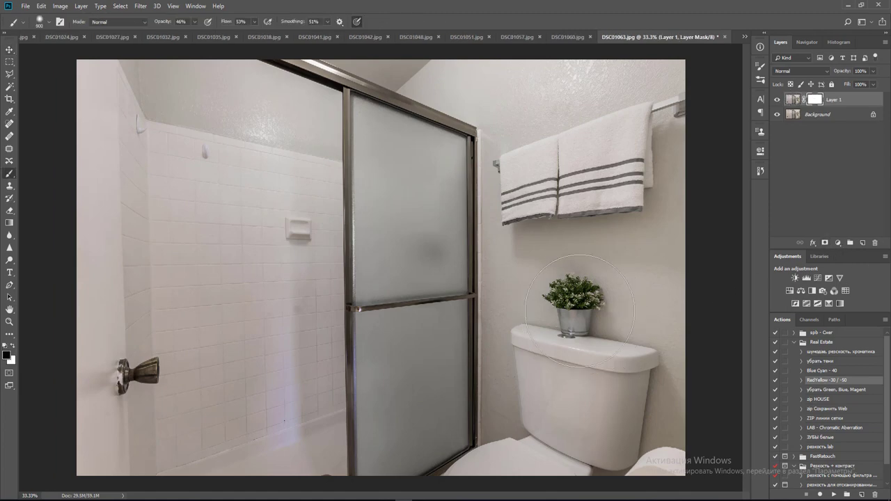
key("bracketleft")
key("bracketleft")
key("bracketleft")
key("bracketleft")
key("bracketleft")
key("bracketleft")
left_click(195, 24)
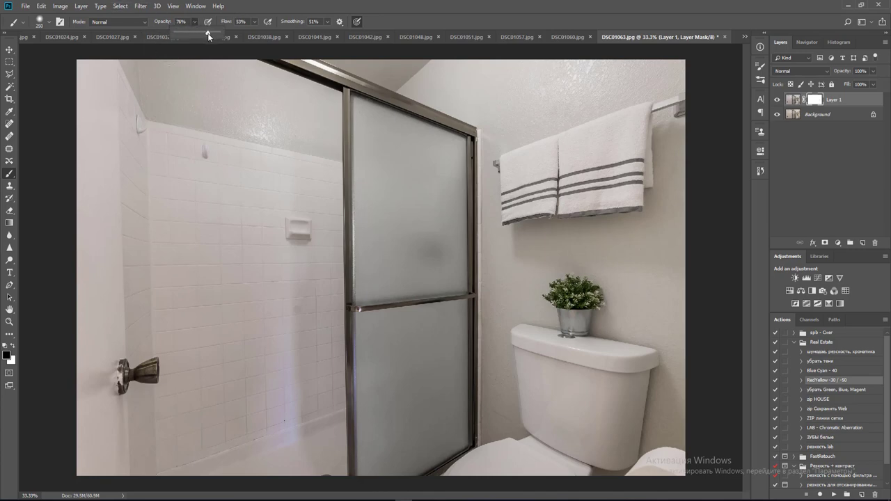
left_click(254, 22)
left_click(418, 5)
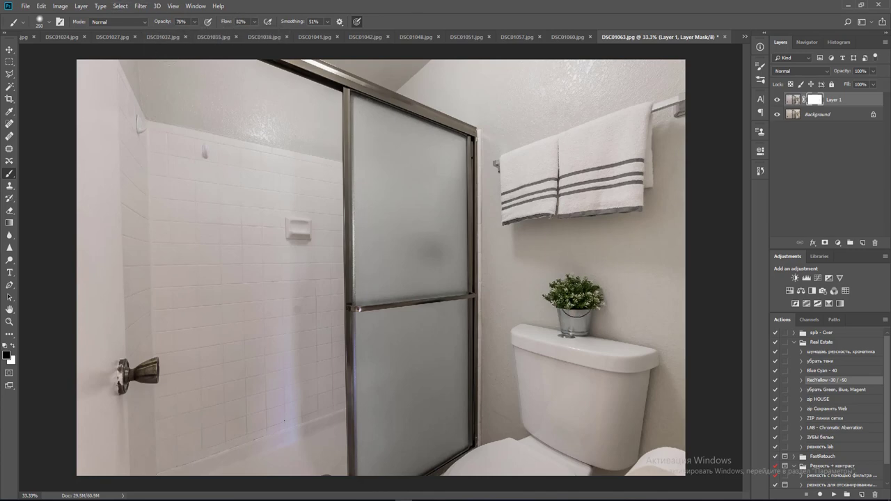
mouse_move(577, 302)
left_mouse_down()
mouse_move(594, 300)
mouse_move(565, 291)
mouse_move(583, 307)
left_mouse_up()
key("ctrl+e")
Lower the Levels white input to about 217, merge the adjustment, and run the убрать Green, Blue, Magent action.
key("v")
left_click(807, 278)
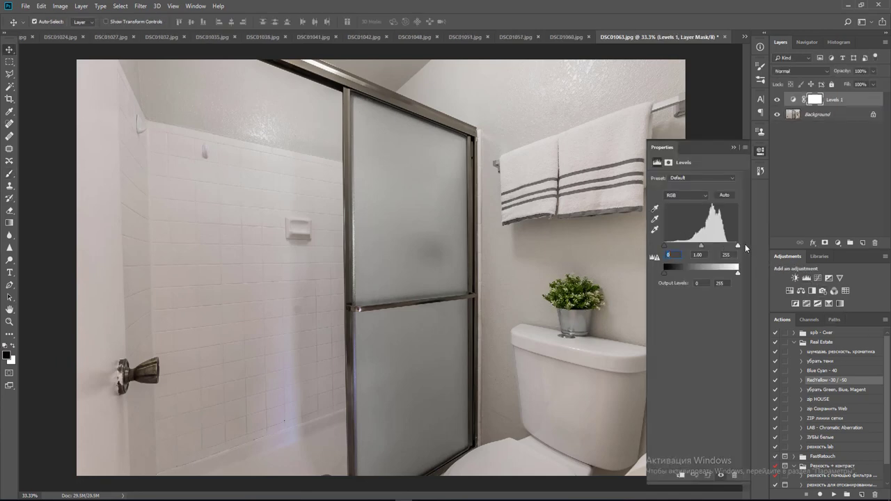
left_click_drag(735, 246, 728, 247)
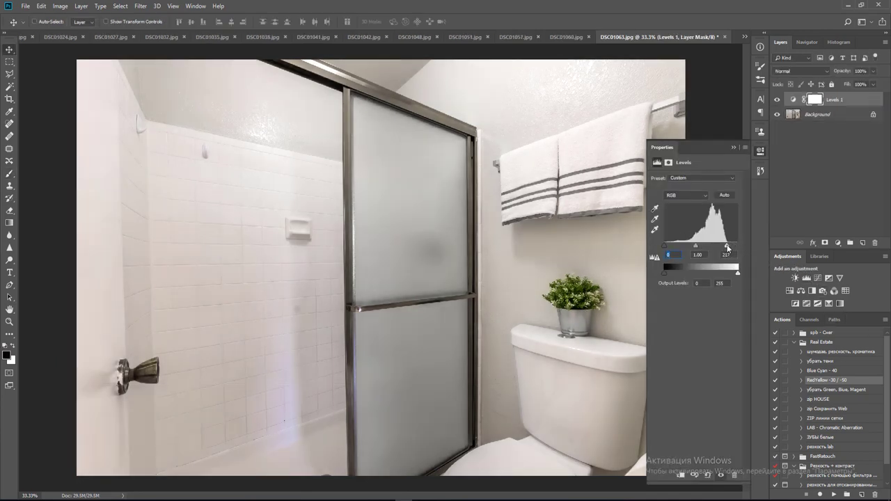
key("ctrl+e")
left_click(828, 390)
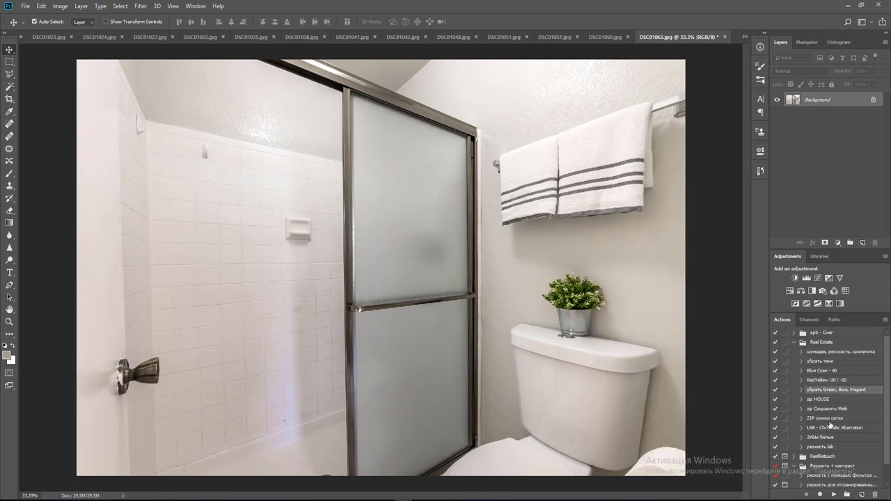
left_click(833, 494)
Place a vertical guide at the shower's left wall edge and skew a merged-down background duplicate's lower-left corner outward to it.
key("ctrl+r")
left_click_drag(22, 272, 148, 279)
key("ctrl+j")
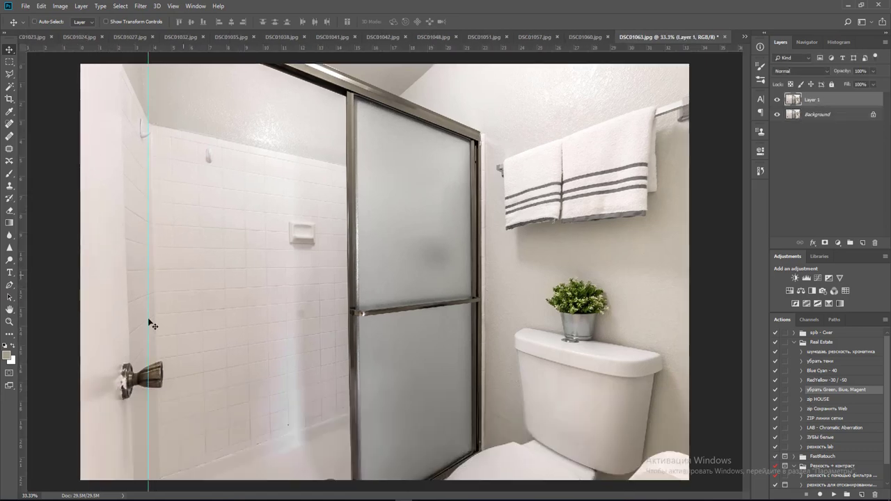
key("ctrl+t")
left_click_drag(80, 480, 67, 481)
key("Return")
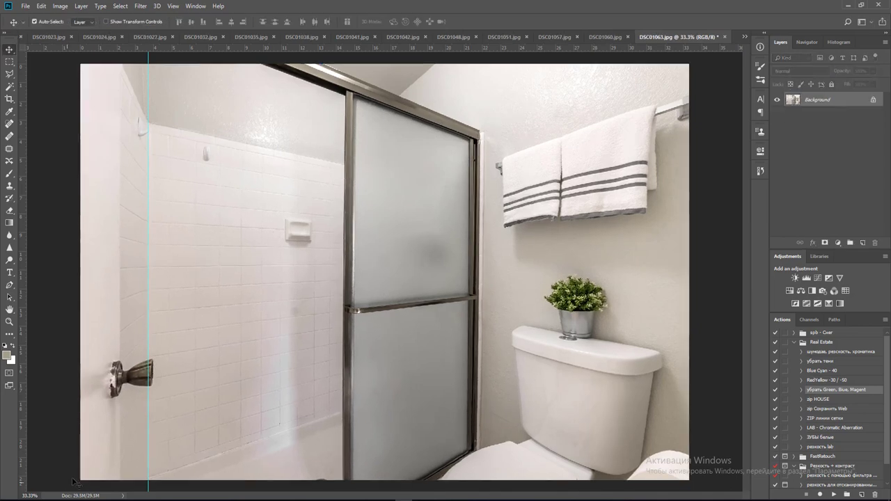
Place a vertical guide beside the shower door's right jamb and skew a new duplicate layer's lower-right corner slightly outward.
left_click_drag(21, 348, 486, 328)
key("ctrl+j")
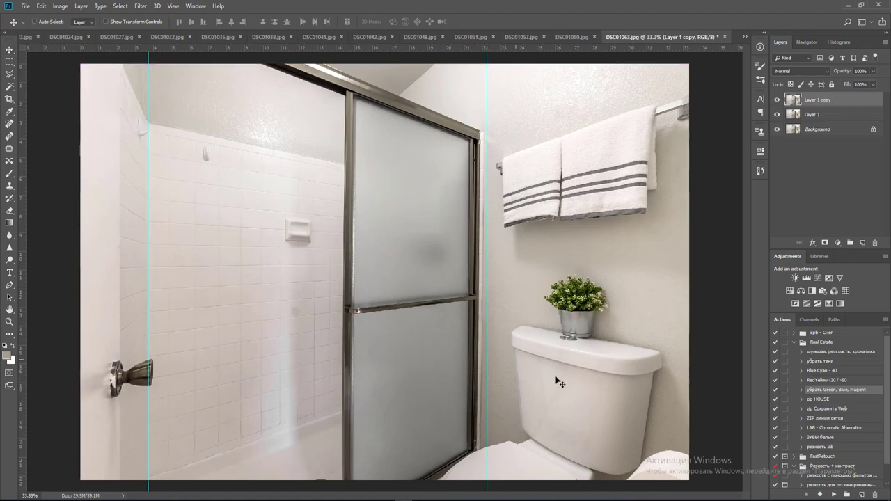
key("ctrl+t")
left_click_drag(690, 480, 697, 483)
key("Return")
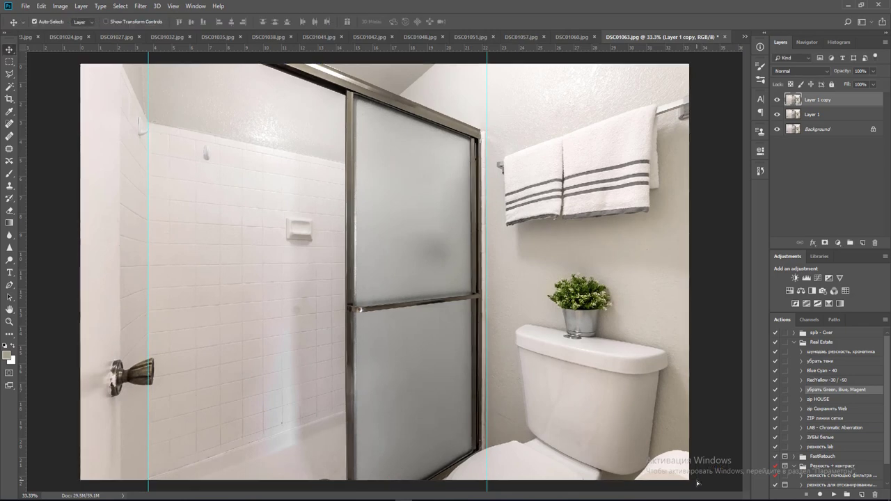
Merge all layers of the shower photo, save it as JPEG at quality 12, and close it.
key("ctrl+shift+e")
key("ctrl+w")
key("Escape")
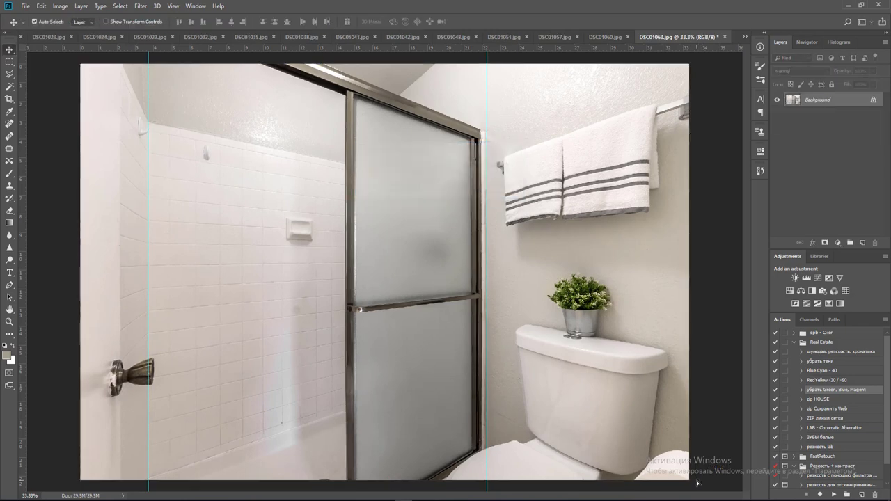
key("ctrl+s")
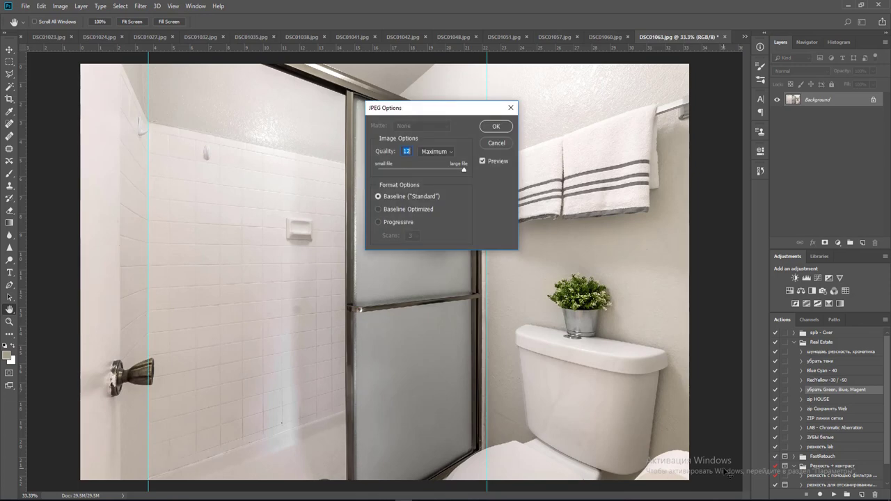
key("Return")
key("ctrl+w")
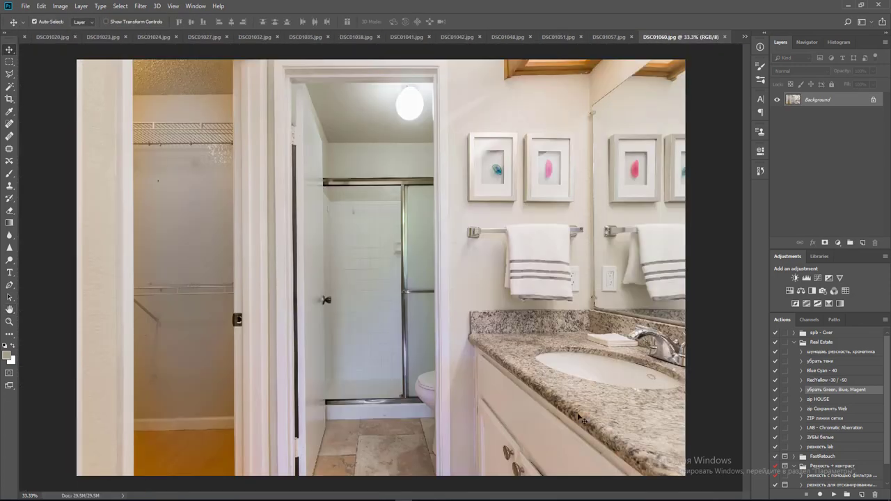
Brighten the vanity photo DSC01060 by lowering the Levels white input, and merge the adjustment down.
left_click(806, 277)
left_click_drag(738, 246, 732, 246)
key("ctrl+e")
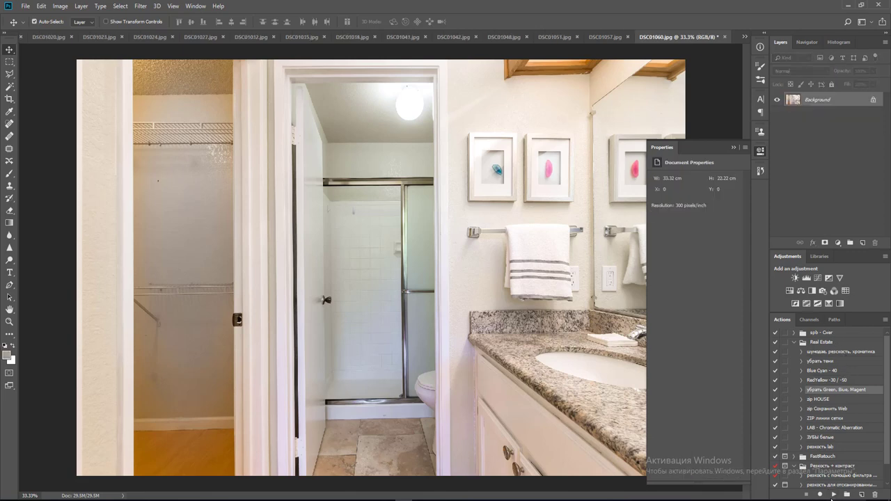
Run the убрать Green, Blue, Magent and RedYellow -30 / -50 actions on DSC01060 and merge the corrected layer down.
left_click(834, 493)
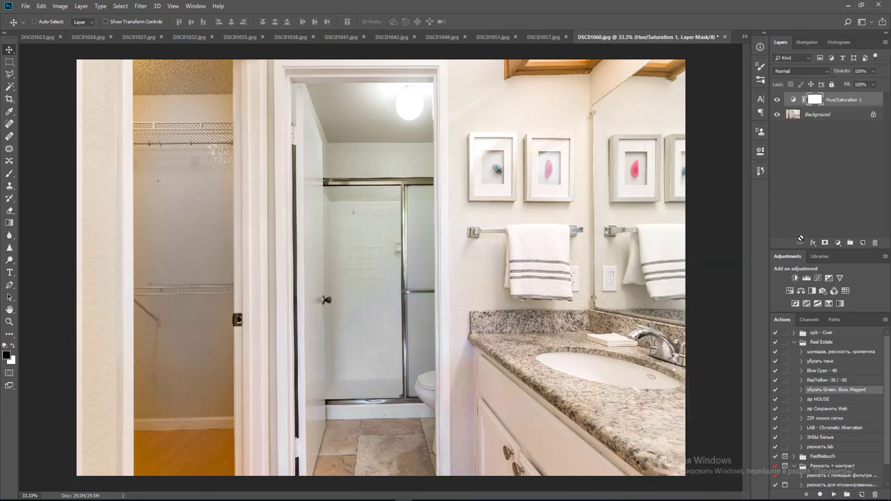
left_click(838, 381)
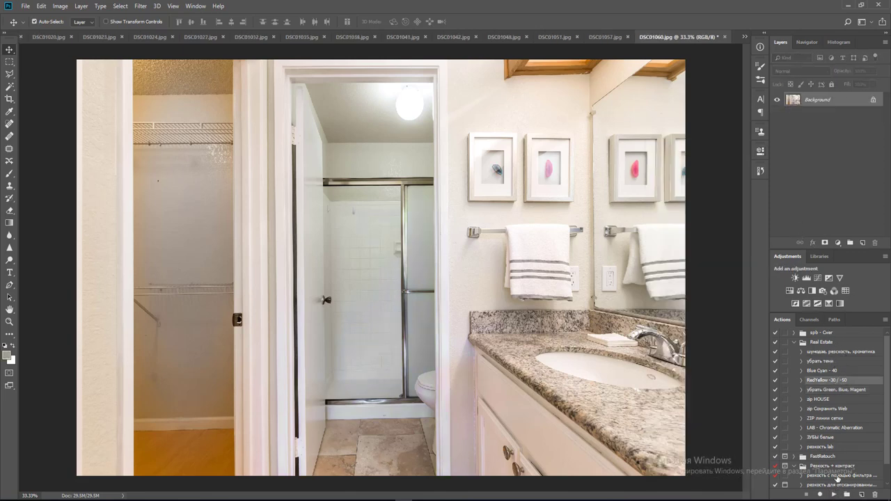
left_click(833, 493)
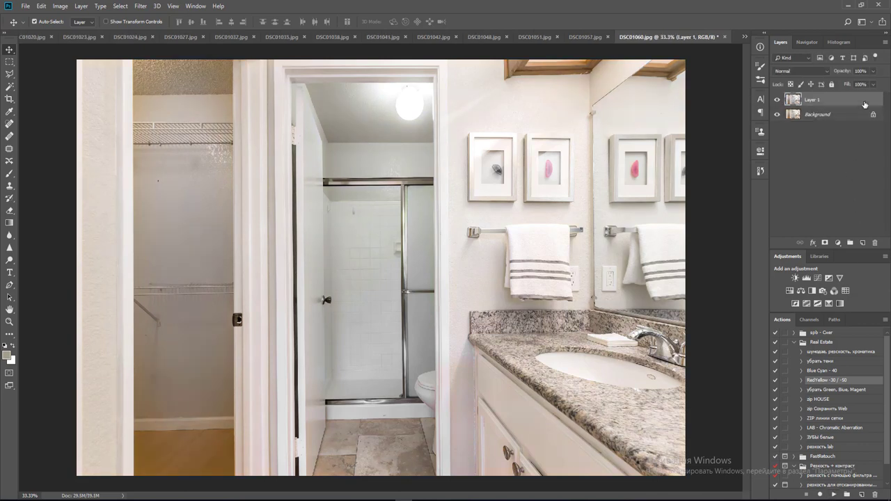
key("ctrl+e")
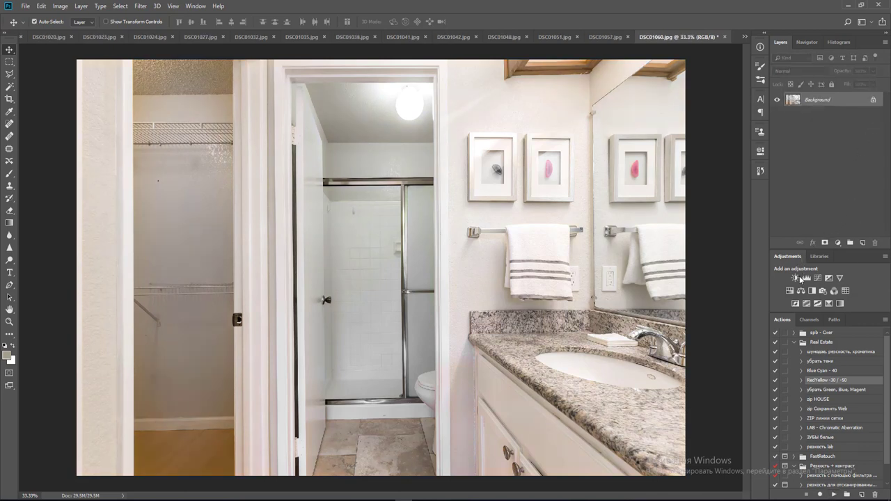
Add a Brightness/Contrast adjustment with contrast 46 and merge it into the background.
left_click(796, 277)
left_click_drag(706, 223, 714, 224)
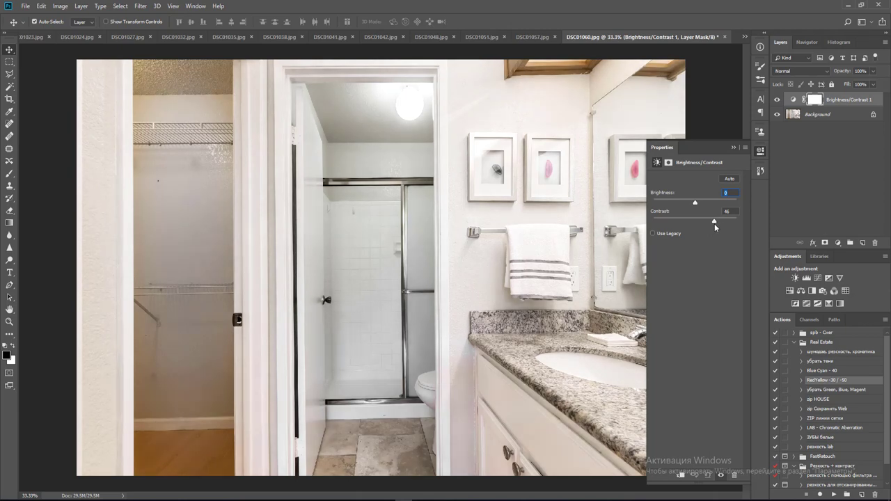
key("ctrl+e")
left_click(760, 151)
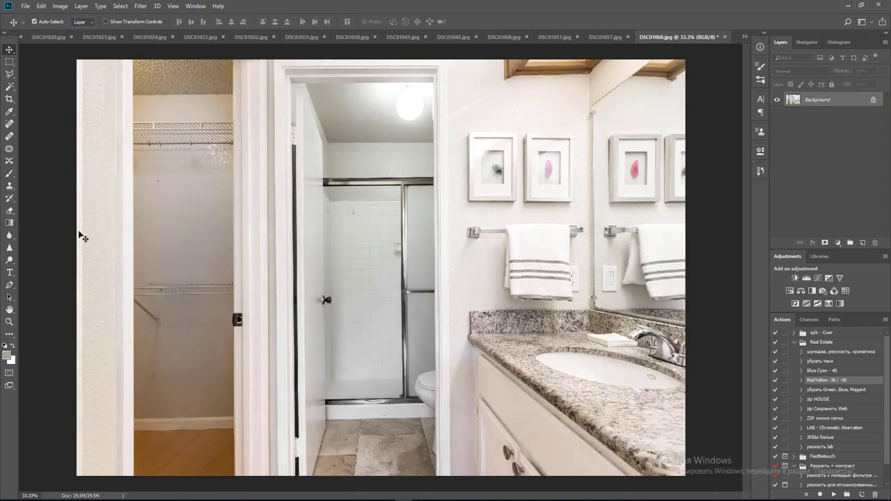
Show the rulers and place vertical guides along the closet opening's left edge and the mirror's left edge.
key("ctrl+r")
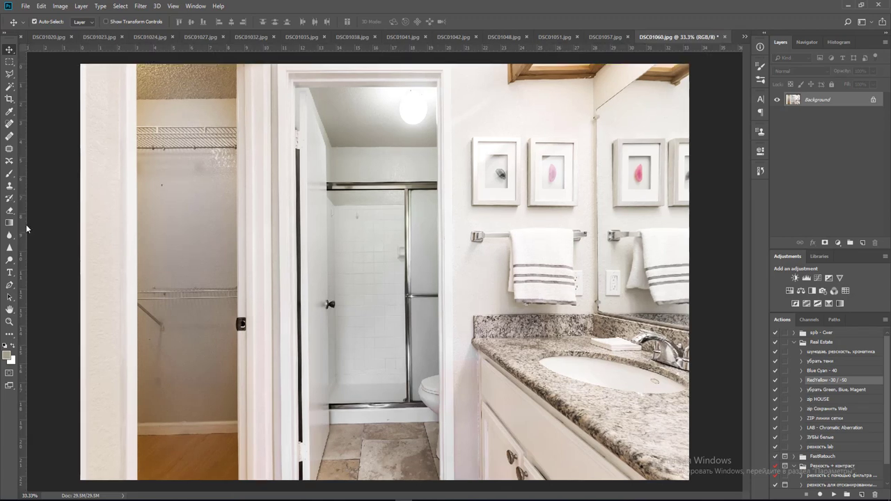
left_click_drag(22, 230, 135, 238)
left_click_drag(21, 256, 599, 254)
Duplicate the background, skew the duplicate's upper-right corner outward by about 0.66° to straighten the mirror edge, and merge it down.
key("ctrl+j")
key("ctrl+t")
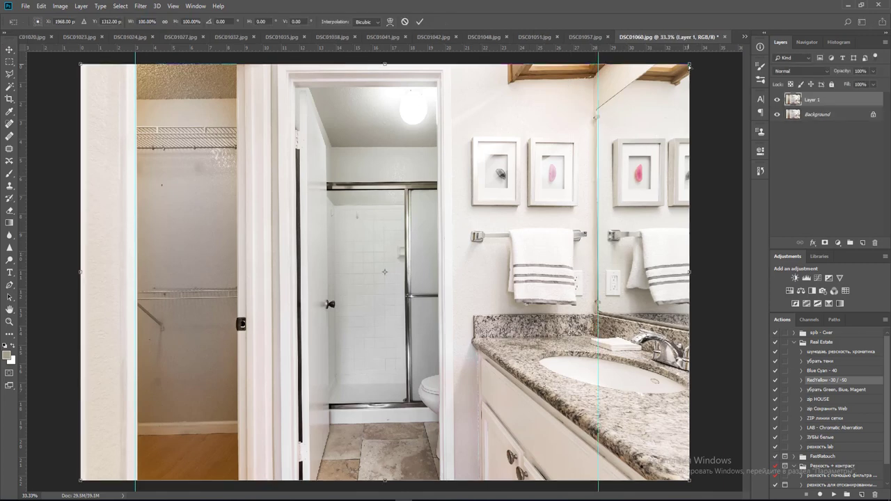
left_click_drag(689, 64, 694, 65)
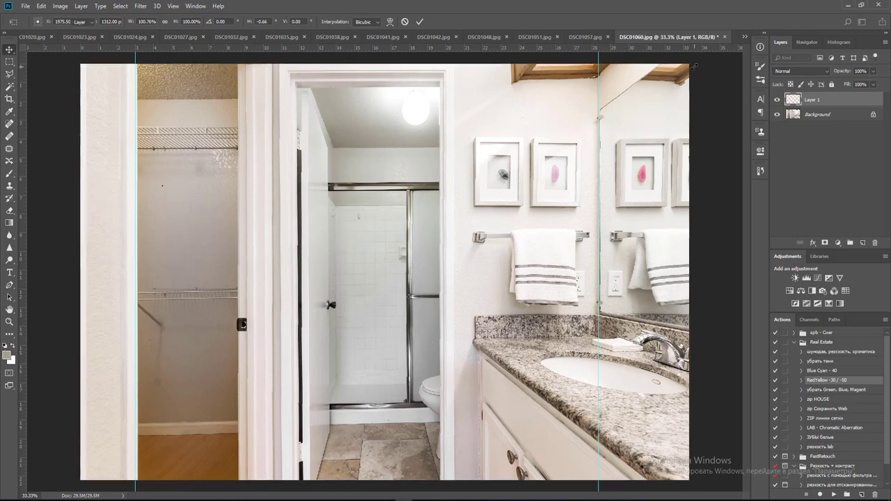
key("Return")
key("ctrl+e")
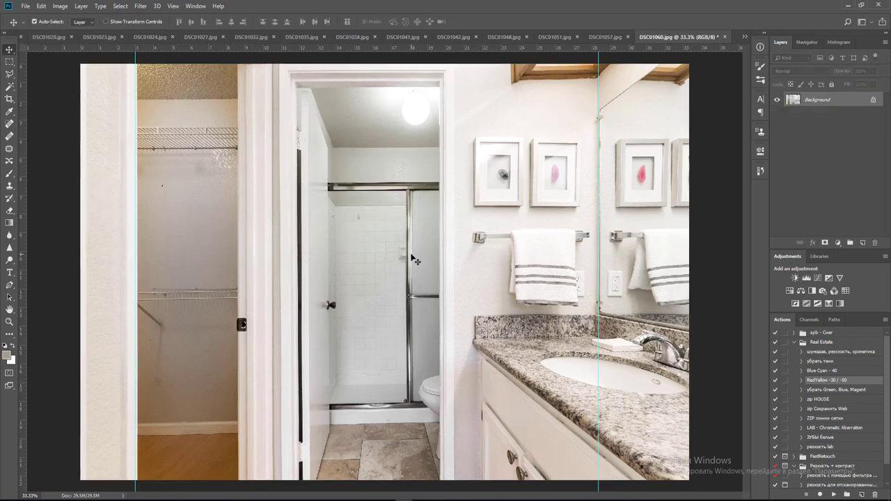
Close the photo DSC01060, saving its changes as JPEG.
key("ctrl+w")
key("Return")
key("Return")
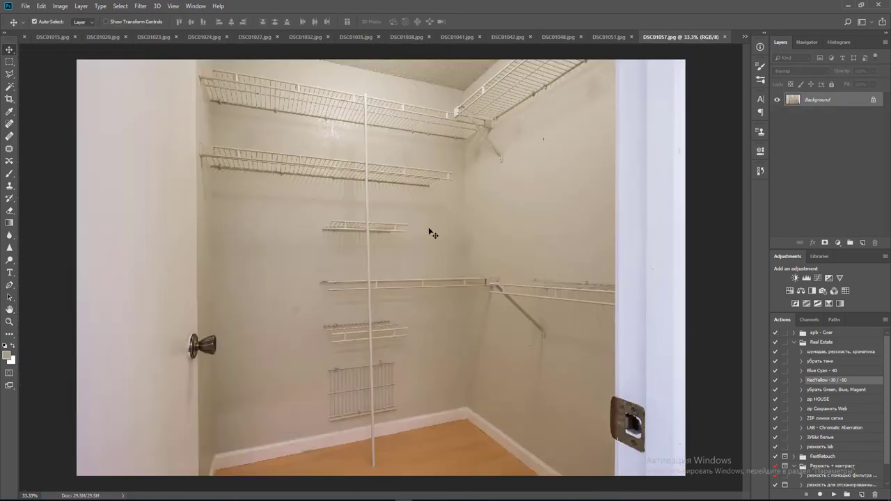
Run the RedYellow -30 / -50 action on the closet photo DSC01057 and add a white mask to the corrected layer.
left_click(833, 493)
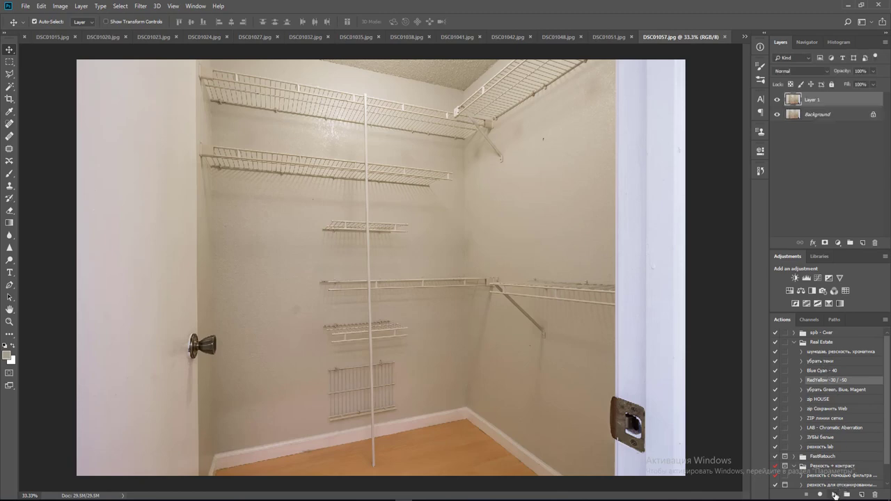
left_click(824, 243)
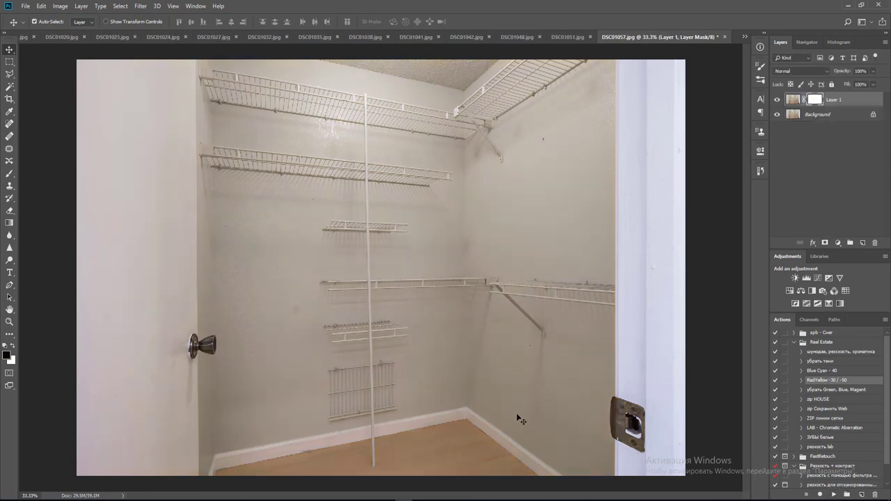
Enlarge the brush, paint the wooden floor back to its original colour on the mask, and merge the layer down.
key("b")
scroll(421, 359, "down", 1)
key("bracketright")
key("bracketright")
key("bracketright")
key("bracketright")
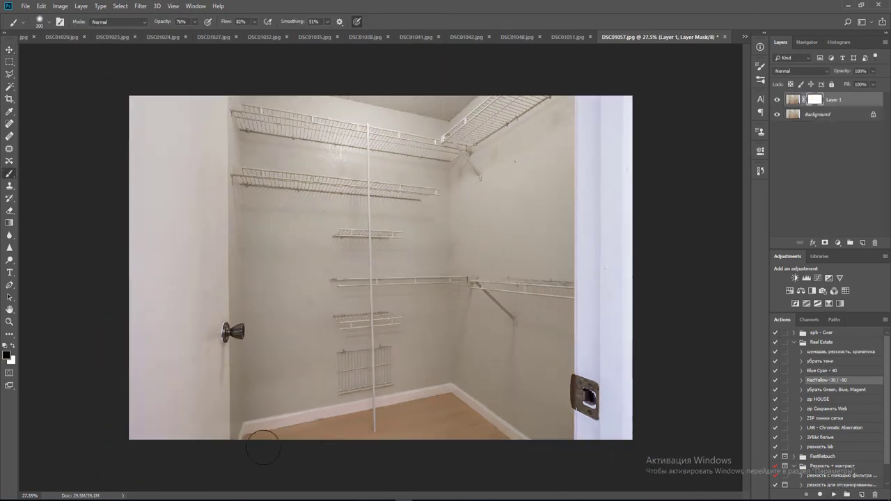
mouse_move(269, 446)
left_mouse_down()
mouse_move(449, 424)
mouse_move(278, 448)
mouse_move(442, 421)
mouse_move(494, 459)
mouse_move(404, 425)
mouse_move(334, 448)
mouse_move(377, 440)
left_mouse_up()
key("ctrl+e")
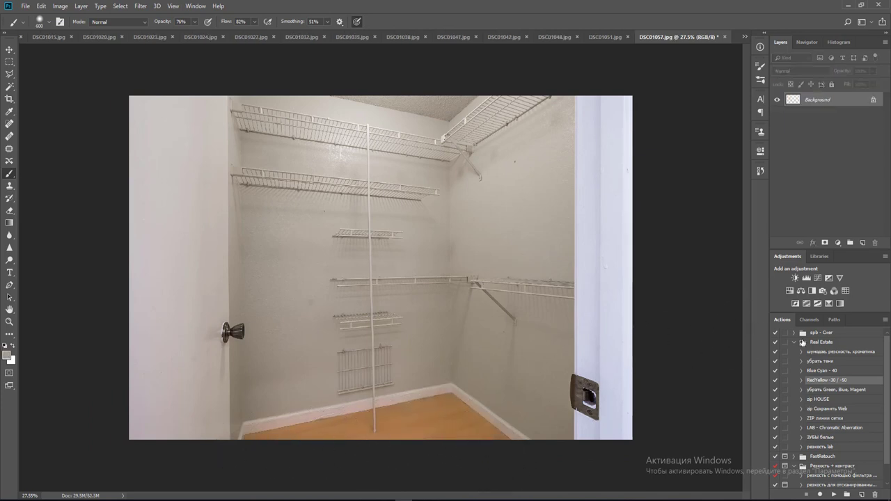
Run the убрать Green, Blue, Magent action, lower the Levels white input to 233, and merge the adjustment.
left_click(830, 391)
left_click(834, 494)
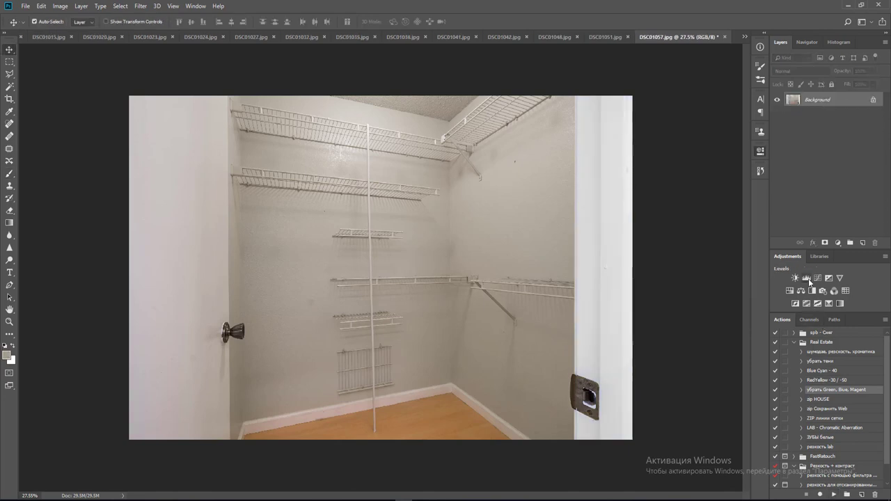
left_click_drag(737, 248, 731, 249)
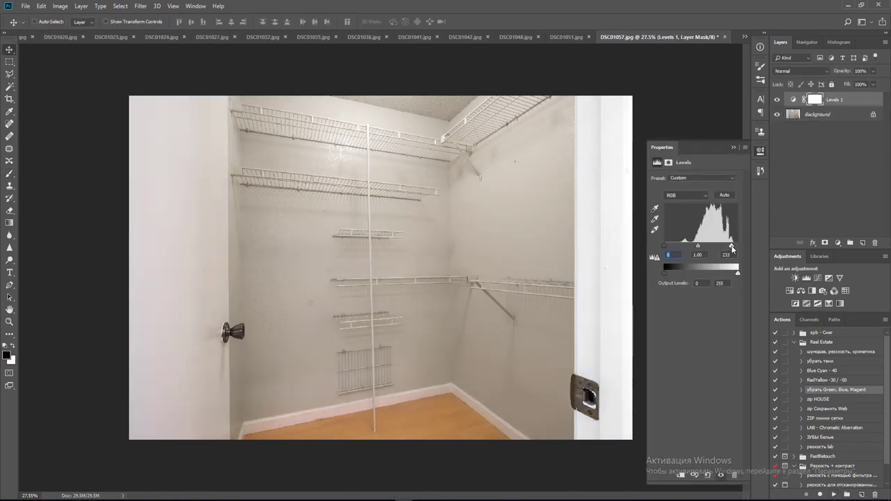
key("ctrl+e")
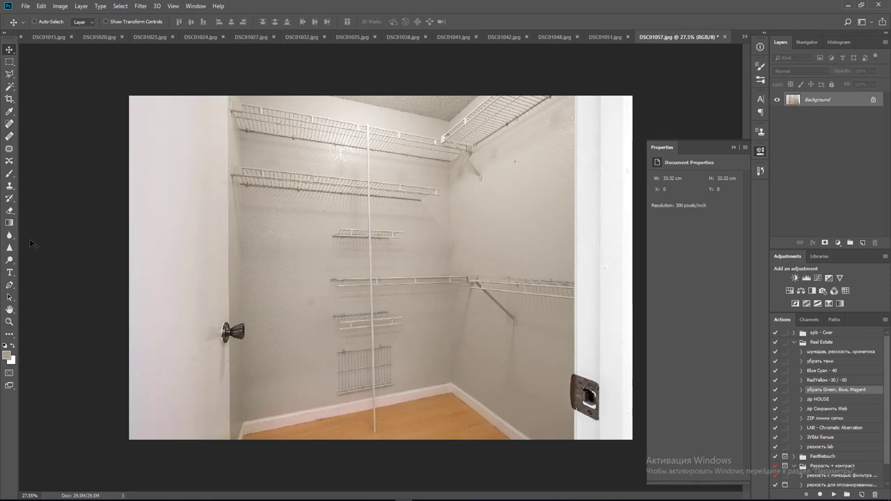
Duplicate the closet photo's background and place vertical guides along the right door jamb and the open door's edge.
key("ctrl+r")
key("ctrl+j")
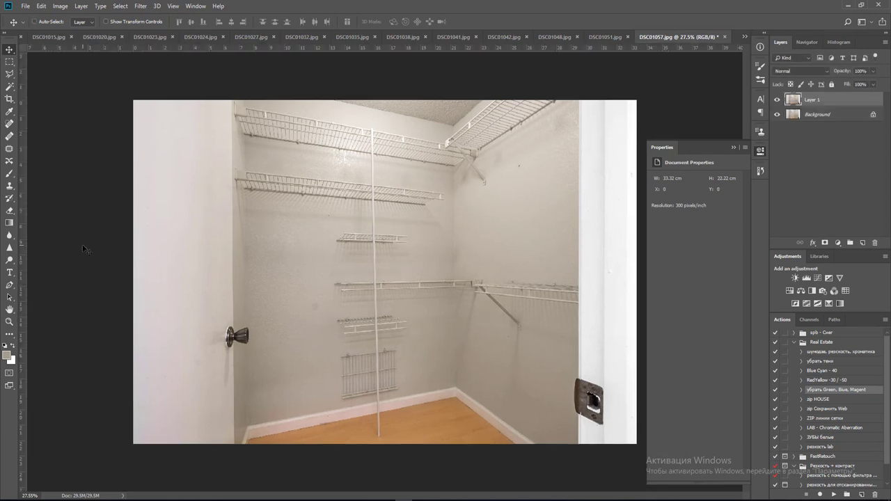
left_click_drag(22, 252, 578, 246)
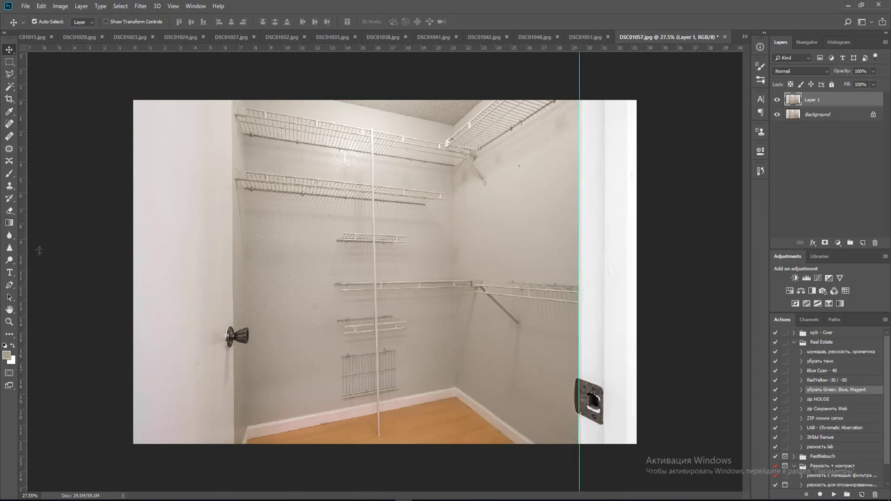
left_click_drag(25, 252, 231, 271)
Skew the duplicated closet layer's lower-left corner outward by about 0.79° so the door edge follows the guide, and merge it down.
key("ctrl+t")
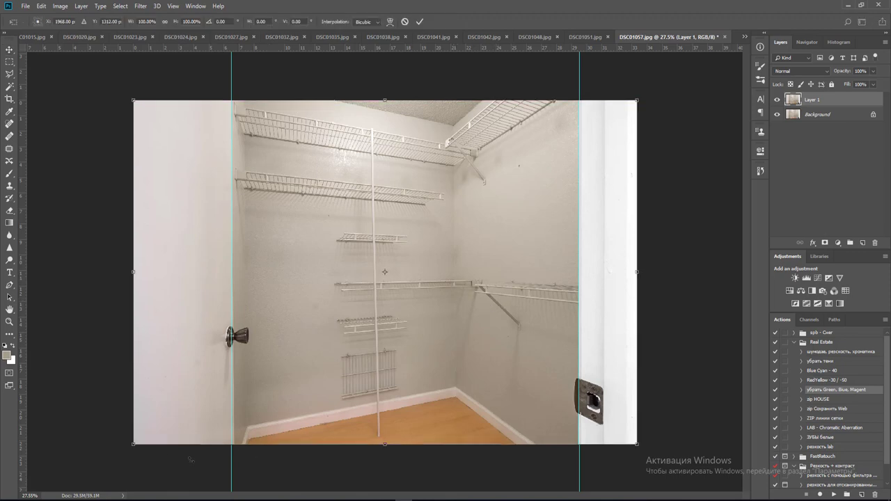
left_click_drag(135, 449, 130, 447)
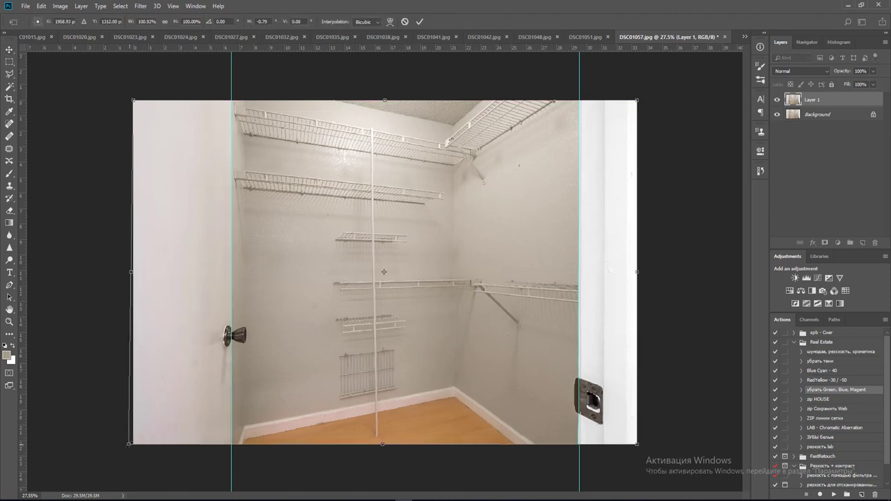
key("Return")
key("ctrl+e")
Save the closet photo DSC01057 as a JPEG at quality 12 and close it.
key("ctrl+s")
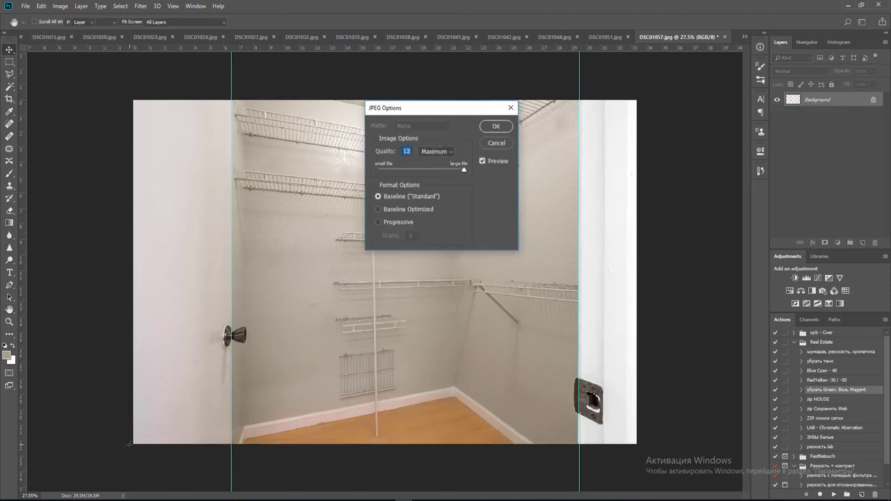
key("Return")
key("ctrl+w")
key("ctrl+0")
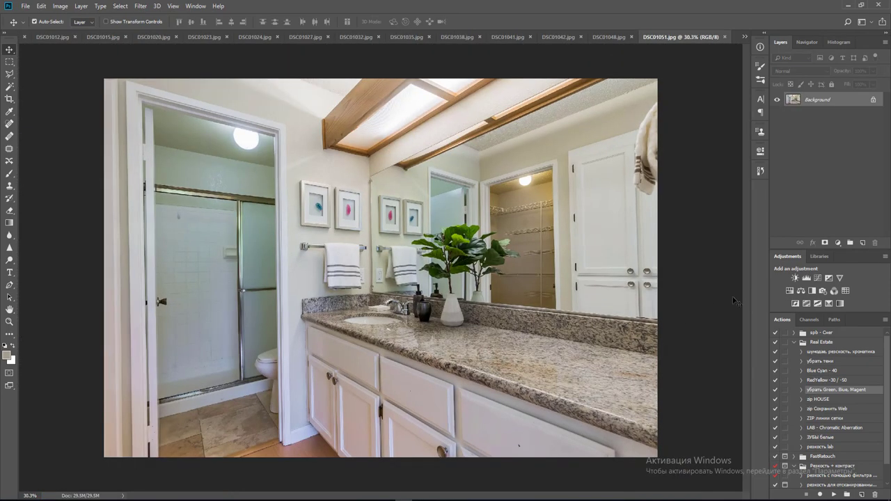
Run the убрать Green, Blue, Magent and RedYellow -30 / -50 actions on bathroom photo DSC01051, lower the Levels white input to 218, and merge.
left_click(833, 494)
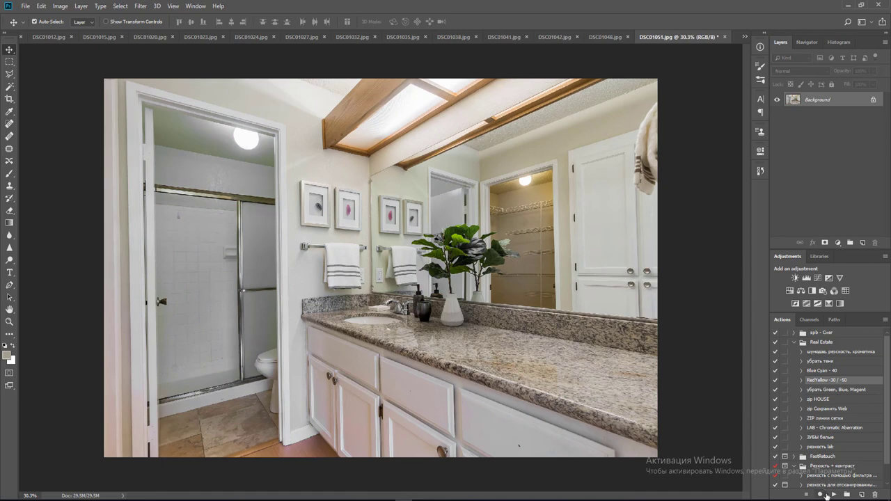
left_click(833, 494)
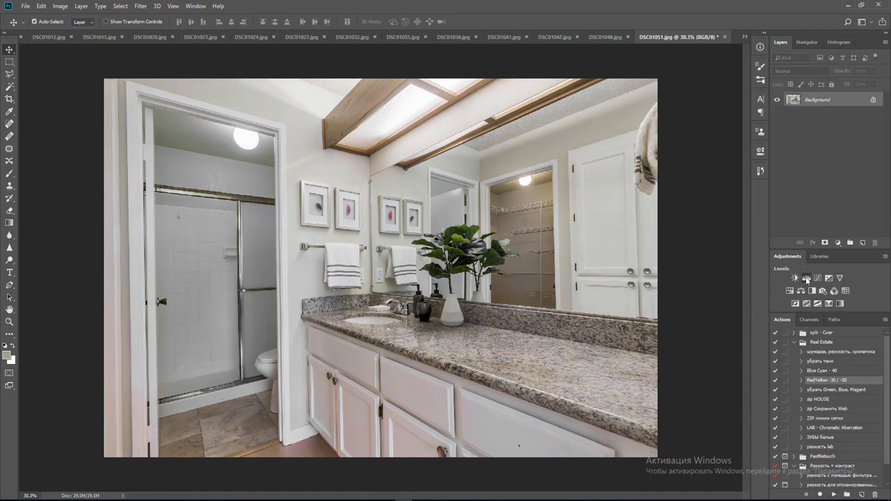
left_click_drag(739, 247, 729, 247)
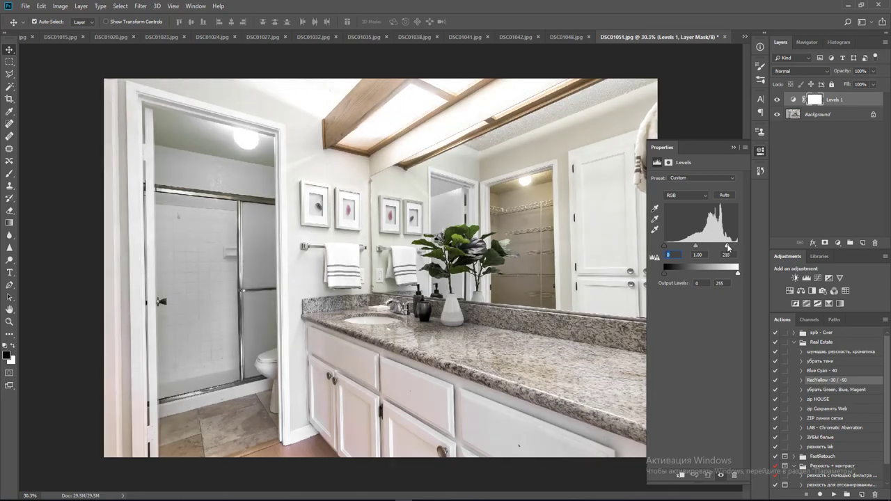
key("ctrl+e")
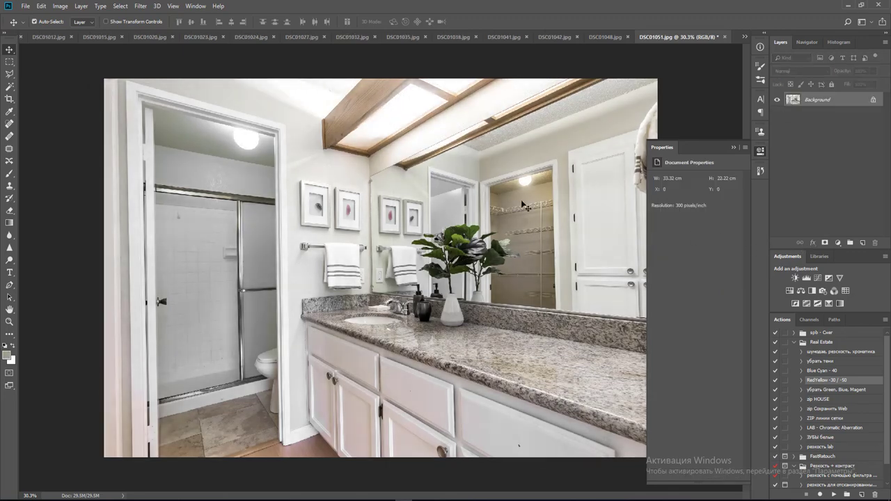
Duplicate the bathroom photo's background and place a vertical guide along the left door frame's outer edge.
left_click(9, 259)
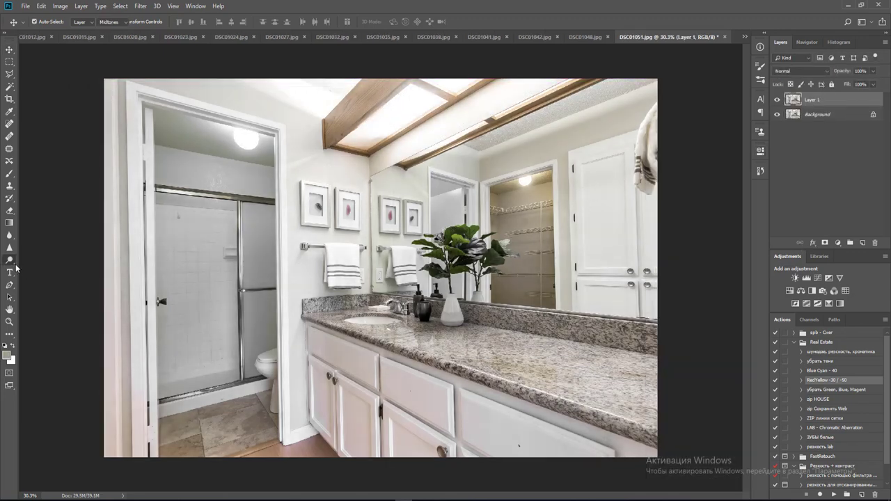
left_click(28, 260)
key("v")
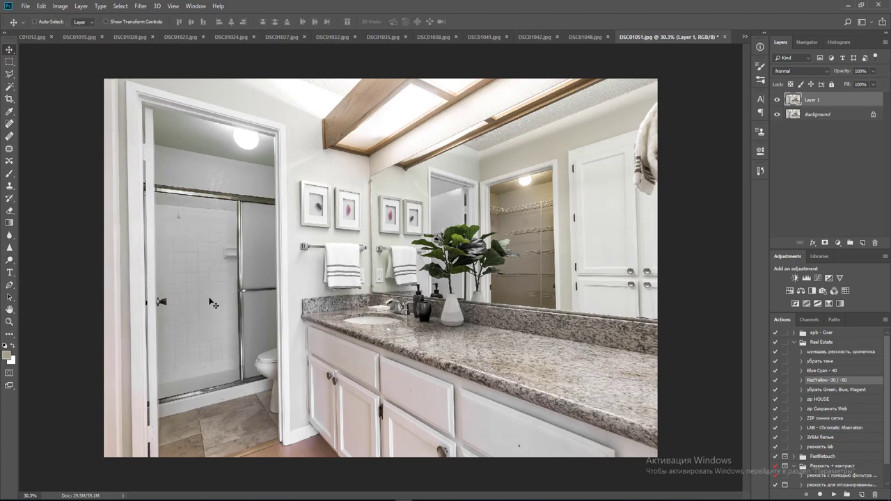
key("ctrl+r")
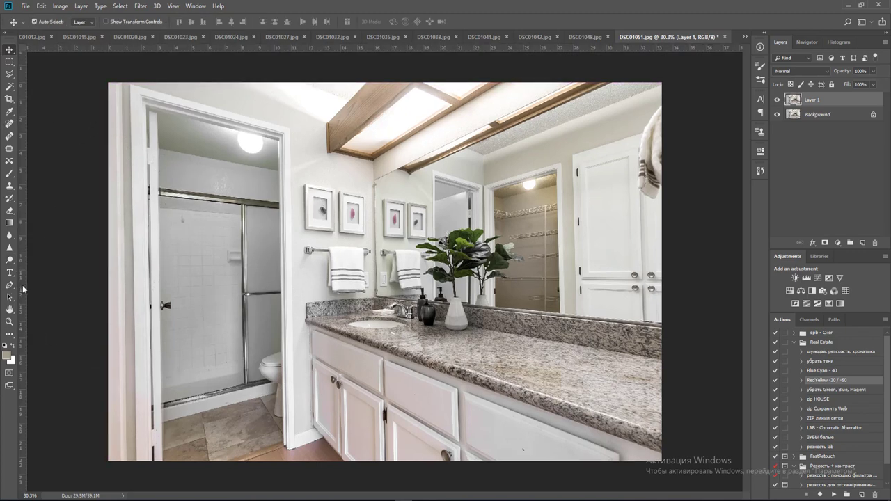
left_click_drag(23, 289, 133, 297)
left_click_drag(130, 296, 127, 296)
Skew the bathroom layer's lower-left corner outward by about 1.08° to straighten the left door frame, and merge it down.
key("ctrl+t")
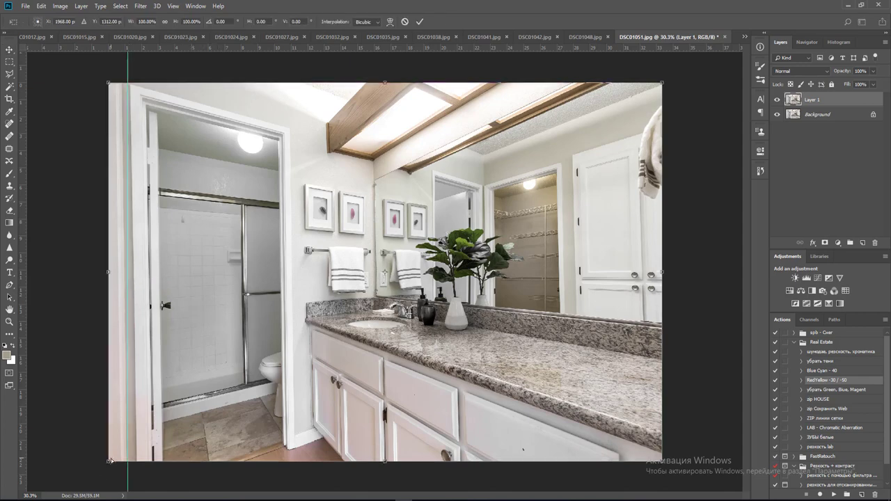
left_click_drag(110, 461, 103, 463)
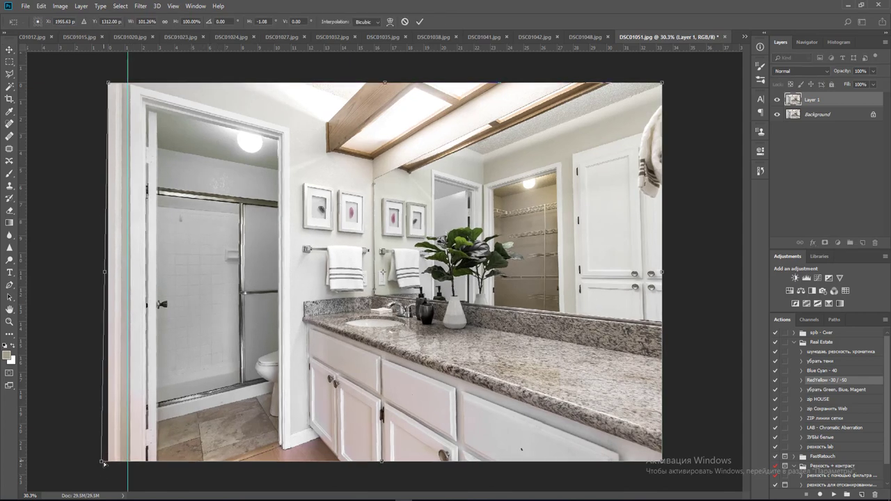
key("Return")
key("ctrl+e")
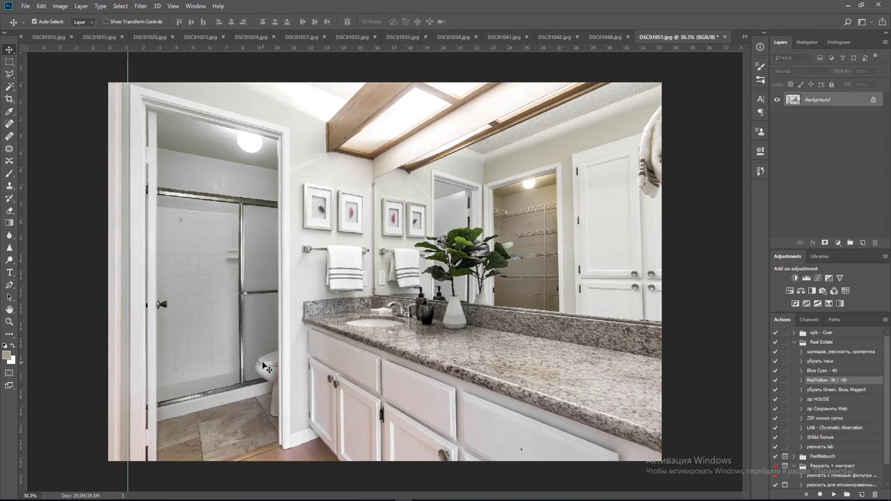
Place a vertical guide by the mirrored closet door frame, skew a duplicate layer's upper-right corner outward about 1.15°, and merge it down.
left_click_drag(23, 264, 565, 253)
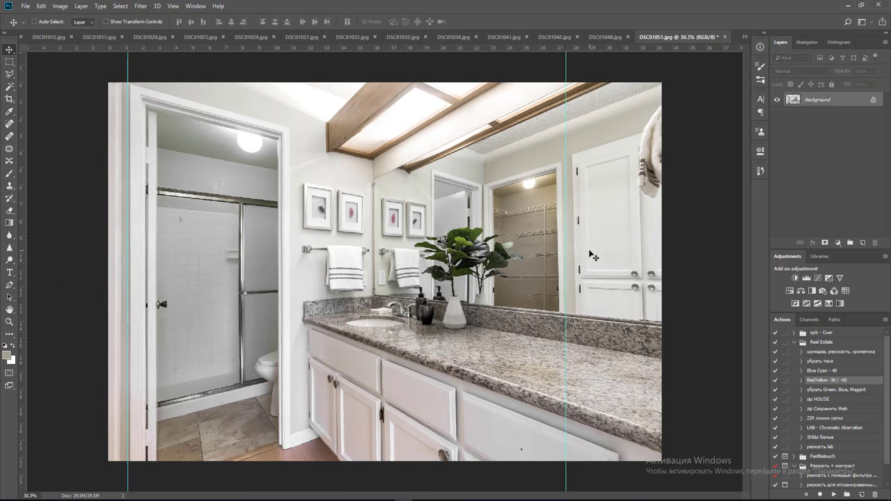
key("ctrl+j")
key("ctrl+t")
left_click_drag(667, 89, 670, 84)
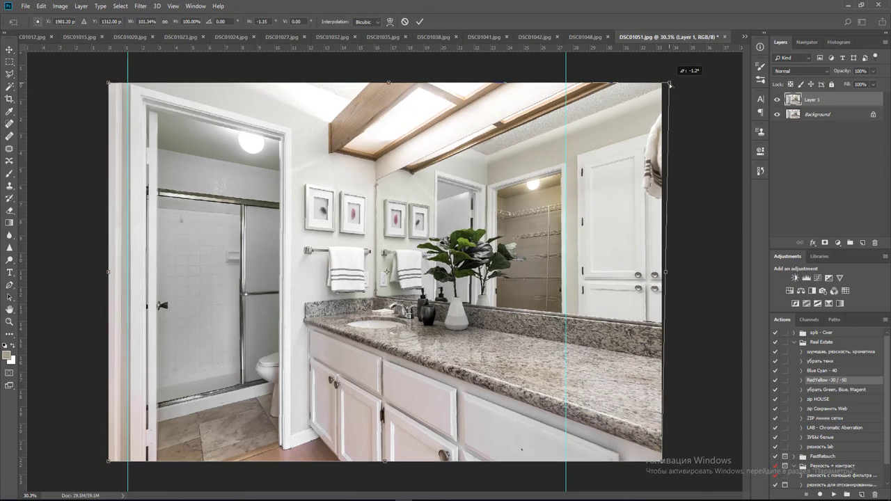
key("Return")
key("ctrl+e")
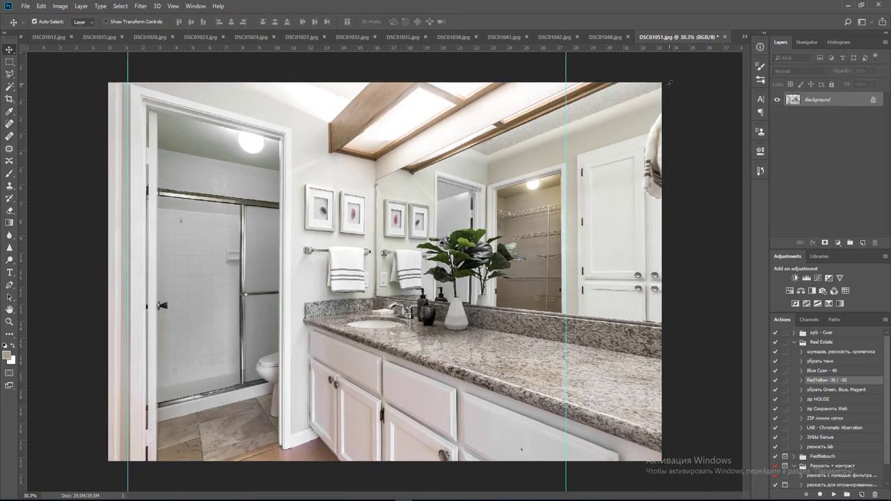
Save the bathroom photo DSC01051 as a JPEG and close it.
key("ctrl+s")
key("Return")
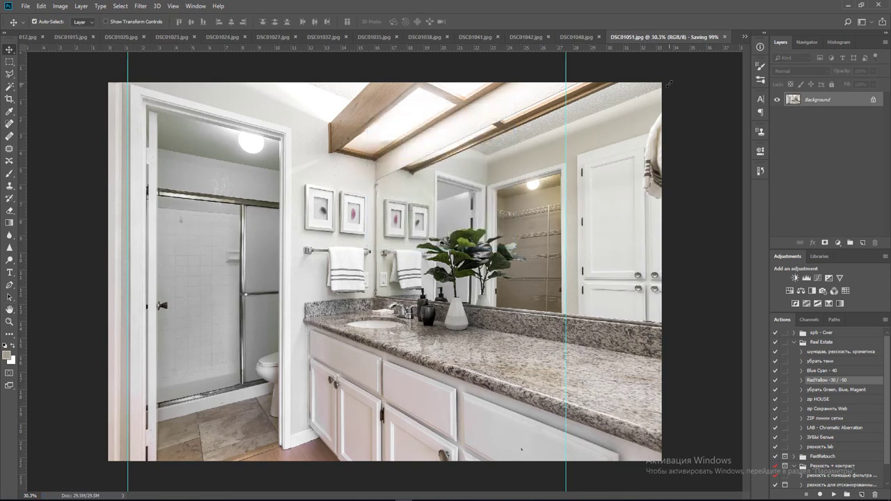
key("ctrl+w")
Run the RedYellow -30 / -50 action on bedroom photo DSC01048, set the corrected layer to 60% opacity, merge it, and add a Levels adjustment.
left_click(835, 494)
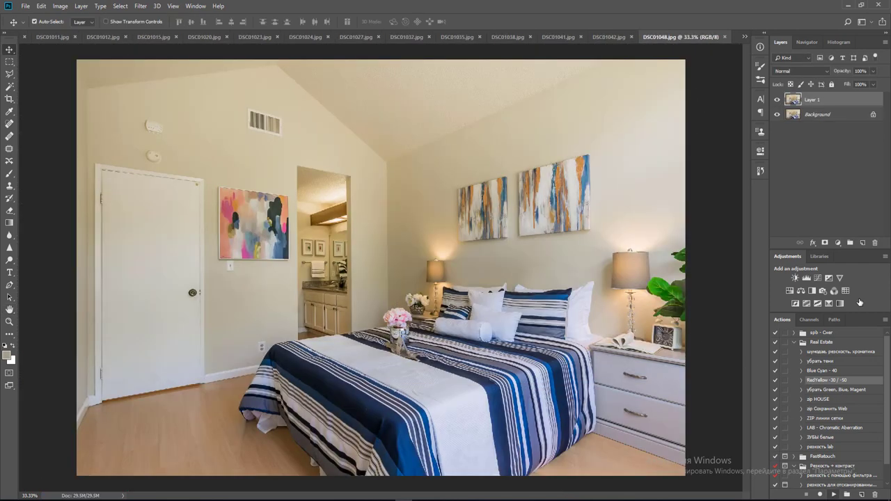
left_click(874, 72)
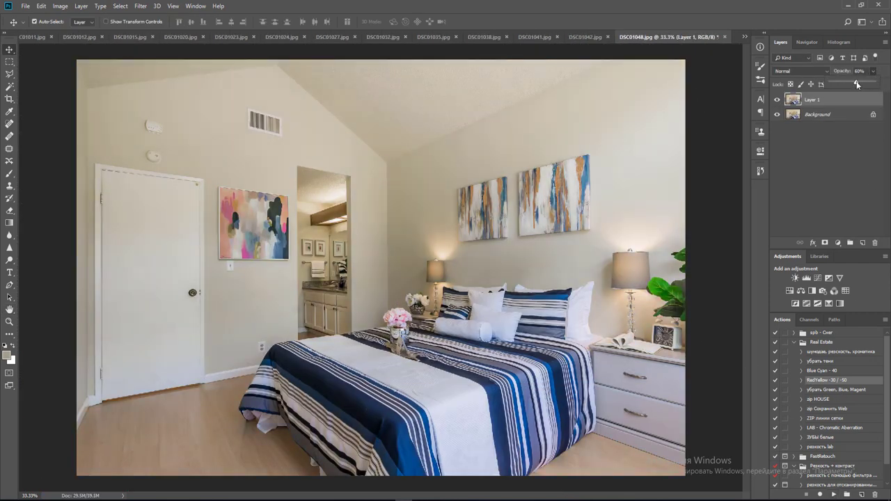
left_click(806, 278)
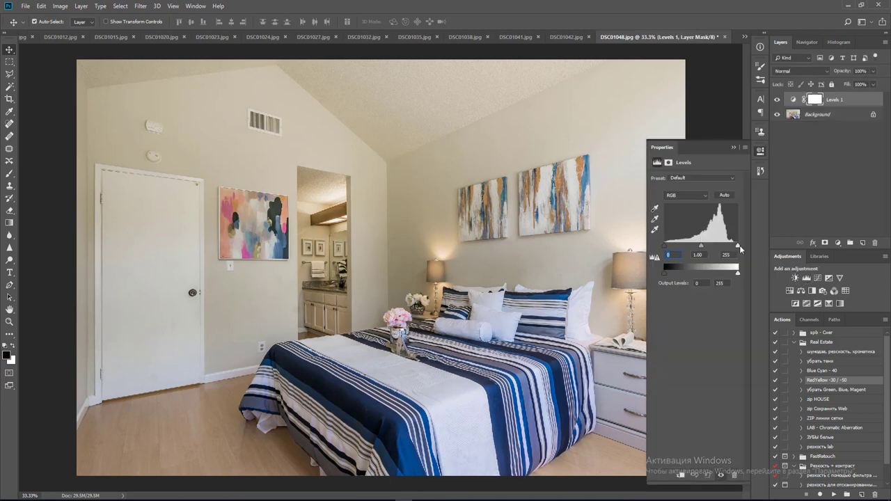
Brighten the bedroom photo DSC01048.jpg by lowering the Levels white input point slightly, and merge the adjustment into the background.
left_click_drag(737, 246, 730, 248)
key("ctrl+e")
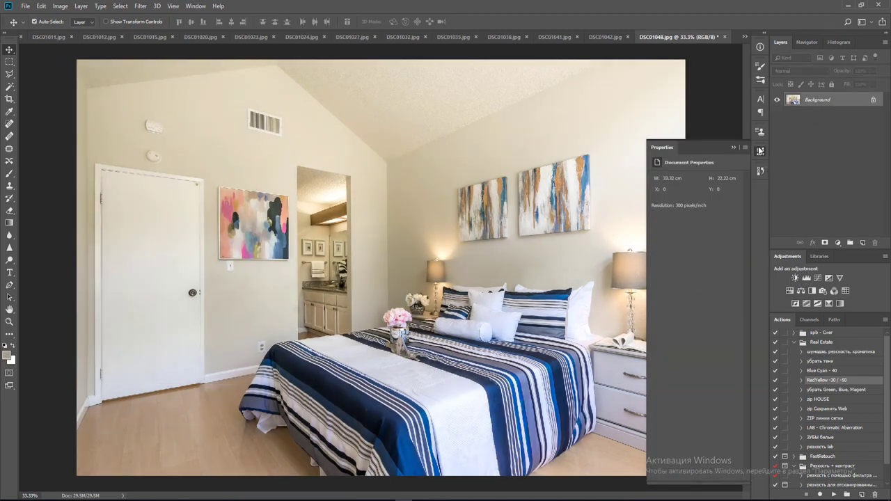
left_click(760, 151)
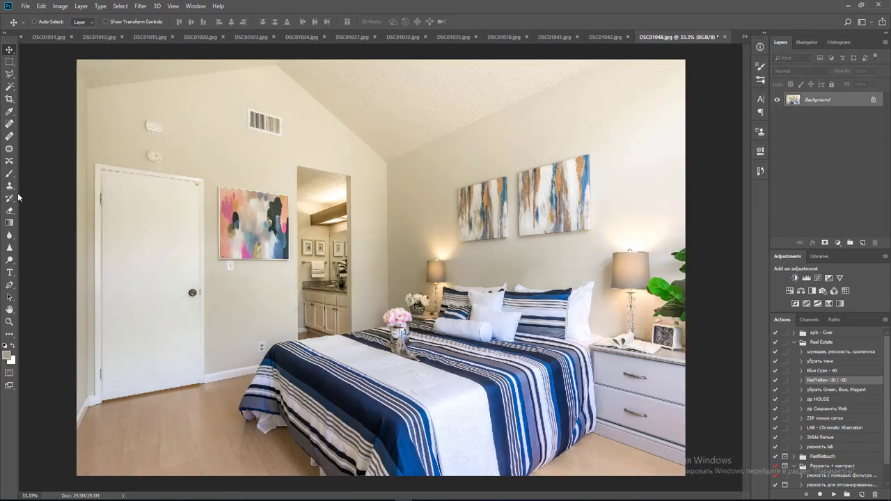
Show the rulers and place a vertical guide along the left edge of the bedroom door to check its alignment.
key("ctrl+r")
left_click_drag(21, 196, 104, 186)
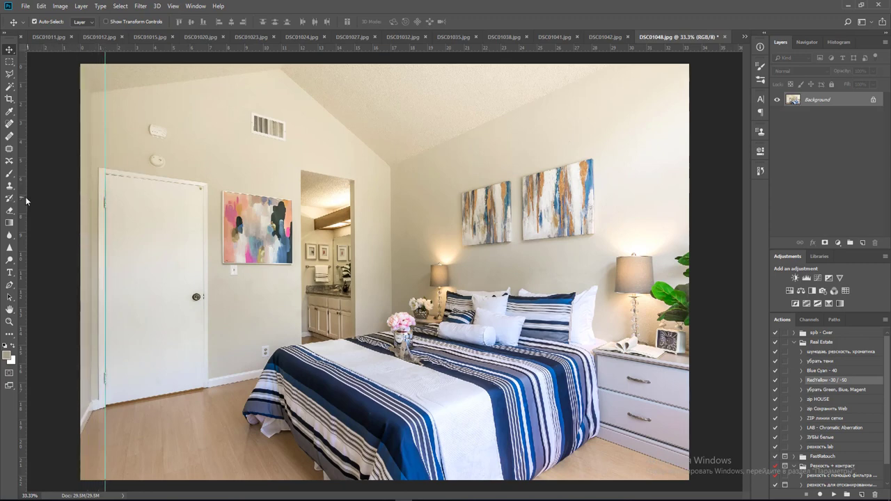
left_click_drag(26, 201, 8, 236)
Save the bedroom photo DSC01048.jpg with the offered JPEG options and close it.
key("ctrl+w")
key("Return")
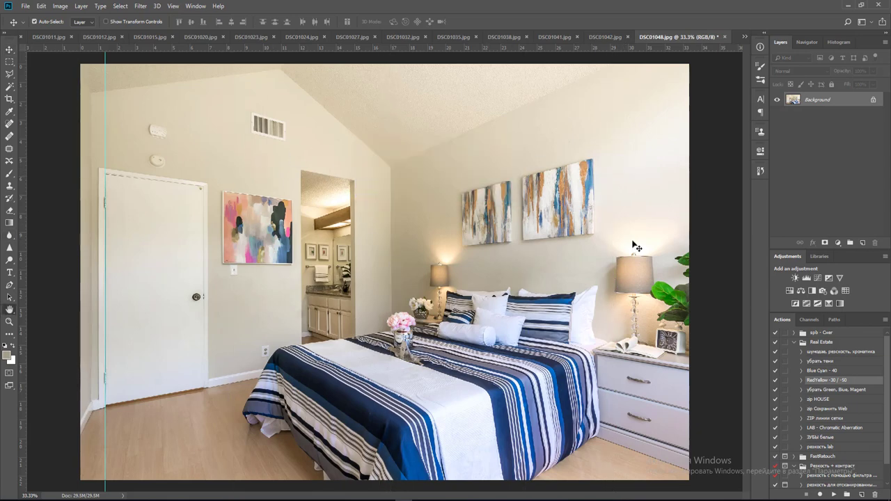
key("Return")
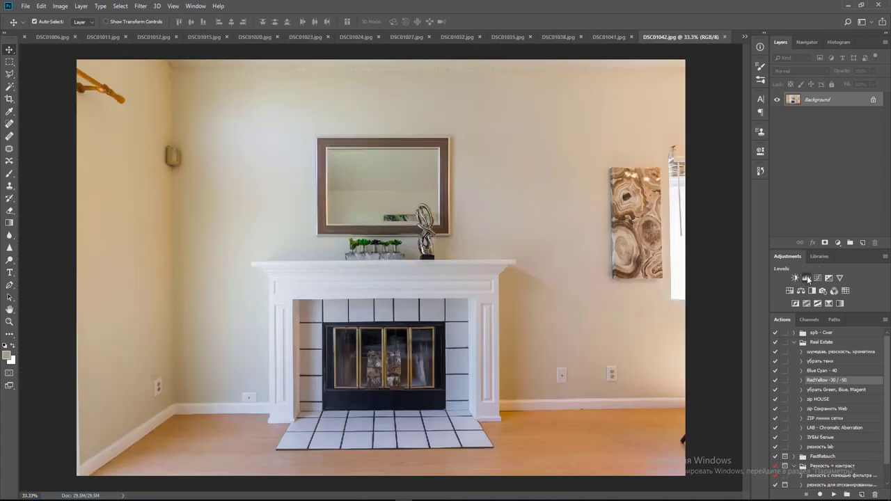
Add a Levels adjustment with the white input at 229 to the fireplace photo DSC01042.jpg and merge it down.
left_click(807, 276)
left_click_drag(739, 246, 731, 247)
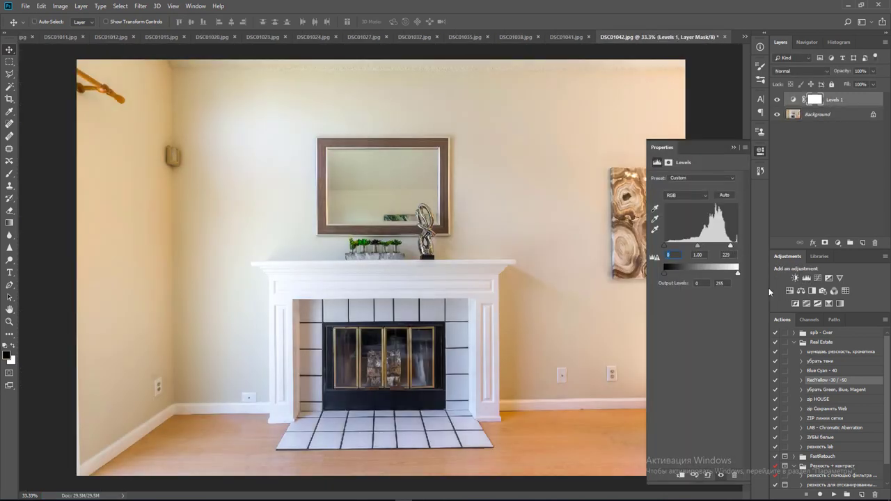
key("ctrl+e")
Run the RedYellow -30 / -50 action on the fireplace photo, mask its effect off the wooden floor with the brush, and merge the layers.
left_click(834, 494)
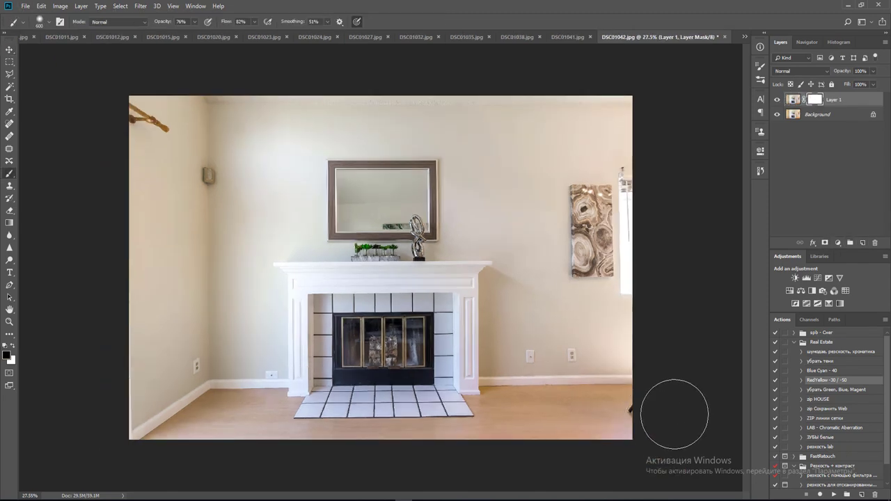
key("ctrl+r")
mouse_move(600, 421)
left_mouse_down()
mouse_move(356, 440)
mouse_move(245, 428)
mouse_move(248, 415)
mouse_move(179, 435)
mouse_move(386, 428)
mouse_move(304, 416)
mouse_move(607, 441)
left_mouse_up()
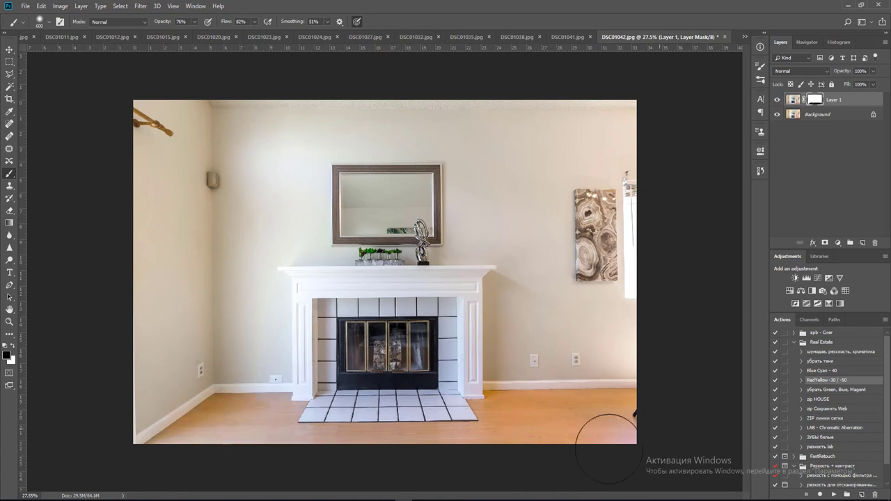
key("ctrl+e")
Select the dark object at the right edge of the floor with the Patch tool, fill it away, and deselect.
key("j")
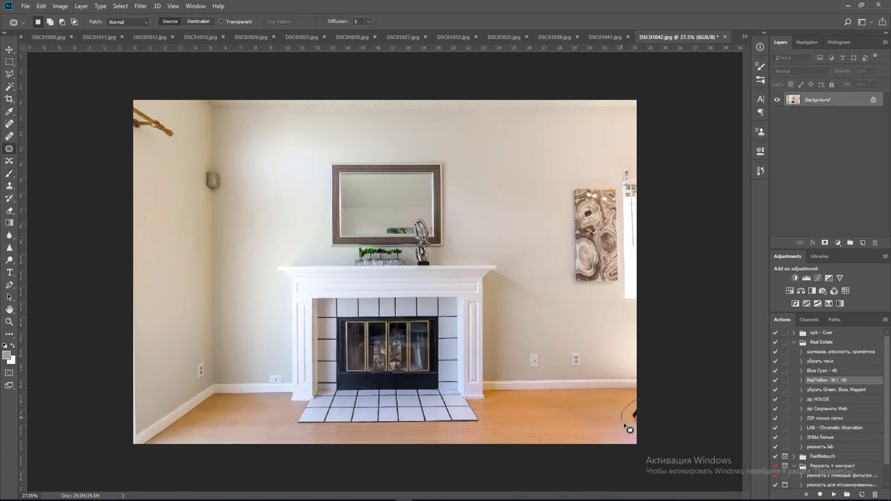
key("Delete")
key("Return")
key("ctrl+d")
key("ctrl+d")
Place vertical guides along the left wall corner and the window edge of the fireplace photo.
key("v")
left_click_drag(25, 263, 210, 258)
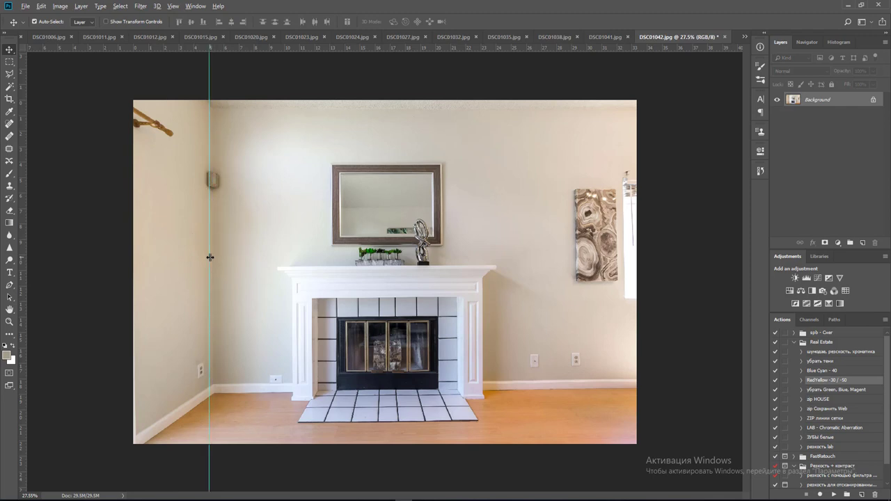
scroll(209, 255, "up", 2)
scroll(192, 228, "down", 1)
left_click_drag(191, 226, 195, 224)
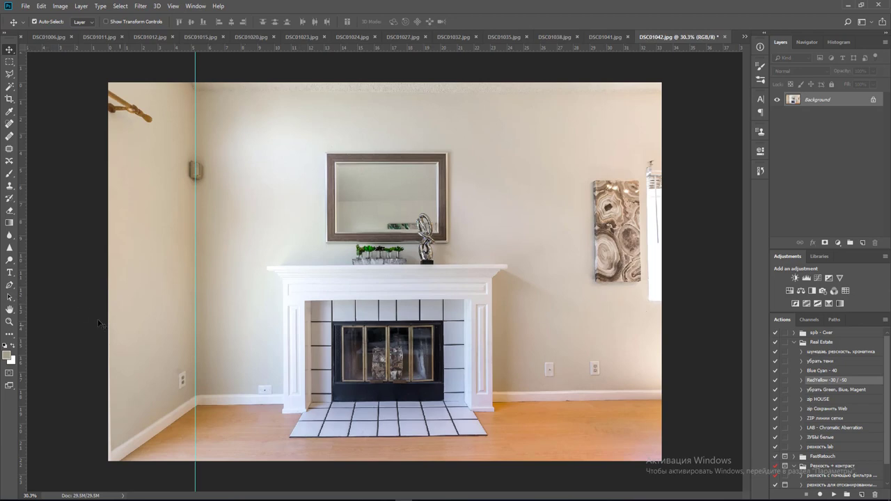
left_click_drag(19, 306, 651, 295)
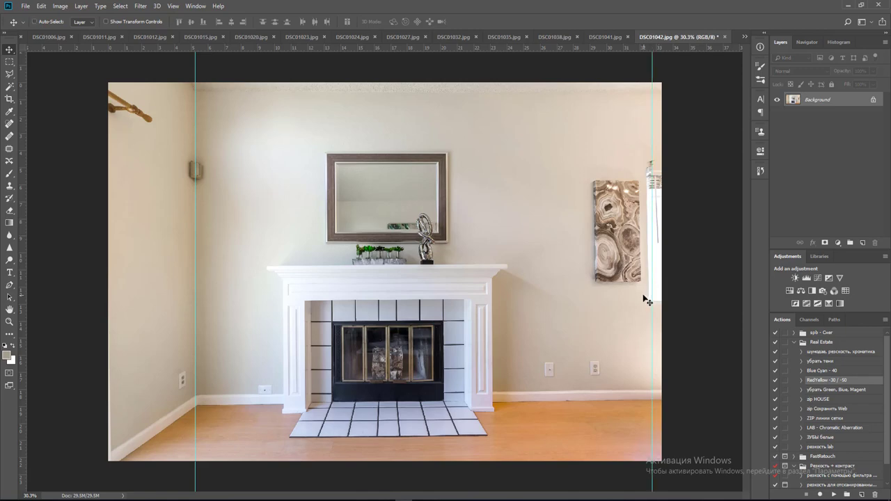
Duplicate the fireplace photo's background, pull the copy's upper-right and lower-left corners slightly outward to straighten the verticals, and merge it down.
key("ctrl+j")
key("ctrl+t")
left_click_drag(665, 85, 666, 84)
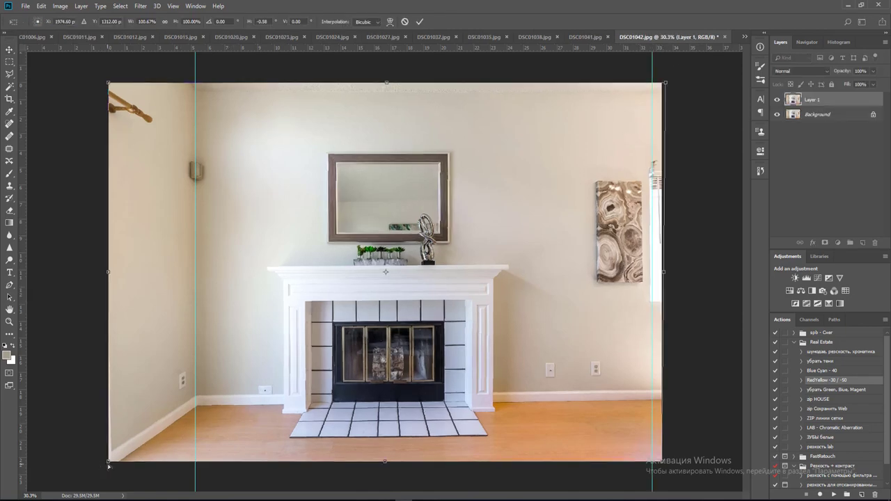
left_click_drag(108, 466, 105, 462)
key("Return")
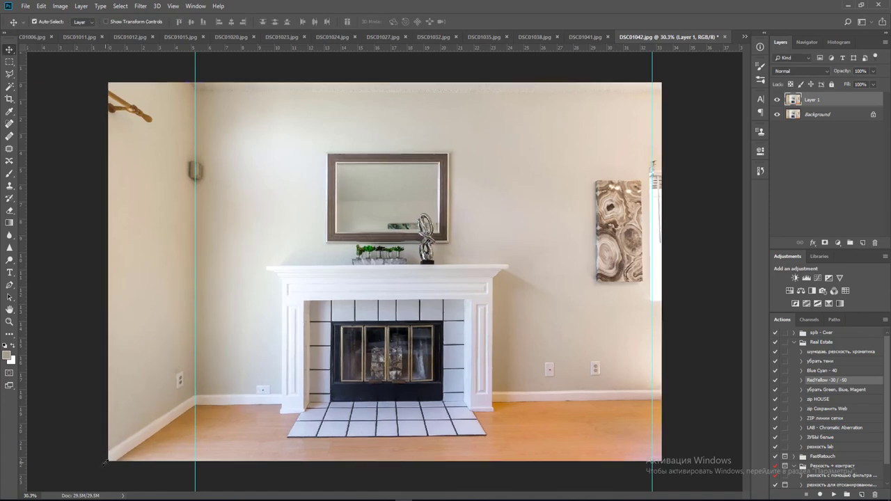
key("ctrl+e")
Save the corrected fireplace photo DSC01042.jpg and close it.
key("ctrl+s")
key("Return")
key("ctrl+w")
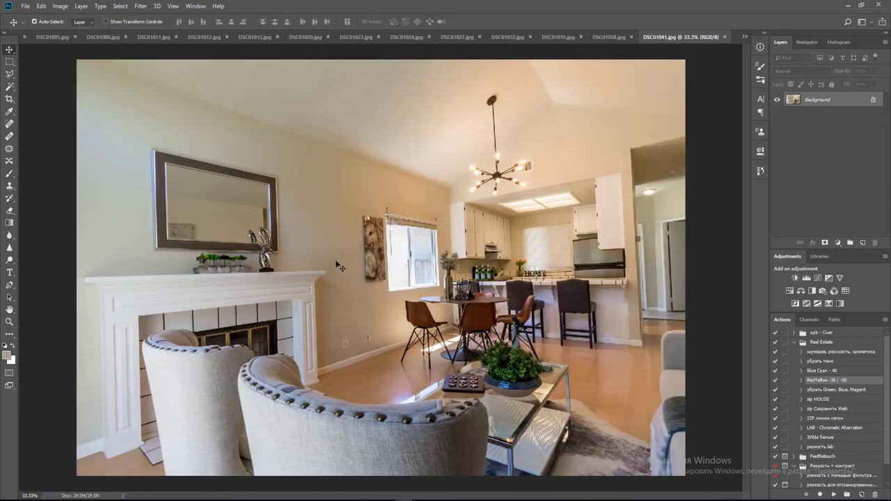
Run the RedYellow -30 / -50 action on DSC01041.jpg, set the resulting layer's opacity to 65%, and merge it down.
left_click(834, 494)
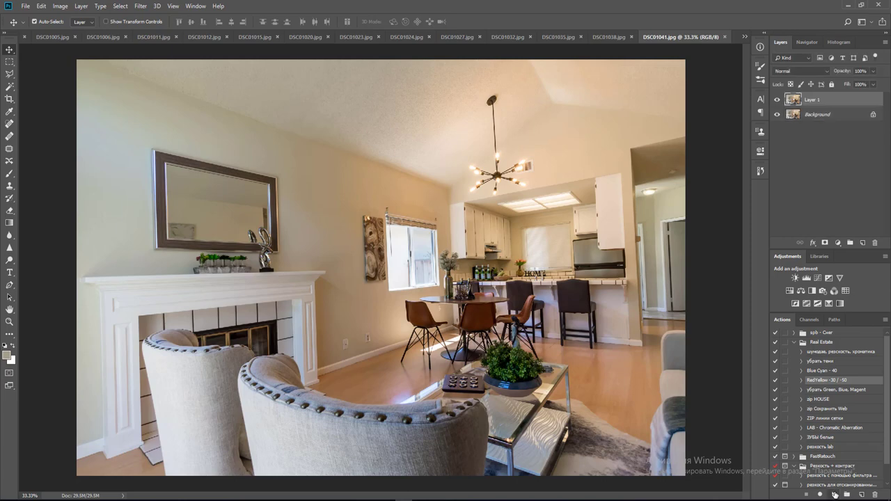
left_click(873, 71)
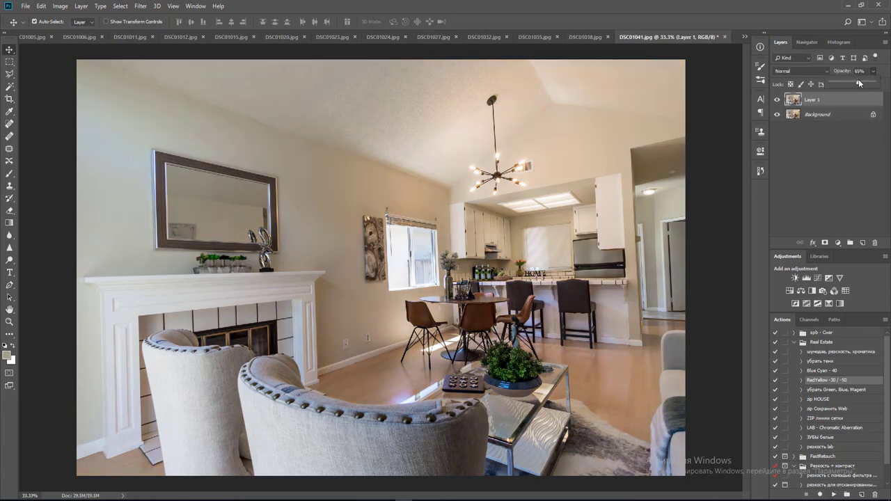
key("ctrl+e")
Brighten DSC01041.jpg with a Levels adjustment that lowers the white input point slightly, and merge it into the background.
left_click(807, 277)
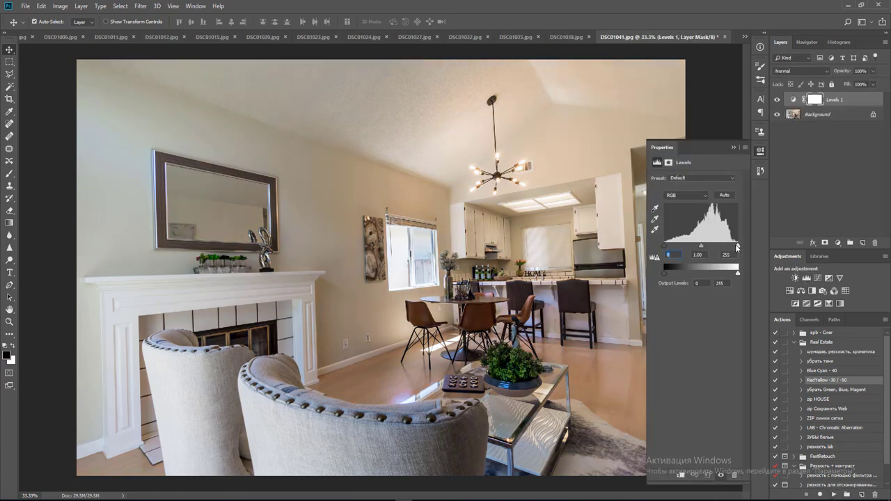
left_click_drag(736, 247, 732, 249)
key("ctrl+e")
left_click(762, 151)
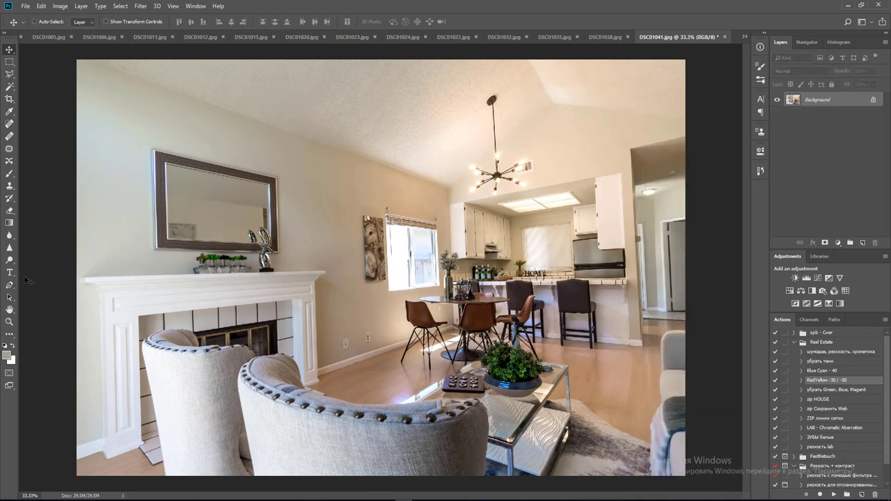
Place a vertical guide at the fireplace's left edge, skew a duplicate layer's lower-left corner outward about 1.1° to match it, and merge down.
key("ctrl+r")
left_click_drag(24, 280, 102, 275)
key("ctrl+j")
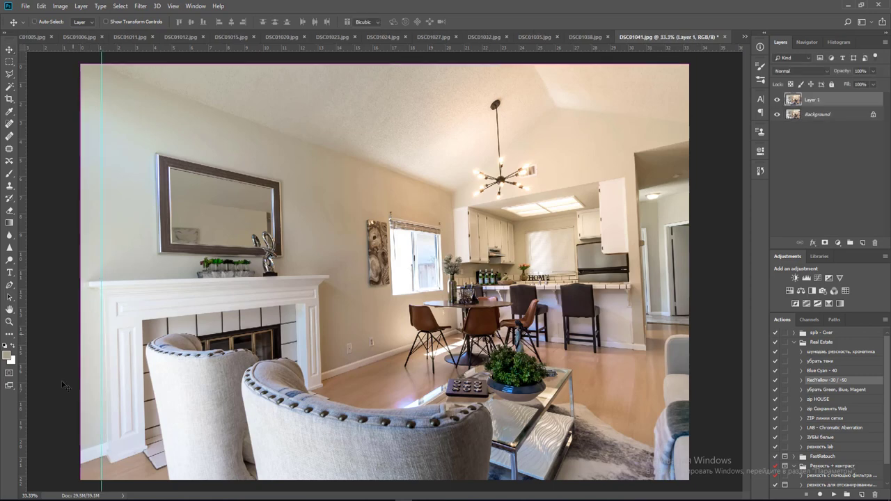
key("ctrl+t")
left_click_drag(79, 482, 73, 482)
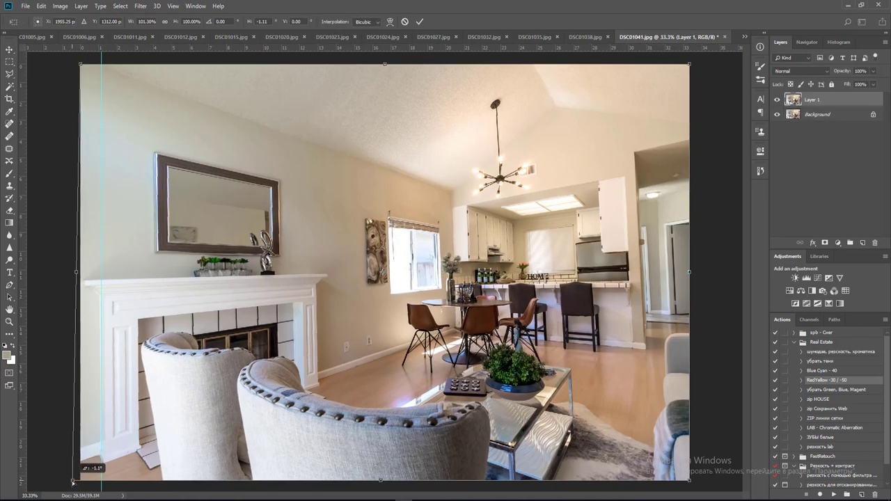
key("Return")
key("ctrl+e")
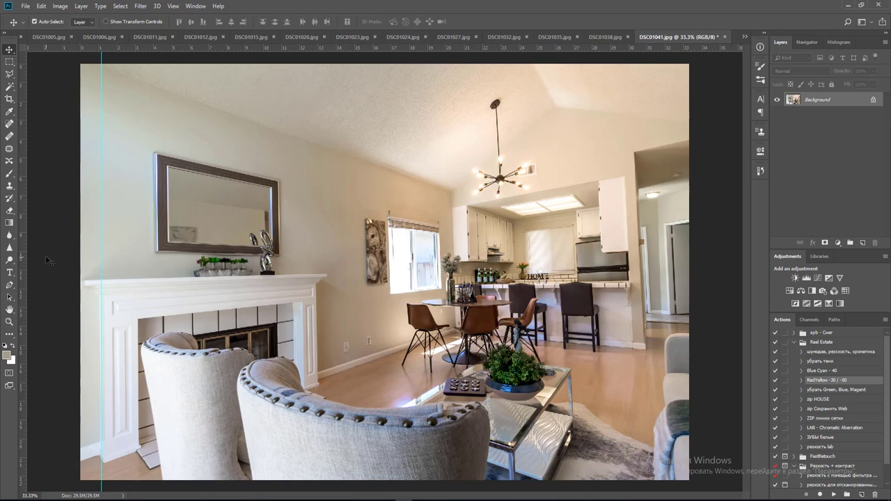
Place a guide at the kitchen wall's right edge, pull a duplicate layer's upper-right corner outward to straighten that wall, and merge down.
left_click_drag(26, 256, 649, 232)
key("ctrl+j")
key("ctrl+t")
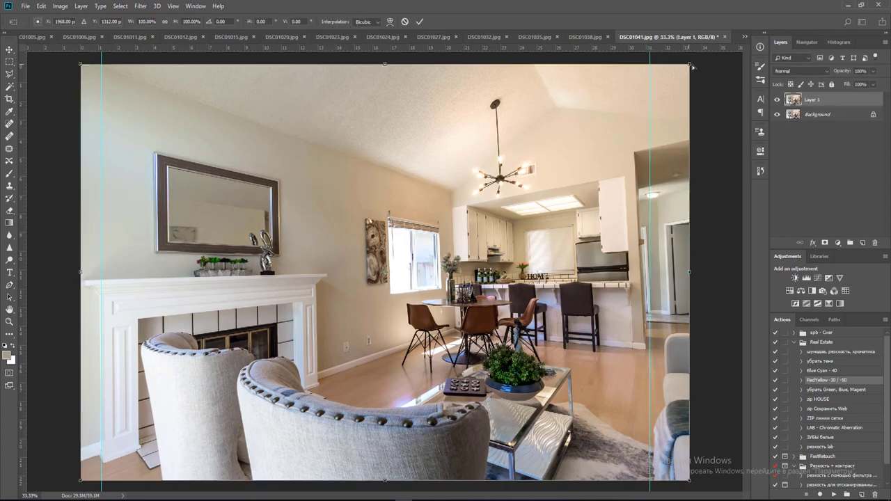
left_click_drag(691, 66, 710, 66)
key("Return")
key("ctrl+e")
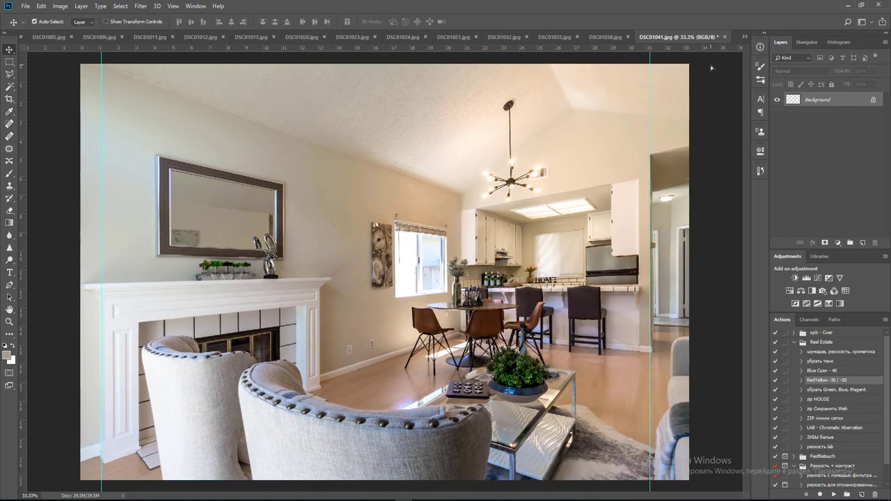
Apply another slight Levels brightening to the straightened DSC01041.jpg by lowering the white input point, and merge it down.
left_click(805, 278)
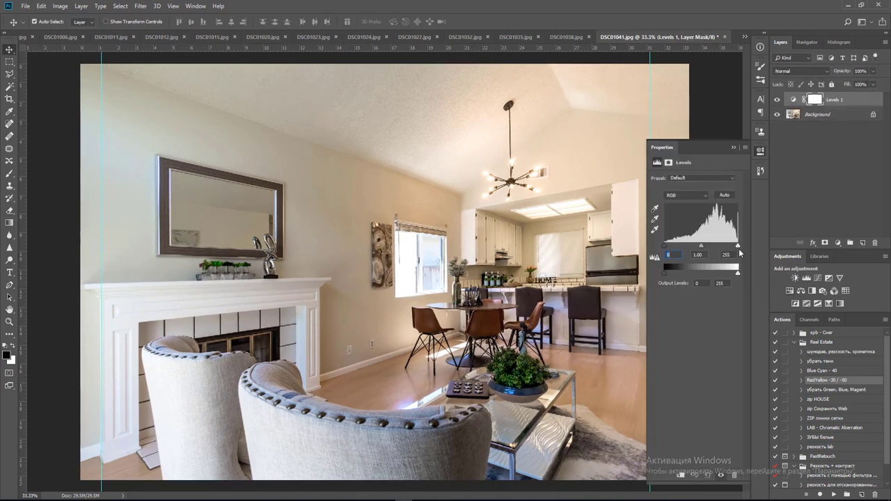
left_click_drag(738, 246, 735, 248)
key("ctrl+e")
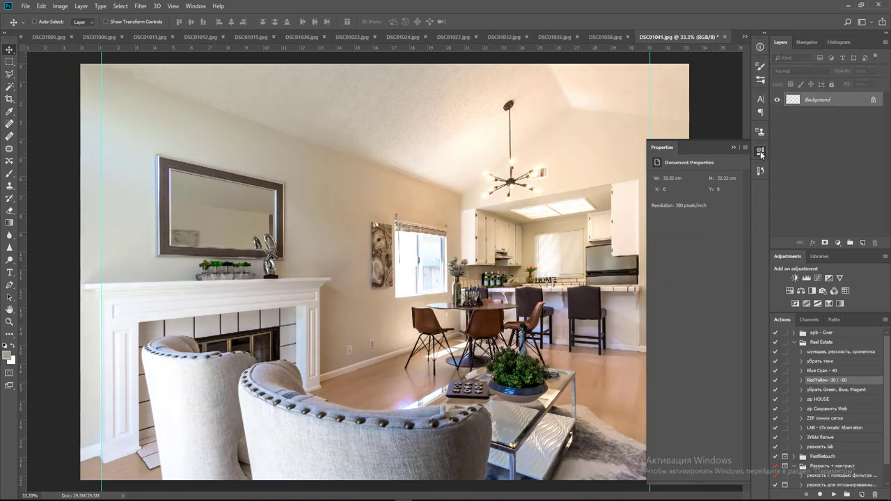
left_click(760, 153)
Save DSC01041.jpg with the offered JPEG options and close it.
key("ctrl+w")
key("Return")
key("Return")
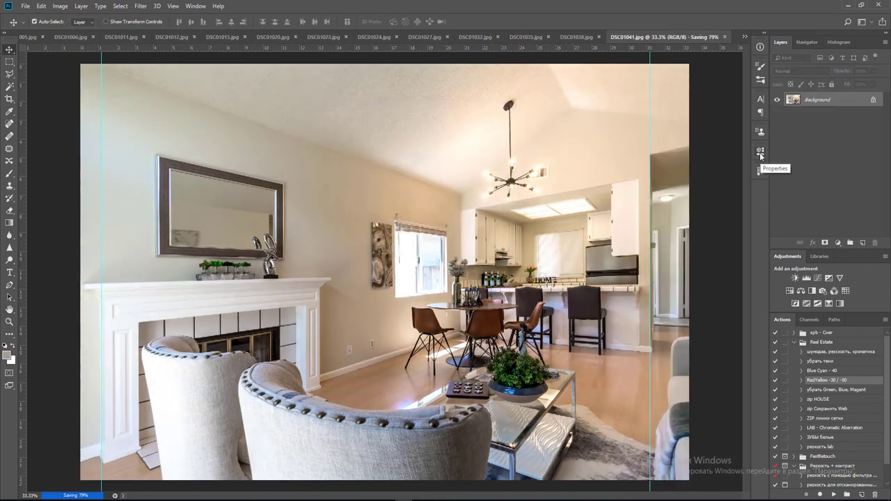
Add a Levels adjustment with the white input at 234 to the living room photo DSC01038.jpg and merge it down.
left_click(805, 279)
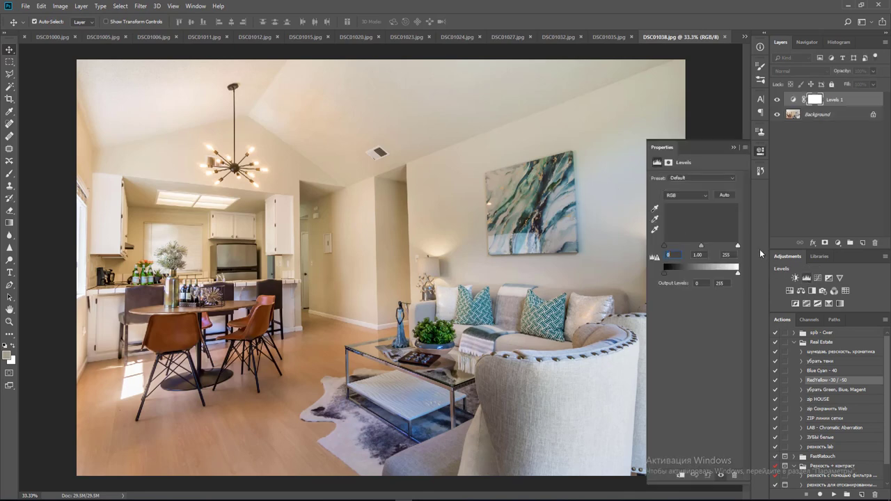
left_click_drag(737, 246, 732, 248)
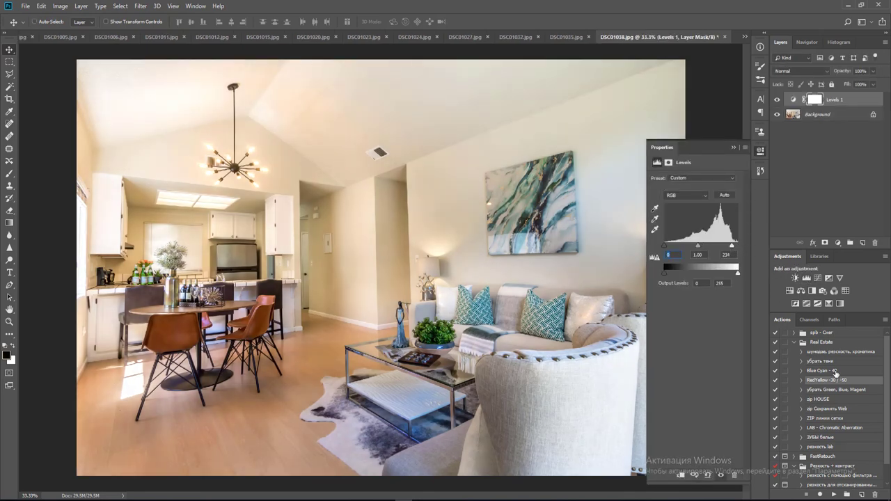
key("ctrl+e")
Run the RedYellow -30 / -50 action on DSC01038.jpg, adjust the resulting layer's opacity, and merge it into the background.
left_click(834, 495)
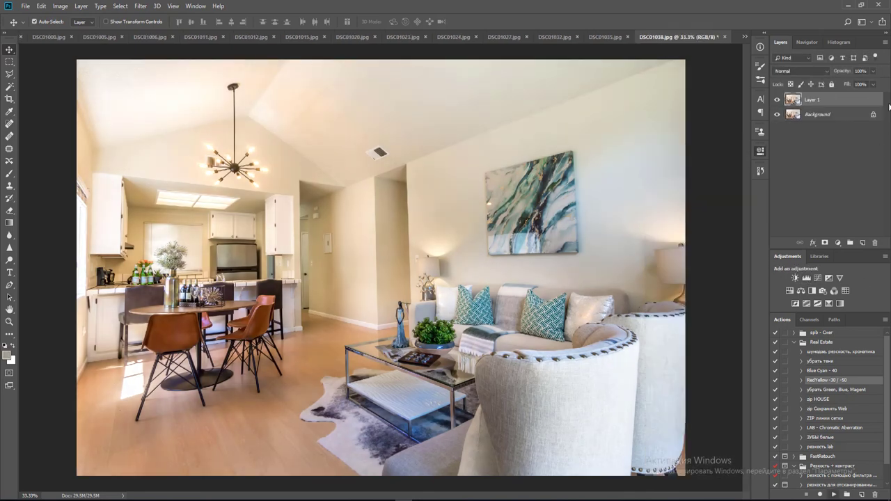
left_click(873, 71)
key("ctrl+e")
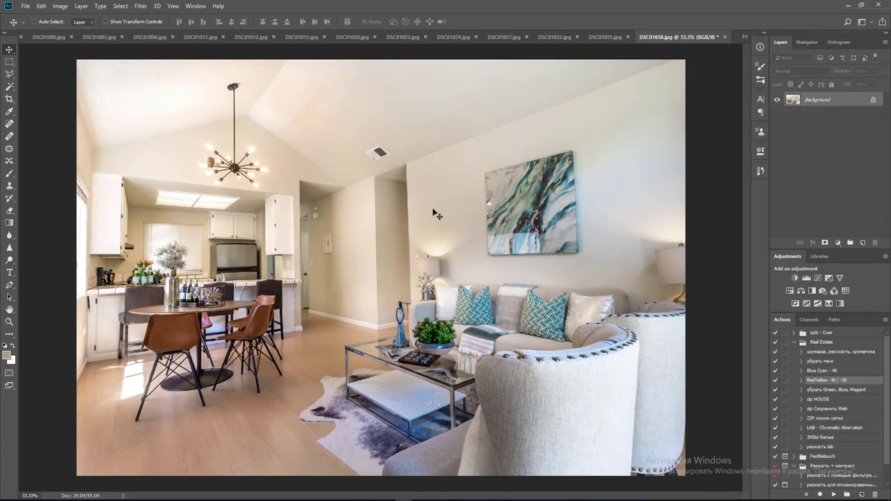
Place vertical guides at the left cabinets and central wall, stretch a duplicate layer's corners outward to straighten the verticals, and merge down.
key("ctrl+r")
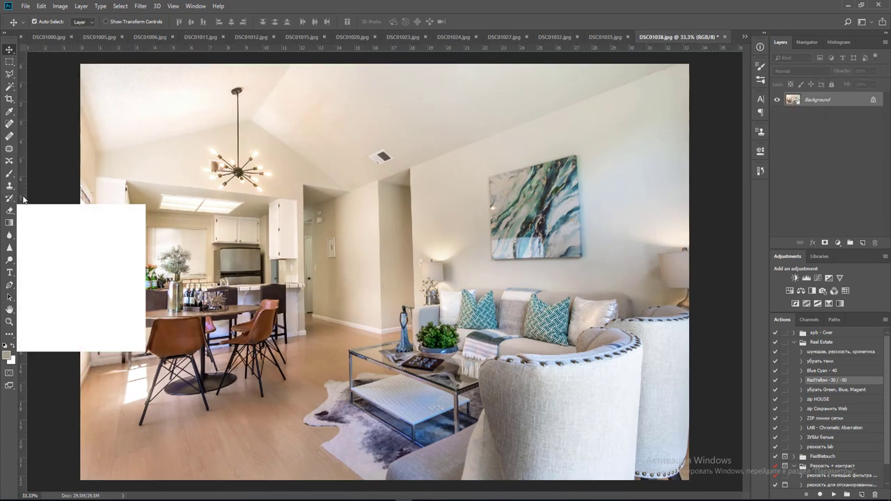
left_click_drag(23, 195, 425, 186)
key("ctrl+j")
key("ctrl+t")
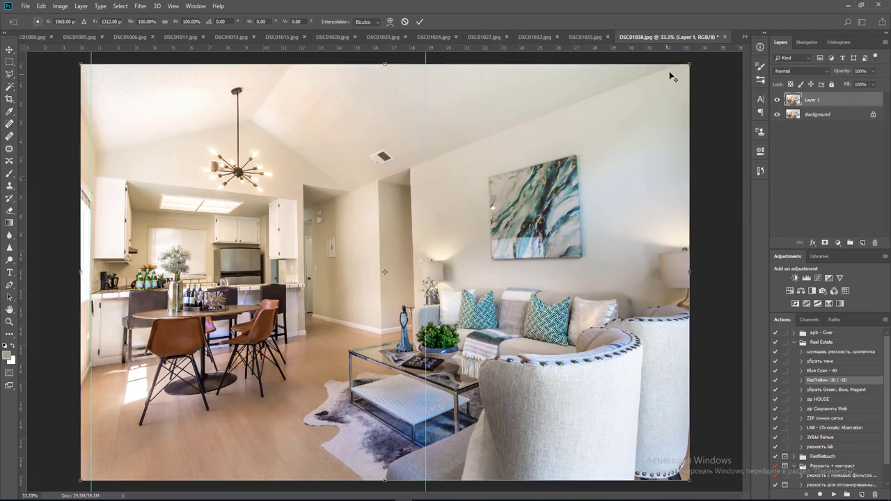
left_click_drag(687, 67, 708, 65)
key("Return")
key("ctrl+e")
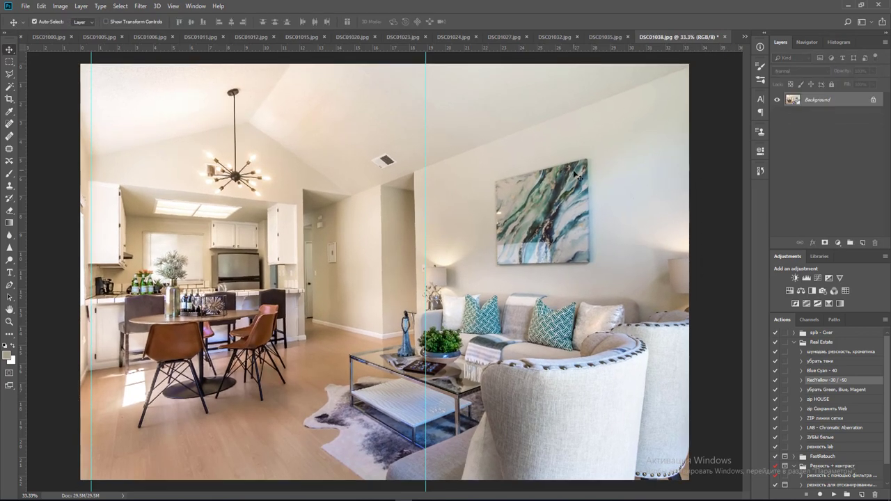
key("ctrl+j")
key("ctrl+t")
key("Escape")
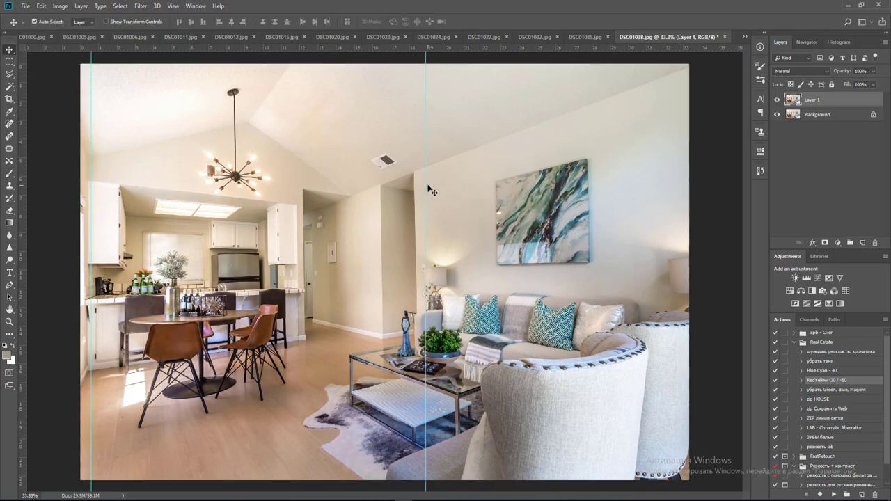
Move the central guide to the wall edge, stretch a duplicate layer's upper-right corner slightly outward to align it, and merge all layers.
left_click_drag(425, 185, 419, 186)
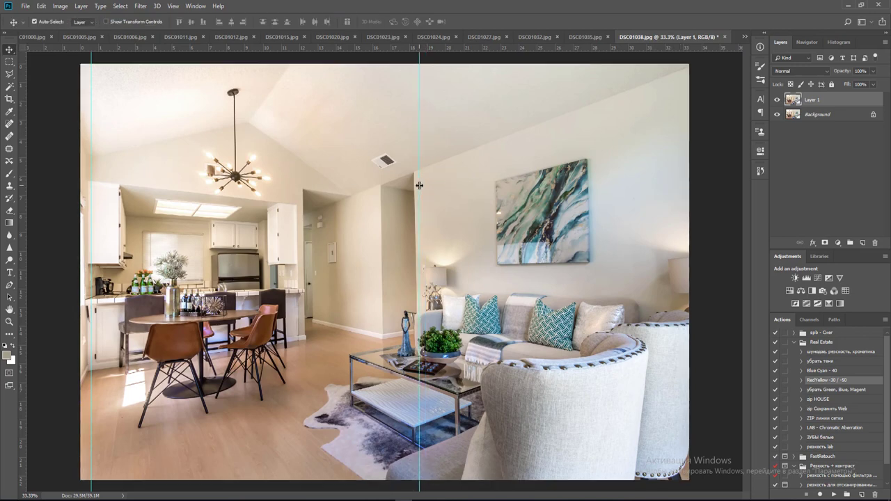
key("ctrl+j")
key("ctrl+t")
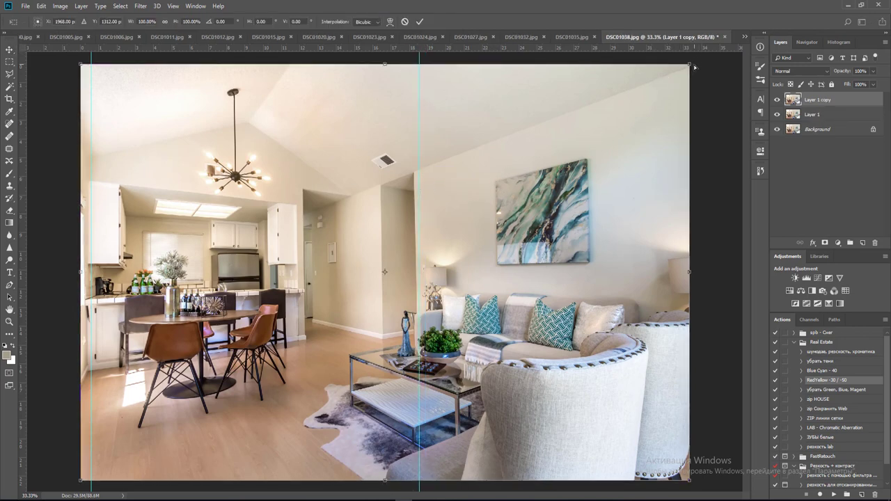
left_click_drag(695, 67, 700, 67)
key("Return")
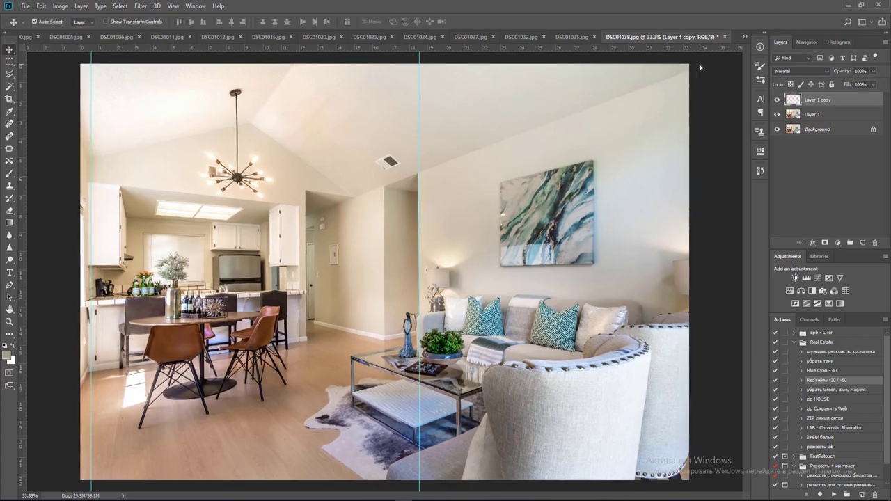
key("ctrl+shift+e")
Close DSC01038.jpg, saving it as a JPEG at quality 12 with the Baseline ("Standard") format.
key("ctrl+w")
key("Return")
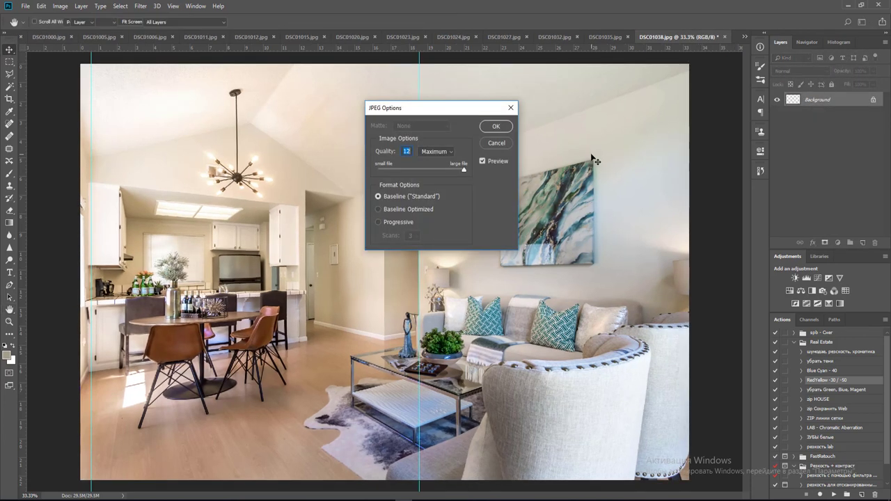
key("Return")
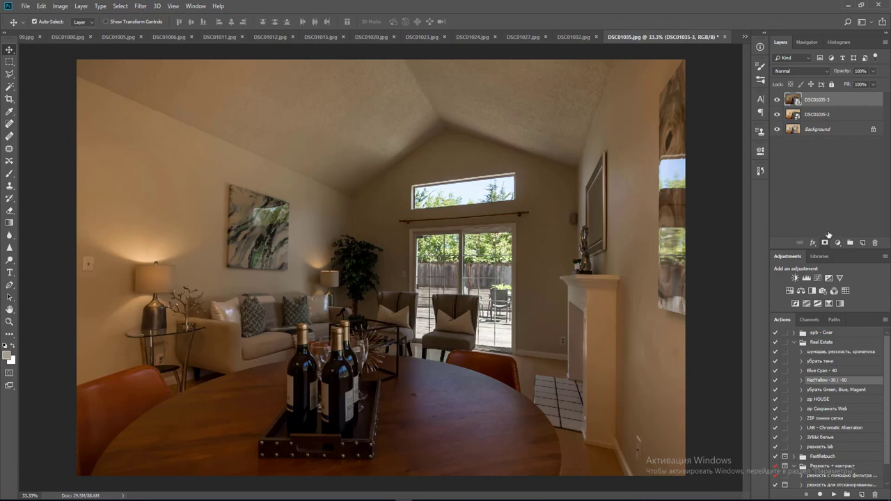
Add black layer masks to both the DSC01035-3 and DSC01035-2 layers.
left_click(825, 243, "alt")
left_click(846, 119)
left_click(824, 242, "alt")
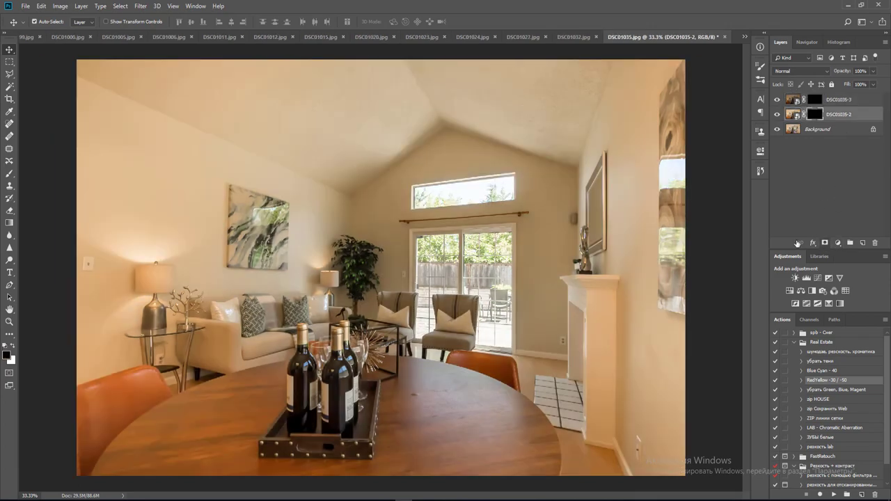
Paint white on the DSC01035-2 mask over the table area with a 1300 px brush at 76% opacity.
key("b")
key("x")
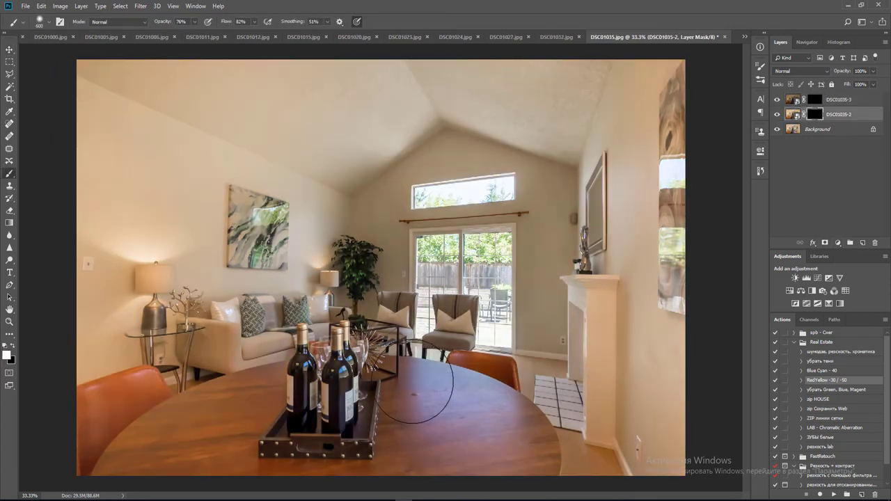
key("bracketright")
key("bracketright")
key("bracketright")
key("bracketright")
key("bracketright")
key("bracketright")
key("bracketright")
left_click(377, 377)
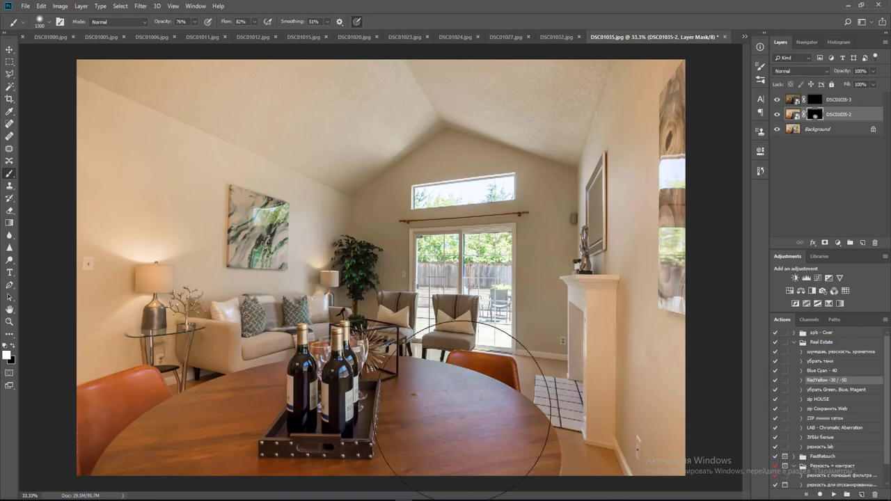
key("bracketleft")
key("bracketleft")
key("bracketleft")
key("bracketleft")
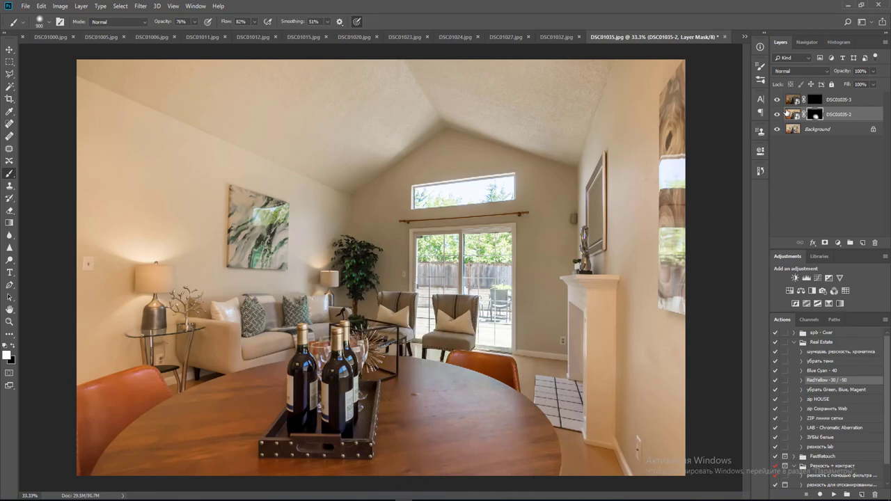
Paint white on the DSC01035-3 mask over the left pane of the sliding glass door using a smaller brush.
left_click(814, 100)
key("bracketleft")
key("bracketleft")
key("bracketleft")
key("bracketleft")
key("bracketleft")
key("bracketleft")
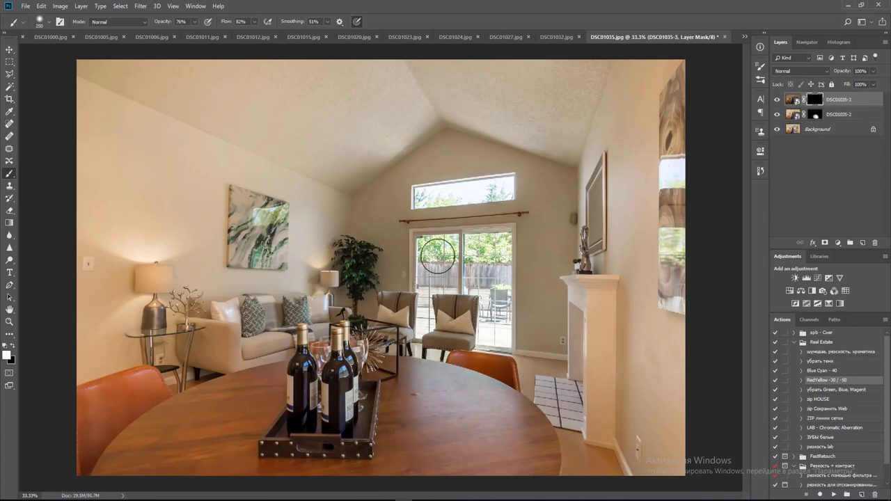
key("bracketleft")
left_click(439, 255)
left_click(427, 326, "shift")
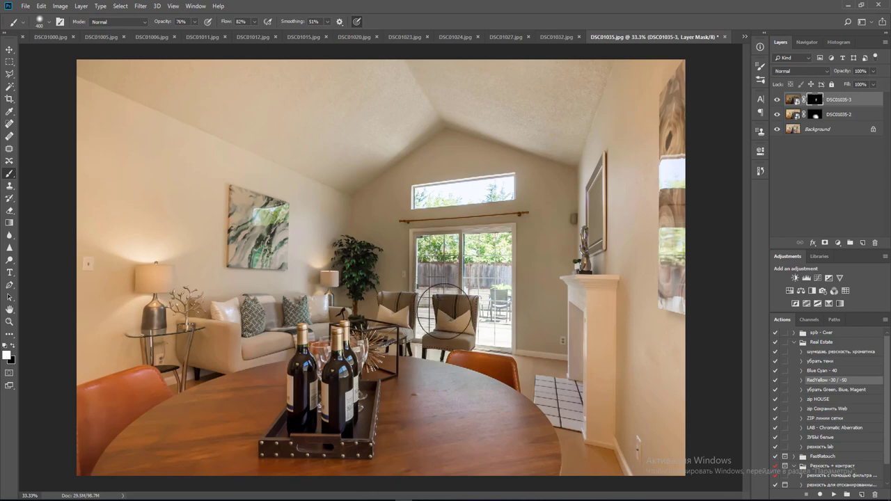
Reveal the darker exposure on the DSC01035-3 mask over the door's right pane and the window above it.
key("x")
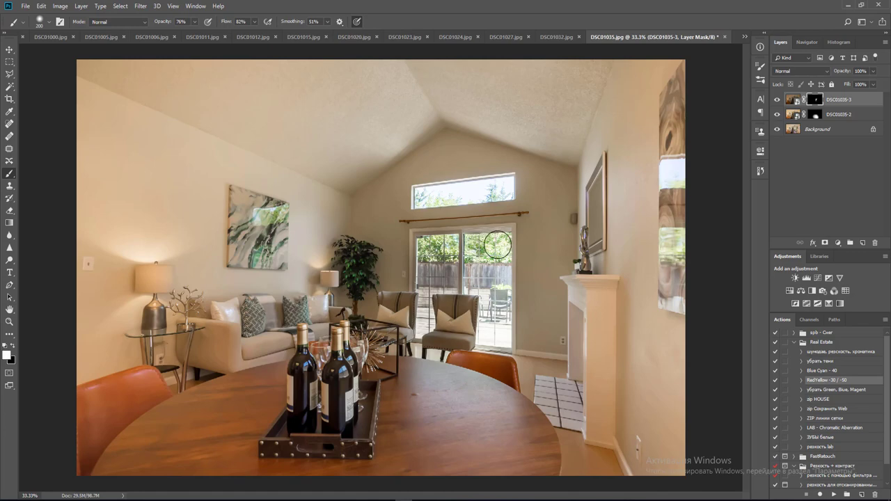
mouse_move(498, 333)
left_mouse_down()
mouse_move(487, 298)
mouse_move(494, 325)
mouse_move(491, 313)
left_mouse_up()
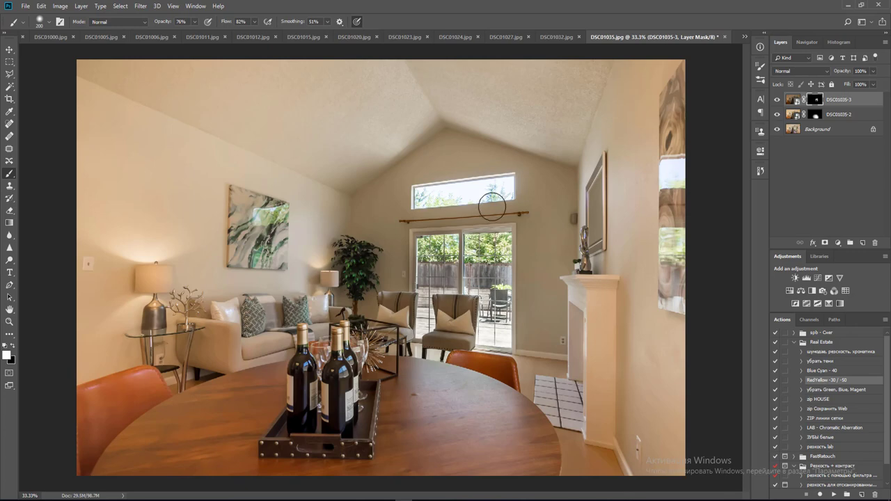
mouse_move(501, 188)
left_mouse_down()
mouse_move(421, 193)
mouse_move(480, 197)
mouse_move(506, 188)
mouse_move(490, 194)
left_mouse_up()
key("bracketleft")
key("bracketleft")
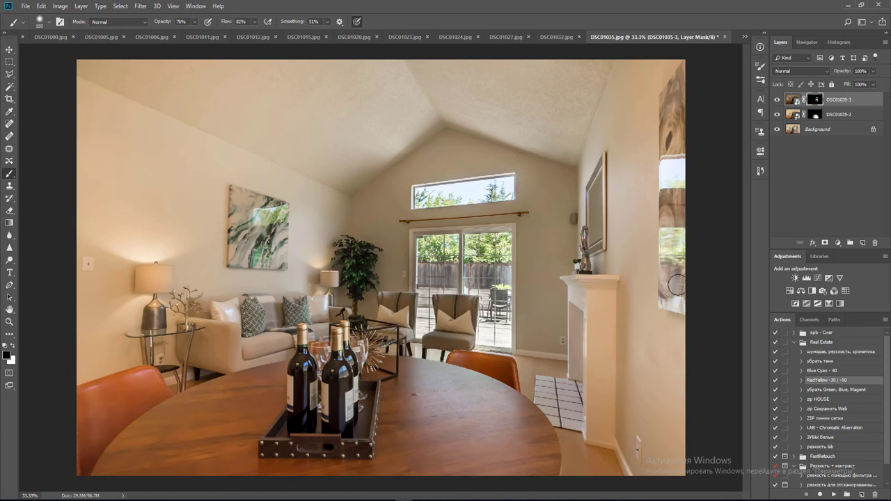
Merge all layers of DSC01035.jpg, run the RedYellow -30 / -50 action, reduce the resulting layer's opacity, and merge it down.
key("ctrl+shift+e")
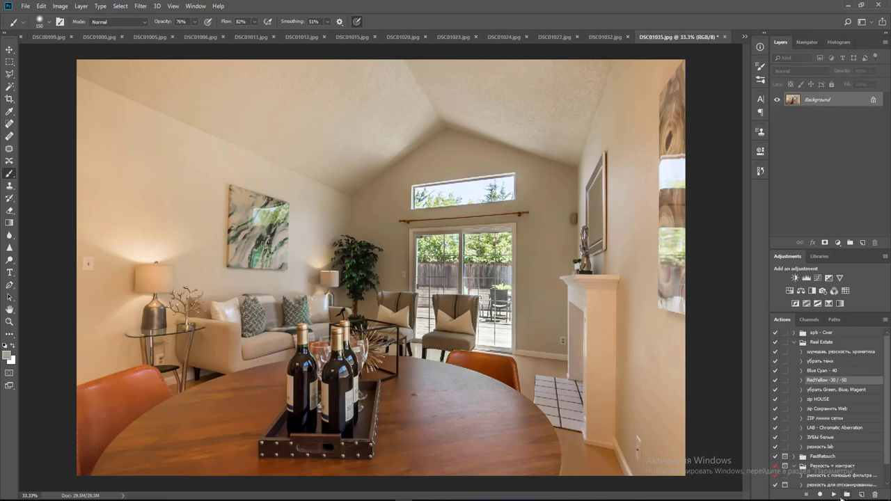
left_click(834, 494)
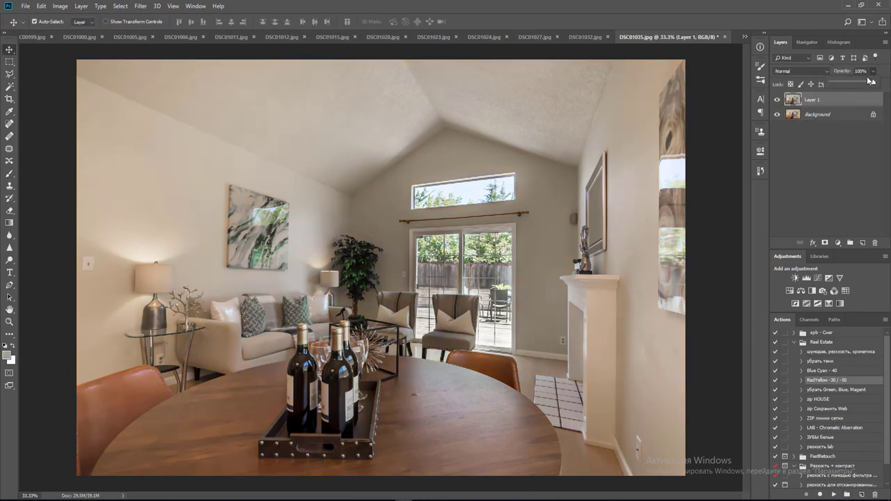
key("ctrl+e")
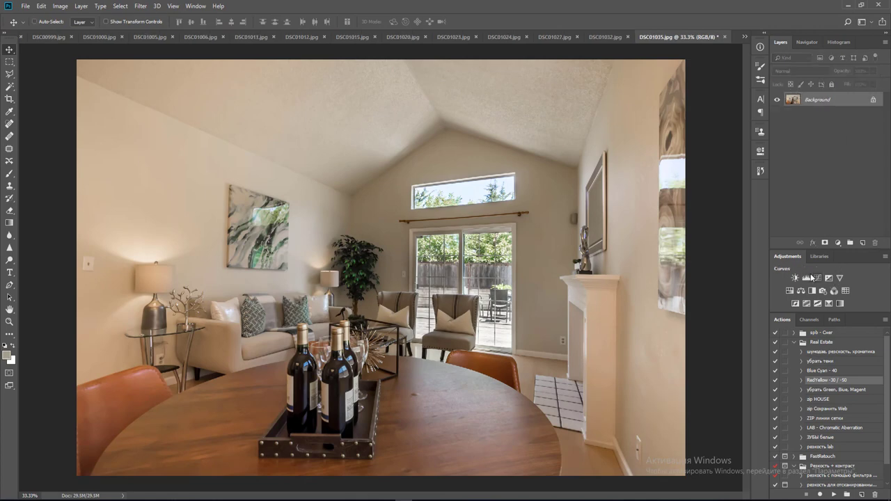
Add a Levels adjustment with the white input at 223 to DSC01035.jpg and merge it down.
left_click(805, 278)
left_click_drag(737, 246, 729, 247)
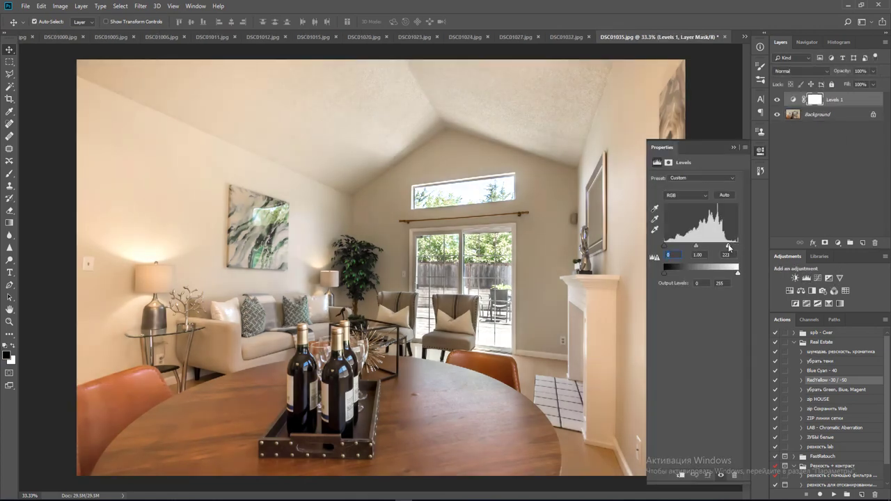
key("ctrl+e")
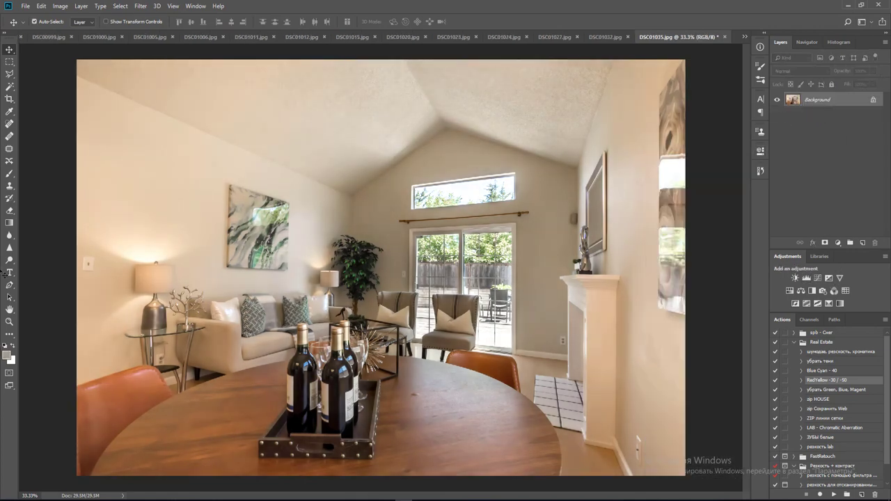
Place vertical guides at both sides of the back window and stretch a duplicate layer's upper-left corner slightly outward to straighten the verticals.
key("ctrl+r")
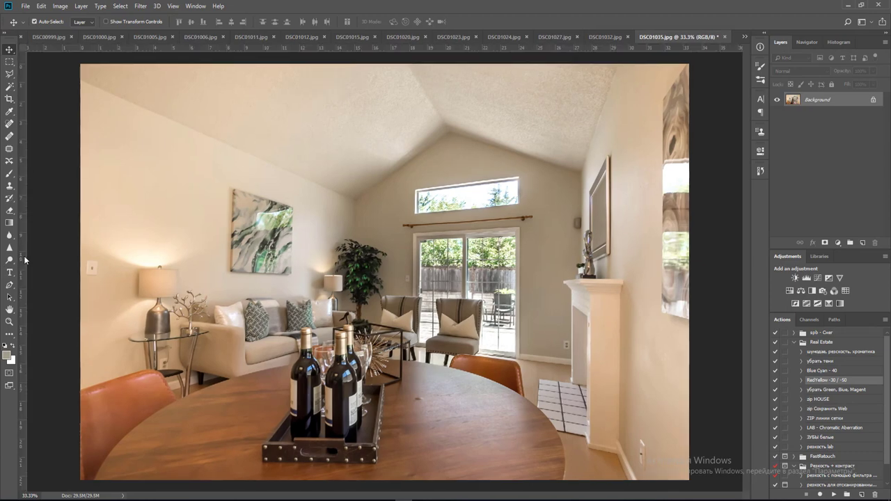
left_click_drag(25, 259, 521, 211)
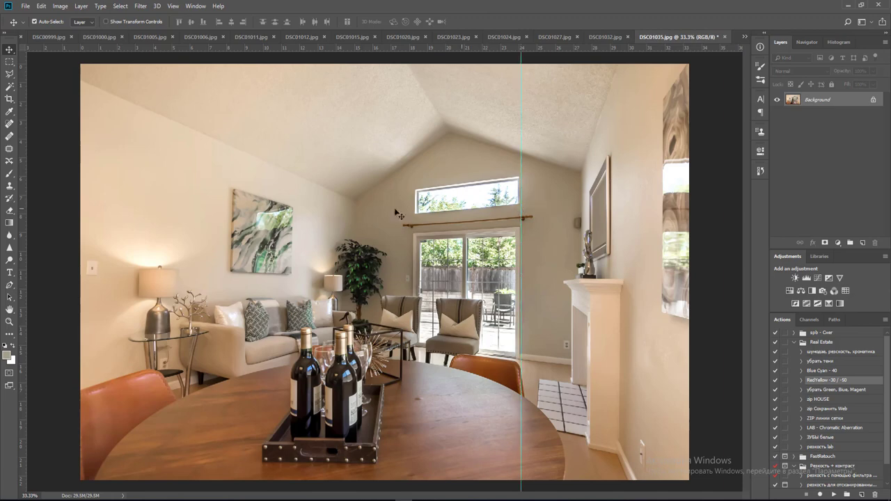
left_click_drag(23, 244, 412, 216)
key("ctrl+j")
key("ctrl+t")
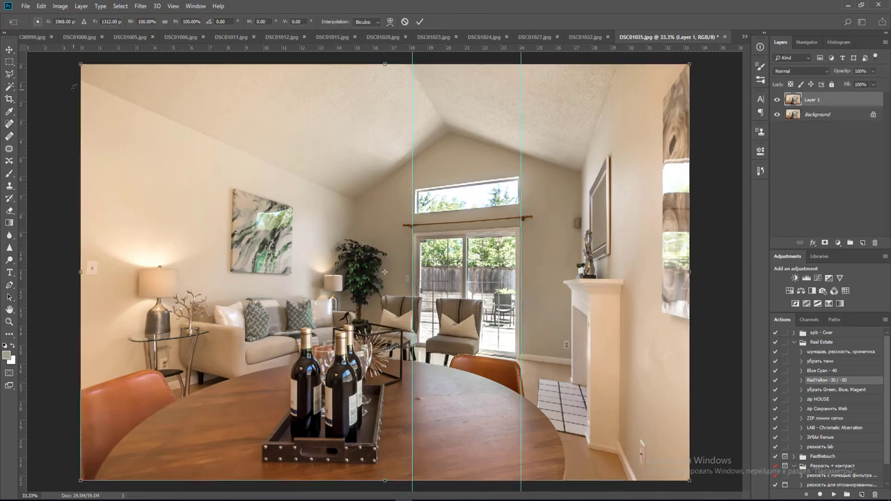
left_click_drag(80, 69, 76, 69)
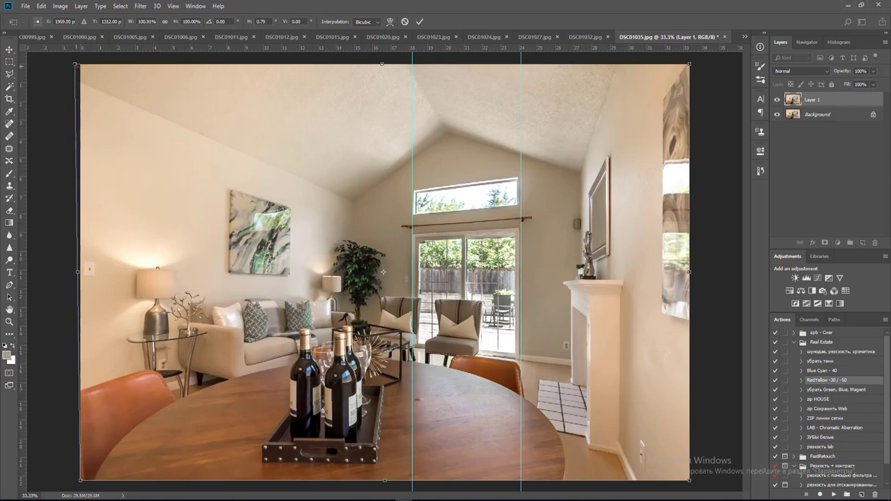
key("Return")
Merge the straightened layer down and save and close DSC01035.jpg as a JPEG at quality 12.
key("ctrl+e")
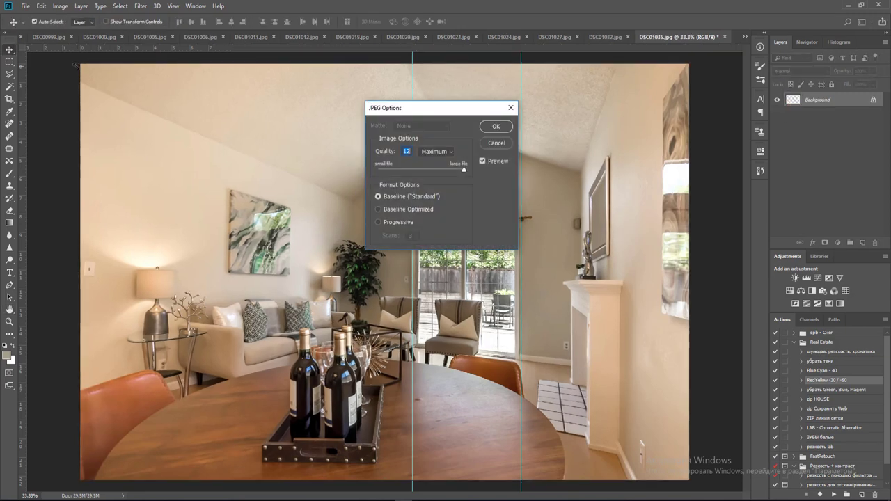
key("Return")
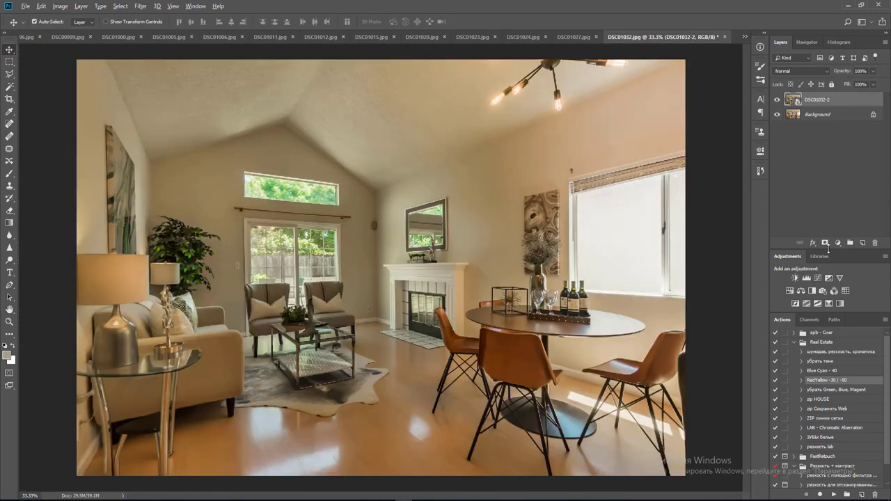
Add a black mask to the DSC01032-2 layer, paint white over the windows and glossy floor with a soft brush, and merge it down.
left_click(825, 243, "alt")
key("b")
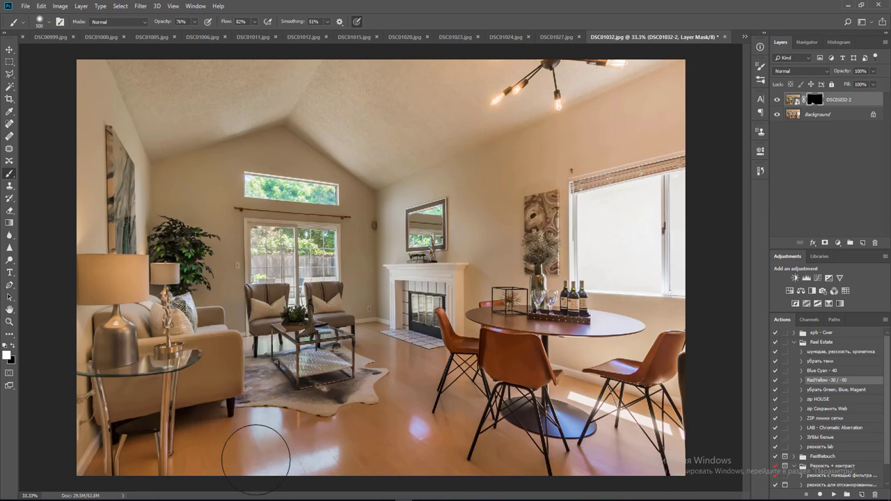
mouse_move(435, 443)
left_mouse_down()
mouse_move(408, 429)
mouse_move(446, 464)
left_mouse_up()
key("[")
mouse_move(522, 426)
left_mouse_down()
mouse_move(563, 427)
mouse_move(608, 482)
left_mouse_up()
key("bracketleft")
key("bracketleft")
key("bracketleft")
key("bracketleft")
key("bracketleft")
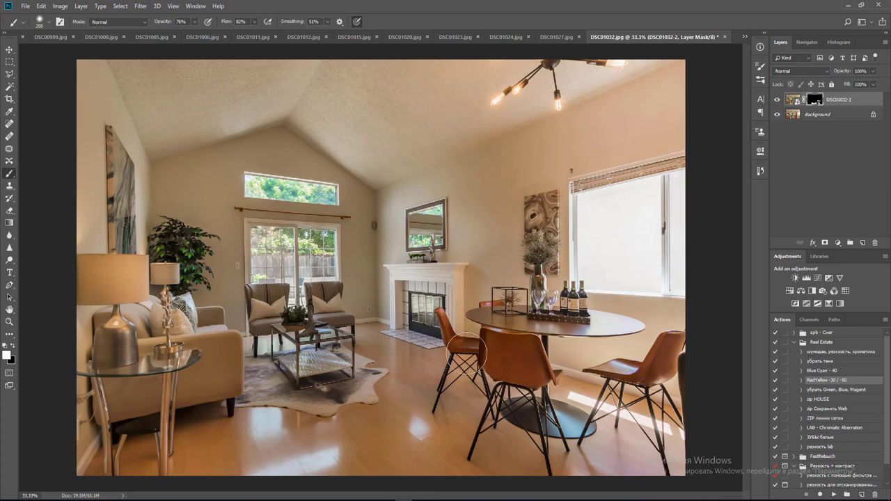
key("bracketright")
key("bracketright")
key("bracketright")
key("bracketright")
key("ctrl+e")
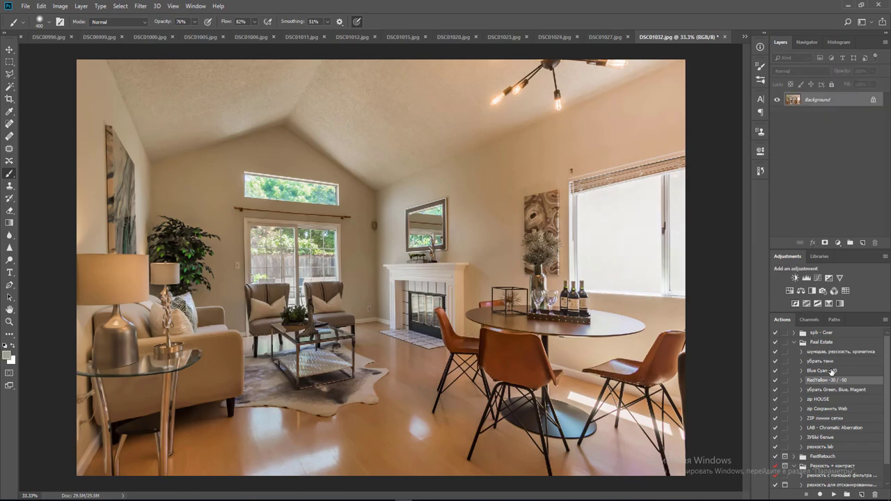
Run the RedYellow -30 / -50 action on DSC01032.jpg, adjust the resulting layer's opacity, and merge it into the background.
left_click(833, 494)
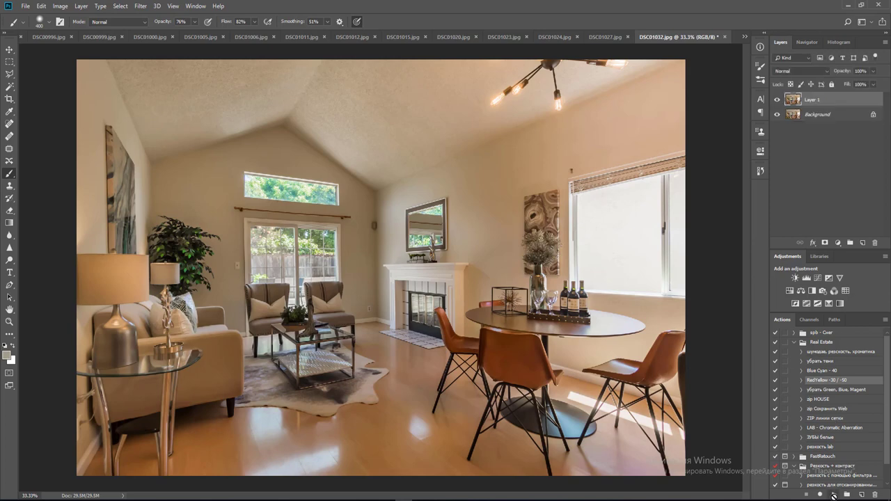
left_click(873, 71)
key("ctrl+e")
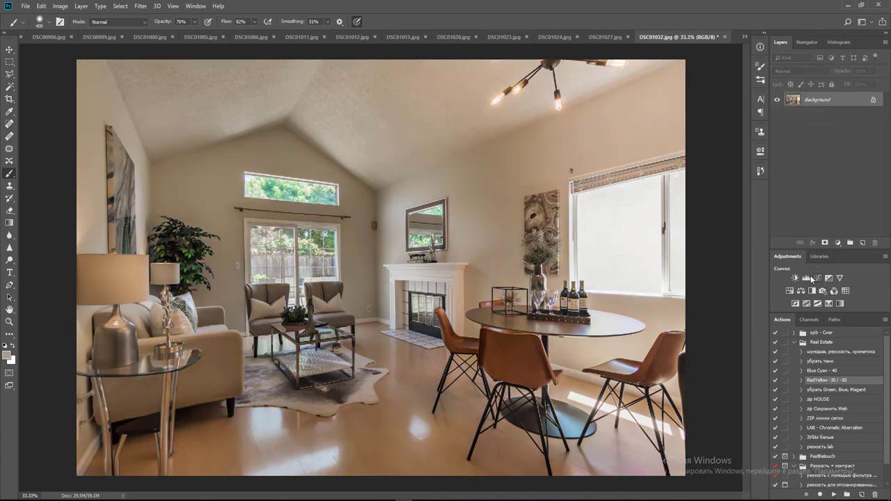
Brighten DSC01032.jpg with a Levels adjustment that lowers the white input, merge it down, and collapse the adjustment's properties.
left_click(806, 278)
left_click_drag(737, 247, 730, 247)
key("ctrl+e")
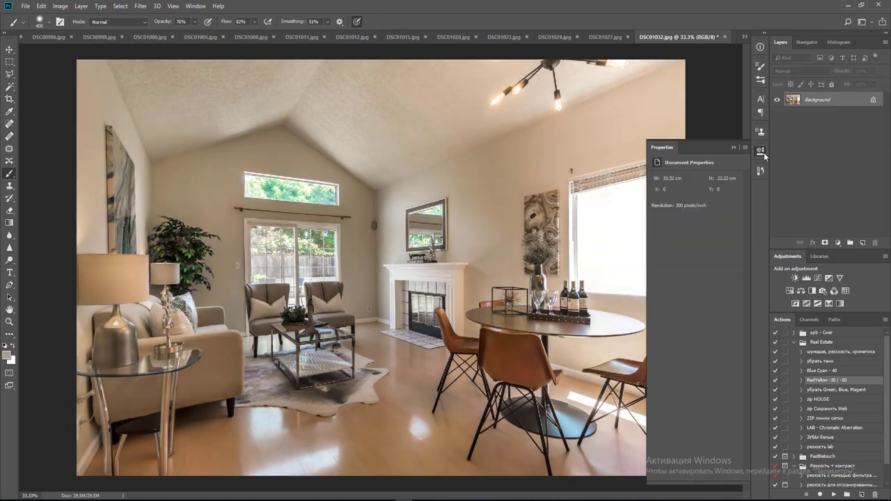
left_click(761, 151)
Place a vertical guide at the back window's left edge and stretch a duplicate layer's lower-left corner outward to straighten the verticals.
key("v")
key("ctrl+r")
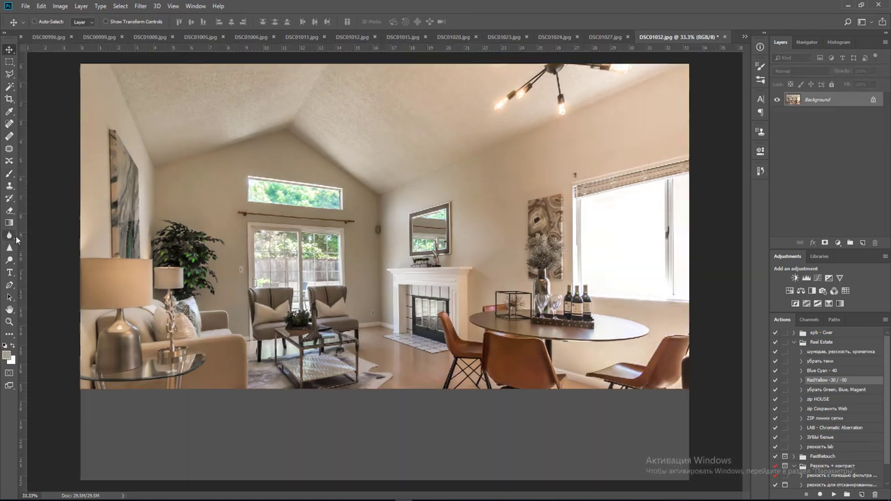
left_click_drag(24, 237, 244, 244)
key("ctrl+j")
key("ctrl+t")
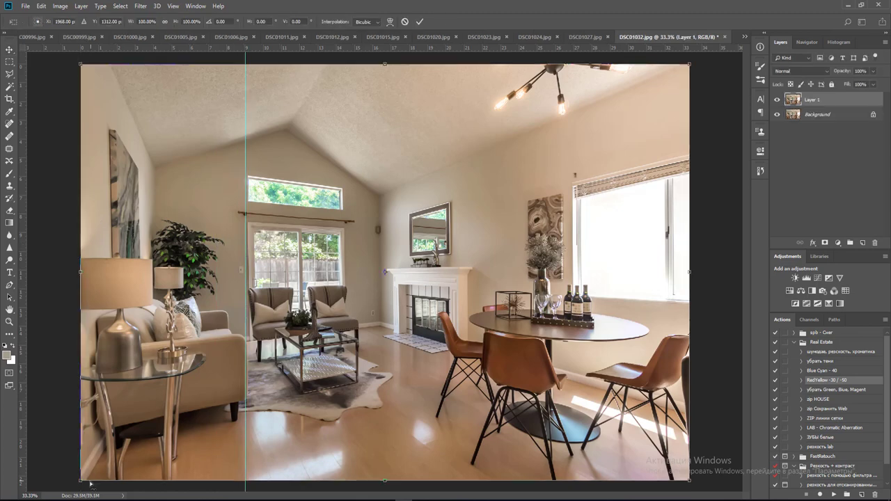
mouse_move(81, 481)
left_mouse_down()
mouse_move(64, 480)
mouse_move(65, 488)
left_mouse_up()
key("Return")
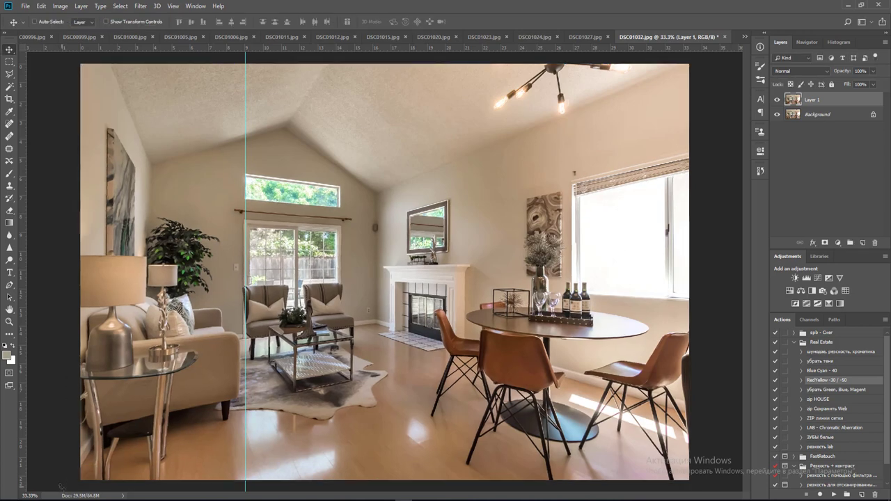
Merge the layer, place a guide at the right window's frame, and stretch a duplicate's upper-right corner outward to straighten that side before merging.
key("ctrl+e")
left_click_drag(23, 272, 673, 259)
key("ctrl+j")
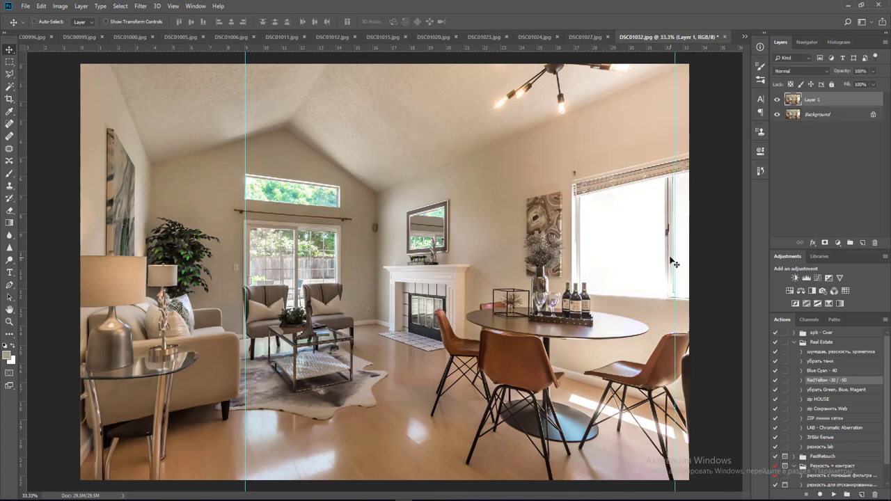
key("ctrl+t")
left_click_drag(691, 68, 699, 67)
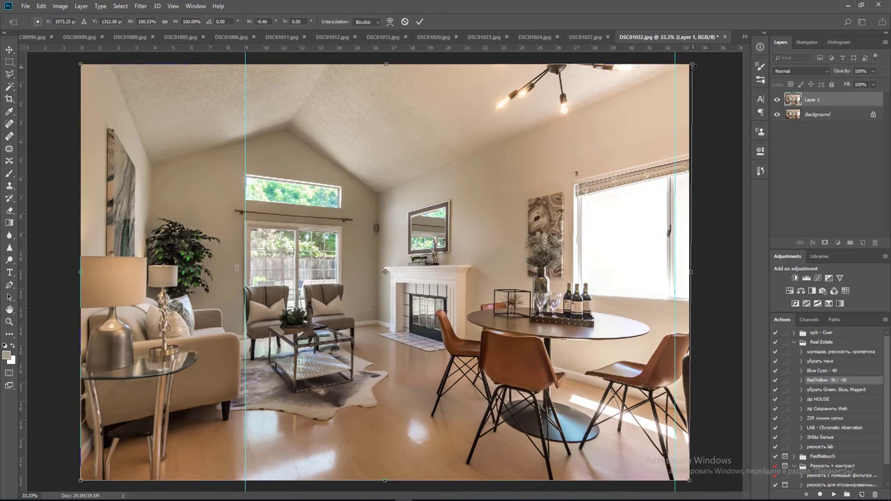
key("Return")
key("ctrl+e")
Run the шумодав, резкость, хроматика action on DSC01032.jpg.
key("o")
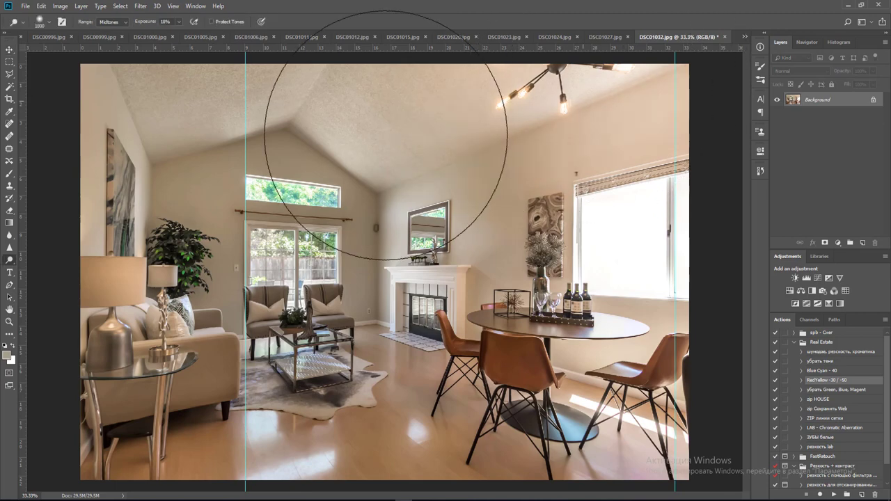
key("ctrl+minus")
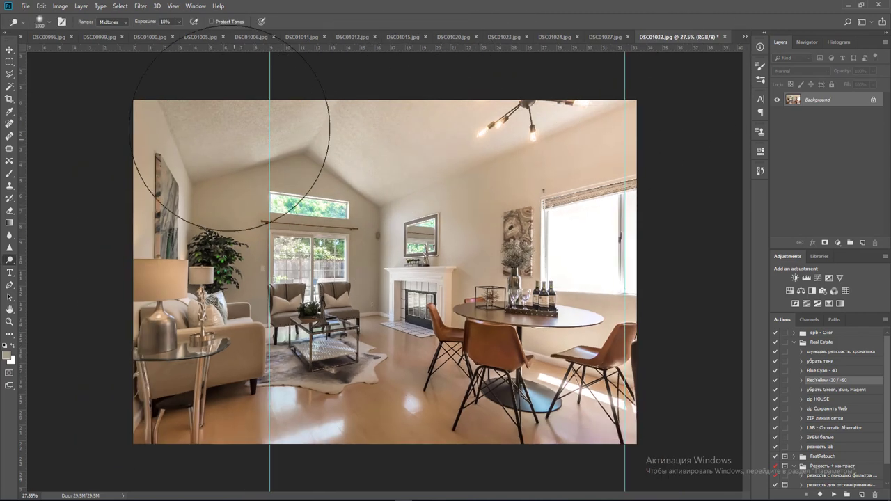
left_click(842, 353)
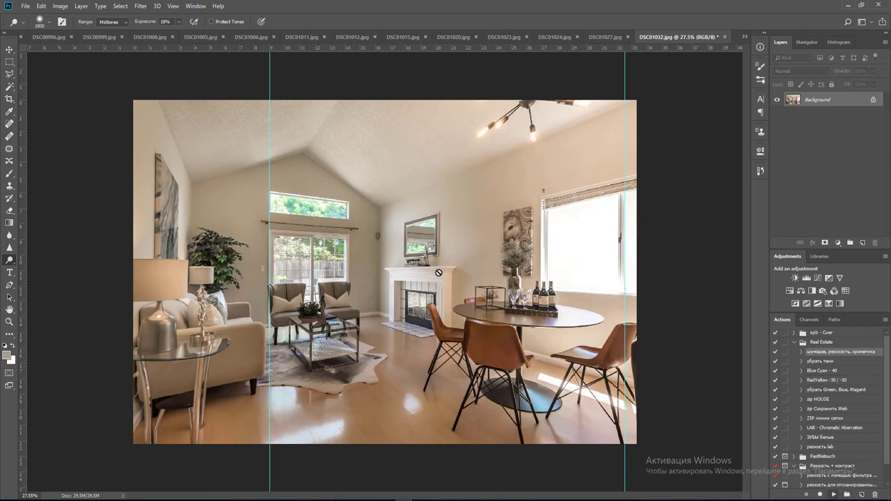
Raise the contrast of DSC01032.jpg with a Brightness/Contrast adjustment layer and merge it into the background.
left_click(796, 278)
left_click_drag(703, 221, 712, 221)
key("ctrl+e")
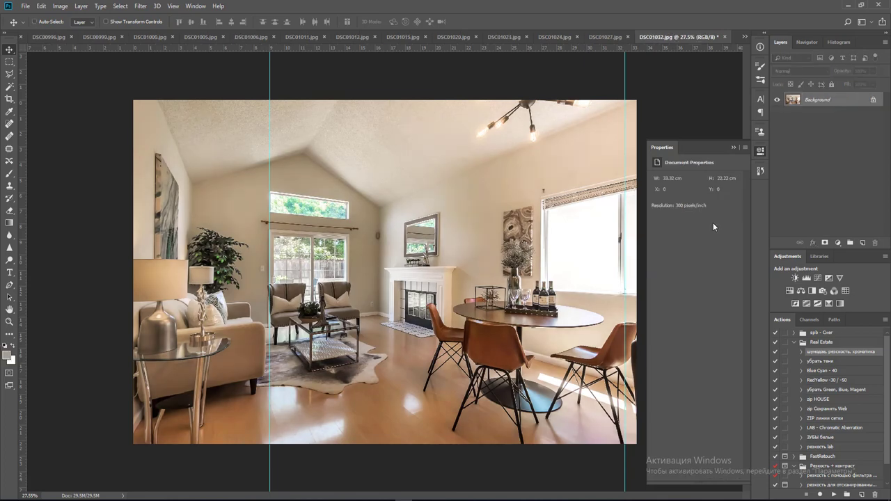
Save DSC01032.jpg with the default JPEG options and close it.
key("ctrl+s")
key("Return")
key("ctrl+w")
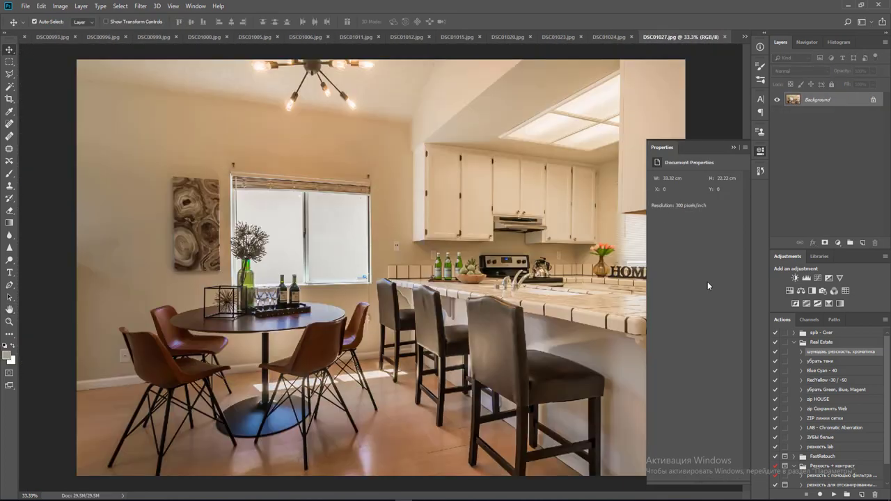
Run the RedYellow -30 / -50 action on DSC01027.jpg and reduce the resulting layer's opacity to 70%.
left_click(825, 379)
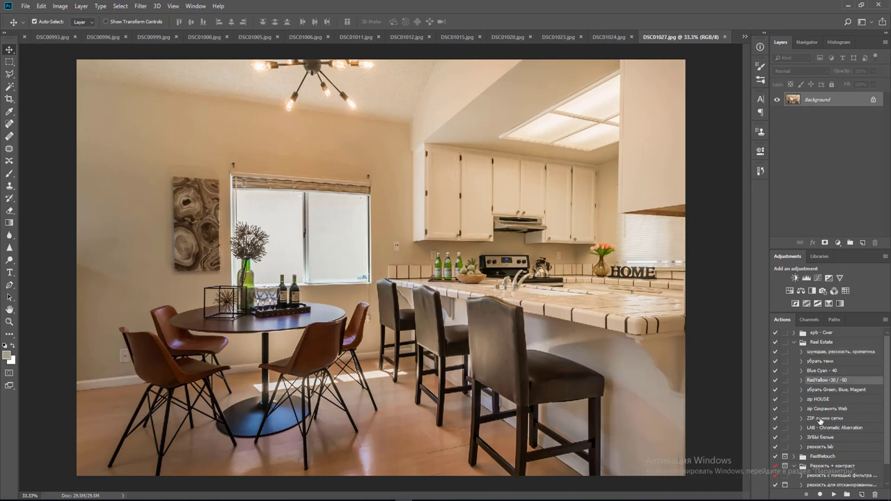
left_click(834, 494)
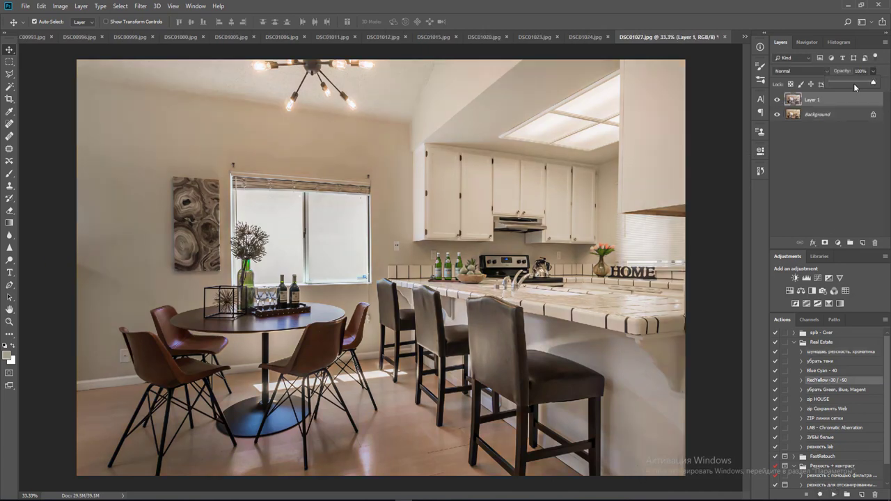
Brighten DSC01027.jpg with a Levels adjustment that lowers the white input to 236, and merge all layers.
left_click(807, 278)
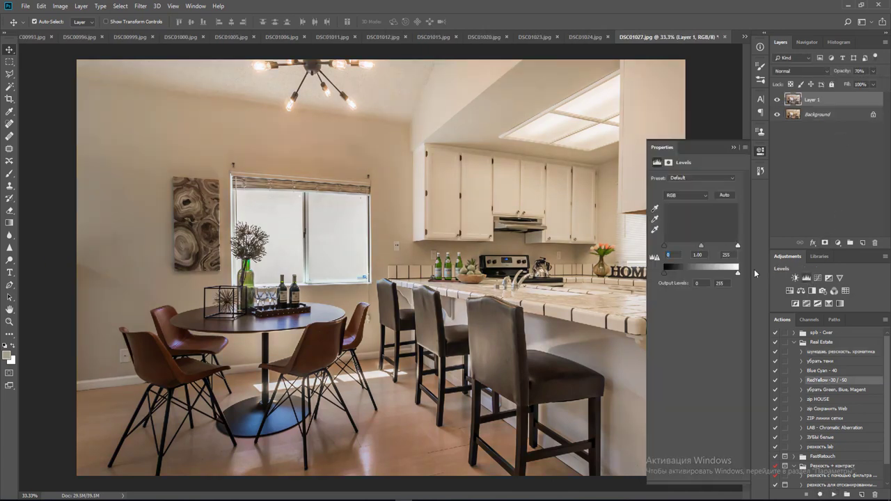
left_click_drag(736, 245, 732, 247)
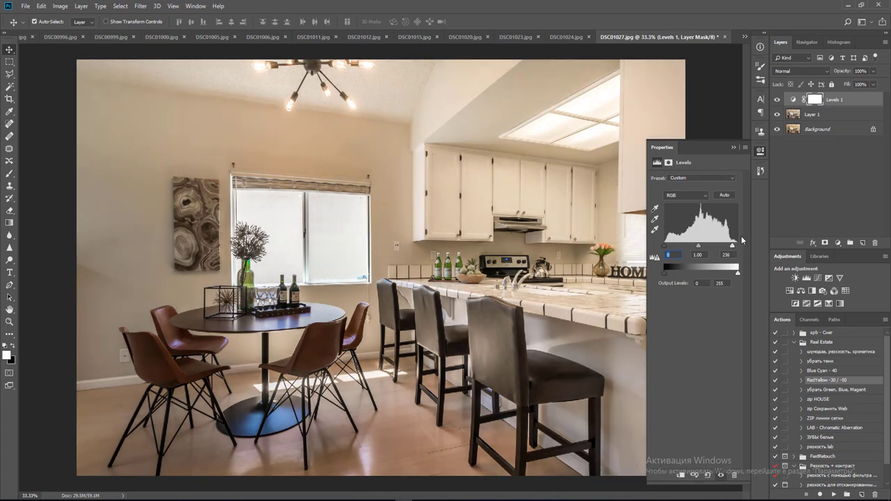
key("ctrl+shift+e")
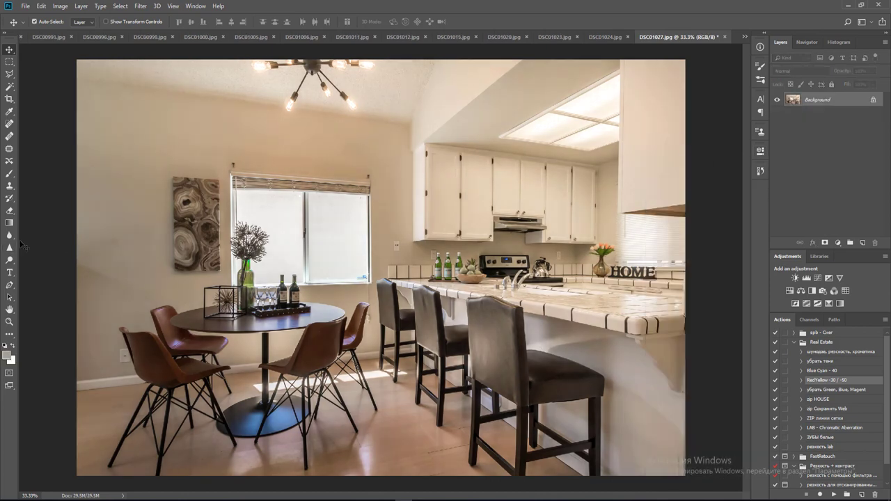
Show the rulers and place vertical guides at the window's left edge and the foreground upper cabinet's left edge.
key("ctrl+r")
left_click_drag(23, 245, 231, 254)
left_click_drag(22, 278, 626, 220)
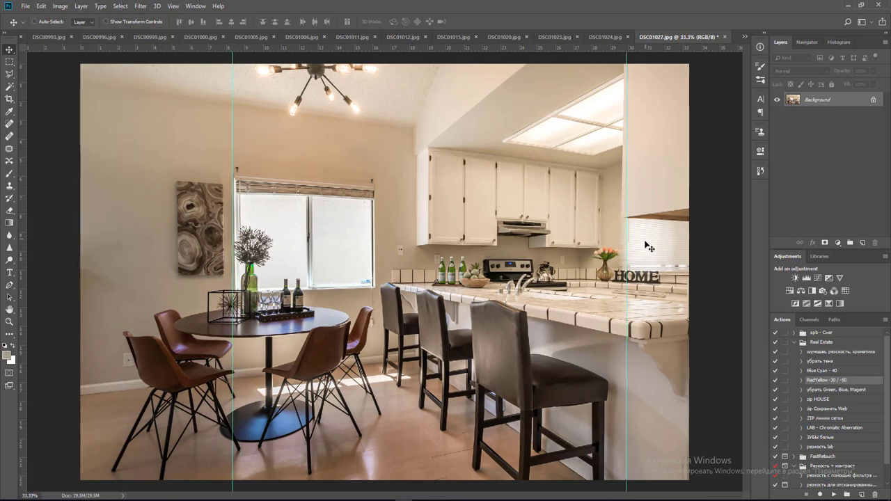
Duplicate the background, stretch both lower corners symmetrically outward to align the verticals with the guides, and merge the layer down.
key("ctrl+j")
key("ctrl+t")
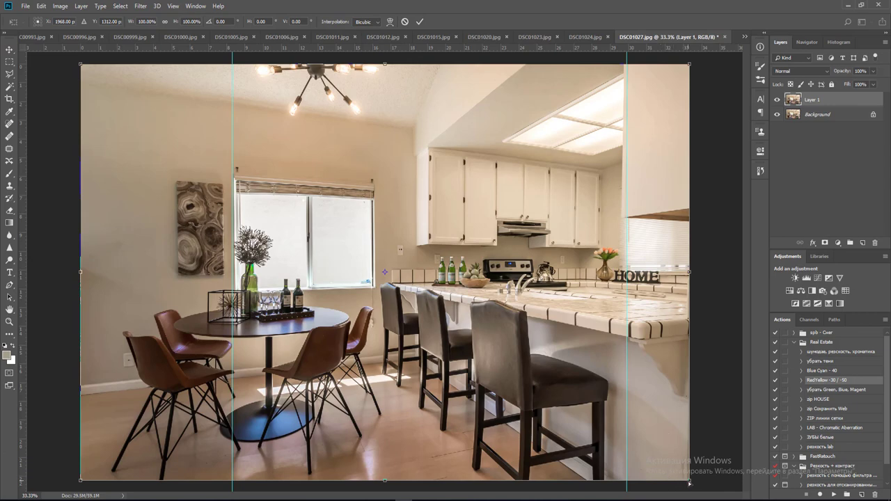
left_click_drag(689, 480, 697, 487)
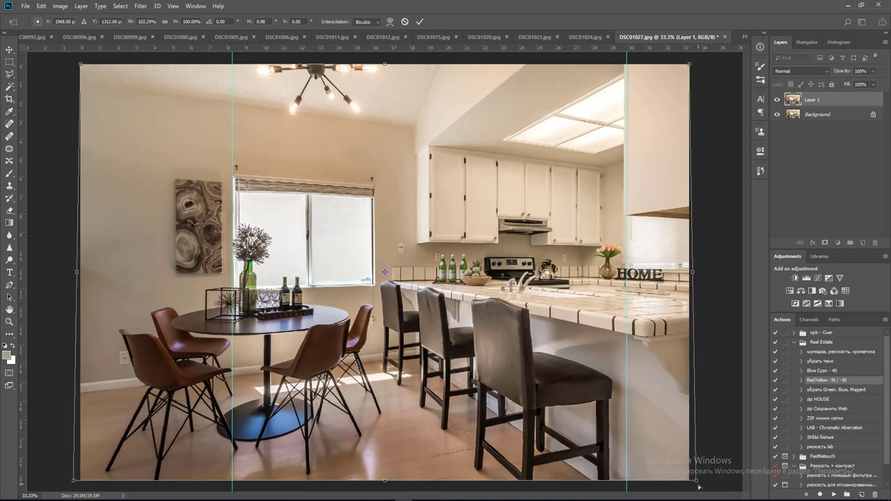
key("Return")
key("ctrl+e")
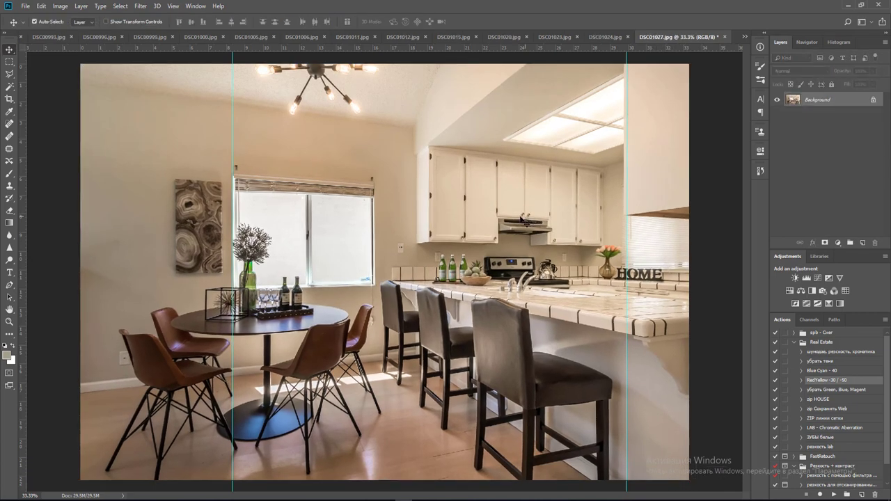
Add a Brightness/Contrast adjustment to DSC01027.jpg with the contrast set to 28.
key("o")
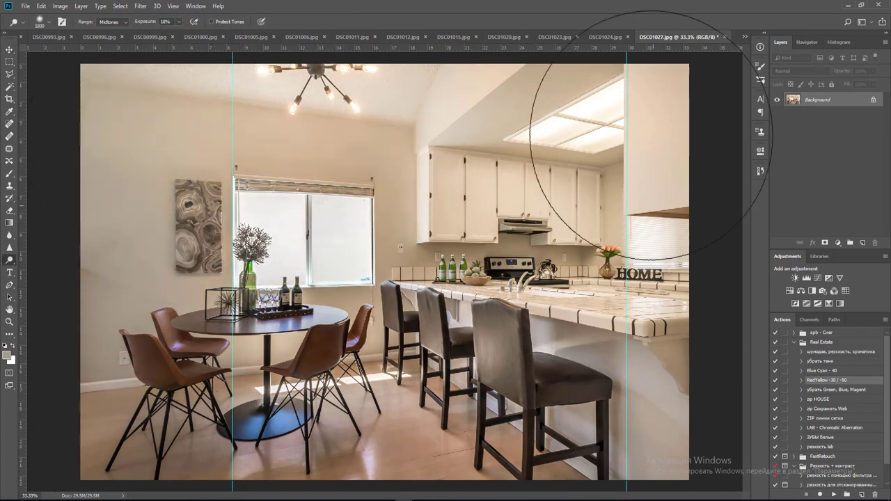
key("v")
left_click(794, 278)
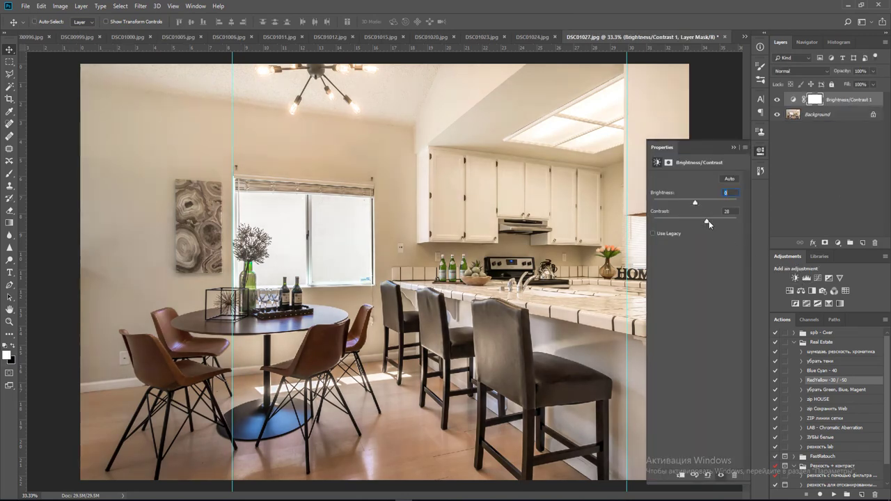
Close DSC01027.jpg, saving the changes with the default JPEG options.
key("ctrl+w")
key("Return")
key("Return")
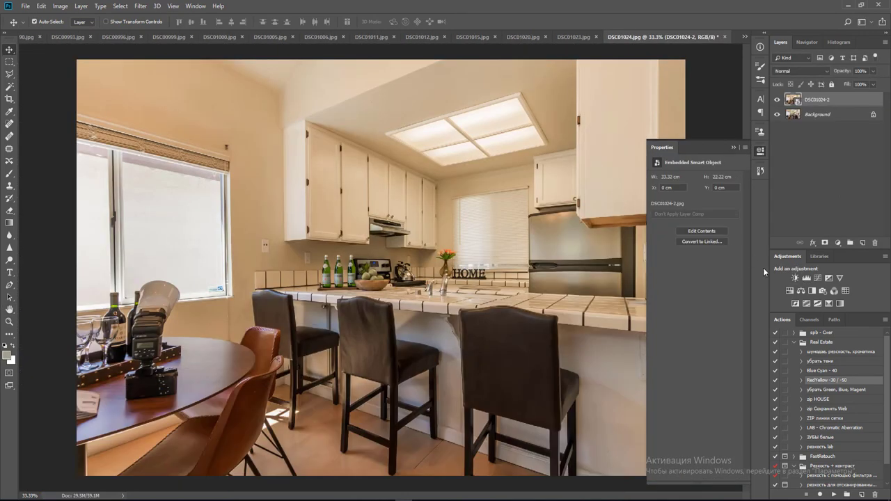
Try to run the RedYellow -30 / -50 action on the DSC01024-2 layer.
left_click(832, 495)
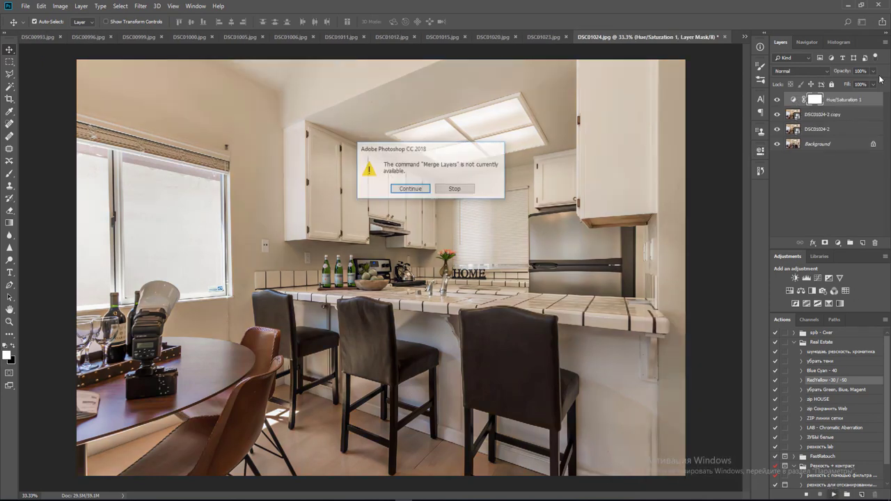
key("Return")
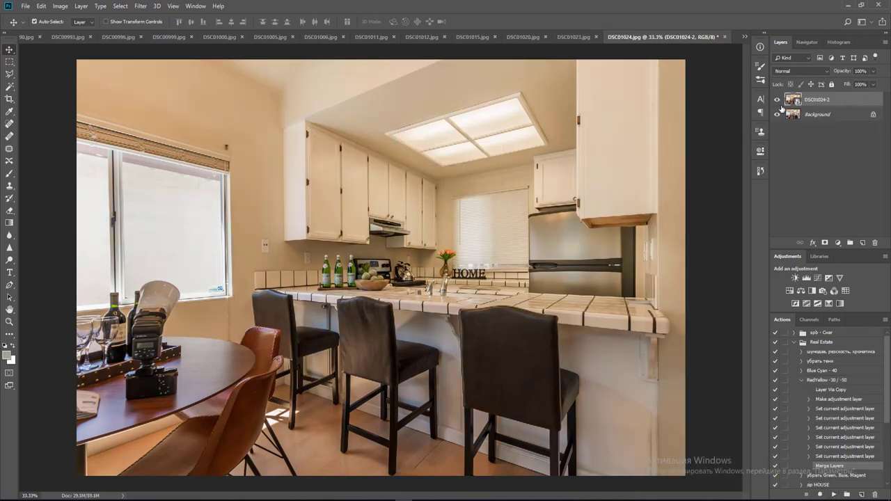
Compare the DSC01024-2 layer with the background, add a black mask to it, and activate the Brush tool.
left_click(776, 100)
left_click(777, 100)
left_click(825, 242, "alt")
key("b")
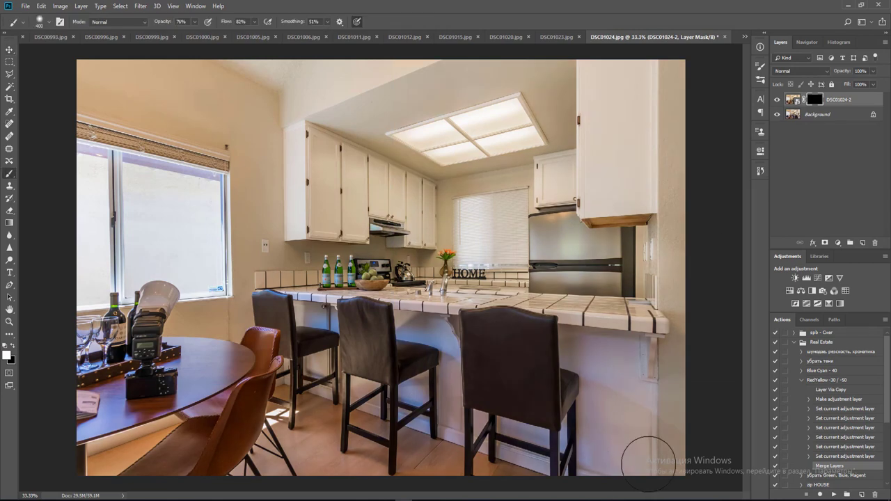
Paint white on the DSC01024-2 mask over the floor, lower bar wall and left window with a large soft brush, and merge it down.
mouse_move(628, 414)
left_mouse_down()
mouse_move(406, 428)
mouse_move(417, 384)
mouse_move(551, 404)
mouse_move(417, 372)
mouse_move(260, 360)
mouse_move(168, 406)
mouse_move(10, 416)
left_mouse_up()
key("bracketleft")
key("bracketleft")
key("bracketleft")
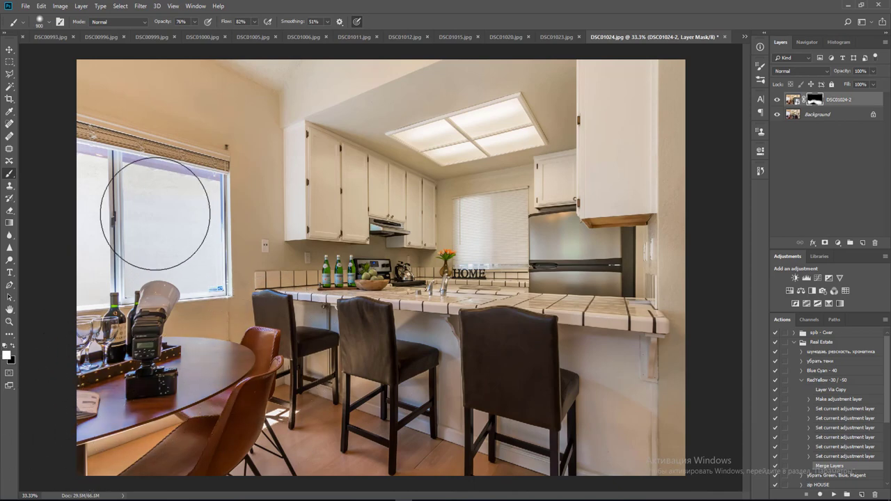
key("bracketleft")
key("bracketleft")
key("bracketleft")
mouse_move(194, 188)
left_mouse_down()
mouse_move(205, 258)
mouse_move(169, 284)
mouse_move(48, 293)
mouse_move(191, 257)
mouse_move(187, 201)
mouse_move(117, 173)
left_mouse_up()
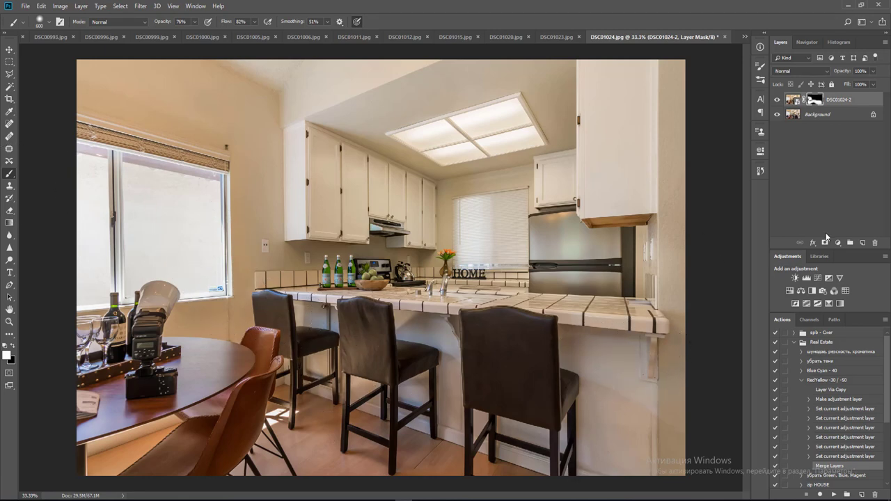
key("ctrl+e")
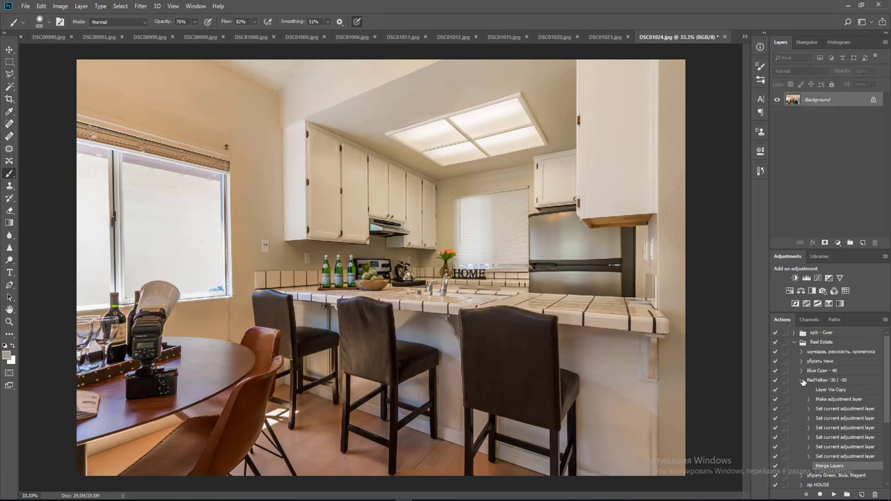
Run the RedYellow -30 / -50 action on DSC01024.jpg, set the resulting layer's opacity to 60%, and merge it down.
left_click(801, 380)
left_click(822, 381)
left_click(833, 494)
key("v")
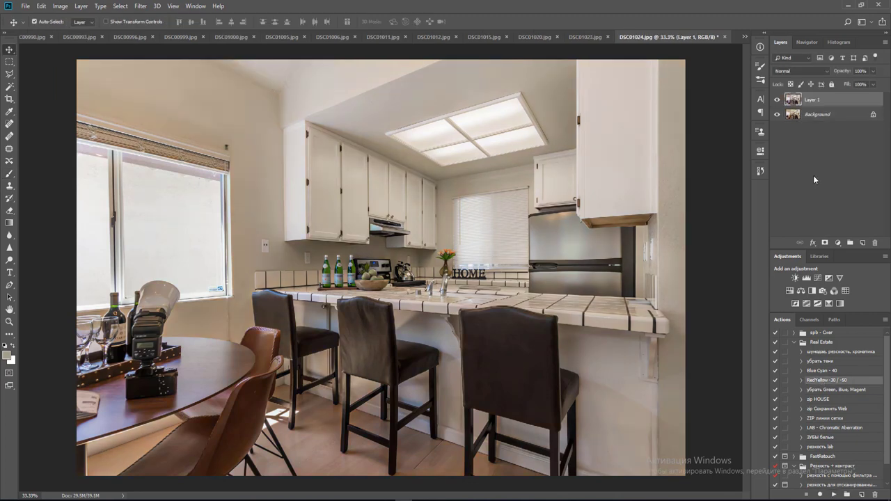
left_click(873, 71)
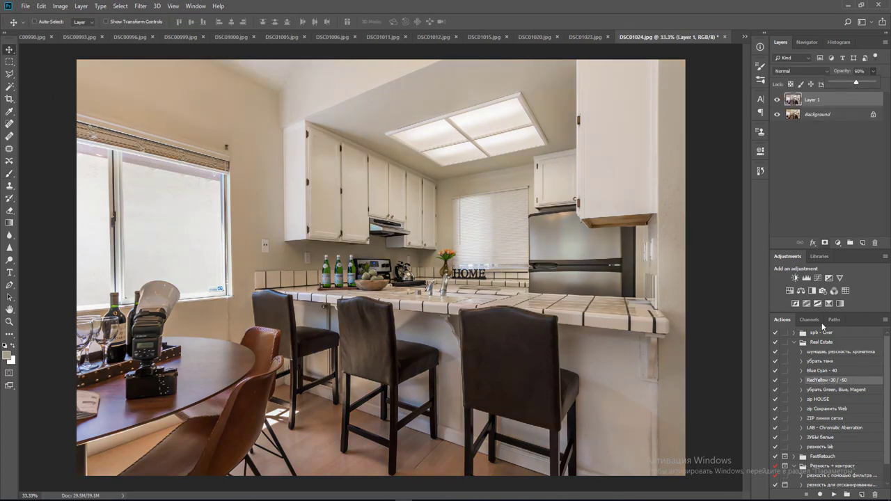
key("ctrl+e")
Brighten DSC01024.jpg with a Levels adjustment that lowers the white input, and merge it into the background.
left_click(805, 278)
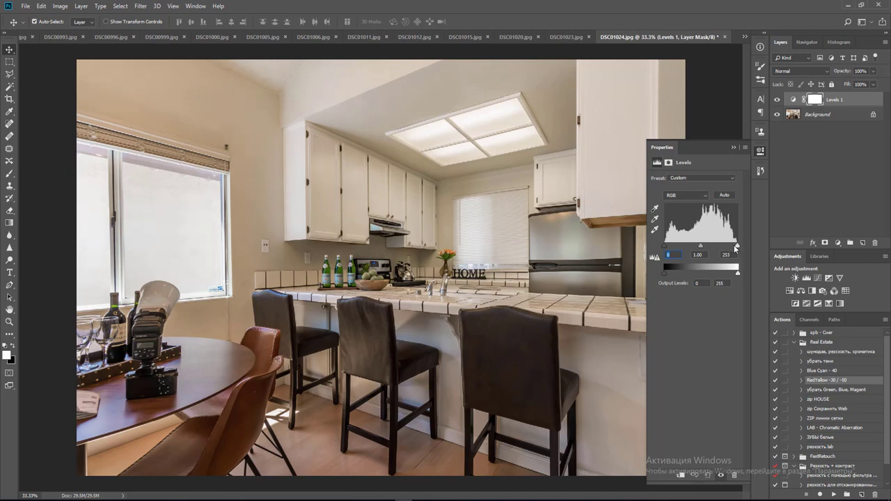
left_click_drag(736, 247, 733, 250)
key("ctrl+e")
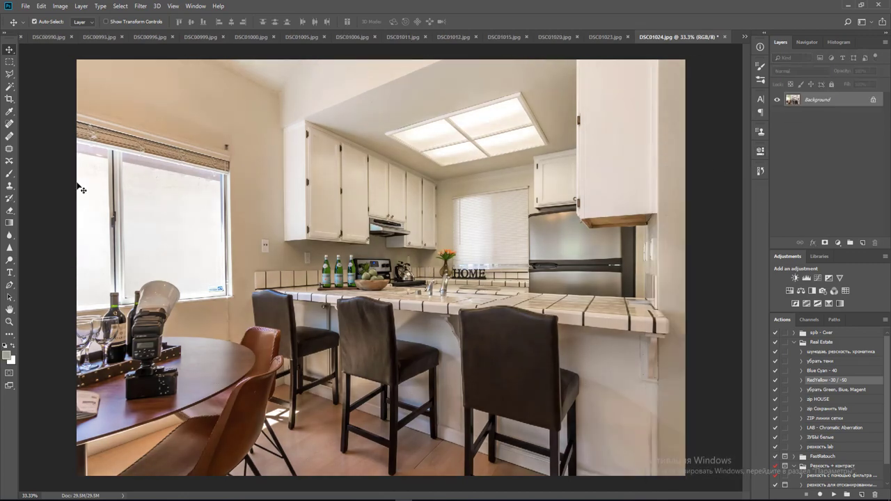
Place a vertical guide at the window's middle frame, stretch a duplicate layer's lower-left corner outward to straighten it, and merge it down.
key("ctrl+r")
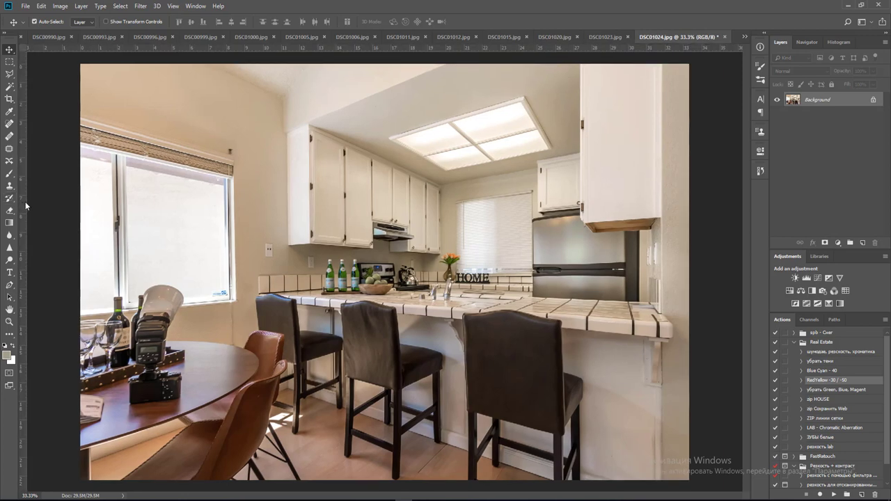
left_click_drag(25, 205, 114, 212)
key("ctrl+j")
key("ctrl+t")
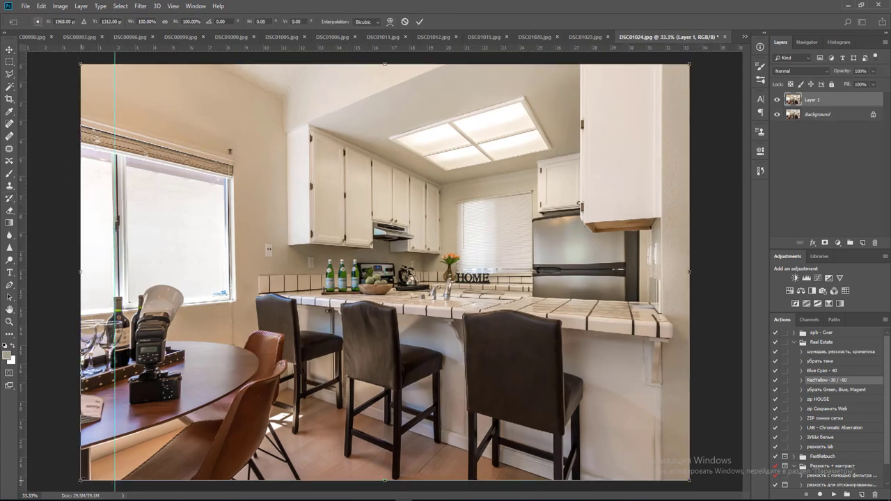
left_click_drag(80, 480, 73, 480)
key("Return")
key("ctrl+e")
Check the right wall edge of DSC01024.jpg with a vertical guide and close the photo, saving it at JPEG quality 12.
left_click_drag(21, 237, 662, 236)
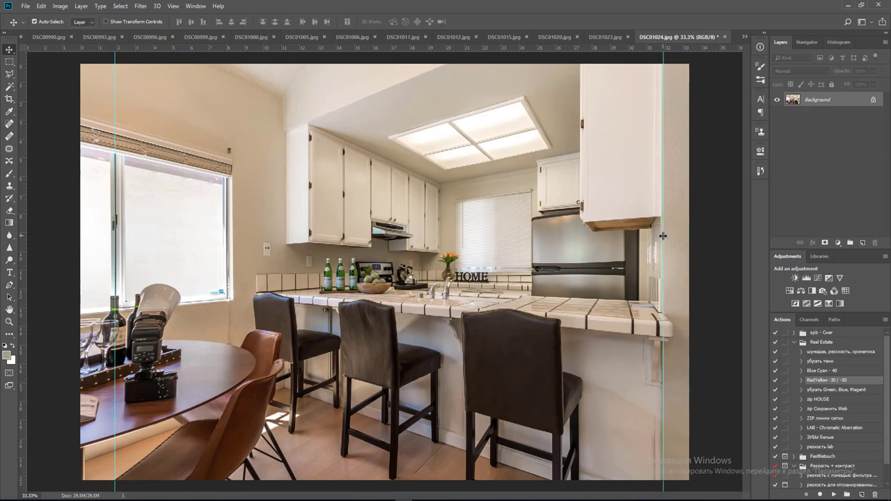
key("ctrl+w")
key("Return")
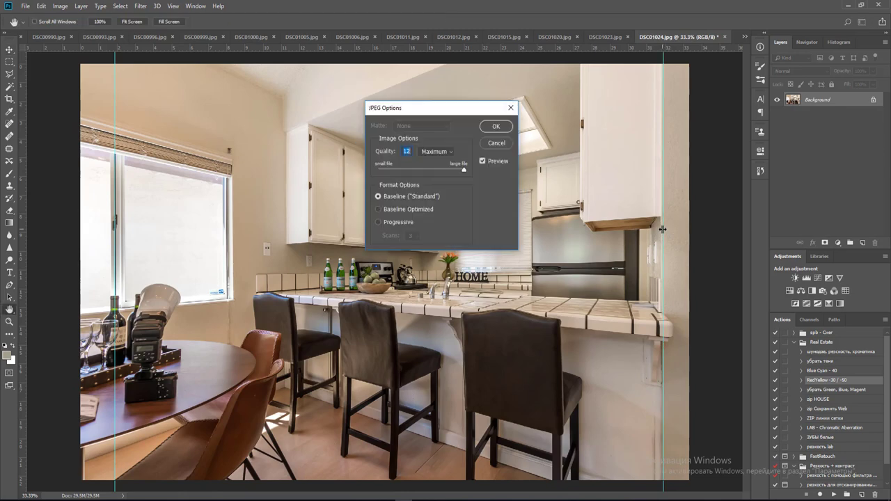
key("Return")
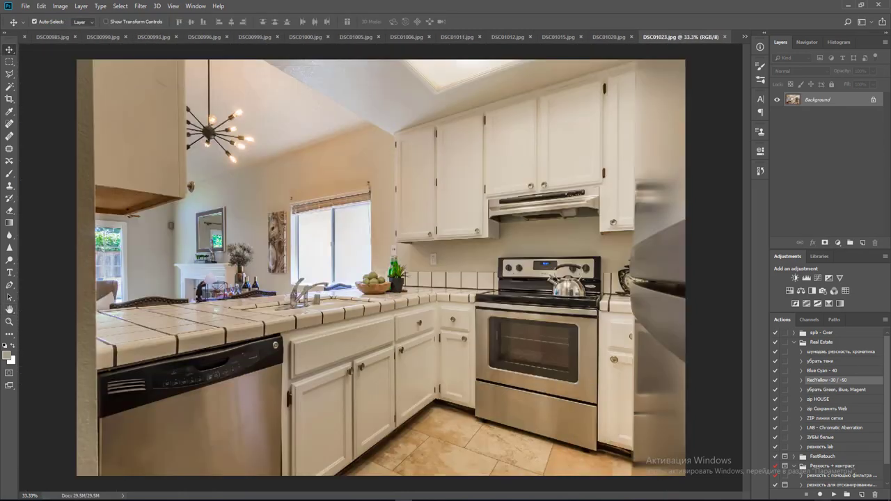
Run the RedYellow -30 / -50 action on DSC01023.jpg, reduce the resulting layer's opacity to about 64%, and merge it down.
left_click(833, 494)
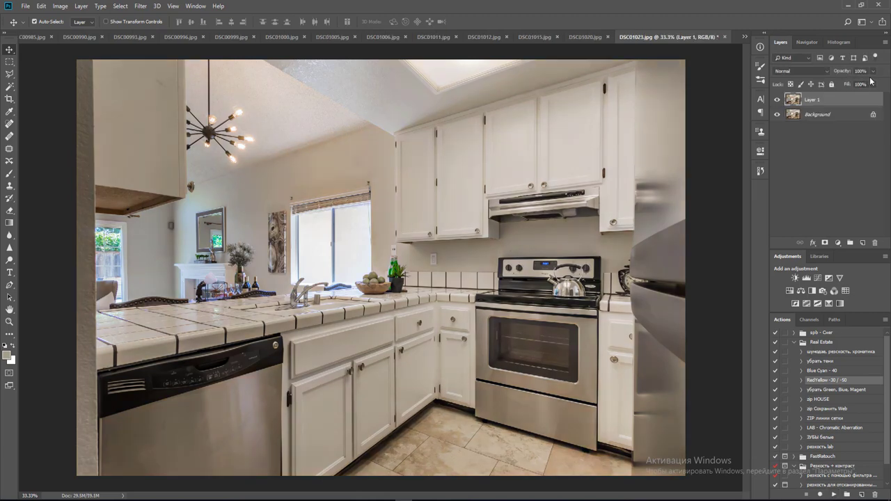
left_click(872, 71)
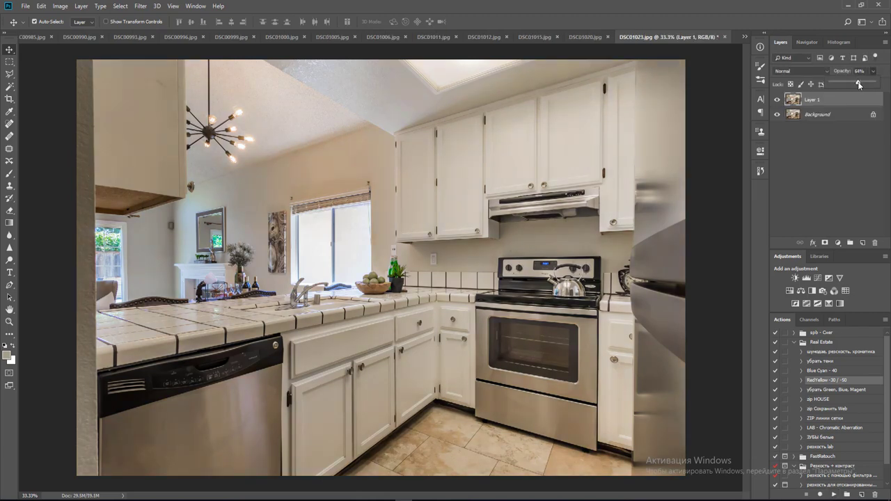
key("ctrl+e")
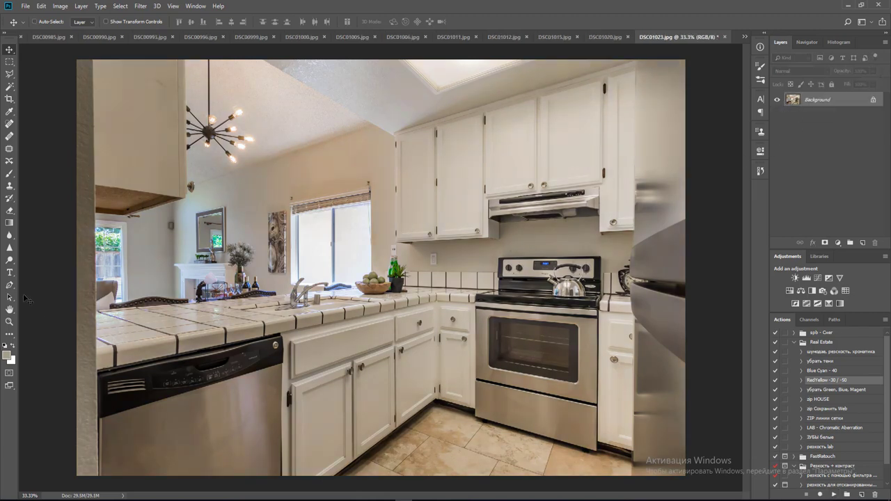
Place a vertical guide at the left wall edge, stretch a duplicate layer's lower-left corner outward to straighten it, and merge it down.
key("ctrl+r")
left_click_drag(26, 298, 94, 298)
key("ctrl+j")
key("ctrl+t")
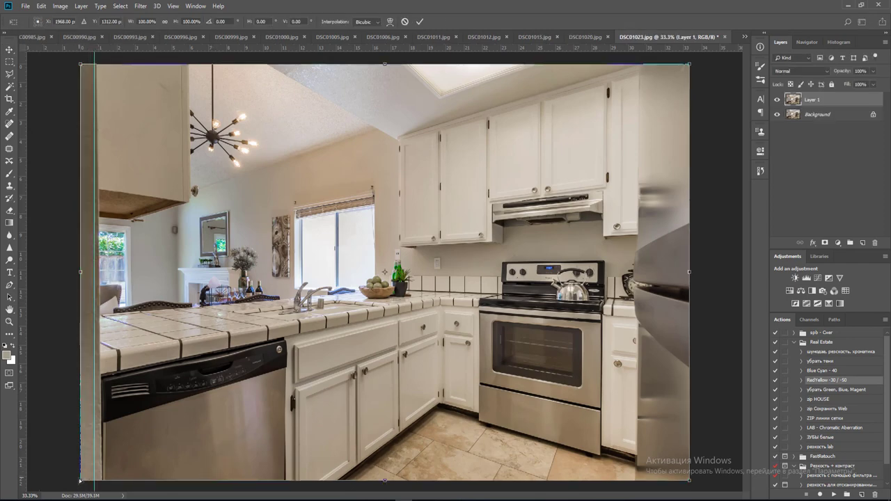
left_click_drag(80, 480, 75, 482)
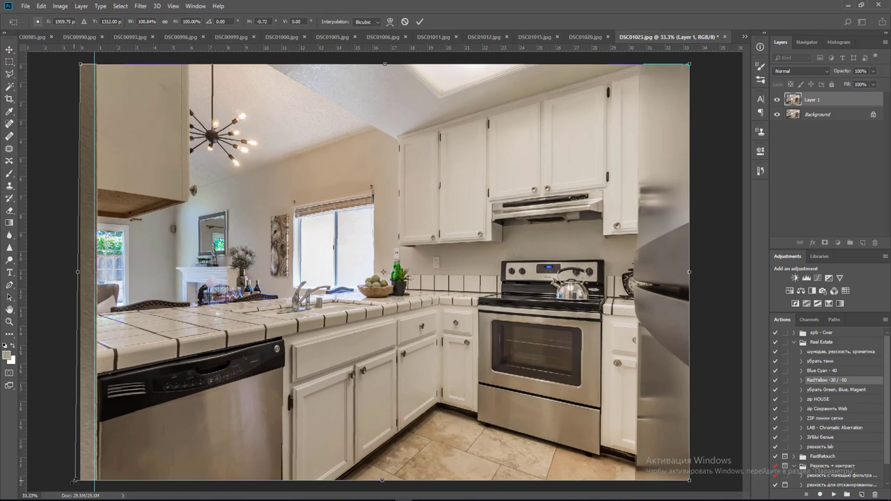
key("Return")
key("ctrl+e")
Place a vertical guide at the refrigerator's left edge, stretch a duplicate layer's lower-right corner outward to match, and merge it down.
left_click_drag(23, 282, 641, 269)
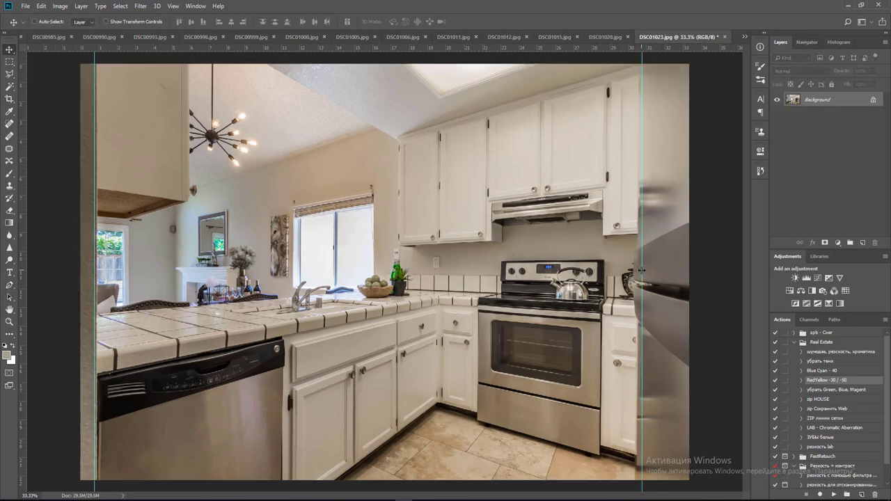
key("ctrl+j")
key("ctrl+t")
left_click_drag(689, 485, 694, 480)
key("Return")
key("ctrl+e")
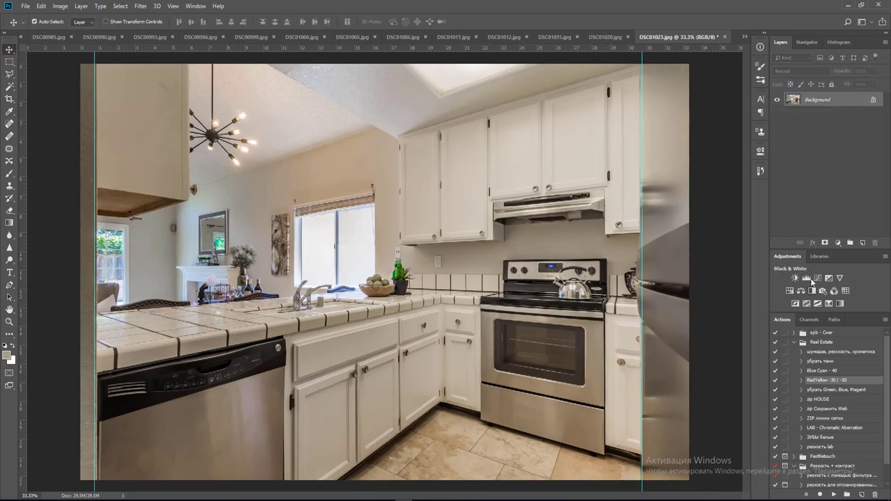
Add a Levels adjustment with white input 233 and a Brightness/Contrast adjustment with contrast 32 to DSC01023.jpg.
left_click(805, 278)
left_click_drag(738, 246, 731, 246)
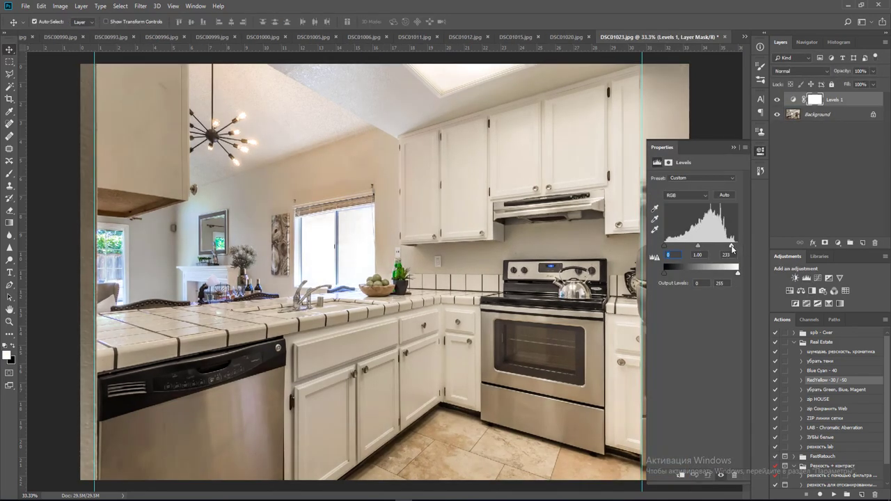
left_click(795, 278)
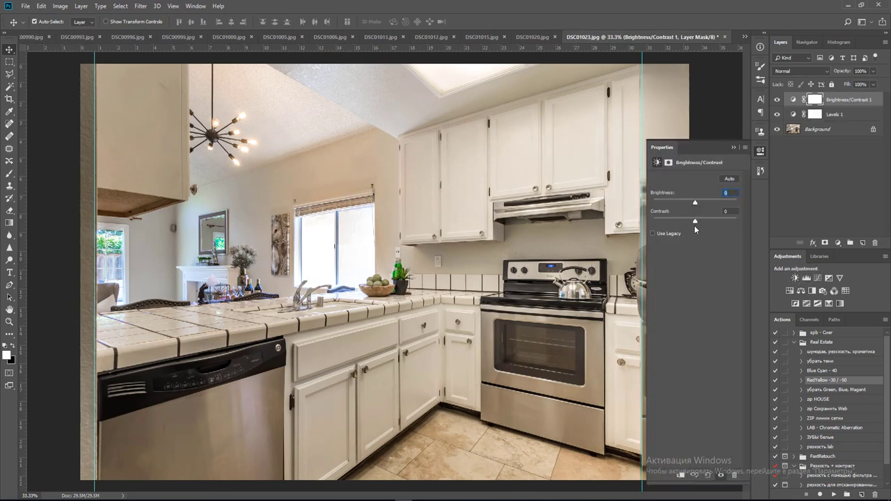
left_click_drag(694, 223, 708, 222)
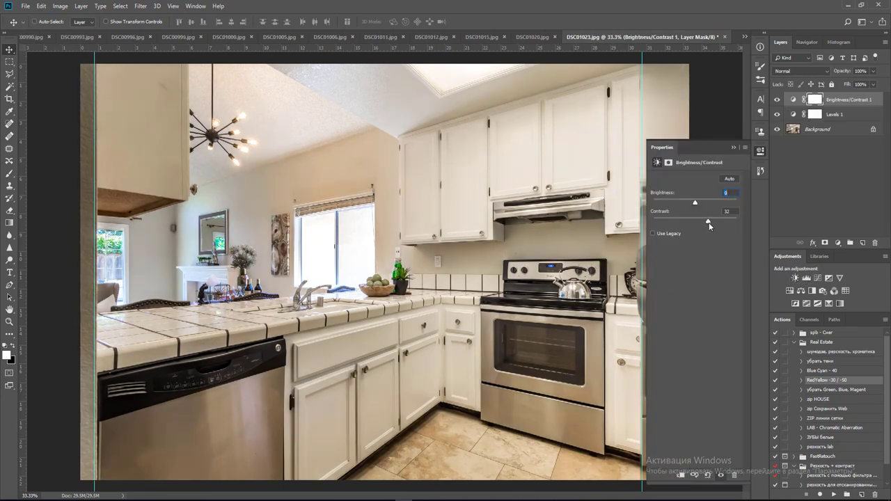
Merge all visible layers of DSC01023.jpg, save the photo as a JPEG, and close it.
key("ctrl+shift+e")
key("ctrl+s")
key("Return")
key("ctrl+w")
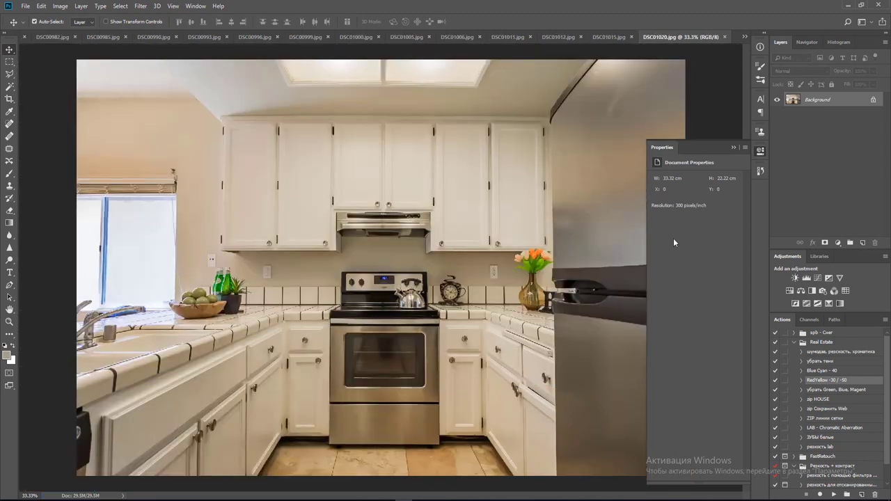
Run the RedYellow -30 / -50 action on DSC01020.jpg, set the resulting layer's opacity to 71%, and merge it down.
left_click(834, 494)
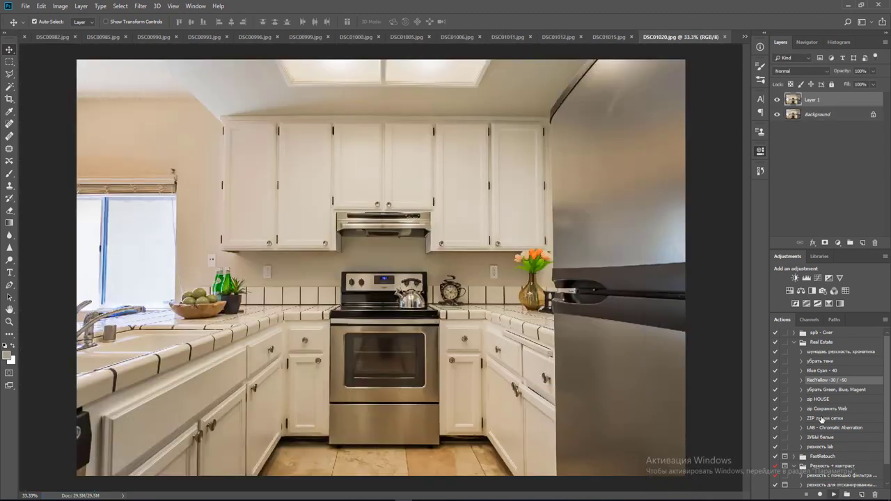
left_click(872, 71)
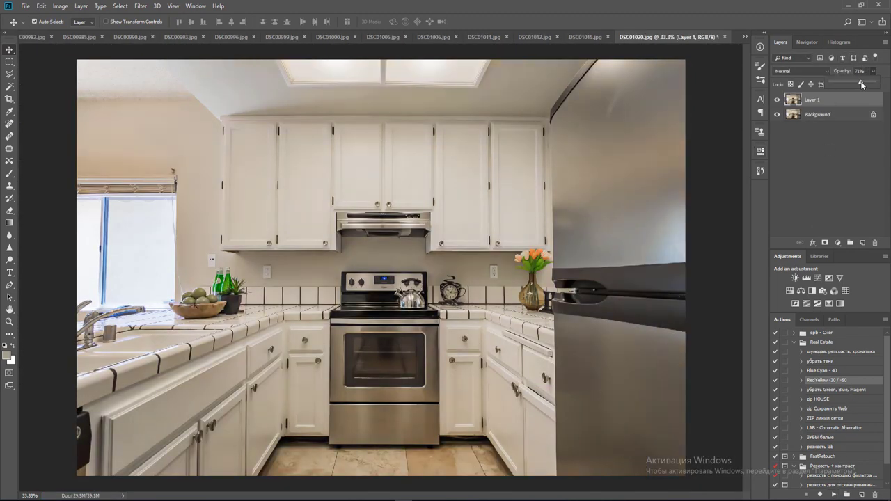
key("ctrl+e")
Brighten DSC01020.jpg with a Levels adjustment that lowers the white input, and merge it into the background.
left_click(806, 278)
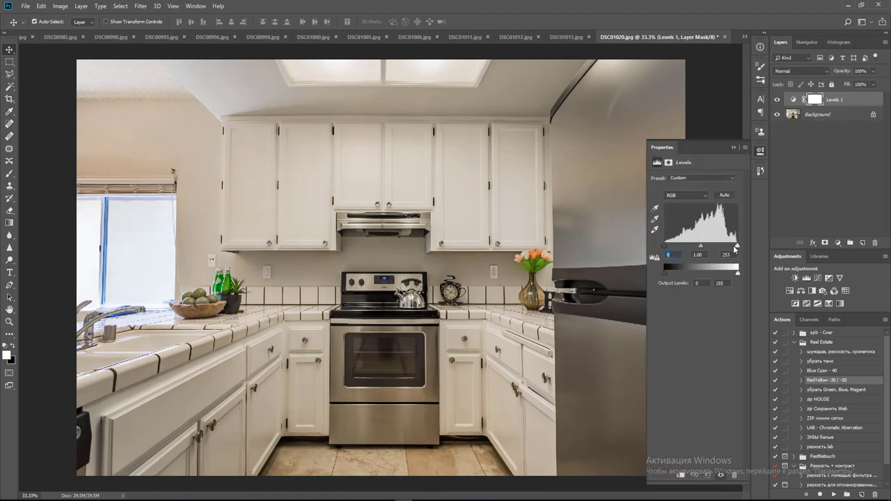
left_click_drag(735, 248, 733, 248)
key("ctrl+e")
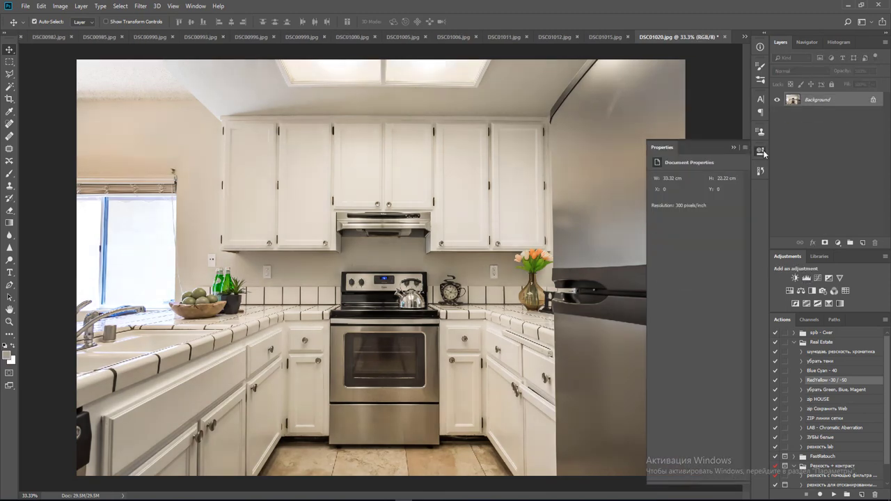
Place a vertical guide at the refrigerator's edge, stretch a duplicate layer's upper-right corner outward to straighten it, and merge it down.
key("ctrl+r")
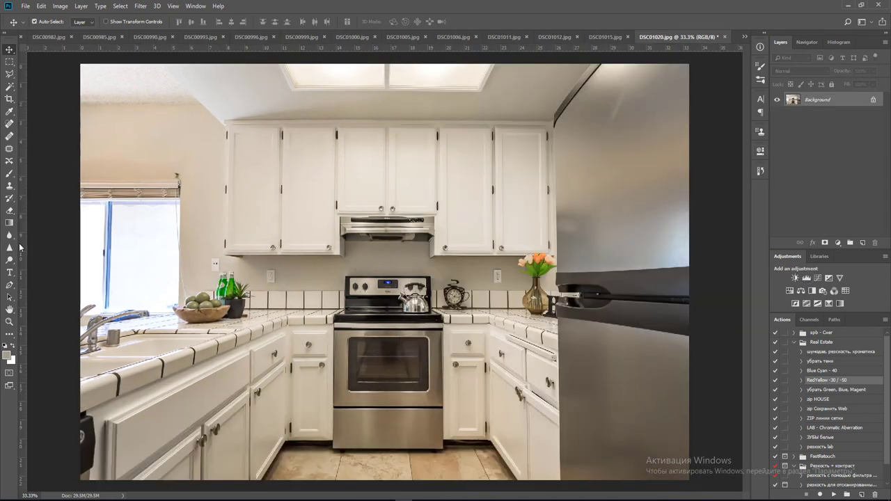
left_click_drag(24, 245, 562, 247)
key("ctrl+j")
key("ctrl+t")
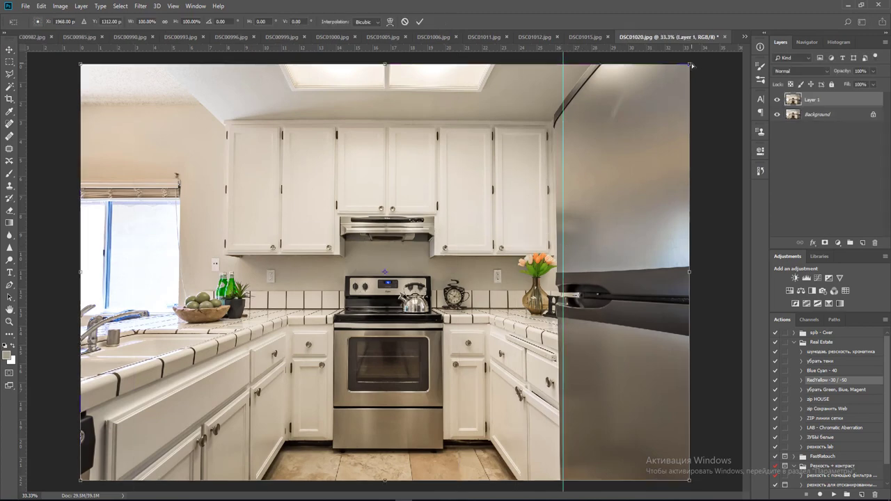
left_click_drag(691, 66, 698, 64)
key("Return")
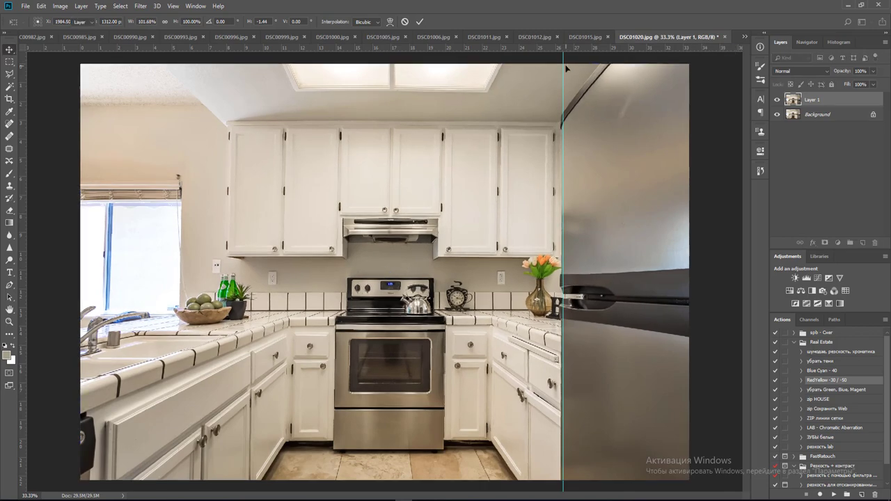
key("ctrl+e")
Stretch the upper-left corner of a duplicate layer outward to straighten the window and left cabinets, and merge it down.
key("ctrl+j")
key("ctrl+t")
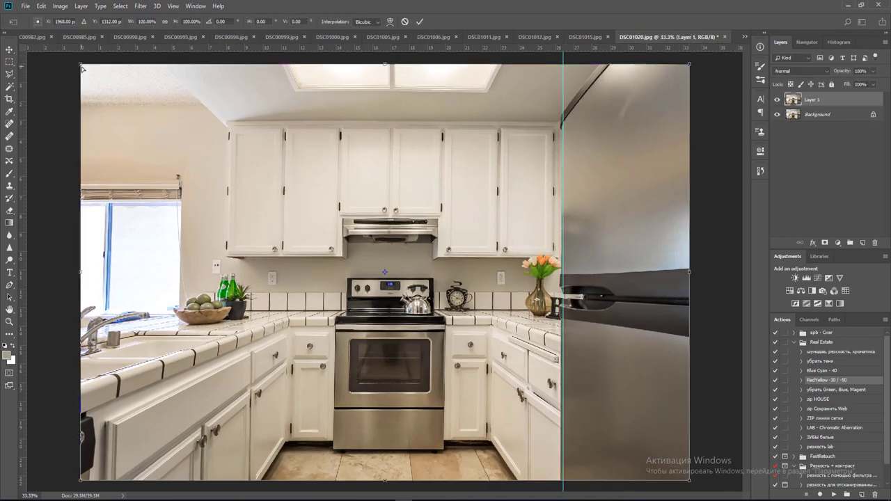
left_click_drag(81, 67, 71, 65)
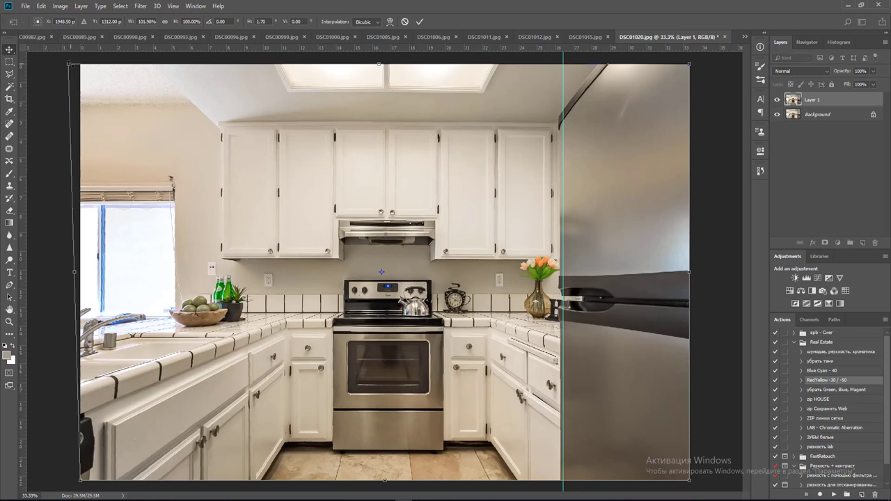
key("Return")
key("ctrl+e")
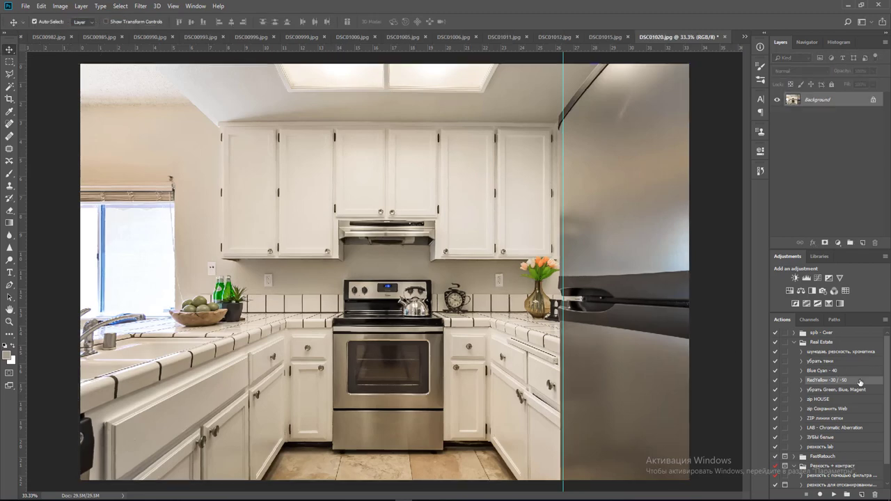
Run the Blue Cyan - 40 action, paint its mask in over the sink and window, and merge the adjustment down.
left_click(843, 371)
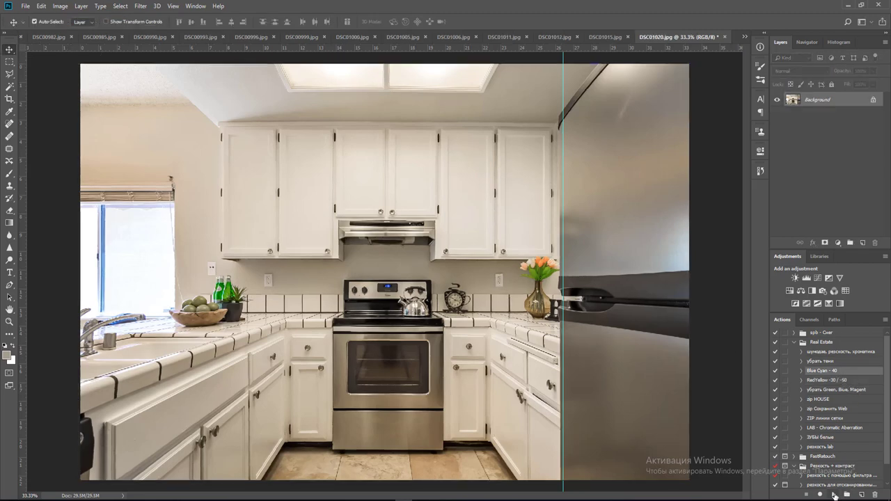
left_click(835, 494)
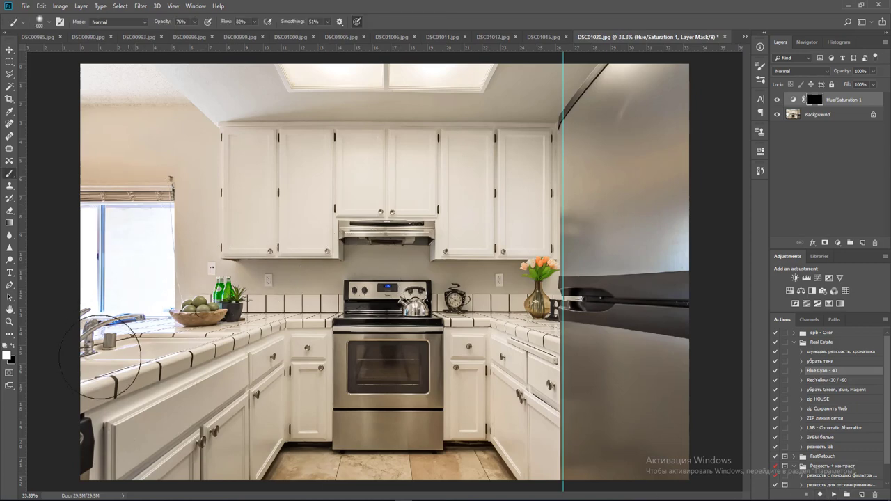
mouse_move(110, 355)
left_mouse_down()
mouse_move(133, 216)
mouse_move(163, 328)
mouse_move(132, 229)
left_mouse_up()
key("ctrl+e")
Outline the right diagonal leg reflection in the oven glass with the Polygonal Lasso, remove it, and clear the selection.
key("l")
scroll(430, 382, "up", 3)
scroll(429, 382, "up", 3)
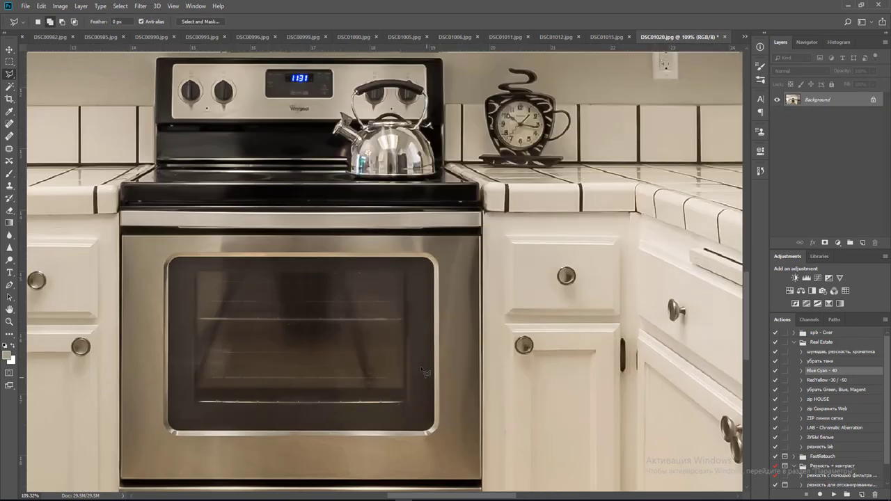
left_click(348, 275)
left_click(380, 385)
left_click(367, 387)
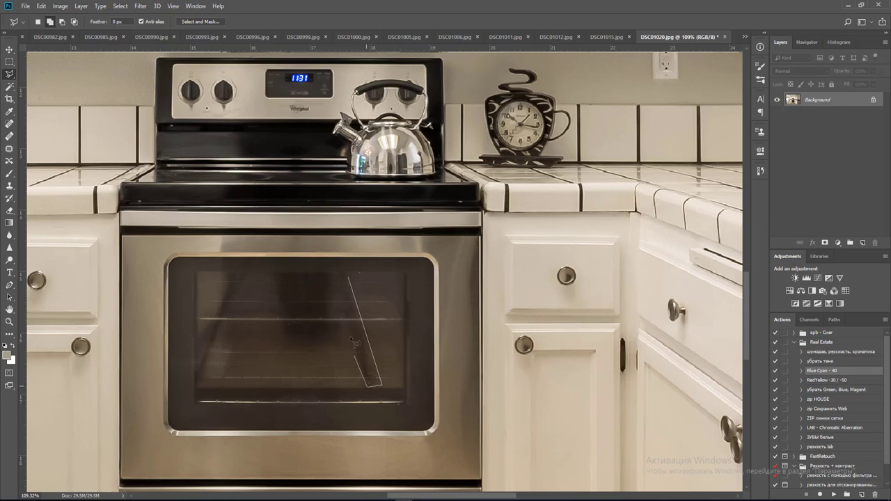
double_click(337, 286)
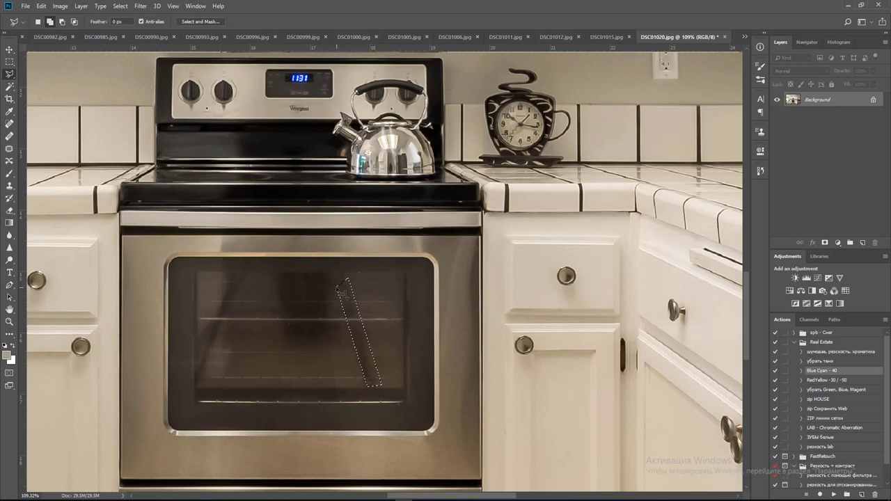
key("m")
left_click(286, 295)
Retouch the left diagonal leg reflection in the oven glass with the Clone Stamp.
key("s")
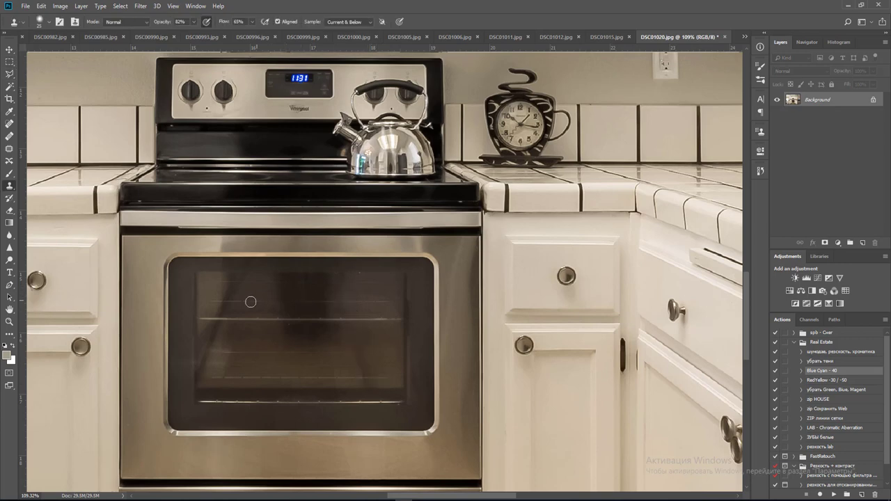
scroll(245, 309, "up", 5)
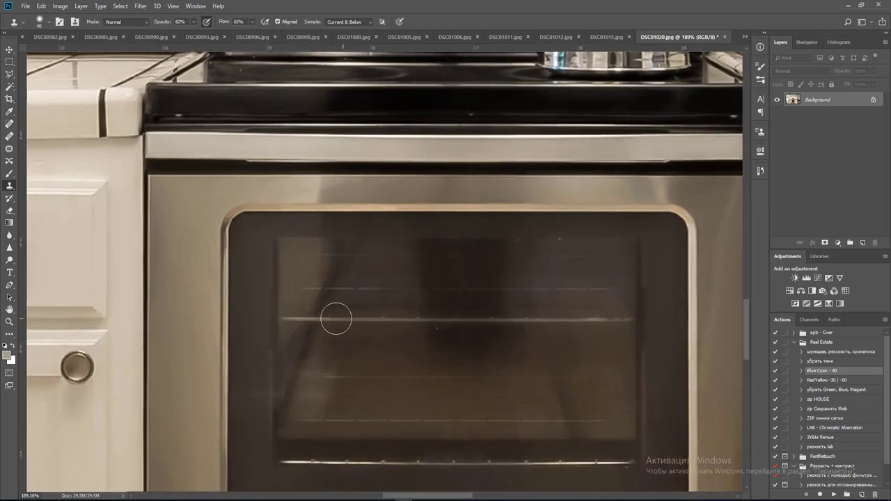
mouse_move(318, 320)
left_mouse_down()
mouse_move(342, 263)
mouse_move(334, 267)
mouse_move(299, 348)
left_mouse_up()
mouse_move(299, 380)
left_mouse_down()
mouse_move(295, 403)
mouse_move(372, 383)
left_mouse_up()
left_click(371, 385)
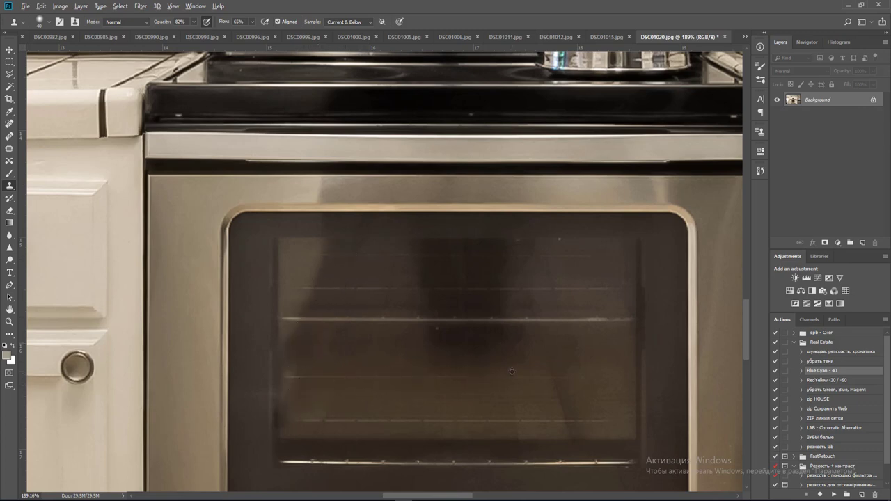
Clone clean oven glass and rack detail over the dark central reflection in the oven window.
left_click(368, 320, "alt")
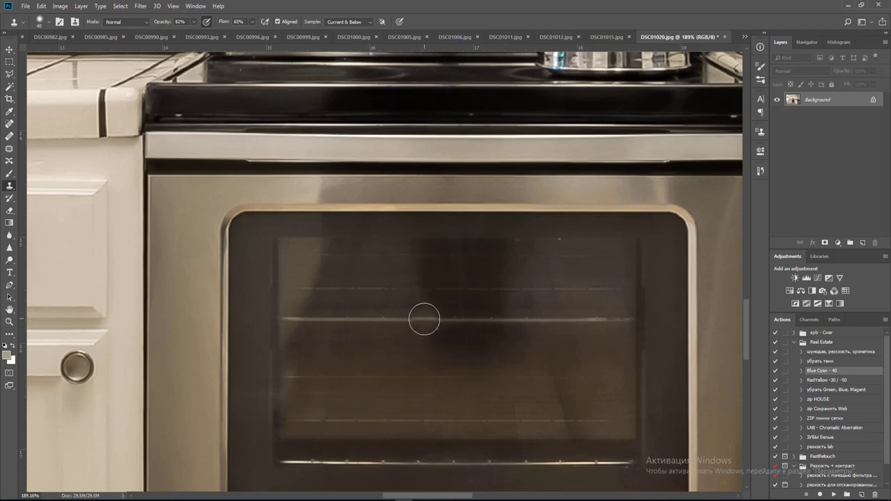
left_click(425, 321)
mouse_move(425, 320)
left_mouse_down()
mouse_move(414, 279)
mouse_move(423, 316)
mouse_move(441, 337)
mouse_move(433, 358)
mouse_move(505, 355)
mouse_move(385, 357)
mouse_move(518, 329)
mouse_move(420, 332)
mouse_move(505, 305)
mouse_move(403, 294)
mouse_move(419, 281)
mouse_move(459, 279)
mouse_move(396, 254)
mouse_move(492, 242)
mouse_move(404, 256)
mouse_move(509, 278)
mouse_move(421, 284)
mouse_move(534, 291)
mouse_move(441, 288)
mouse_move(550, 288)
mouse_move(452, 257)
mouse_move(577, 250)
mouse_move(473, 266)
mouse_move(533, 289)
mouse_move(406, 310)
left_mouse_up()
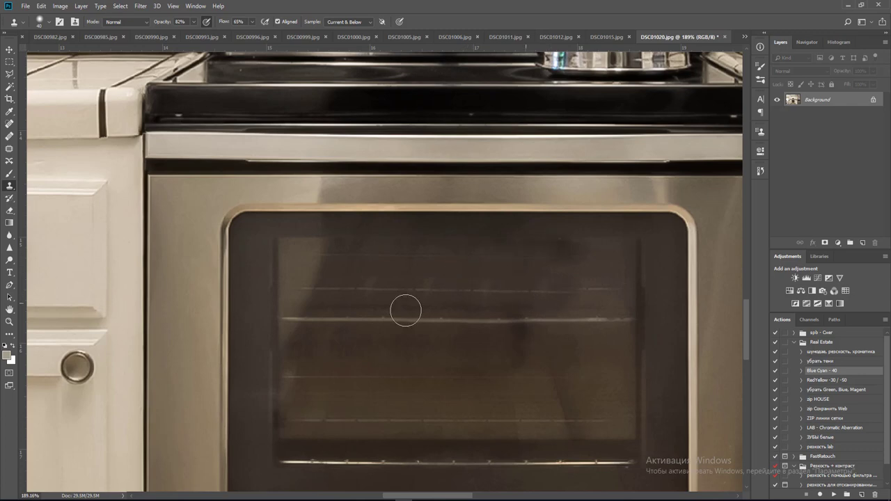
left_click(407, 274, "alt")
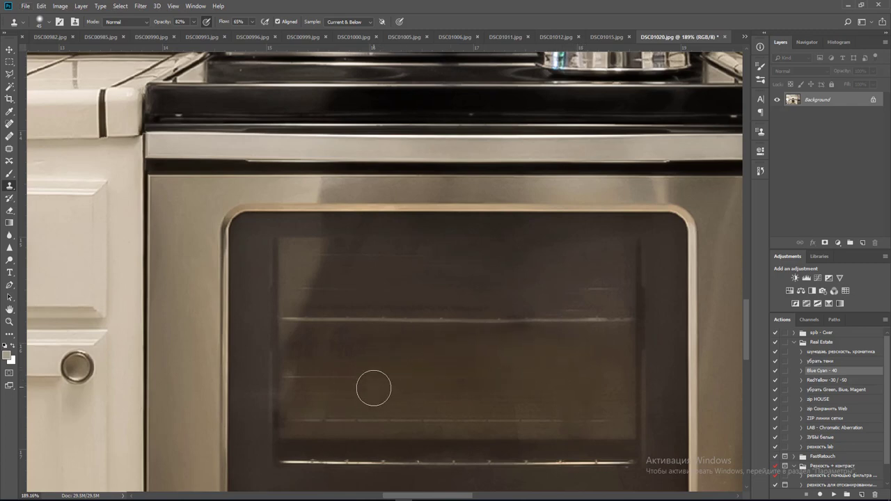
Close DSC01020.jpg, saving its changes as a JPEG.
scroll(456, 343, "down", 4)
scroll(456, 343, "down", 3)
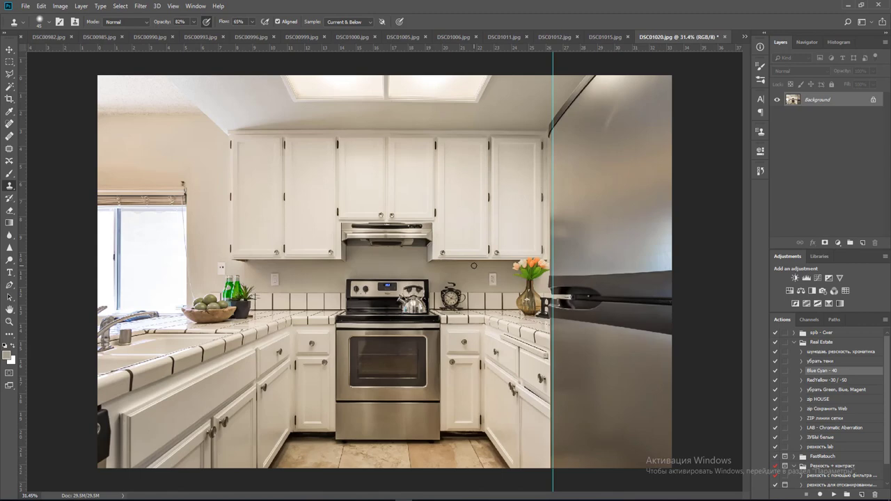
key("ctrl+w")
key("Return")
key("Return")
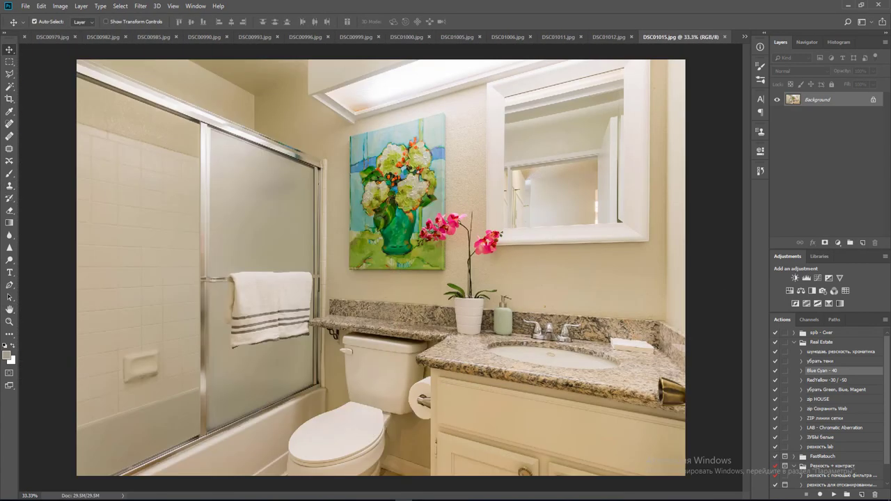
Reduce the bathroom photo's color cast with the RedYellow -30 / -50 action, set the result layer's opacity to 60%, and merge it down.
left_click(846, 380)
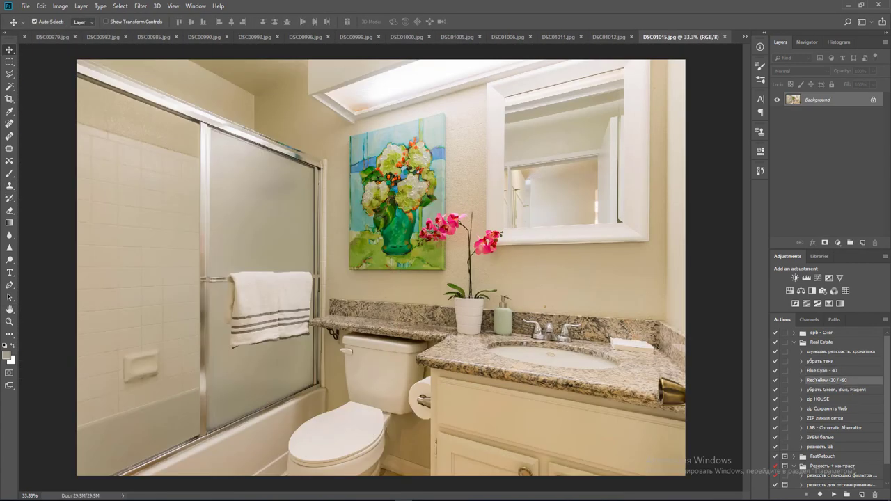
left_click(835, 494)
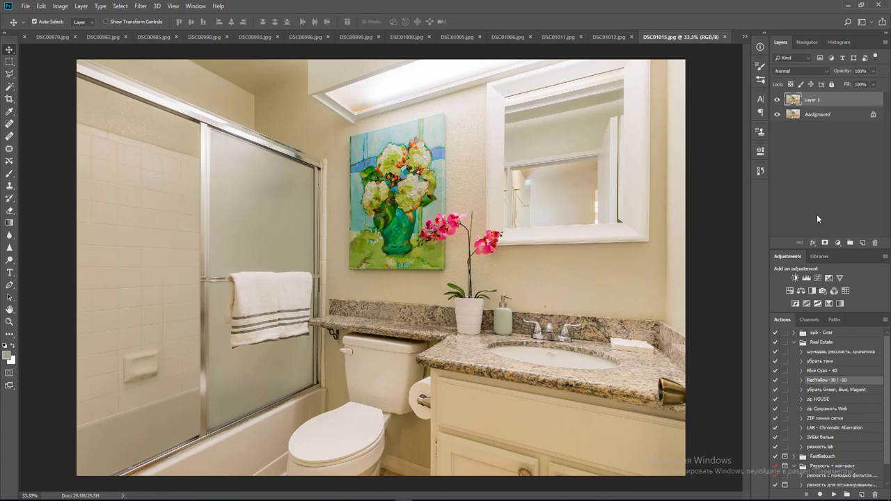
left_click(872, 72)
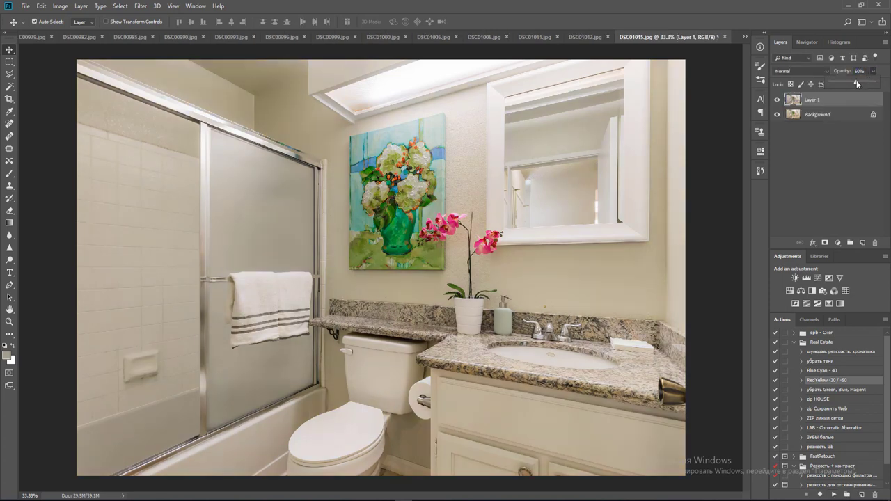
key("ctrl+e")
Brighten the bathroom photo by lowering the white input point in a Levels adjustment and merge it into the background.
left_click(806, 278)
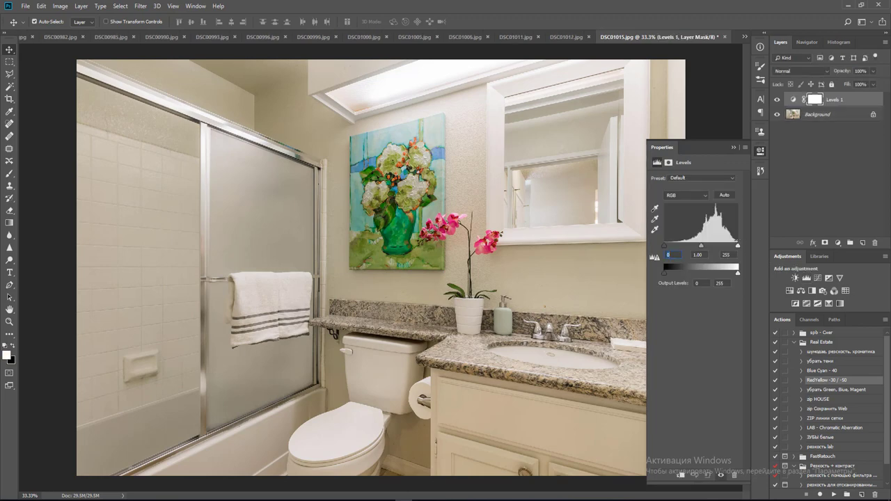
left_click_drag(737, 245, 732, 247)
key("ctrl+e")
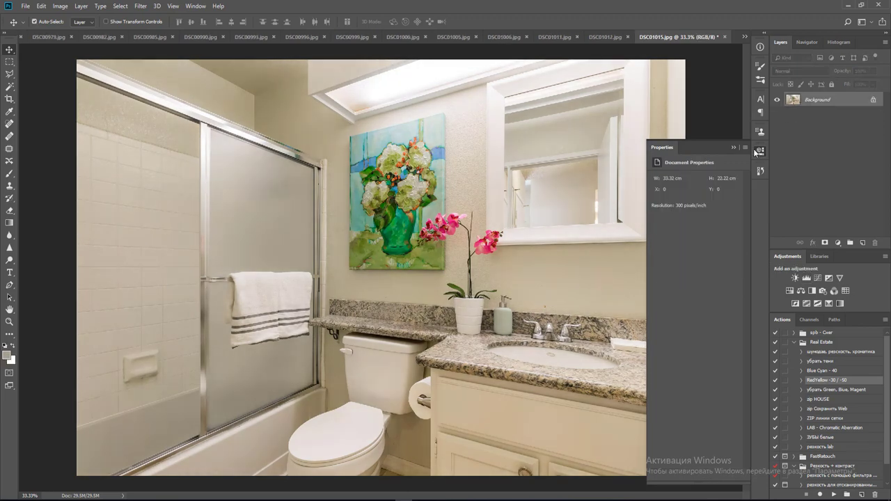
left_click(760, 150)
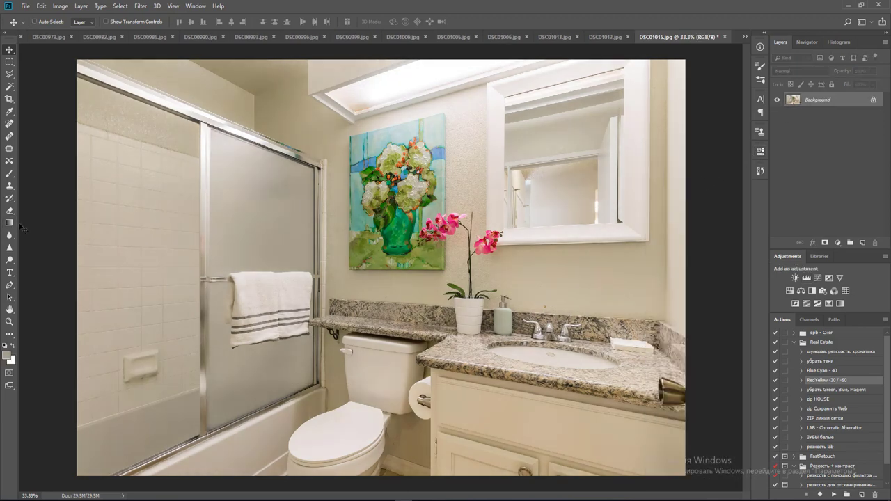
Check the shower door frame against a vertical guide and close DSC01015.jpg, saving its changes as a JPEG.
key("ctrl+r")
left_click_drag(23, 228, 203, 232)
key("ctrl+w")
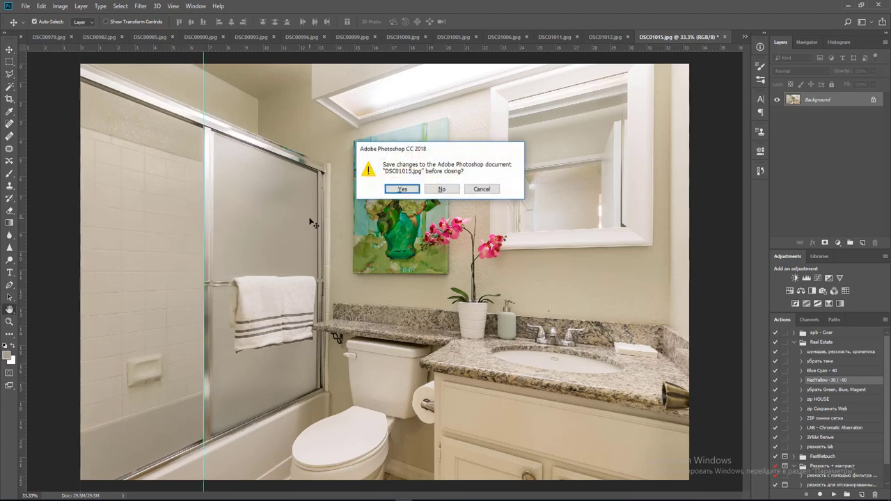
key("Return")
key("Return")
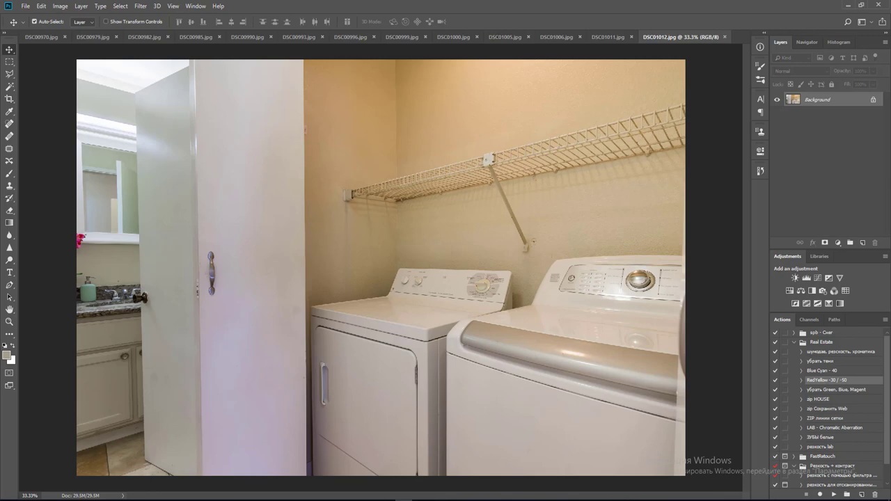
Apply the RedYellow -30 / -50 action to the laundry photo, reduce the result layer's opacity, and merge it down.
left_click(832, 494)
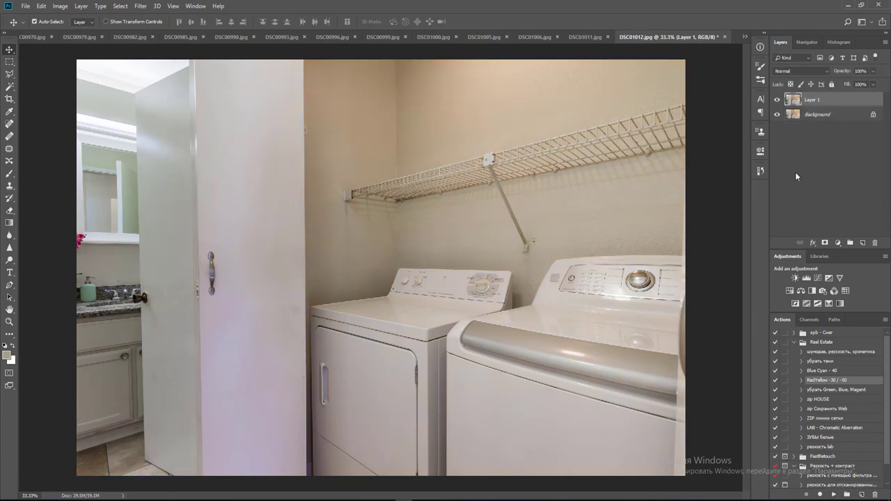
left_click(873, 71)
left_click_drag(871, 83, 867, 86)
key("ctrl+e")
Brighten the laundry photo with a lower Levels white point, merge it, and run the "шумодав, резкость, хроматика" action.
left_click(806, 277)
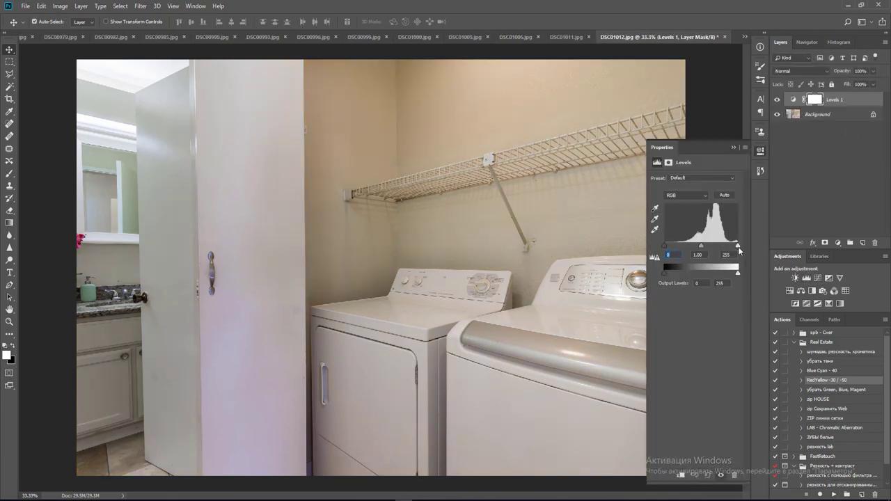
left_click_drag(737, 246, 730, 246)
key("ctrl+e")
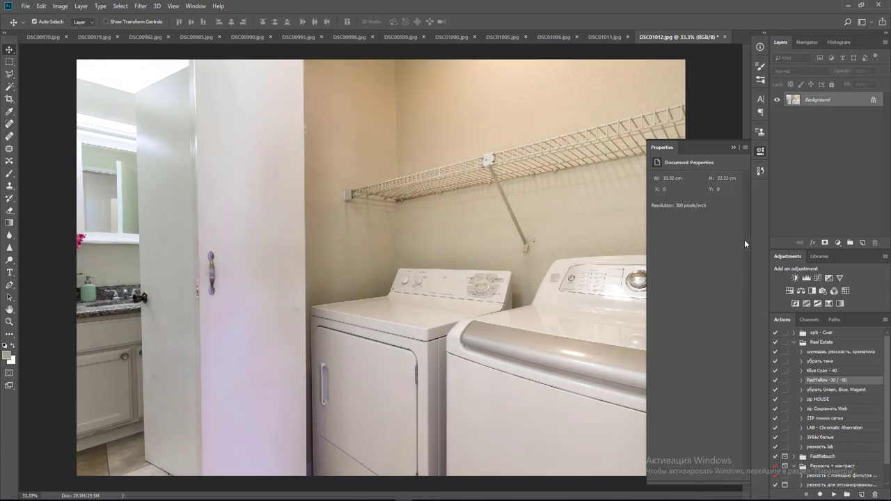
left_click(860, 351)
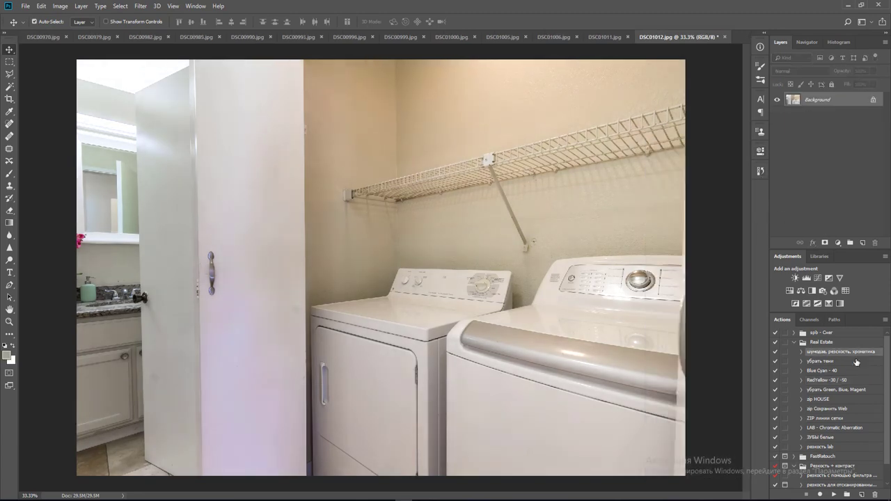
left_click(834, 493)
Place a vertical guide at the closet door's edge and skew a duplicated layer's lower-left corner outward to straighten the door.
key("ctrl+r")
left_click_drag(23, 217, 196, 213)
key("ctrl+j")
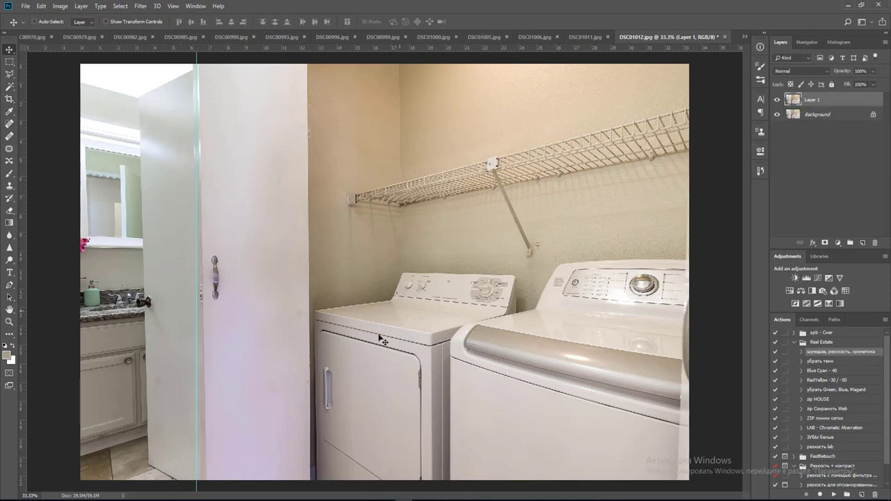
key("ctrl+t")
left_click_drag(88, 479, 68, 480)
key("ctrl+z")
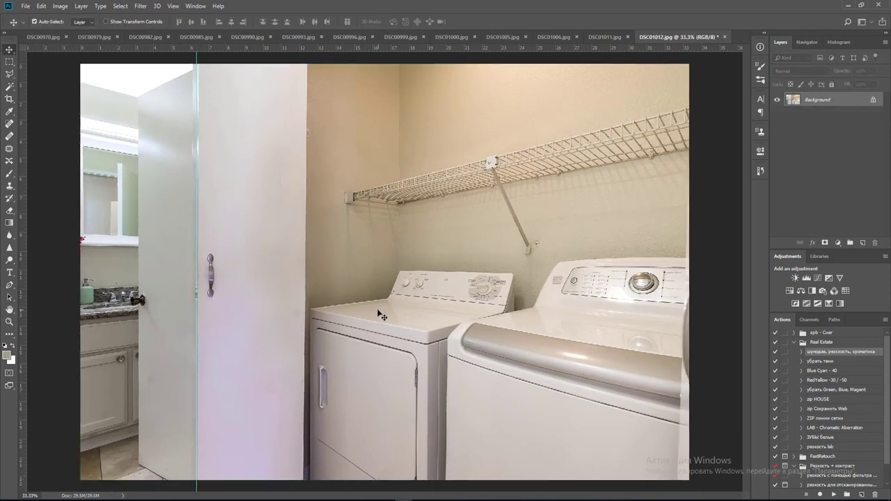
Straighten the washer side of the laundry photo by pulling its lower-right corner outward and merge the result.
left_click_drag(689, 487, 700, 482)
key("Return")
key("ctrl+e")
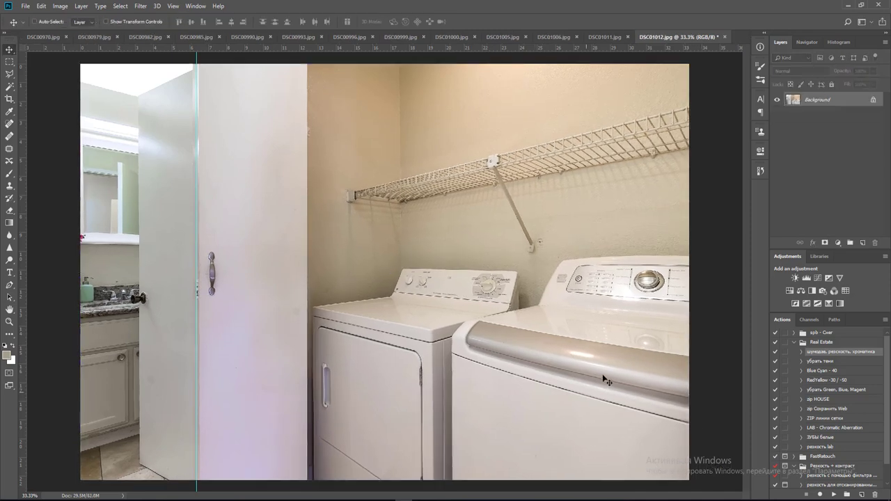
Remove the purple tint from the laundry photo's white door with the "убрать Green, Blue, Magent" Hue/Saturation action.
left_click(790, 292)
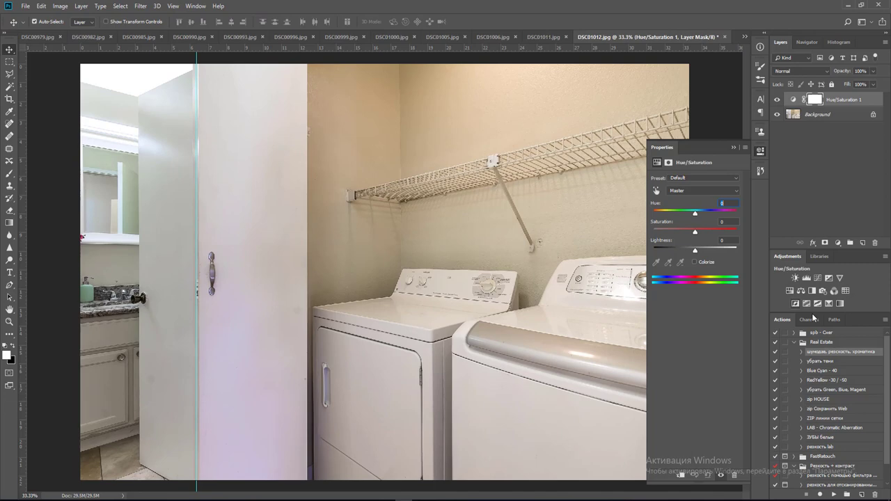
left_click(849, 399)
left_click(853, 390)
left_click(833, 494)
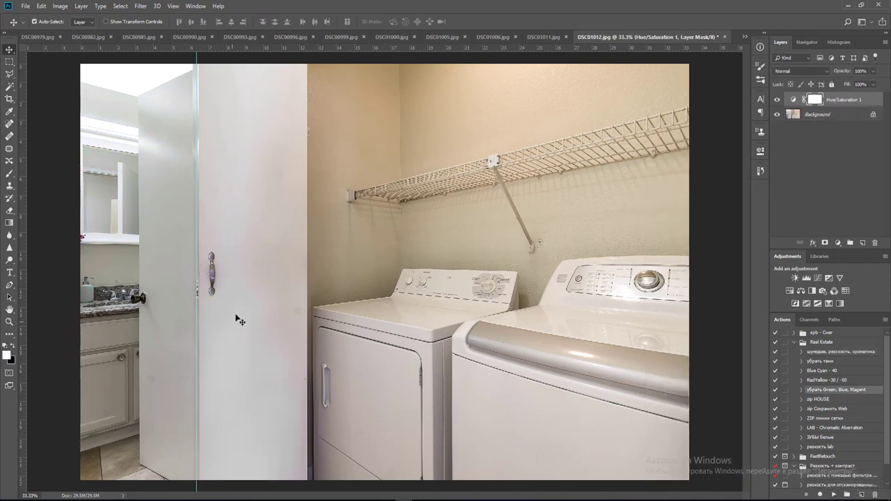
Paint black on the Hue/Saturation mask over the green soap bottle to restore its color, and merge the adjustment.
key("x")
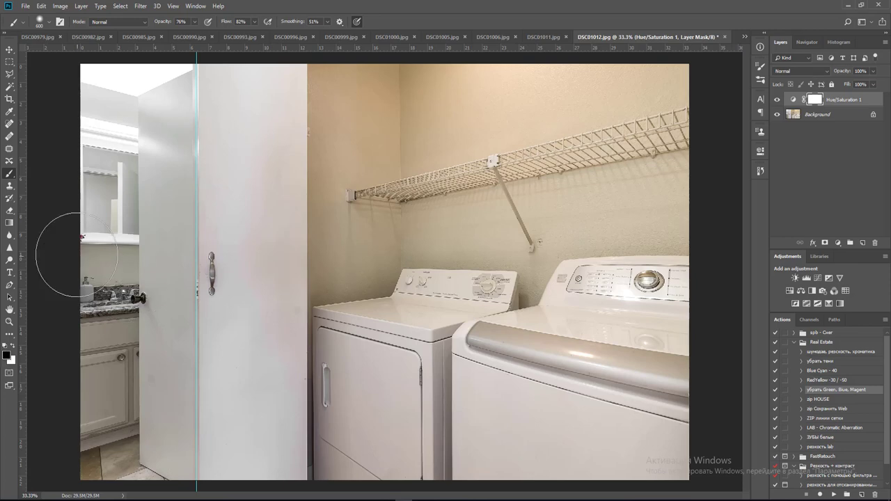
left_click(85, 284)
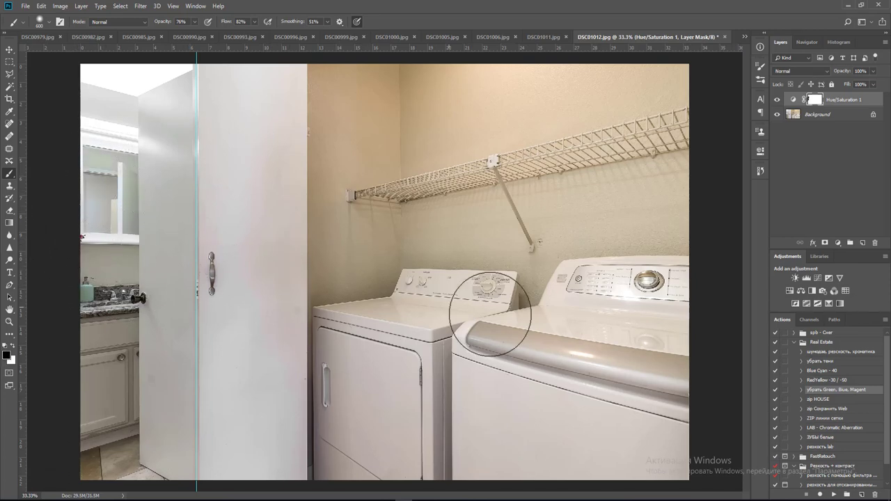
key("ctrl+e")
Save DSC01012.jpg as a JPEG at quality 12 and close it.
key("v")
key("ctrl+s")
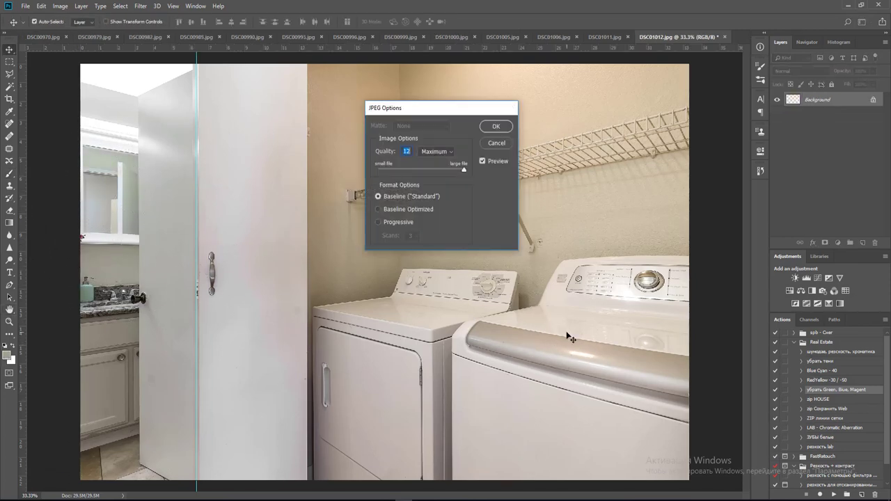
key("Return")
key("ctrl+w")
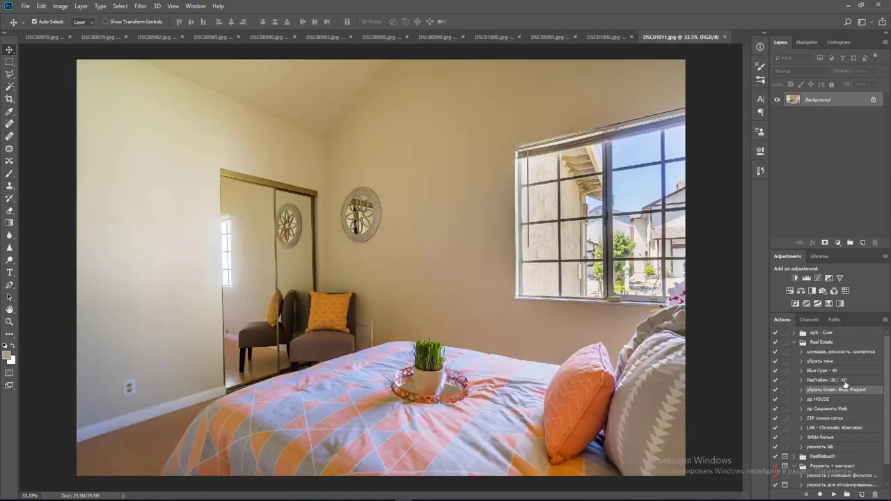
Apply the RedYellow -30 / -50 action to the bedroom photo, mask out the bedding and plant to keep their colors, and flatten.
left_click(843, 380)
left_click(833, 494)
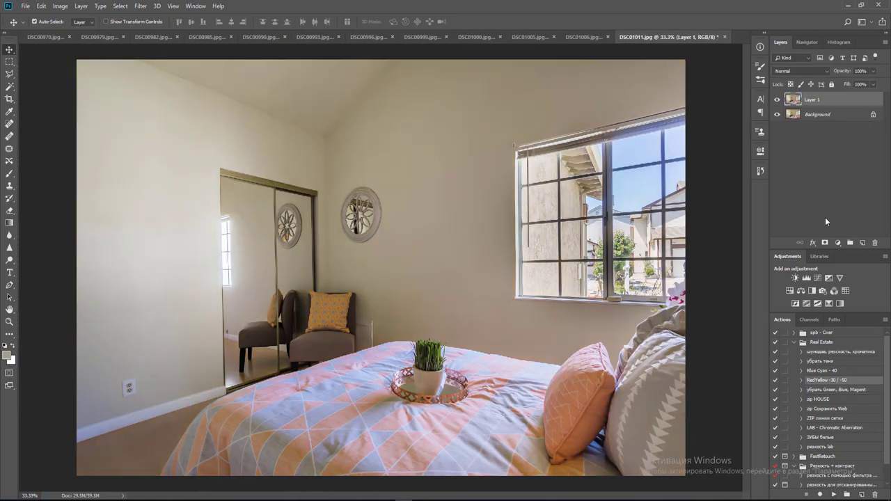
left_click(823, 243)
key("b")
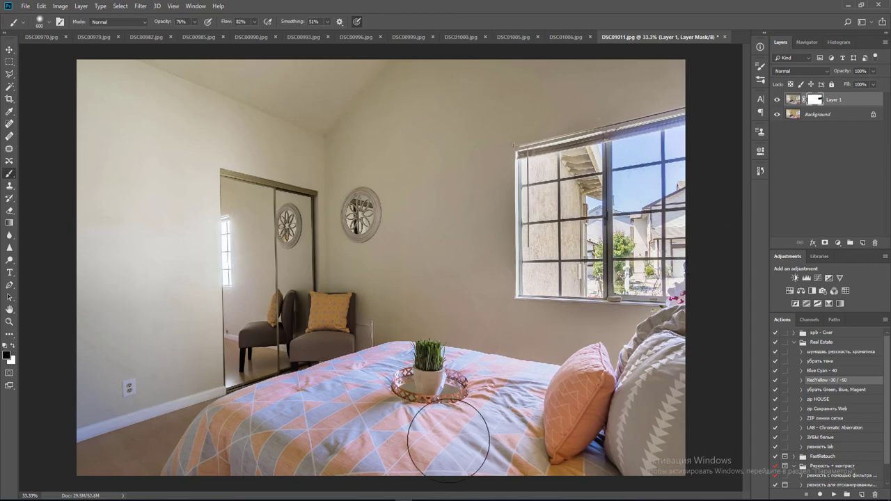
left_click_drag(409, 380, 437, 376)
key("ctrl+shift+e")
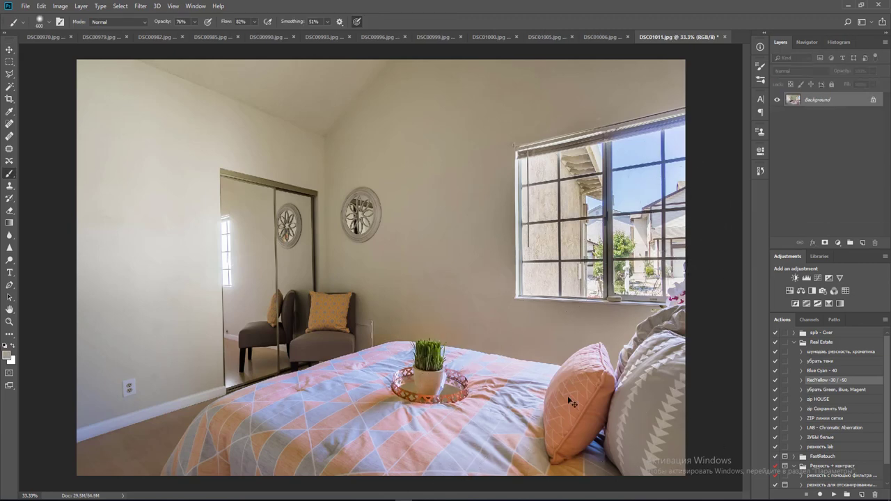
Place a vertical guide at the mirrored closet's edge, skew a duplicated layer's lower-left corner outward to match, and merge it.
key("v")
key("ctrl+r")
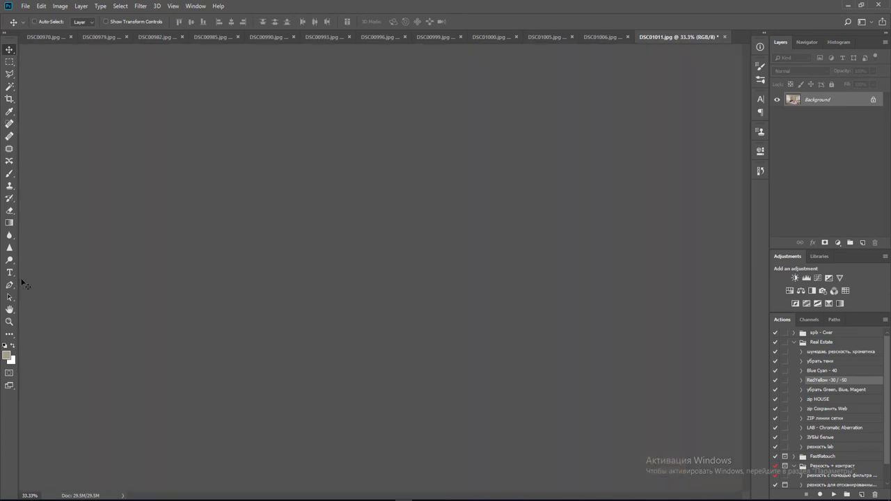
left_click_drag(23, 282, 222, 275)
key("ctrl+j")
key("ctrl+t")
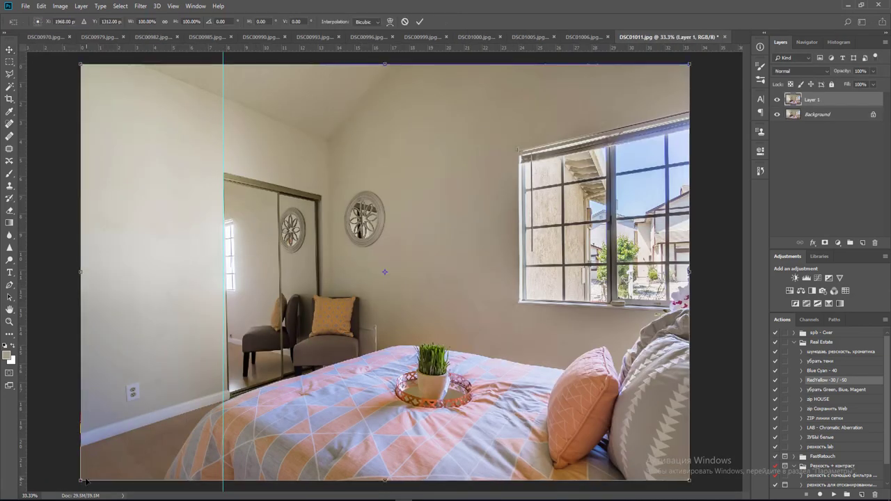
left_click_drag(82, 480, 76, 477)
key("Return")
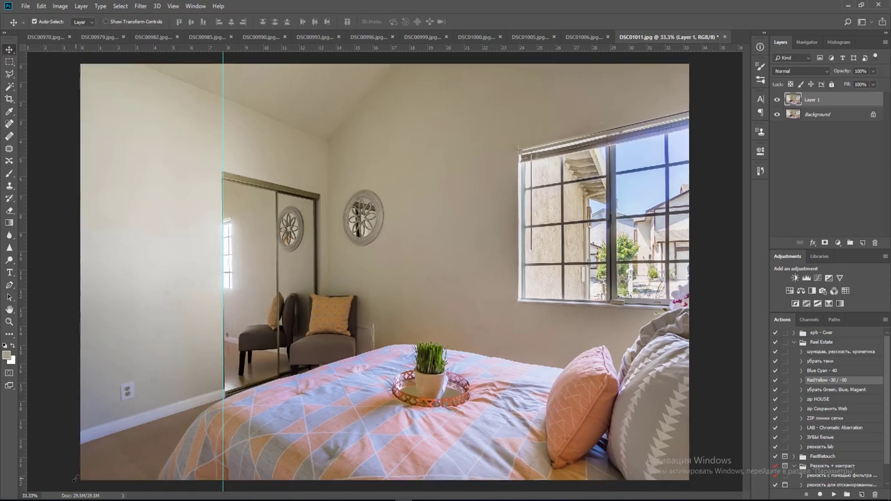
key("ctrl+e")
Place a vertical guide near the window's right-hand bar, skew a duplicated layer's upper-right corner outward to match, and merge it.
left_click_drag(25, 225, 670, 188)
key("ctrl+j")
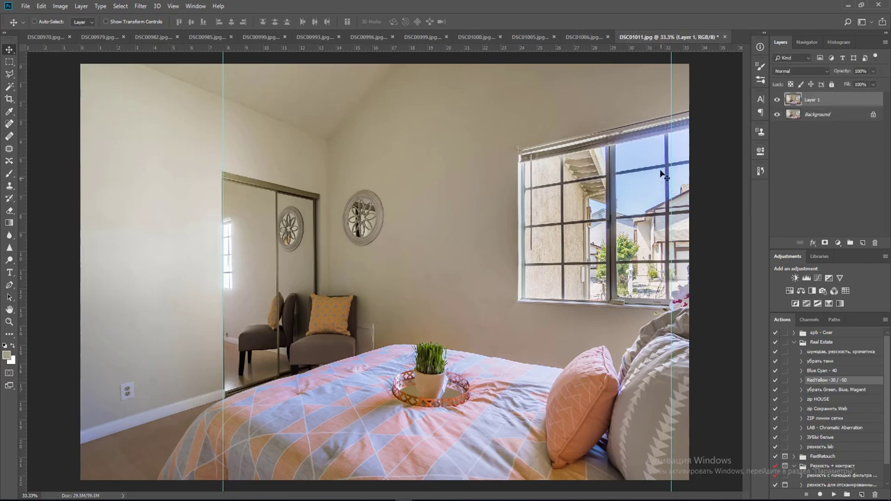
key("ctrl+t")
left_click_drag(691, 65, 694, 66)
key("Return")
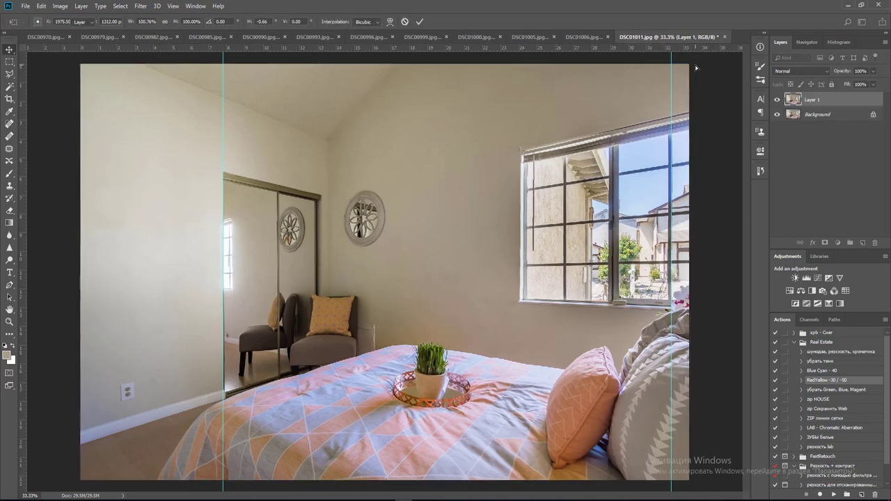
key("ctrl+e")
Brighten the bedroom photo with a Levels adjustment, setting the white input to 245, and merge it into the background.
left_click(806, 278)
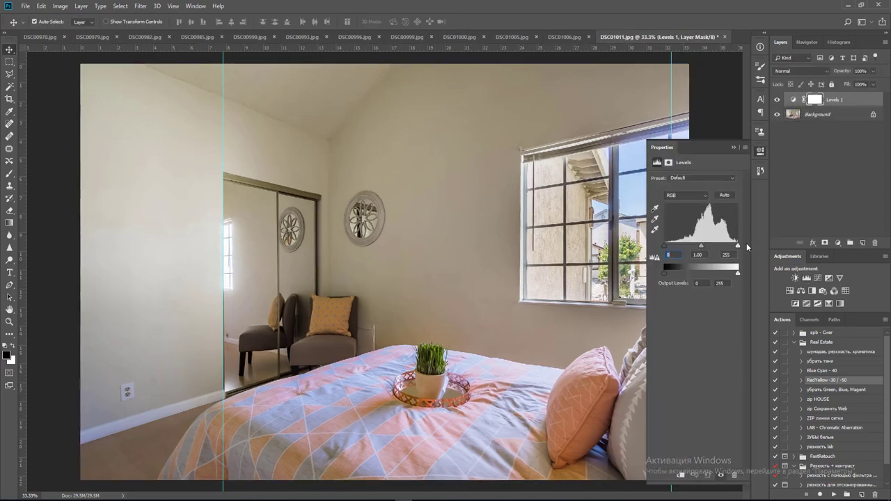
left_click_drag(737, 247, 735, 248)
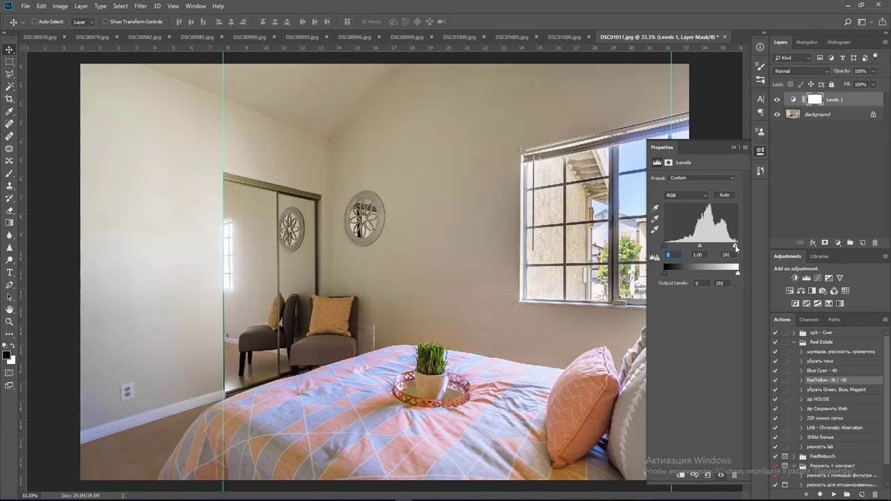
key("ctrl+e")
Lighten the bedroom's ceiling and walls with large Dodge strokes on the midtones at 18% exposure.
key("o")
scroll(390, 193, "down", 2)
mouse_move(217, 158)
left_mouse_down()
mouse_move(461, 129)
mouse_move(585, 100)
left_mouse_up()
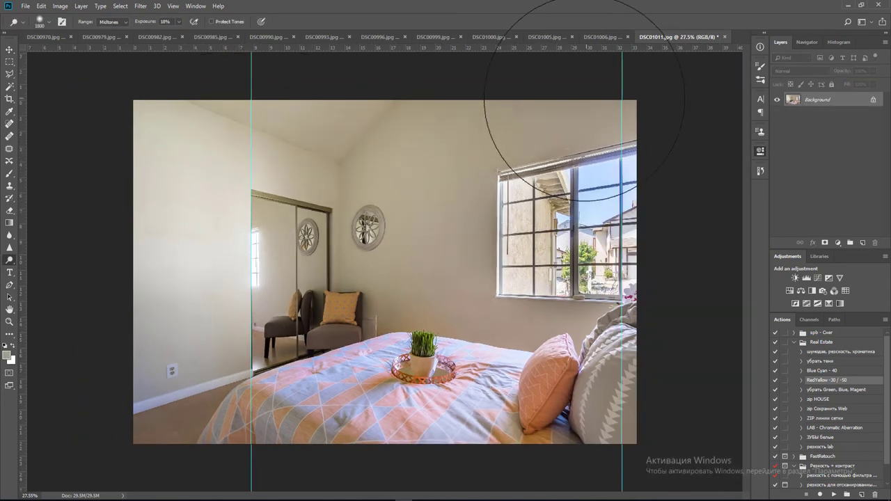
mouse_move(432, 266)
left_mouse_down()
mouse_move(468, 219)
mouse_move(477, 158)
left_mouse_up()
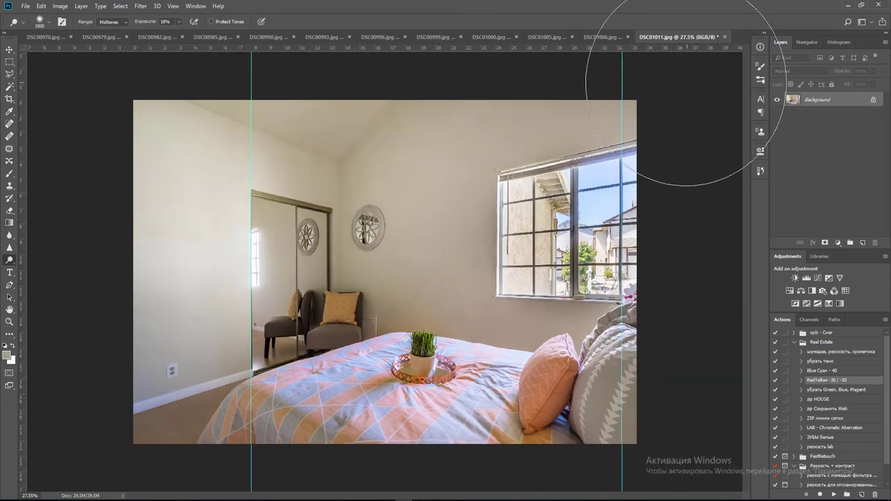
Save DSC01011.jpg as a JPEG and close it.
key("v")
key("ctrl+s")
key("Return")
key("ctrl+w")
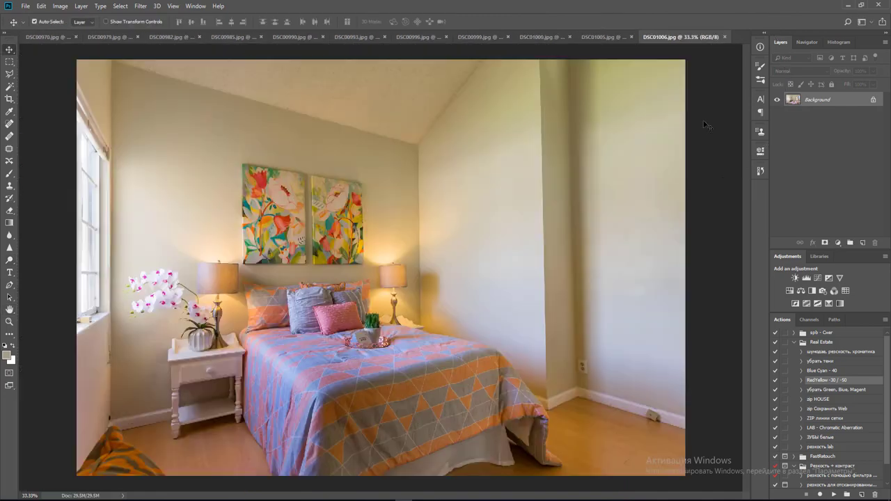
Apply the RedYellow -30 / -50 action to DSC01006.jpg and set the result layer's opacity to 67%.
left_click(833, 494)
left_click(874, 71)
left_click_drag(875, 82, 856, 99)
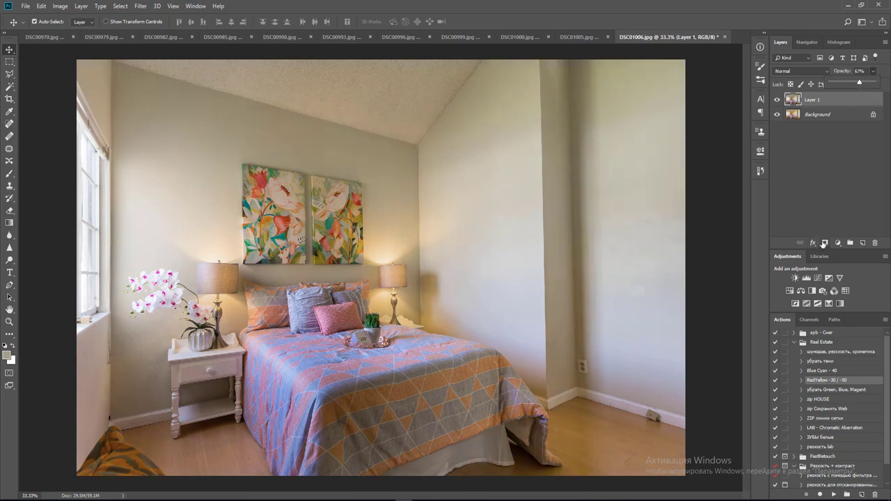
Mask the color-correction layer, paint the bed and floor out of it with a large black brush, and merge it into the background.
left_click(824, 243)
key("b")
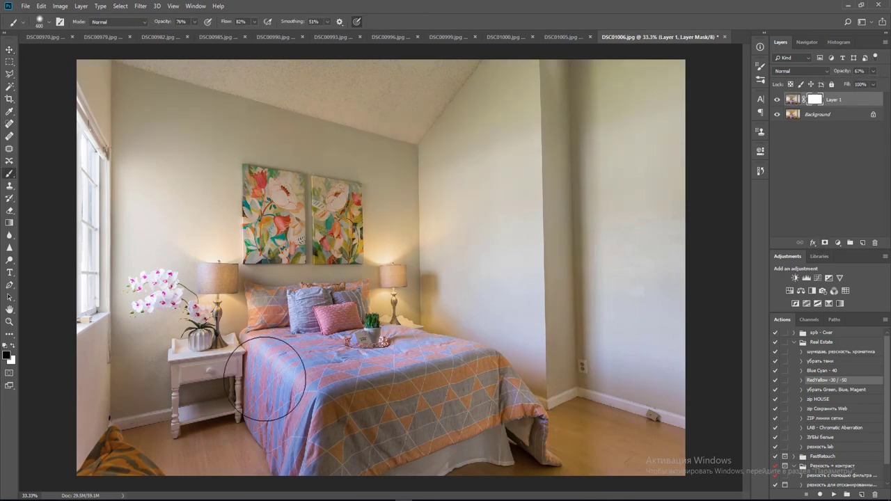
key("bracketright")
mouse_move(202, 384)
left_mouse_down()
mouse_move(296, 380)
mouse_move(457, 426)
left_mouse_up()
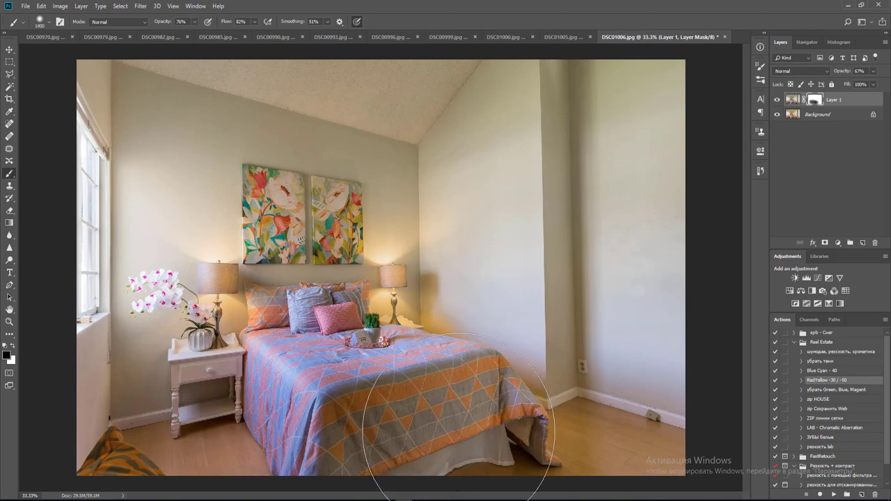
key("ctrl+e")
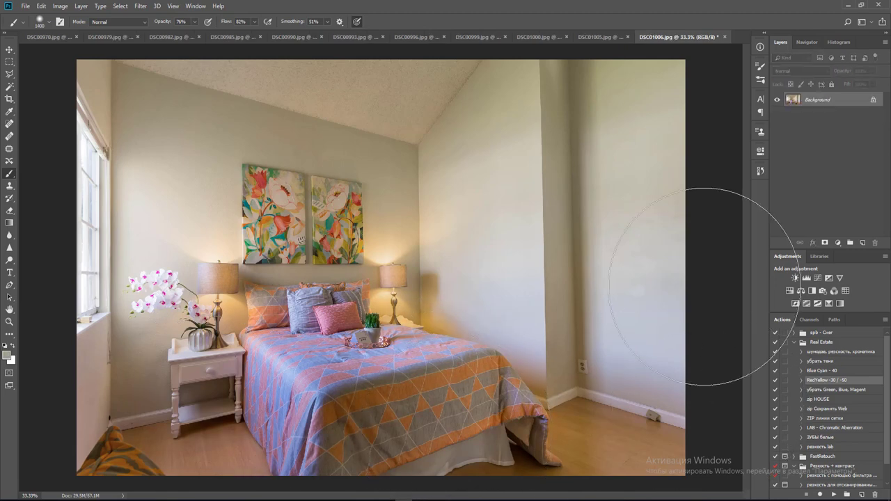
Place a vertical guide beside the window wall's corner, skew a duplicate layer's upper-left corner slightly outward to straighten it, and merge down.
key("v")
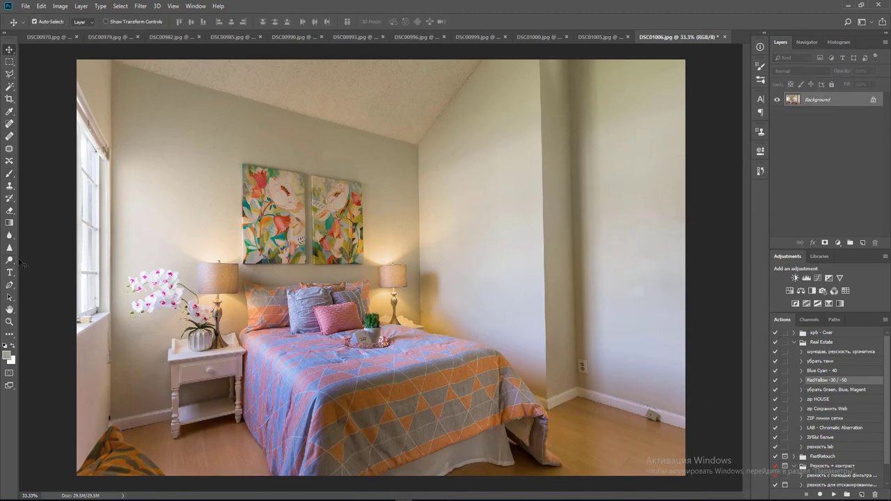
key("ctrl+r")
left_click_drag(22, 258, 111, 259)
key("ctrl+j")
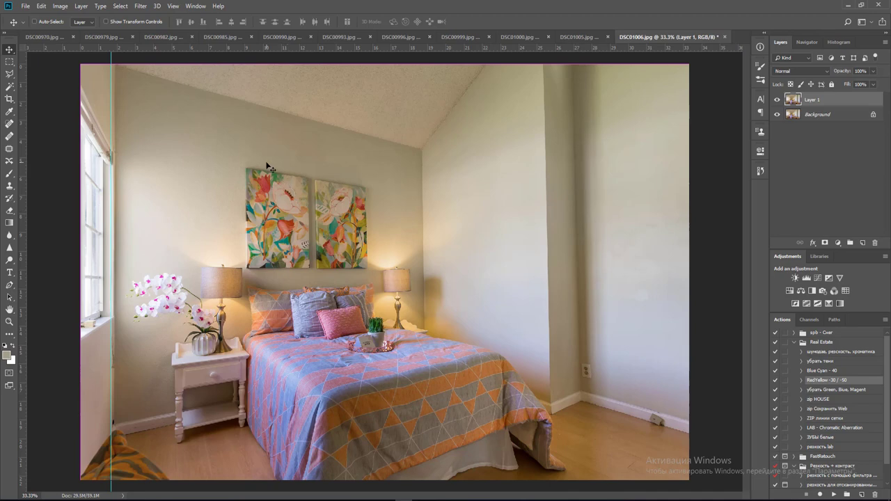
key("ctrl+t")
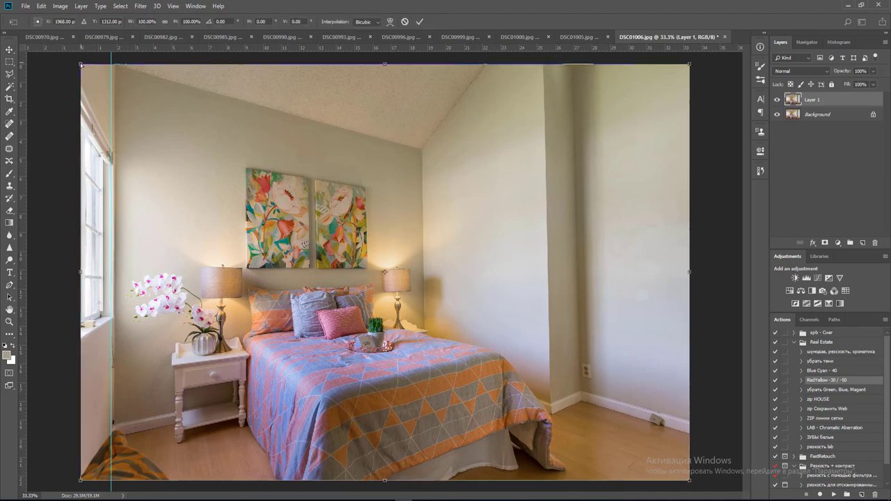
left_click_drag(81, 65, 78, 63)
key("Return")
key("ctrl+e")
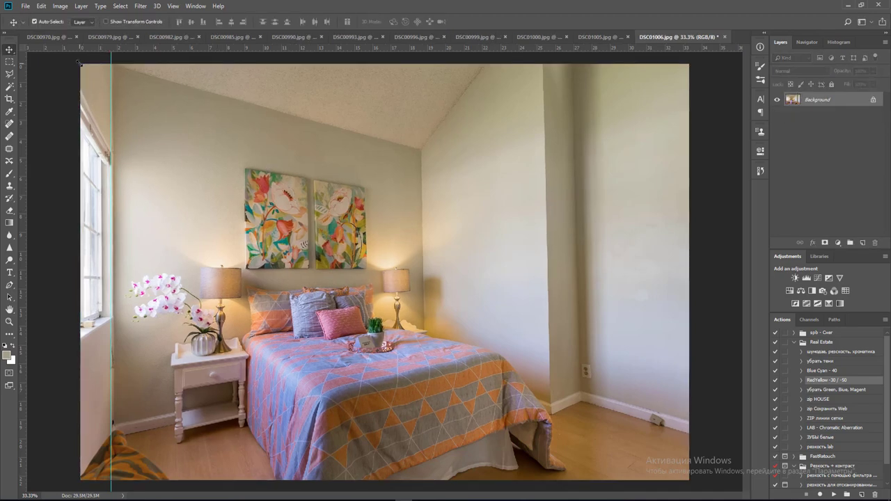
Place a guide at the protruding wall's edge, skew a duplicate layer's upper-right corner outward by -1.51° to align it, and merge all layers.
key("ctrl+j")
left_click_drag(21, 231, 552, 194)
key("ctrl+j")
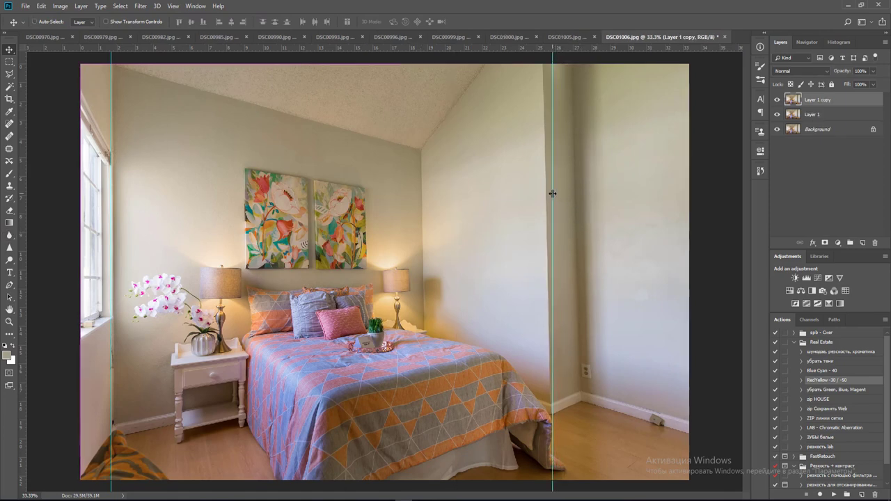
key("ctrl+t")
left_click_drag(686, 68, 701, 65)
key("Return")
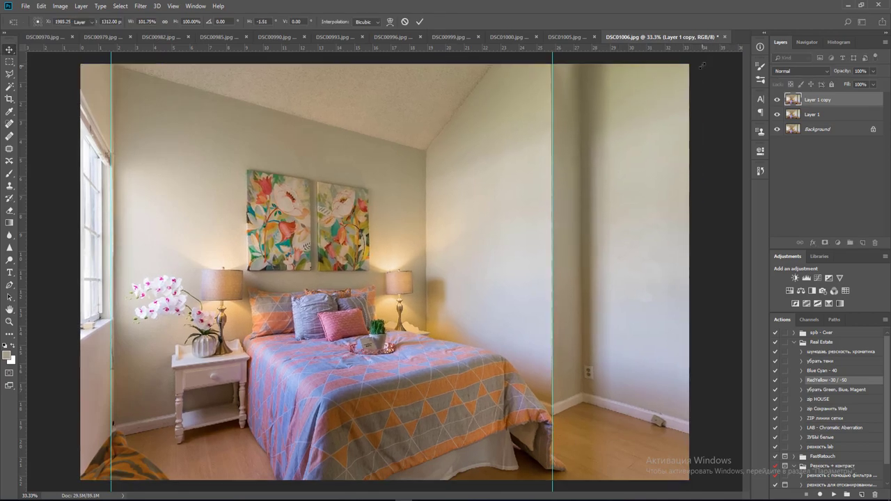
key("ctrl+shift+e")
Brighten the bedroom photo with a Levels adjustment by lowering the white input slightly, and merge it into the background.
left_click(805, 278)
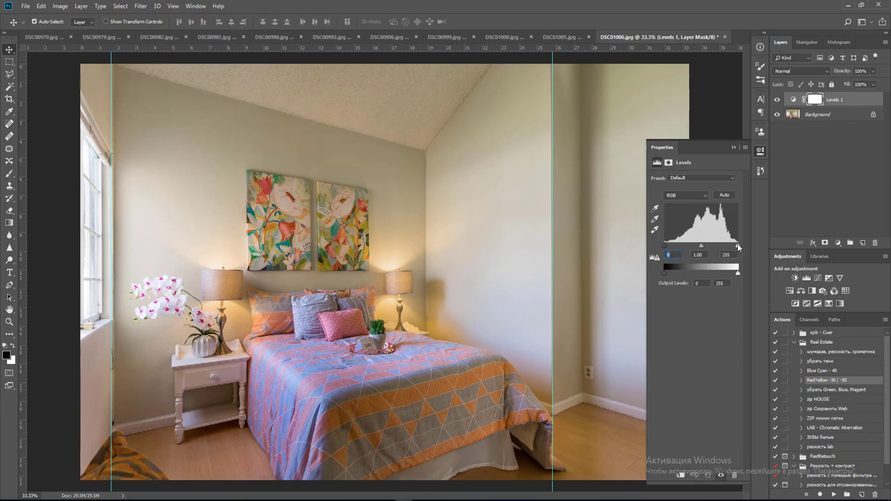
left_click_drag(737, 246, 734, 247)
key("ctrl+shift+e")
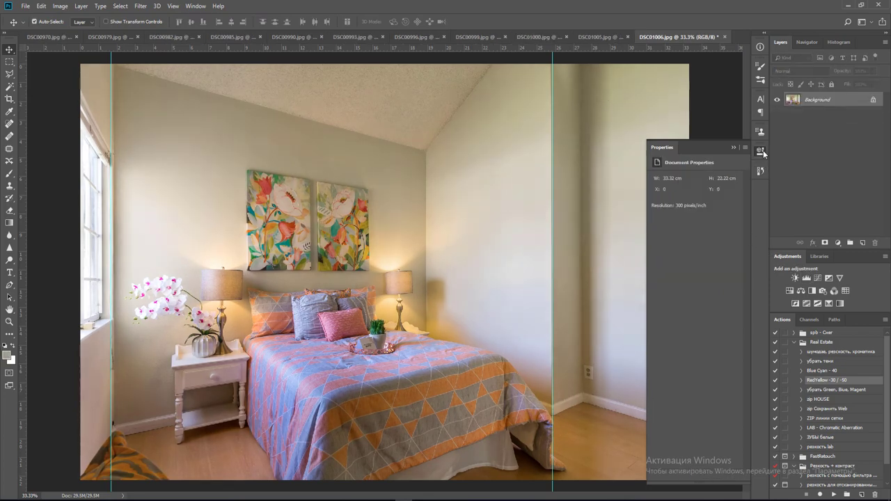
left_click(762, 153)
Lighten the bedroom's ceiling and walls with large Dodge strokes.
key("o")
scroll(371, 159, "down", 3)
mouse_move(215, 130)
left_mouse_down()
mouse_move(517, 135)
mouse_move(624, 123)
mouse_move(597, 244)
mouse_move(580, 108)
mouse_move(431, 197)
mouse_move(241, 144)
mouse_move(162, 109)
left_mouse_up()
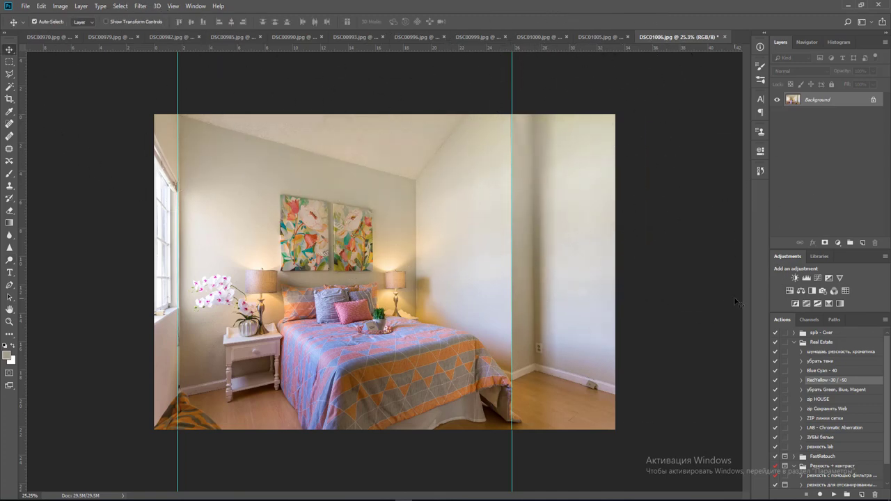
Save DSC01006.jpg as a JPEG and close it.
key("ctrl+w")
key("Return")
key("Return")
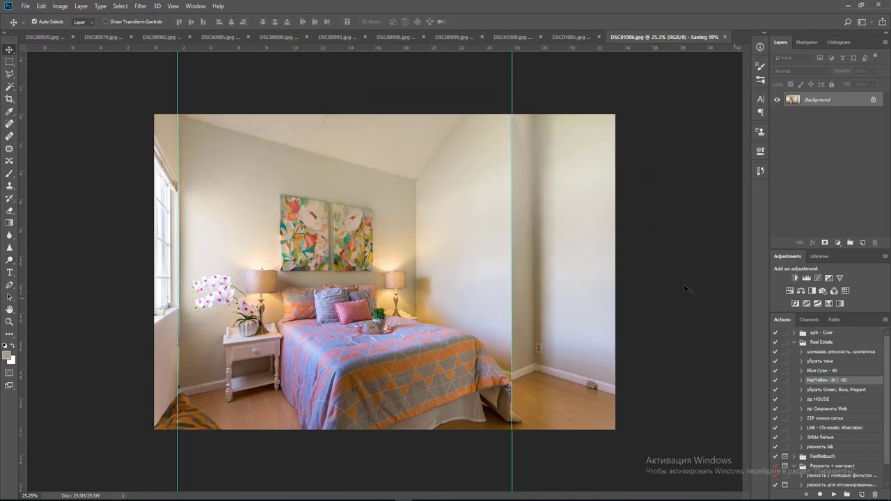
Apply the RedYellow -30 / -50 action to DSC01005.jpg, set the result layer to 75% opacity, and add a layer mask.
left_click(833, 494)
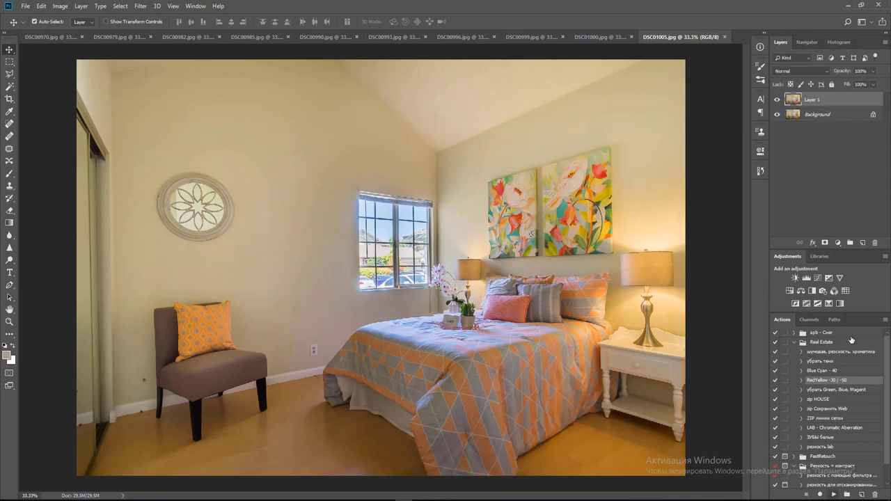
left_click(825, 243)
key("b")
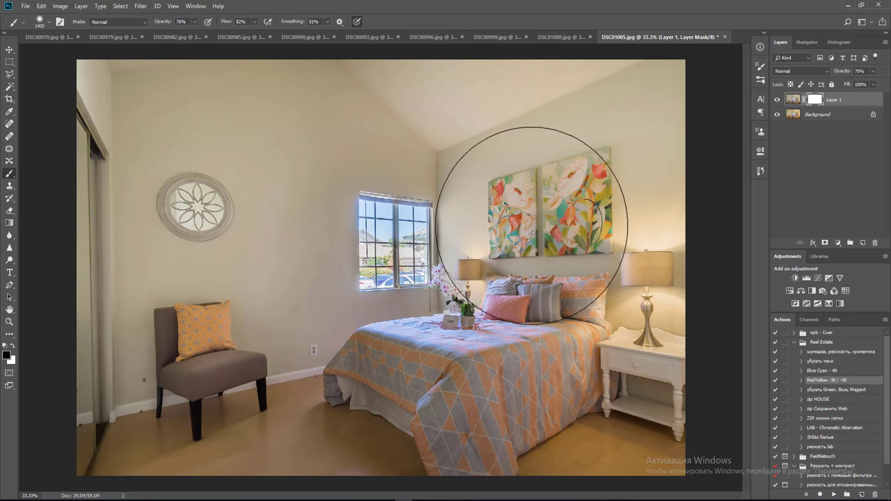
Paint black on the mask over the wall paintings, bed and floor to restore their original color, and merge the layers.
key("bracketleft")
key("bracketleft")
key("bracketleft")
key("bracketleft")
key("bracketleft")
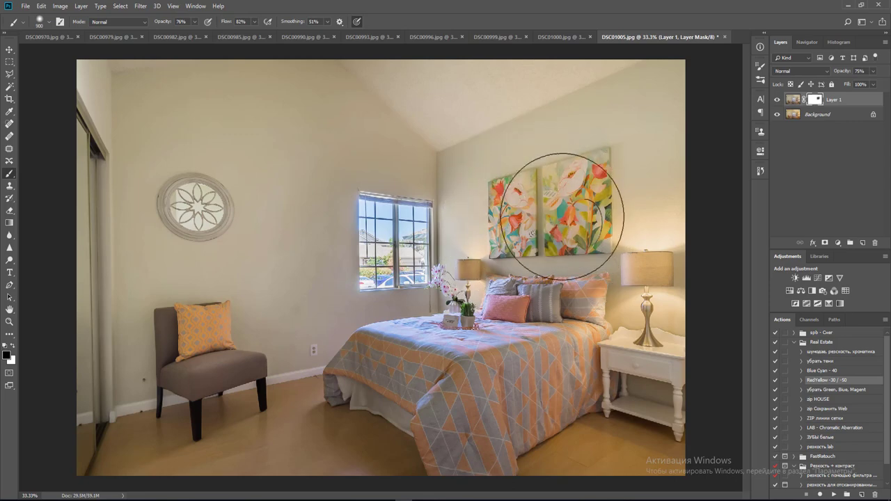
mouse_move(452, 391)
left_mouse_down()
mouse_move(417, 358)
mouse_move(622, 423)
mouse_move(671, 477)
left_mouse_up()
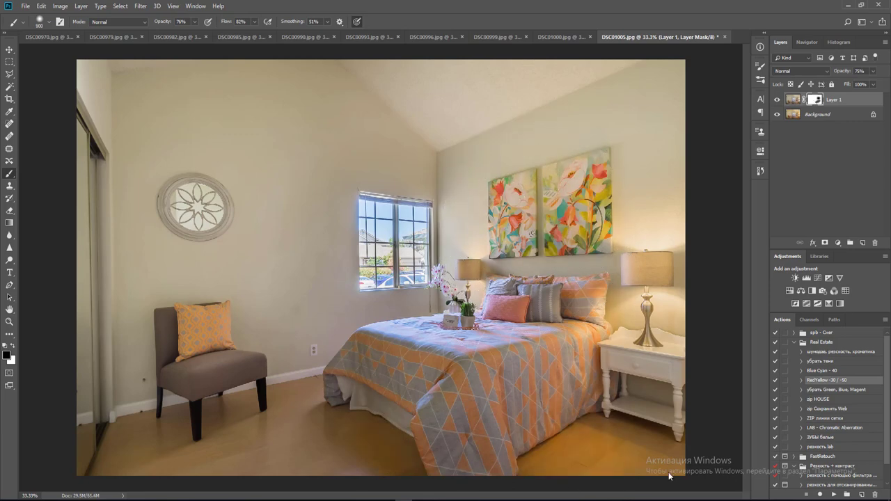
key("bracketleft")
mouse_move(327, 444)
left_mouse_down()
mouse_move(165, 430)
mouse_move(208, 354)
mouse_move(205, 411)
mouse_move(233, 426)
mouse_move(158, 450)
mouse_move(323, 419)
mouse_move(414, 431)
left_mouse_up()
key("ctrl+shift+e")
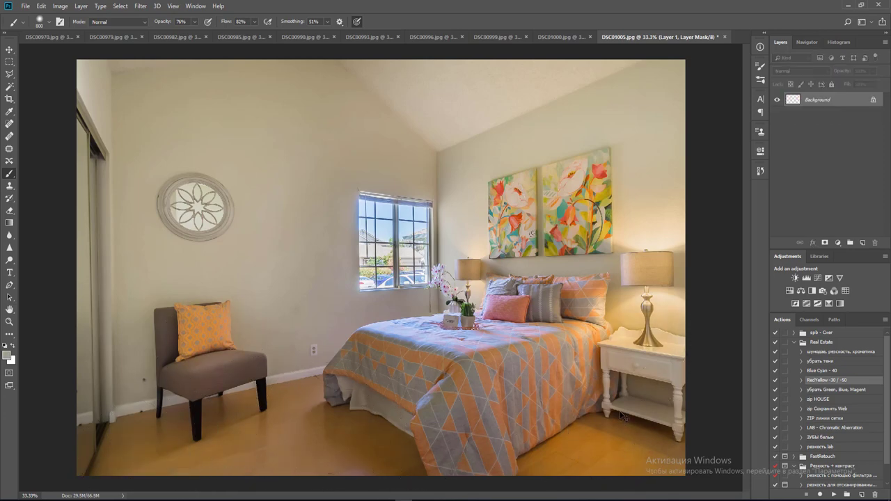
Place a guide at the closet's edge, skew a duplicate layer's lower-left corner outward by -1.44° to straighten it, and merge down.
key("v")
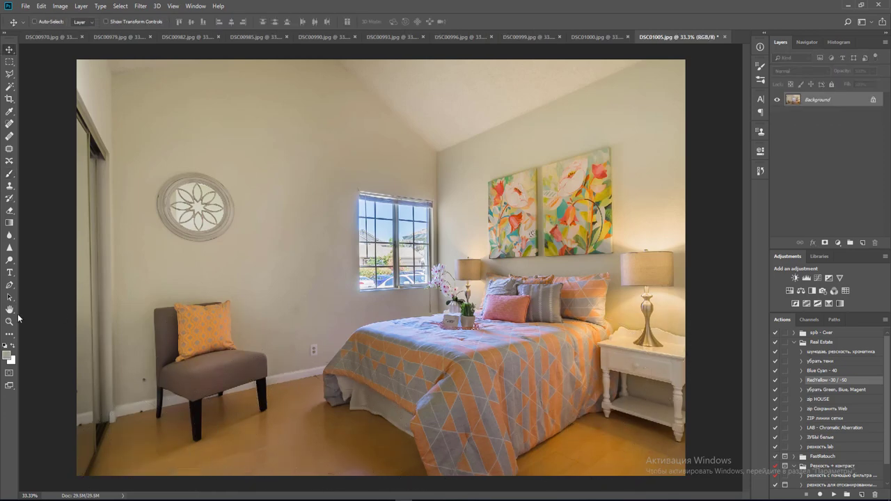
key("ctrl+r")
left_click_drag(24, 310, 90, 298)
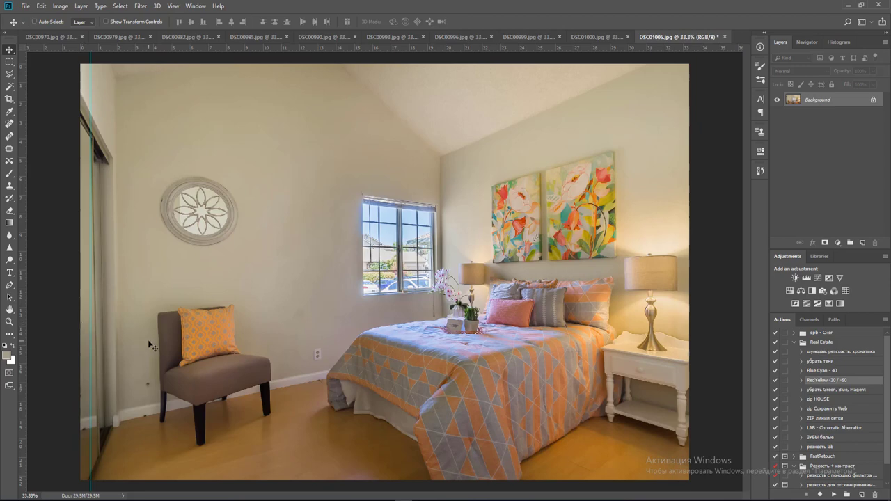
key("ctrl+j")
key("ctrl+t")
left_click_drag(81, 481, 66, 483)
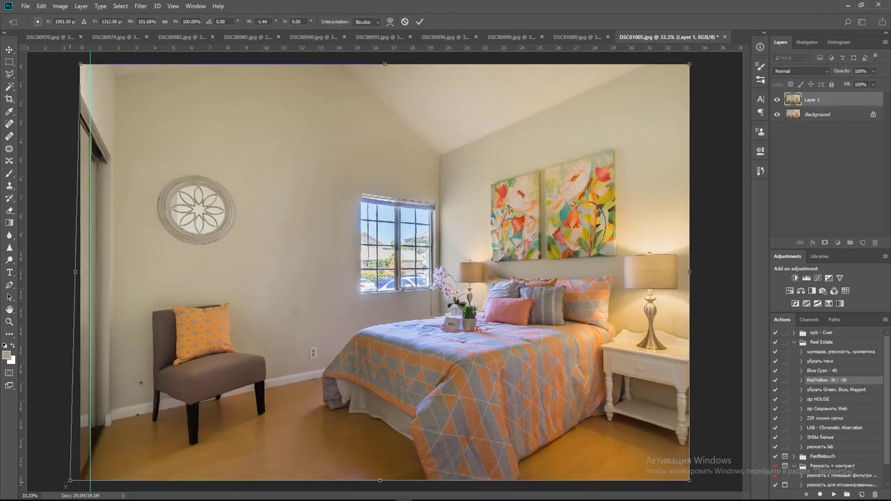
key("Return")
key("ctrl+e")
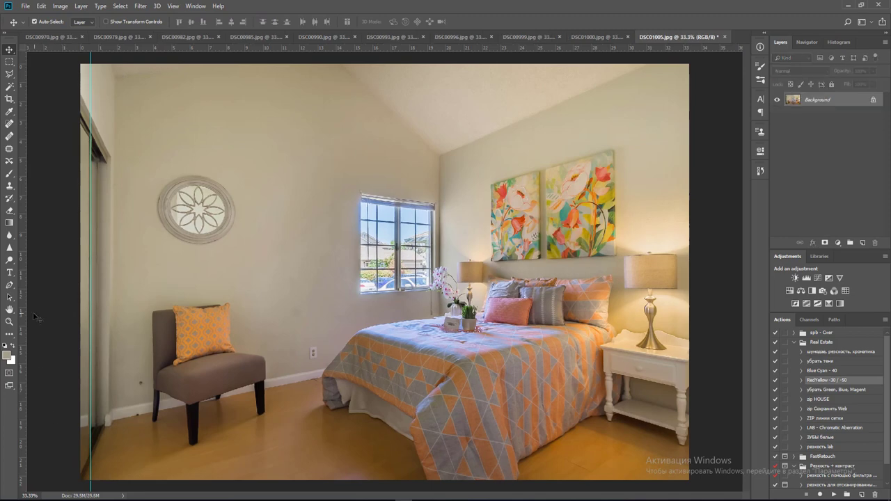
Place a guide at the larger painting's outer edge, skew a duplicate layer's upper-right corner outward by -0.98°, and merge down.
left_click_drag(24, 316, 616, 256)
key("ctrl+j")
key("ctrl+t")
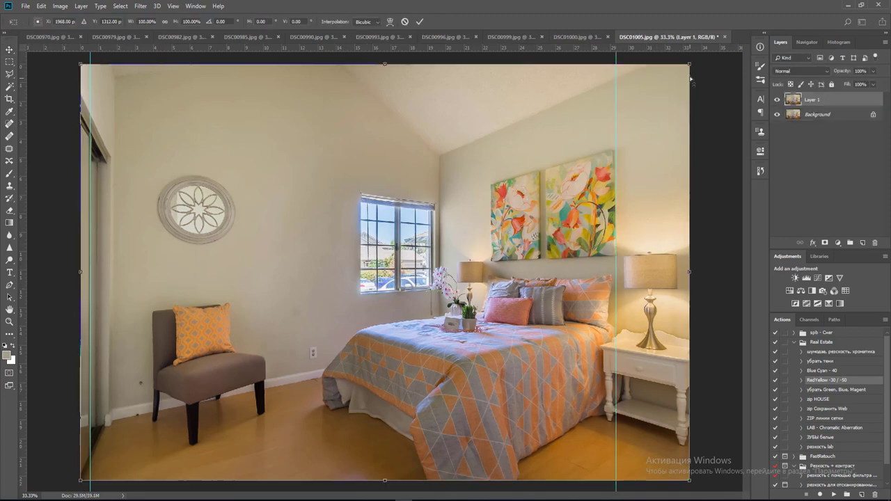
left_click_drag(689, 65, 697, 63)
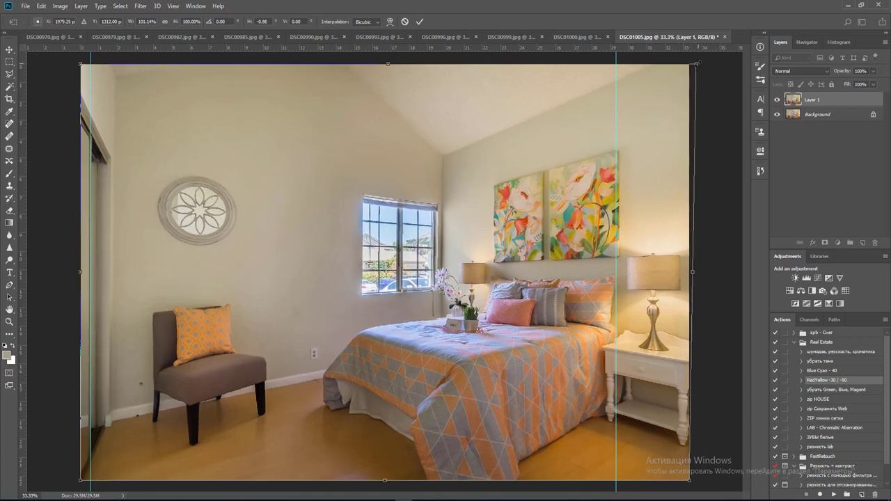
key("Return")
key("ctrl+e")
Save DSC01005.jpg as a JPEG and close it.
key("ctrl+w")
key("Return")
key("Return")
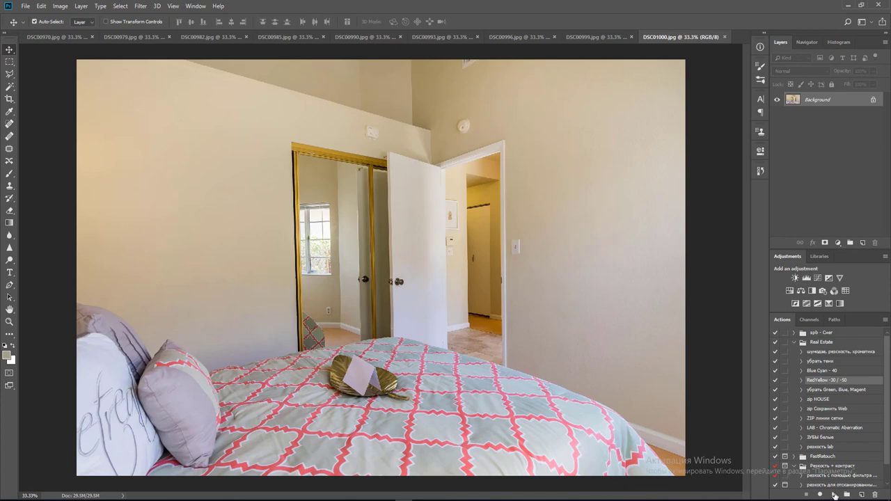
Apply the RedYellow -30 / -50 action to DSC01000.jpg, set the result layer's opacity to about 71%, and merge it down.
left_click(834, 494)
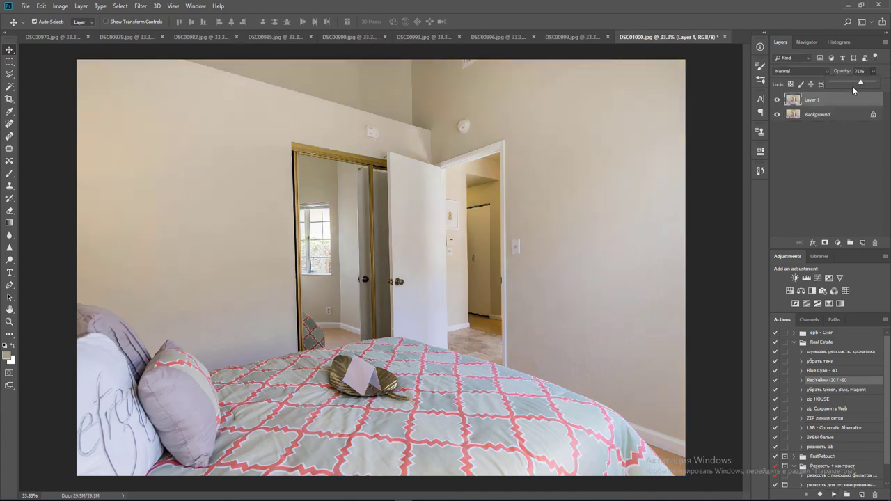
key("ctrl+e")
Place guides at the mirrored closet and door frame, skew a duplicate layer's lower-left corner outward by -2.68°, and merge down.
key("ctrl+r")
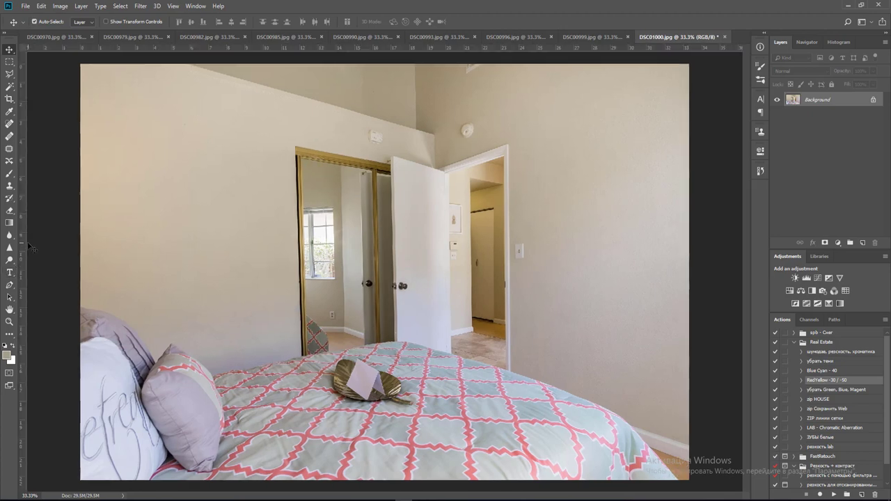
left_click_drag(22, 247, 292, 247)
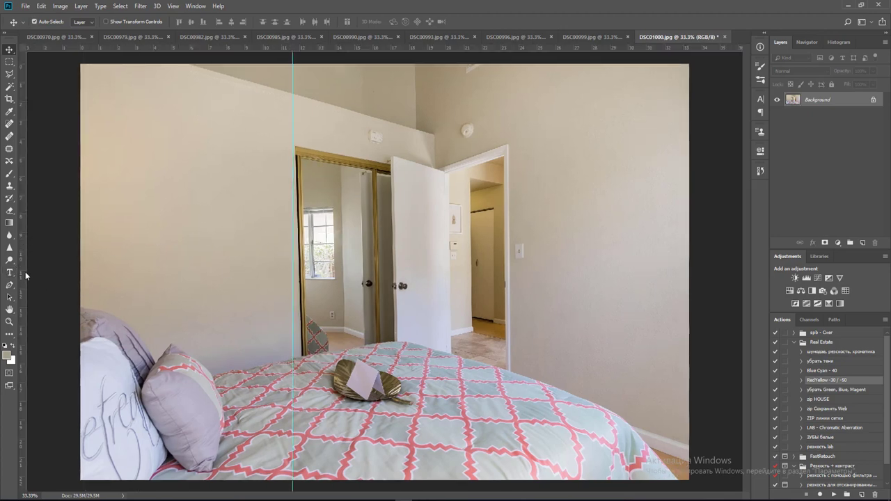
left_click_drag(25, 276, 509, 266)
key("ctrl+j")
key("ctrl+t")
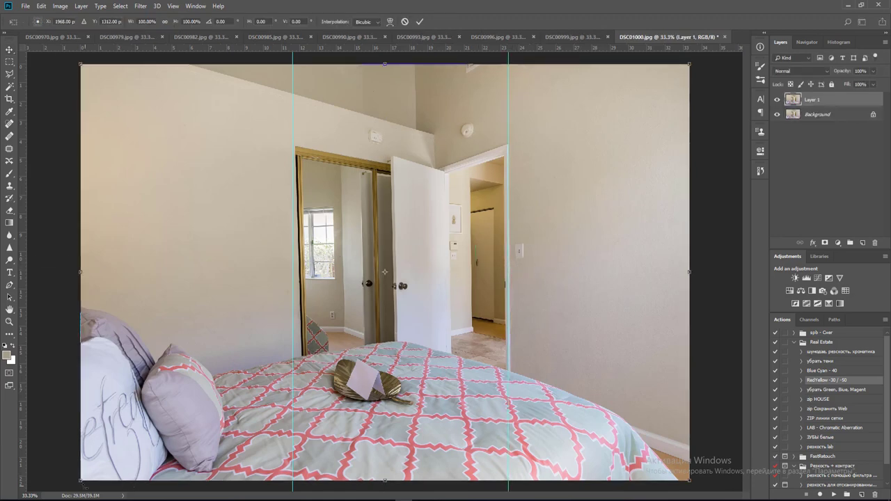
left_click_drag(82, 482, 62, 480)
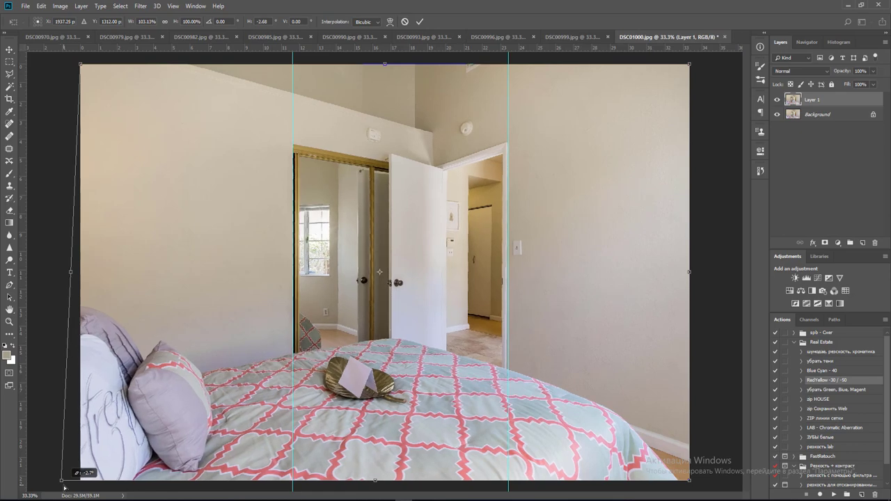
key("Return")
key("ctrl+e")
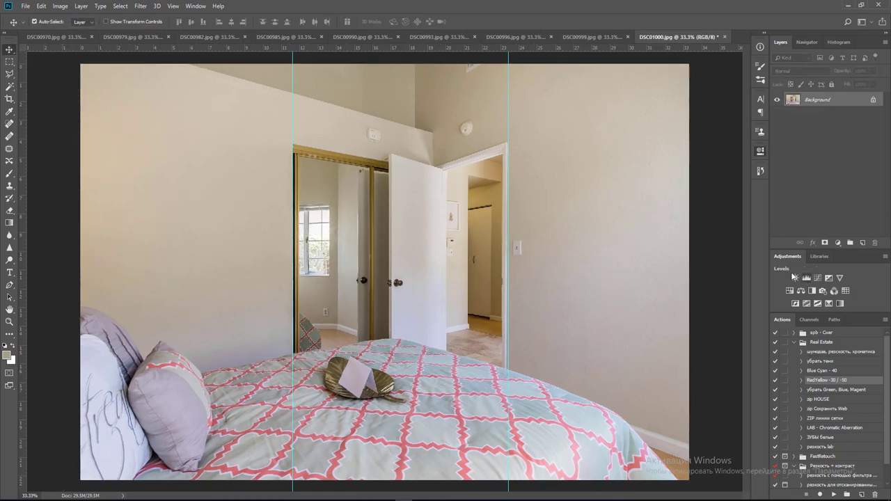
Brighten the photo with a Levels adjustment, setting the white input to 242, and merge it into the background.
left_click(793, 276)
left_click_drag(735, 246, 735, 247)
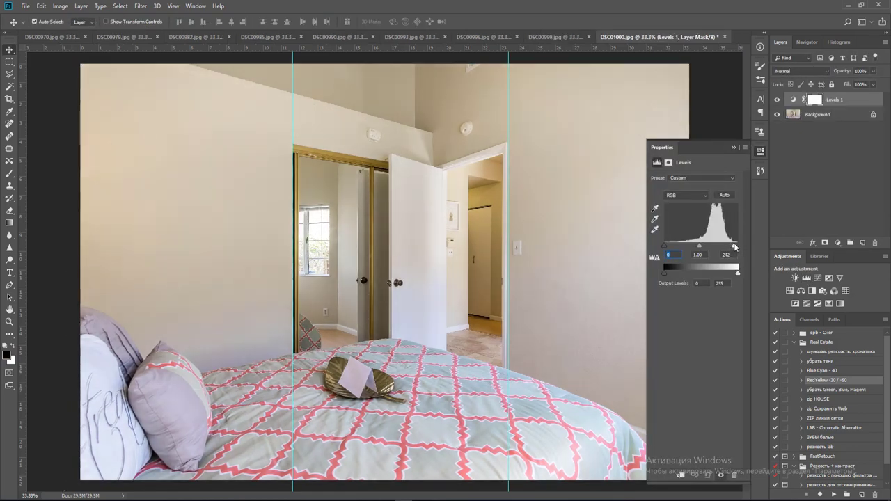
key("ctrl+e")
left_click(760, 152)
Save DSC01000.jpg as a JPEG at quality 12 and close it.
key("ctrl+w")
key("Return")
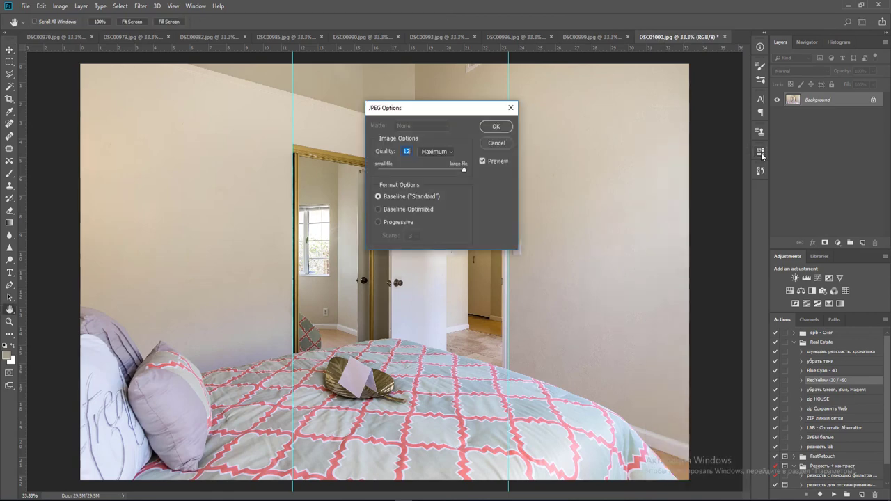
key("Return")
key("ctrl+w")
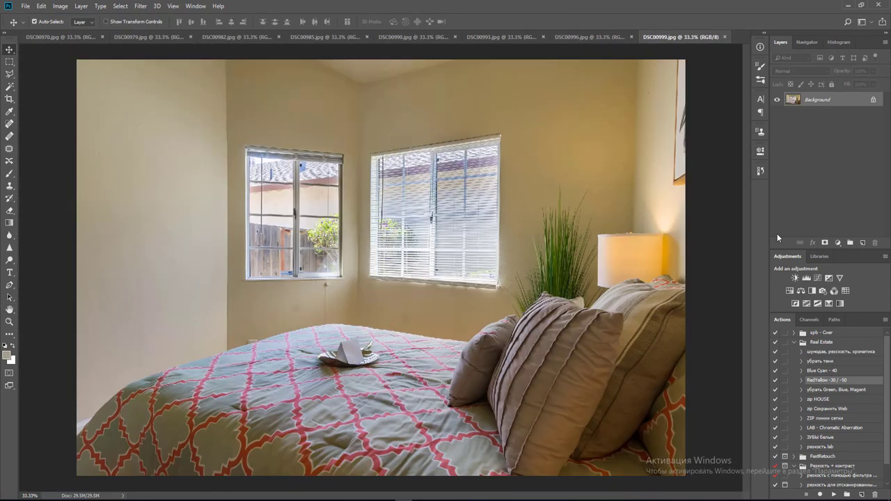
Apply the RedYellow -30 / -50 action to DSC00999.jpg, merge it at reduced opacity, and add a Levels adjustment with white input 233.
left_click(832, 494)
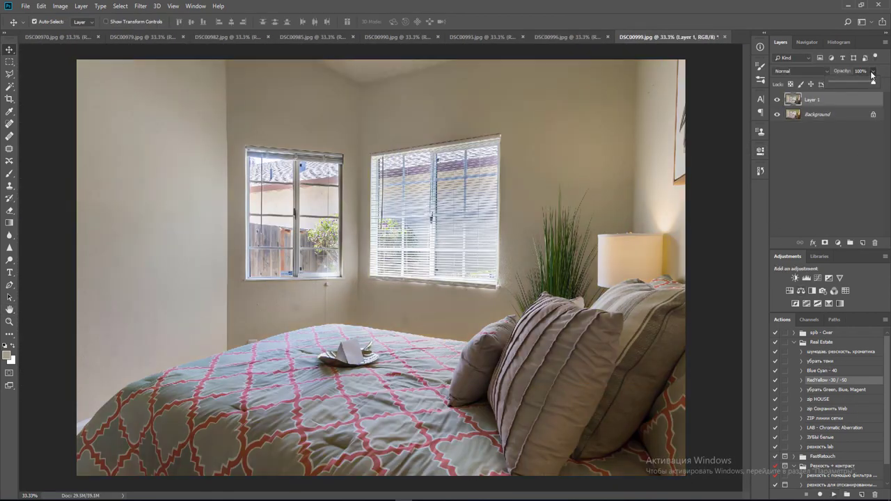
key("ctrl+shift+e")
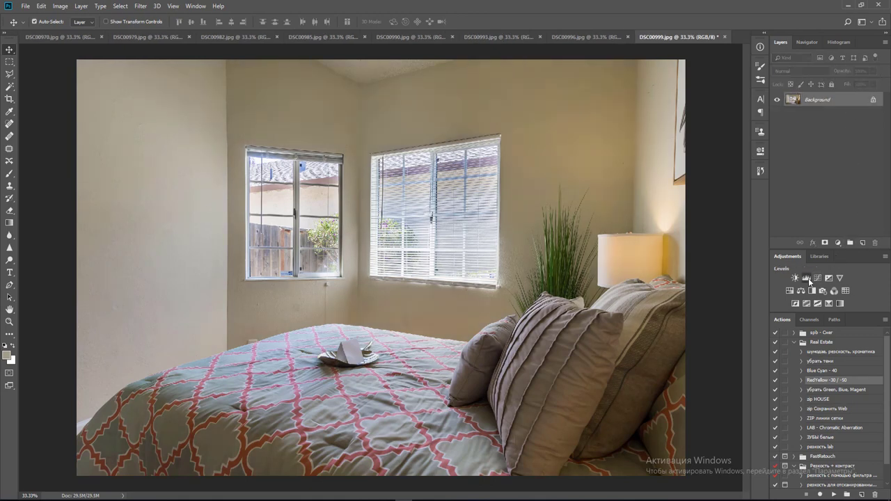
left_click(807, 279)
left_click_drag(738, 246, 730, 246)
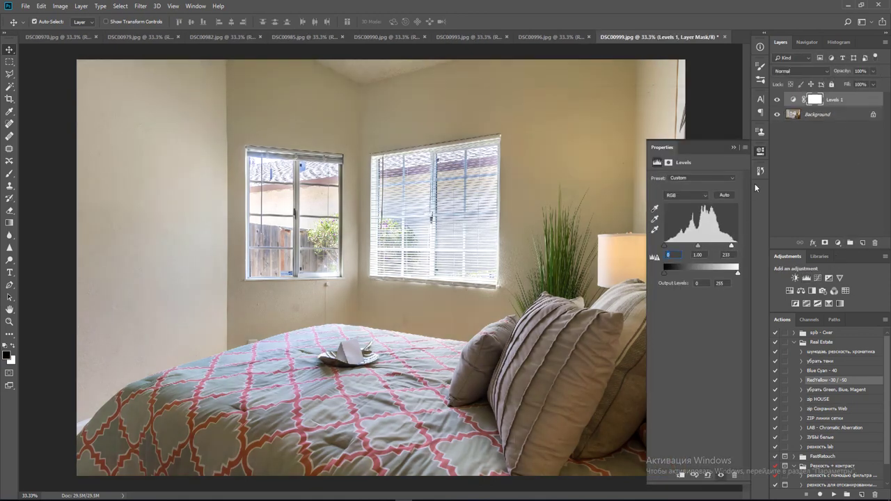
left_click(761, 152)
Mask the Levels brightening off both windows with a soft black brush and merge the adjustment into the background.
key("b")
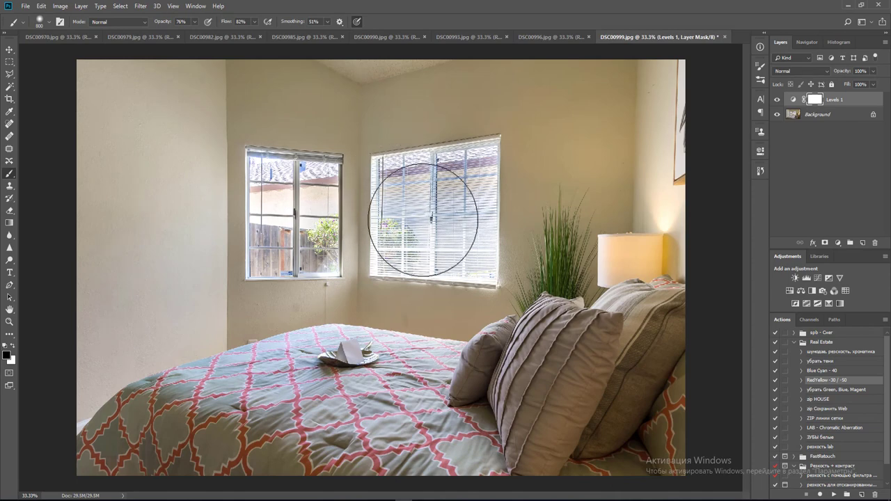
mouse_move(431, 243)
left_mouse_down()
mouse_move(455, 245)
mouse_move(408, 237)
left_mouse_up()
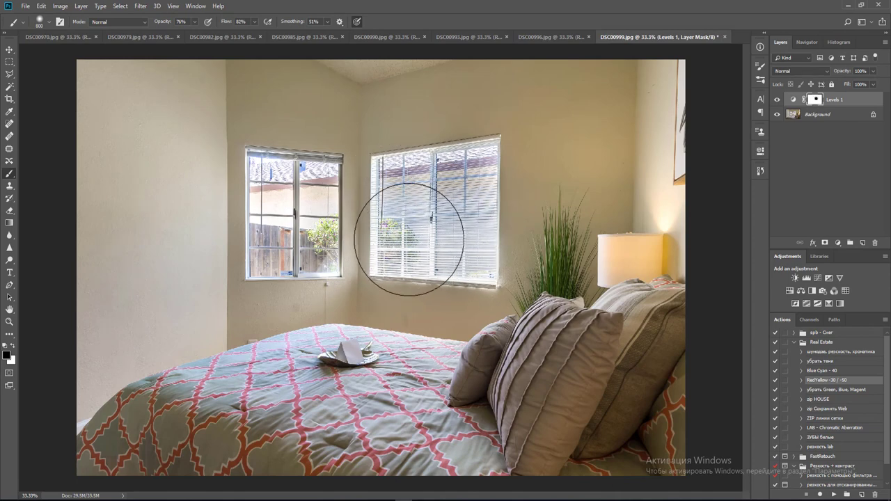
mouse_move(284, 188)
left_mouse_down()
mouse_move(286, 237)
mouse_move(300, 224)
left_mouse_up()
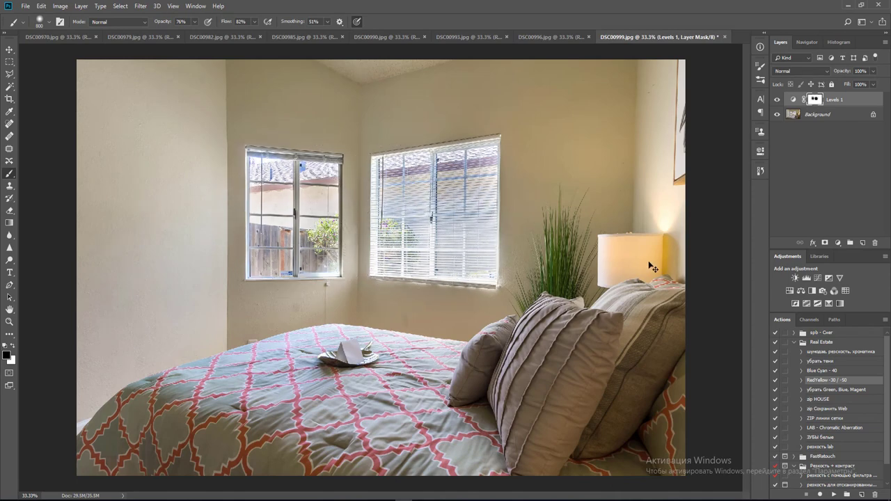
key("ctrl+e")
Place vertical guides at the two outer wall corners, skew a duplicate layer's lower-right corner outward by about 2.9°, and merge down.
key("v")
key("ctrl+r")
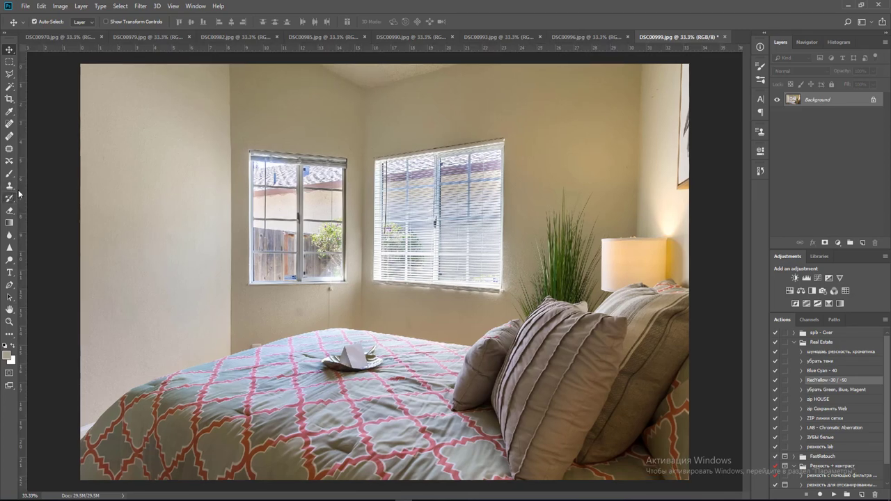
left_click_drag(30, 192, 228, 210)
left_click_drag(21, 203, 645, 243)
key("ctrl+j")
key("ctrl+t")
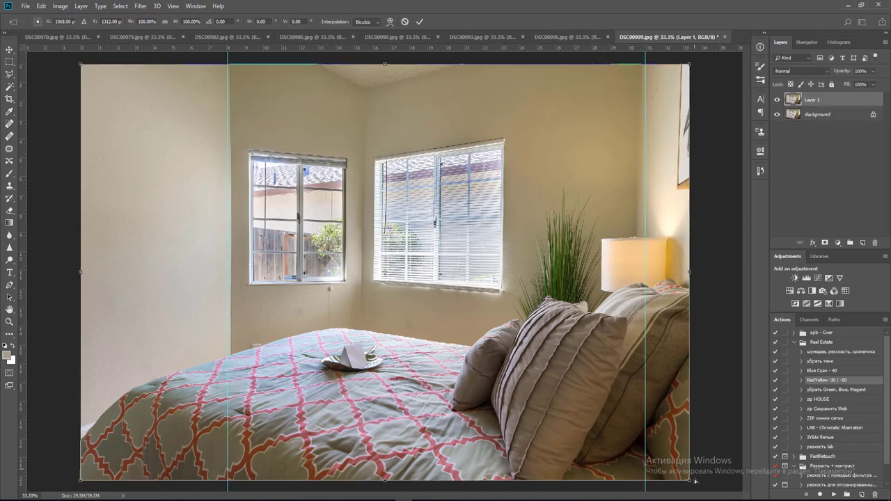
left_click_drag(692, 486, 711, 483)
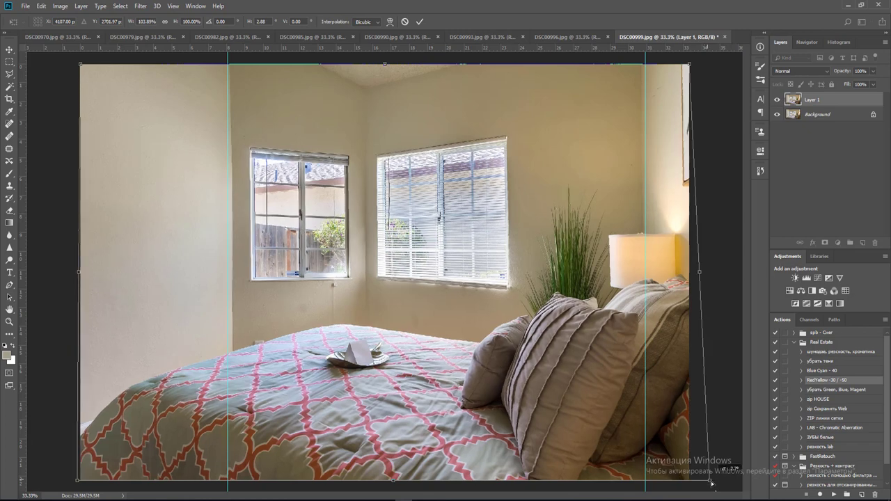
key("Return")
key("ctrl+e")
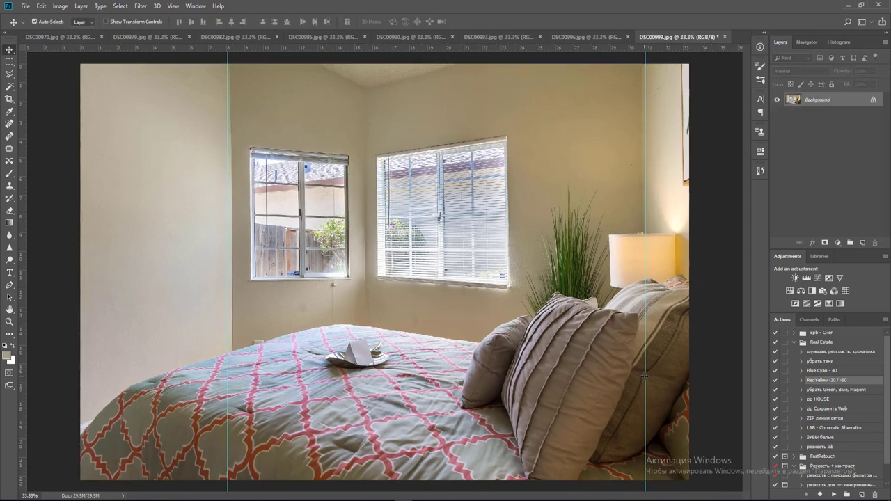
Skew another duplicate layer's lower-left corner outward by about -0.5° to straighten the left wall corner, and merge down.
key("ctrl+j")
key("ctrl+t")
left_click_drag(80, 485, 79, 487)
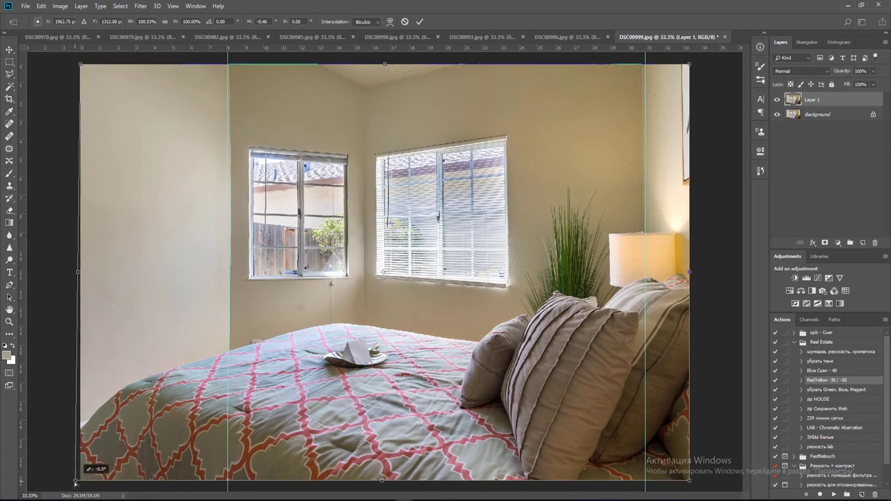
key("Return")
key("ctrl+e")
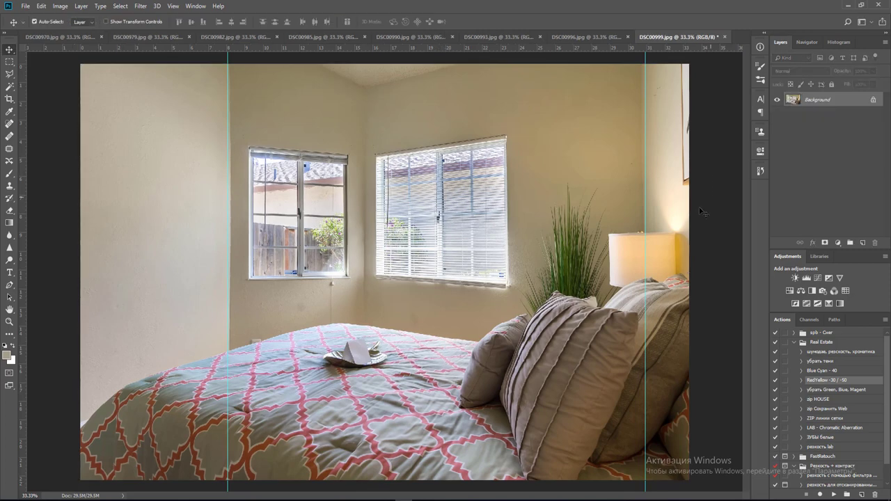
Lighten the upper walls around the windows with the Dodge tool, using Midtones at 18% exposure.
key("o")
scroll(458, 169, "down", 2)
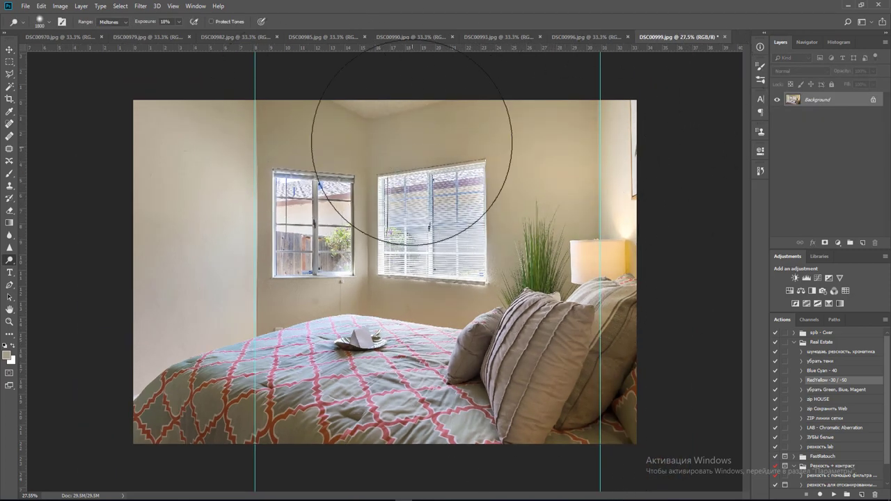
key("v")
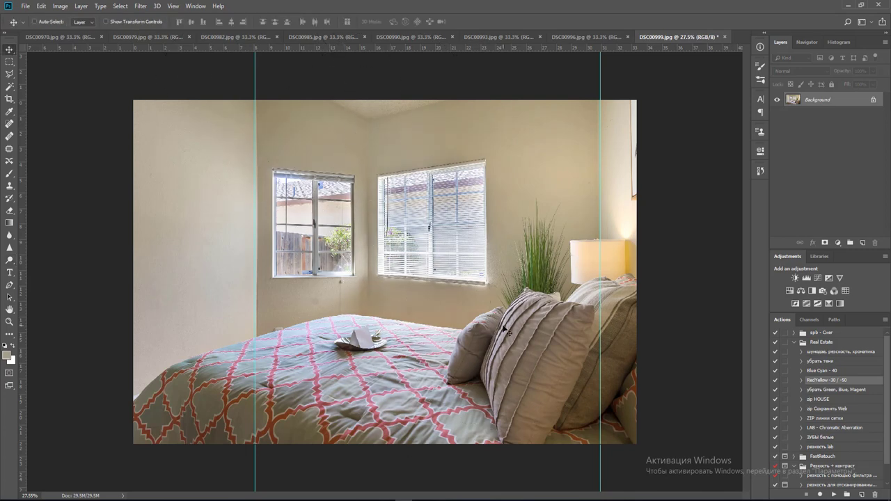
Save DSC00999.jpg as a JPEG and close it.
key("ctrl+w")
key("Return")
key("Return")
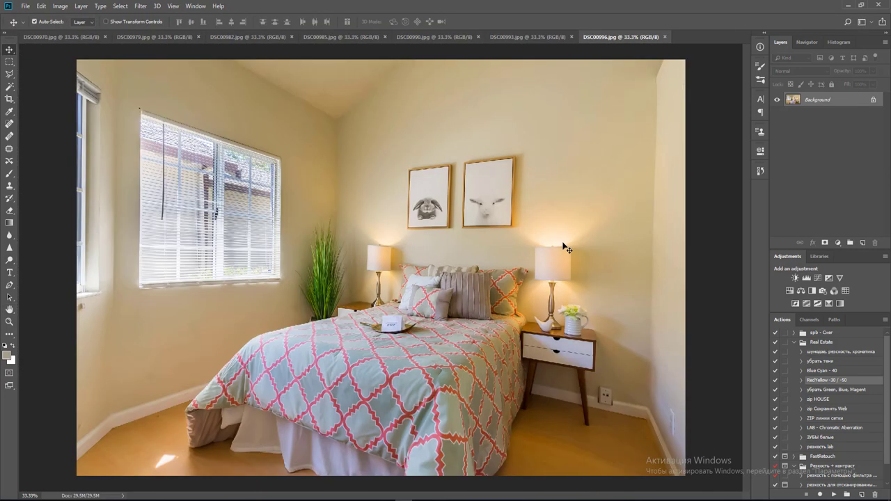
Apply the RedYellow -30 / -50 action to DSC00996.jpg, merge it down, and add a Levels adjustment with white input 234.
left_click(834, 494)
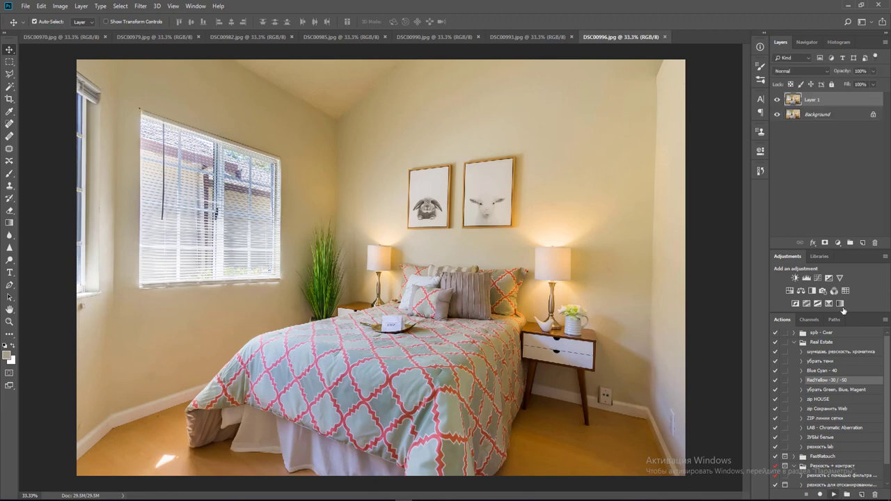
left_click(830, 145)
key("ctrl+e")
left_click(806, 278)
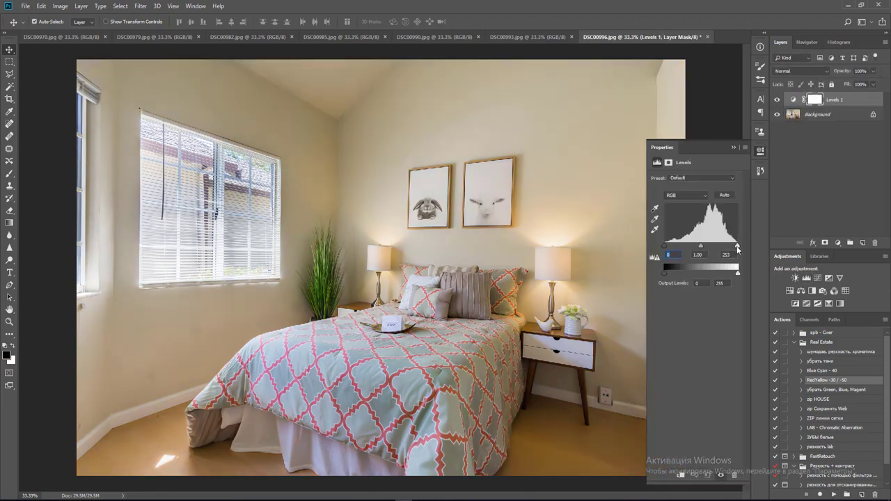
left_click_drag(737, 248, 730, 248)
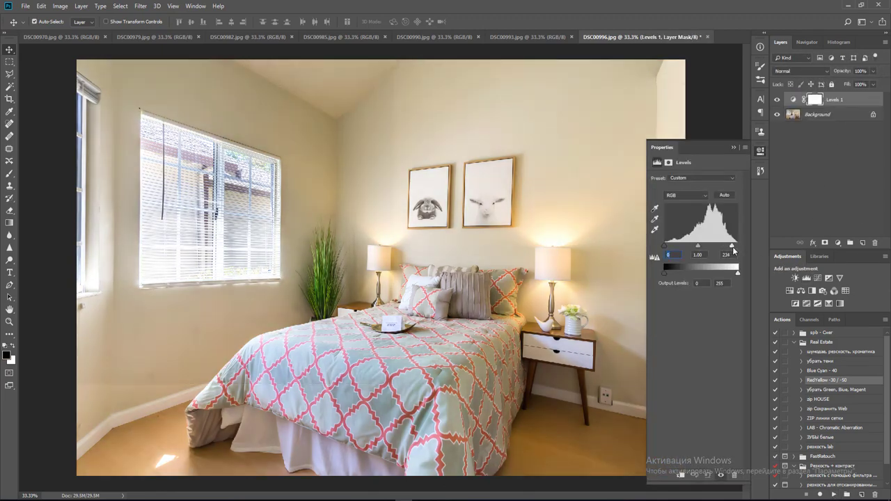
left_click(759, 155)
Paint black on the Levels mask over the window area and bed, using a brush of size 2000 reduced to 1200.
key("b")
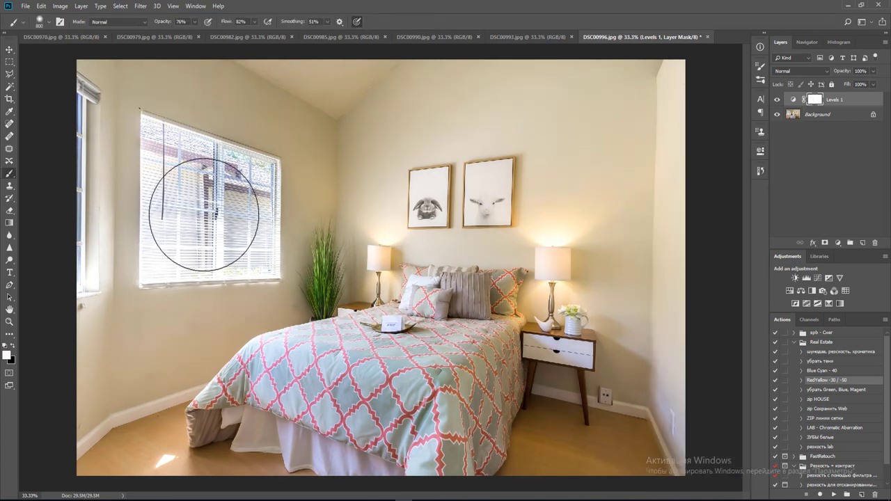
key("x")
key("bracketright")
key("bracketright")
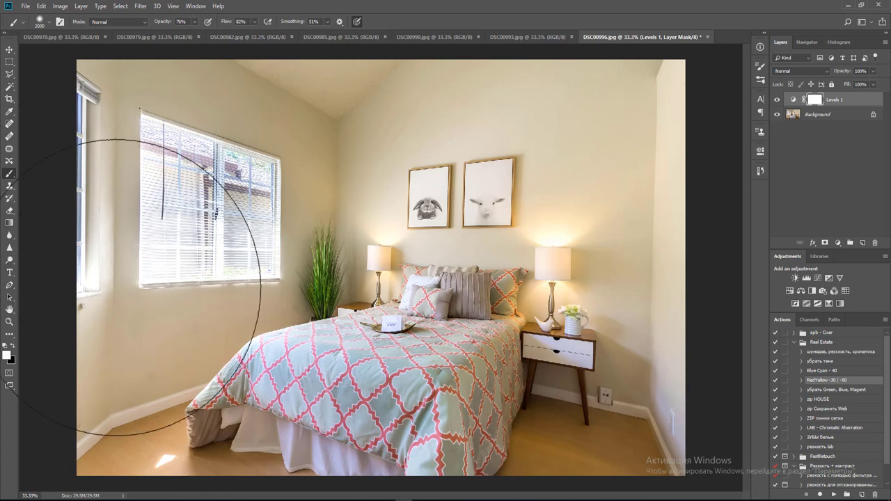
key("x")
left_click(141, 245)
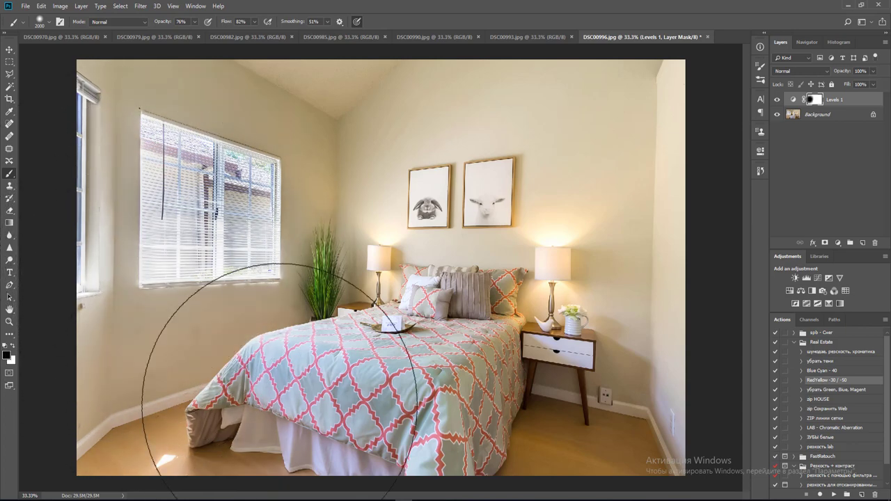
key("bracketleft")
key("bracketleft")
key("bracketleft")
key("bracketleft")
key("bracketleft")
key("bracketleft")
key("bracketleft")
key("bracketleft")
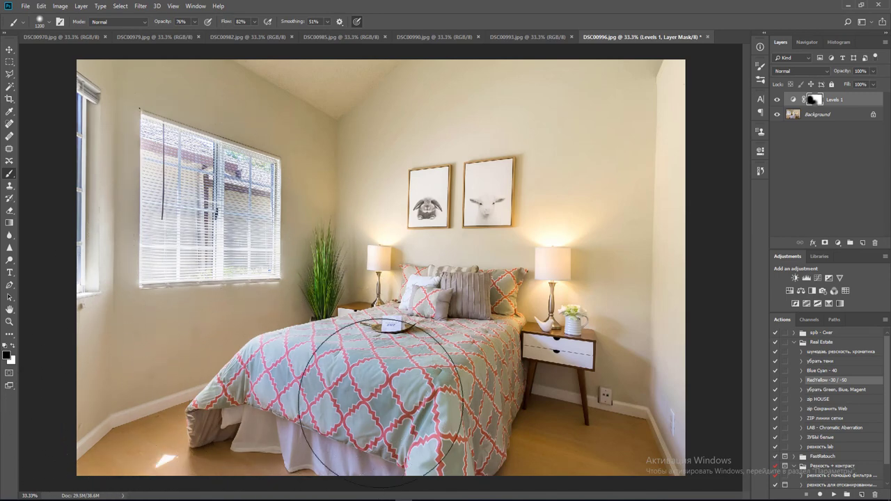
Merge the Levels adjustment into the background and lighten the walls with the Dodge tool, using Midtones at 18% exposure.
key("ctrl+e")
key("o")
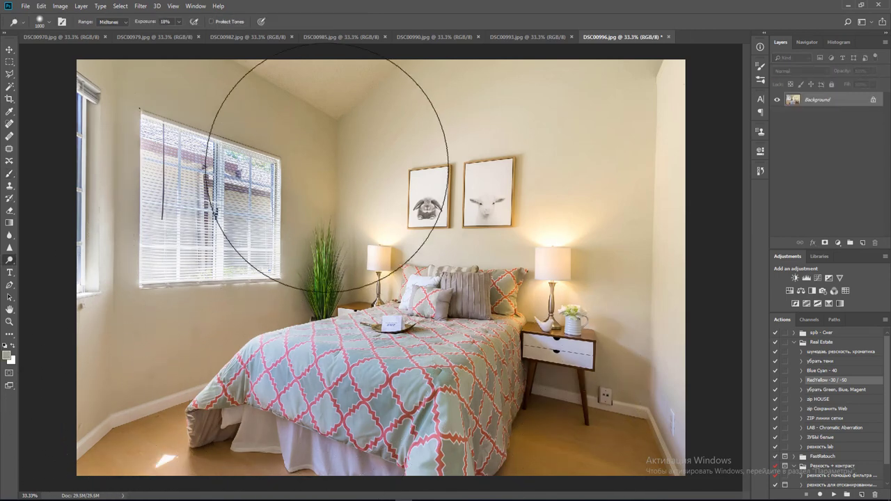
key("v")
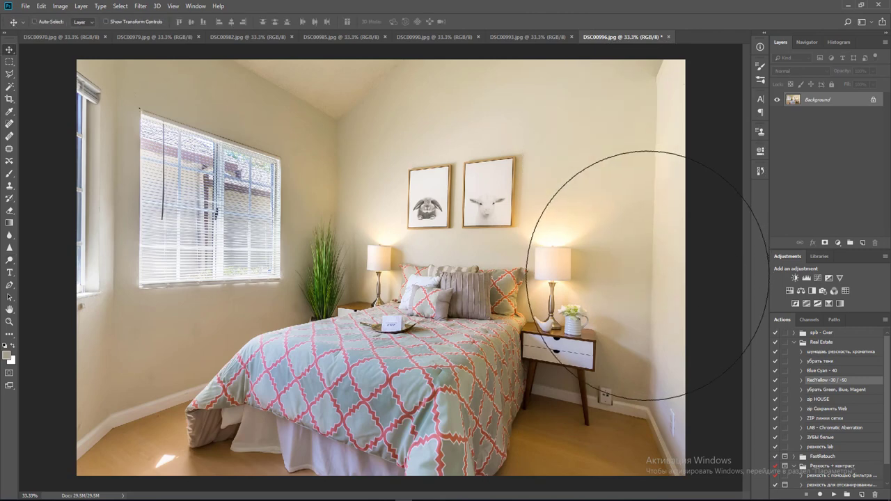
Duplicate the layer, place a guide at the right wall corner, and skew the duplicate's lower-right corner outward by about 1.57°.
key("ctrl+j")
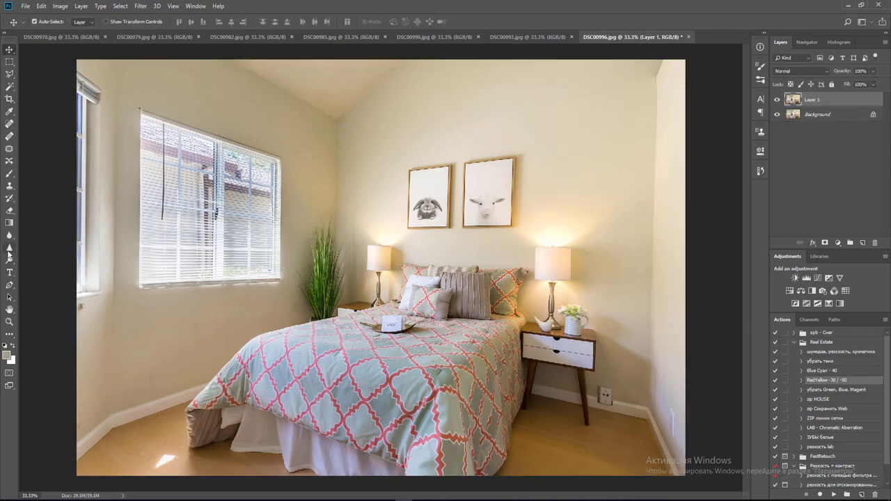
key("ctrl+r")
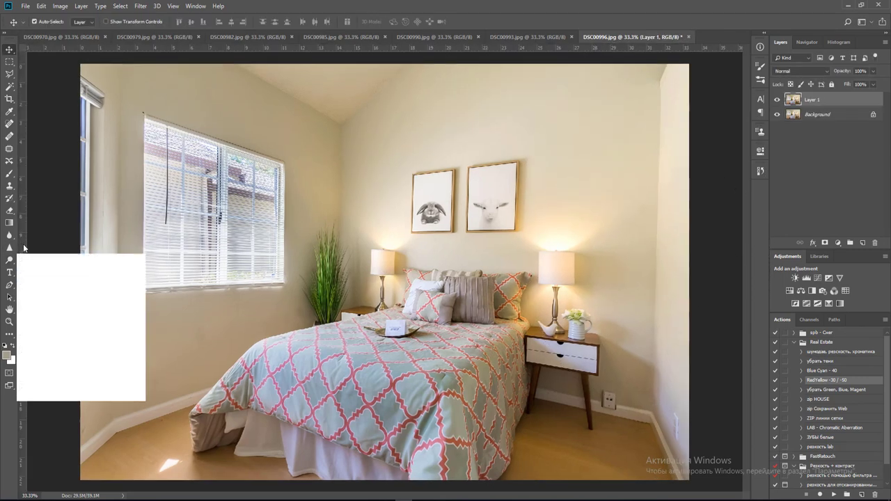
left_click_drag(24, 247, 662, 241)
key("ctrl+t")
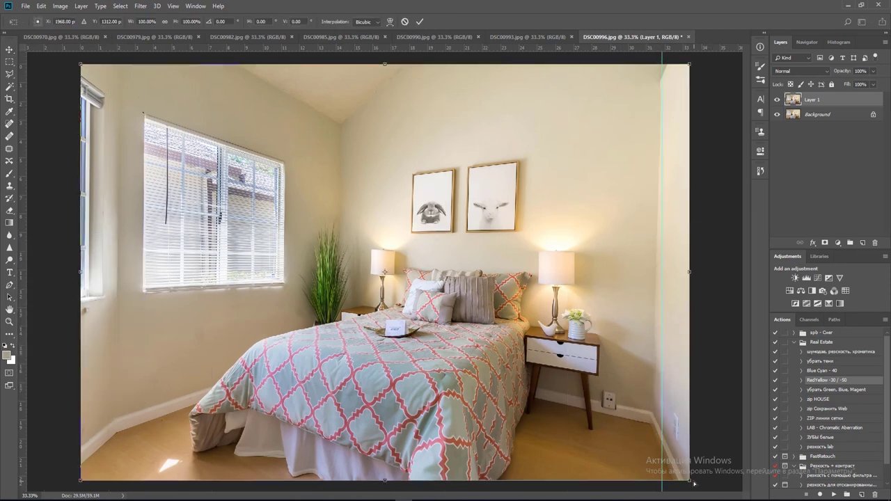
left_click_drag(694, 485, 700, 483, "ctrl")
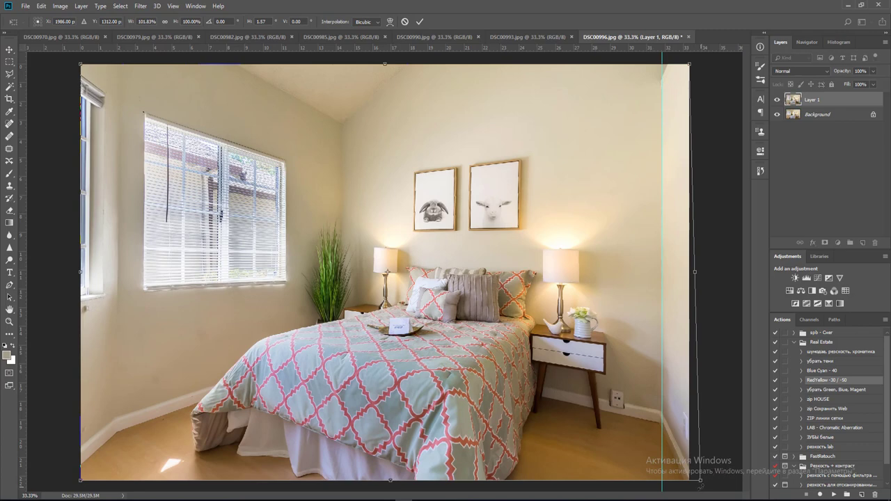
key("Return")
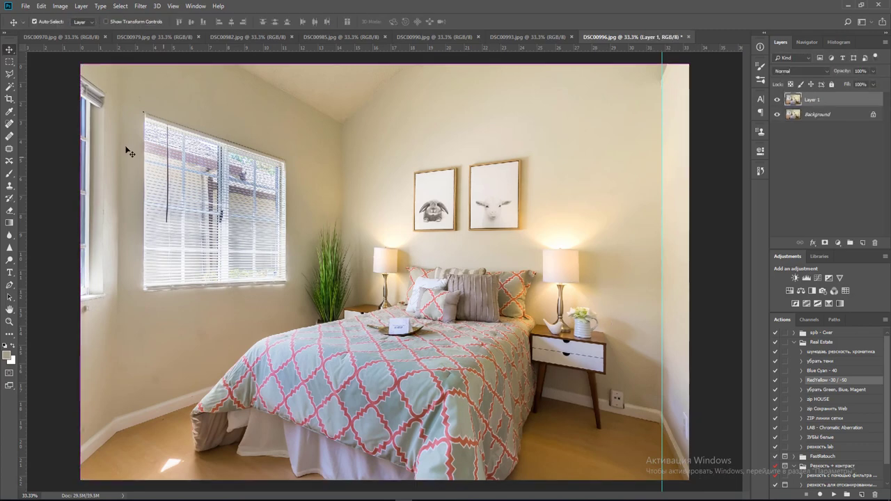
Place a guide along the window's left edge to check its vertical, and merge the skewed layer into the background.
left_click_drag(34, 144, 141, 147)
key("ctrl+w")
key("Escape")
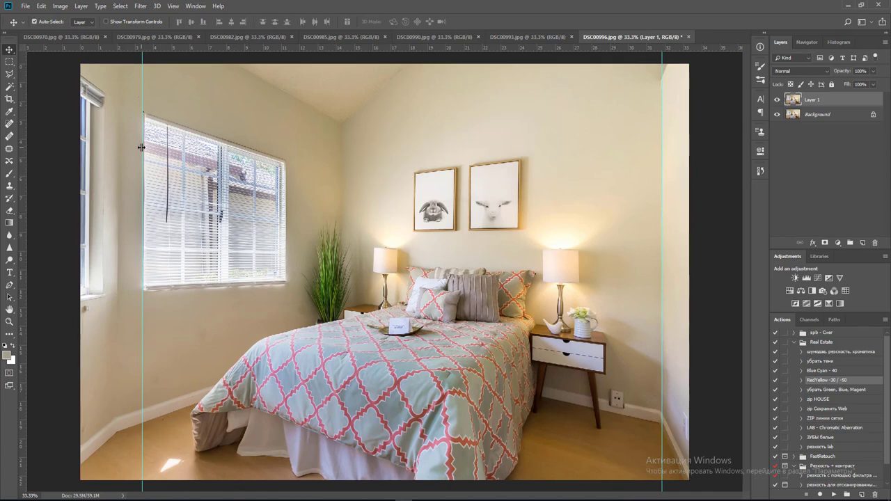
key("ctrl+e")
key("ctrl+w")
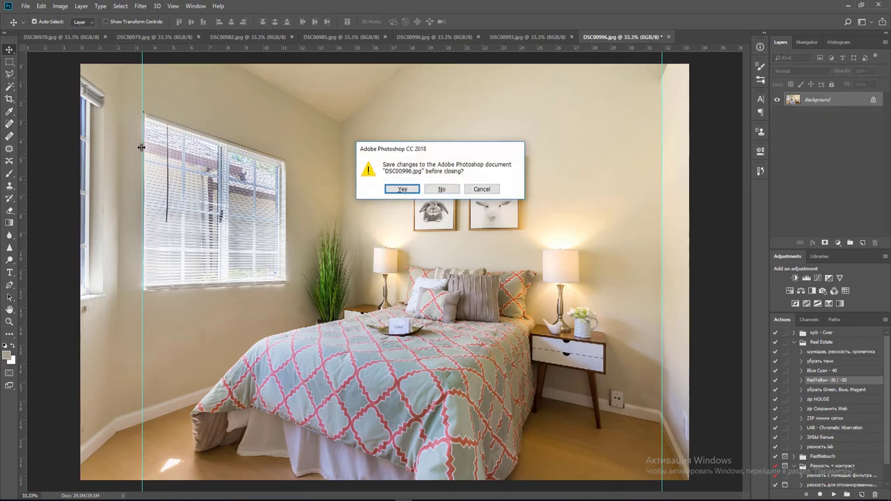
key("Return")
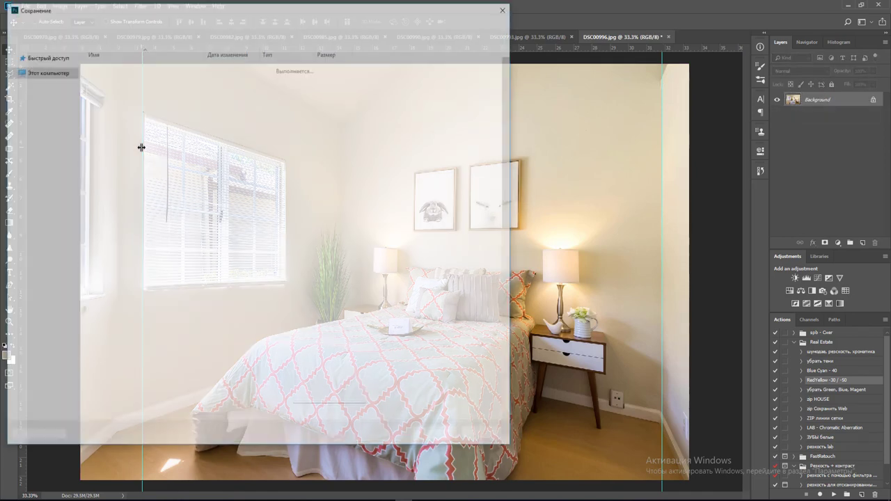
key("Escape")
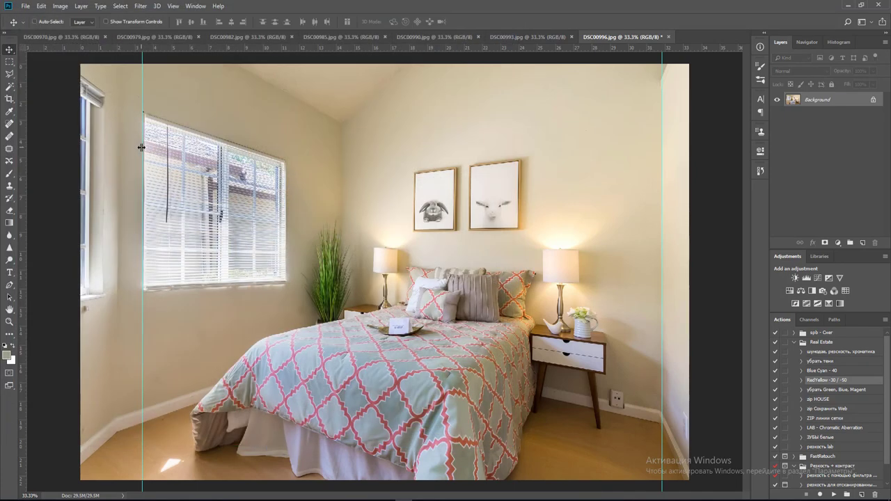
Save DSC00996.jpg as a JPEG and close it.
key("ctrl+w")
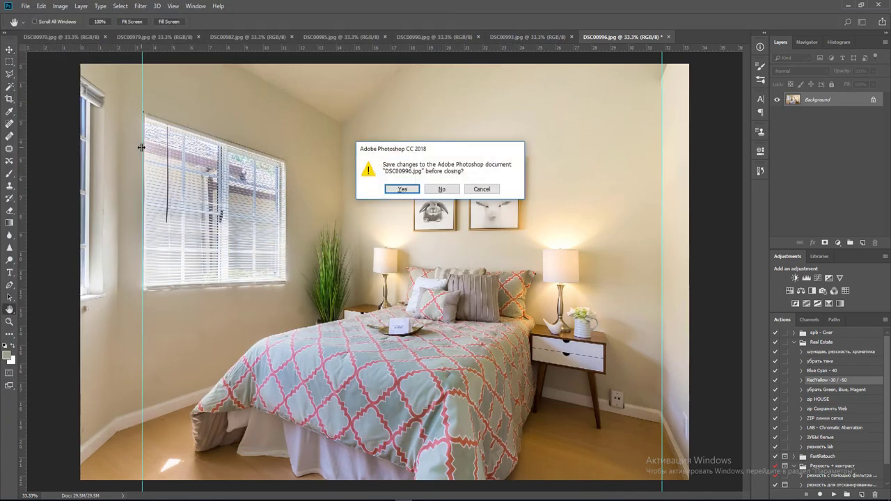
key("Return")
key("Return")
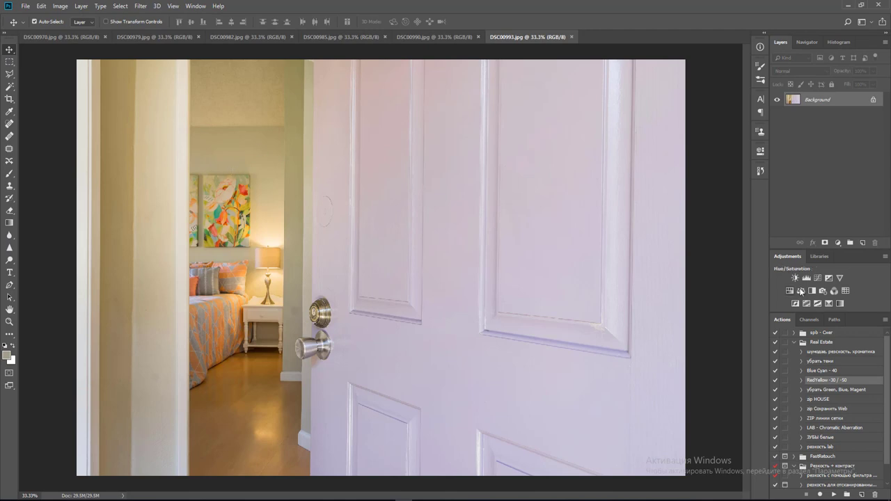
Run the "убрать Green, Blue, Magent" action on the door photo and add a Hue/Saturation adjustment with Magentas and Reds saturation at -100.
left_click(849, 391)
left_click(835, 494)
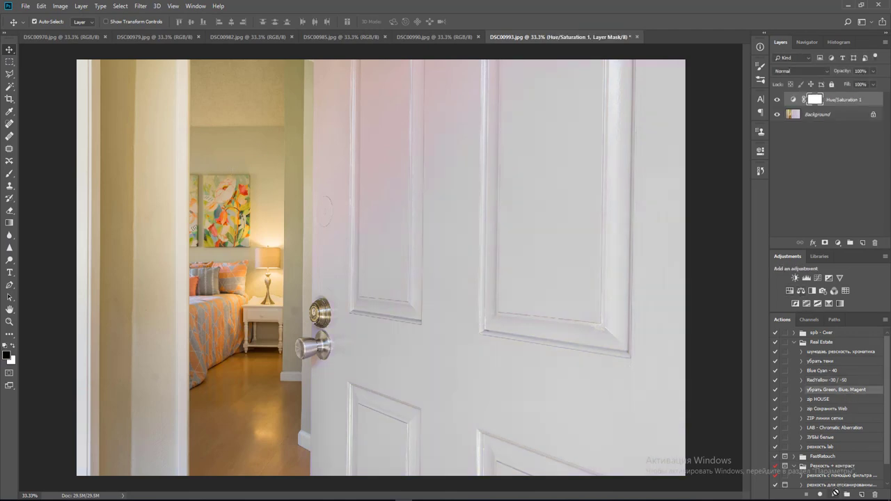
left_click(789, 291)
left_click(682, 193)
left_click(690, 237)
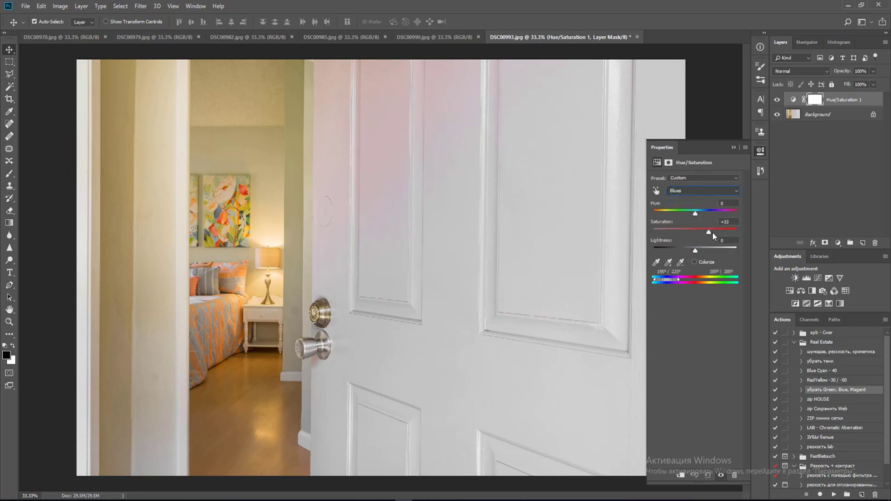
left_click(693, 197)
left_click(686, 240)
left_click(681, 191)
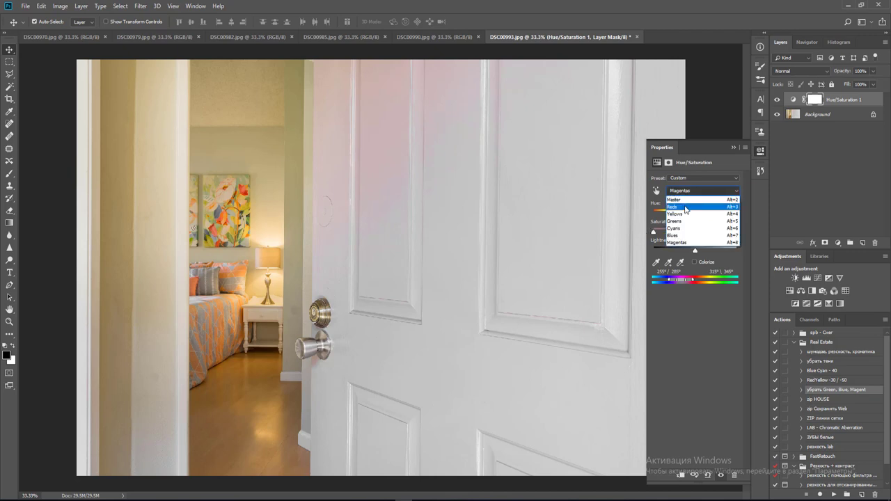
left_click(685, 202)
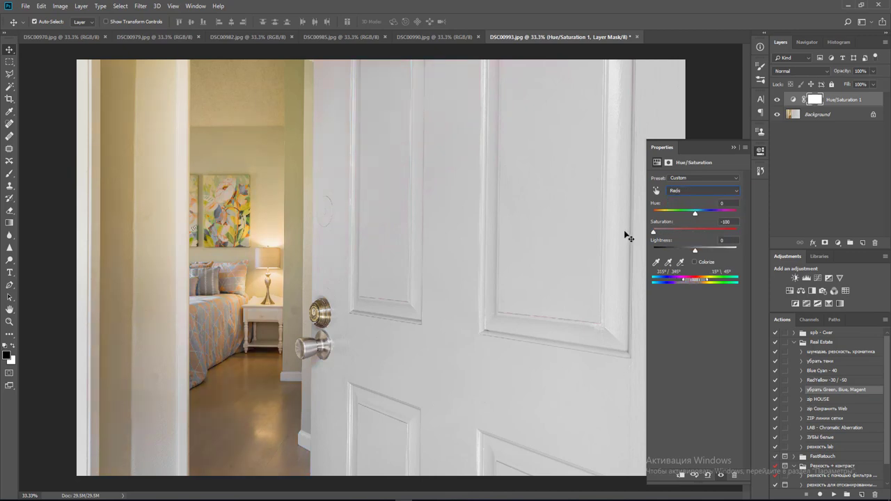
Invert the Hue/Saturation mask, paint the adjustment back over the white door with a white brush, and merge it into the background.
left_click(759, 152)
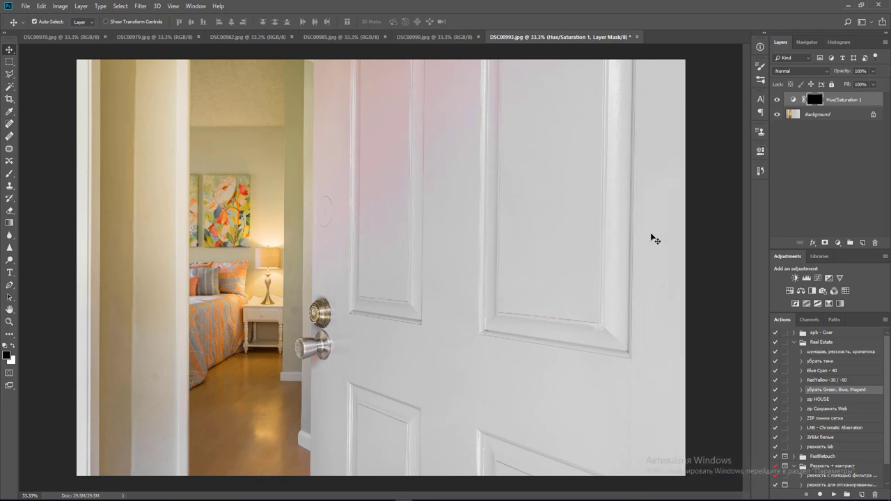
key("b")
key("x")
mouse_move(399, 115)
left_mouse_down()
mouse_move(389, 95)
mouse_move(378, 96)
left_mouse_up()
mouse_move(394, 342)
left_mouse_down()
mouse_move(389, 145)
mouse_move(374, 77)
mouse_move(383, 134)
mouse_move(453, 117)
mouse_move(520, 149)
mouse_move(559, 283)
left_mouse_up()
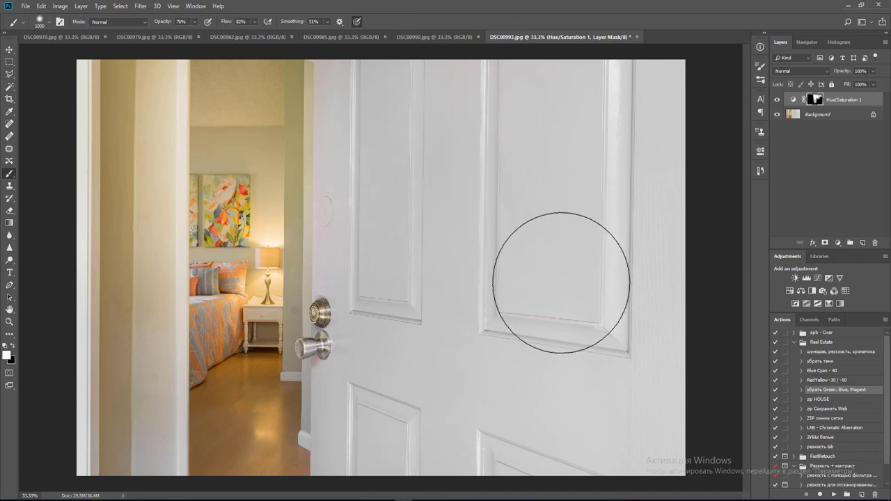
key("ctrl+e")
key("v")
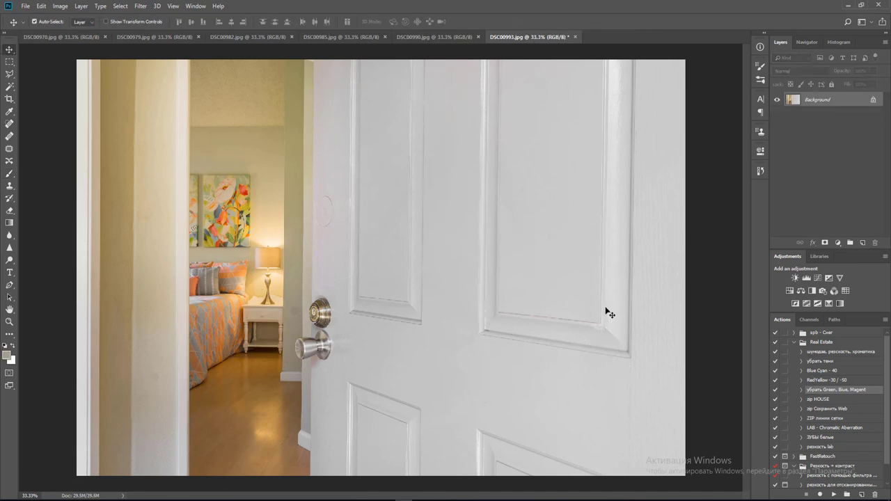
Run the "RedYellow -30 / -50" action, lower the resulting layer's opacity to about 74%, and merge it into the background.
left_click(844, 381)
left_click(833, 494)
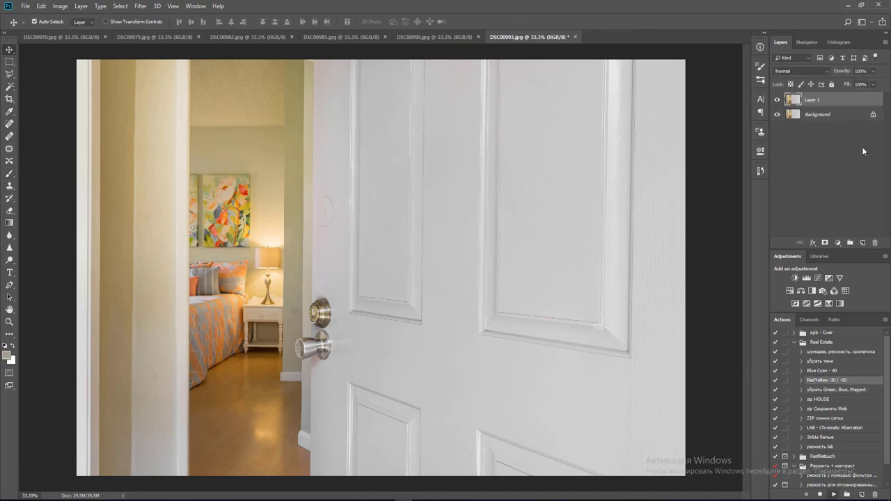
left_click(874, 84)
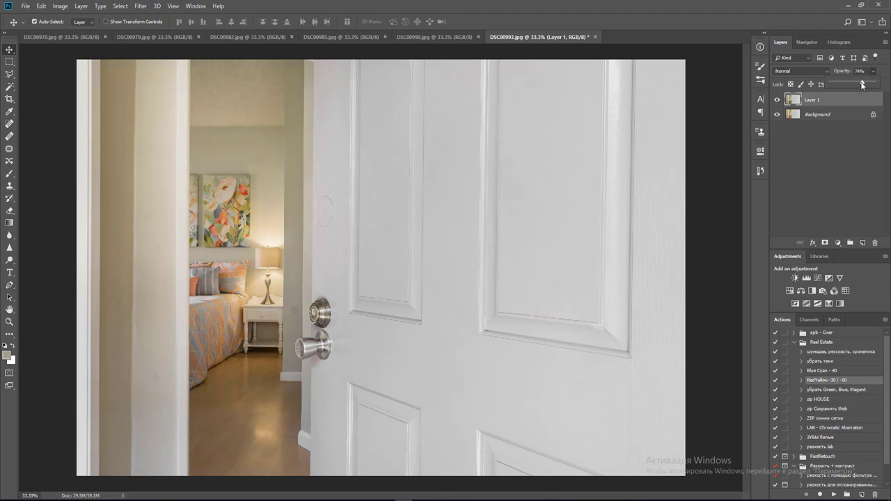
key("ctrl+e")
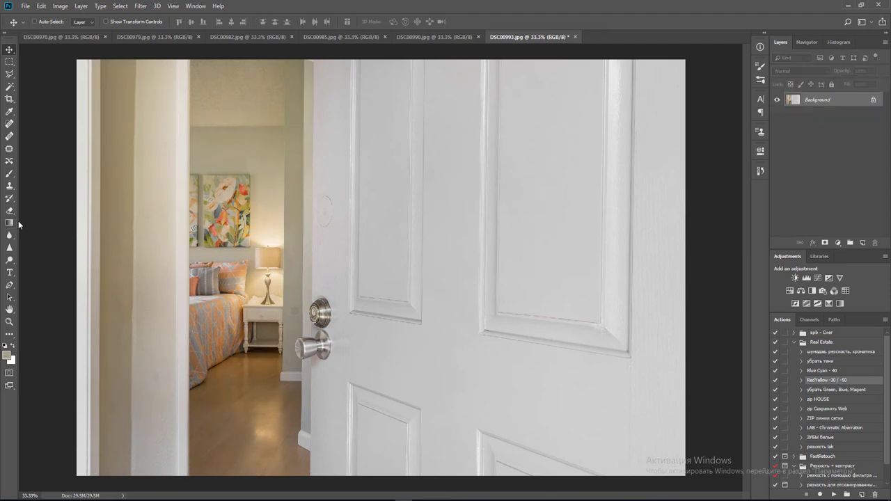
Show the rulers, place a guide along the left door frame, slightly skew a duplicate layer's upper-left corner to straighten it, and merge.
key("ctrl+r")
left_click_drag(22, 220, 102, 217)
key("ctrl+j")
key("ctrl+t")
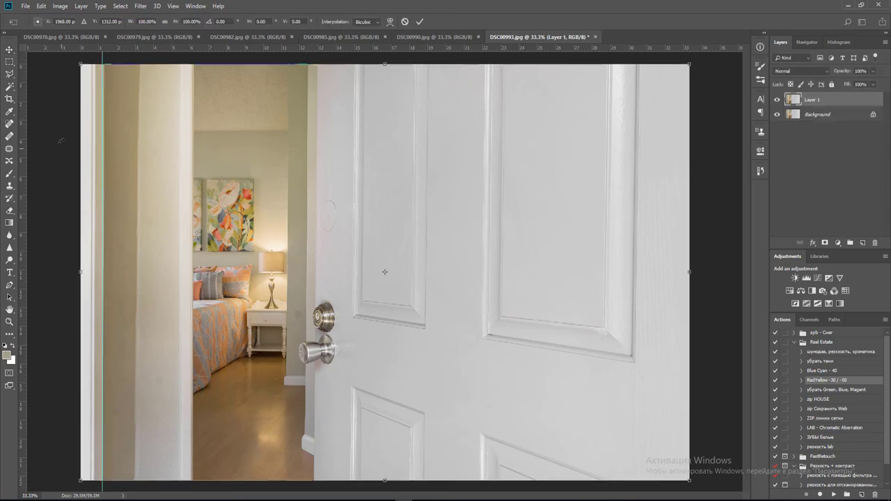
left_click_drag(80, 65, 80, 66)
key("Return")
key("ctrl+e")
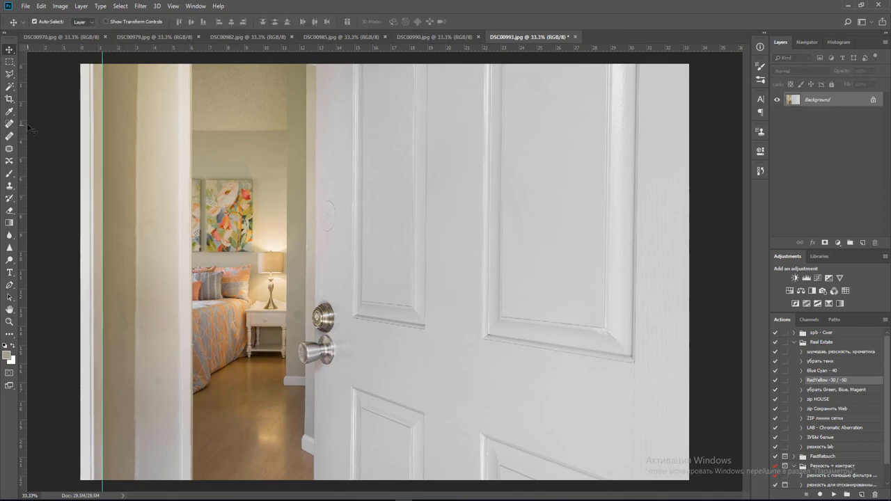
Place a guide beside the door's right panel, skew a duplicate layer's lower-right corner outward to match it, and merge it down.
left_click_drag(24, 121, 641, 172)
key("ctrl+j")
key("ctrl+t")
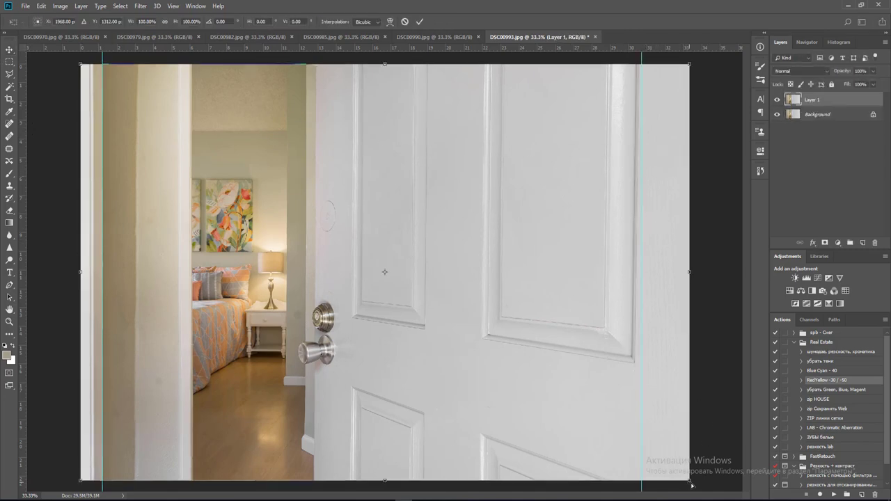
left_click_drag(691, 484, 723, 479)
key("Return")
key("ctrl+e")
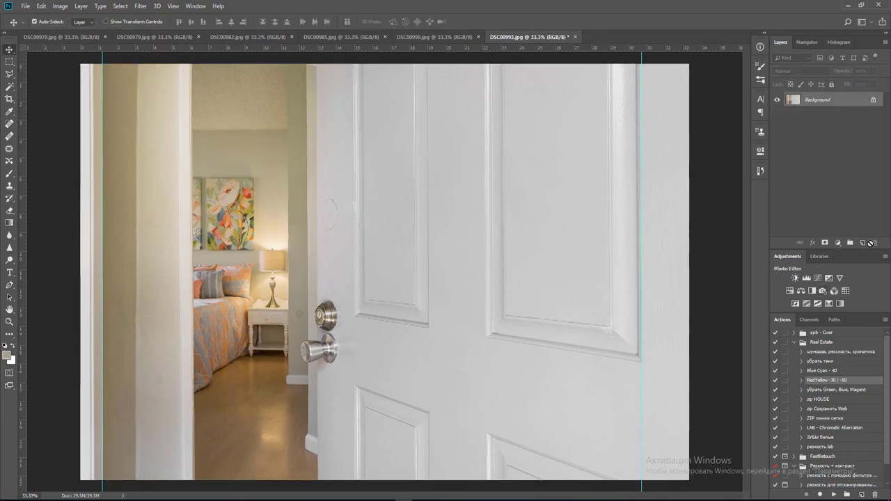
Brighten the door photo by lowering the Levels white point, then save DSC00993.jpg as a JPEG and close it.
left_click(806, 278)
left_click_drag(738, 247, 732, 248)
key("ctrl+w")
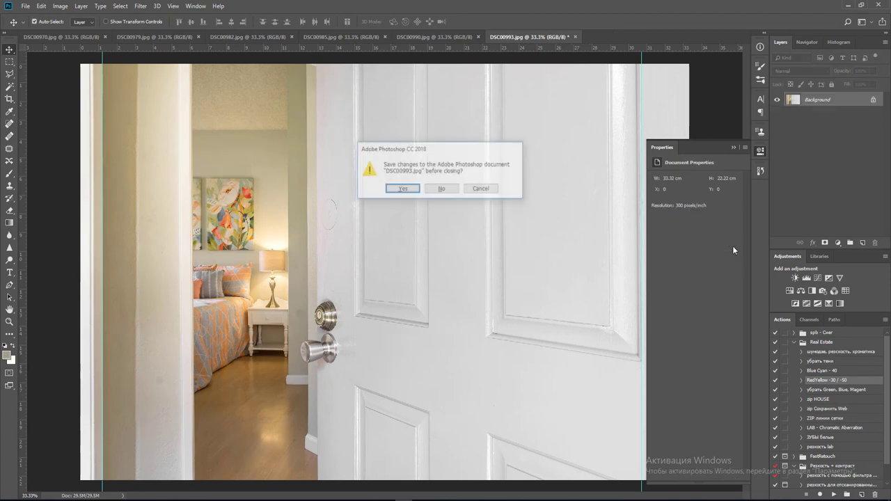
key("Return")
key("Return")
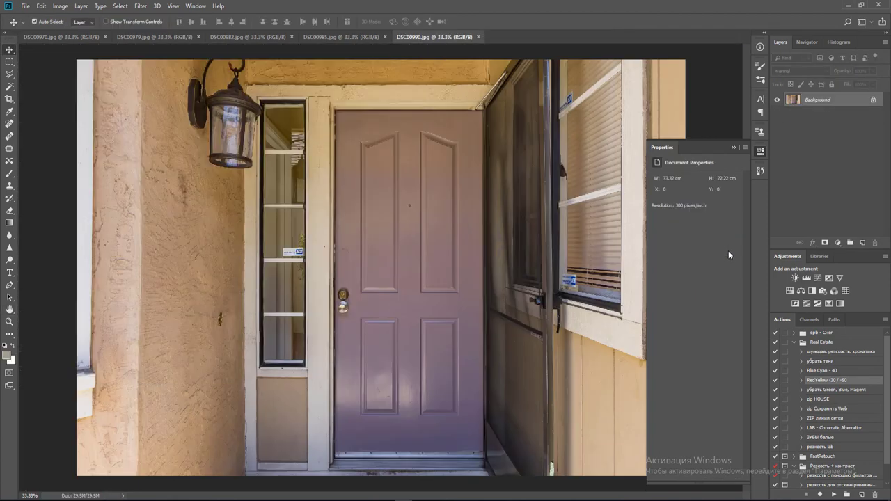
Brighten the front door photo DSC00990.jpg with a lower Levels white point and merge the adjustment into the background.
left_click(801, 278)
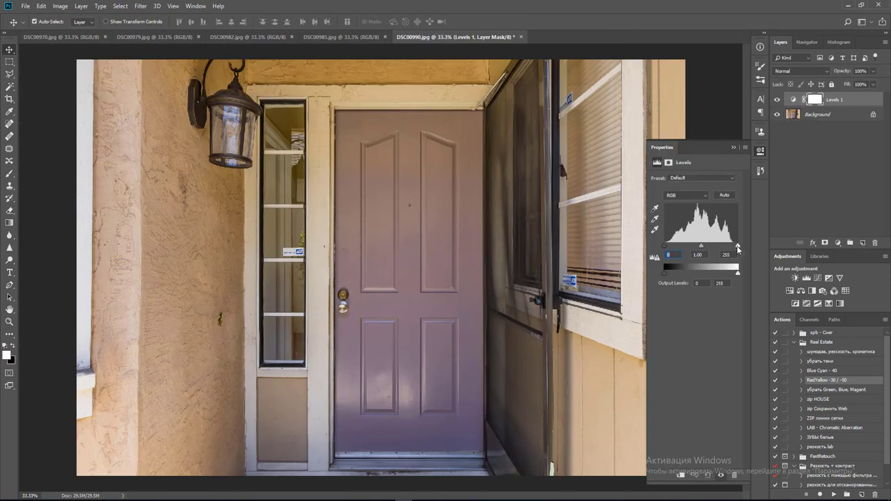
left_click_drag(738, 247, 730, 247)
key("ctrl+e")
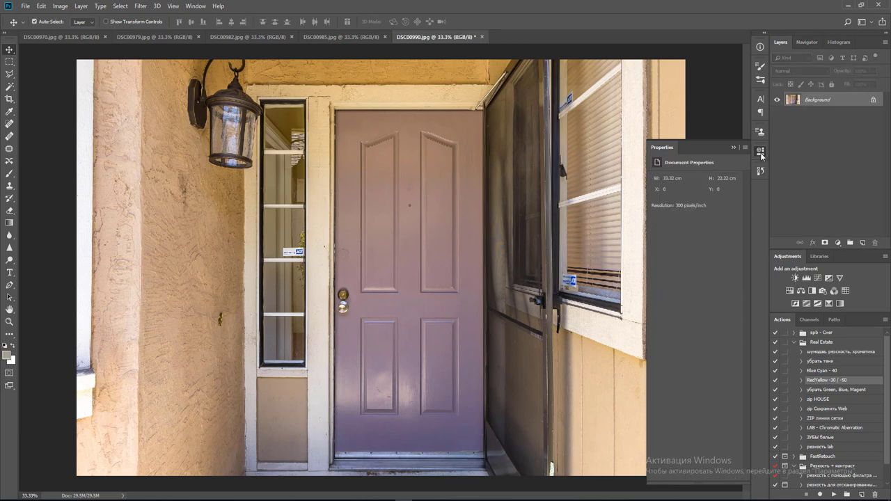
left_click(757, 155)
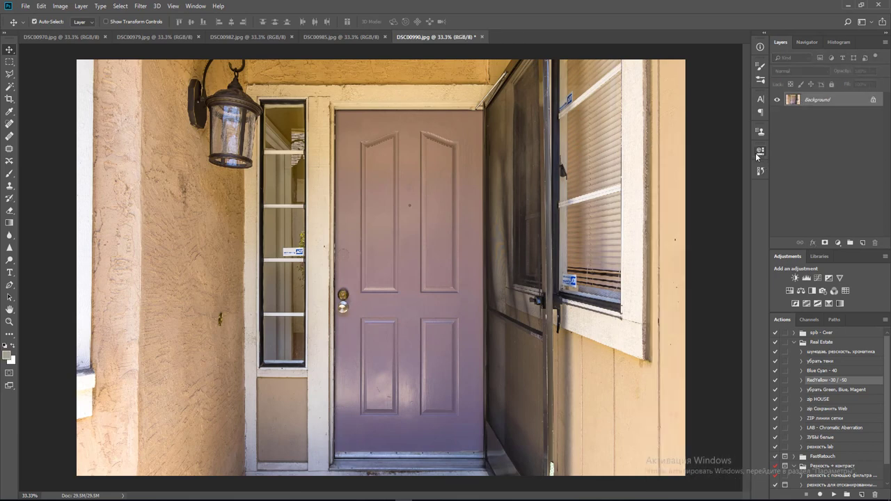
Show the rulers, place a guide along the left stucco wall's edge, skew a duplicate layer's upper-left corner slightly outward, and merge it.
key("ctrl+r")
right_click(18, 201)
left_click_drag(22, 194, 93, 193)
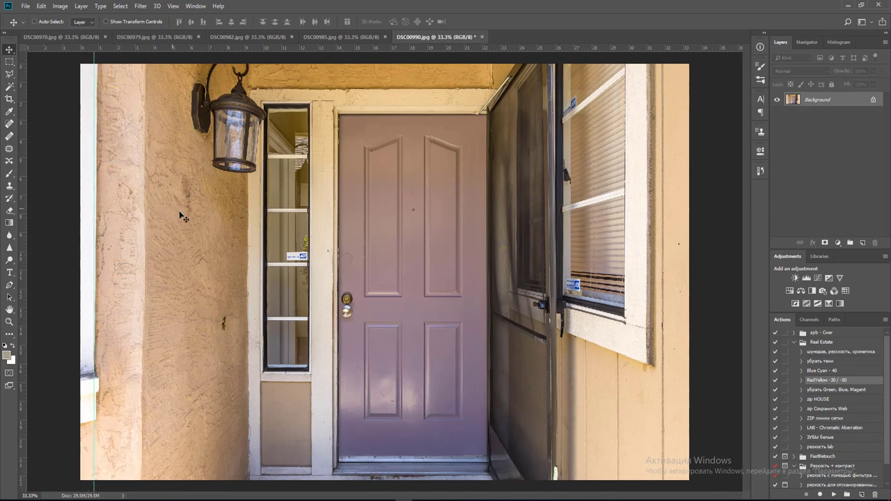
key("ctrl+j")
key("ctrl+t")
left_click_drag(81, 68, 78, 68)
key("Return")
key("ctrl+e")
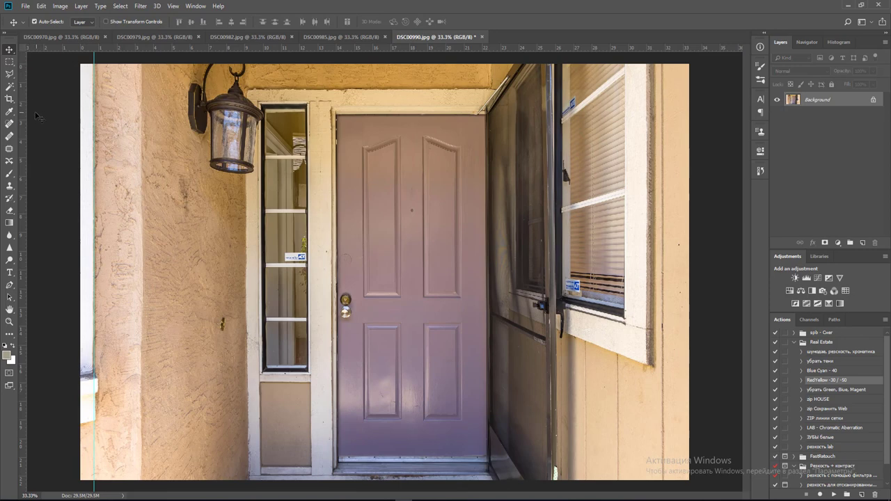
Place a guide on the siding right of the window, skew a duplicate layer's upper-right corner outward by about 0.26°, and merge it.
left_click_drag(24, 109, 664, 153)
key("ctrl+j")
key("ctrl+t")
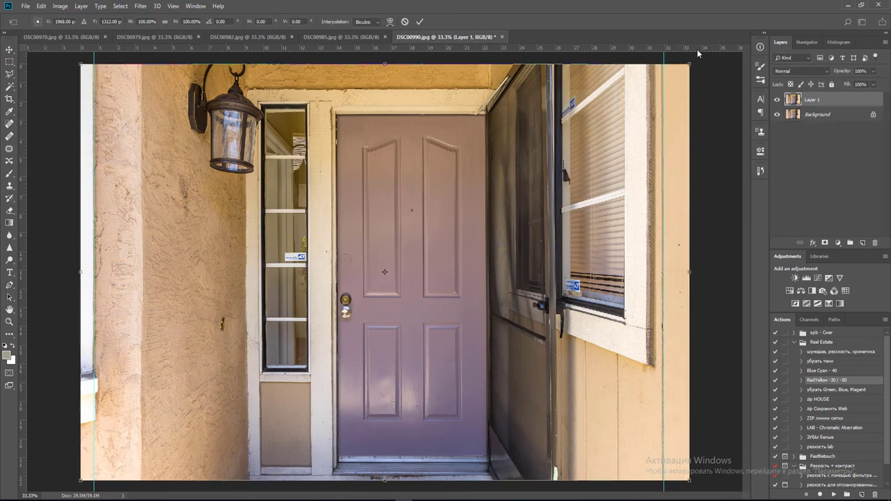
left_click_drag(691, 65, 694, 62)
key("Return")
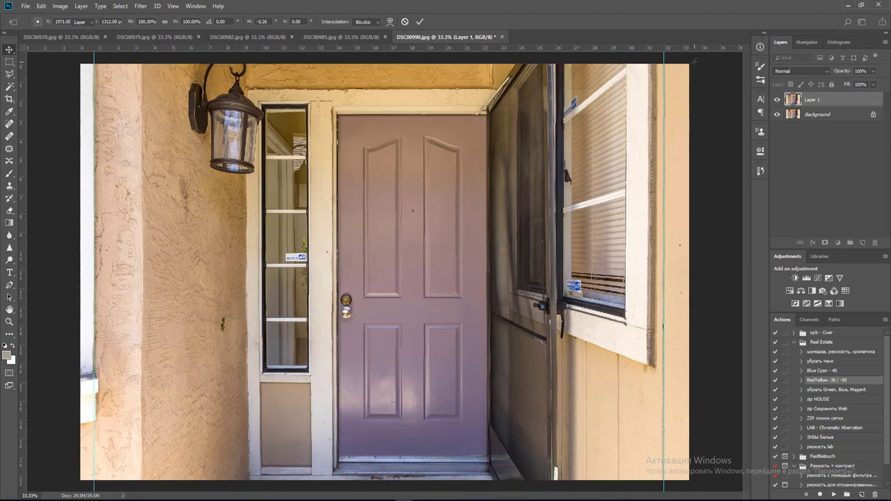
key("ctrl+e")
Save DSC00990.jpg as a JPEG and close it.
key("ctrl+s")
key("Return")
key("ctrl+w")
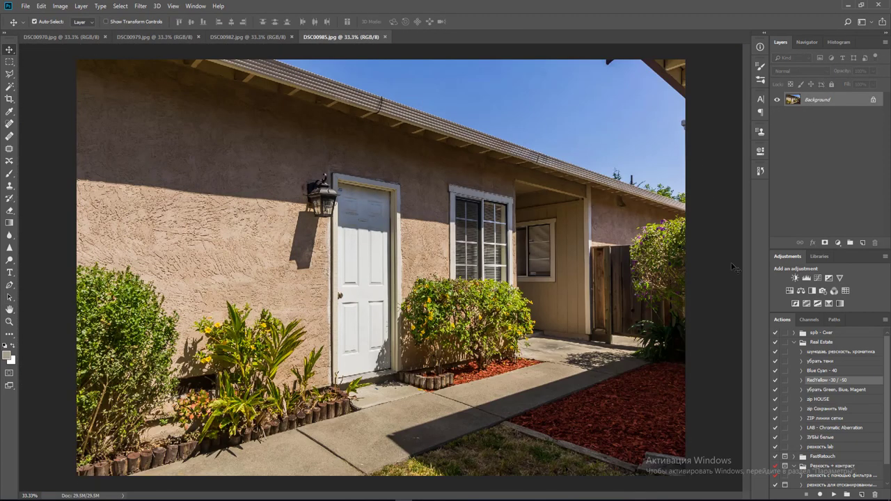
Brighten the side entrance photo DSC00985.jpg with a slightly lower Levels white point and merge the adjustment into the background.
left_click(807, 279)
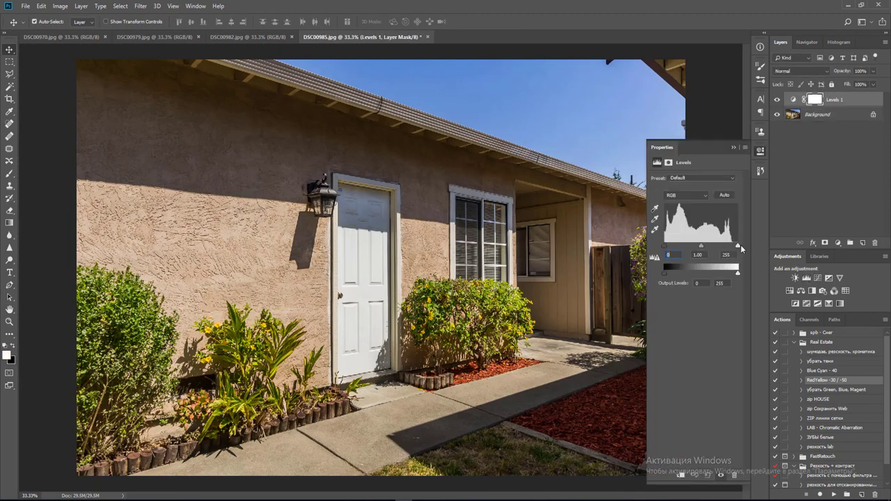
left_click_drag(736, 246, 732, 247)
key("ctrl+e")
left_click(760, 152)
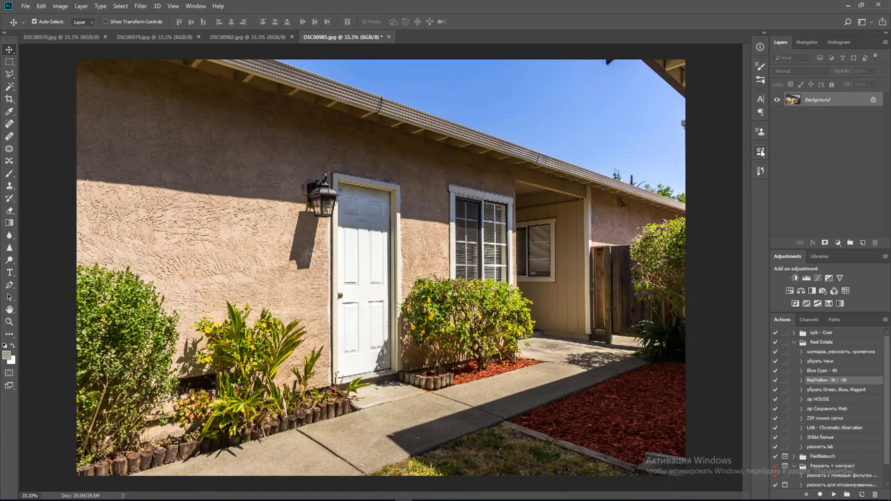
Show the rulers and place vertical guides along the white door's left edge and the porch's corner post.
key("ctrl+r")
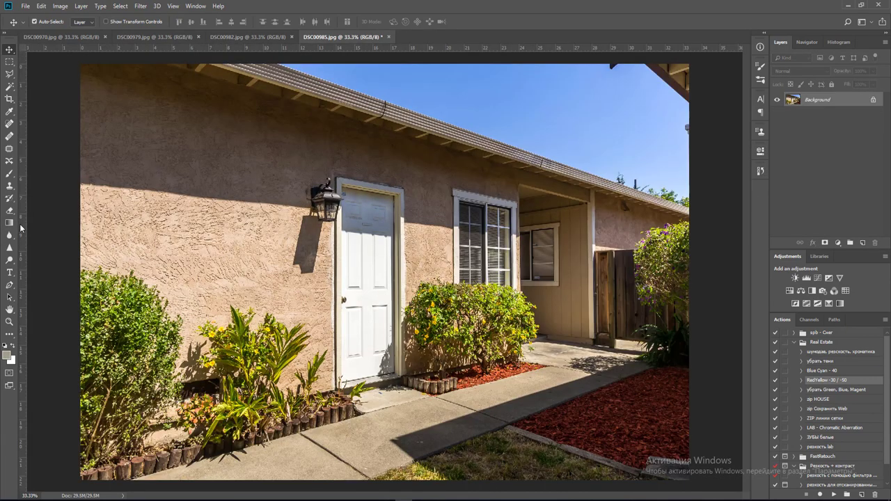
left_click_drag(21, 225, 336, 252)
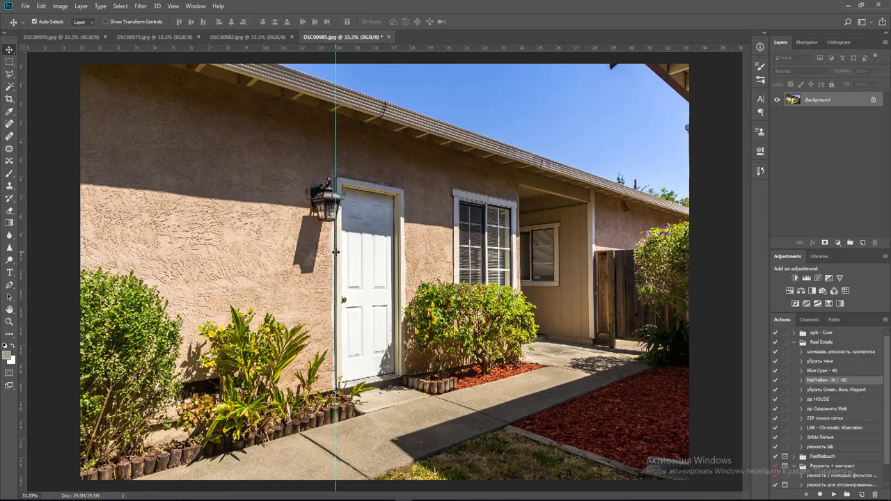
left_click_drag(25, 254, 592, 274)
Duplicate the layer, skew its upper-right corner outward by about 1.11° to straighten the verticals, and merge it into the background.
key("ctrl+j")
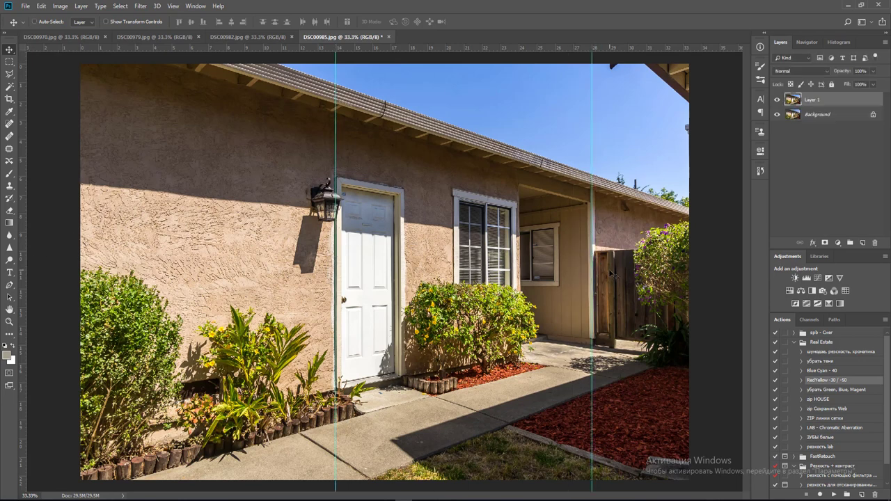
key("ctrl+t")
left_click_drag(689, 65, 696, 64)
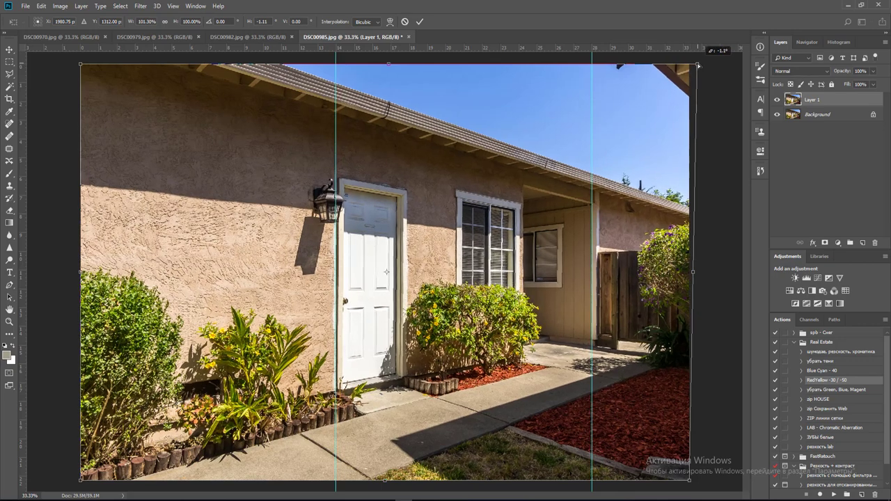
key("Return")
key("ctrl+e")
Save DSC00985.jpg as a JPEG at quality 12 and close it.
key("ctrl+s")
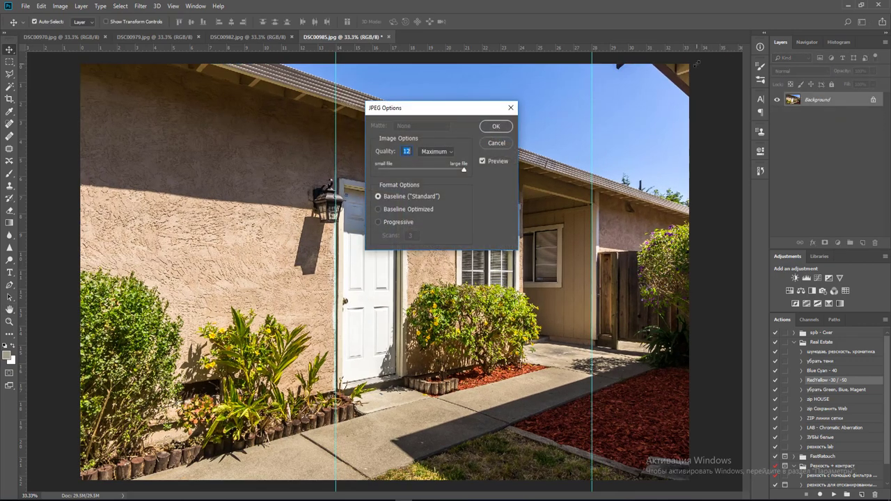
key("Return")
key("ctrl+w")
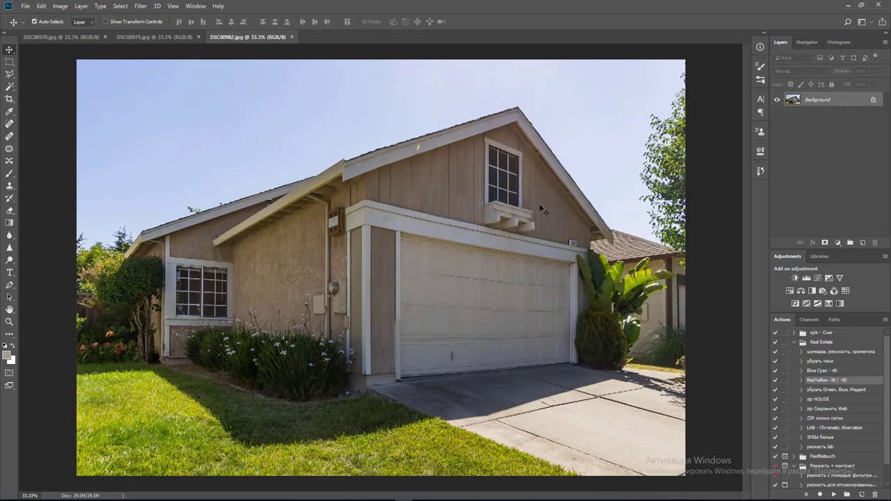
Brighten the garage photo with a Levels white point of 223, mask the adjustment off the sky with a black brush, and merge it.
left_click(806, 277)
left_click_drag(738, 247, 729, 247)
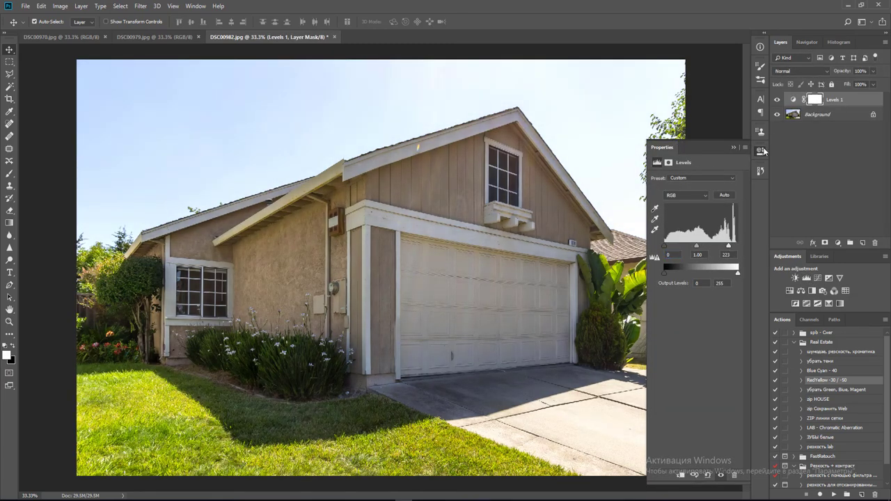
left_click(761, 151)
key("b")
key("x")
mouse_move(117, 105)
left_mouse_down()
mouse_move(375, 71)
mouse_move(47, 155)
mouse_move(51, 182)
mouse_move(414, 77)
mouse_move(553, 52)
mouse_move(401, 82)
mouse_move(601, 101)
mouse_move(589, 92)
mouse_move(657, 171)
mouse_move(645, 170)
mouse_move(642, 200)
mouse_move(650, 91)
mouse_move(680, 73)
mouse_move(628, 222)
left_mouse_up()
key("ctrl+shift+e")
key("v")
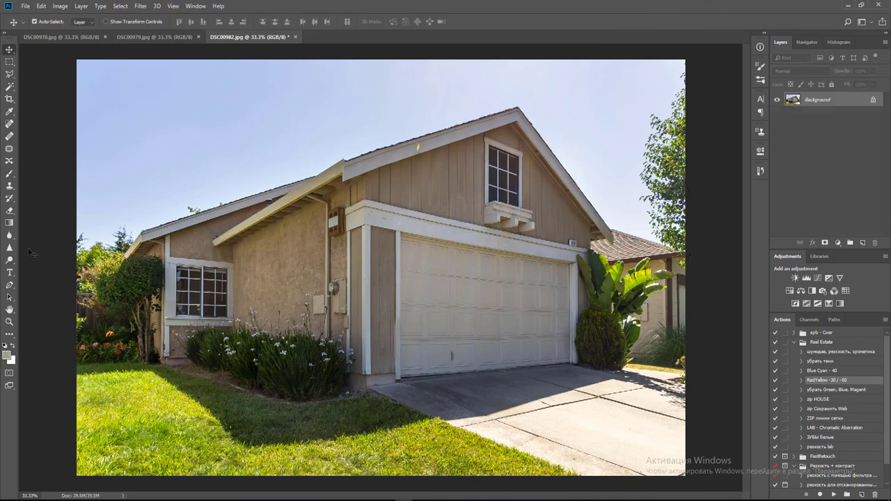
Show the rulers and place vertical guides along the house's left wall edge and the garage door's right trim.
key("ctrl+r")
left_click_drag(24, 253, 165, 251)
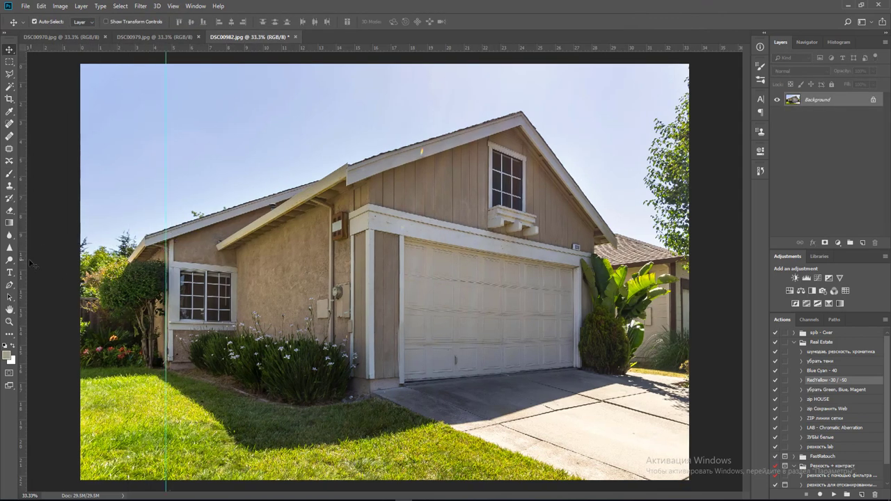
left_click_drag(25, 263, 572, 282)
Duplicate the layer, skew its upper-left corner outward by about 0.9° to straighten the verticals, and merge it into the background.
key("ctrl+j")
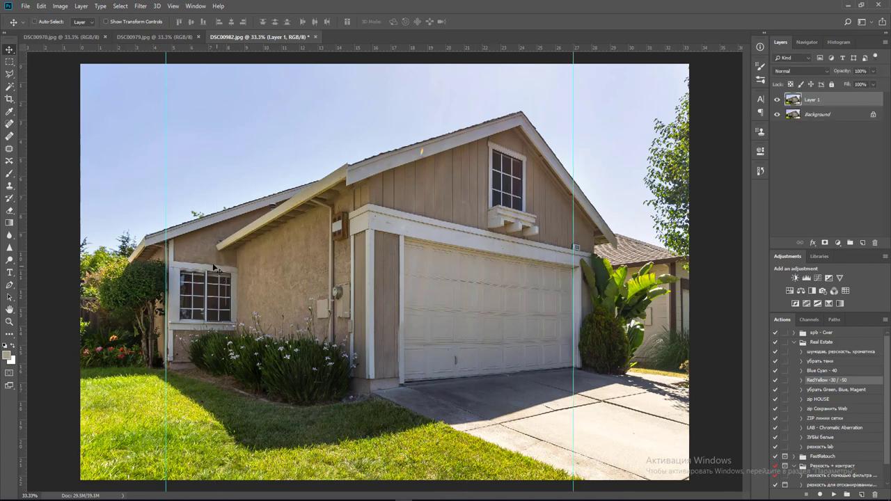
key("ctrl+t")
left_click_drag(82, 66, 74, 62)
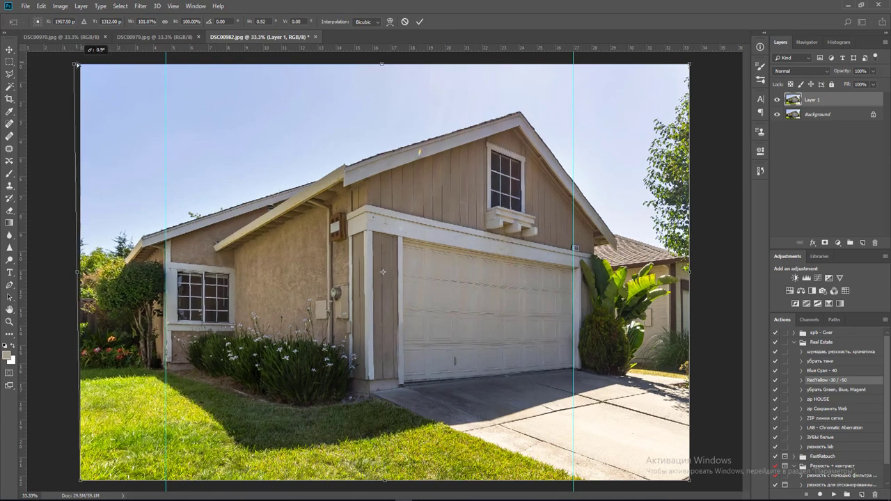
key("Return")
key("ctrl+e")
Save DSC00982.jpg as a JPEG at quality 12 and close it.
key("ctrl+s")
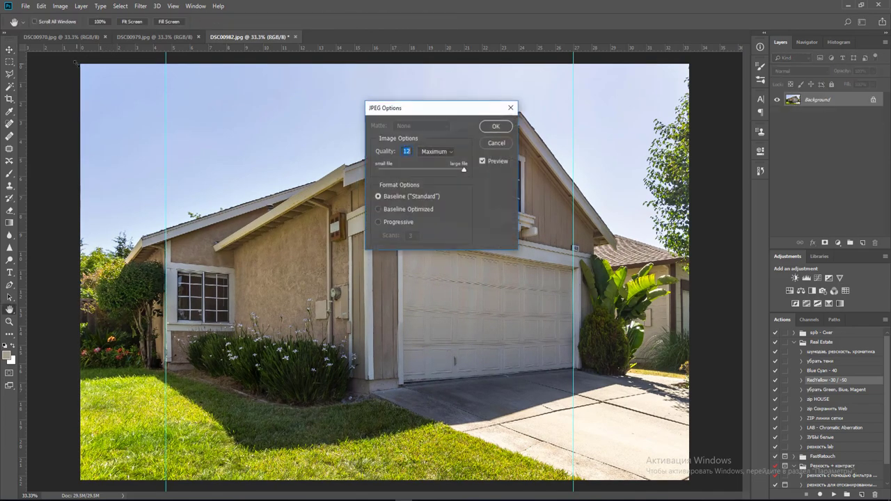
key("Return")
key("ctrl+w")
Brighten DSC00979.jpg slightly by lowering the white point of a Levels adjustment, and merge it into the background.
left_click(806, 277)
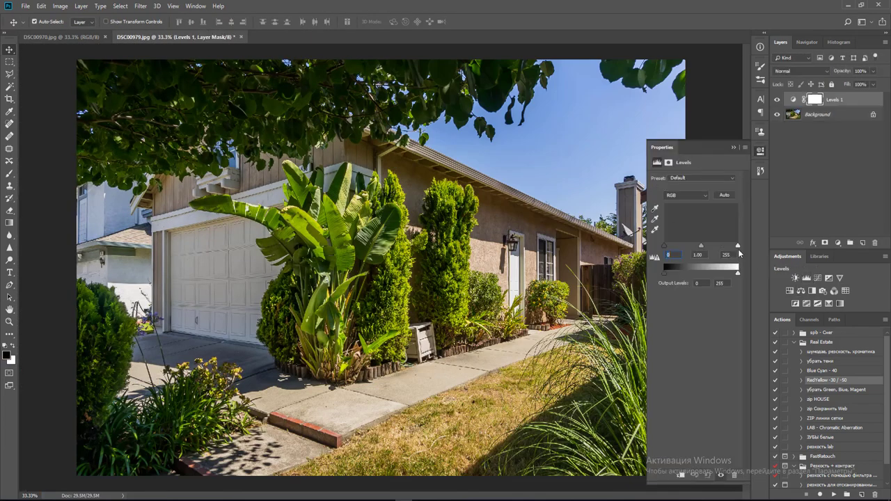
left_click_drag(736, 246, 730, 246)
key("ctrl+shift+e")
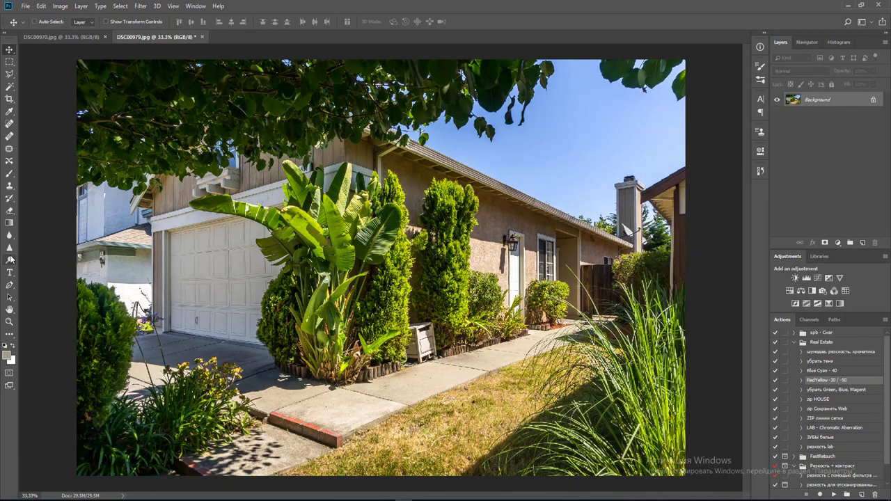
Show the rulers and place vertical guides along the garage's left edge and the neighbouring building's post at the far right.
key("ctrl+r")
left_click_drag(23, 241, 152, 245)
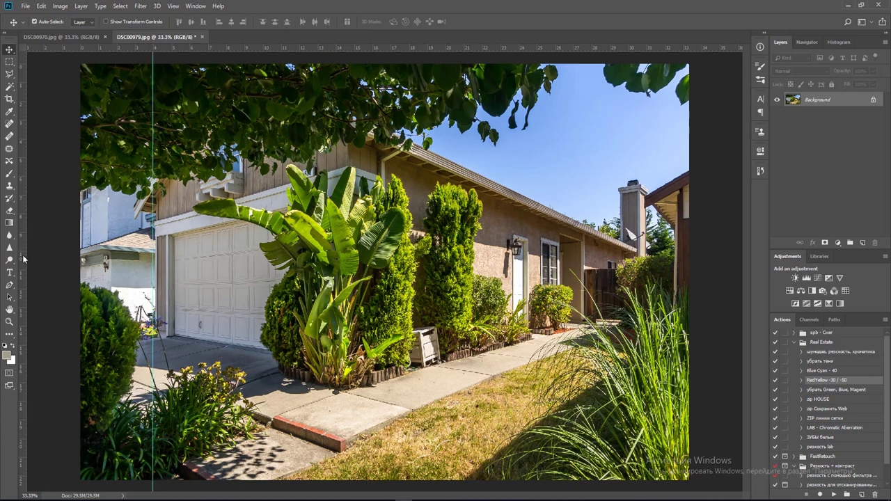
left_click_drag(23, 259, 680, 209)
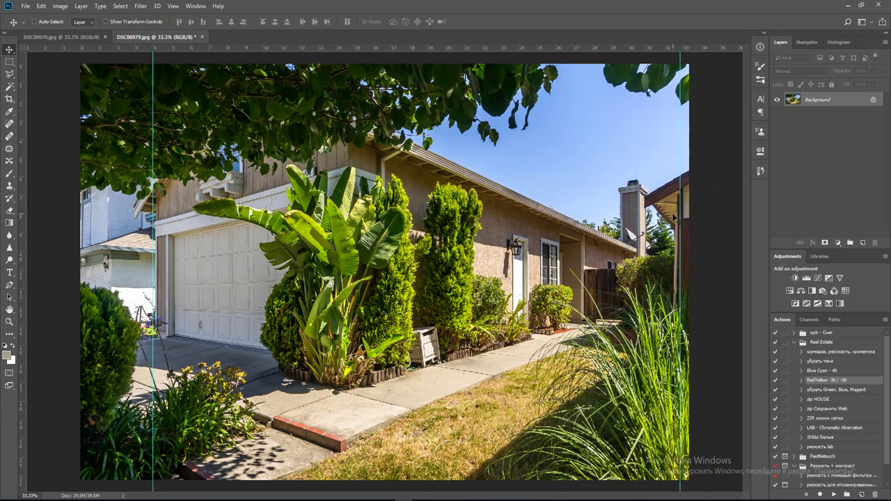
Duplicate the layer, skew its lower-right corner slightly outward to straighten the right-hand verticals, and merge it into the background.
key("ctrl+j")
key("ctrl+t")
left_click_drag(689, 480, 699, 482)
key("Return")
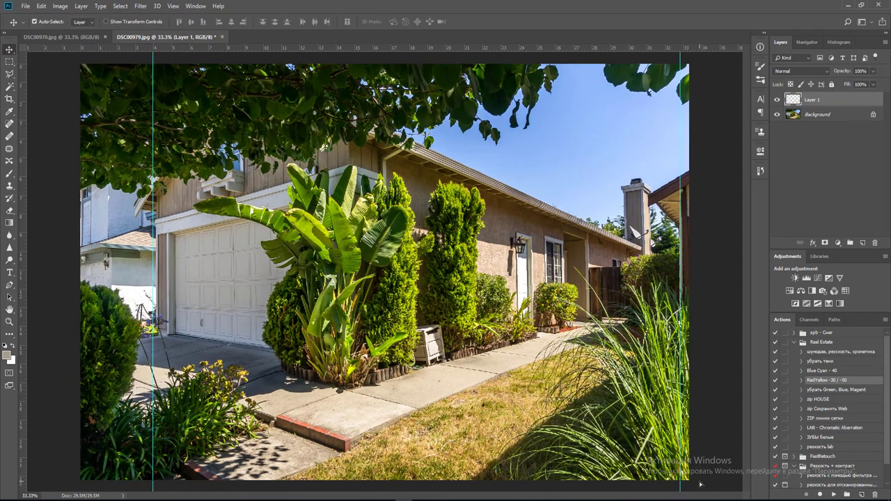
key("ctrl+e")
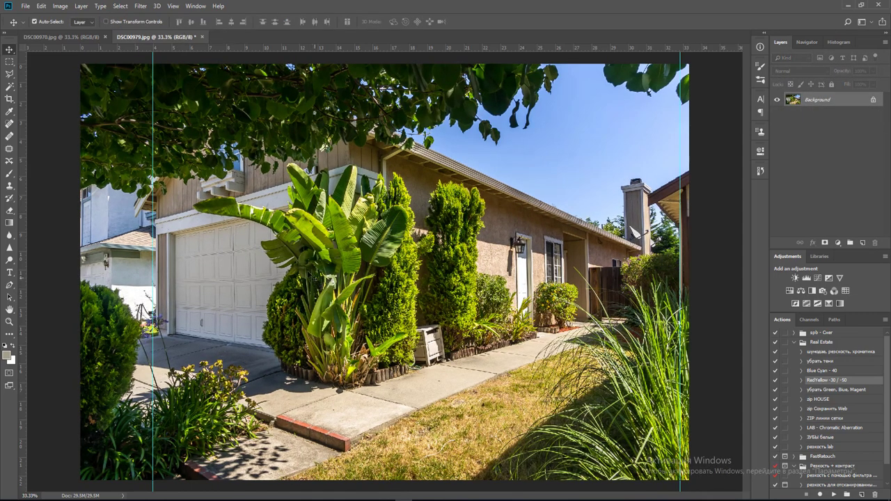
Add a guide beside the white door, skew a duplicate layer's lower-left corner outward by about 1.64°, and merge it.
left_click_drag(26, 231, 516, 225)
key("ctrl+j")
key("ctrl+t")
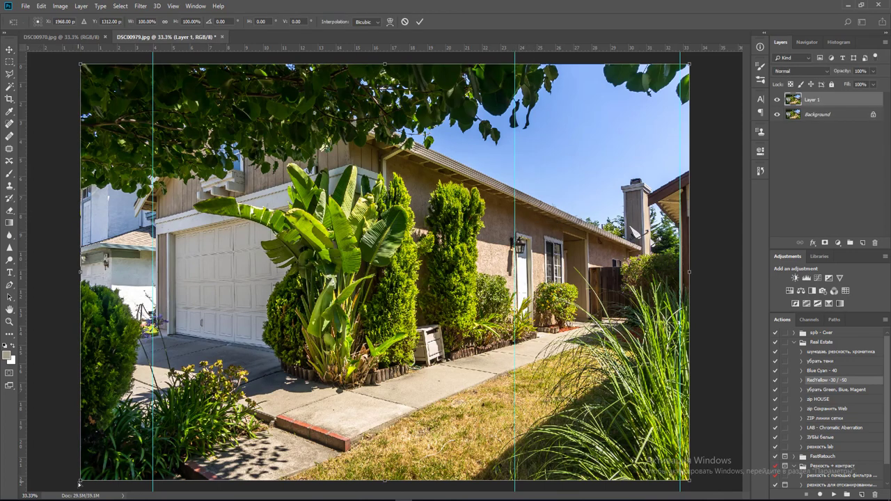
left_click_drag(80, 482, 68, 481)
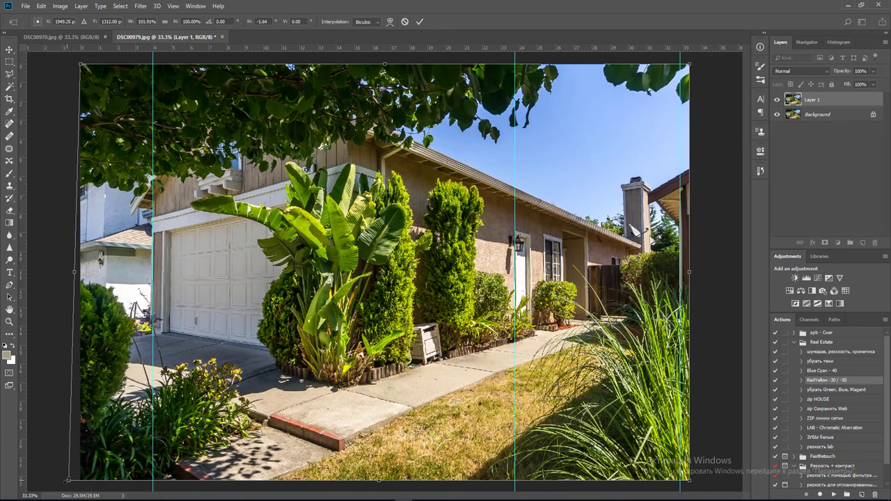
key("Return")
key("ctrl+e")
Save the changes to DSC00979.jpg and close it.
key("ctrl+w")
key("Return")
key("Return")
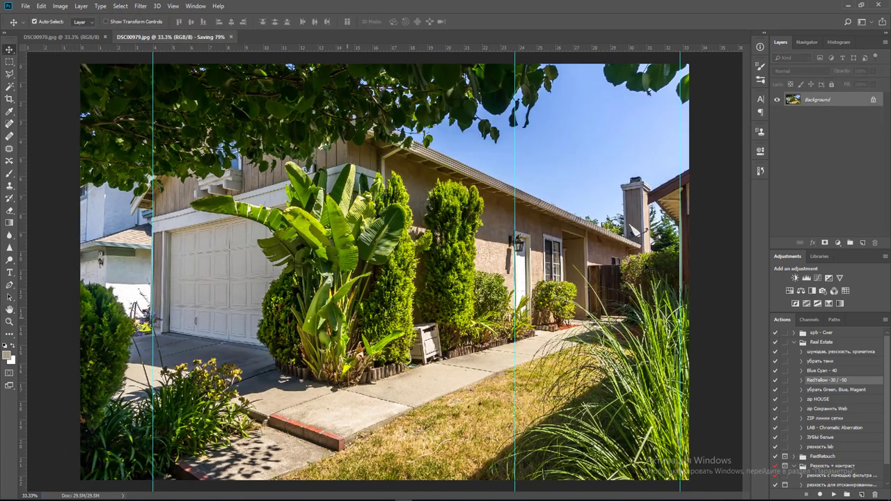
key("ctrl+w")
Brighten DSC00970.jpg slightly by lowering the white point of a Levels adjustment, and merge it into the background.
left_click(805, 278)
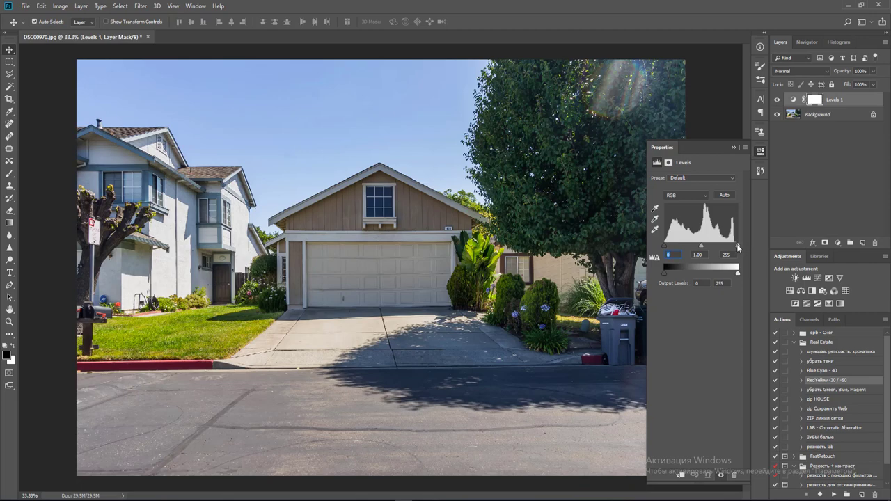
left_click_drag(738, 247, 730, 247)
key("ctrl+e")
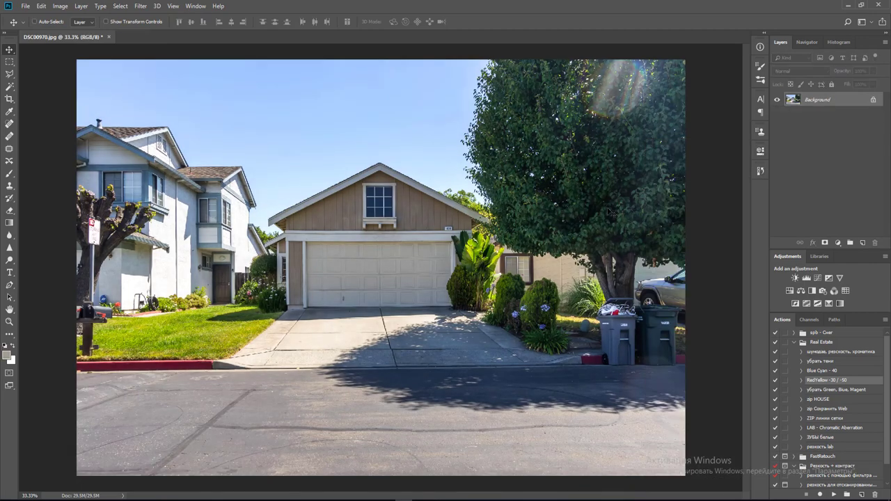
Duplicate the layer, enlarge it proportionally to about 143.7%, and shift it slightly left to frame the garage house more tightly.
key("ctrl+j")
key("ctrl+t")
scroll(599, 138, "down", 2)
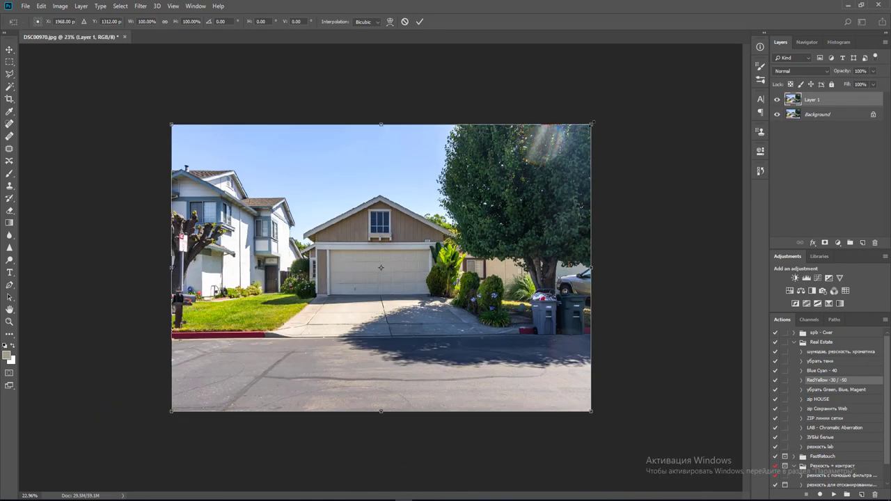
left_click_drag(591, 125, 675, 62)
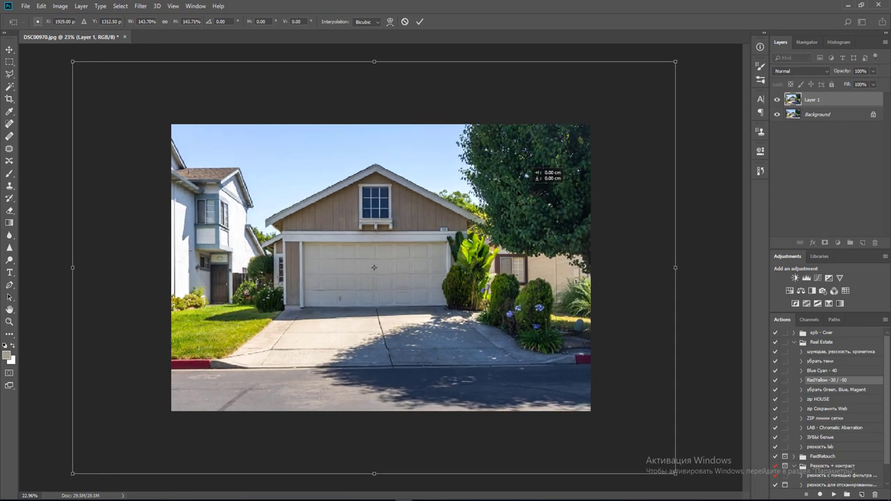
left_click_drag(527, 176, 522, 176)
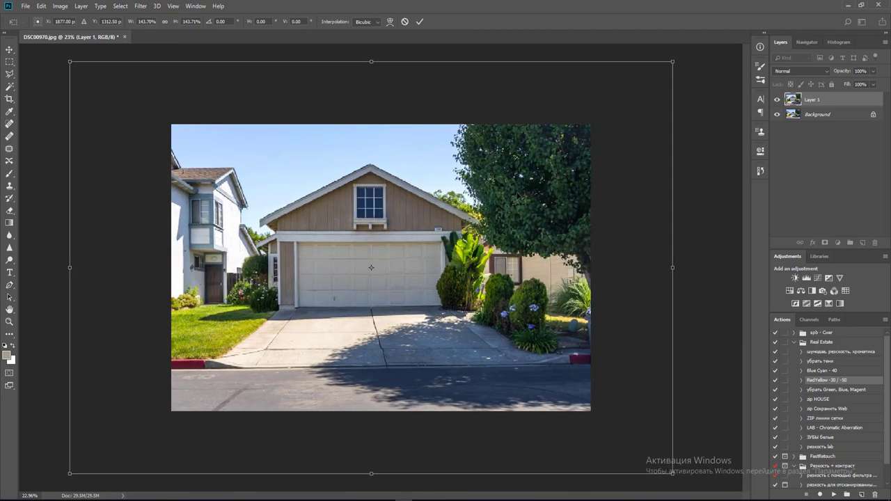
key("Escape")
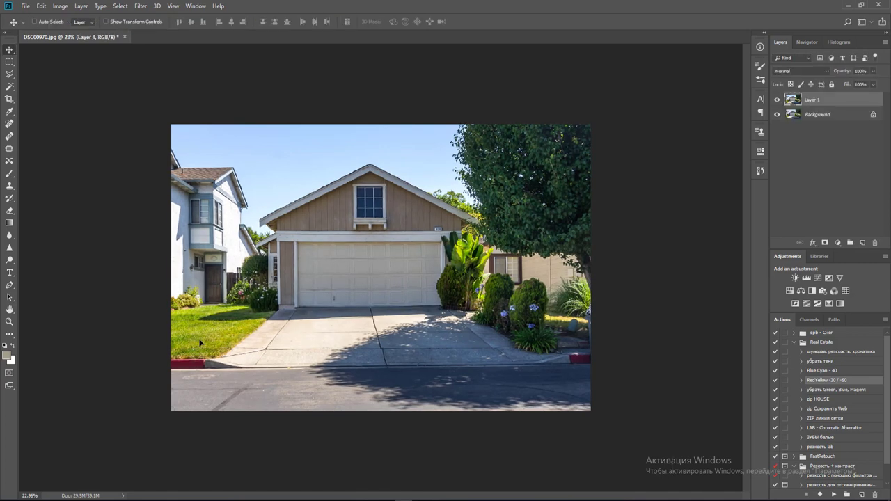
Enlarge the layer further toward its lower-left corner, shift it up, extend its lower-right corner slightly outward, and merge it.
key("ctrl+t")
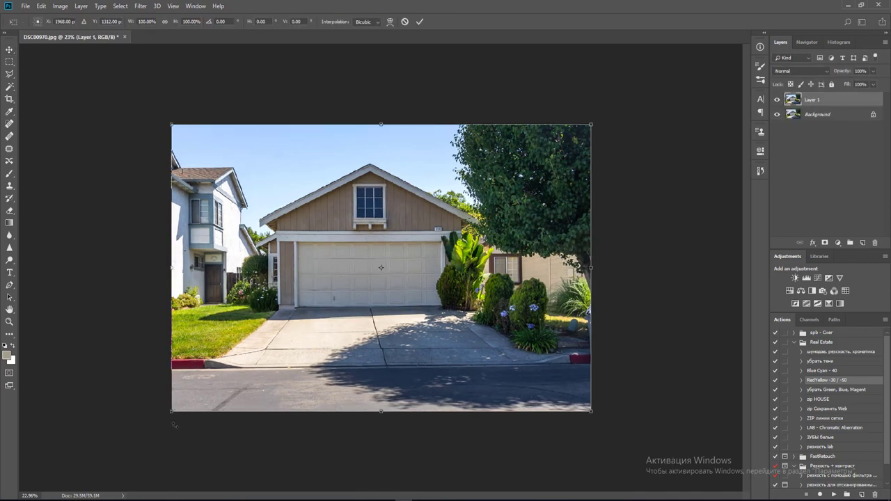
left_click_drag(172, 412, 119, 447)
left_click_drag(422, 326, 420, 308)
left_click_drag(591, 430, 596, 431)
key("Return")
key("ctrl+e")
Close DSC00970.jpg, saving the changes.
key("ctrl+w")
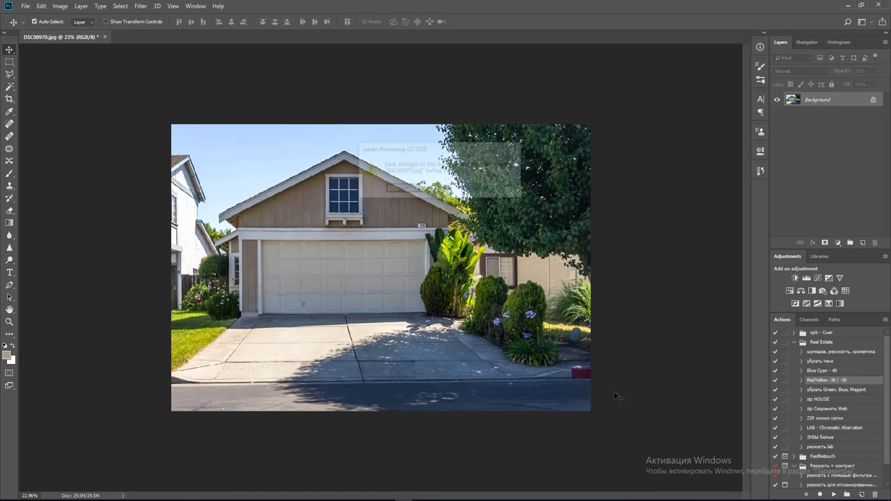